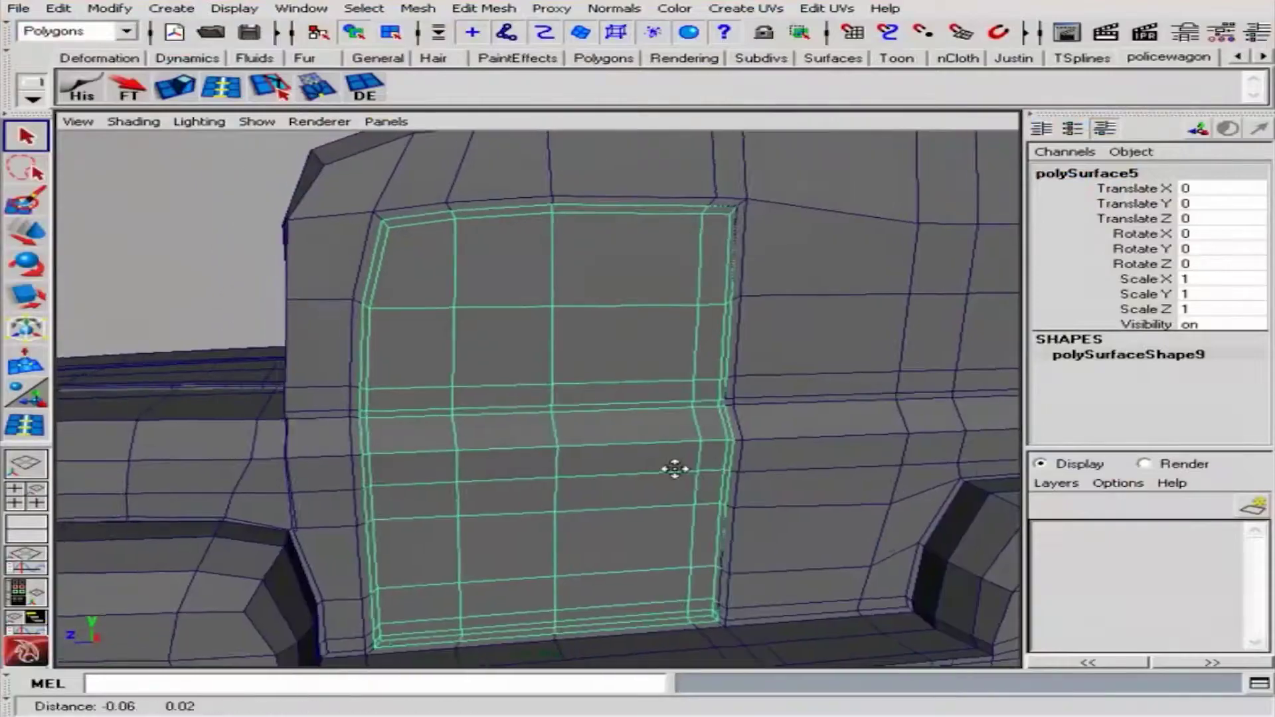
scroll(675, 465, up, 3)
Select the cab door's upper window faces and extrude them
key(F11)
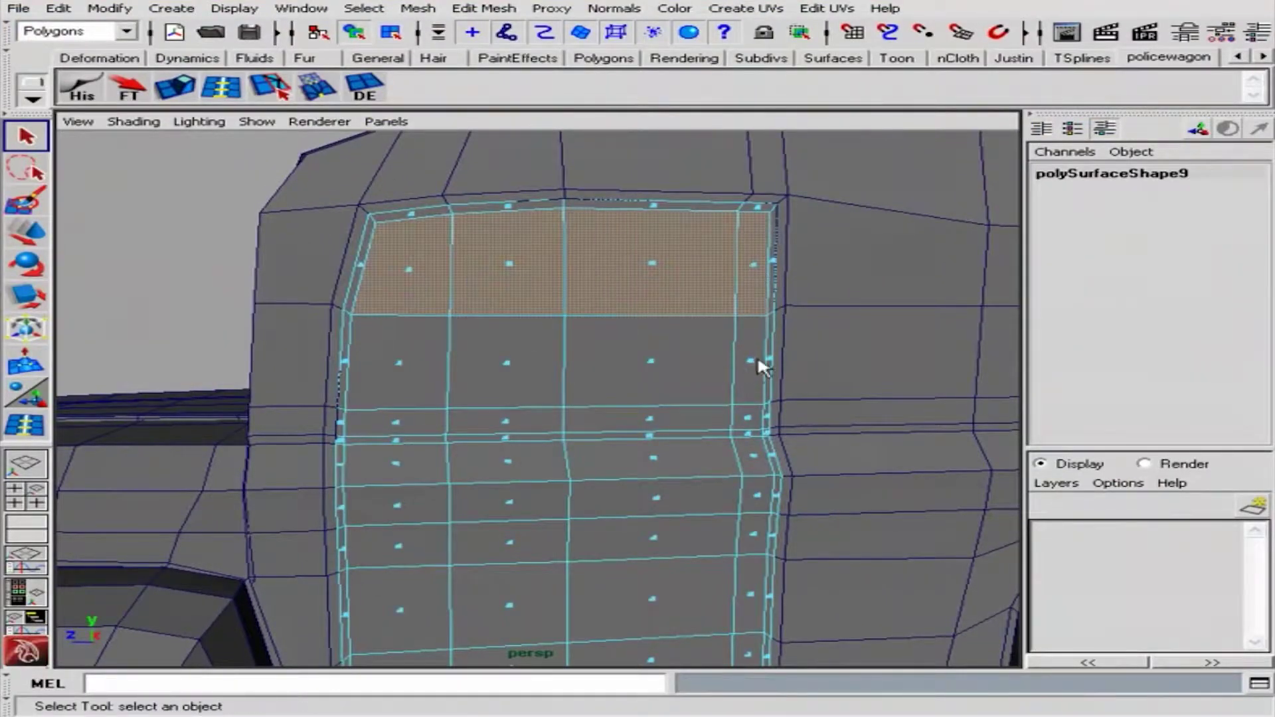
shift+click(415, 424)
key(ctrl+e)
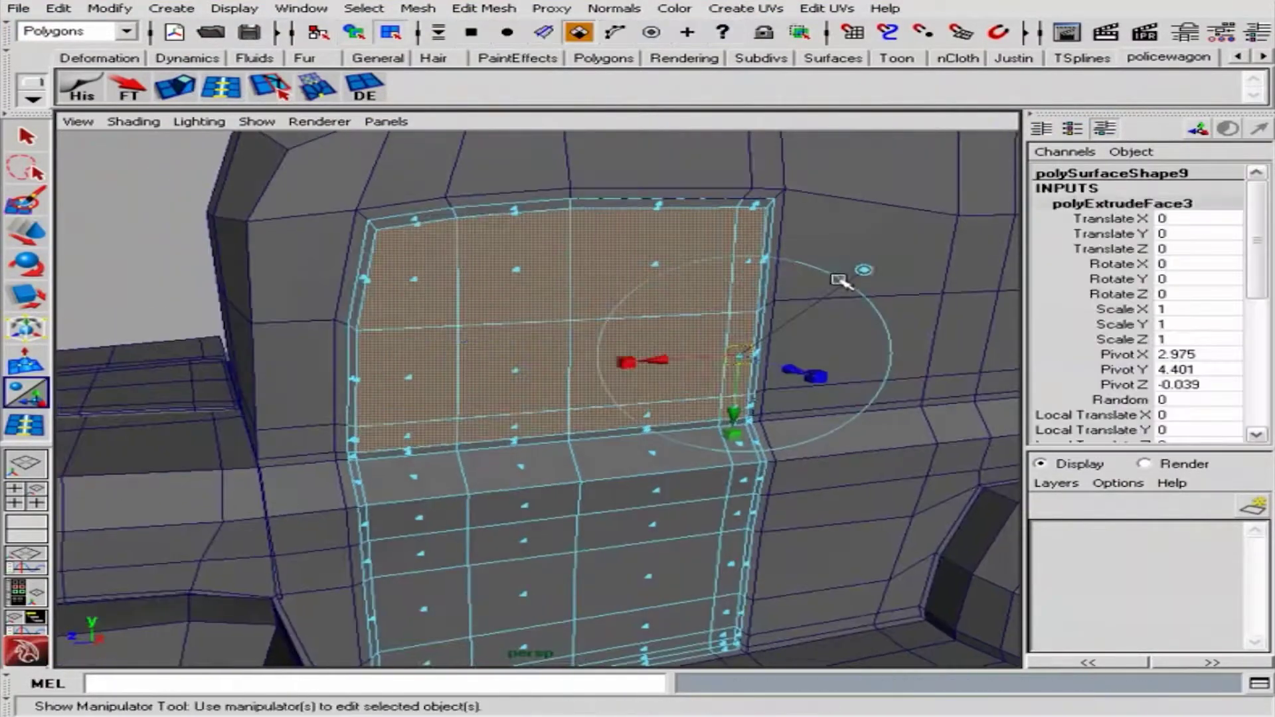
mouse_move(692, 305)
alt+mouse_down()
mouse_move(797, 356)
mouse_move(835, 345)
alt+mouse_up()
scroll(790, 316, up, 2)
Scale the extrusion inward to 0.917 and extract the faces as polySurface6
mouse_move(763, 297)
alt+mouse_down()
mouse_move(861, 247)
mouse_move(719, 248)
alt+mouse_up()
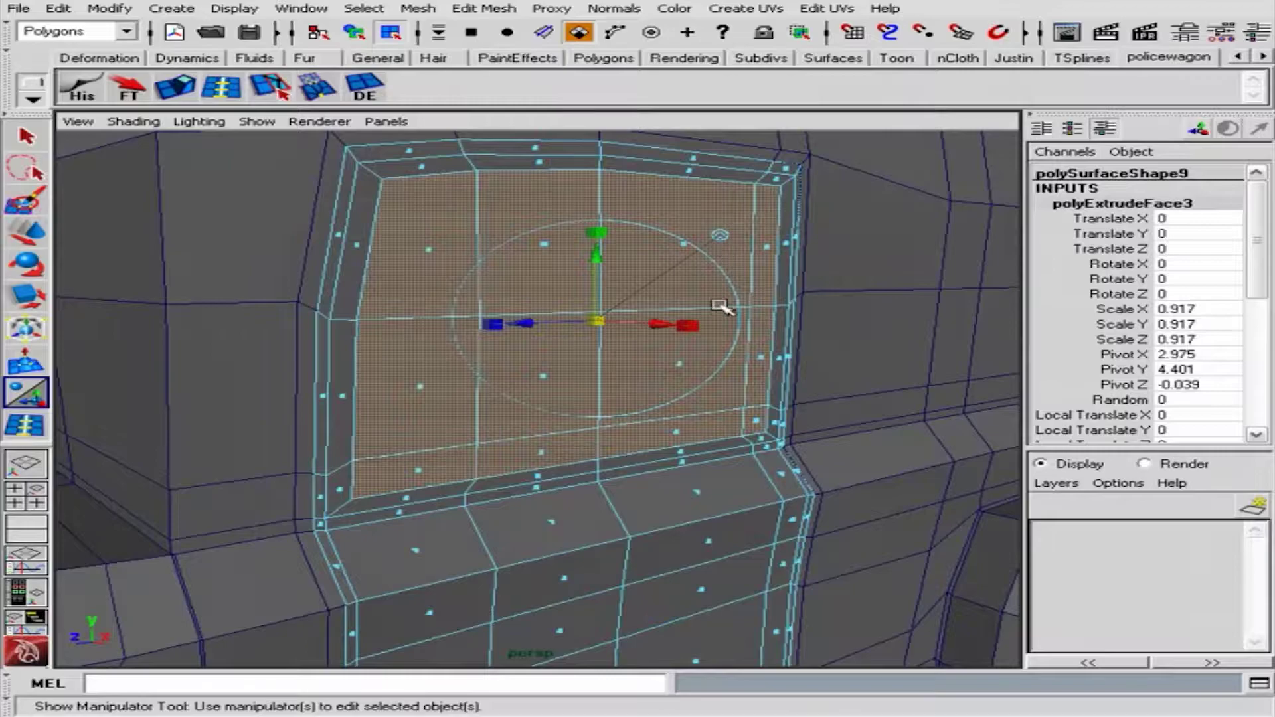
mouse_move(720, 307)
alt+mouse_down()
mouse_move(672, 321)
mouse_move(729, 319)
mouse_move(731, 228)
alt+mouse_up()
click(418, 8)
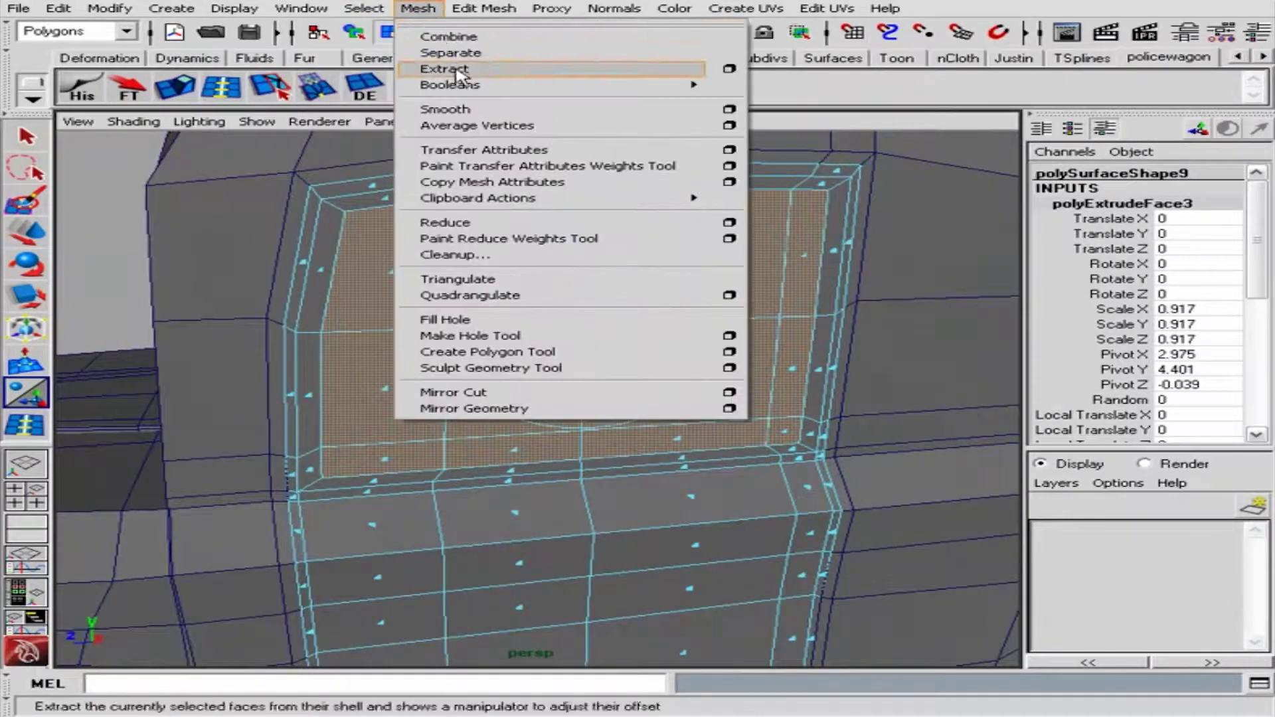
click(458, 74)
Insert an edge loop around the door frame
key(q)
alt+drag(492, 279, 506, 276)
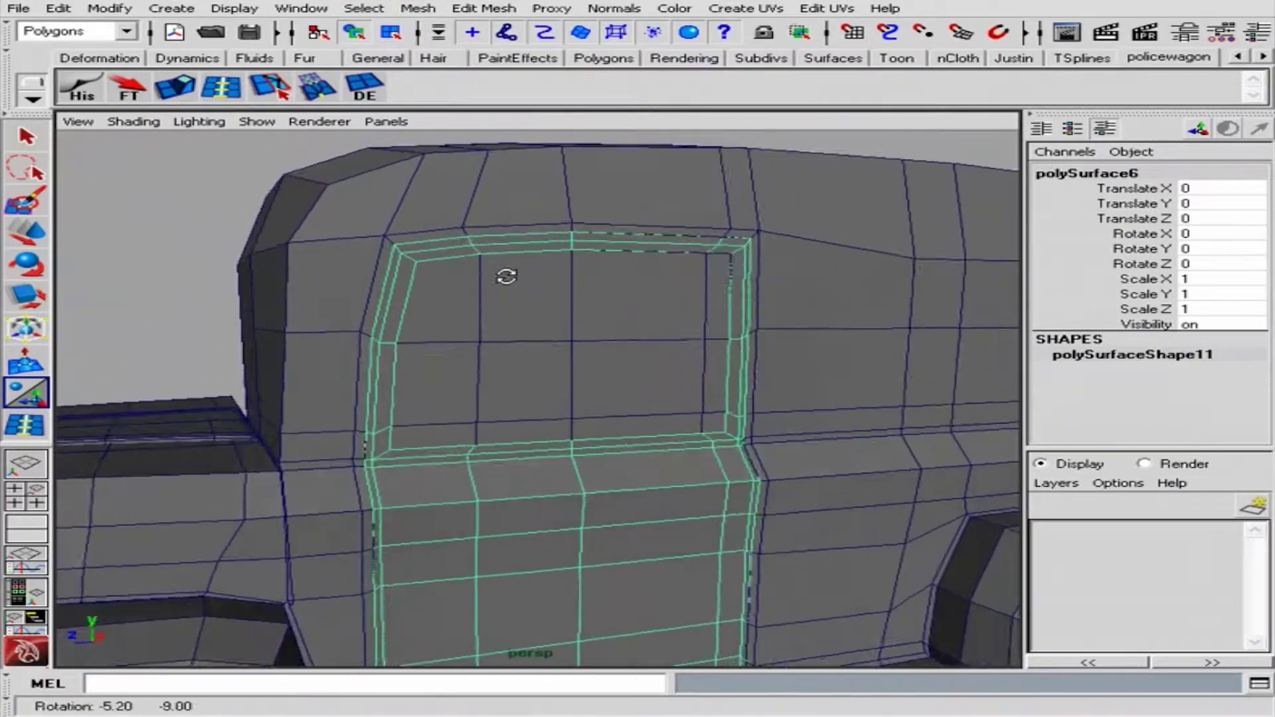
key(t)
mouse_move(578, 328)
alt+mouse_down()
mouse_move(855, 372)
mouse_move(427, 372)
mouse_move(459, 274)
mouse_move(702, 373)
alt+mouse_up()
mouse_move(406, 363)
alt+mouse_down()
mouse_move(432, 416)
mouse_move(505, 372)
mouse_move(476, 456)
mouse_move(364, 378)
mouse_move(674, 427)
mouse_move(715, 409)
alt+mouse_up()
click(26, 425)
click(683, 334)
Center the window piece's pivot and scale it up to 1.026
key(q)
click(364, 378)
key(3)
click(675, 427)
click(110, 8)
click(132, 166)
alt+drag(585, 346, 618, 366)
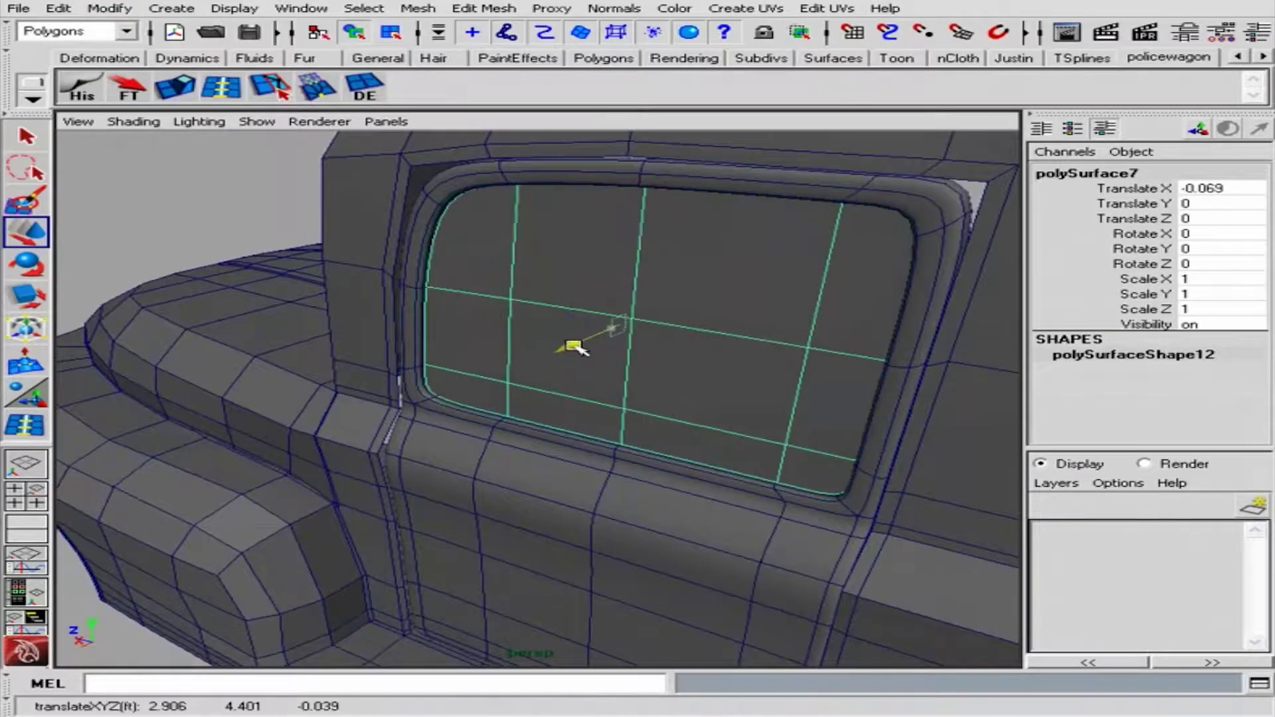
key(r)
drag(621, 319, 631, 318)
mouse_move(631, 317)
alt+mouse_down()
mouse_move(427, 327)
mouse_move(512, 213)
mouse_move(347, 331)
mouse_move(532, 370)
alt+mouse_up()
Extrude the window piece for thickness and shift it to a -0.069 X offset
click(318, 87)
mouse_move(213, 561)
alt+mouse_down()
mouse_move(453, 521)
mouse_move(740, 352)
mouse_move(691, 337)
alt+mouse_up()
key(F8)
key(w)
middle_drag(692, 336, 655, 407)
alt+drag(655, 407, 461, 490)
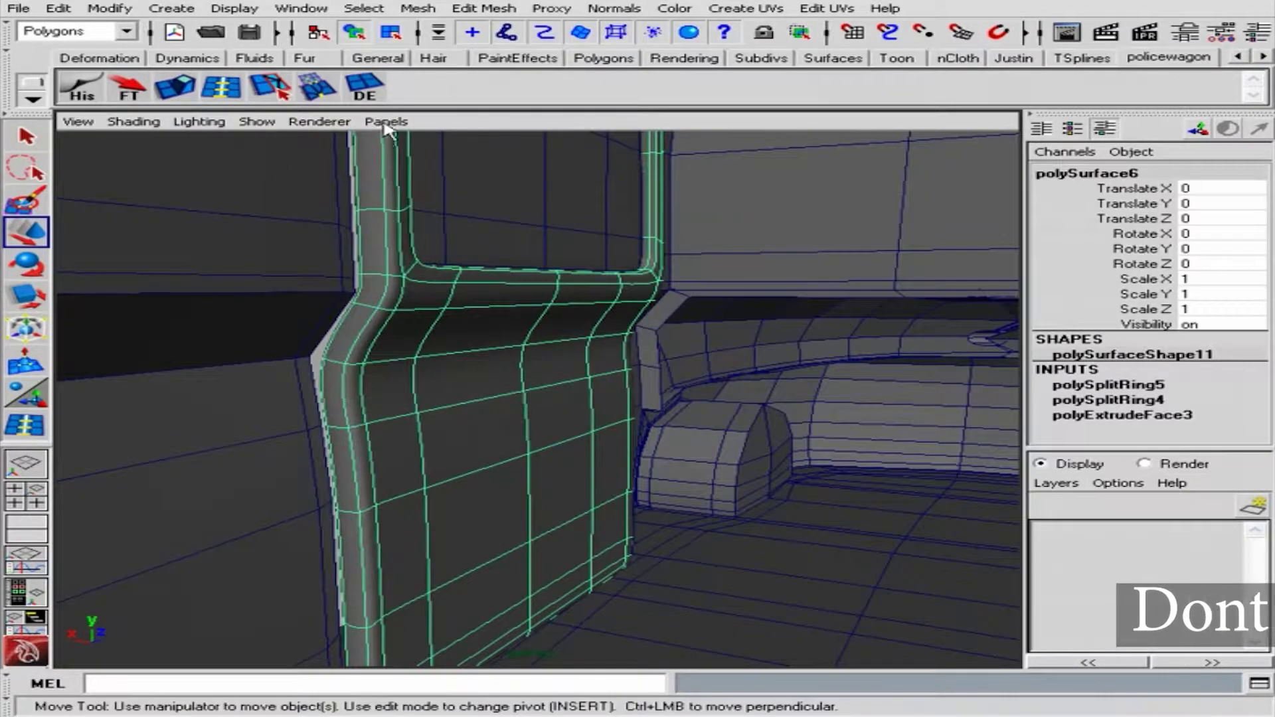
Check the window piece in side and front views, then the four-view layout
click(386, 121)
click(604, 174)
click(386, 121)
click(604, 174)
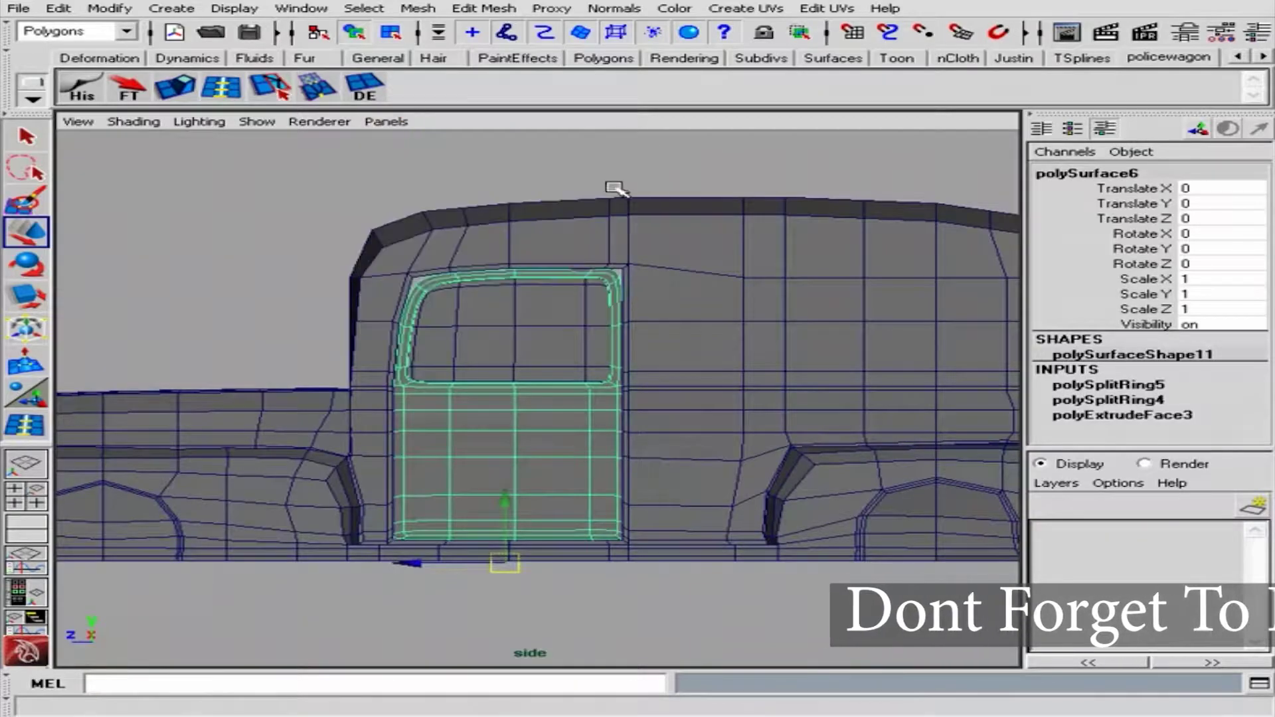
click(386, 121)
click(604, 154)
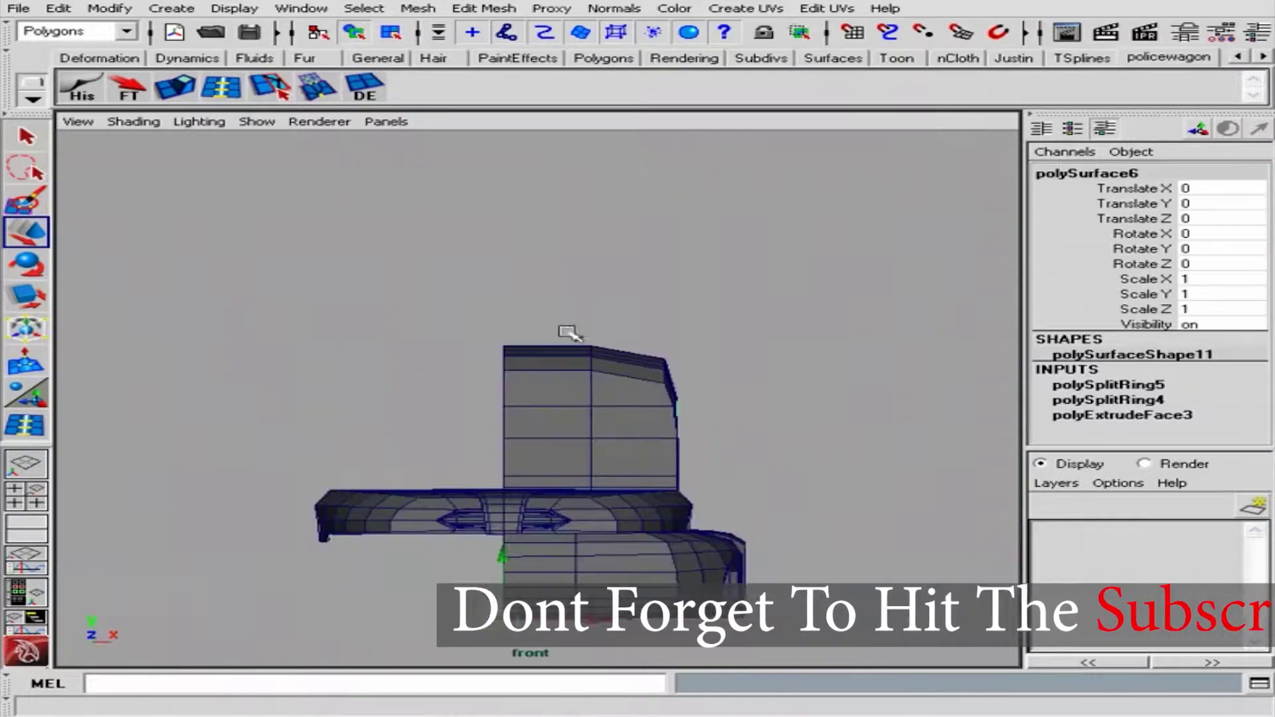
scroll(569, 332, up, 5)
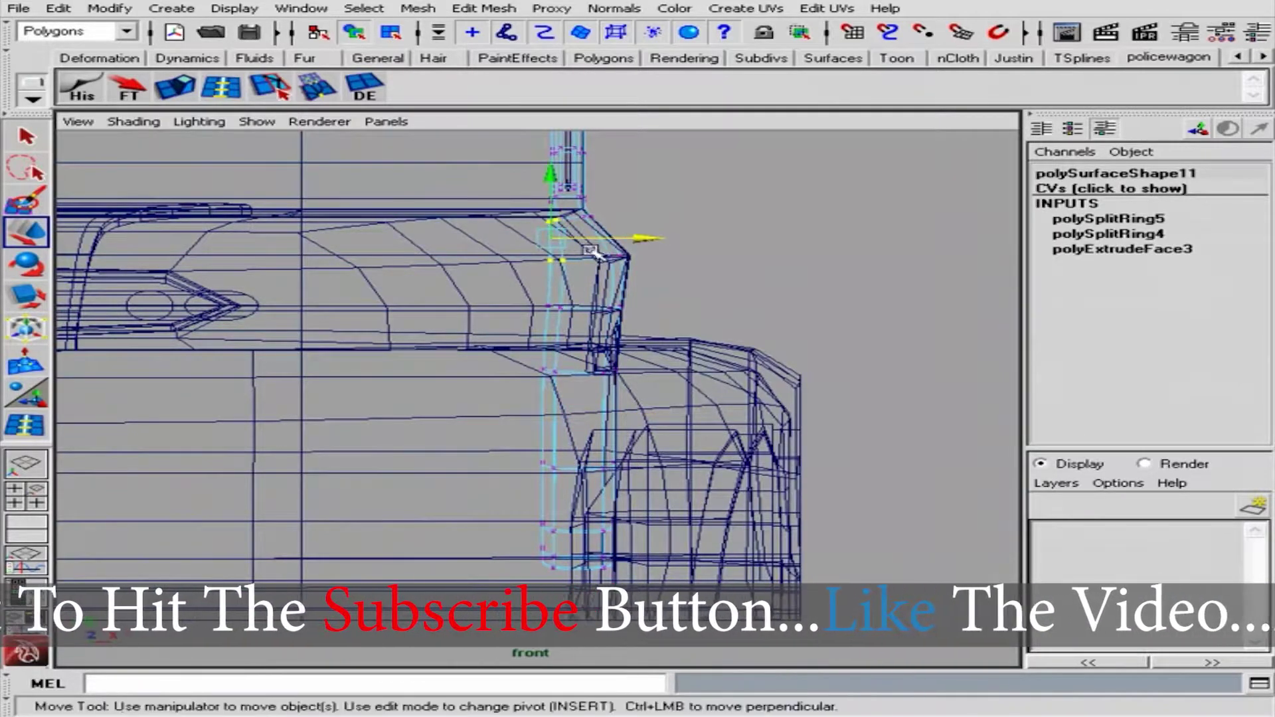
key(space)
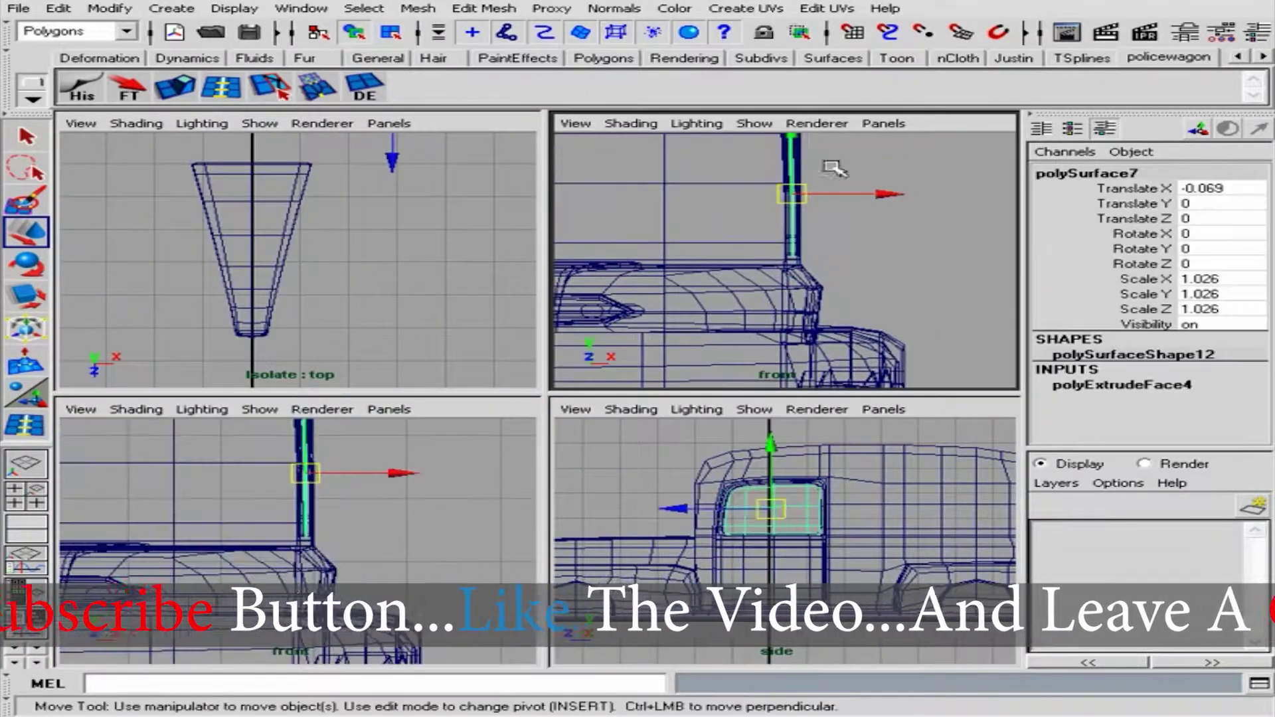
Switch to a single perspective viewport with Smooth Shade All
key(space)
key(space)
click(883, 123)
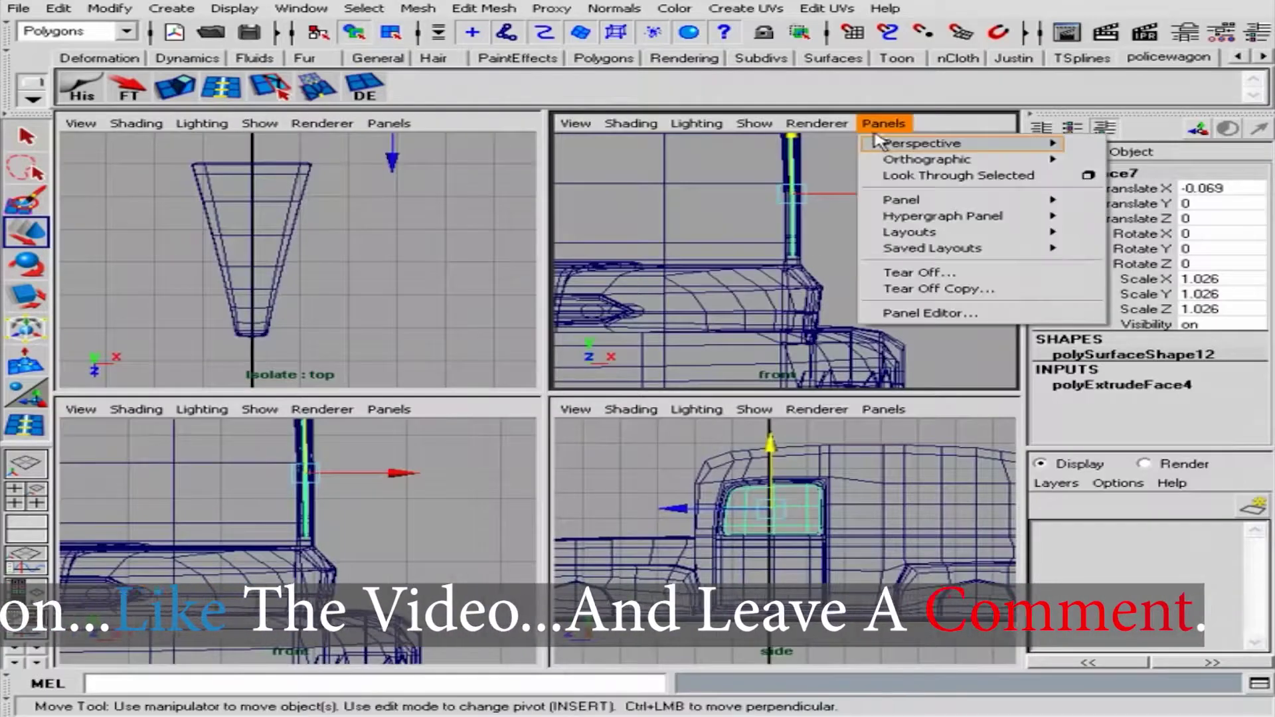
click(913, 142)
click(134, 120)
click(213, 188)
alt+middle_drag(561, 208, 569, 301)
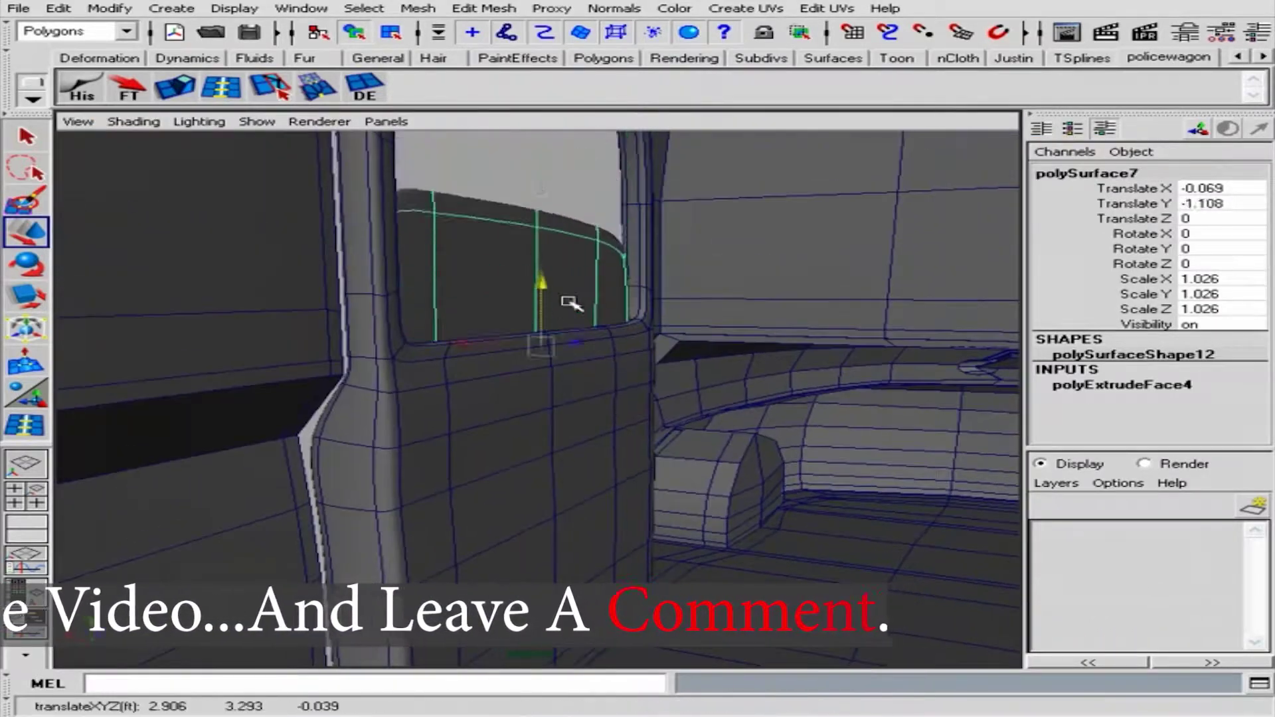
alt+right_drag(569, 302, 704, 308)
mouse_move(703, 308)
alt+mouse_down()
mouse_move(604, 236)
mouse_move(557, 309)
mouse_move(682, 365)
alt+mouse_up()
Select the window piece, polySurface7, and isolate it with View Selected
click(683, 365)
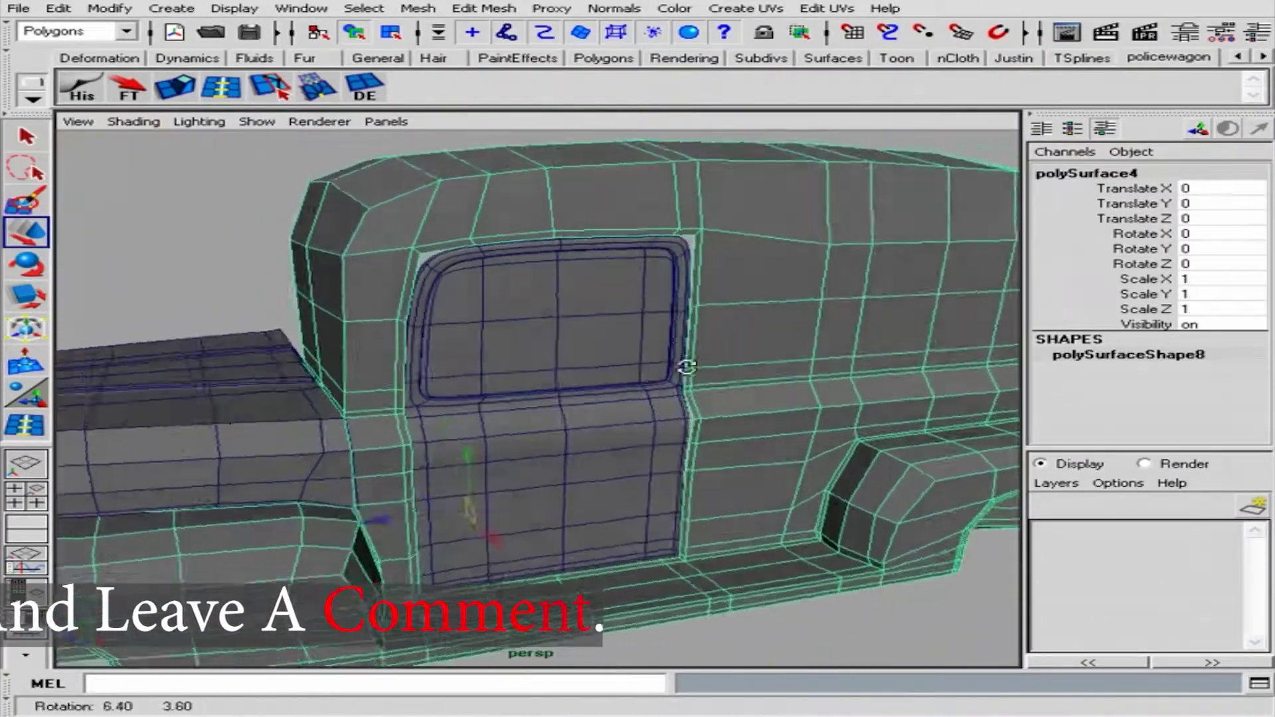
alt+drag(762, 370, 686, 356)
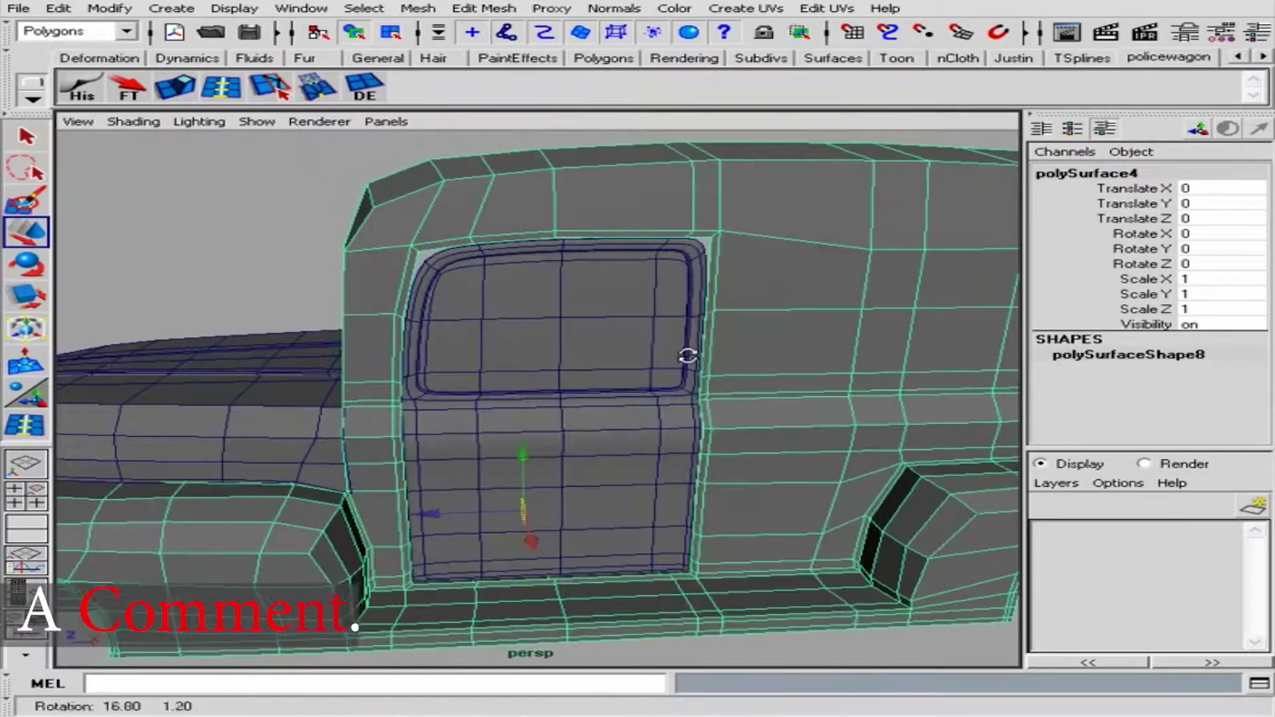
alt+right_drag(686, 356, 920, 339)
click(486, 318)
click(257, 121)
click(499, 158)
mouse_move(498, 158)
alt+mouse_down()
mouse_move(683, 347)
mouse_move(592, 359)
alt+mouse_up()
alt+right_drag(592, 358, 664, 358)
click(25, 425)
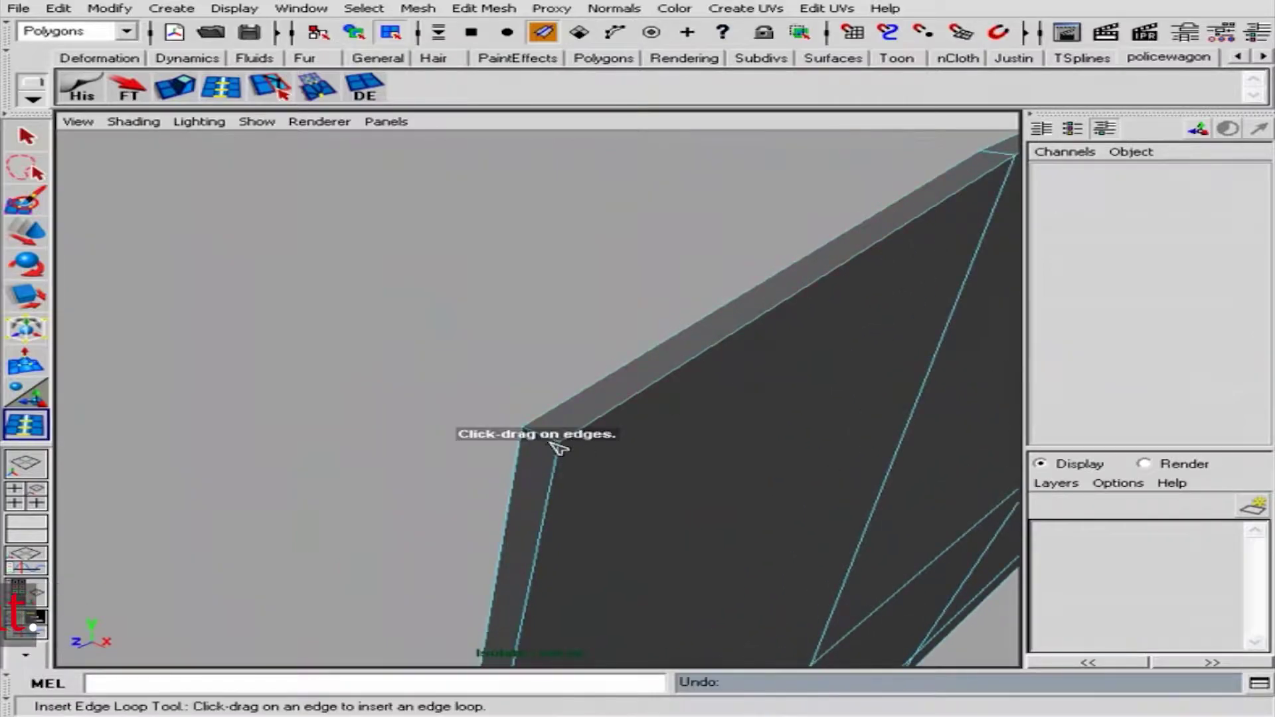
Add two edge loops near the window piece's rim edges
key(F8)
key(1)
alt+drag(609, 265, 598, 368)
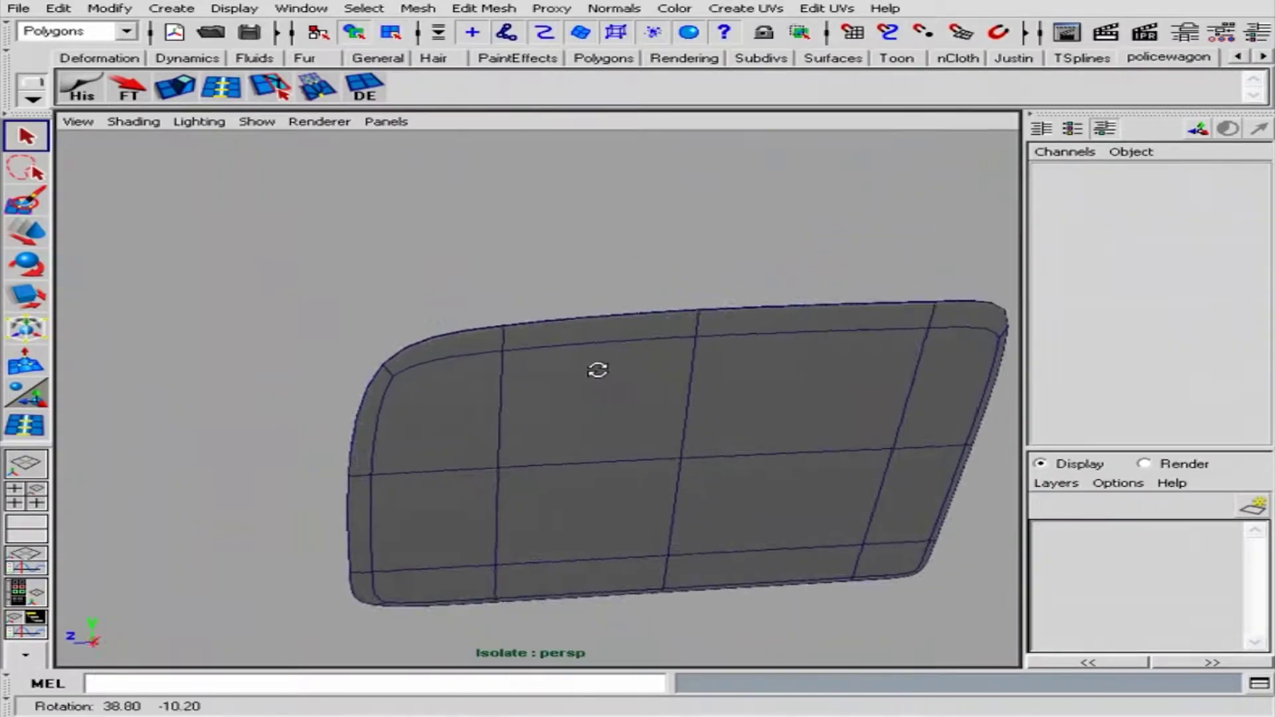
click(730, 413)
right_drag(731, 413, 792, 513)
mouse_move(791, 512)
alt+mouse_down()
mouse_move(655, 516)
mouse_move(649, 421)
alt+mouse_up()
Delete unwanted faces, smooth-preview with 3, and turn isolation off to show the truck
click(134, 121)
click(152, 165)
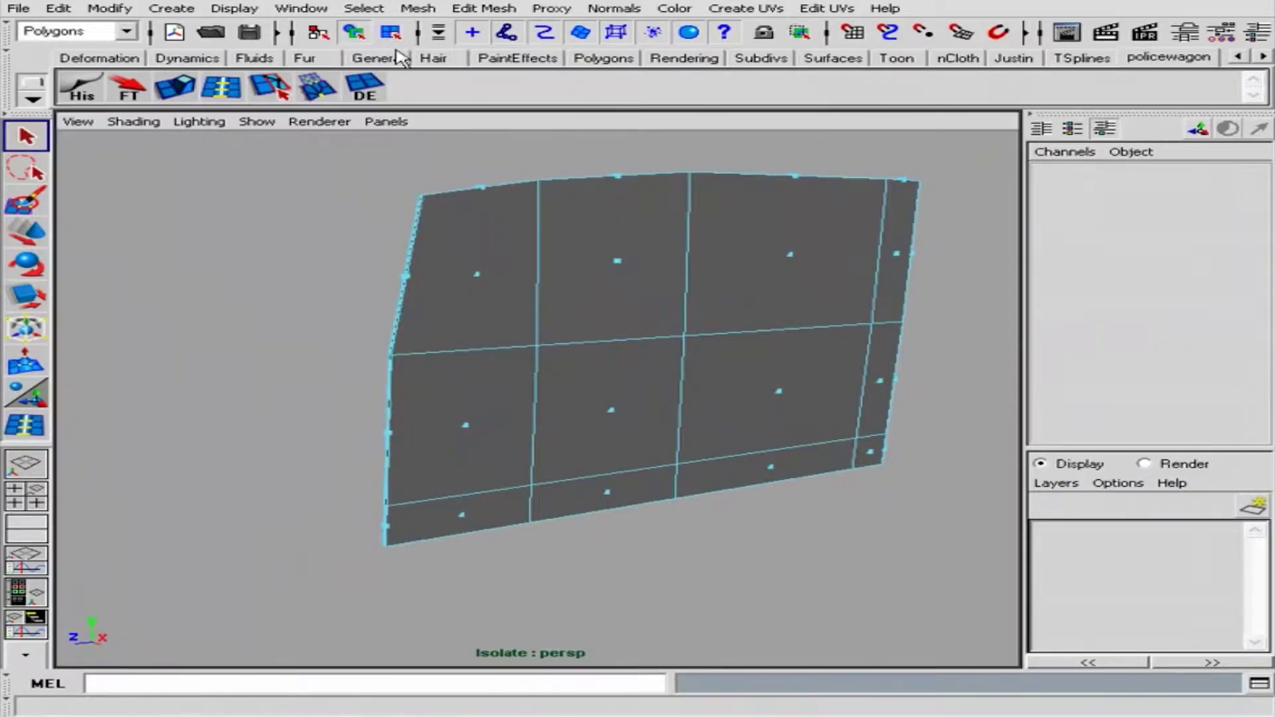
key(F8)
key(3)
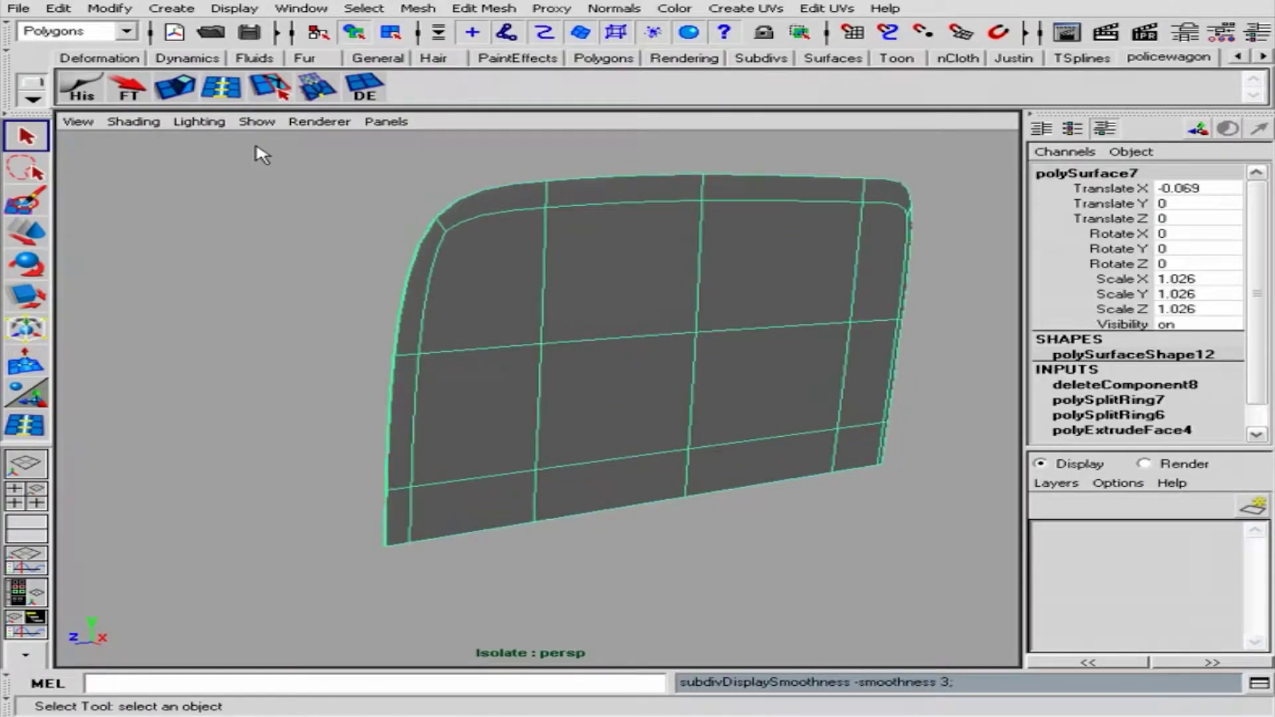
click(133, 121)
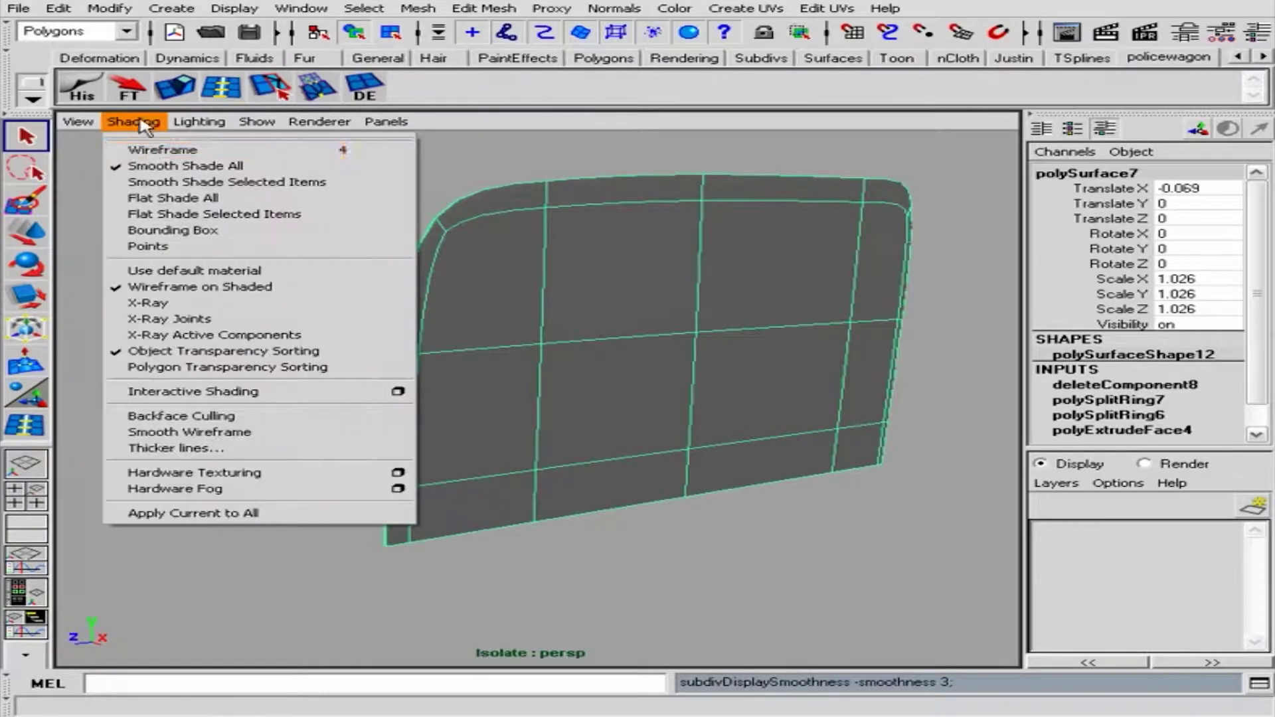
click(465, 146)
Orbit and zoom around the truck to inspect the door pieces
scroll(533, 419, down, 3)
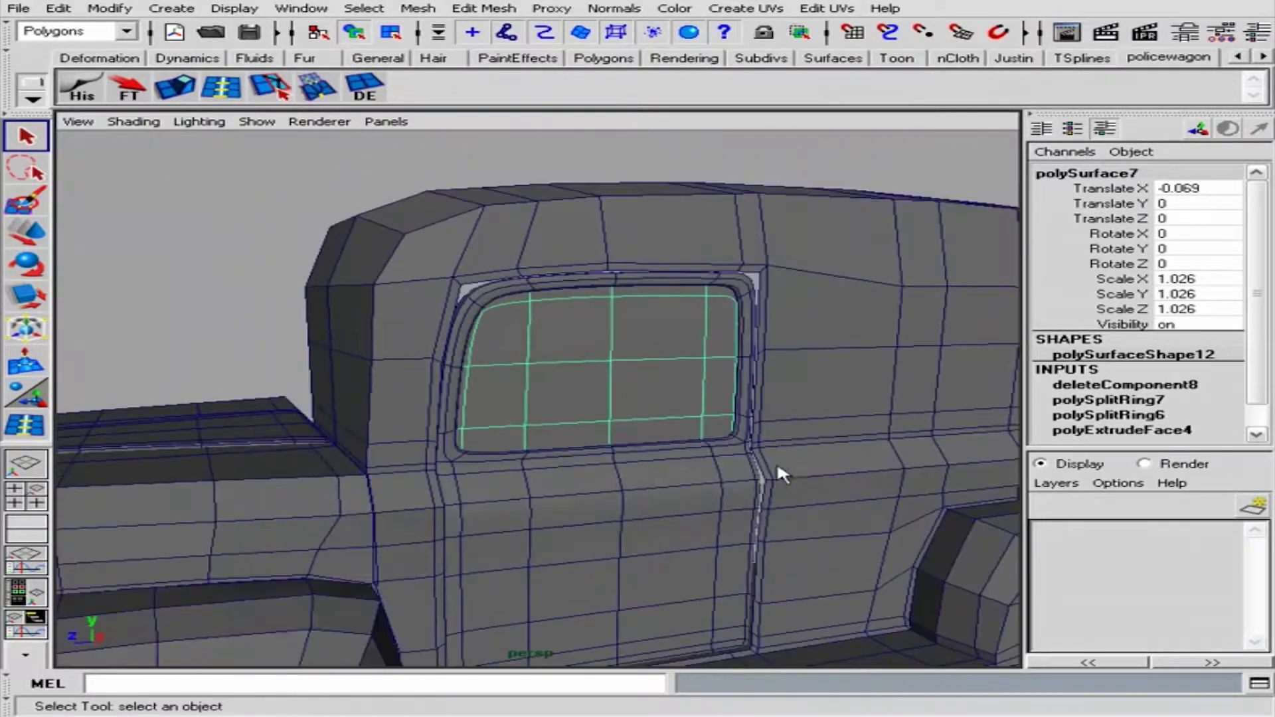
scroll(777, 472, up, 3)
click(432, 473)
scroll(359, 465, down, 3)
scroll(572, 395, up, 4)
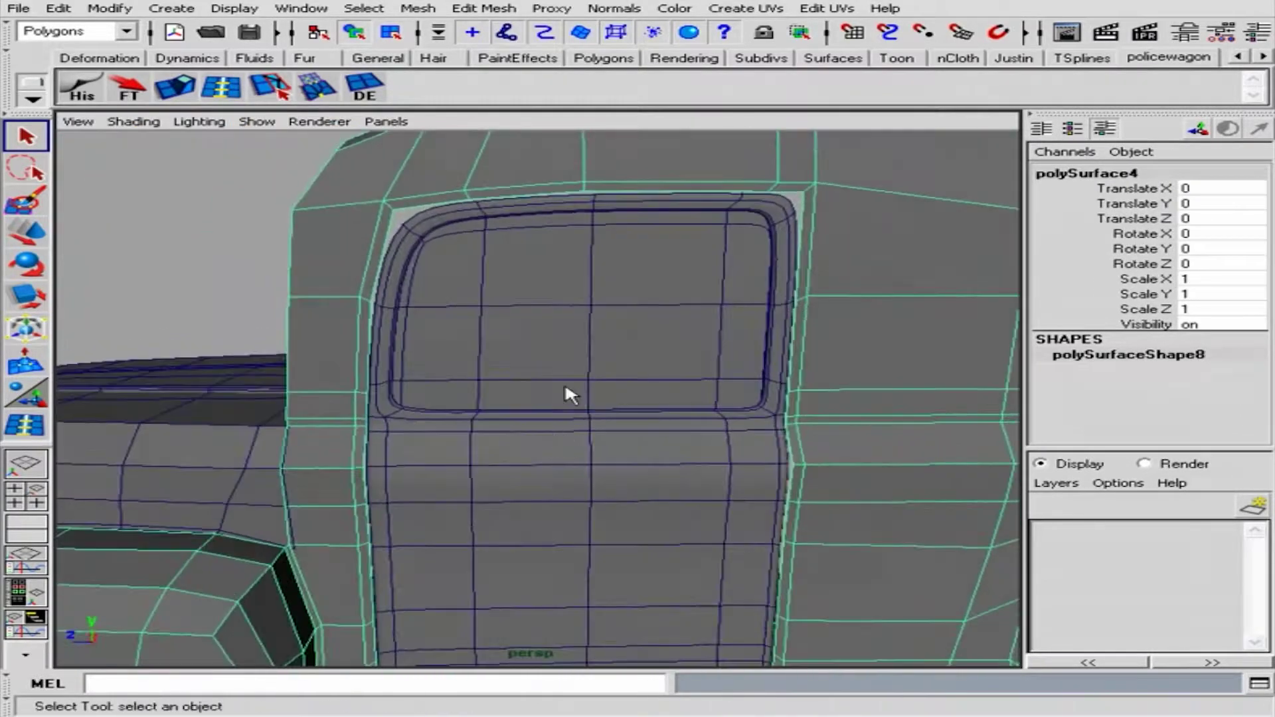
scroll(571, 395, down, 5)
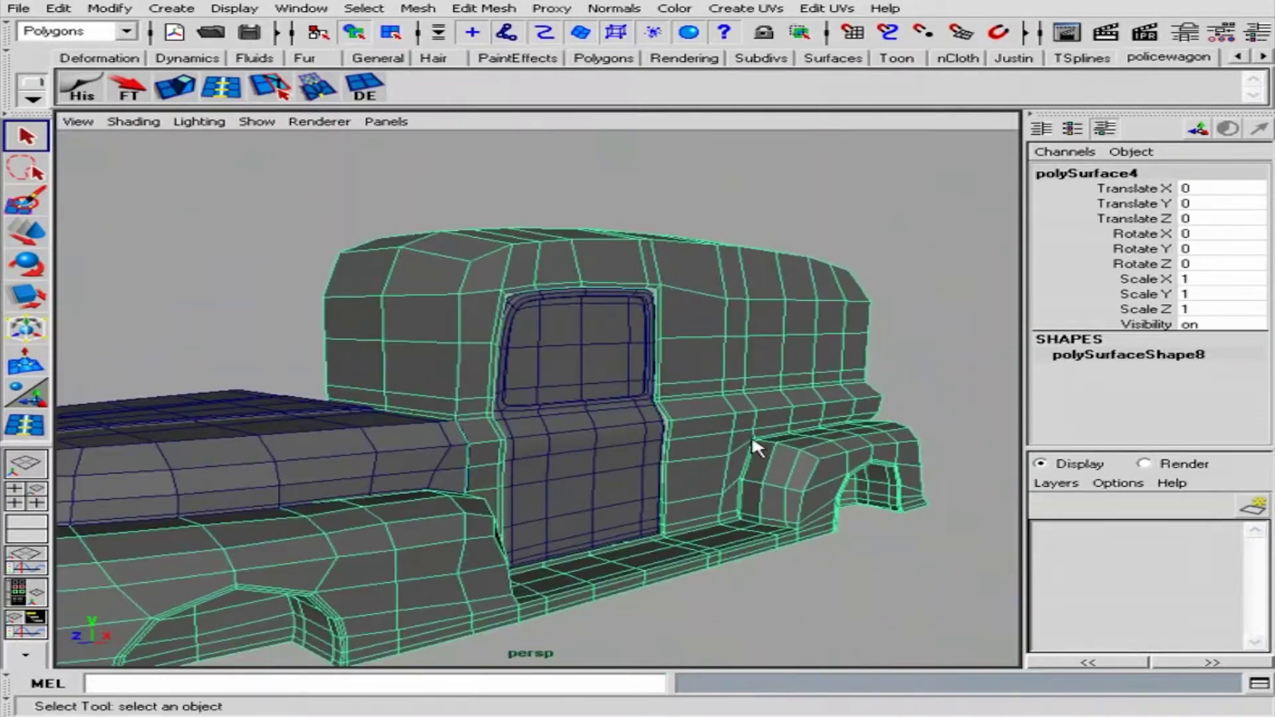
mouse_move(754, 441)
alt+mouse_down()
mouse_move(578, 441)
mouse_move(624, 450)
alt+mouse_up()
scroll(598, 472, up, 2)
scroll(704, 436, down, 1)
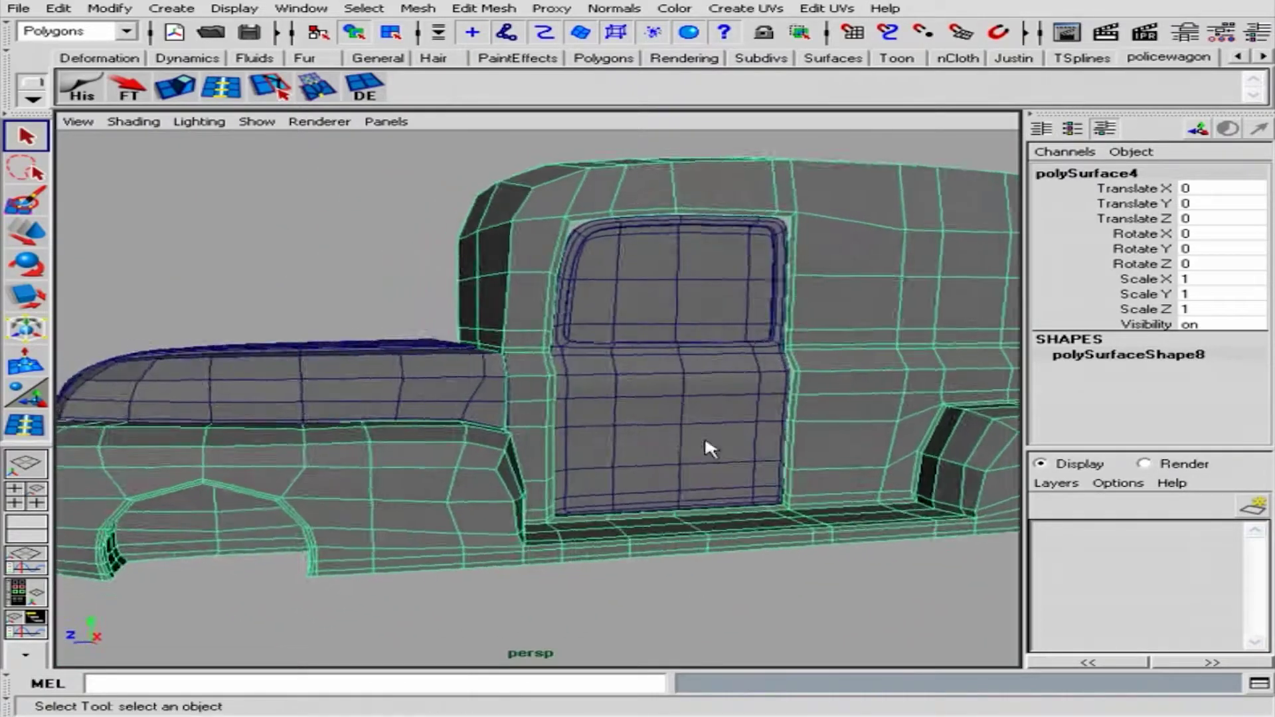
scroll(923, 407, up, 4)
click(714, 420)
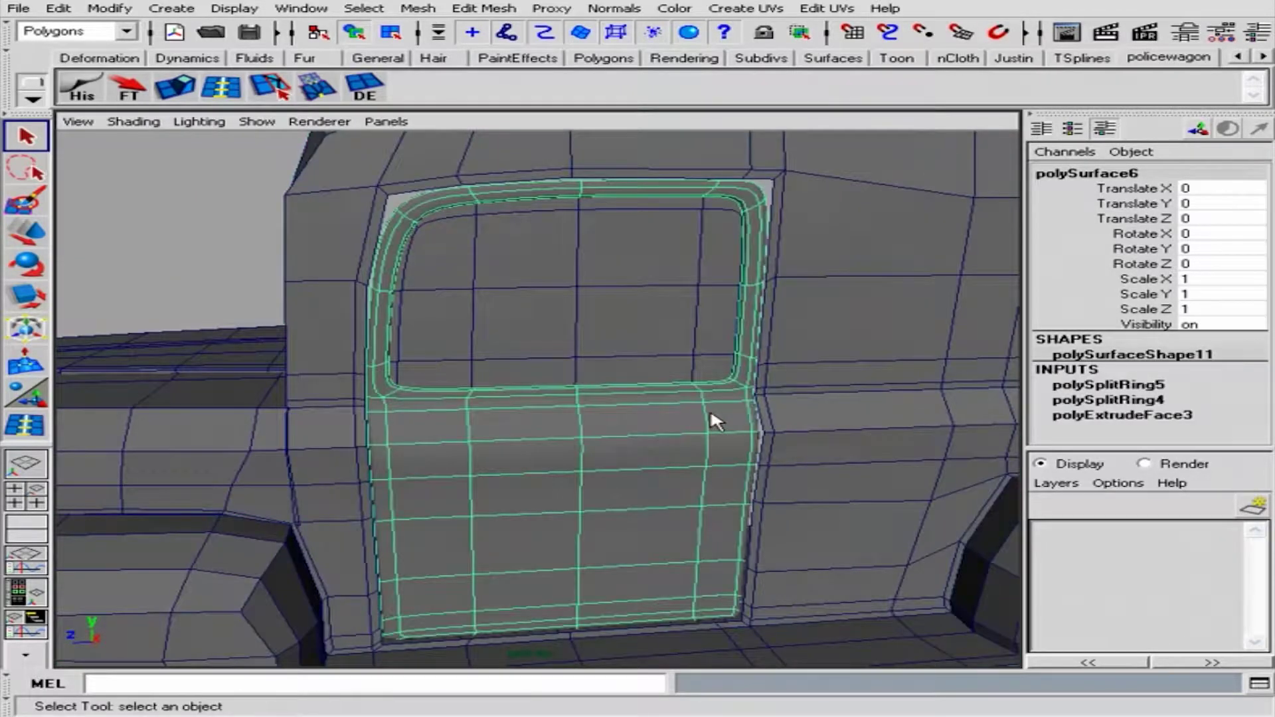
click(714, 420)
mouse_move(714, 420)
alt+mouse_down()
mouse_move(242, 424)
mouse_move(618, 401)
mouse_move(794, 421)
alt+mouse_up()
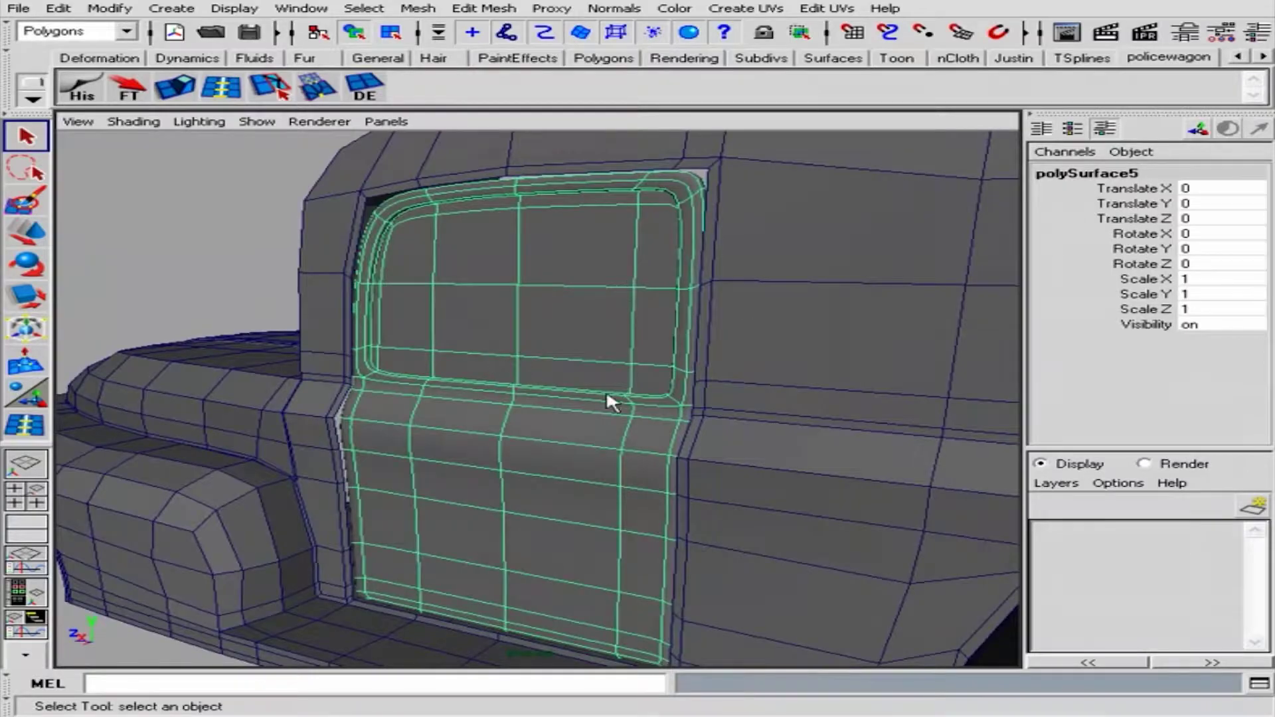
alt+drag(609, 402, 737, 362)
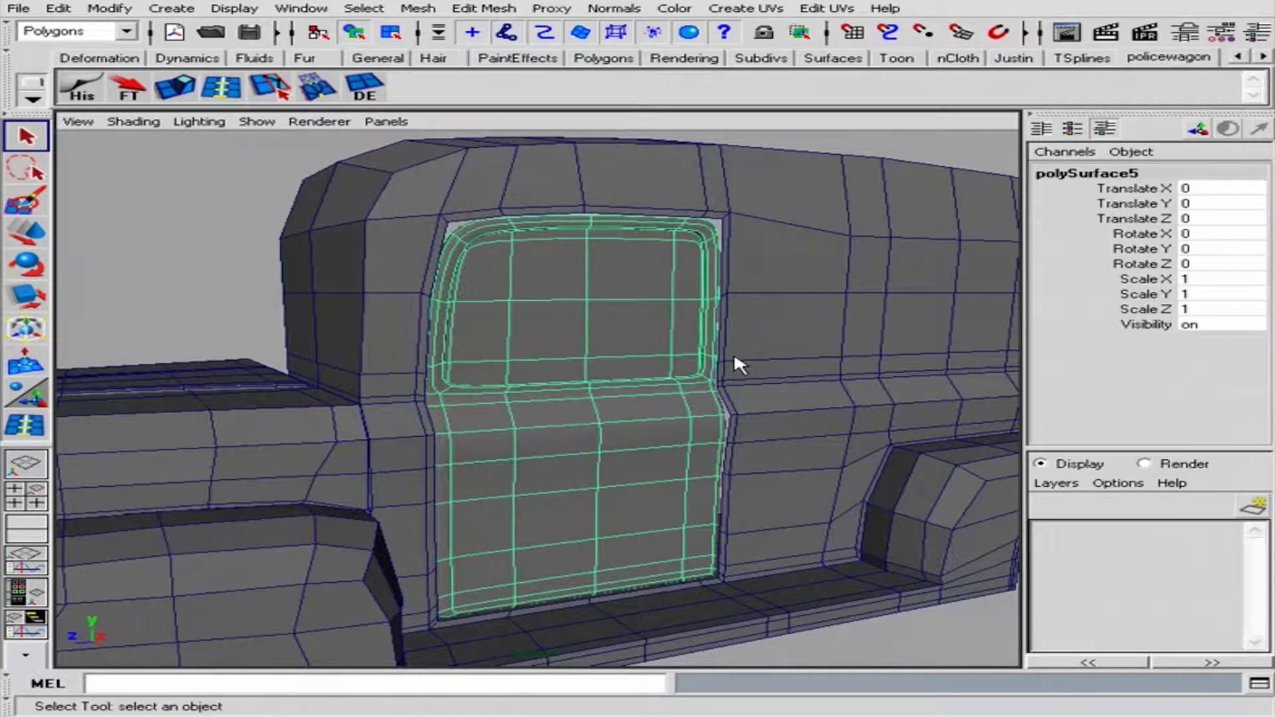
alt+drag(794, 421, 726, 411)
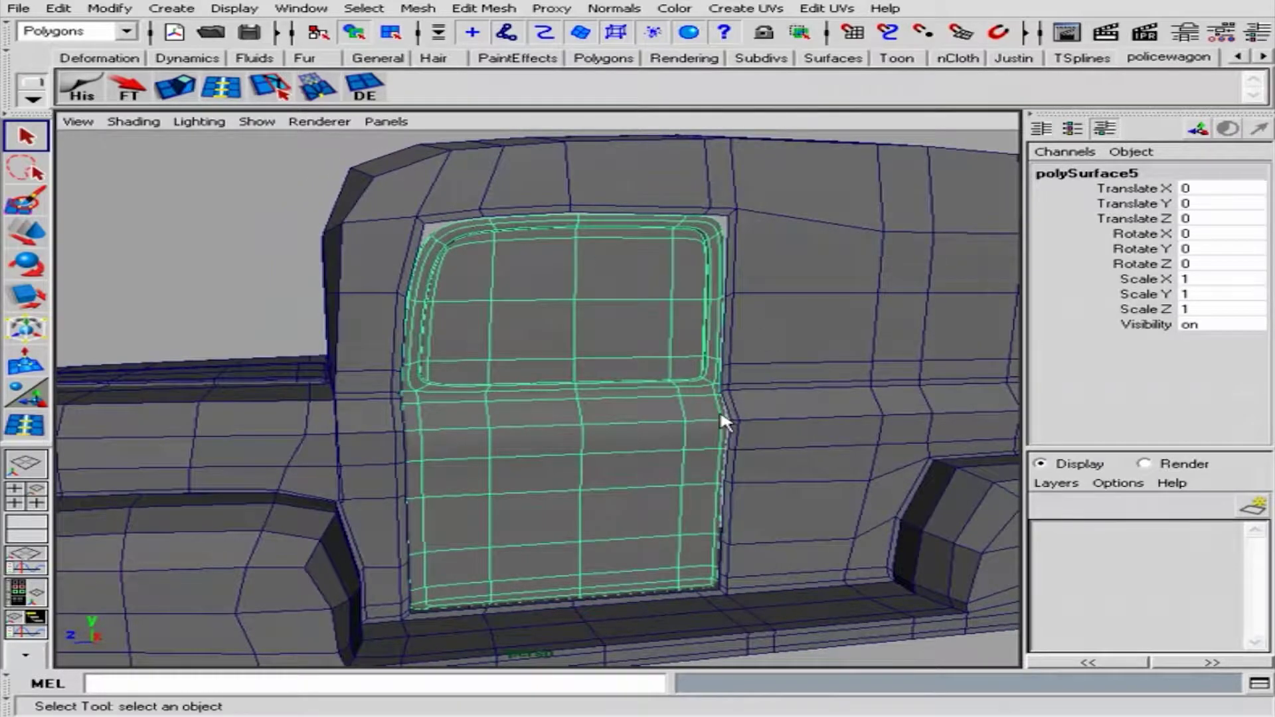
alt+right_drag(717, 420, 621, 313)
alt+drag(620, 312, 828, 589)
alt+right_drag(829, 589, 824, 454)
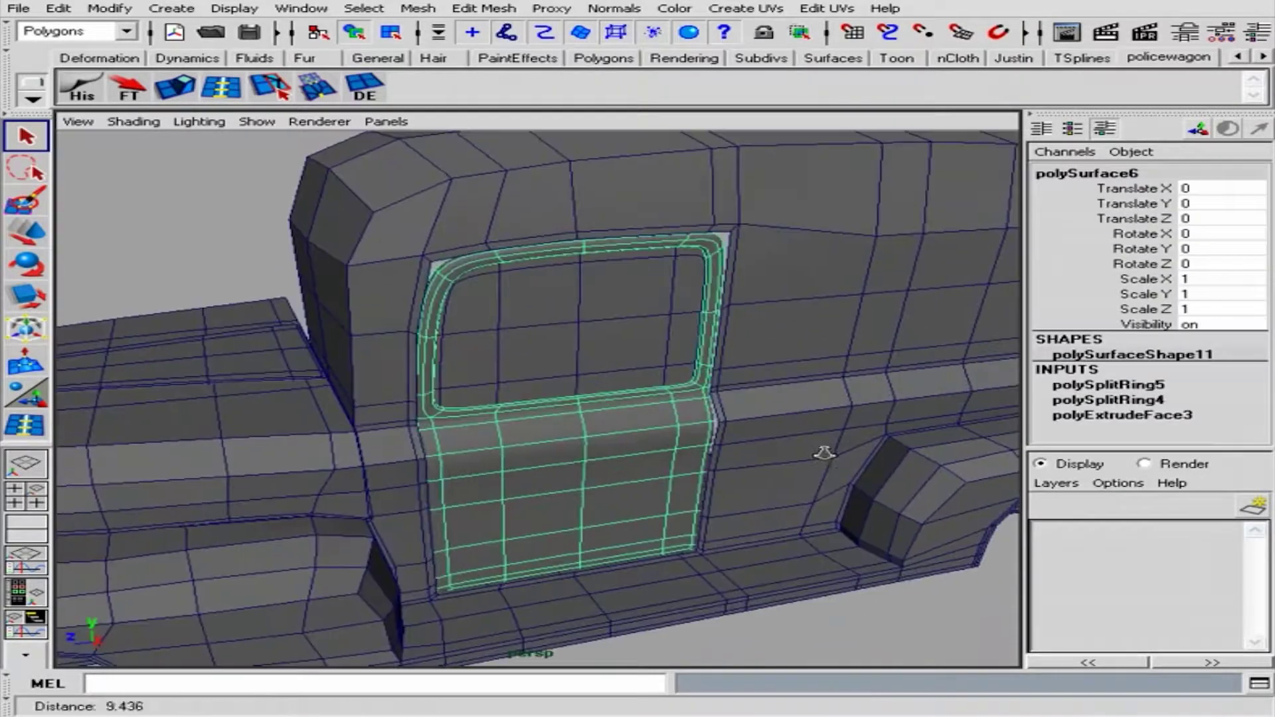
Smooth-preview the truck body and inspect the door from several angles
key(F8)
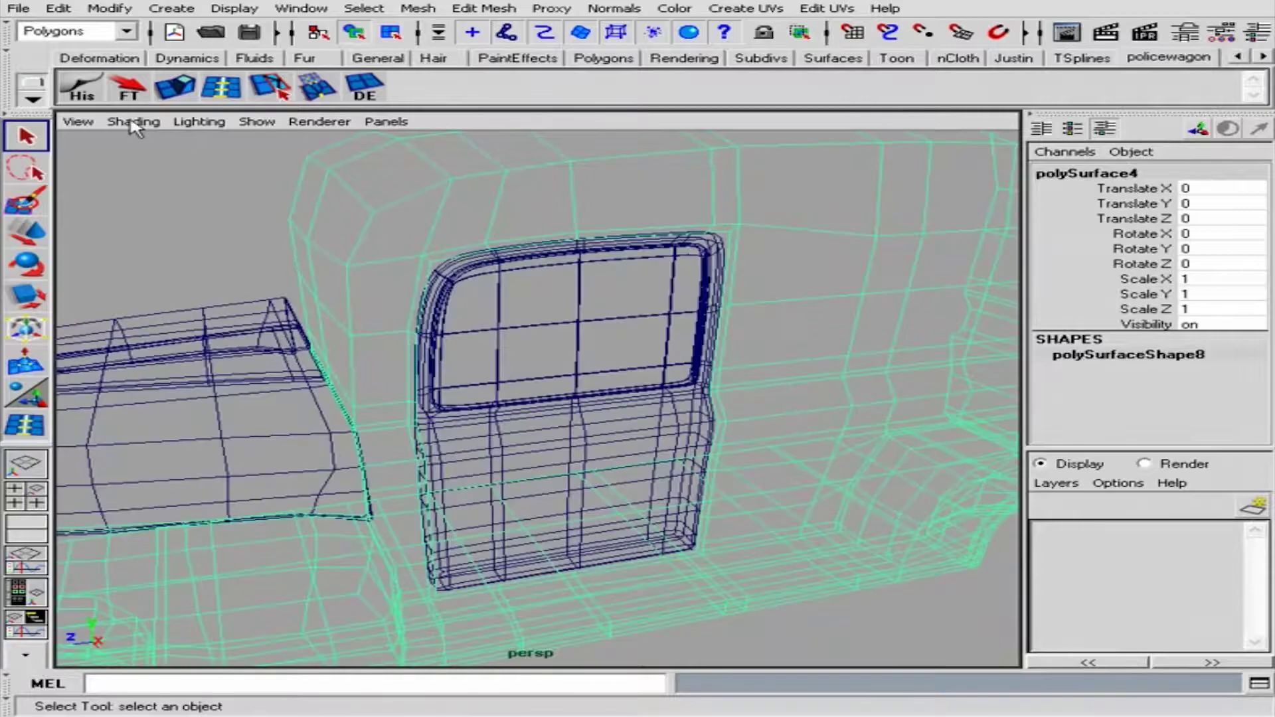
key(3)
alt+drag(716, 431, 754, 348)
mouse_move(755, 348)
alt+right_down()
mouse_move(917, 316)
mouse_move(691, 348)
alt+right_up()
click(692, 347)
alt+drag(691, 347, 738, 411)
alt+right_drag(738, 410, 768, 380)
mouse_move(768, 380)
alt+mouse_down()
mouse_move(691, 401)
mouse_move(620, 445)
alt+mouse_up()
alt+right_drag(620, 444, 670, 402)
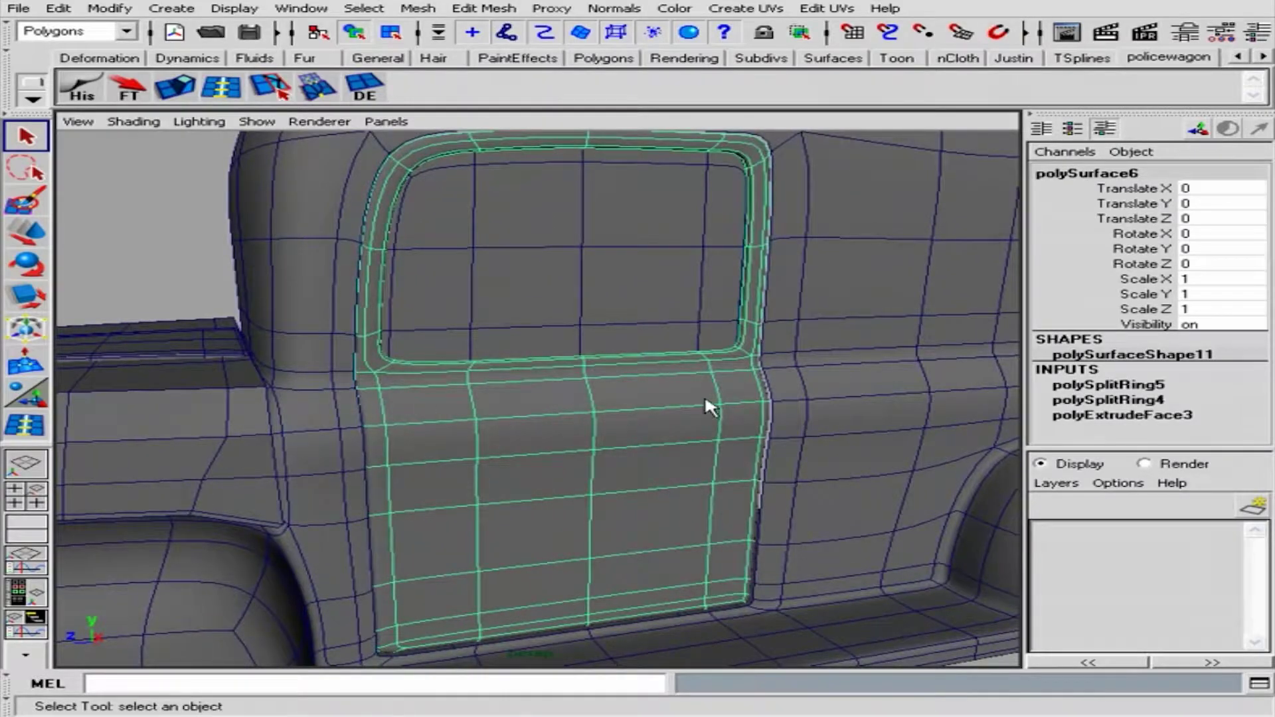
alt+drag(705, 400, 741, 401)
alt+drag(630, 369, 746, 319)
alt+right_drag(746, 319, 781, 382)
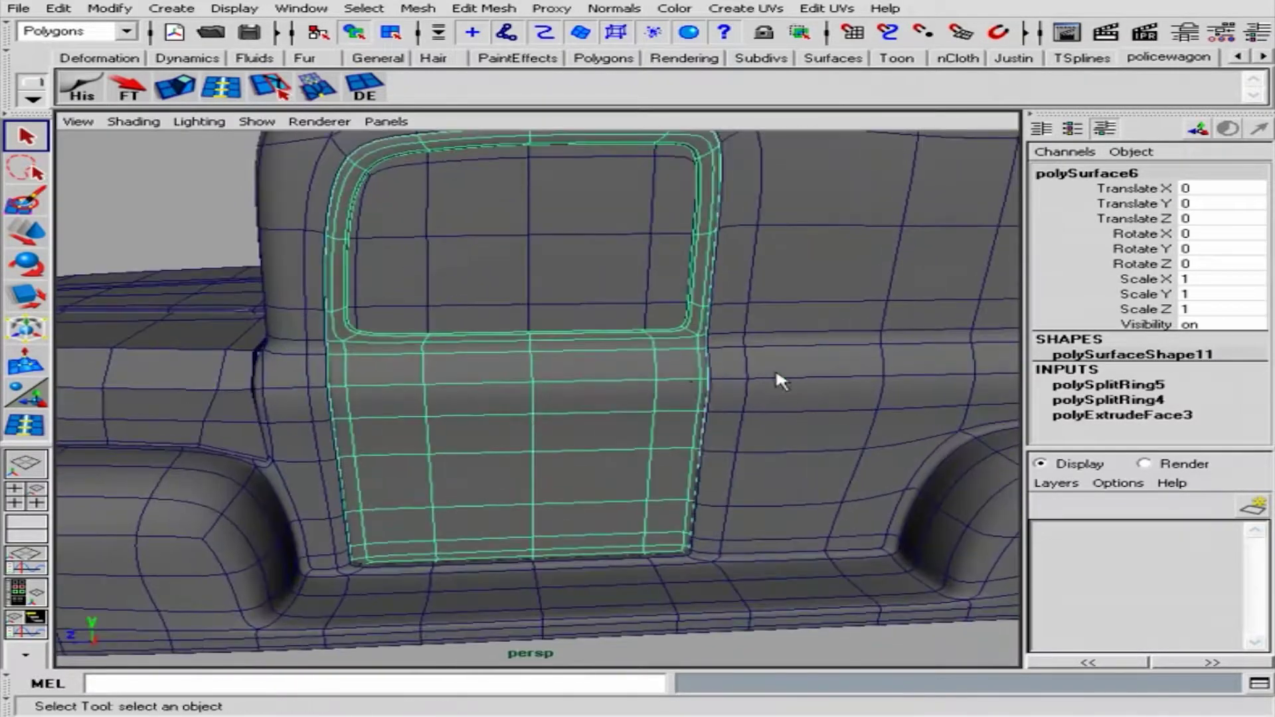
Compare against policewagon_concept.jpg, then add a new polygon cube, pCube2
key(alt+Tab)
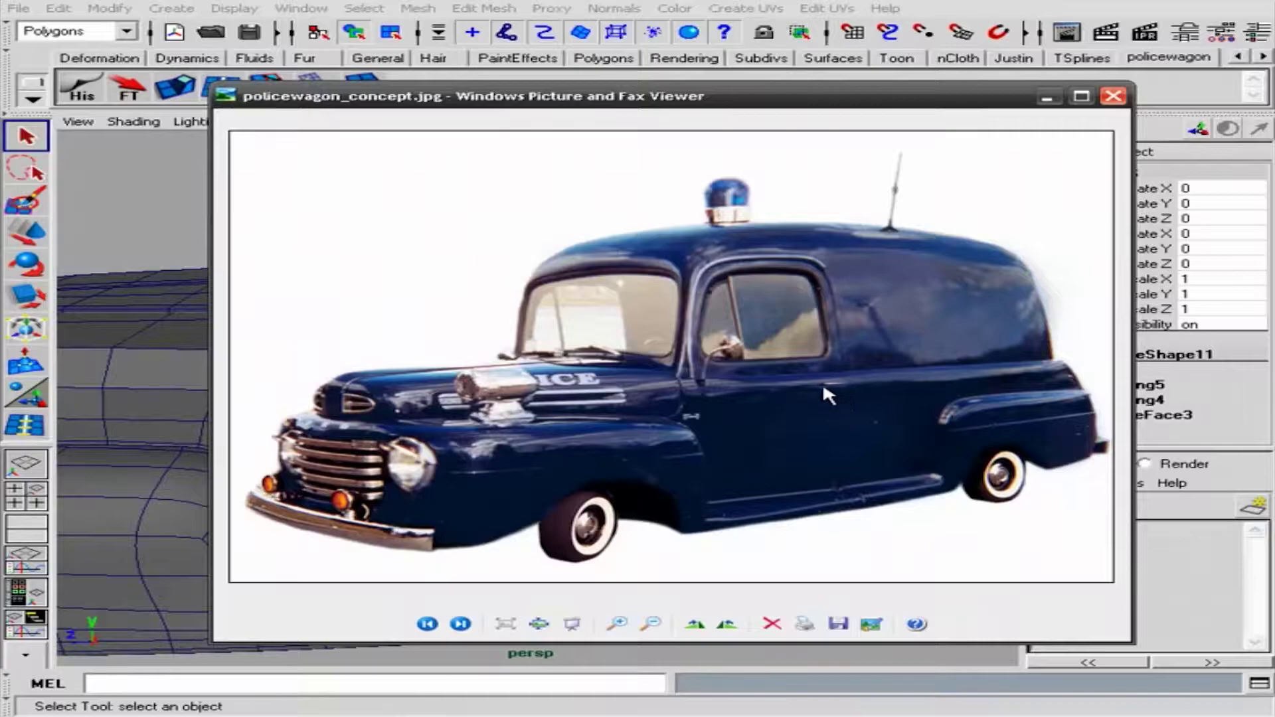
drag(935, 108, 888, 83)
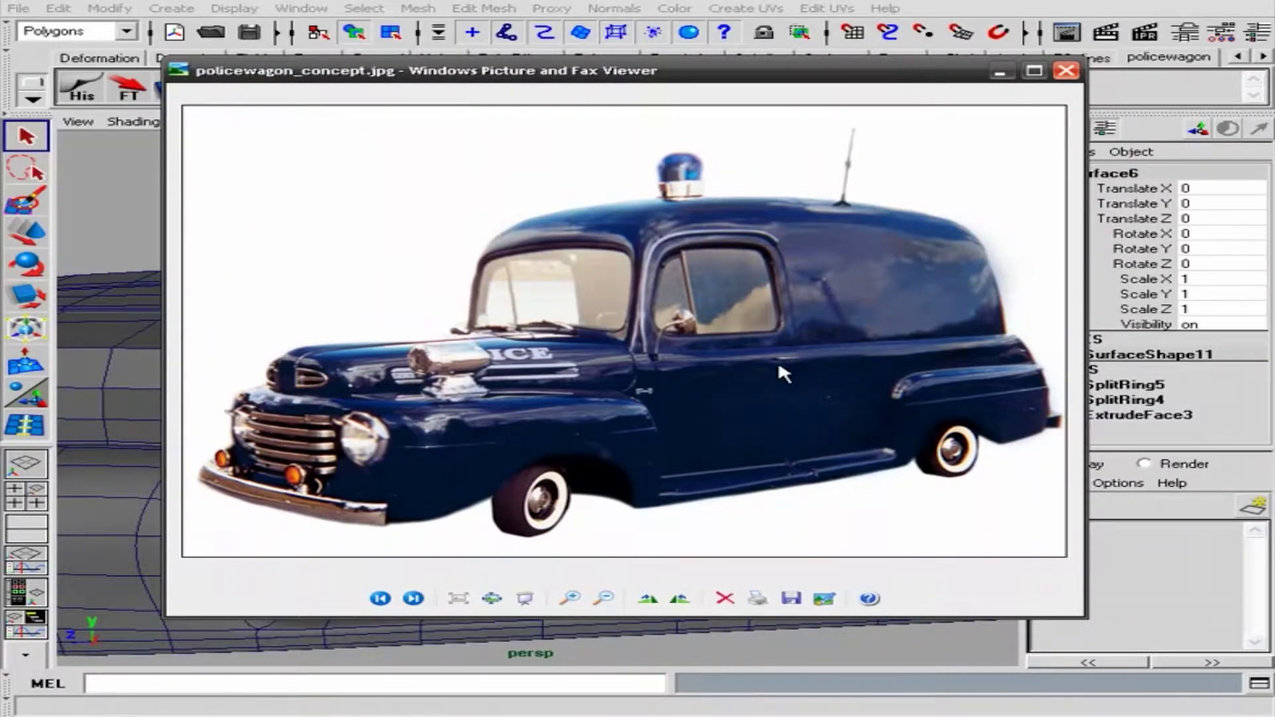
key(alt+Tab)
alt+right_drag(912, 184, 521, 416)
click(170, 8)
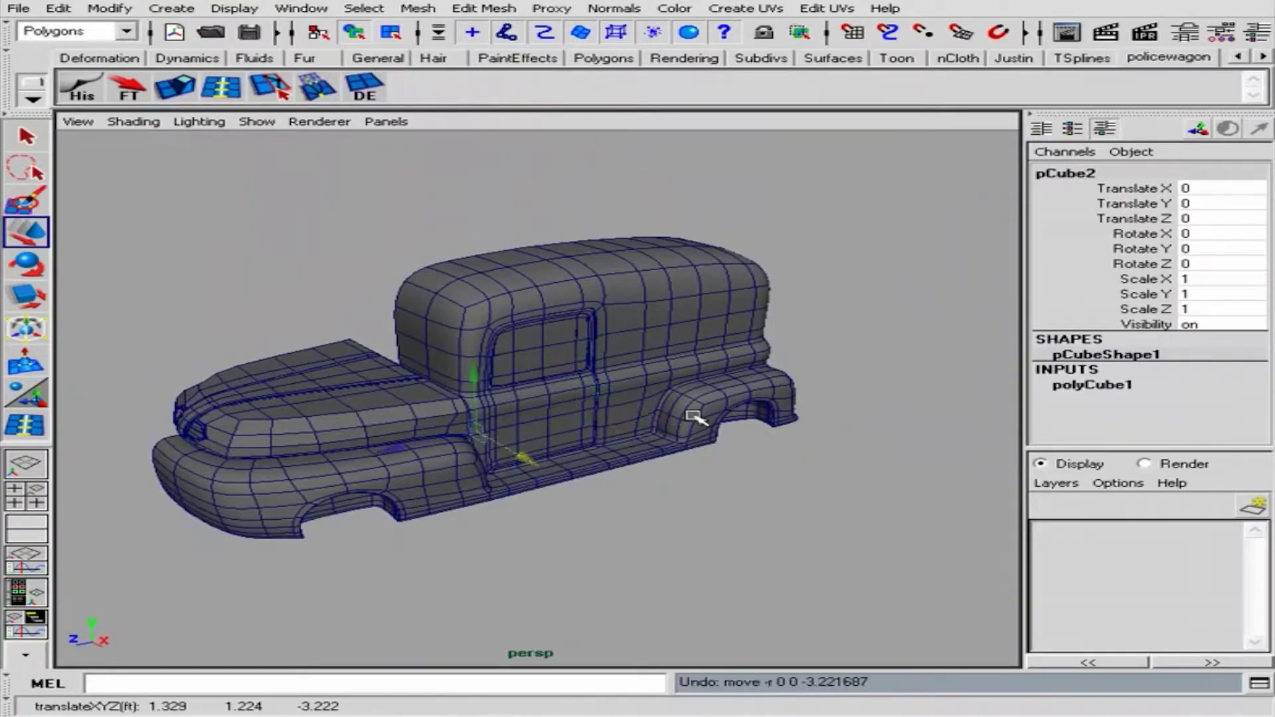
Move the small cube onto the door and stretch it lengthwise over the door seam
key(ctrl+z)
key(f)
mouse_move(492, 446)
mouse_down()
mouse_move(518, 432)
mouse_move(529, 278)
mouse_move(512, 374)
mouse_up()
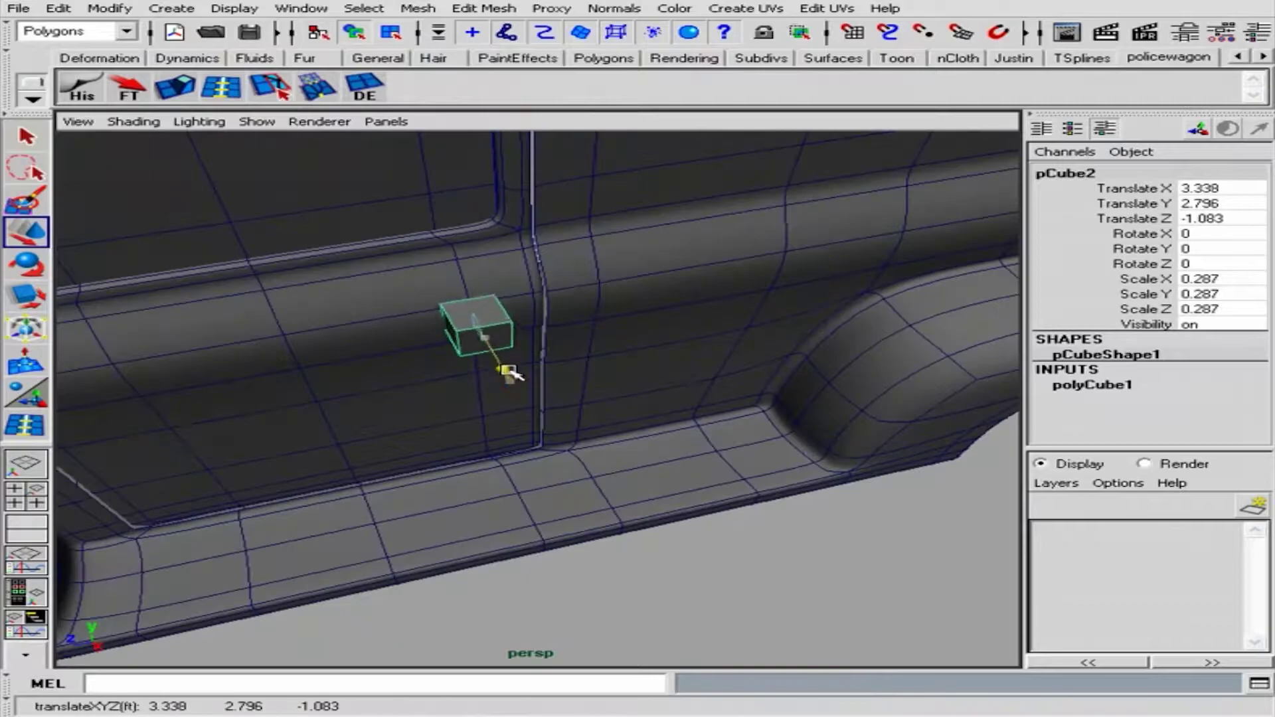
key(f)
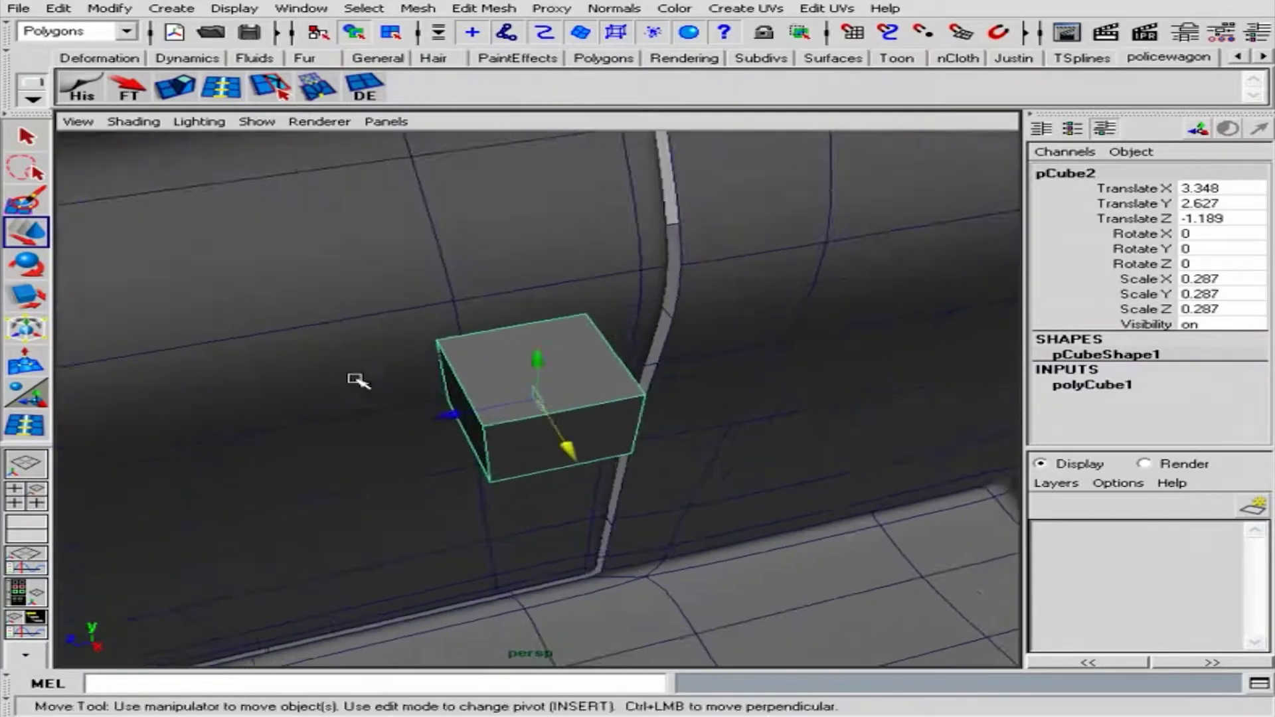
key(r)
drag(571, 505, 607, 573)
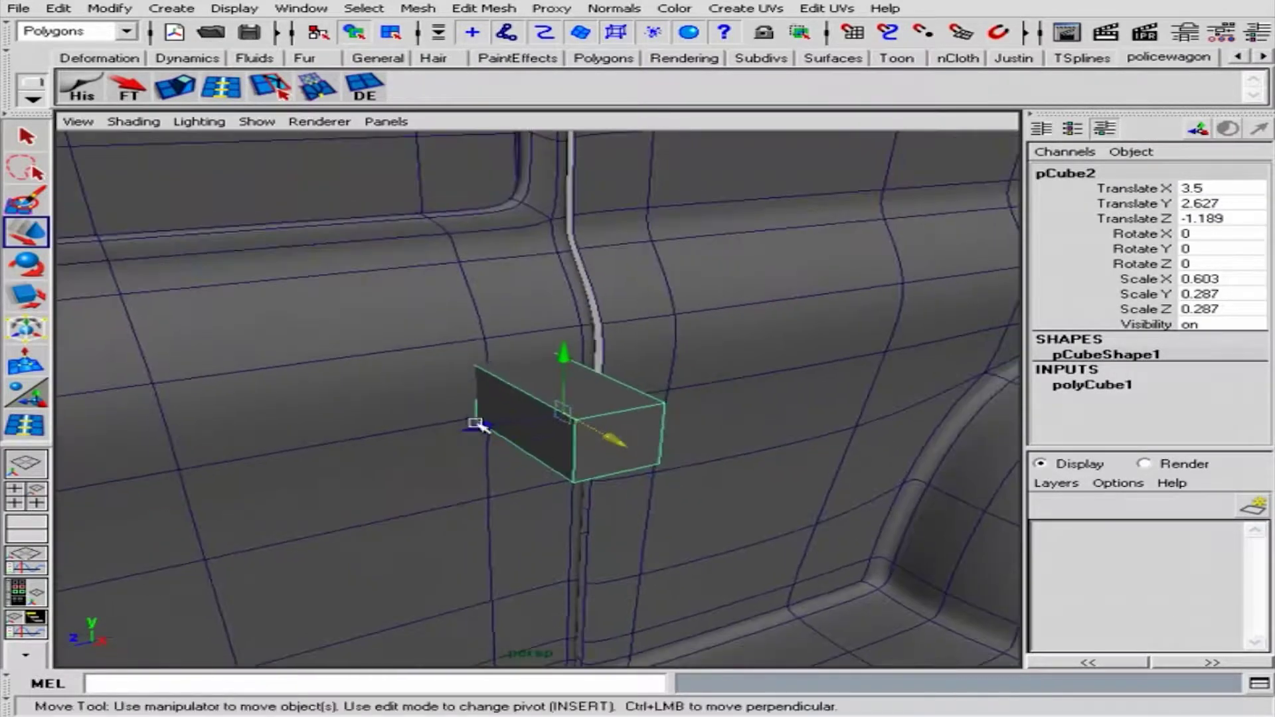
alt+drag(591, 522, 572, 435)
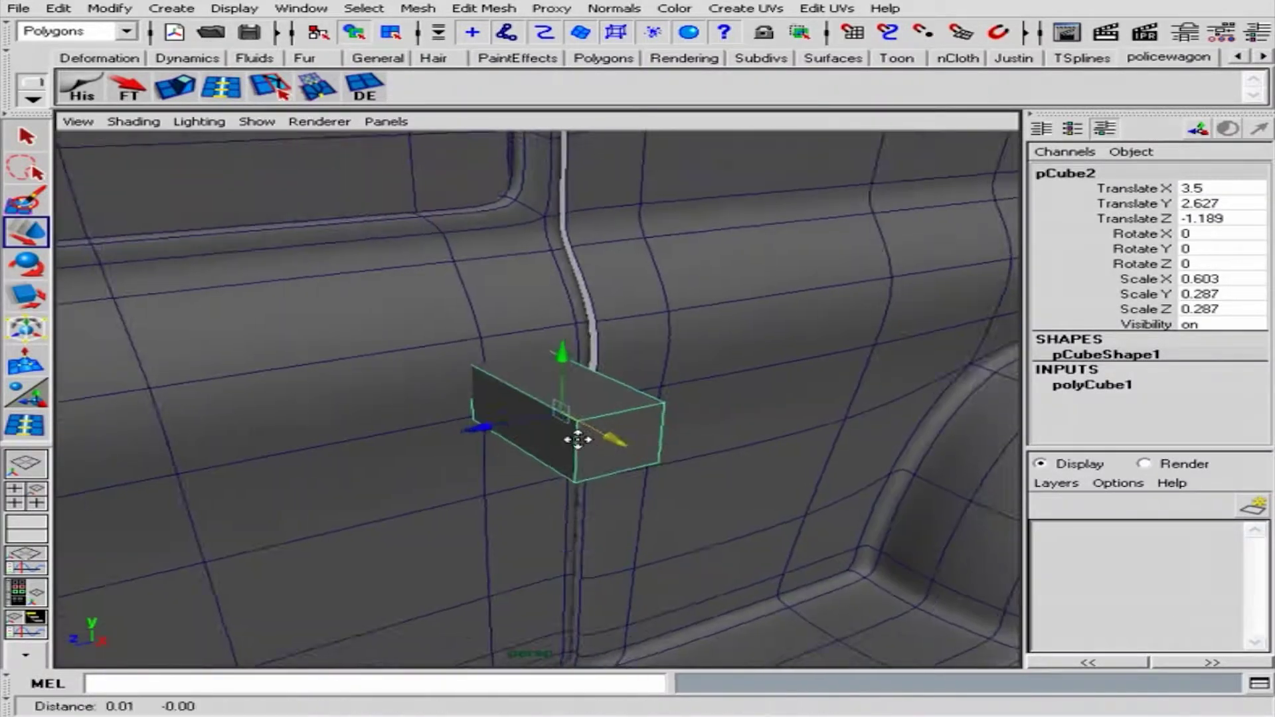
Extrude the cube's outward face out, then shrink the new face inward
alt+right_drag(572, 435, 660, 399)
click(632, 438)
key(ctrl+e)
alt+drag(585, 433, 606, 431)
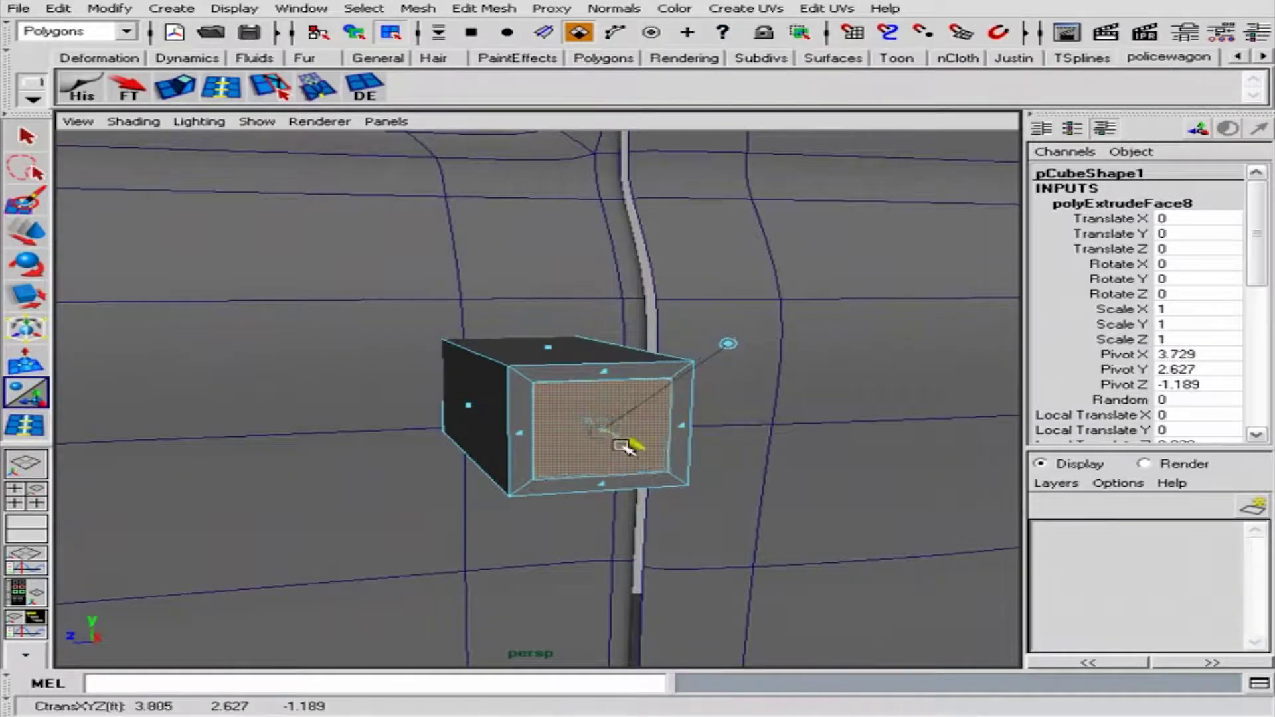
drag(625, 447, 606, 447)
Insert edge loops around the cube
click(24, 425)
alt+right_drag(404, 284, 488, 338)
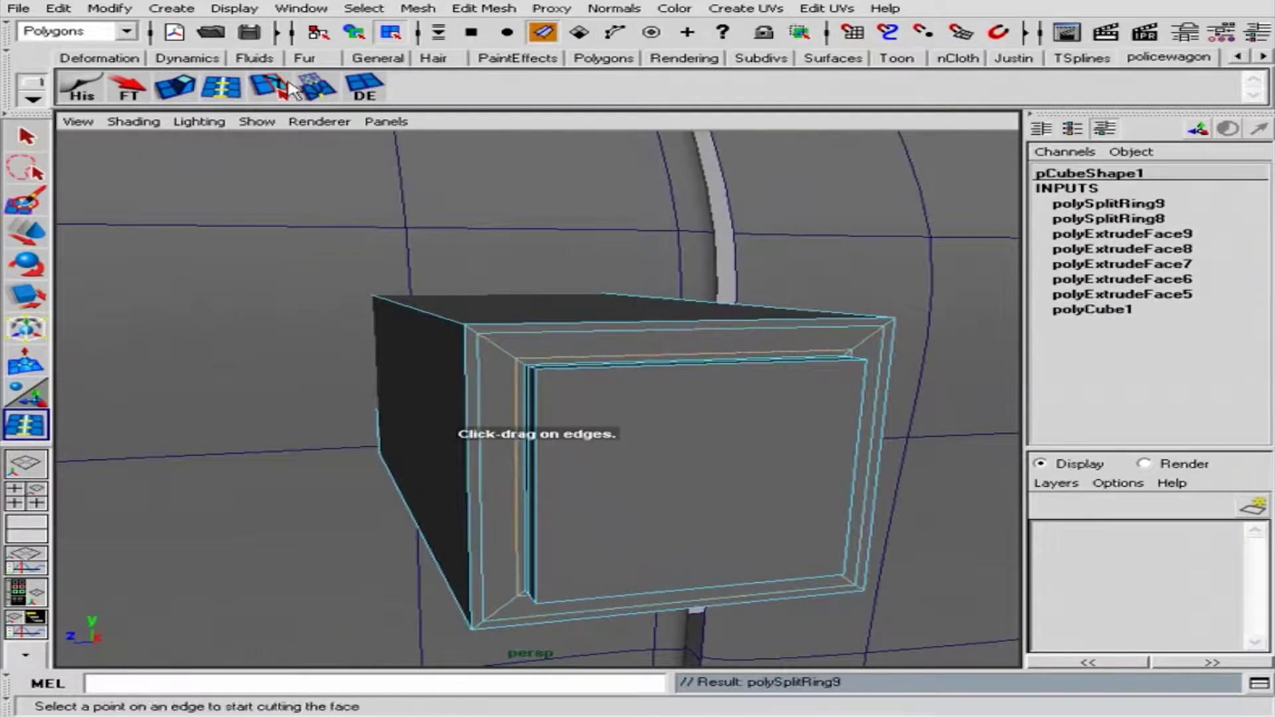
key(q)
key(F8)
alt+right_drag(645, 369, 541, 441)
mouse_move(541, 441)
alt+mouse_down()
mouse_move(711, 407)
mouse_move(650, 416)
mouse_move(675, 394)
mouse_move(583, 418)
mouse_move(649, 441)
alt+mouse_up()
key(g)
key(q)
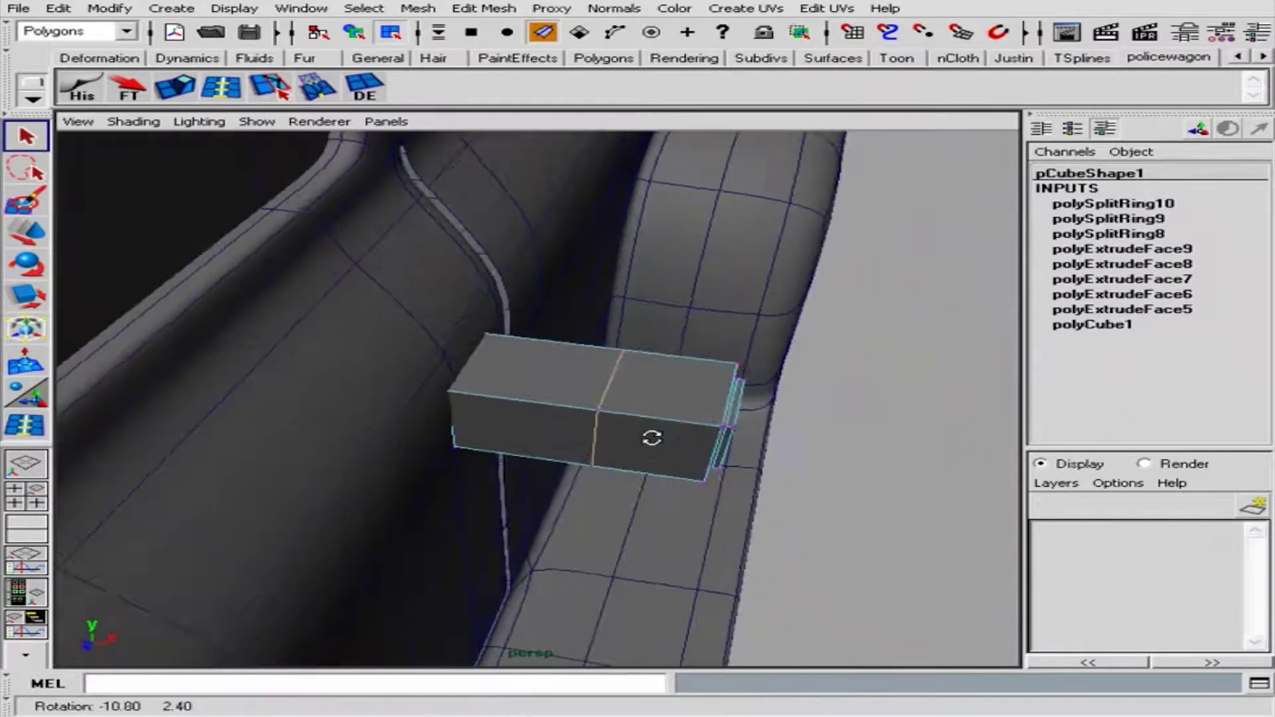
Extrude a side face of the cube out into the handle arm
key(w)
key(F11)
mouse_move(746, 422)
alt+mouse_down()
mouse_move(607, 443)
mouse_move(804, 325)
alt+mouse_up()
click(606, 444)
key(ctrl+e)
mouse_move(527, 417)
alt+mouse_down()
mouse_move(566, 448)
mouse_move(454, 438)
alt+mouse_up()
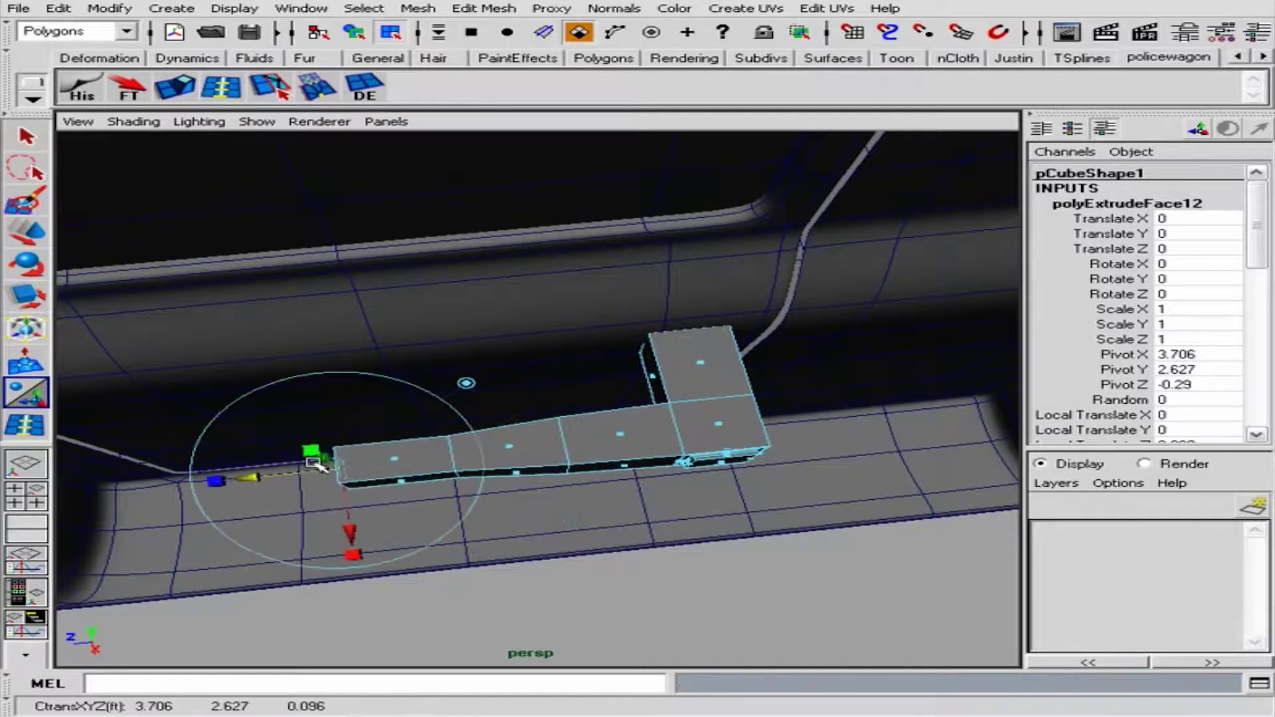
Rotate the arm's end face to bend the handle
alt+drag(337, 472, 555, 450)
key(e)
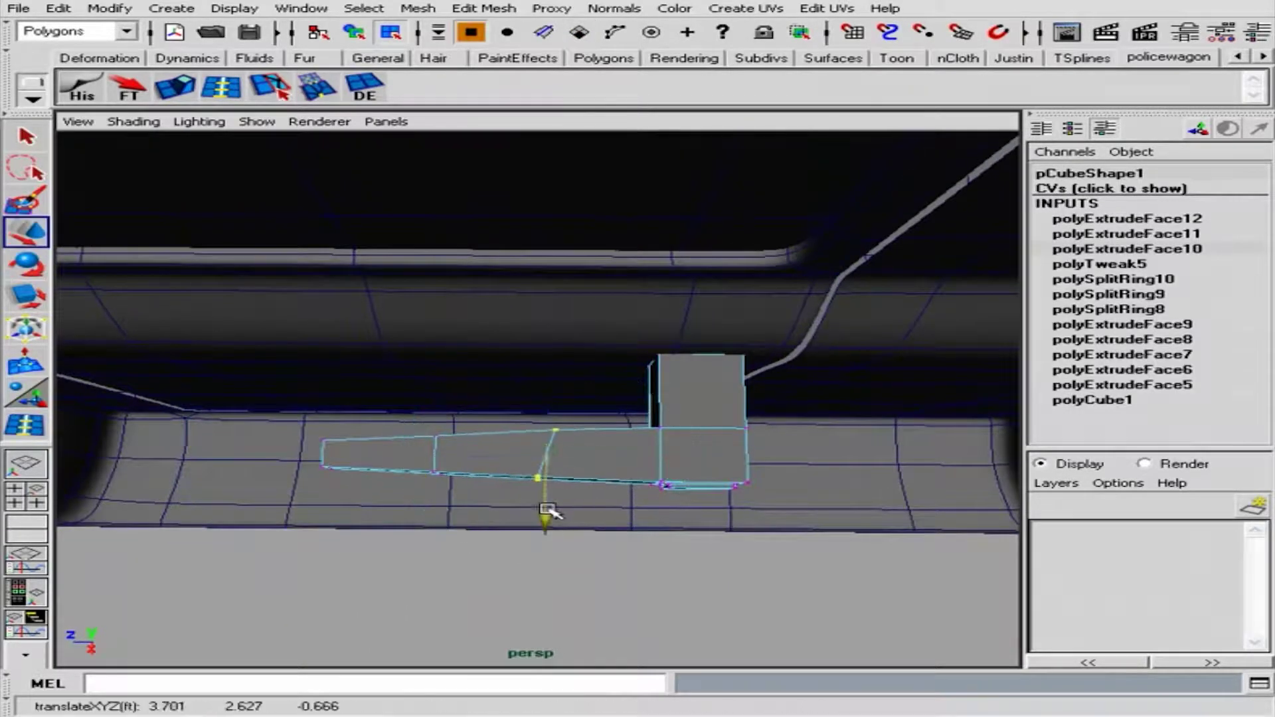
alt+drag(384, 497, 305, 441)
alt+right_drag(304, 441, 529, 457)
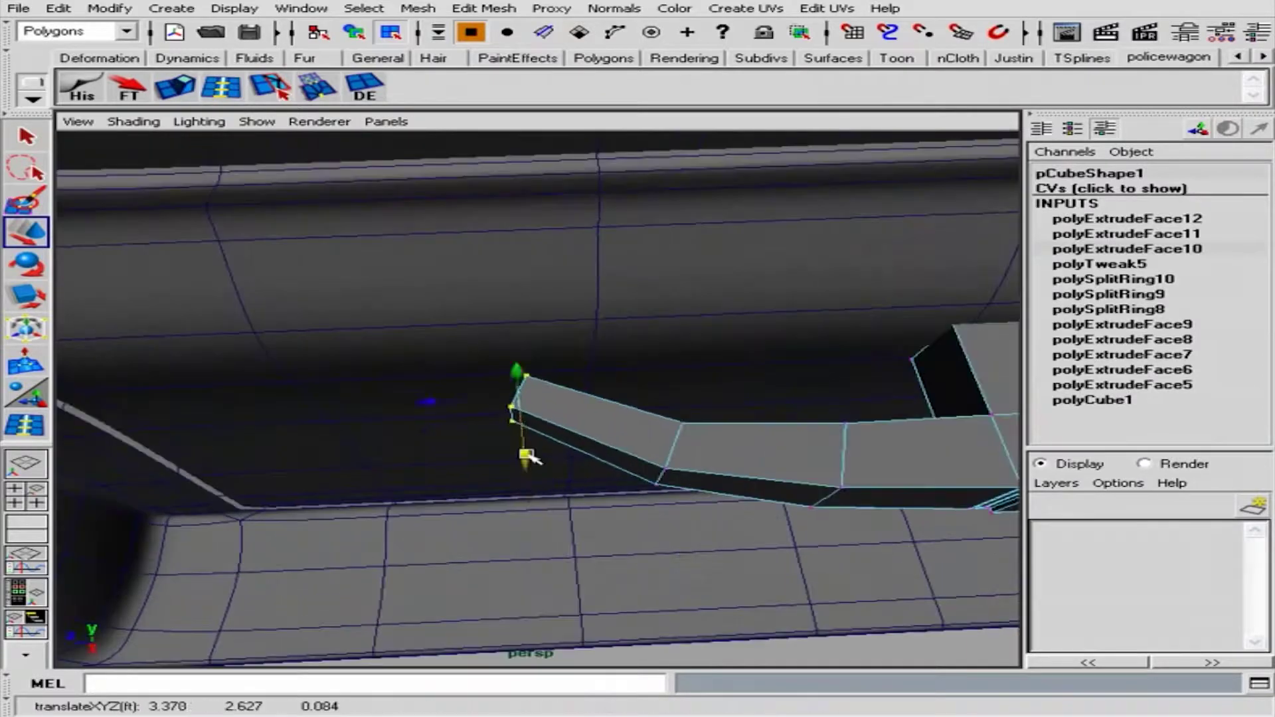
alt+drag(551, 472, 621, 362)
Scale the handle down and slide it against the door seam
key(F8)
key(r)
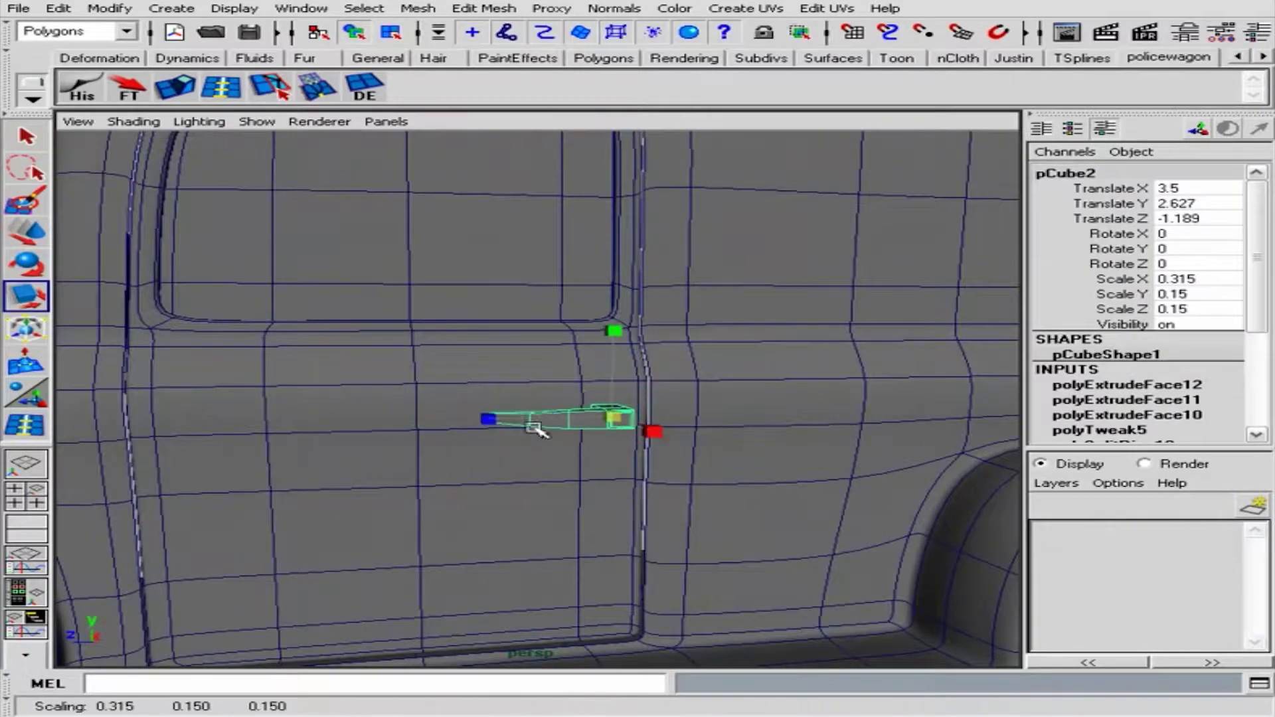
alt+drag(540, 432, 706, 536)
key(w)
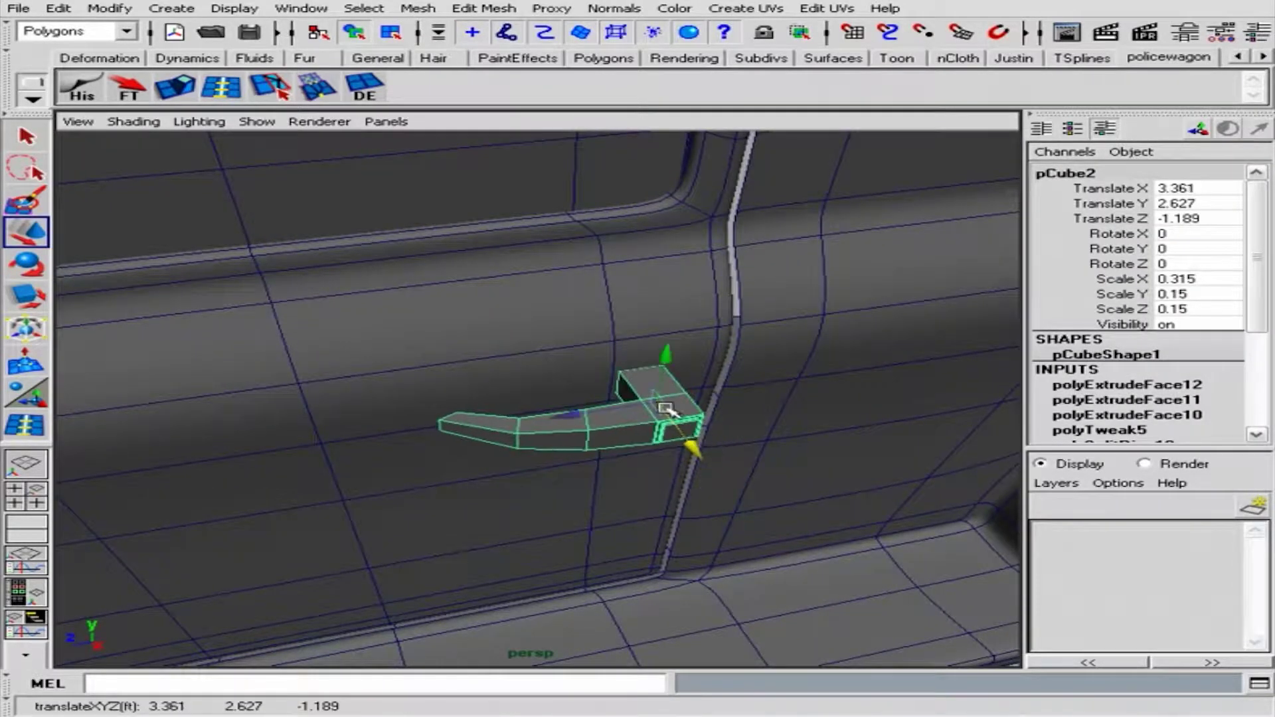
alt+drag(666, 409, 547, 393)
Select the handle tip and extrude its end face
right_drag(569, 427, 469, 427)
mouse_move(470, 427)
alt+mouse_down()
mouse_move(436, 465)
mouse_move(493, 333)
alt+mouse_up()
click(402, 365)
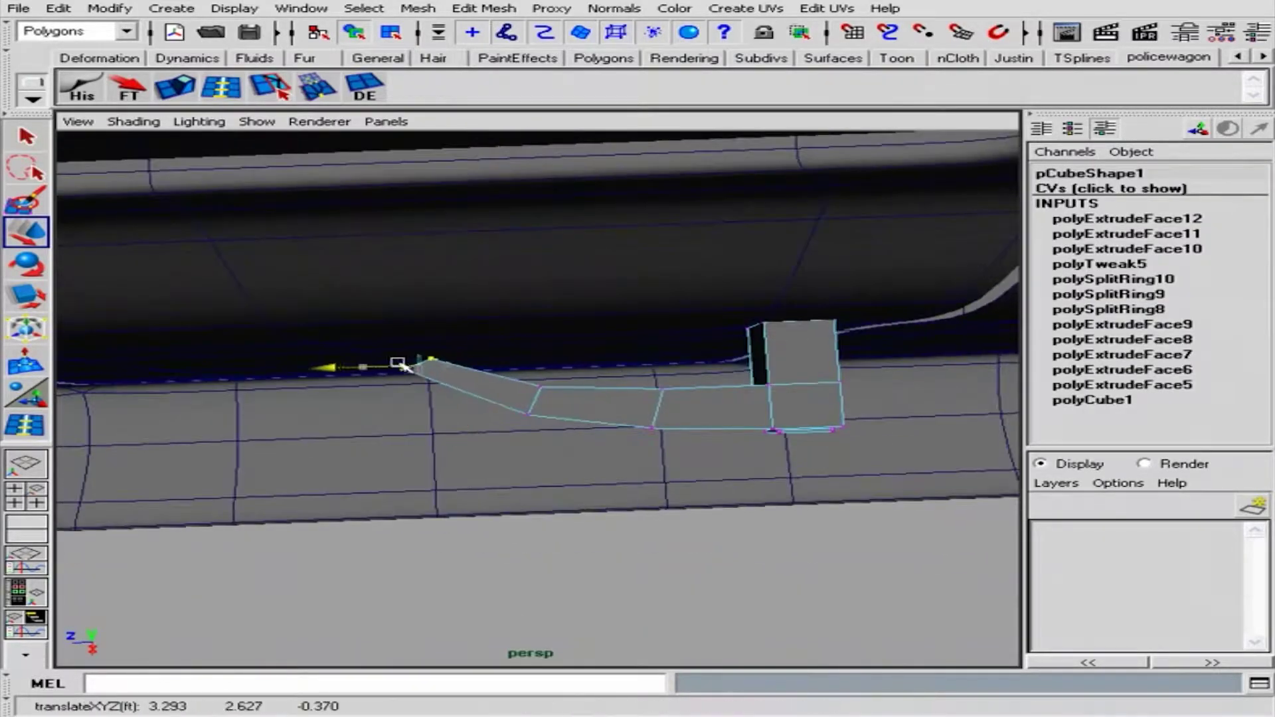
mouse_move(621, 452)
alt+mouse_down()
mouse_move(591, 458)
mouse_move(484, 422)
mouse_move(532, 356)
alt+mouse_up()
click(532, 356)
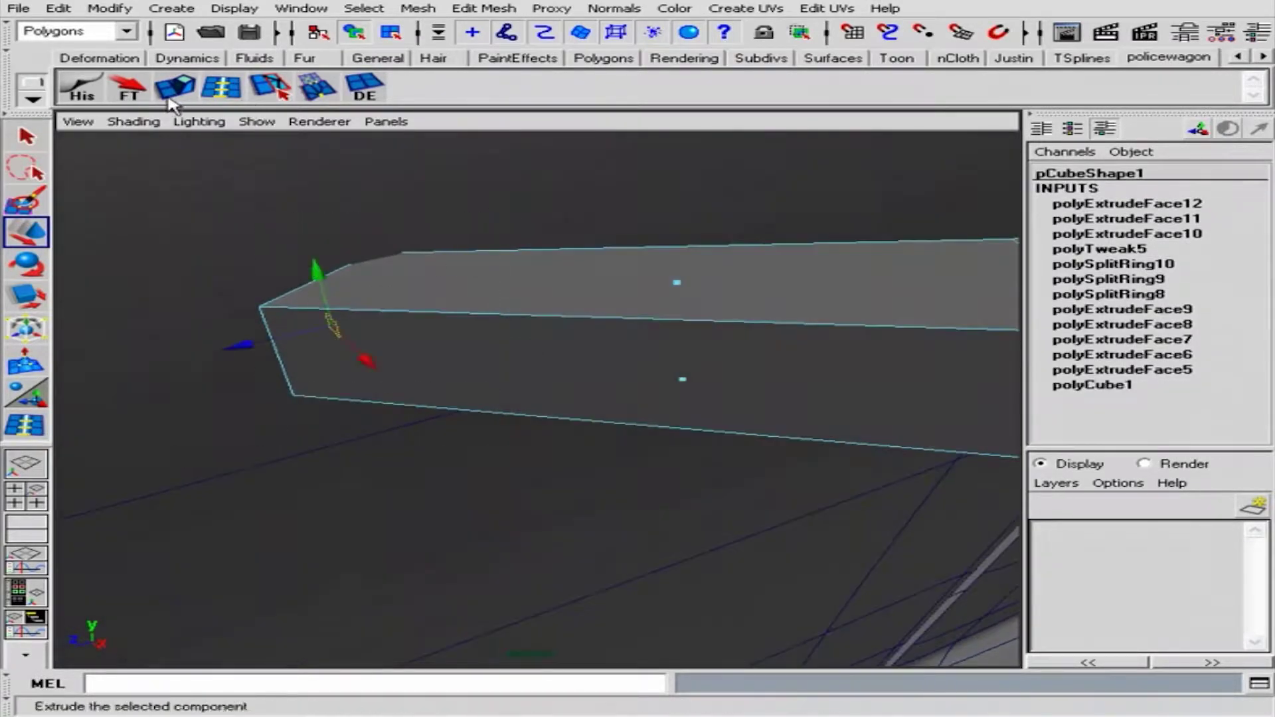
click(175, 86)
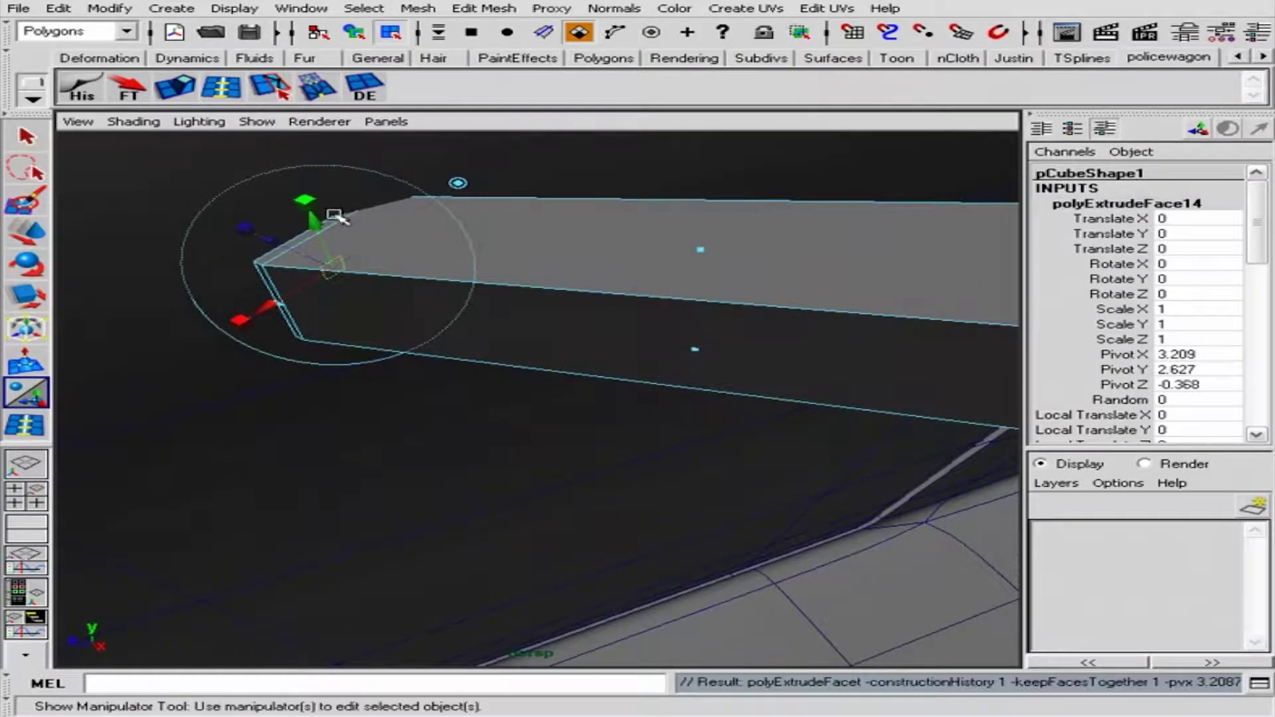
key(F8)
mouse_move(459, 280)
alt+mouse_down()
mouse_move(408, 336)
mouse_move(465, 372)
alt+mouse_up()
alt+right_drag(465, 372, 512, 395)
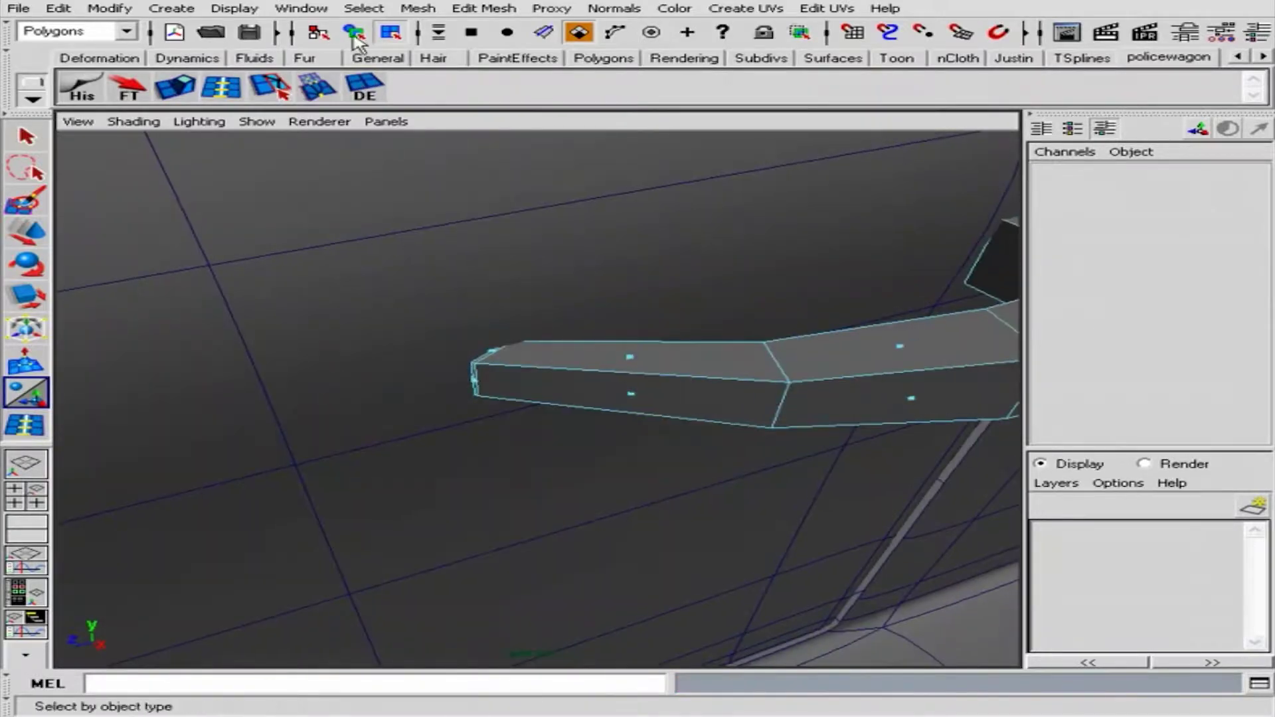
Select the faces atop the handle base and check the smooth preview
key(1)
alt+drag(678, 342, 808, 231)
key(F11)
drag(808, 232, 698, 276)
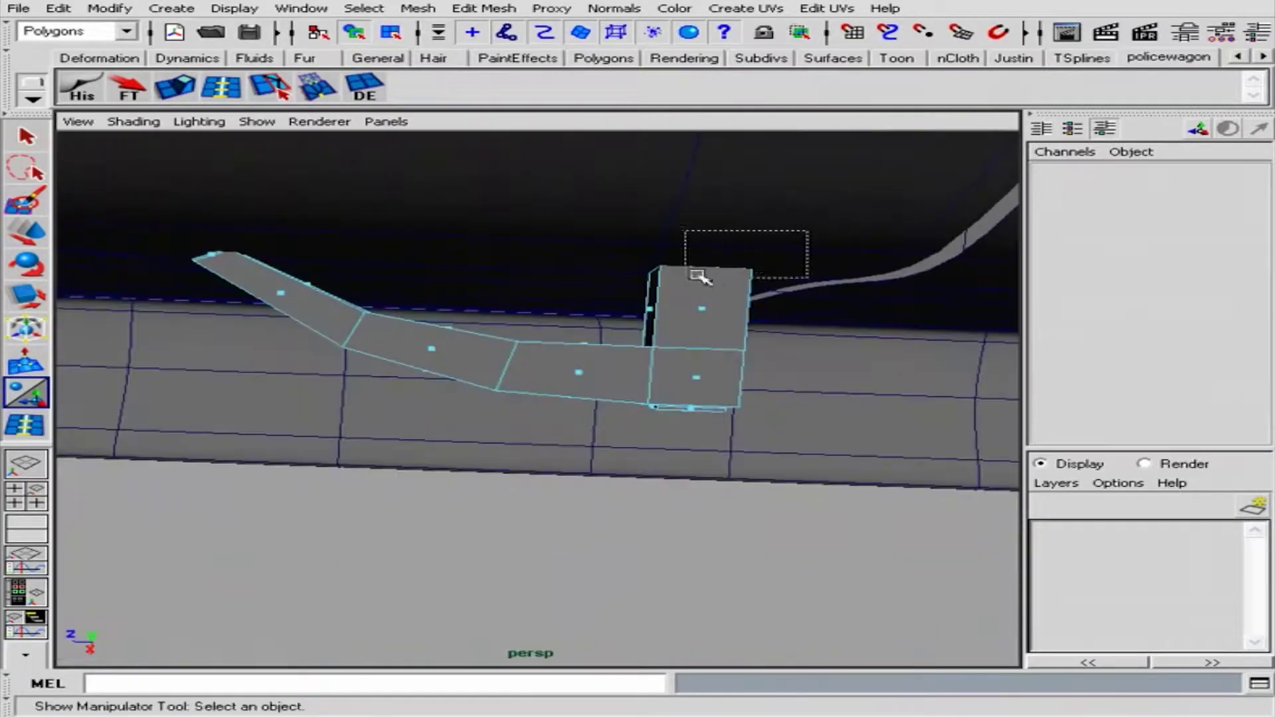
key(F8)
key(3)
Rotate and reposition the handle's end faces
alt+drag(522, 322, 573, 434)
alt+right_drag(573, 433, 889, 450)
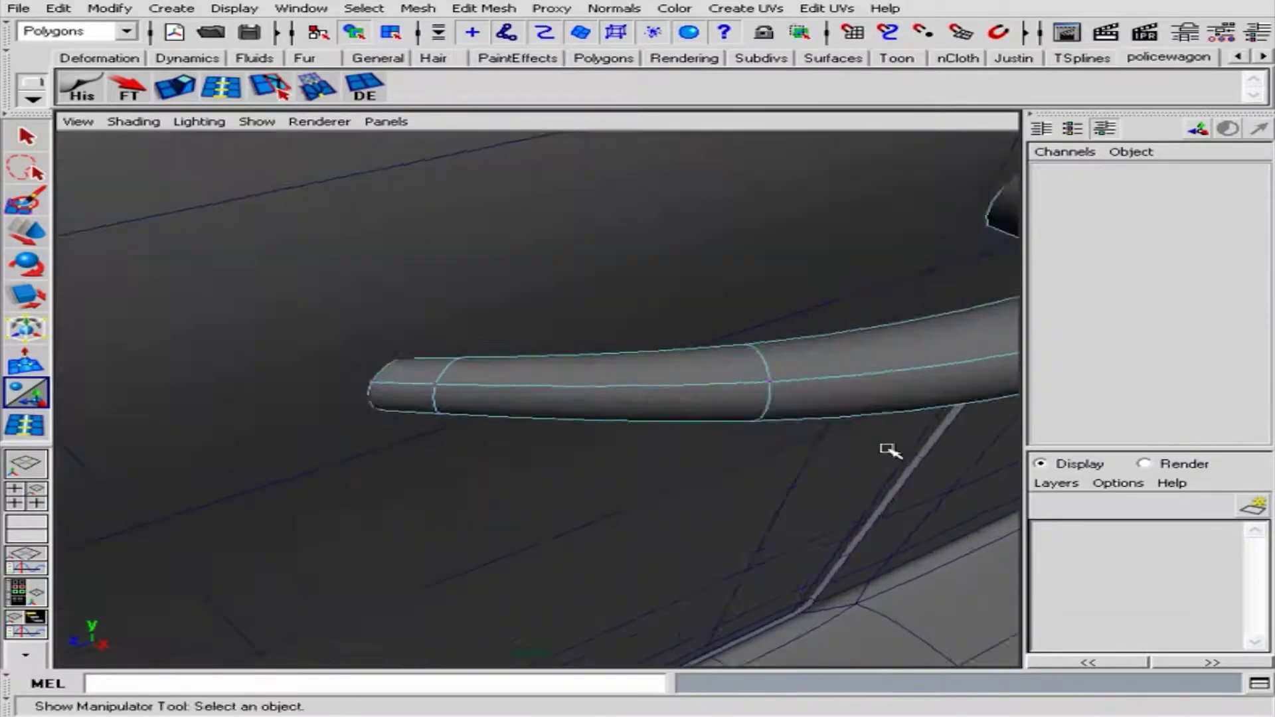
key(1)
key(e)
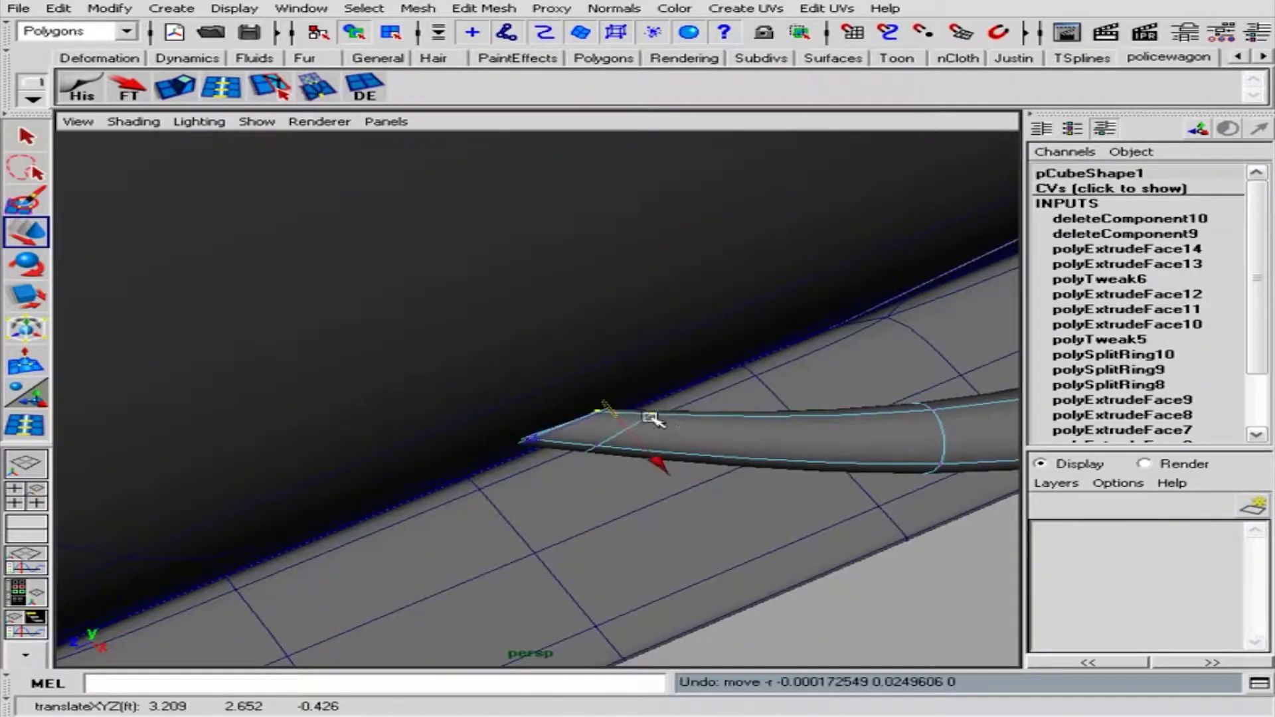
key(w)
mouse_move(573, 426)
alt+mouse_down()
mouse_move(583, 392)
mouse_move(703, 418)
mouse_move(570, 475)
mouse_move(646, 458)
mouse_move(620, 490)
mouse_move(621, 456)
mouse_move(592, 478)
alt+mouse_up()
alt+right_drag(592, 478, 590, 550)
alt+right_drag(570, 597, 638, 521)
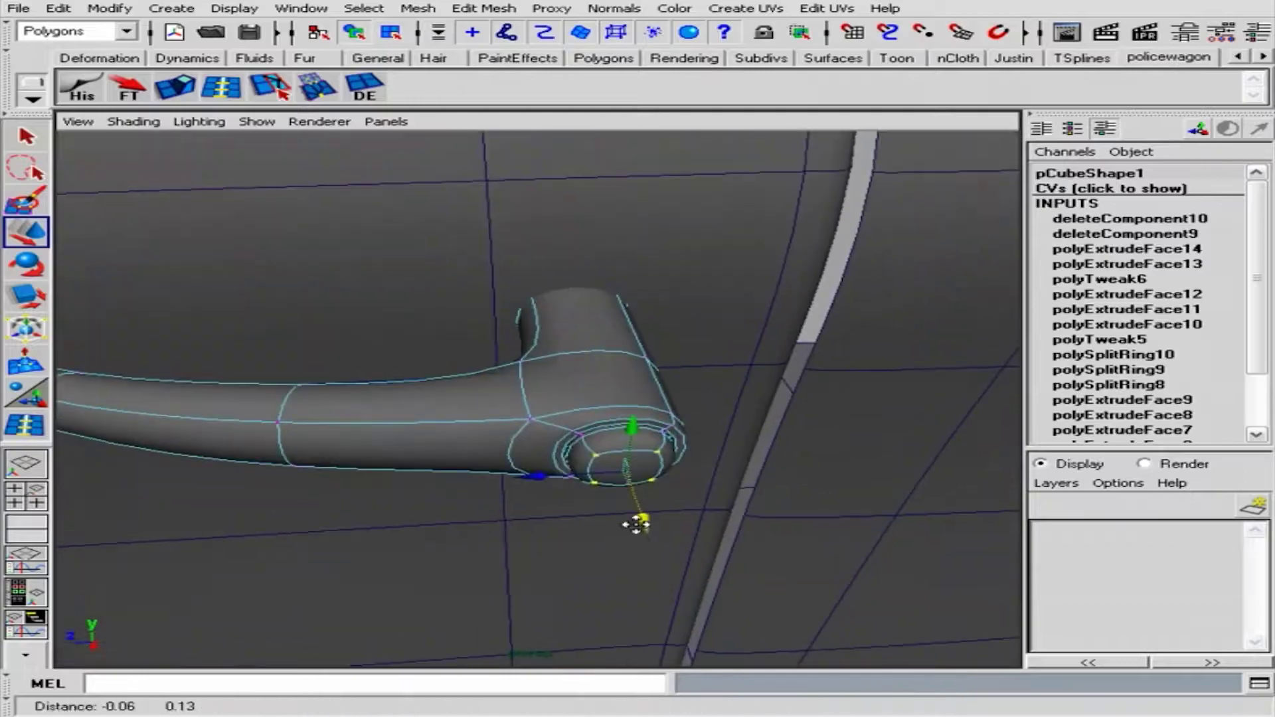
mouse_move(638, 521)
alt+mouse_down()
mouse_move(396, 450)
mouse_move(672, 451)
alt+mouse_up()
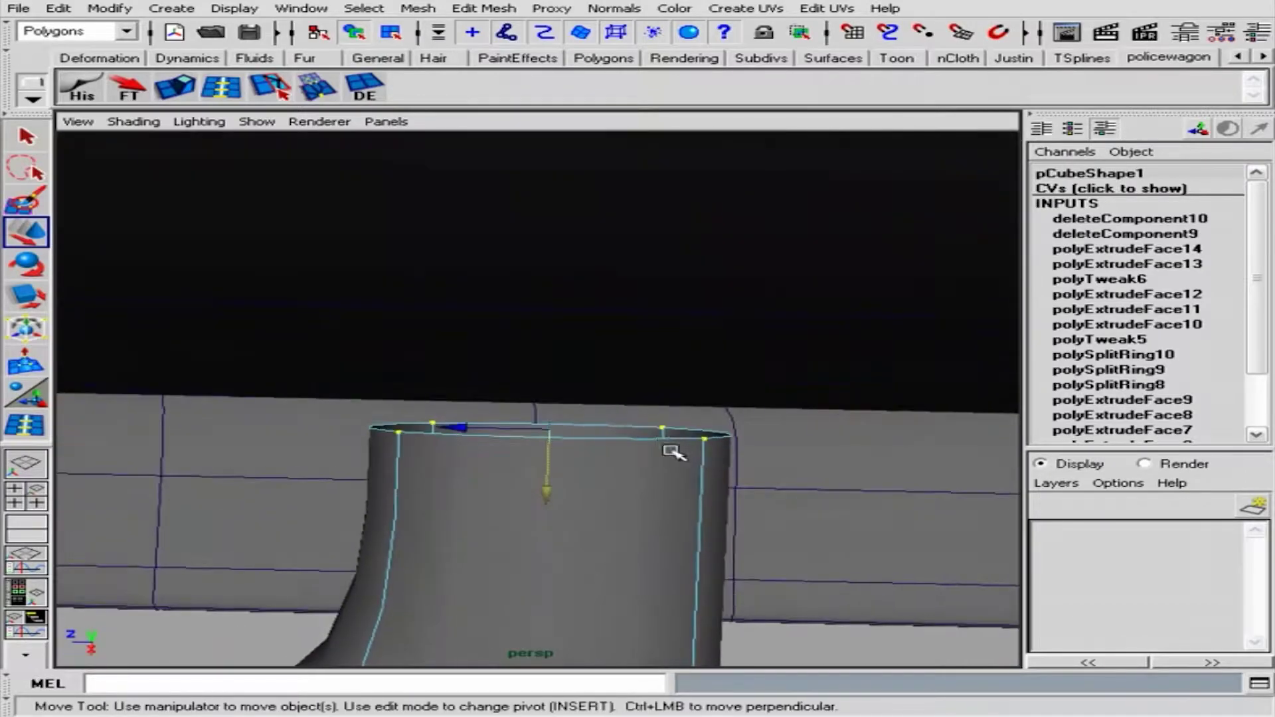
Extrude the base's open rim edges and shrink them inward, then review the handle on the cab
click(268, 97)
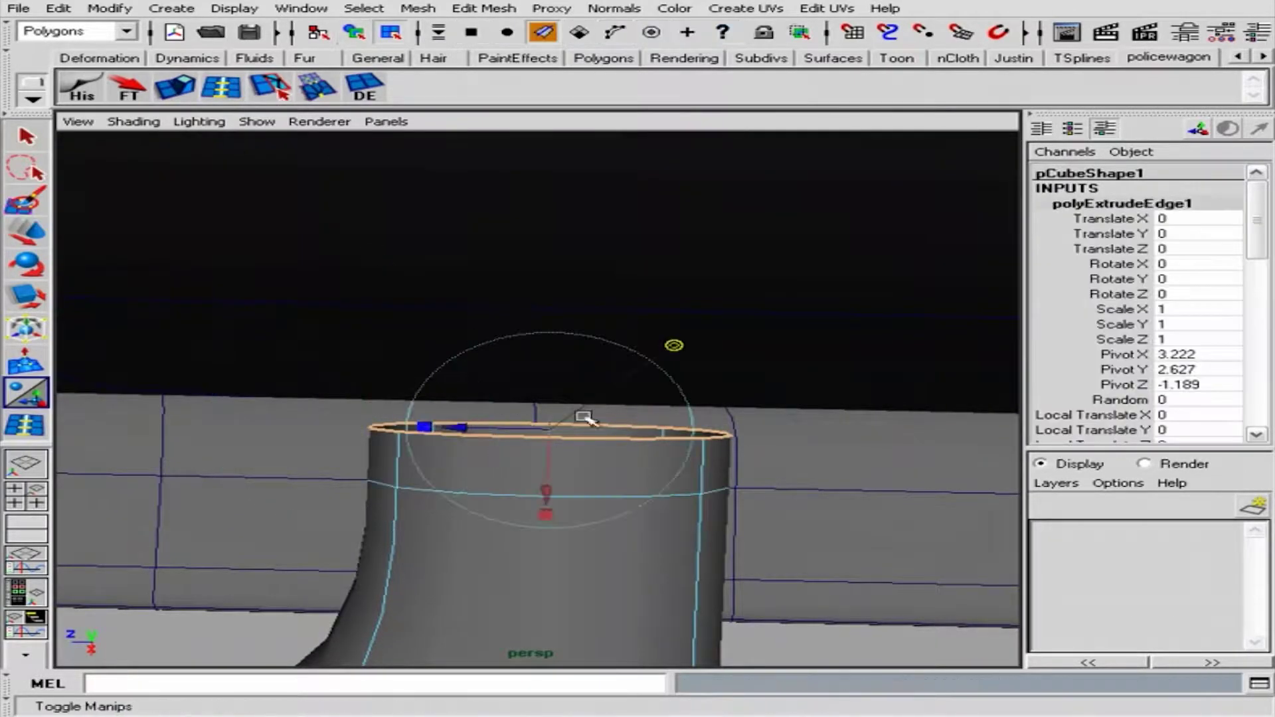
drag(543, 422, 251, 364)
key(w)
click(550, 481)
mouse_move(546, 487)
alt+mouse_down()
mouse_move(658, 483)
mouse_move(678, 393)
mouse_move(660, 418)
mouse_move(346, 623)
alt+mouse_up()
alt+right_drag(355, 628, 561, 521)
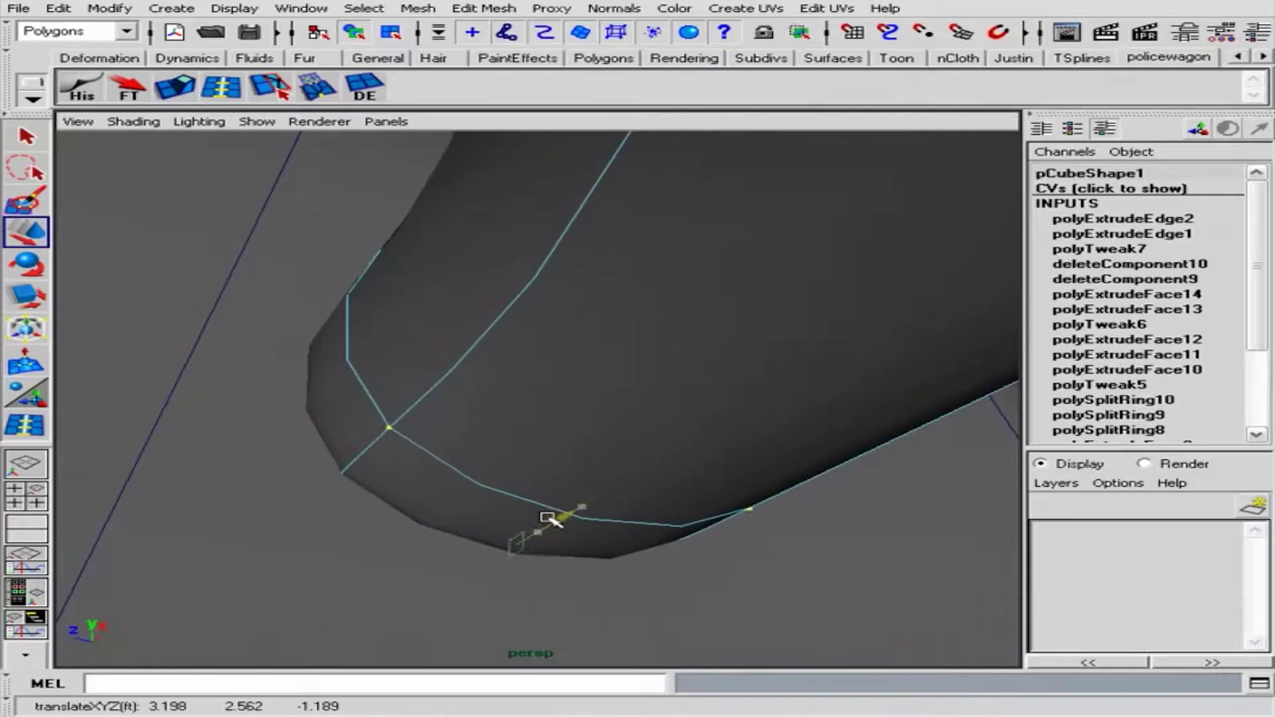
mouse_move(560, 521)
alt+mouse_down()
mouse_move(370, 501)
mouse_move(578, 569)
mouse_move(465, 564)
alt+mouse_up()
alt+right_drag(465, 565, 532, 465)
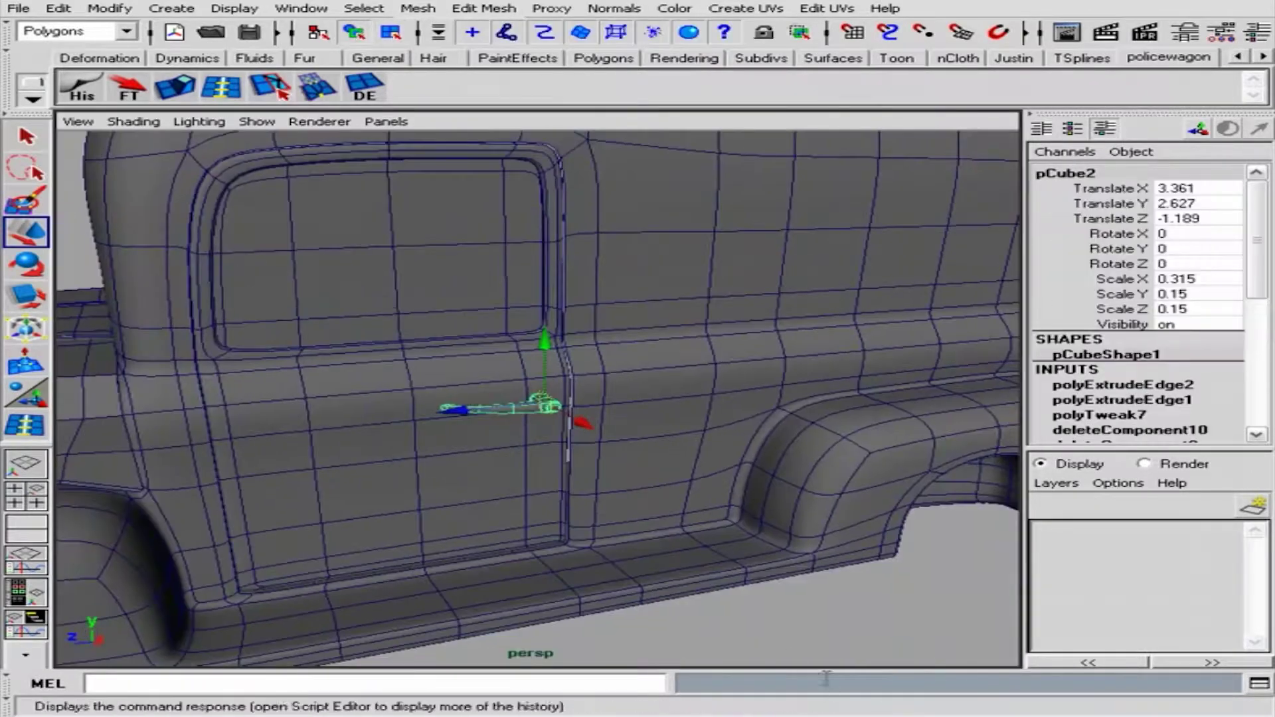
mouse_move(532, 465)
alt+mouse_down()
mouse_move(606, 413)
mouse_move(541, 421)
mouse_move(604, 401)
alt+mouse_up()
mouse_move(605, 401)
alt+right_down()
mouse_move(416, 461)
mouse_move(649, 447)
mouse_move(575, 345)
alt+right_up()
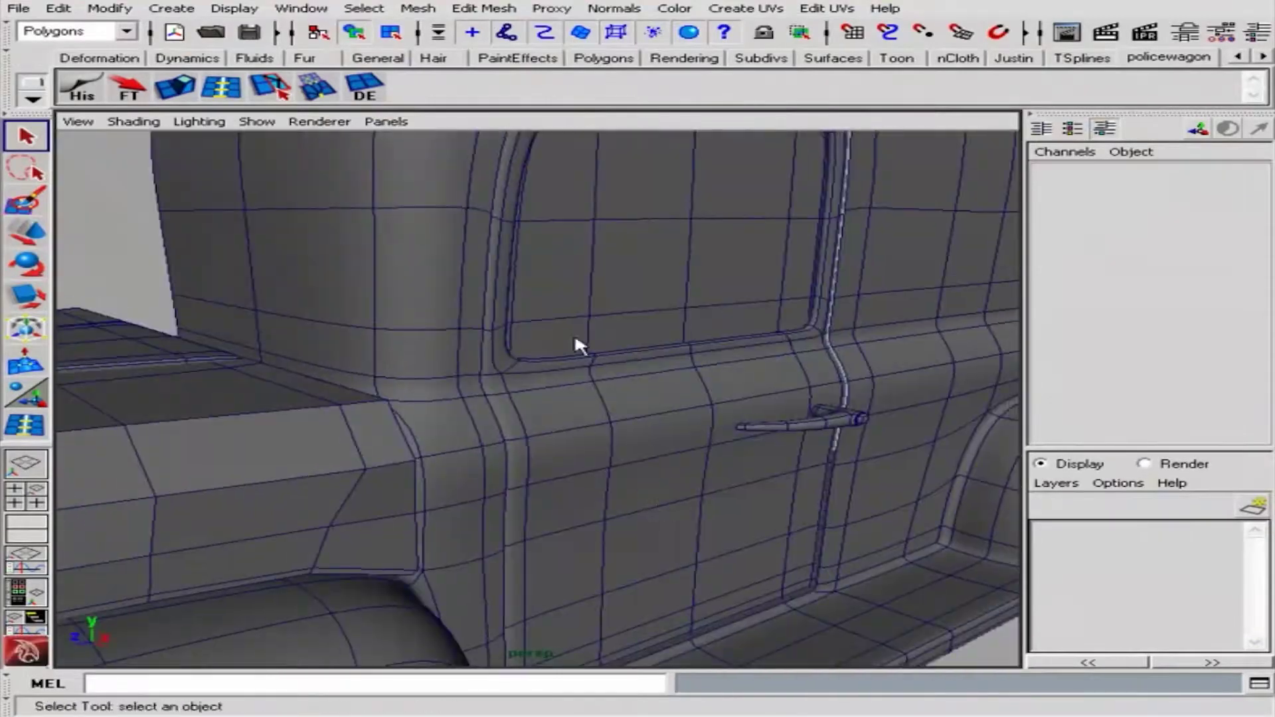
Create a polygon sphere rotated 90 on X with lowered subdivision counts
mouse_move(576, 345)
alt+mouse_down()
mouse_move(660, 398)
mouse_move(505, 319)
alt+mouse_up()
click(172, 8)
mouse_move(227, 53)
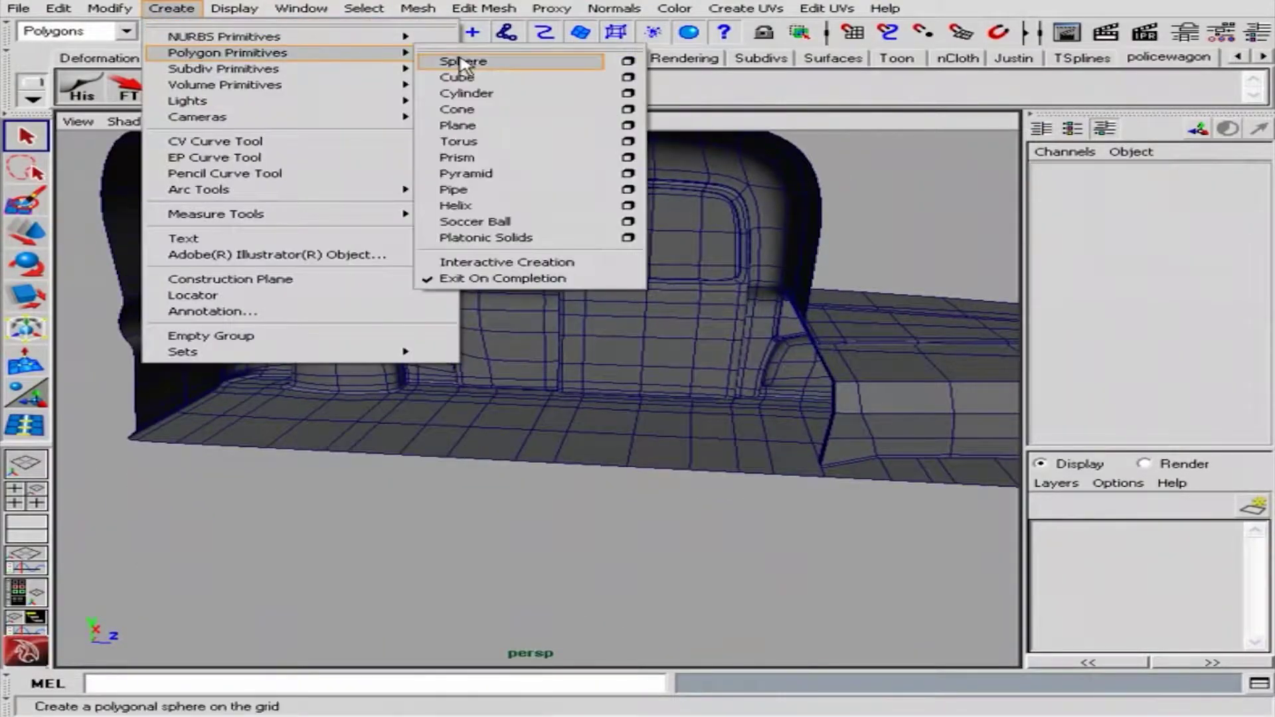
click(536, 57)
double_click(1206, 234)
text(90)
key(Return)
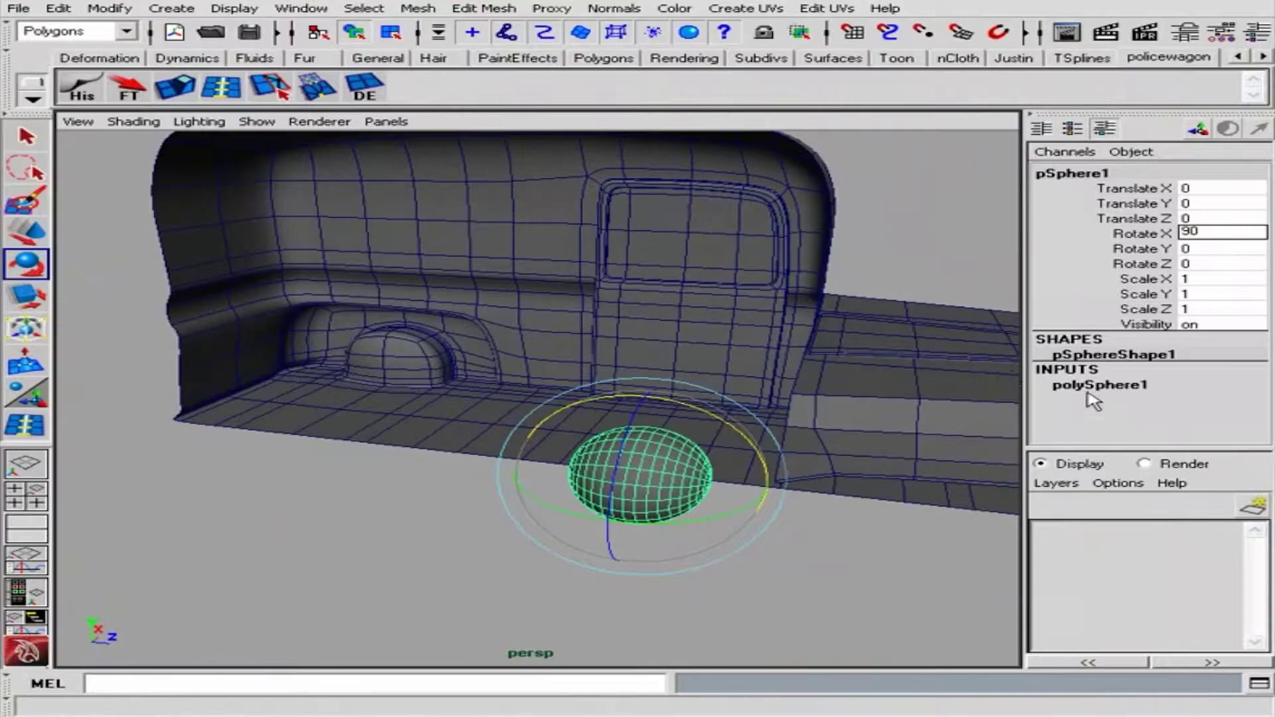
click(1100, 385)
drag(1089, 375, 1090, 390)
middle_drag(726, 465, 783, 526)
Scale the sphere's left-side vertices flat
mouse_move(730, 525)
alt+mouse_down()
mouse_move(804, 436)
mouse_move(748, 464)
mouse_move(803, 433)
mouse_move(594, 449)
mouse_move(861, 450)
mouse_move(653, 397)
alt+mouse_up()
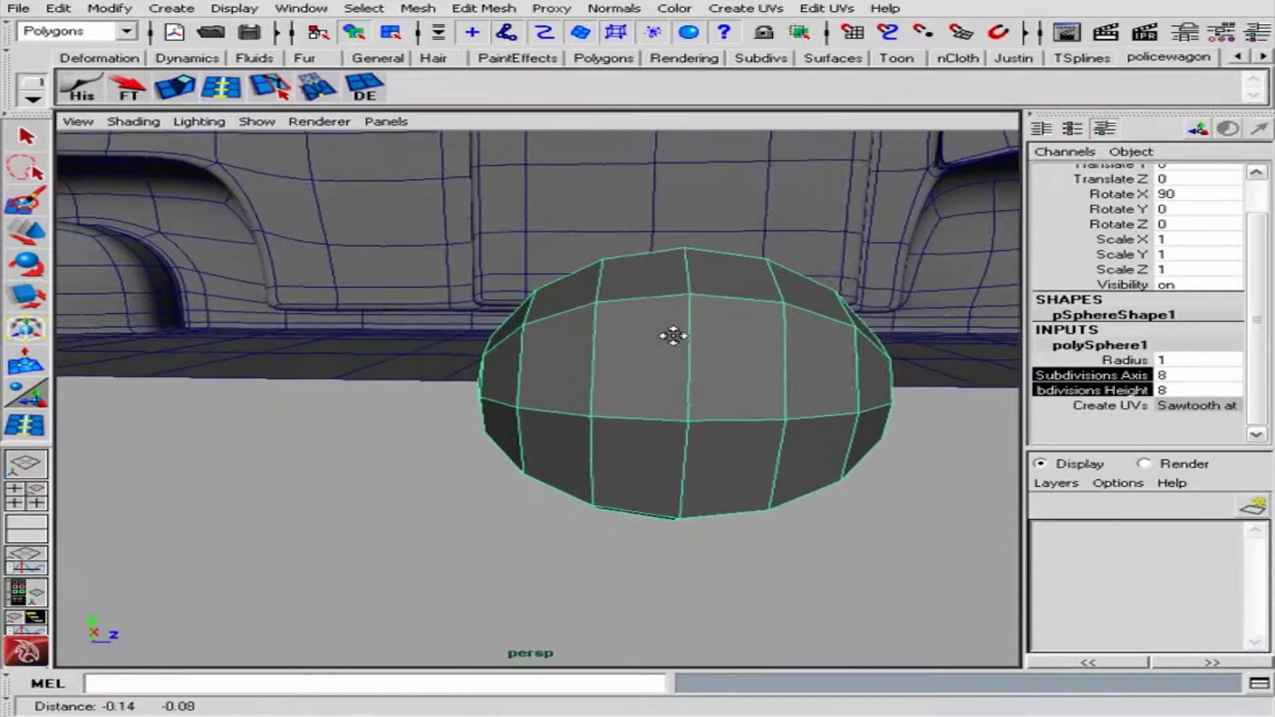
mouse_move(720, 334)
alt+mouse_down()
mouse_move(615, 327)
mouse_move(583, 518)
alt+mouse_up()
key(F8)
key(r)
drag(421, 399, 505, 399)
key(w)
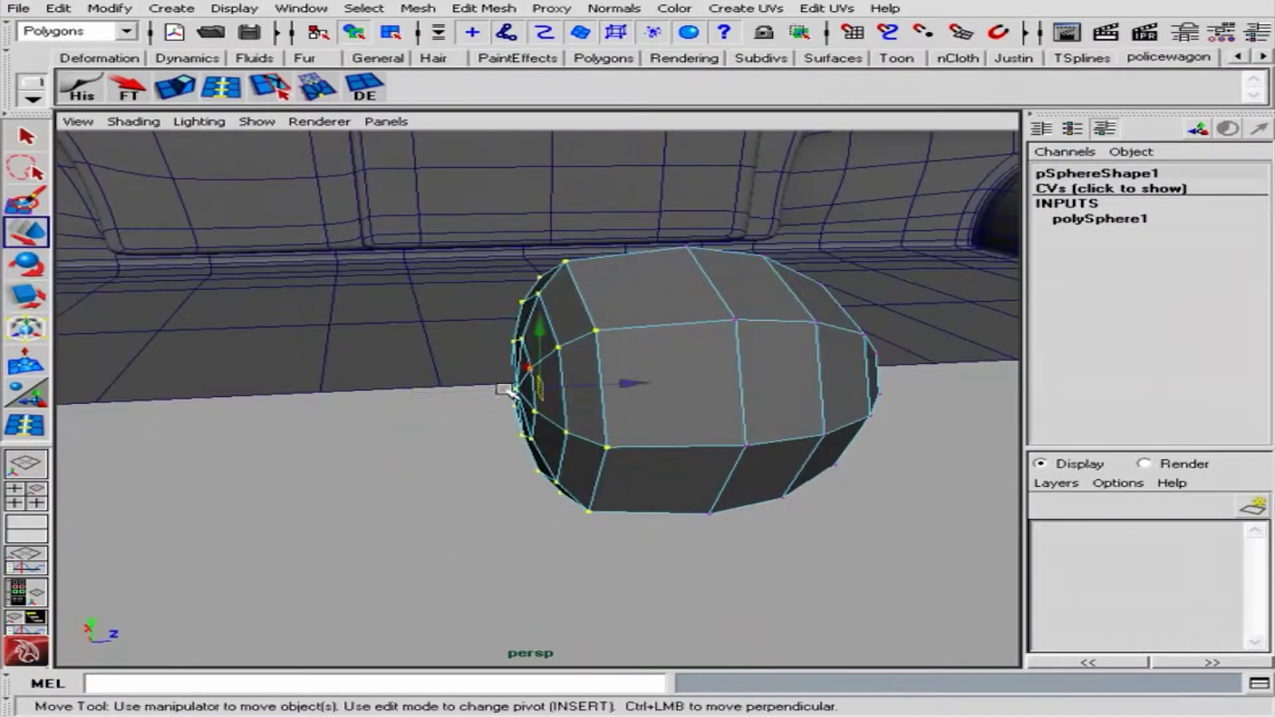
mouse_move(638, 398)
alt+mouse_down()
mouse_move(754, 384)
mouse_move(634, 397)
alt+mouse_up()
key(r)
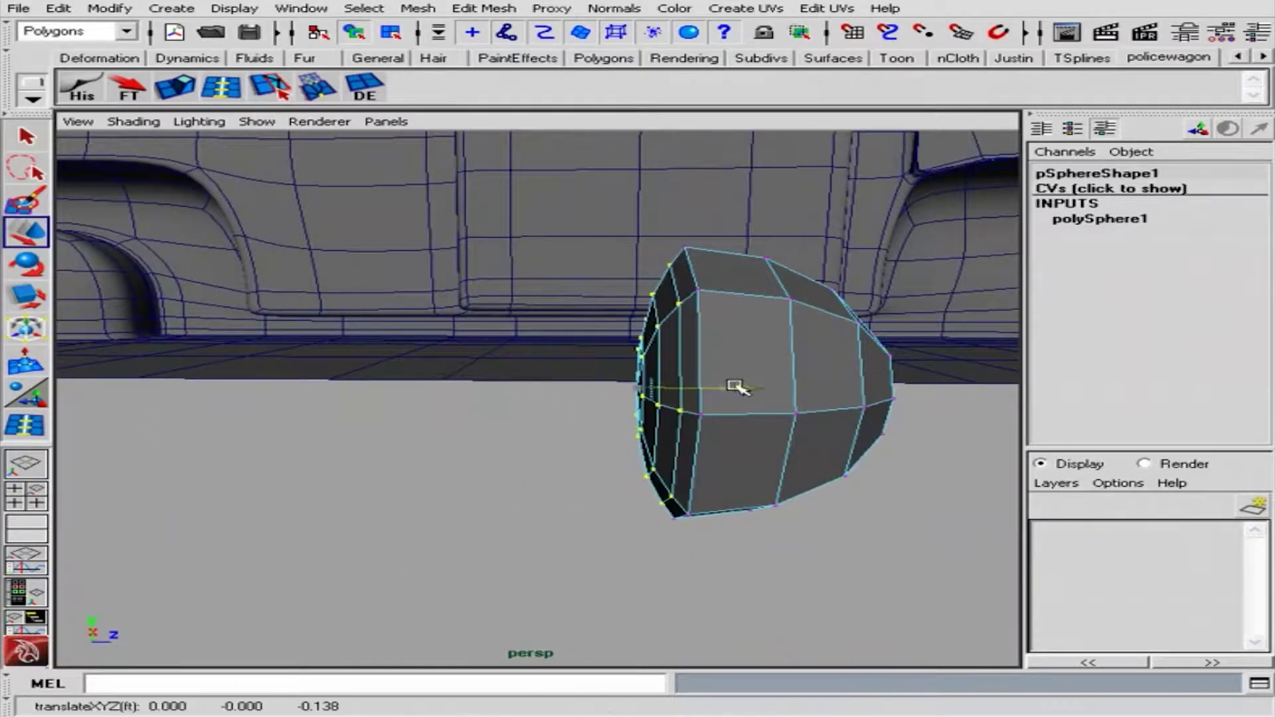
Select and scale the right-edge vertices, hiding the police wagon reference photo
mouse_move(735, 387)
alt+mouse_down()
mouse_move(860, 407)
mouse_move(455, 412)
mouse_move(487, 417)
alt+mouse_up()
key(r)
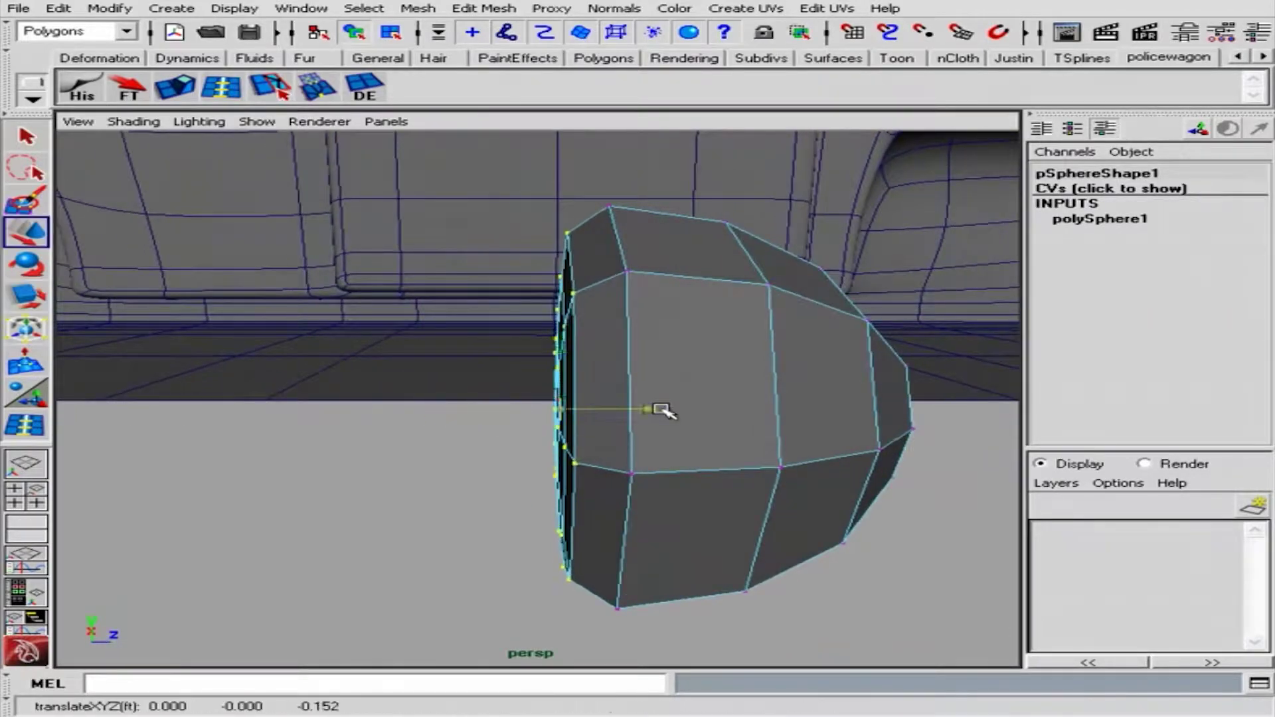
alt+drag(662, 409, 874, 421)
mouse_move(874, 421)
alt+right_down()
mouse_move(726, 421)
mouse_move(575, 376)
alt+right_up()
key(w)
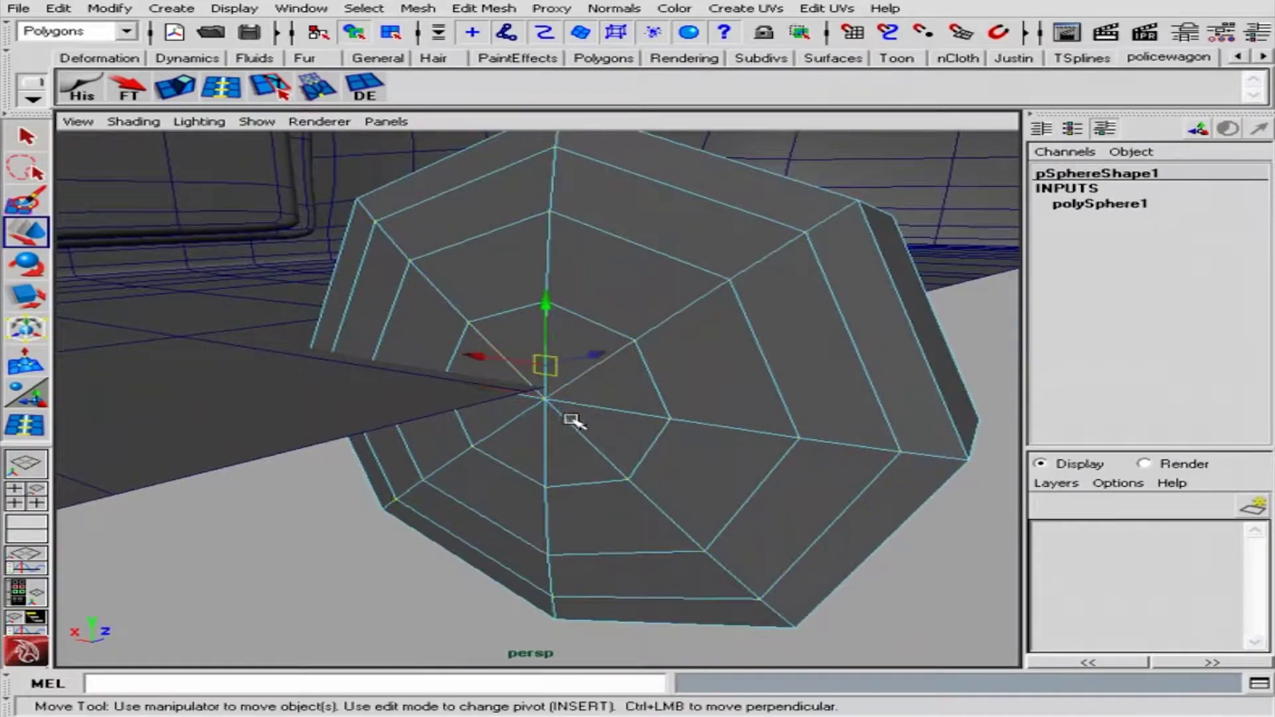
mouse_move(638, 367)
alt+mouse_down()
mouse_move(592, 399)
mouse_move(720, 385)
alt+mouse_up()
drag(704, 279, 764, 505)
mouse_move(764, 504)
alt+mouse_down()
mouse_move(524, 498)
mouse_move(752, 402)
alt+mouse_up()
key(r)
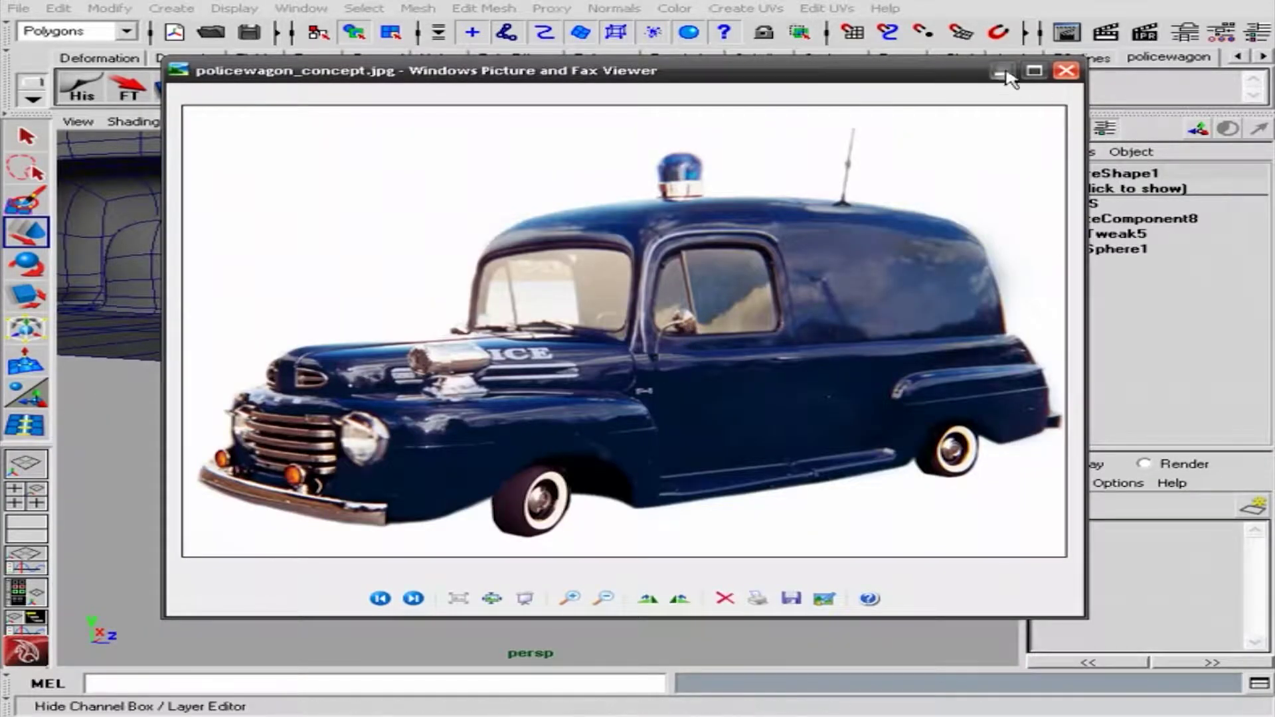
click(1007, 75)
alt+drag(671, 261, 830, 405)
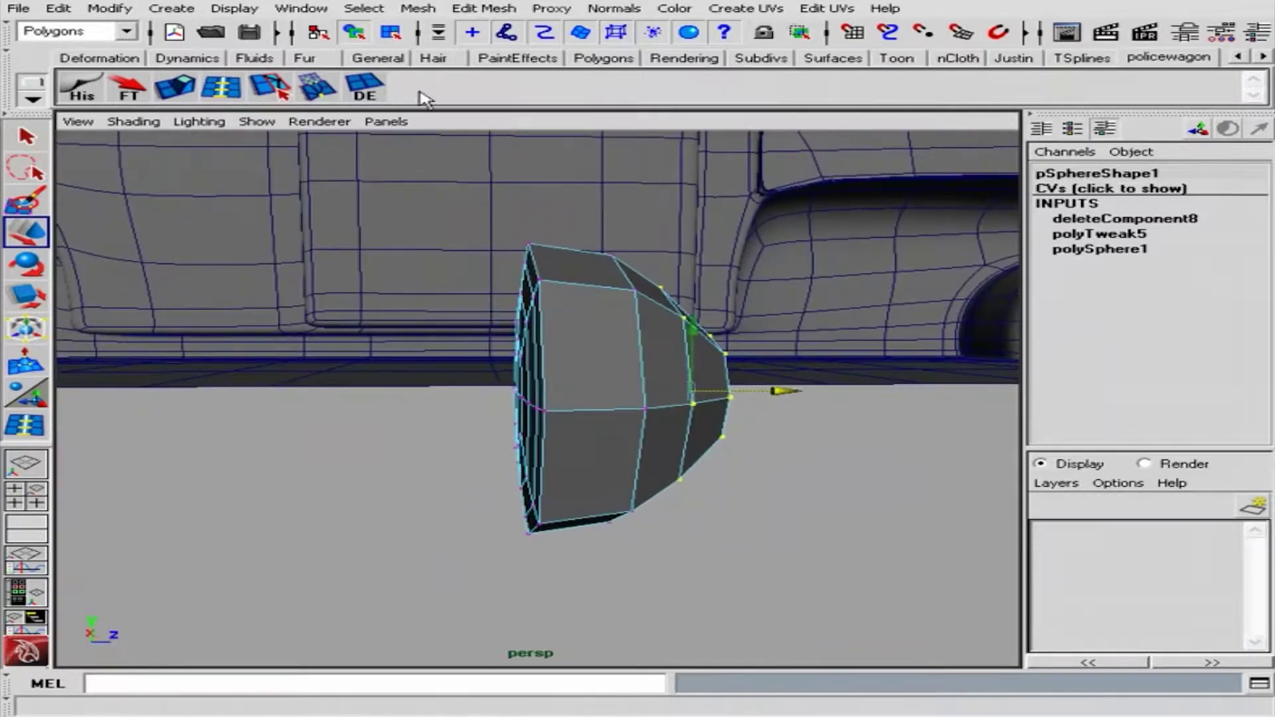
mouse_move(598, 333)
alt+mouse_down()
mouse_move(683, 406)
mouse_move(774, 441)
alt+mouse_up()
Select the sphere's front faces and split them off with Mesh > Extract
click(683, 407)
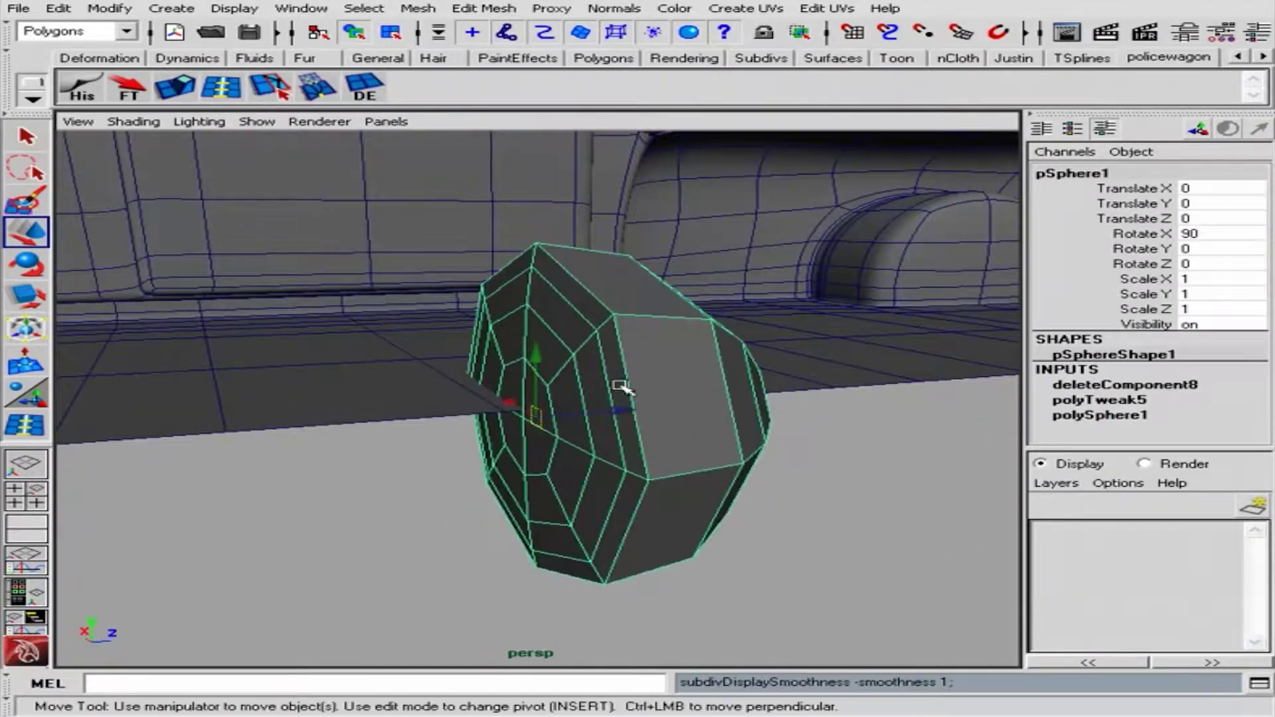
right_drag(622, 387, 689, 432)
mouse_move(689, 432)
alt+mouse_down()
mouse_move(376, 632)
mouse_move(285, 365)
mouse_move(256, 392)
mouse_move(399, 425)
alt+mouse_up()
click(484, 8)
click(511, 78)
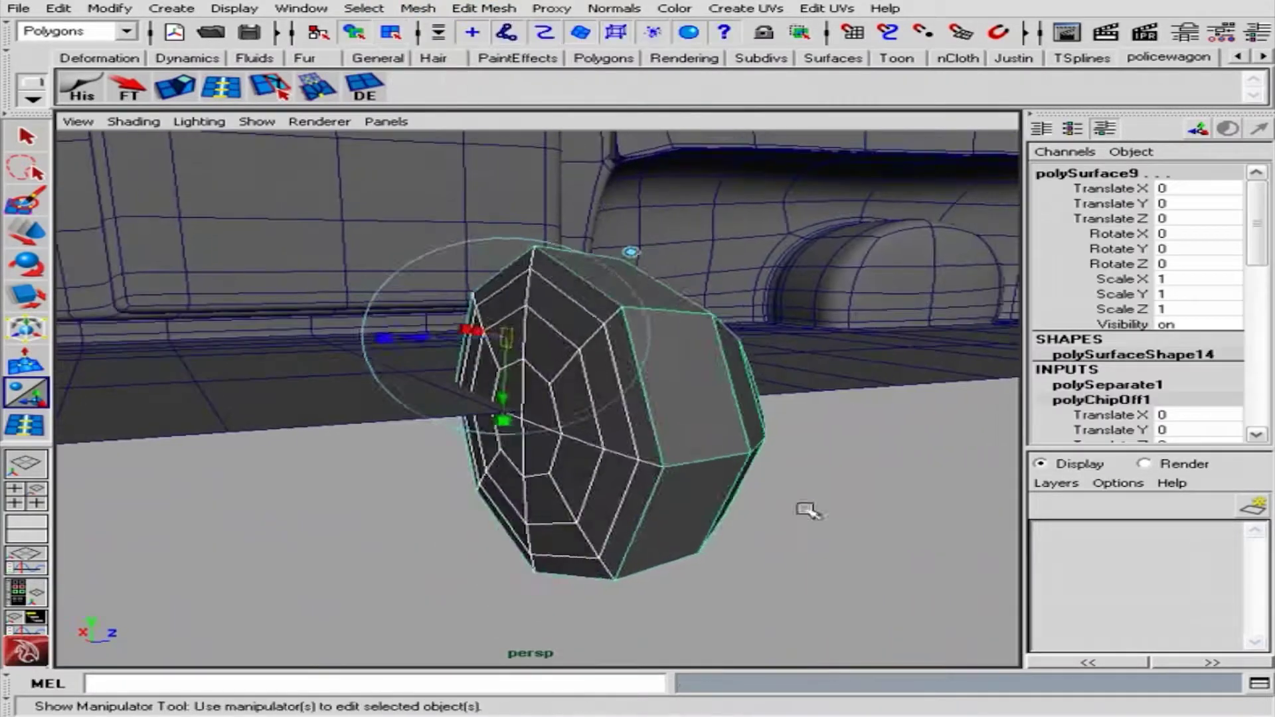
Select the extracted mirror piece as a whole object
mouse_move(671, 485)
alt+mouse_down()
mouse_move(643, 399)
mouse_move(726, 484)
mouse_move(449, 137)
mouse_move(763, 478)
mouse_move(901, 540)
mouse_move(768, 478)
mouse_move(760, 491)
alt+mouse_up()
click(726, 484)
key(F8)
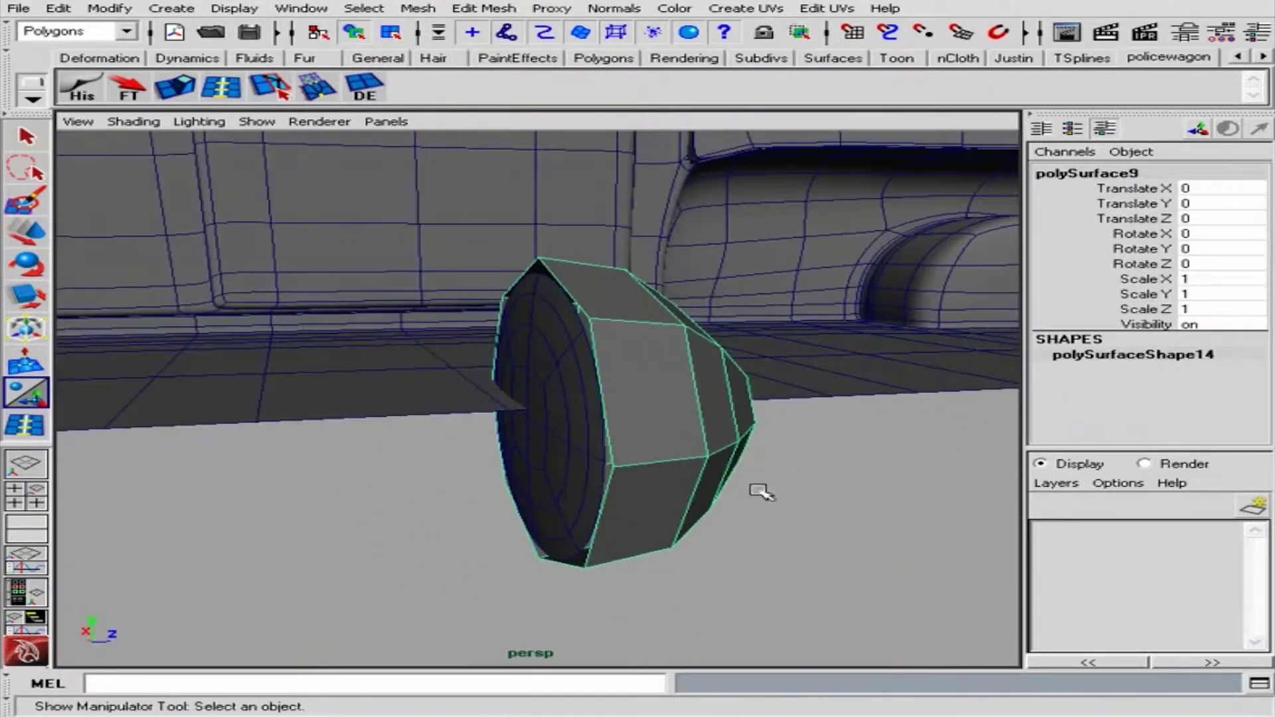
alt+drag(623, 463, 818, 447)
Create an upright polygon torus with Subdivisions Axis/Height 8 and Section Radius 0.05
click(171, 8)
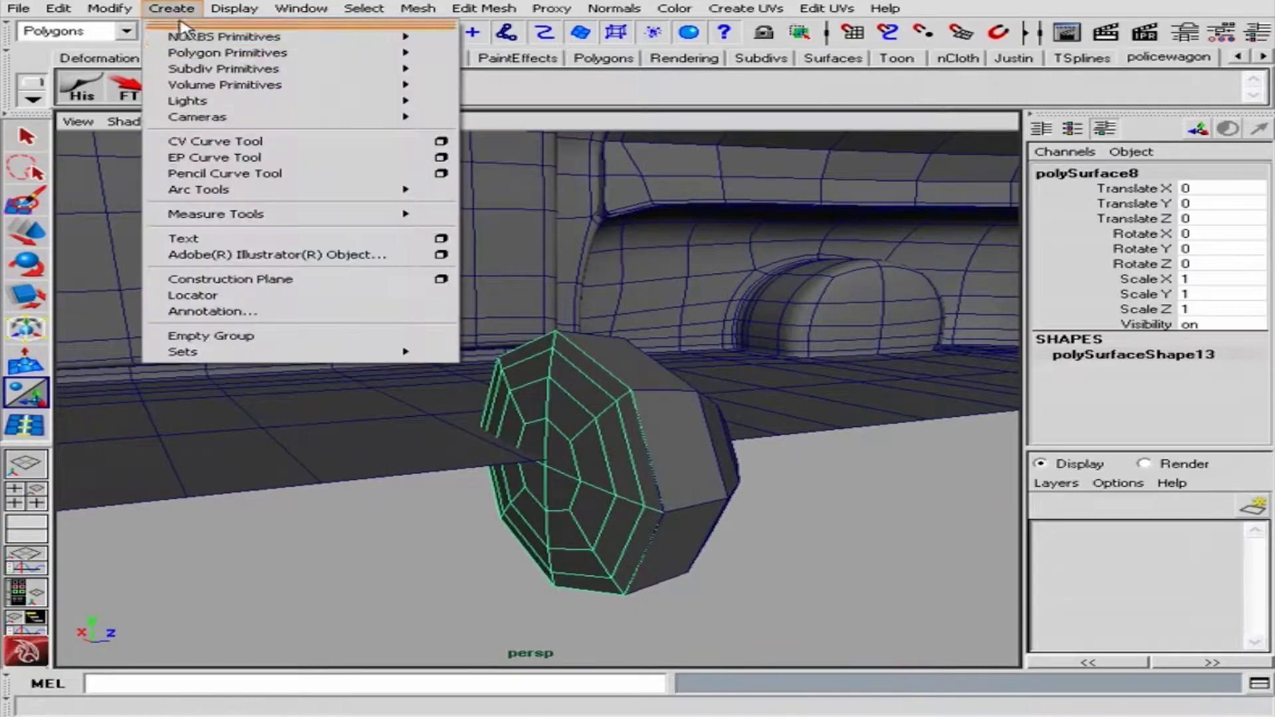
click(458, 140)
key(e)
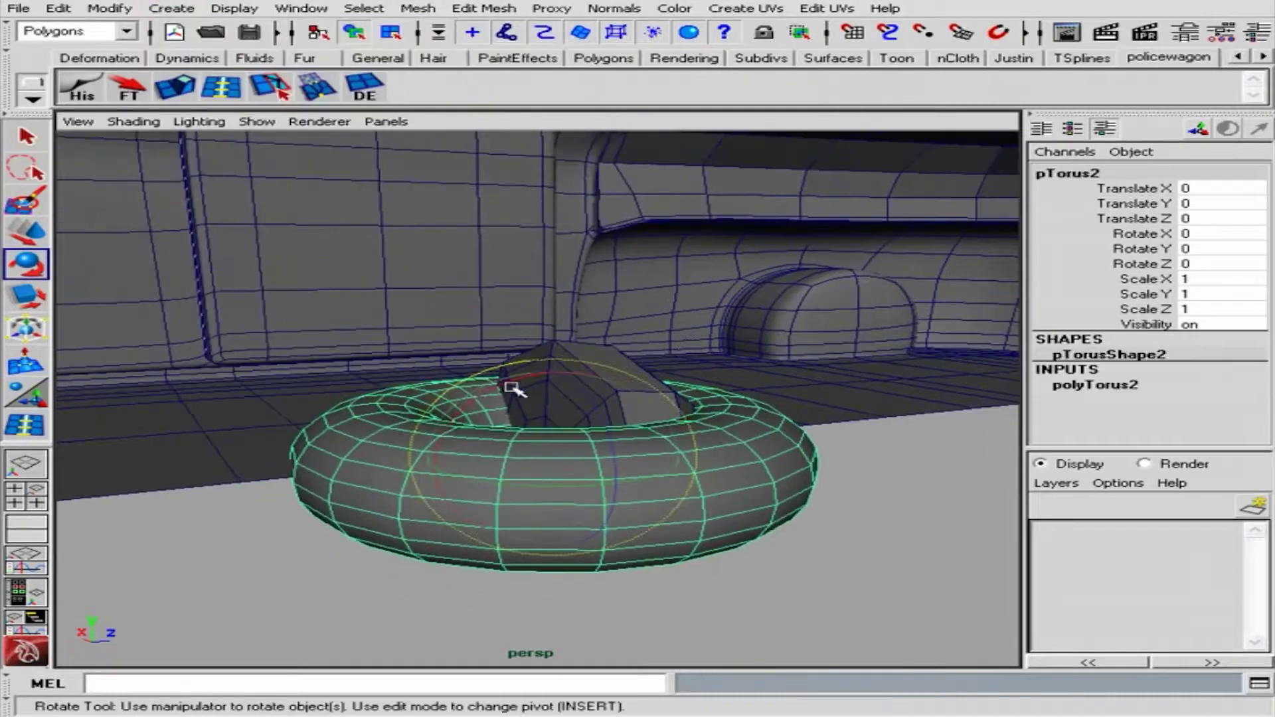
drag(513, 384, 512, 465)
click(1095, 315)
drag(1090, 375, 1122, 392)
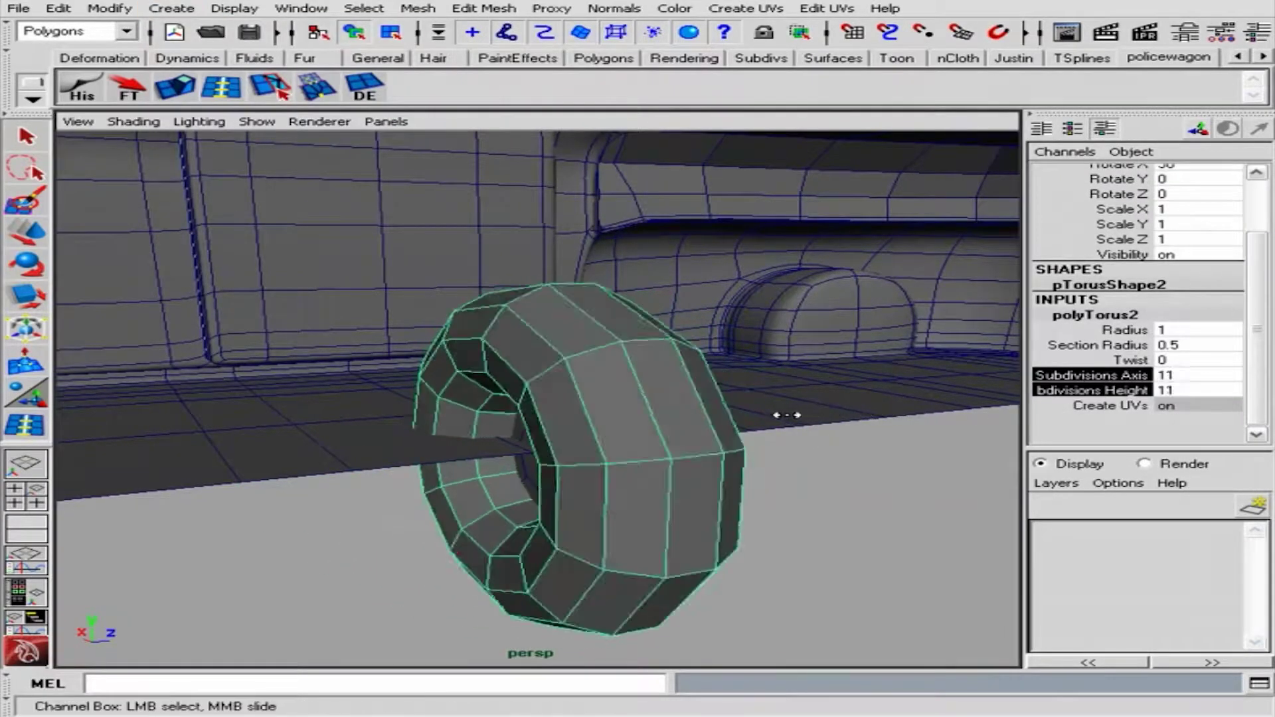
middle_drag(787, 415, 744, 415)
alt+drag(744, 416, 930, 399)
click(1098, 345)
middle_drag(930, 339, 895, 337)
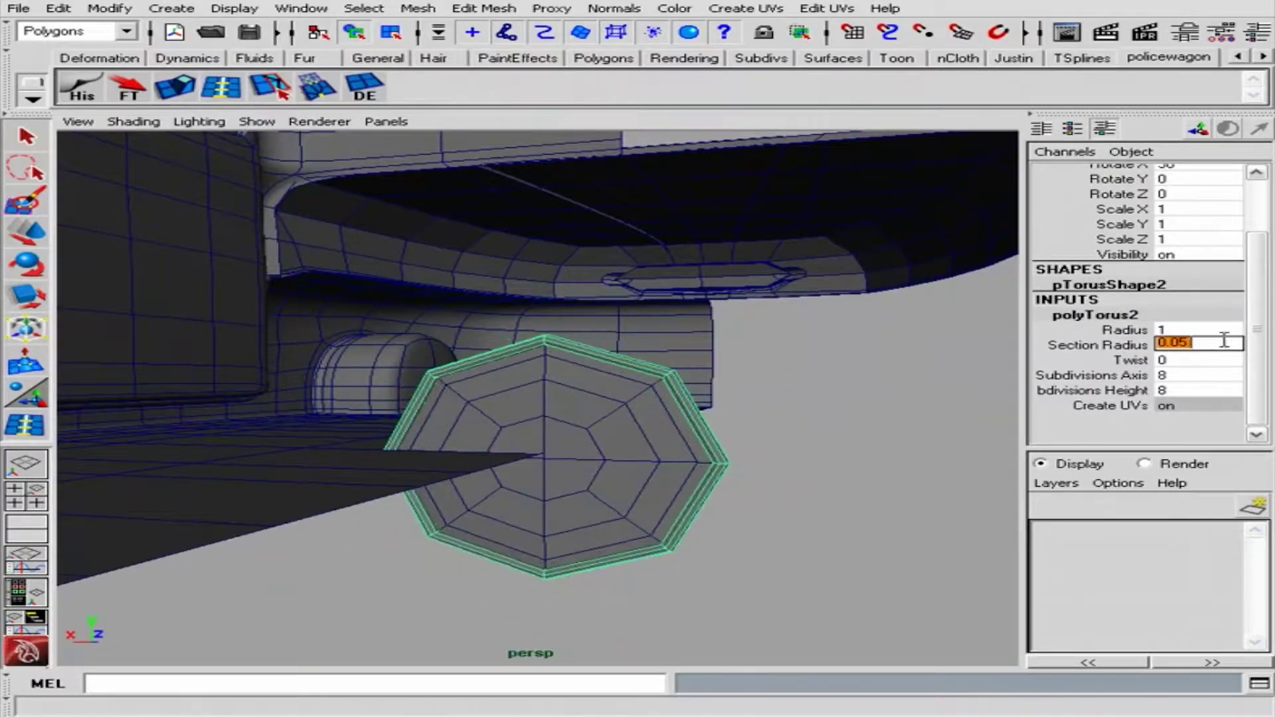
key(Return)
Deselect the torus and zoom in to the mirror dome's vertices
alt+drag(864, 399, 954, 464)
key(e)
alt+drag(992, 426, 812, 489)
click(811, 490)
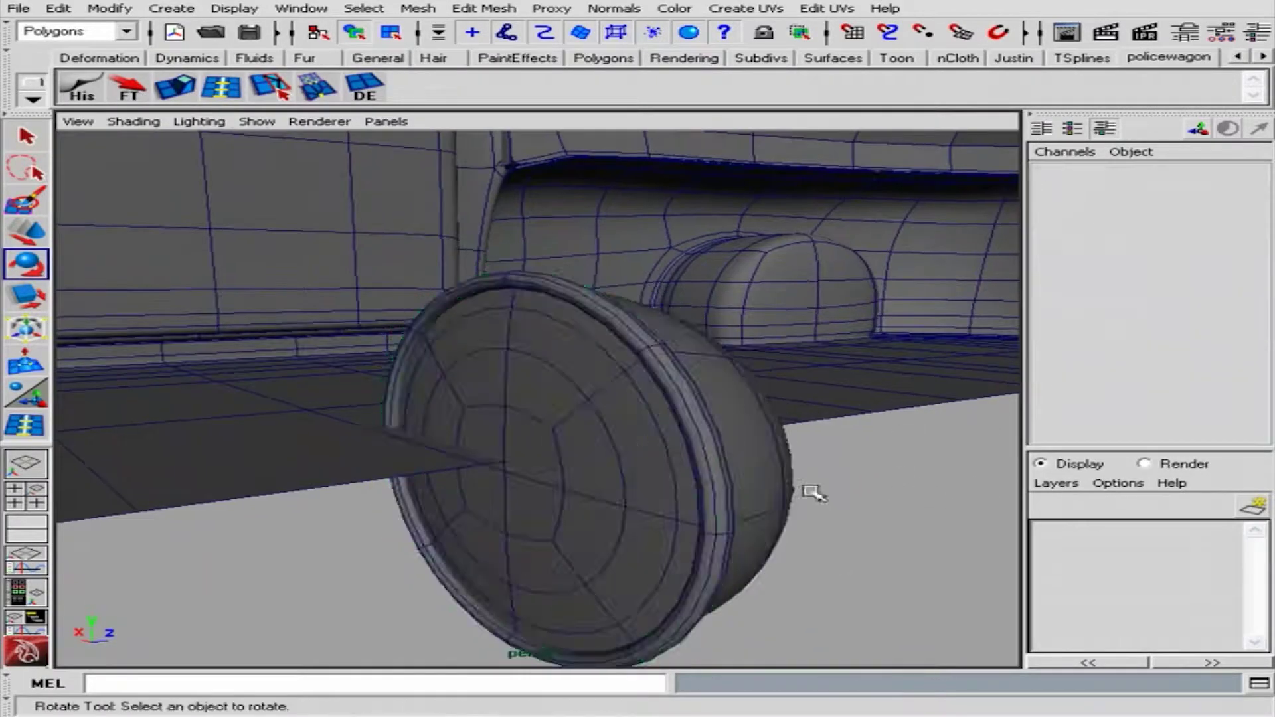
alt+right_drag(811, 489, 822, 490)
alt+drag(822, 489, 675, 461)
alt+right_drag(675, 461, 666, 470)
click(621, 455)
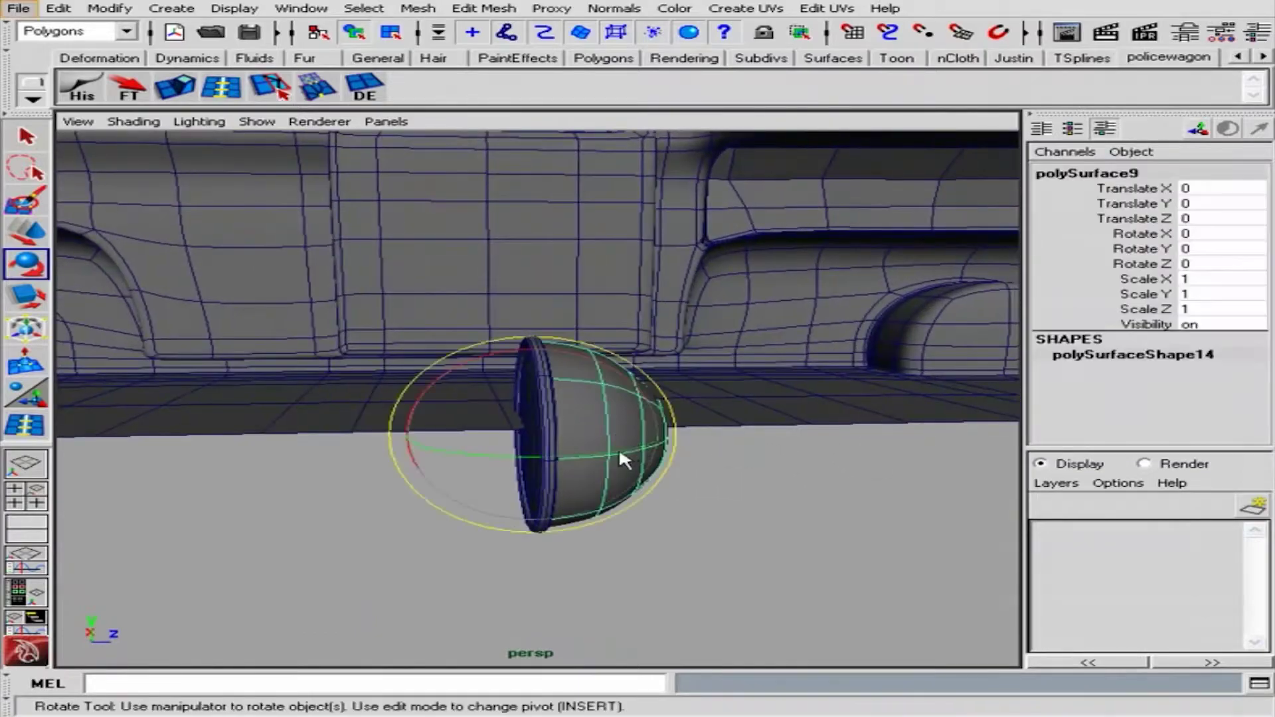
key(F8)
alt+drag(621, 455, 774, 521)
Scale a column of the dome's vertices to 1.087 and reselect the mirror dome
drag(618, 352, 744, 468)
key(w)
mouse_move(595, 404)
alt+mouse_down()
mouse_move(485, 422)
mouse_move(691, 397)
alt+mouse_up()
alt+middle_drag(671, 452, 712, 436)
mouse_move(712, 436)
mouse_down()
mouse_move(638, 490)
mouse_move(735, 442)
mouse_move(678, 436)
mouse_move(777, 361)
mouse_move(617, 440)
mouse_up()
click(614, 439)
key(w)
mouse_move(698, 441)
alt+mouse_down()
mouse_move(683, 512)
mouse_move(733, 431)
mouse_move(720, 412)
alt+mouse_up()
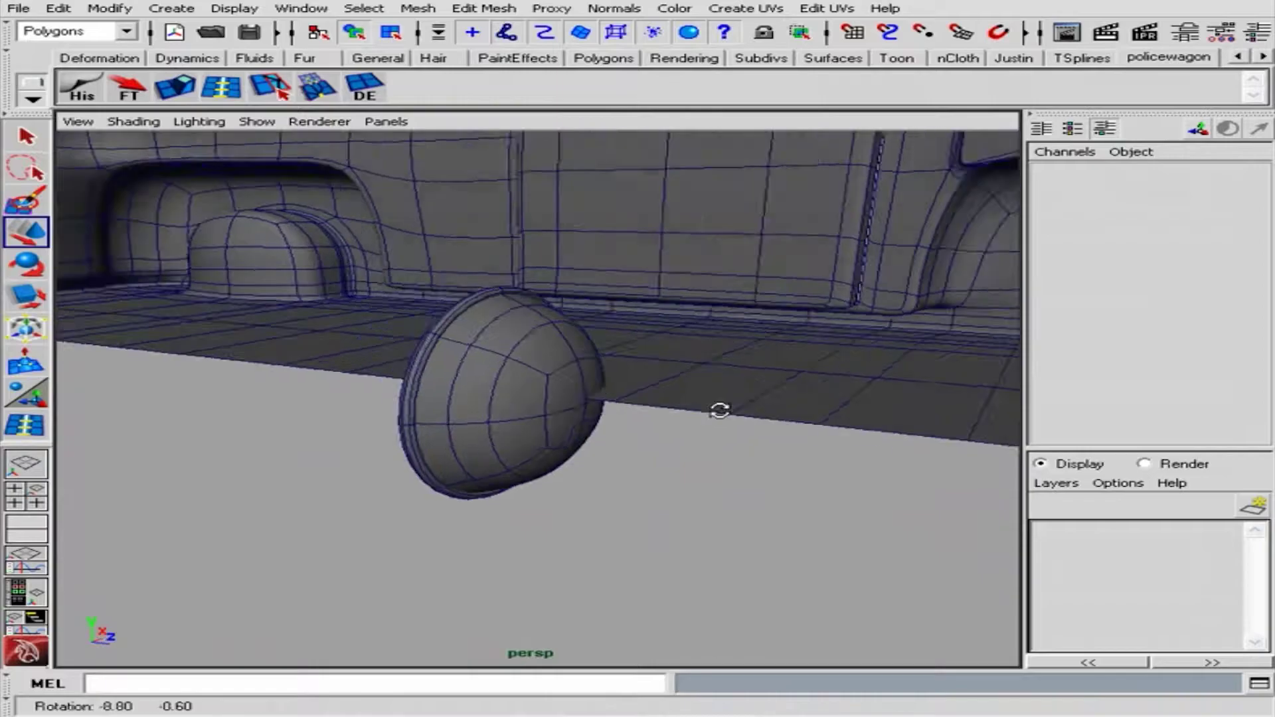
click(598, 421)
alt+right_drag(597, 421, 621, 385)
click(183, 10)
mouse_move(227, 53)
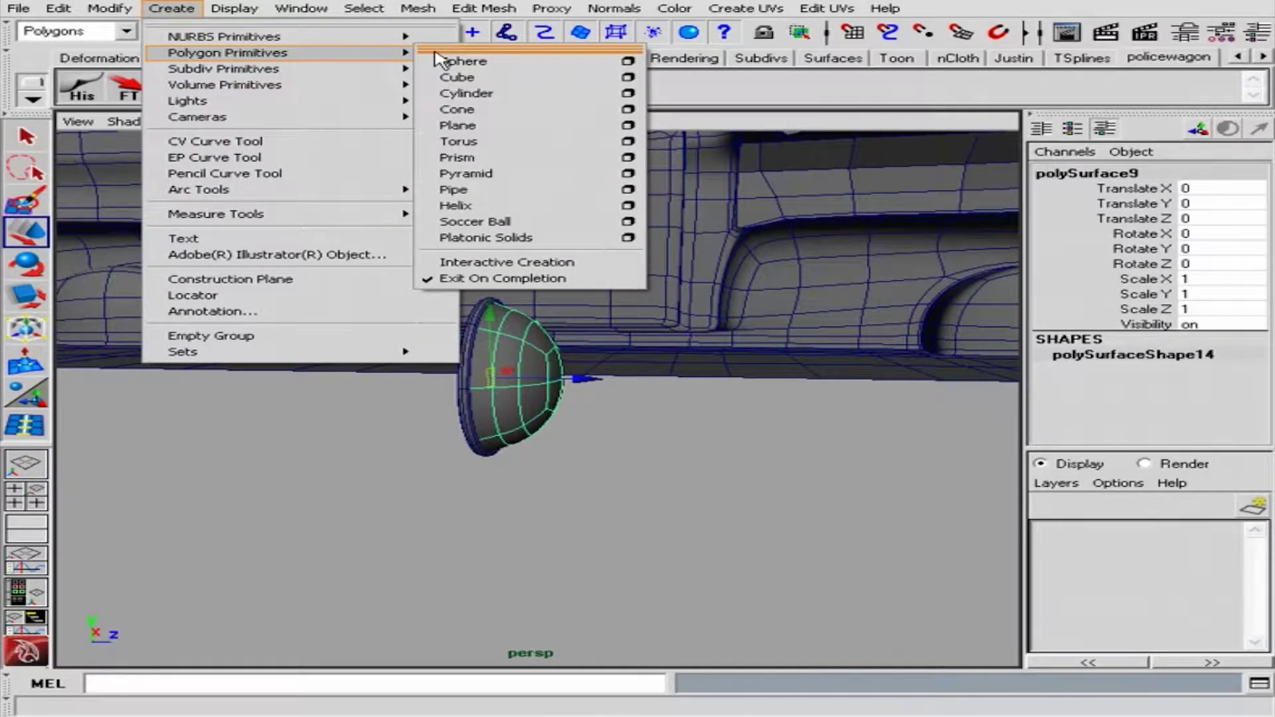
Create a NURBS cylinder, move it below the mirror head and stretch it taller
click(465, 76)
alt+drag(505, 372, 598, 399)
drag(598, 398, 801, 405)
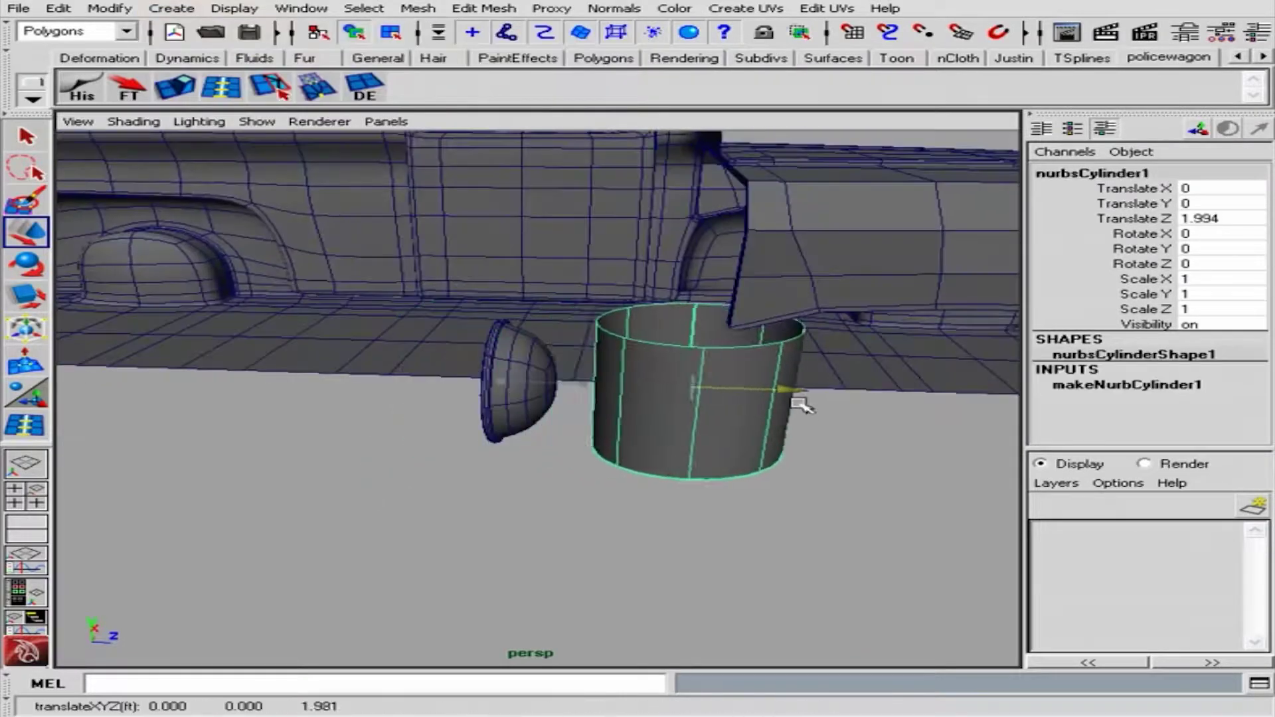
drag(587, 313, 587, 346)
mouse_move(587, 345)
alt+right_down()
mouse_move(484, 333)
mouse_move(484, 308)
alt+right_up()
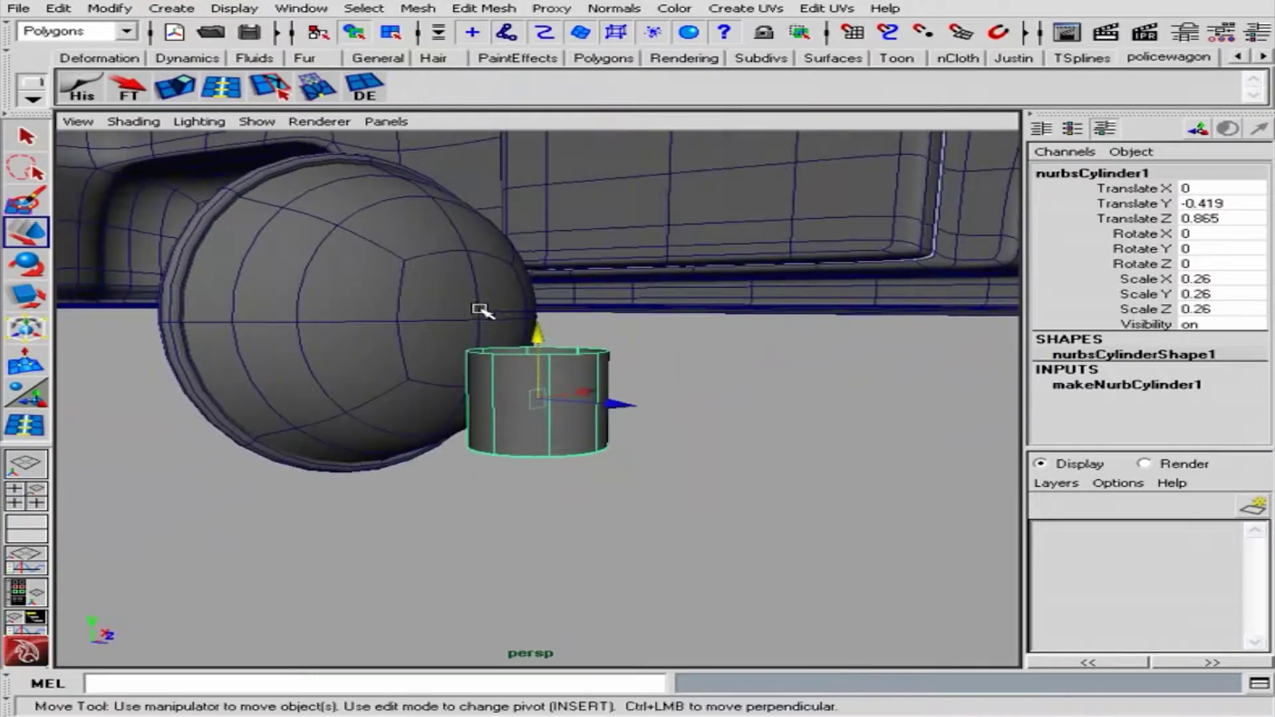
alt+middle_drag(484, 308, 686, 428)
key(r)
mouse_move(603, 346)
mouse_down()
mouse_move(691, 110)
mouse_move(669, 405)
mouse_up()
key(w)
Tilt the cylinder slightly to angle it under the mirror
click(1128, 385)
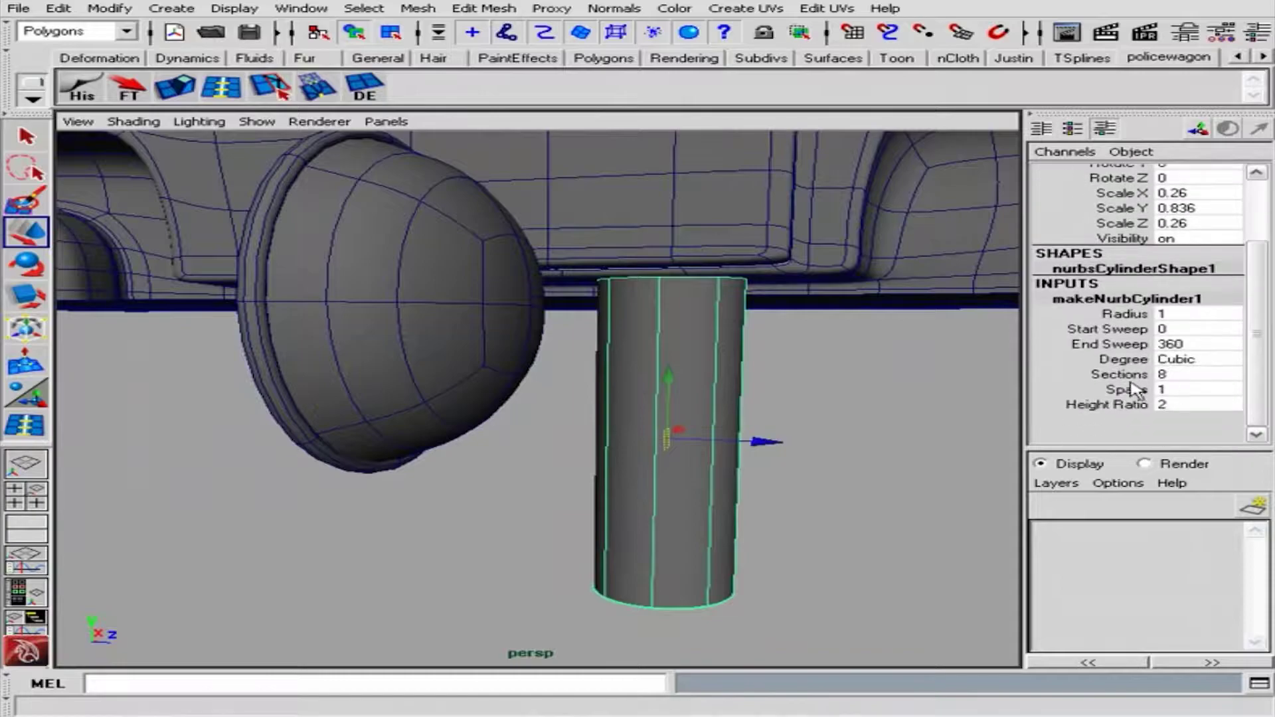
mouse_move(906, 355)
alt+mouse_down()
mouse_move(817, 464)
mouse_move(712, 347)
mouse_move(691, 357)
alt+mouse_up()
key(e)
alt+right_drag(691, 356, 794, 242)
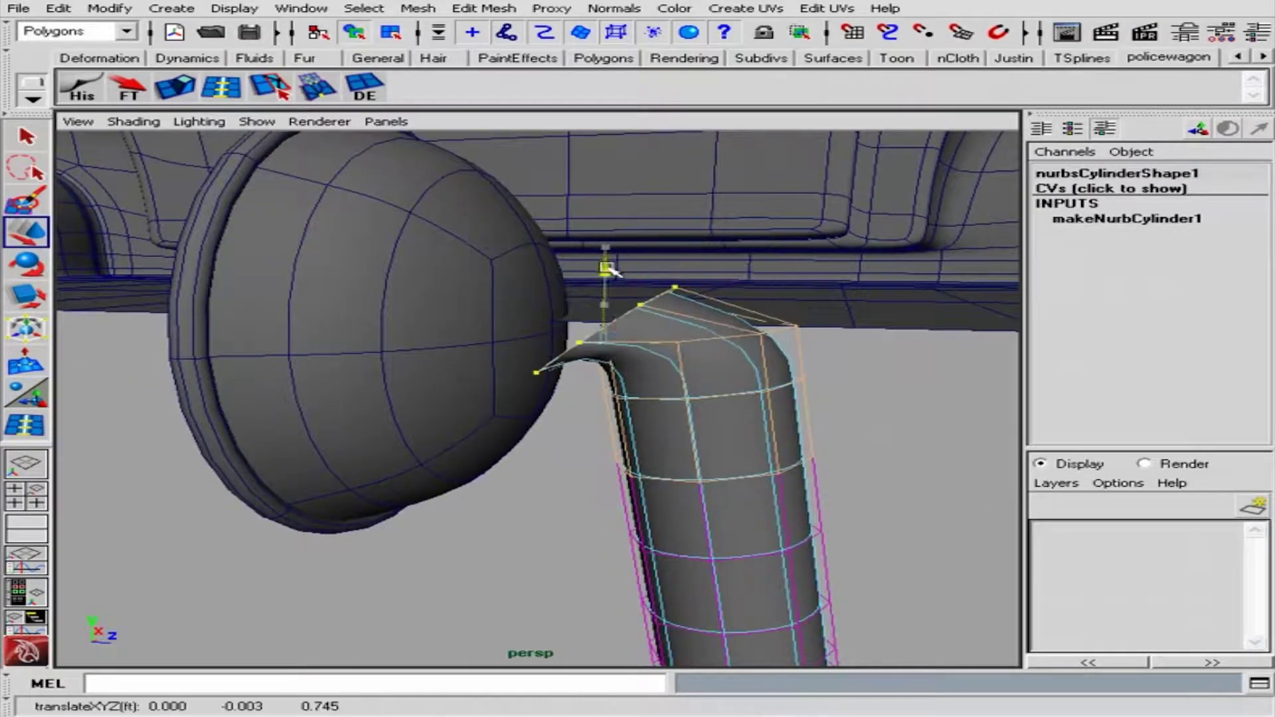
Raise the cylinder's tip control points toward the mirror and shrink them
key(r)
mouse_move(644, 330)
alt+mouse_down()
mouse_move(819, 327)
mouse_move(817, 305)
mouse_move(588, 269)
alt+mouse_up()
key(e)
key(w)
alt+drag(662, 347, 624, 342)
key(r)
drag(624, 342, 601, 345)
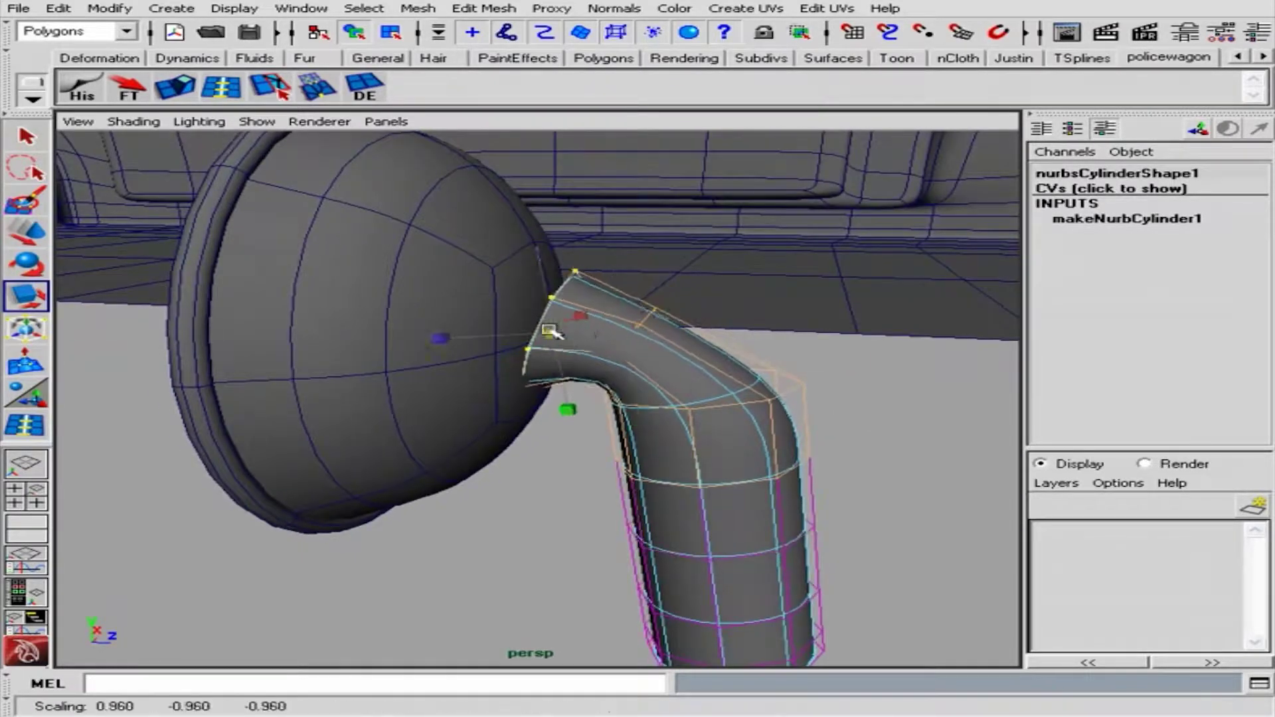
key(e)
alt+right_drag(627, 336, 543, 283)
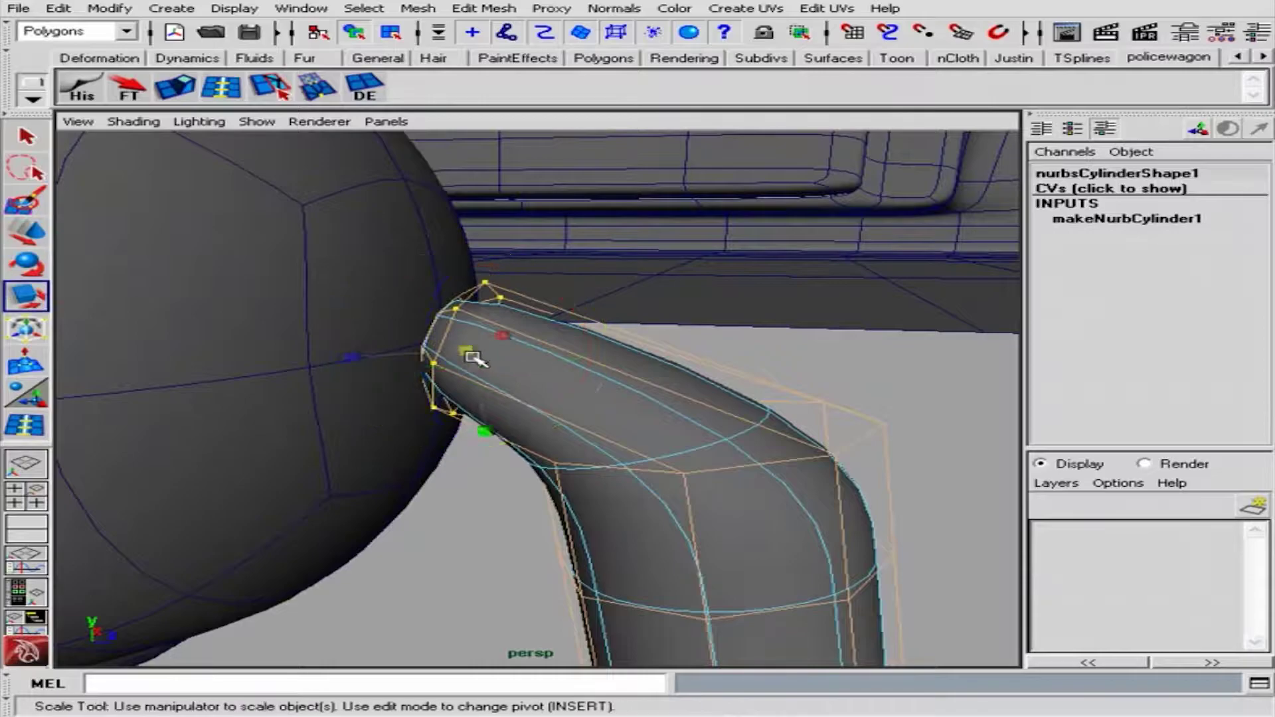
Insert an isoparm near the cylinder's tip
alt+drag(474, 359, 692, 418)
click(479, 339)
click(126, 32)
click(47, 82)
click(550, 8)
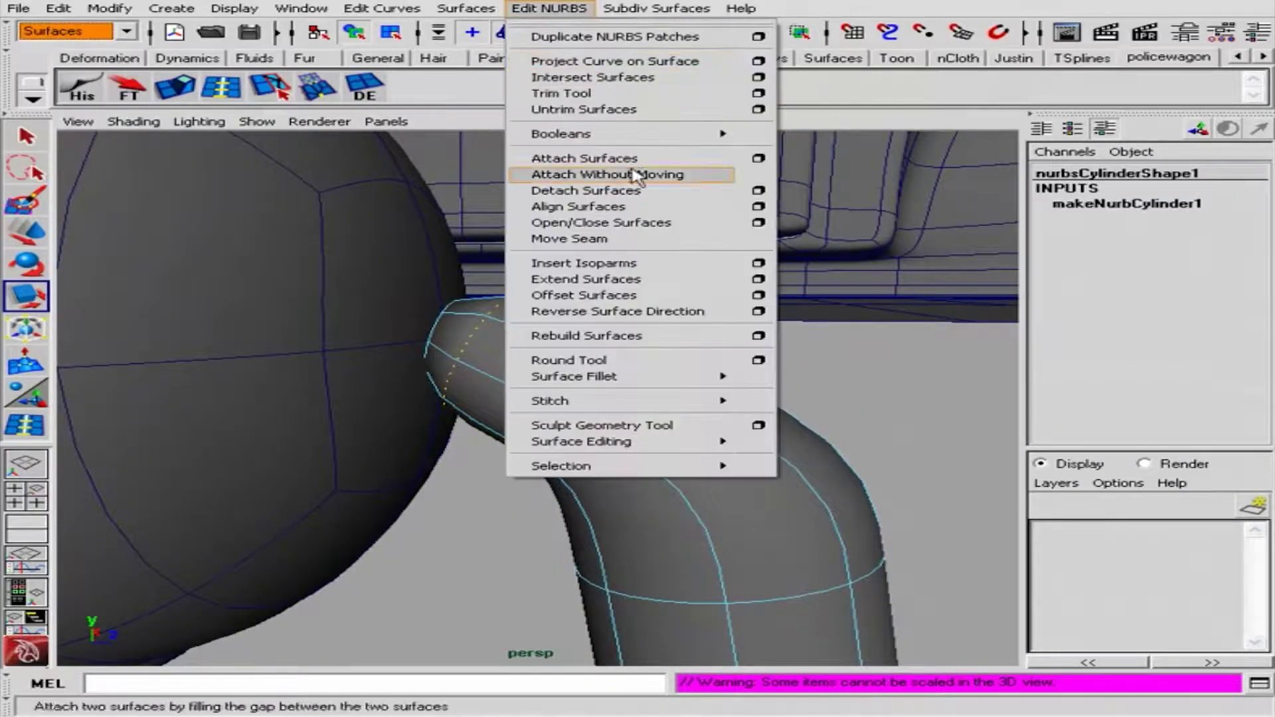
click(573, 263)
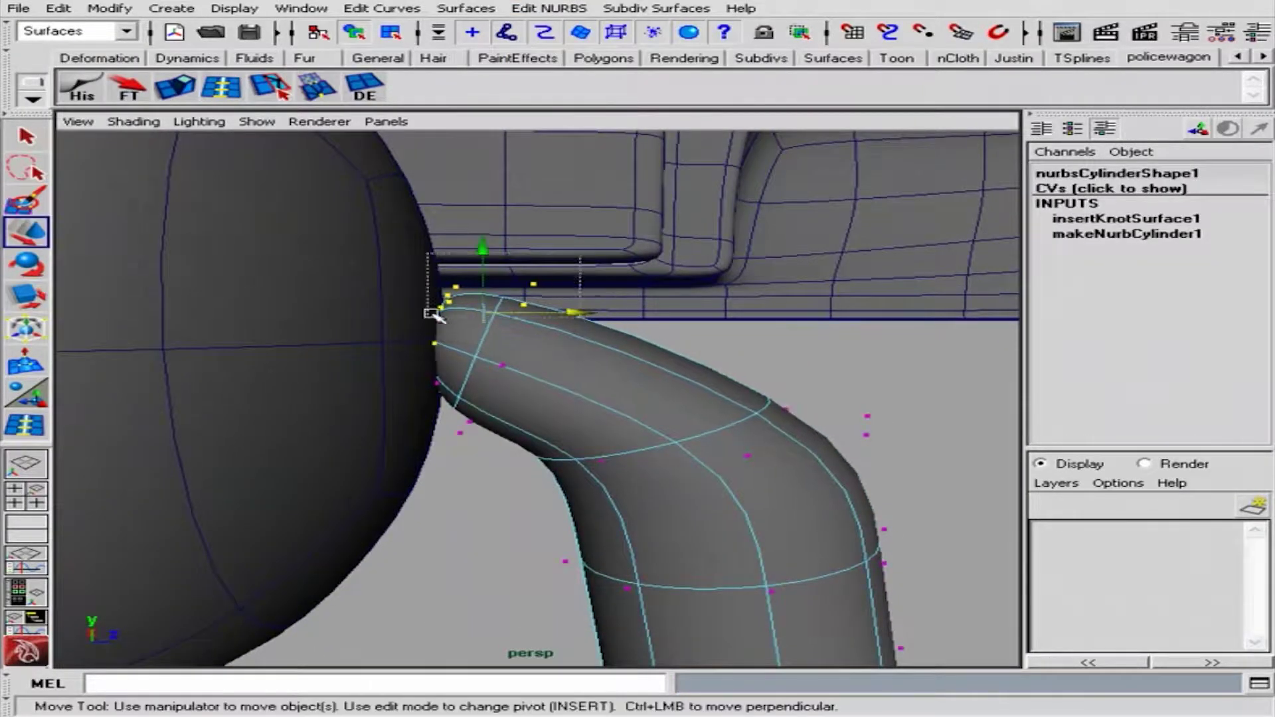
Narrow the tube's bottom and shrink its top row of control points near the mirror
alt+drag(431, 314, 656, 335)
alt+right_drag(655, 336, 528, 361)
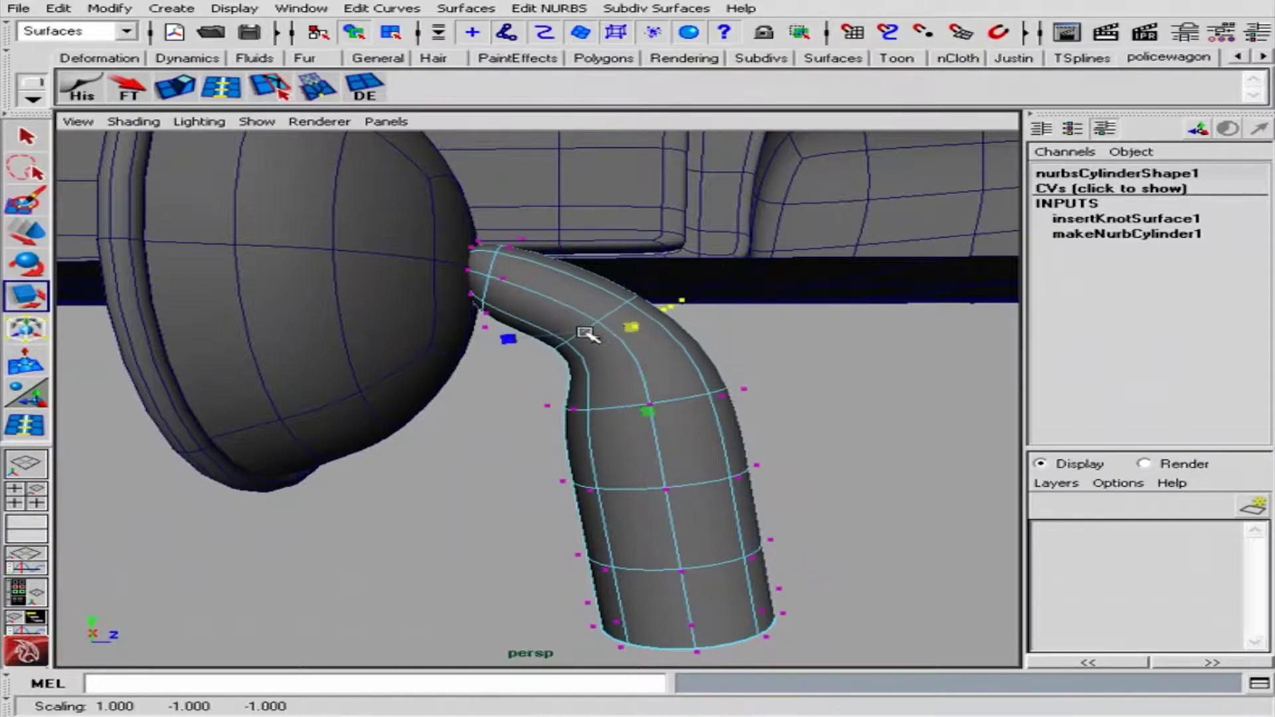
mouse_move(631, 327)
mouse_down()
mouse_move(601, 330)
mouse_move(661, 404)
mouse_move(631, 373)
mouse_up()
alt+drag(614, 322, 571, 266)
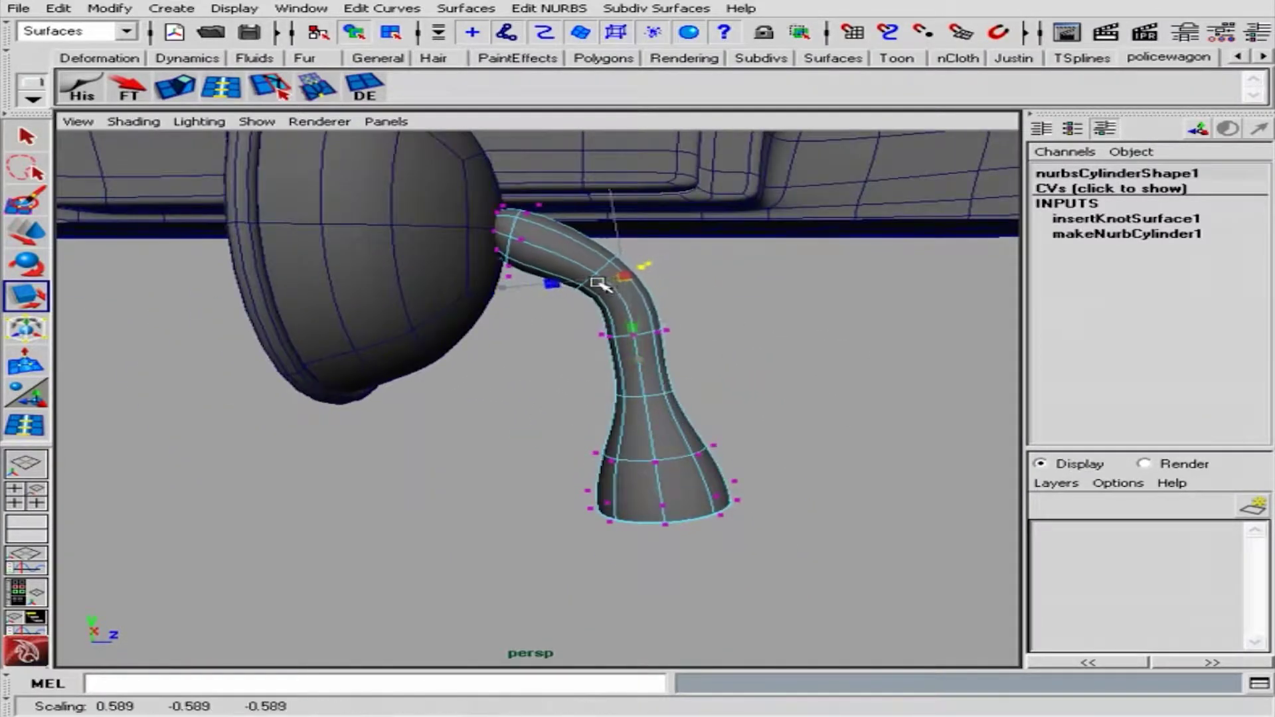
mouse_move(571, 266)
alt+right_down()
mouse_move(583, 304)
mouse_move(571, 269)
alt+right_up()
alt+drag(570, 269, 532, 283)
mouse_move(532, 282)
mouse_down()
mouse_move(597, 271)
mouse_move(803, 321)
mouse_up()
click(721, 413)
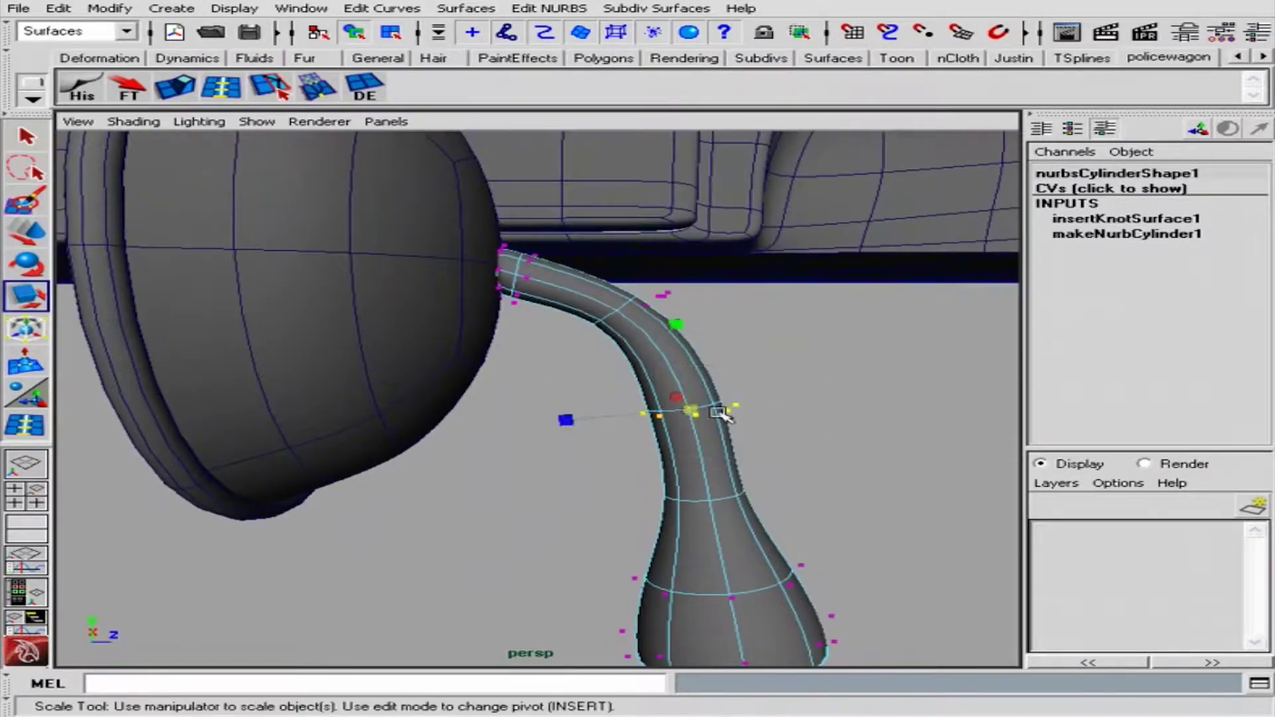
alt+right_drag(724, 413, 620, 398)
In side view, insert another isoparm near the tube's end
key(space)
alt+right_drag(754, 507, 764, 498)
alt+middle_drag(763, 498, 684, 409)
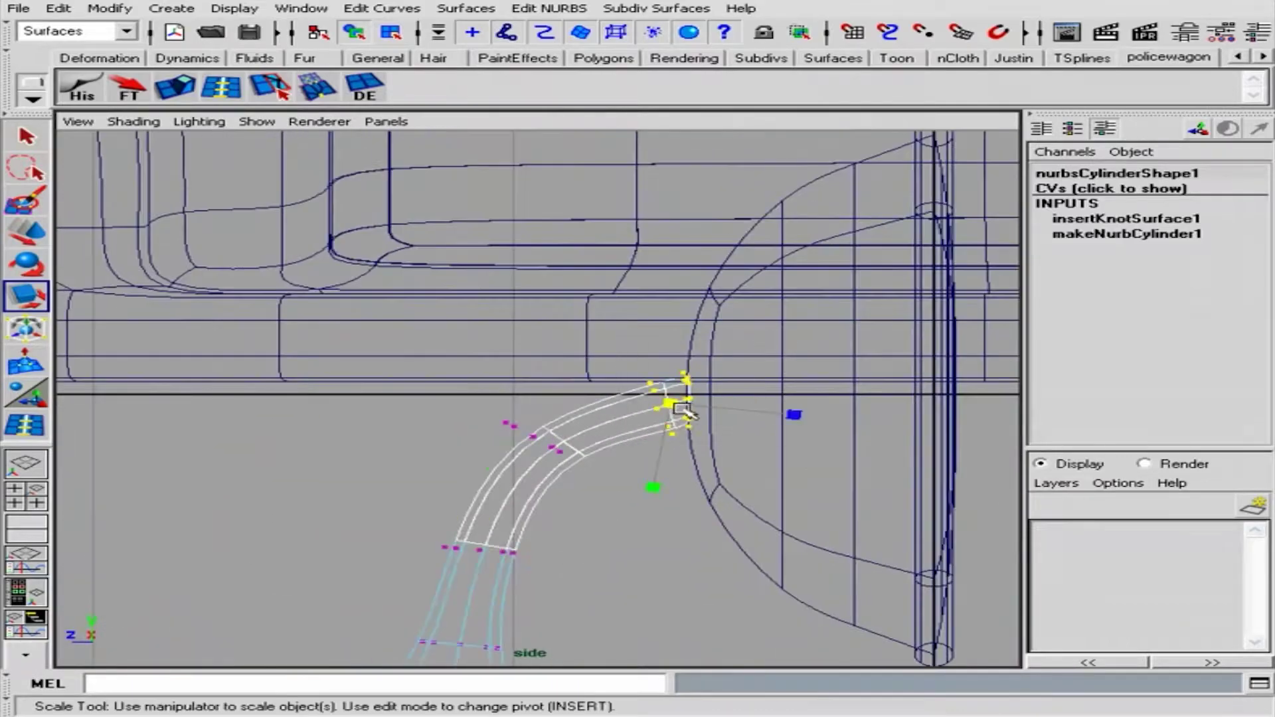
alt+right_drag(636, 445, 705, 476)
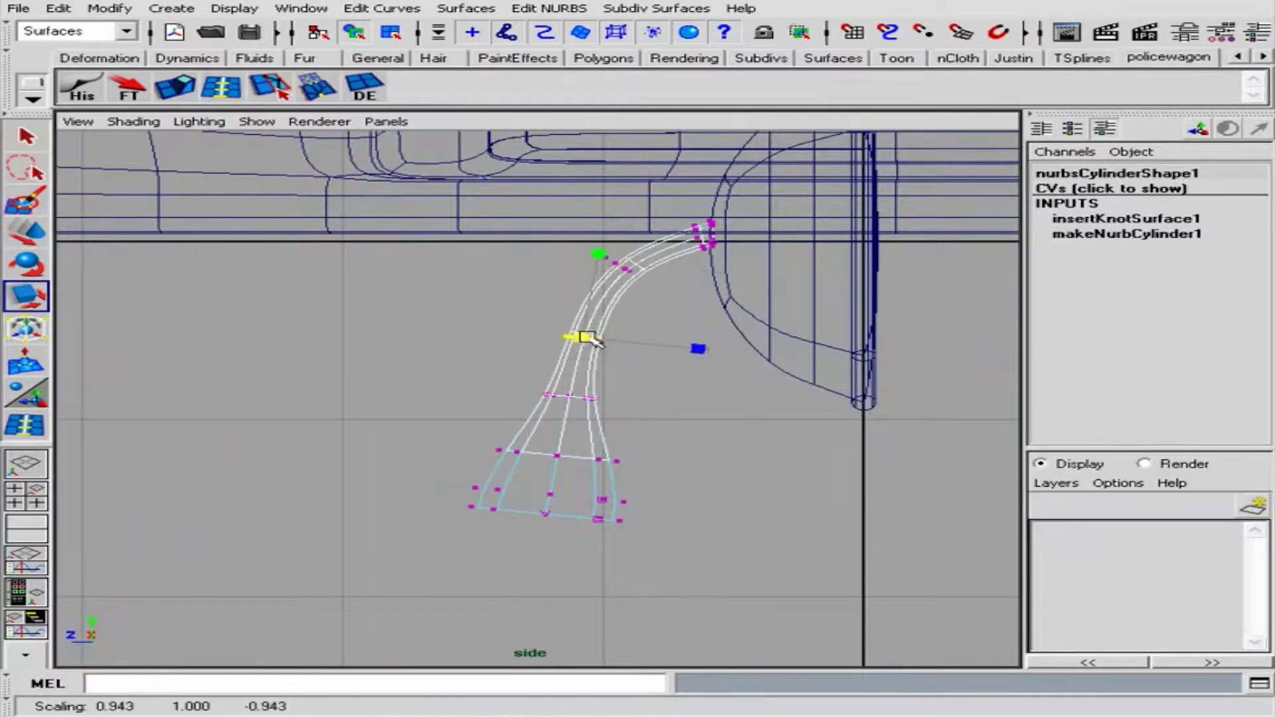
alt+middle_drag(593, 339, 643, 266)
drag(691, 372, 435, 412)
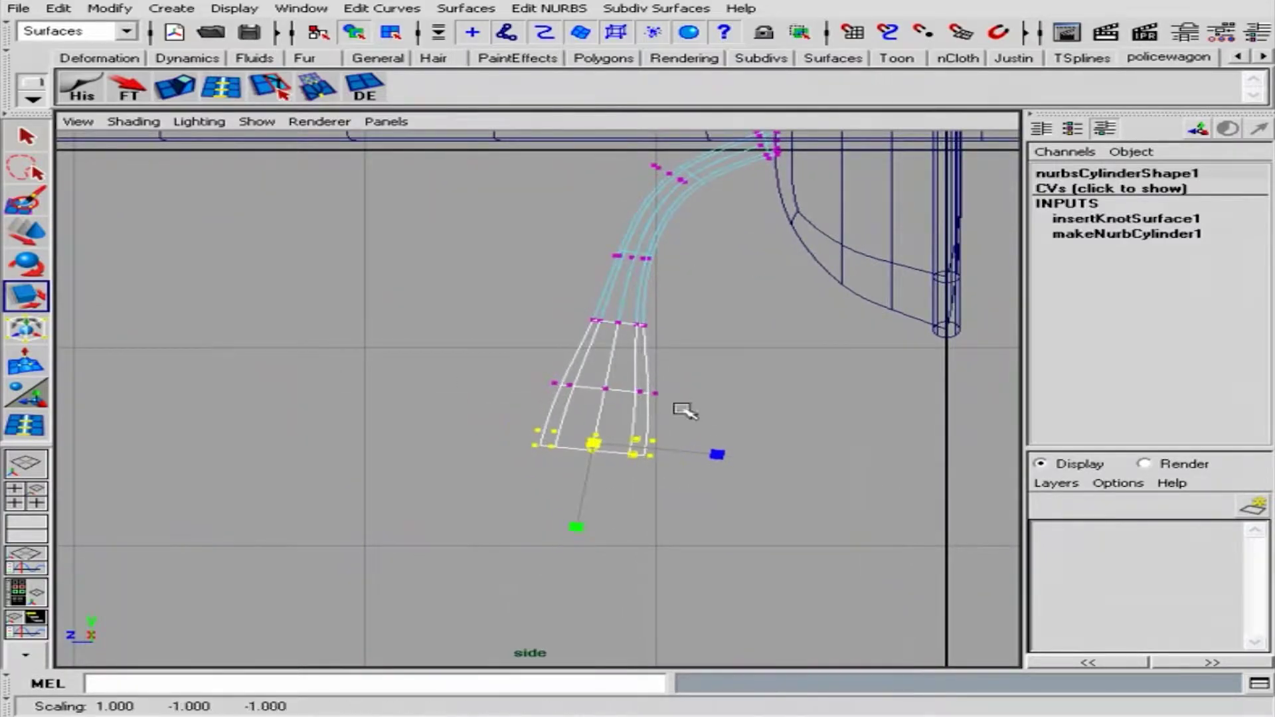
alt+right_drag(684, 410, 794, 385)
key(g)
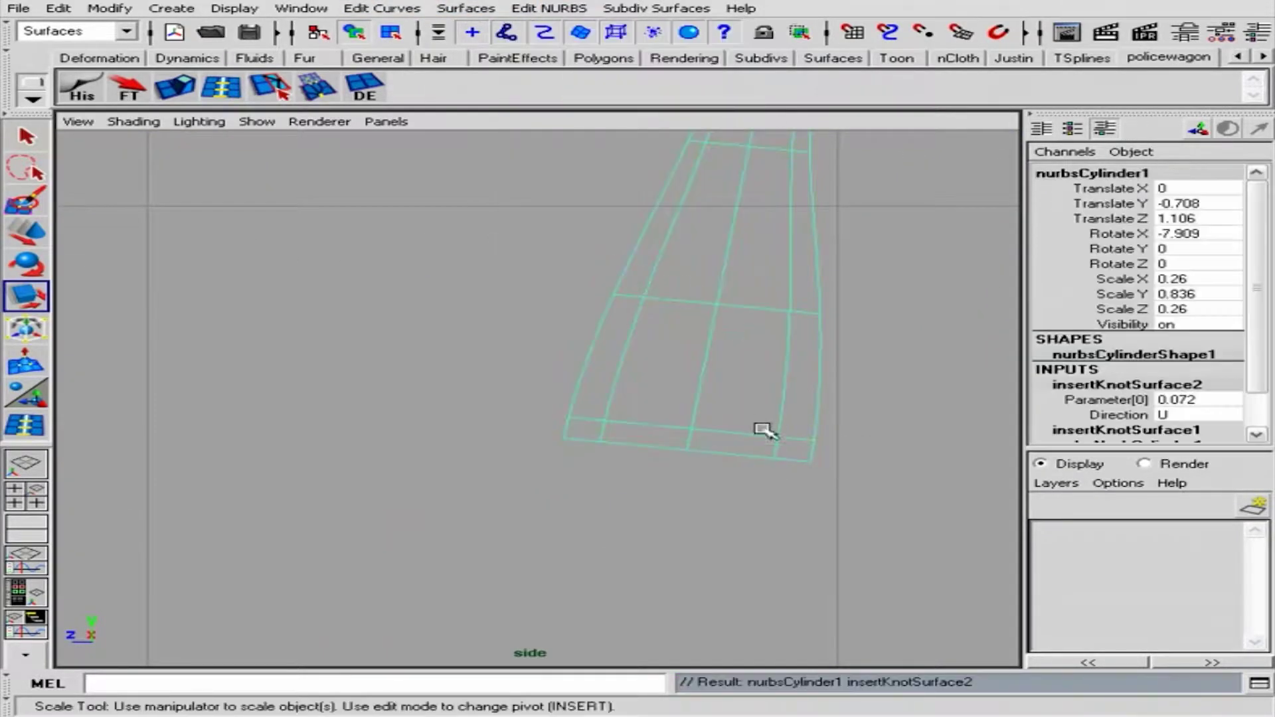
Return to object mode and move the whole stem up against the mirror head
alt+drag(607, 350, 665, 345)
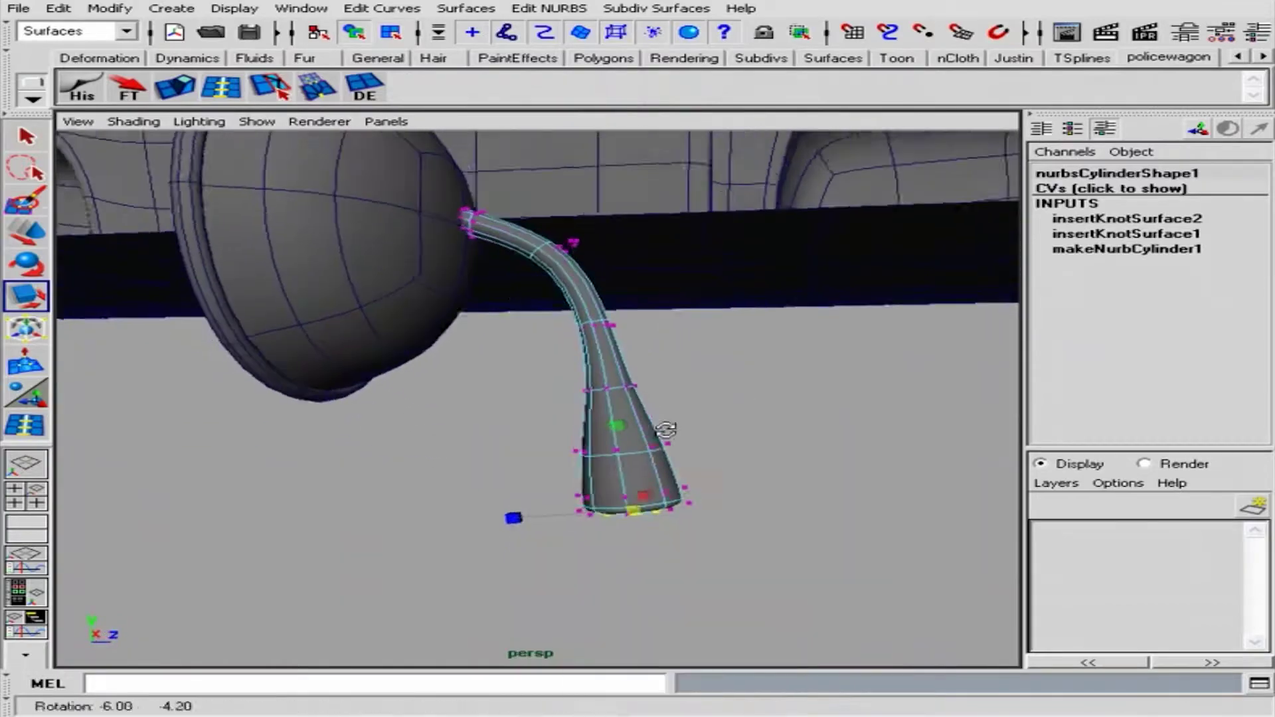
click(689, 337)
key(F8)
alt+right_drag(690, 337, 600, 419)
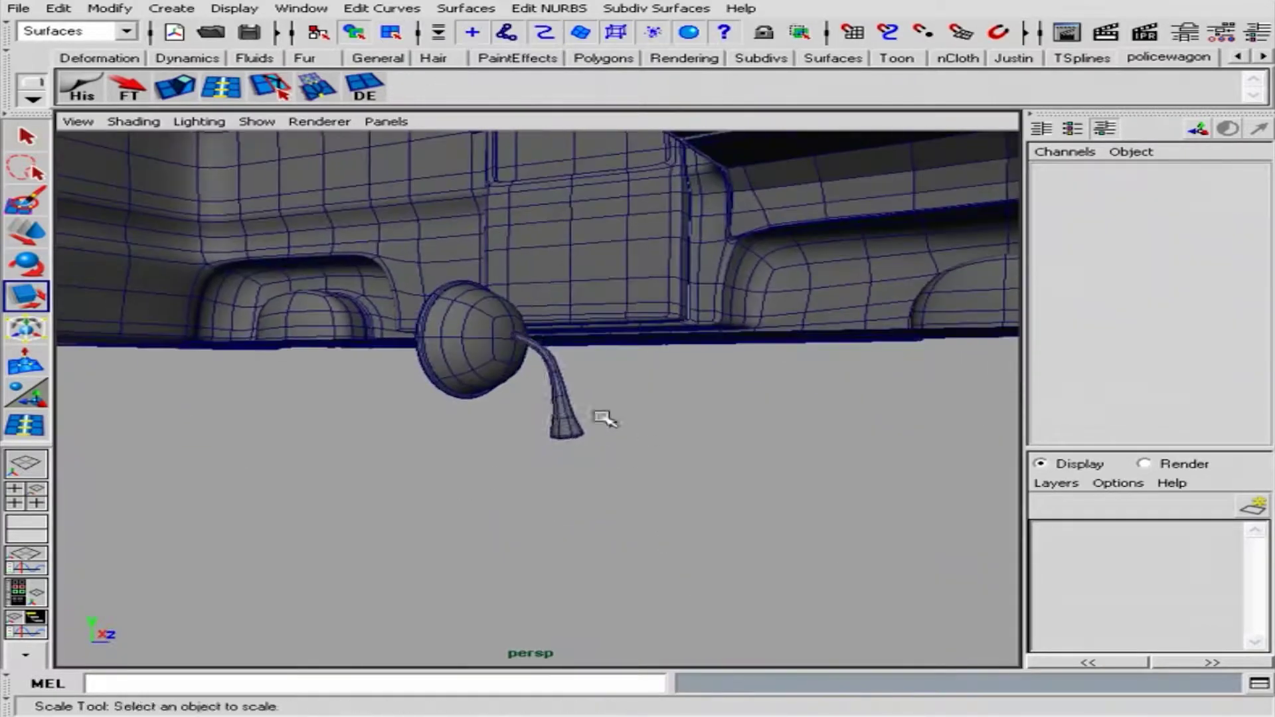
click(575, 380)
drag(616, 368, 601, 339)
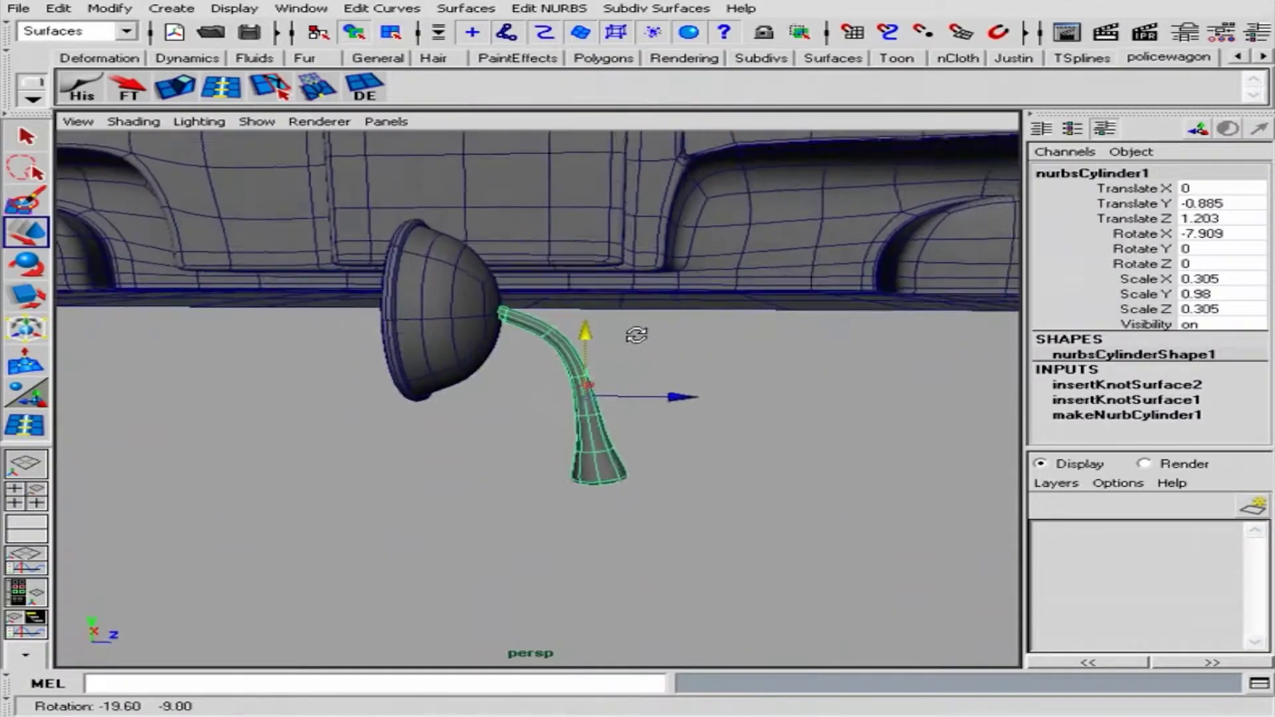
Select the mirror head and stem and group them with Ctrl+G
key(F8)
scroll(706, 353, up, 5)
alt+drag(634, 273, 665, 299)
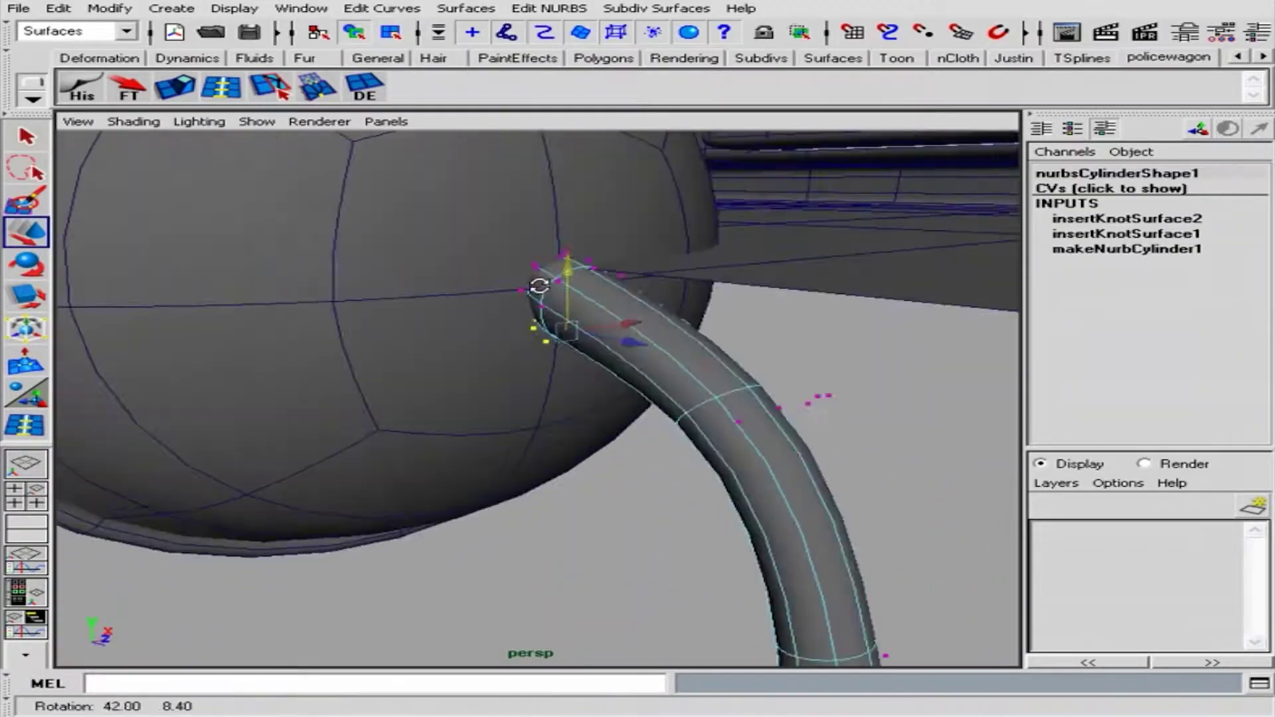
key(F8)
shift+click(465, 365)
key(ctrl+g)
click(1132, 173)
text(mirr)
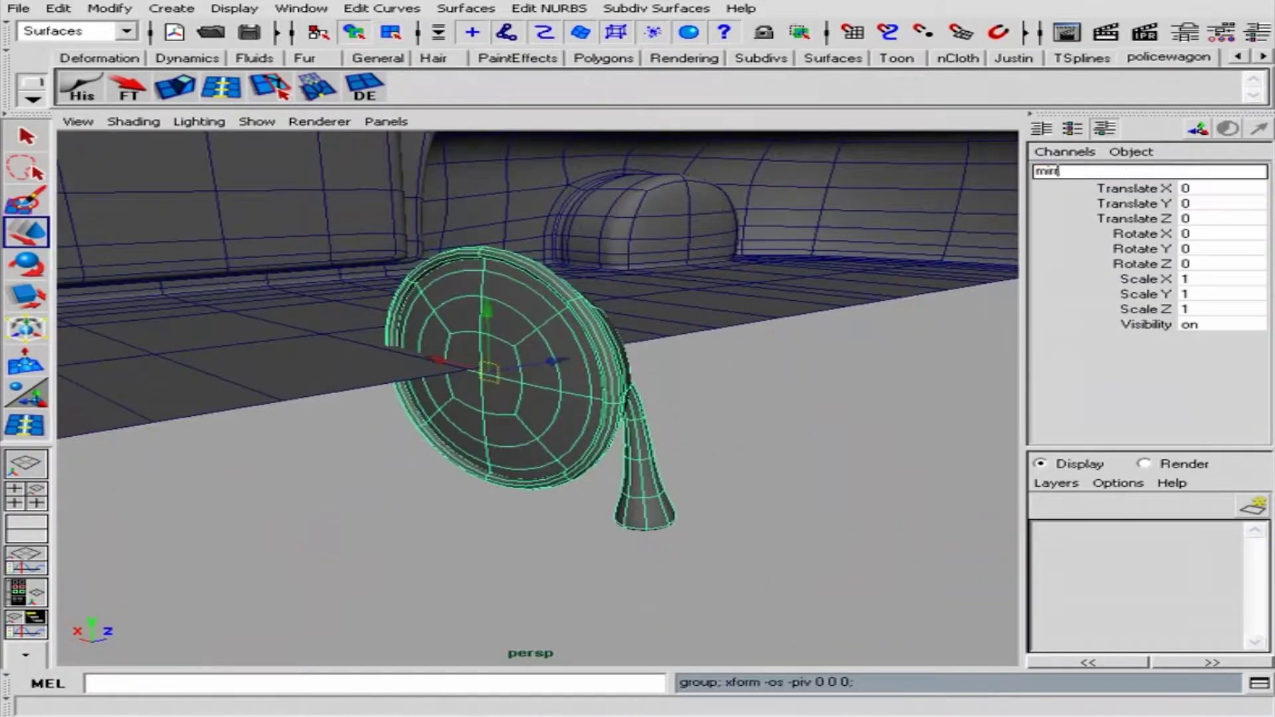
Name the group 'mirror' and place it beside the cab door window
text(or)
key(Return)
alt+drag(465, 365, 299, 399)
drag(487, 312, 962, 432)
alt+right_drag(963, 433, 621, 384)
drag(620, 385, 598, 374)
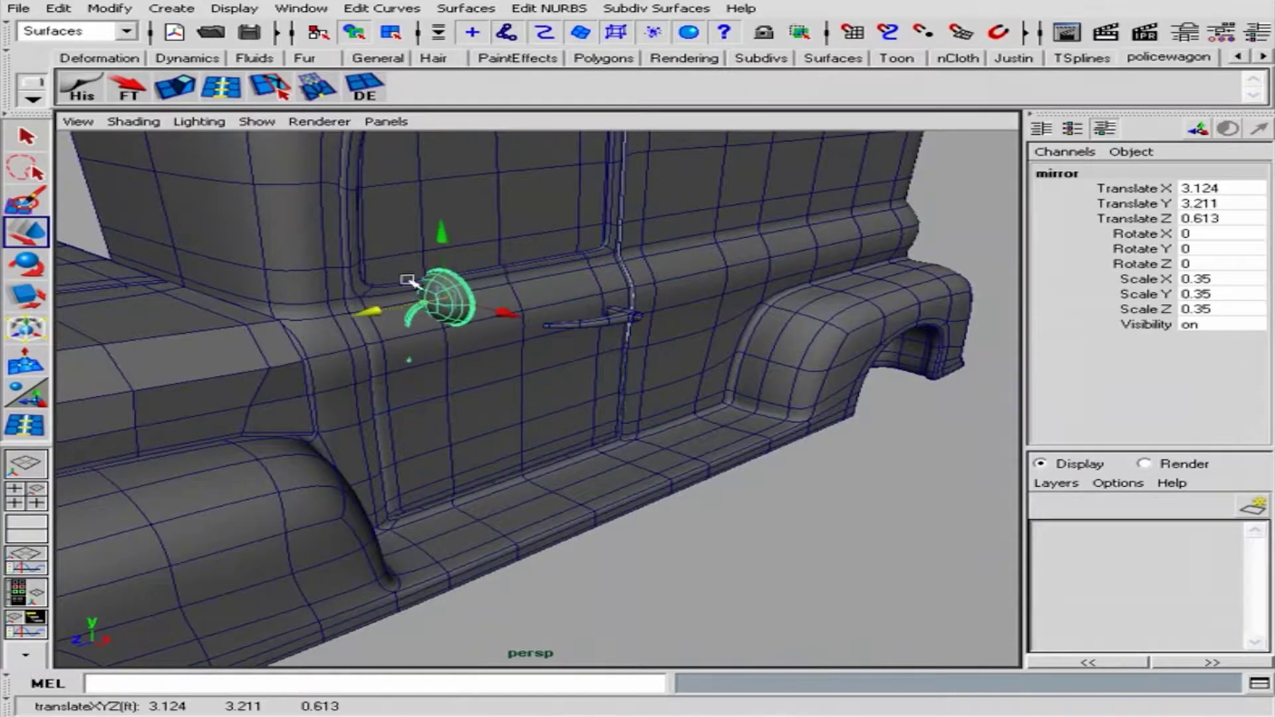
drag(407, 280, 407, 252)
alt+drag(465, 366, 531, 346)
alt+right_drag(561, 276, 632, 285)
Tilt the mirror away from the door and shrink it to suit the door
key(e)
mouse_move(691, 319)
mouse_down()
mouse_move(687, 360)
mouse_move(717, 456)
mouse_move(664, 432)
mouse_up()
mouse_move(664, 432)
alt+right_down()
mouse_move(507, 362)
mouse_move(763, 456)
alt+right_up()
key(r)
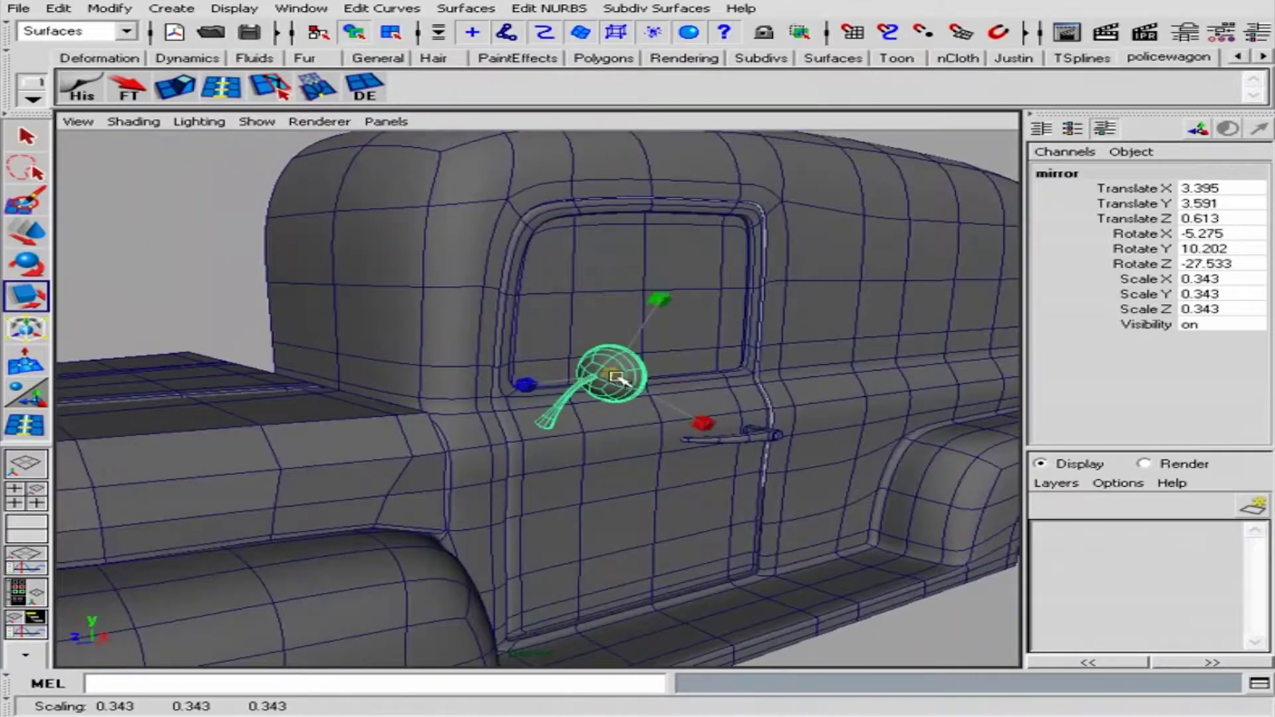
drag(537, 332, 505, 372)
alt+right_drag(505, 372, 485, 379)
alt+drag(484, 378, 859, 378)
alt+right_drag(860, 378, 754, 306)
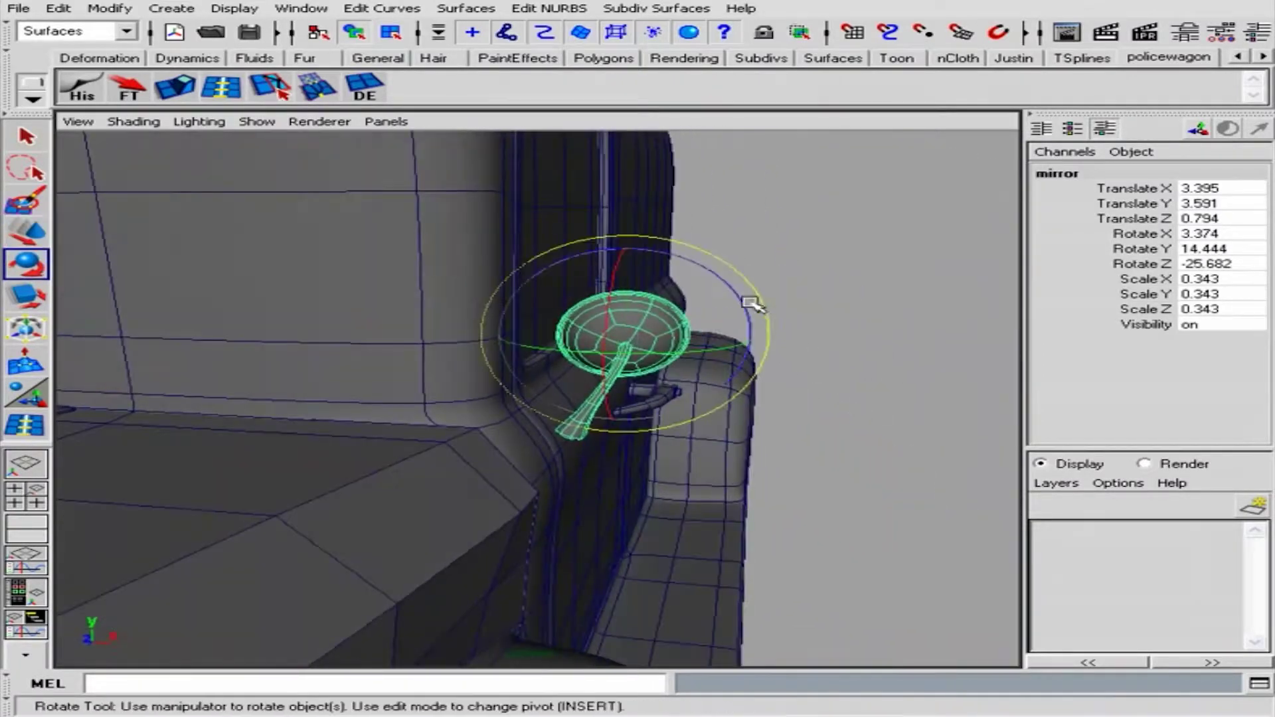
Move the stem's base control points onto the door and rotate them flat against it
alt+drag(733, 337, 620, 407)
key(w)
alt+right_drag(620, 407, 604, 342)
key(F8)
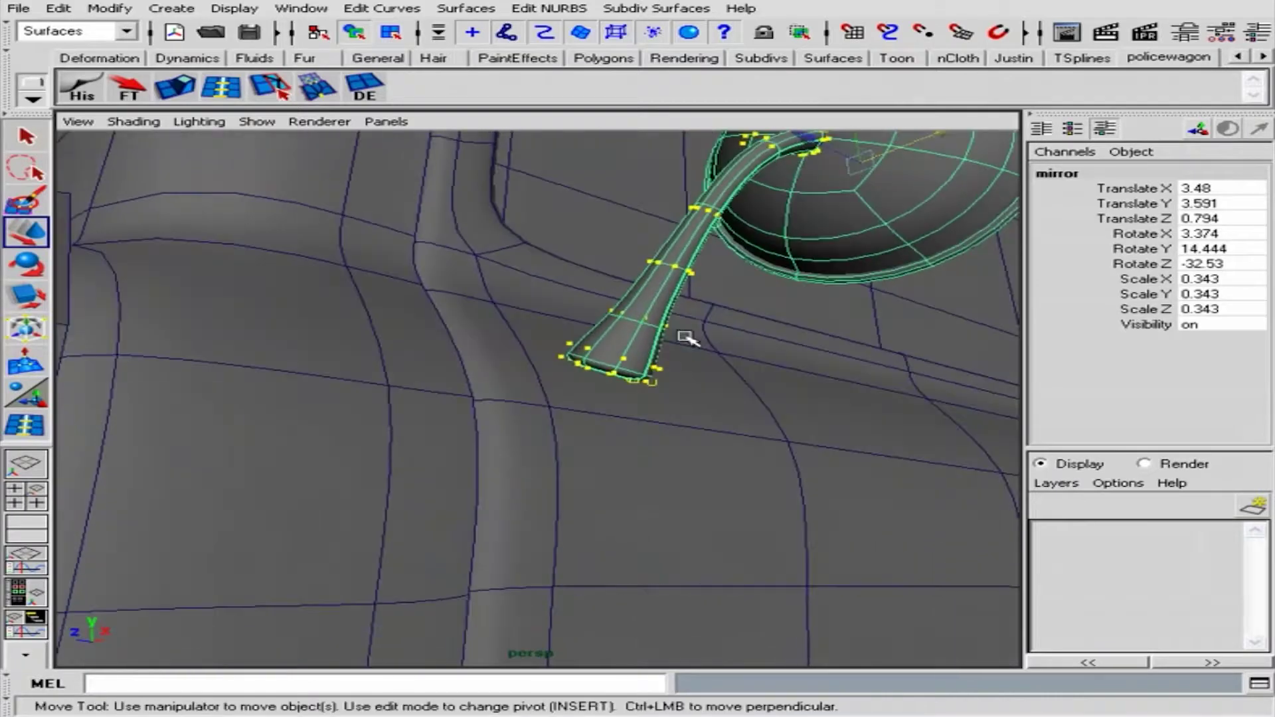
drag(684, 330, 529, 413)
alt+right_drag(701, 421, 785, 361)
key(e)
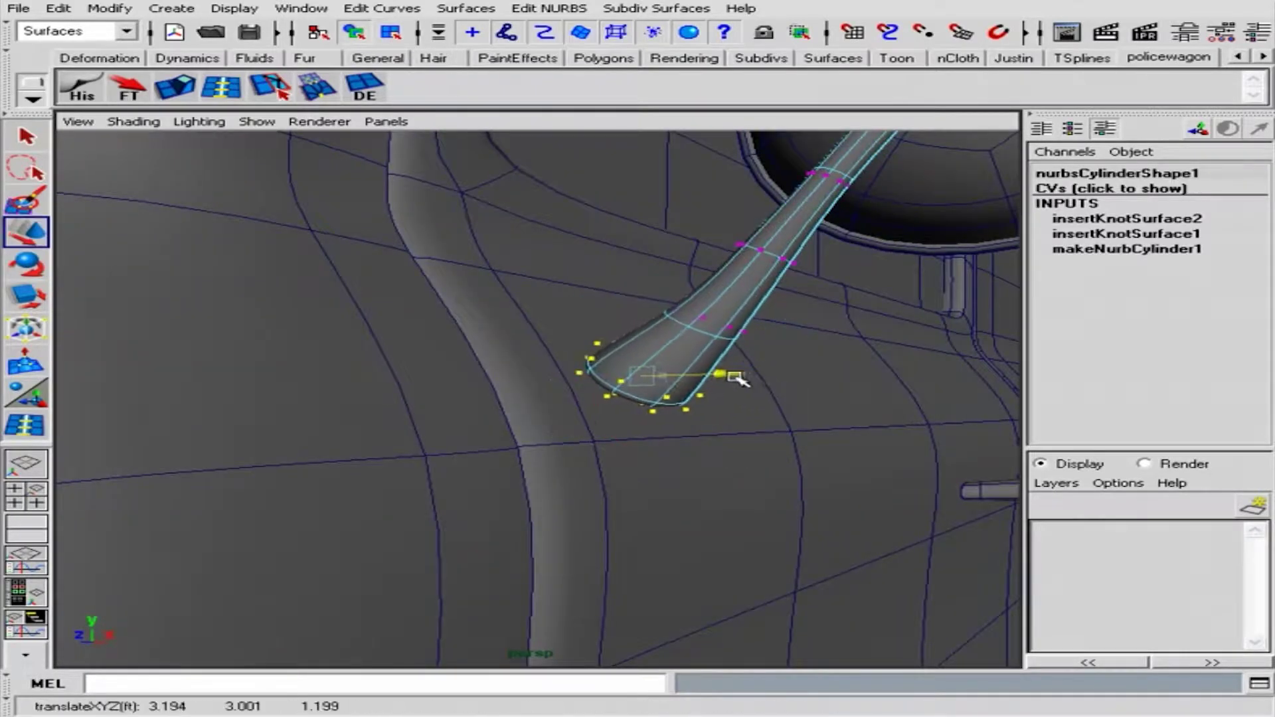
alt+drag(738, 379, 820, 392)
alt+right_drag(820, 392, 654, 391)
key(e)
alt+drag(721, 405, 669, 336)
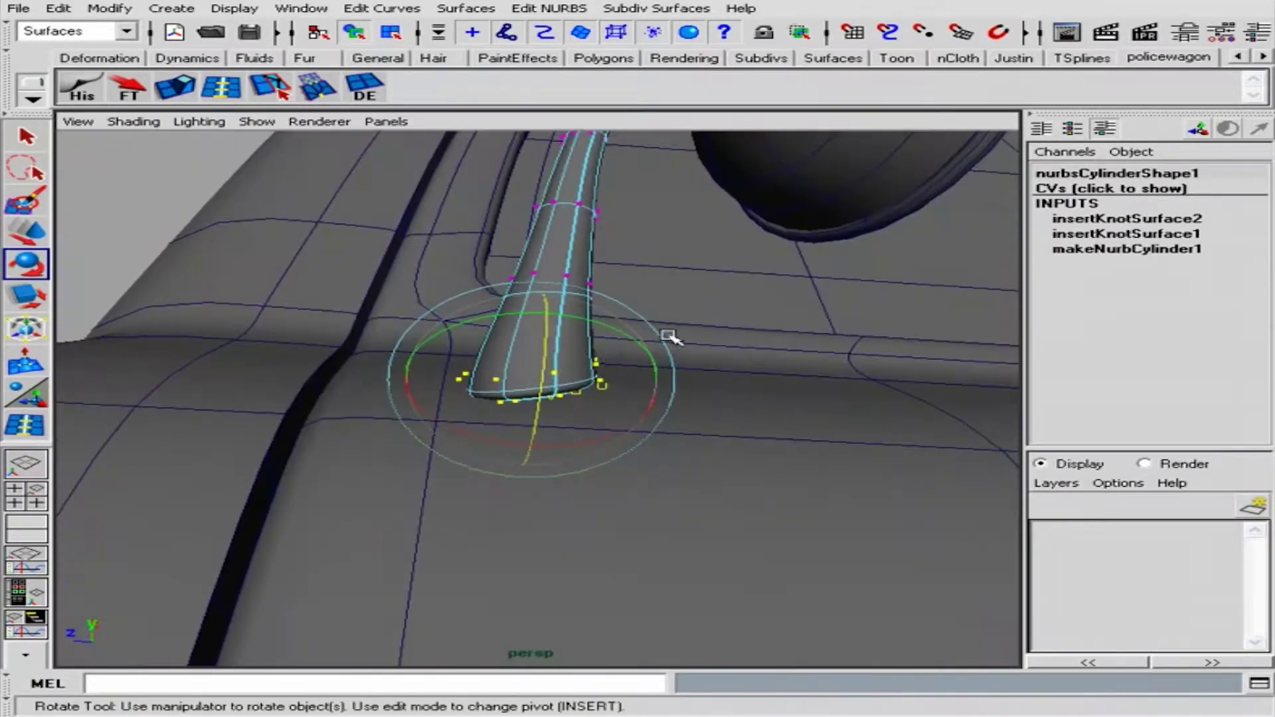
Bend the mirror arm by moving its middle ring of control points
mouse_move(548, 364)
alt+mouse_down()
mouse_move(693, 450)
mouse_move(731, 404)
mouse_move(727, 334)
mouse_move(836, 342)
alt+mouse_up()
key(w)
key(e)
key(w)
alt+right_drag(834, 341, 731, 372)
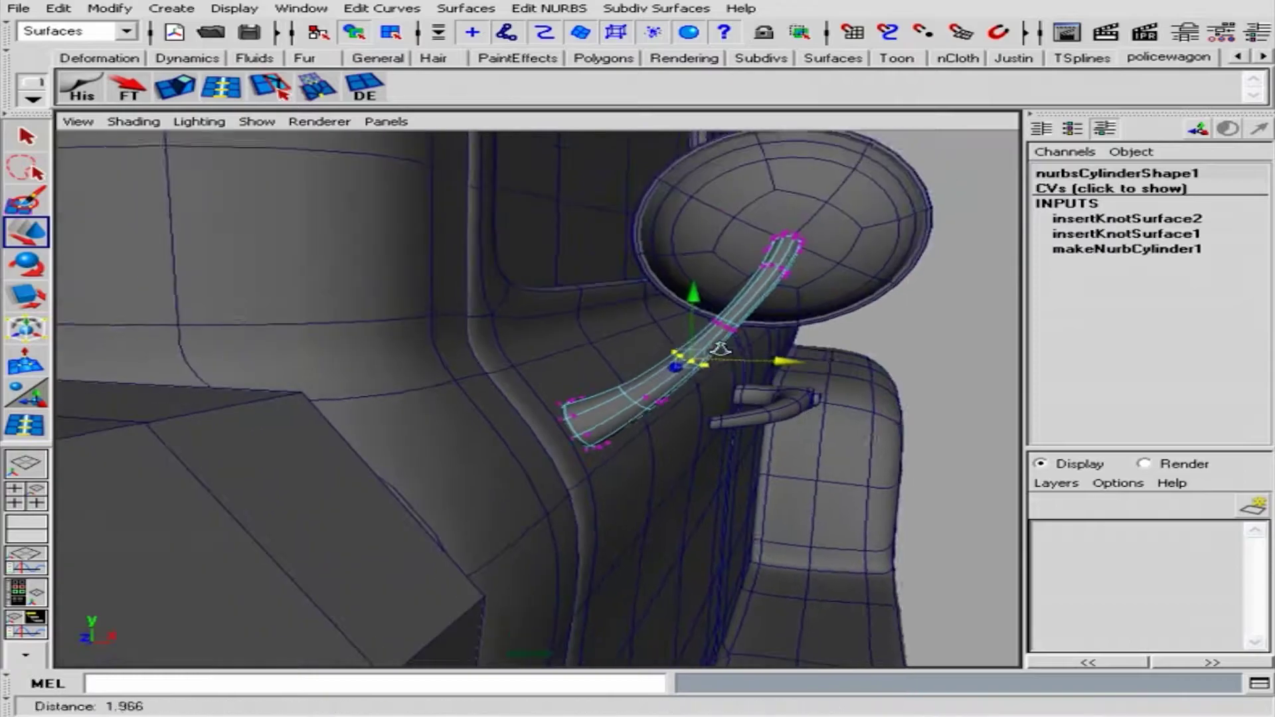
alt+drag(731, 372, 672, 396)
alt+middle_drag(672, 396, 730, 379)
alt+drag(730, 379, 655, 331)
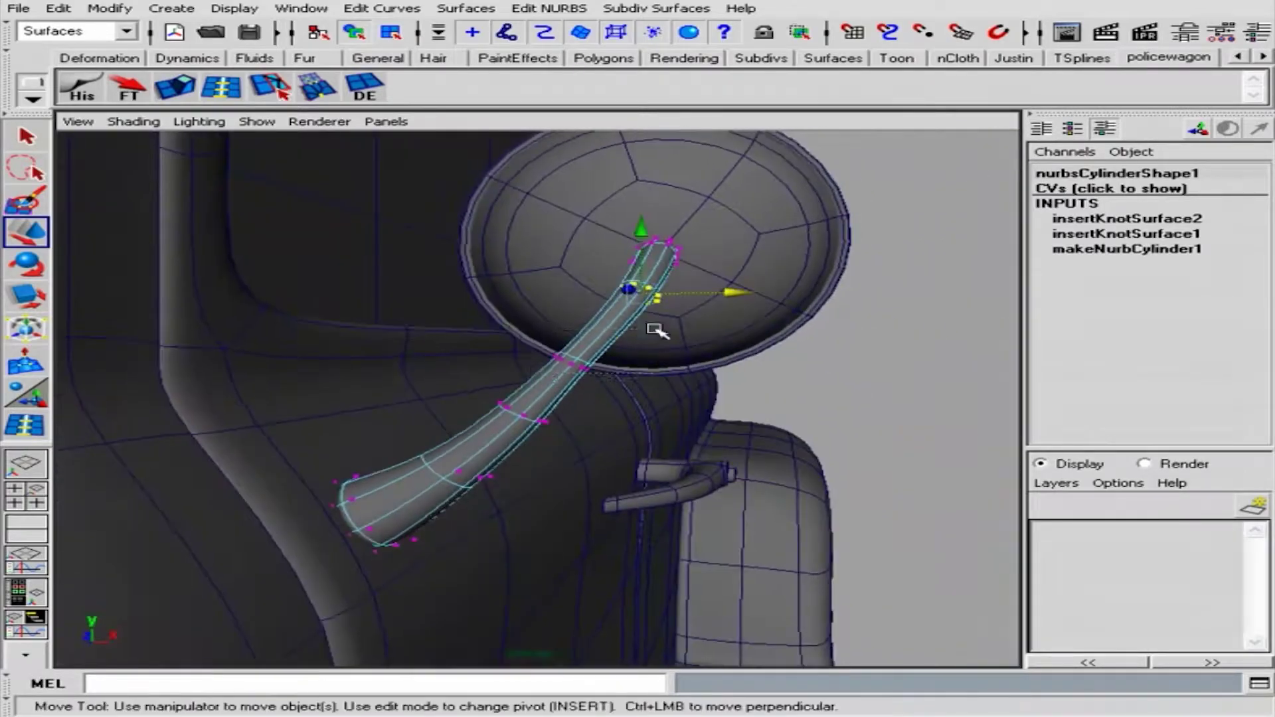
mouse_move(584, 312)
alt+mouse_down()
mouse_move(834, 416)
mouse_move(734, 398)
alt+mouse_up()
alt+right_drag(735, 399, 704, 412)
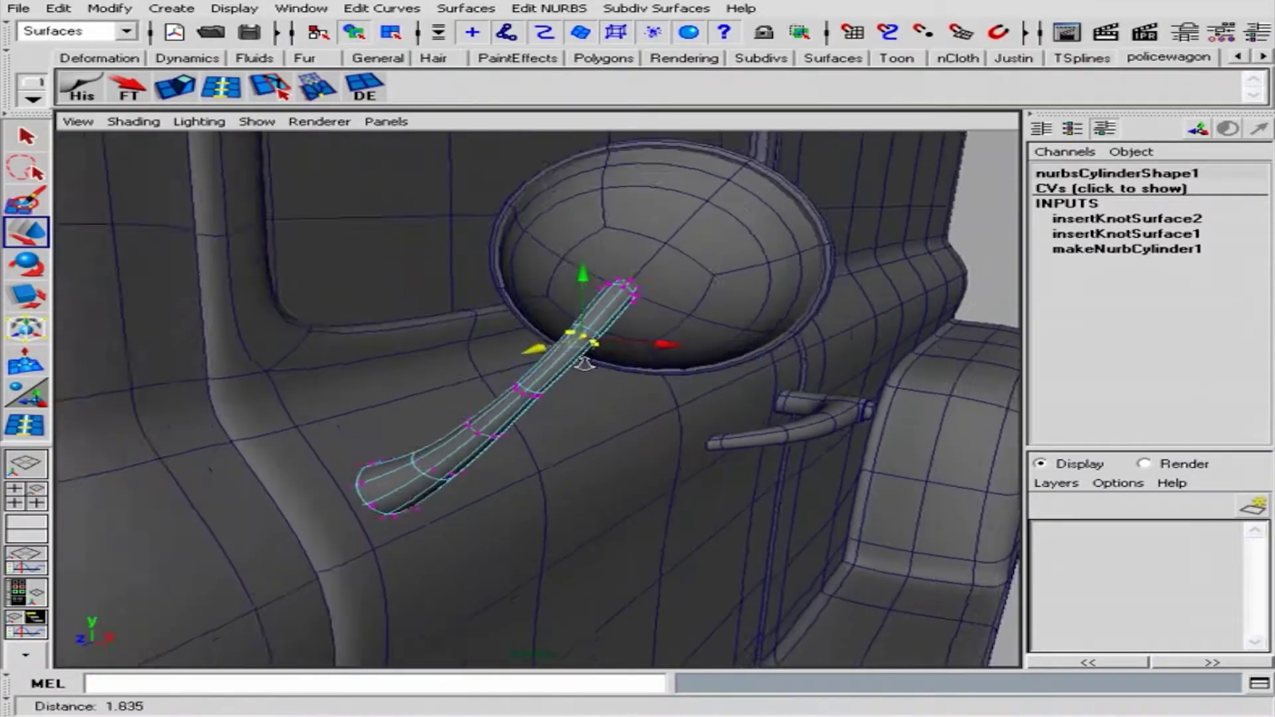
alt+middle_drag(704, 412, 739, 395)
key(F8)
Scale up the control points at the arm's lower end to flare its base
alt+drag(739, 395, 706, 341)
alt+right_drag(706, 341, 846, 436)
key(F8)
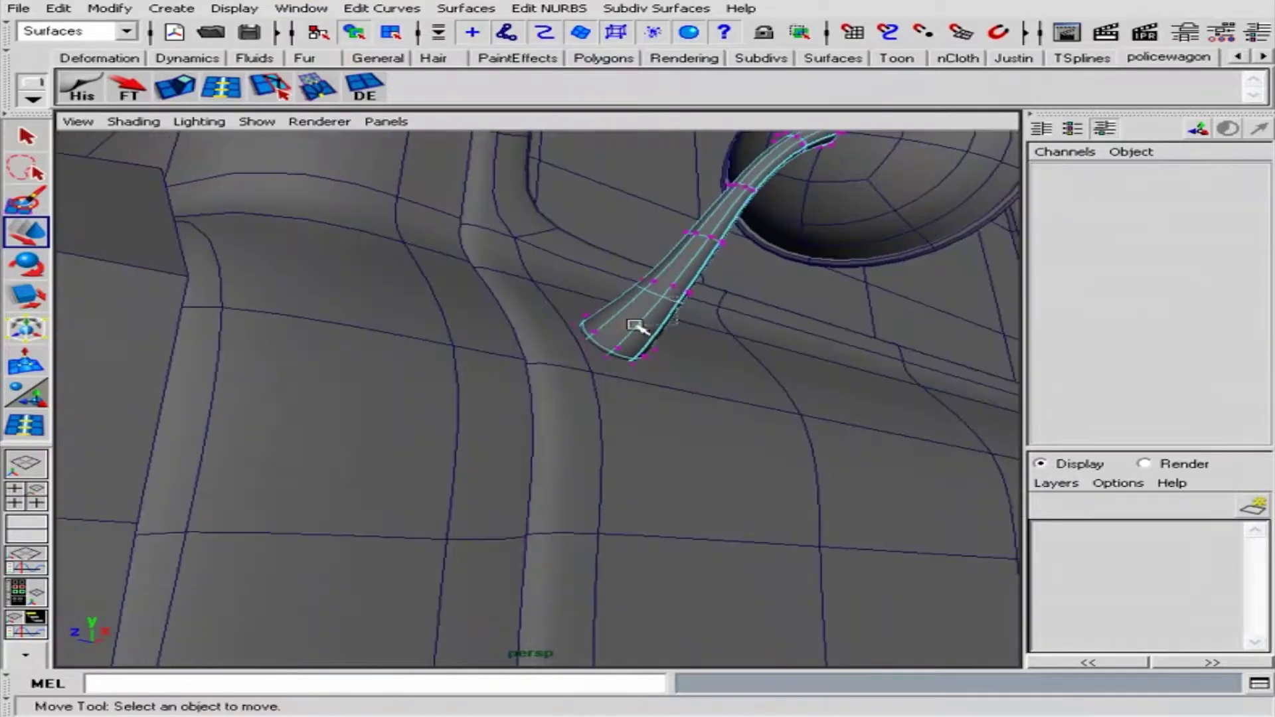
key(r)
alt+drag(640, 339, 692, 250)
key(F8)
Adjust the position of a ring of the arm's upper control points
alt+drag(717, 313, 787, 303)
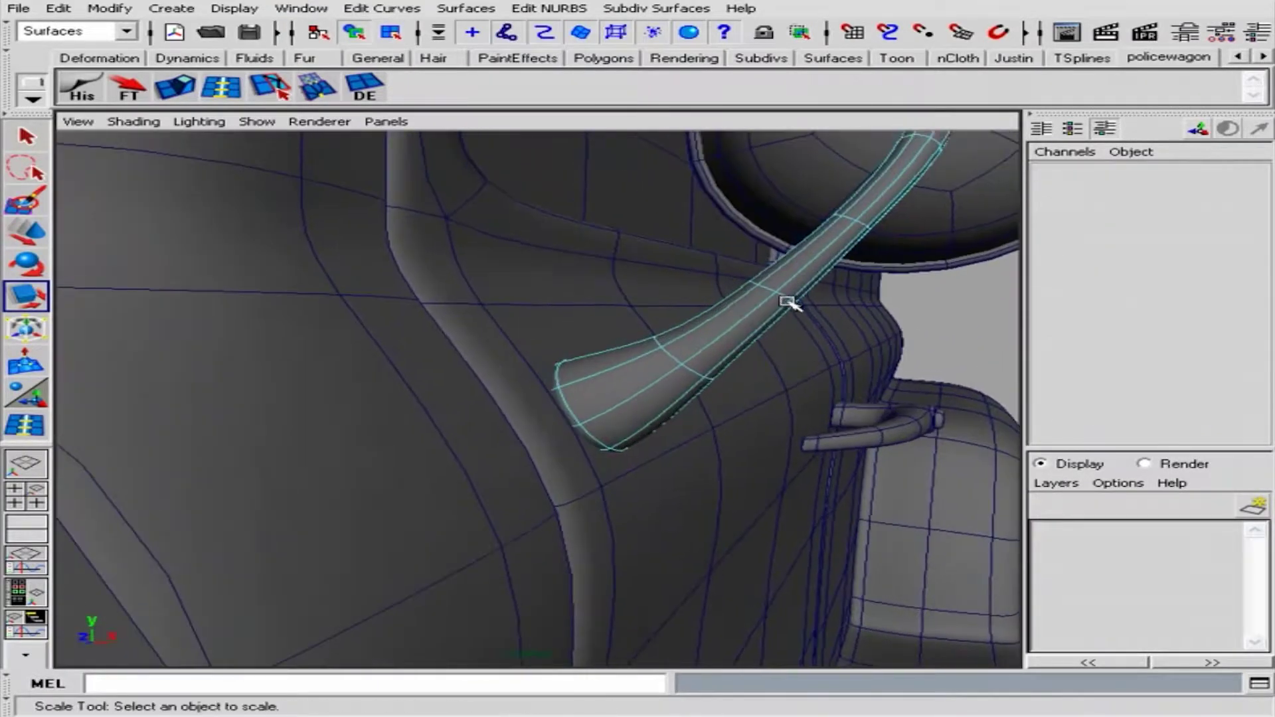
alt+right_drag(821, 253, 530, 305)
mouse_move(530, 305)
alt+mouse_down()
mouse_move(792, 333)
mouse_move(814, 310)
mouse_move(718, 326)
alt+mouse_up()
key(w)
mouse_move(772, 289)
alt+mouse_down()
mouse_move(754, 277)
mouse_move(598, 398)
alt+mouse_up()
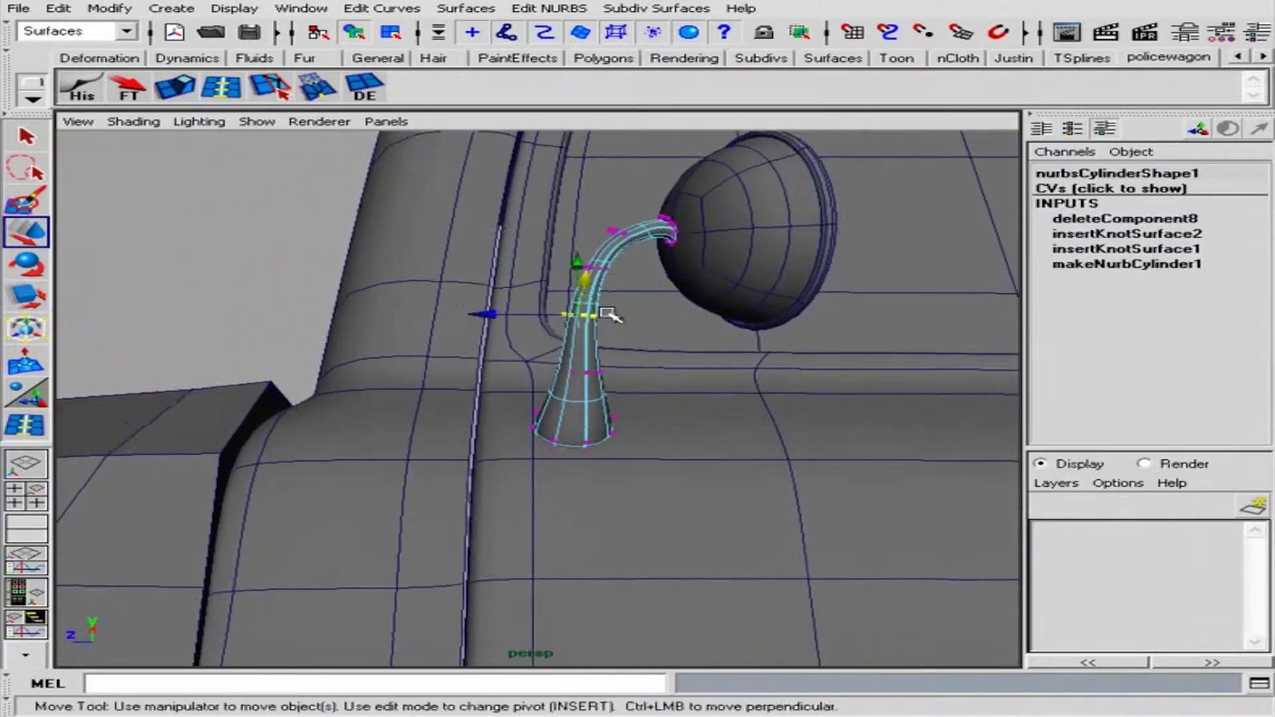
alt+right_drag(598, 399, 450, 473)
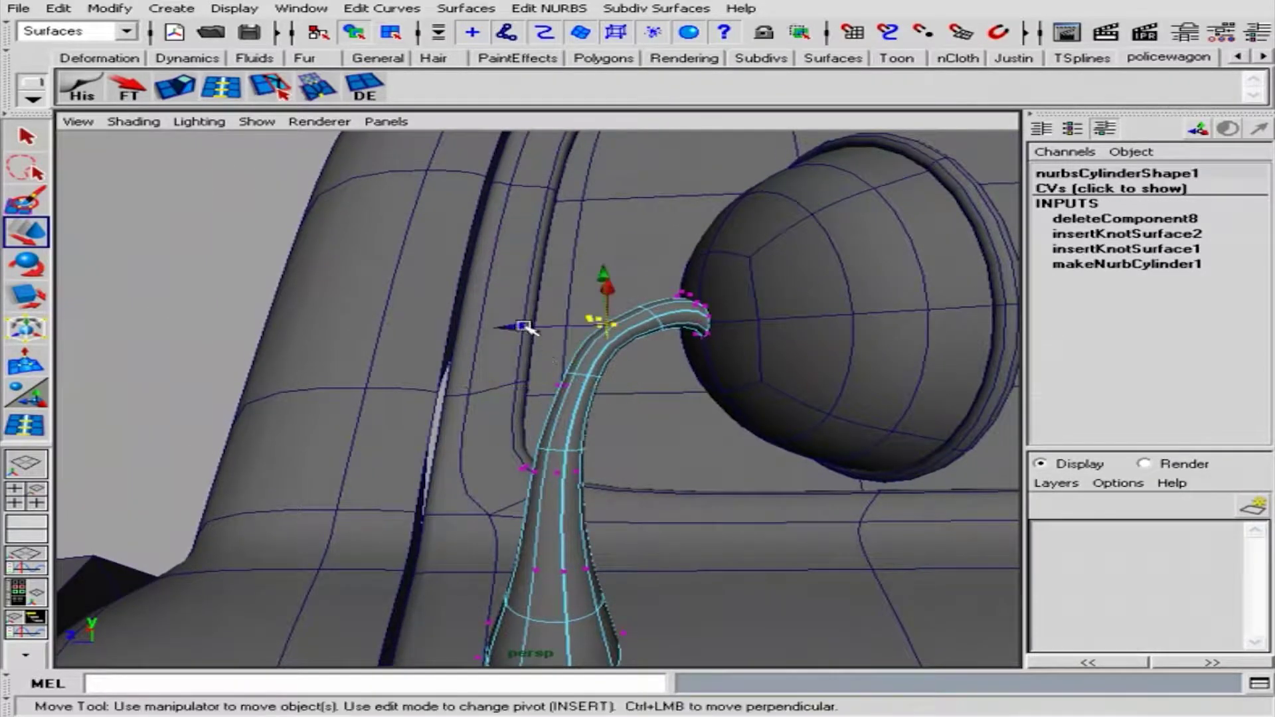
Shrink the arm's mirror-end control points to 0.607 scale
mouse_move(525, 327)
alt+right_down()
mouse_move(650, 365)
mouse_move(627, 441)
alt+right_up()
mouse_move(626, 441)
alt+mouse_down()
mouse_move(584, 478)
mouse_move(648, 464)
mouse_move(549, 352)
mouse_move(695, 367)
alt+mouse_up()
alt+middle_drag(695, 367, 817, 407)
alt+drag(817, 407, 472, 358)
key(r)
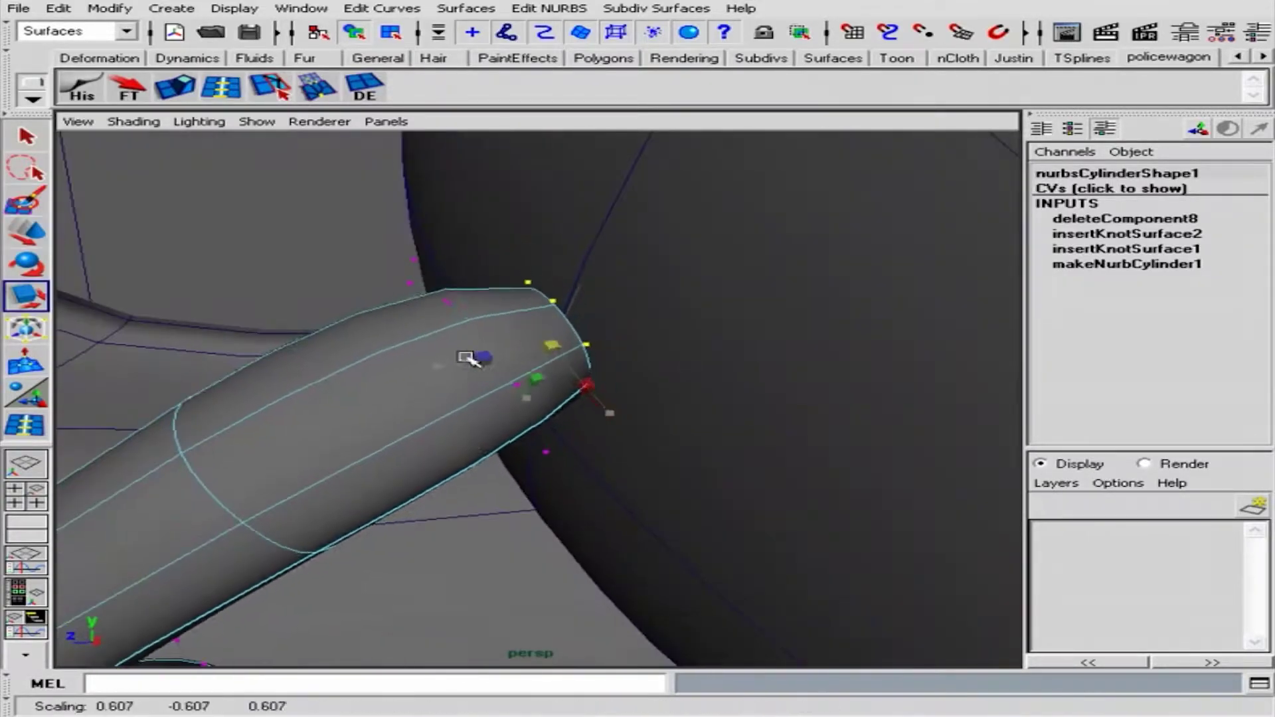
alt+right_drag(471, 359, 623, 362)
alt+drag(623, 361, 475, 329)
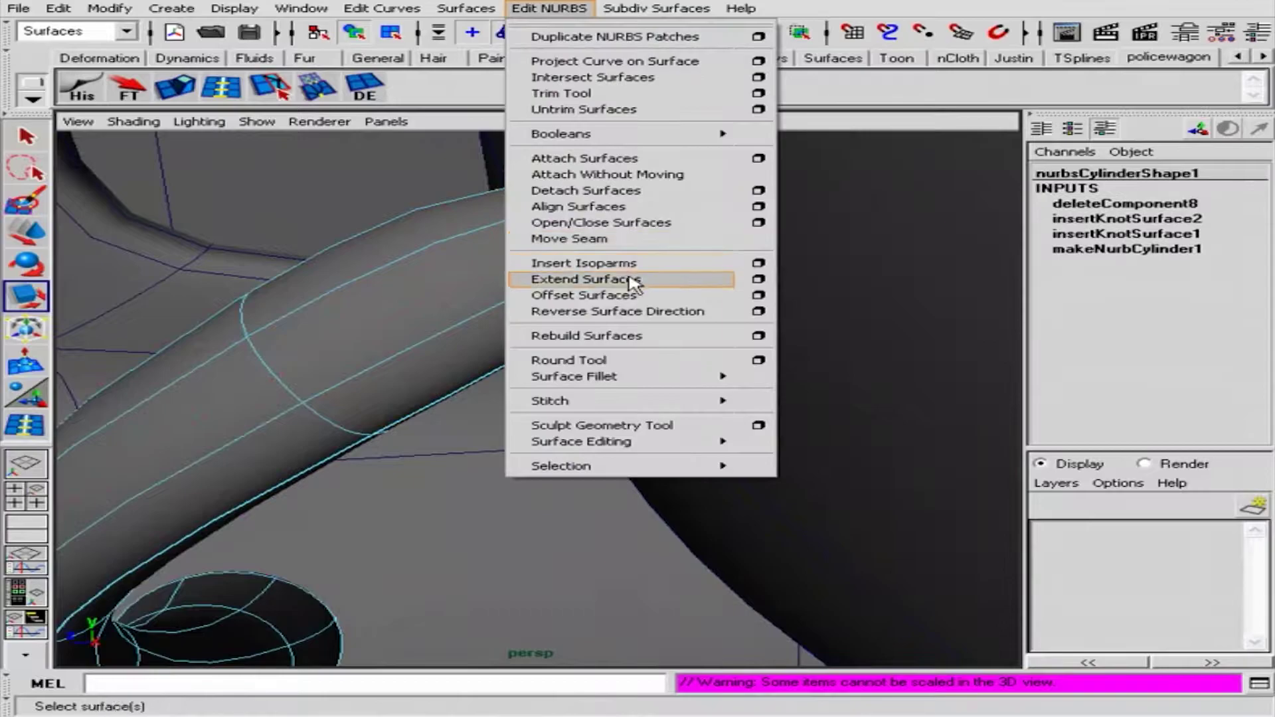
Insert an isoparm near the mirror stem's tip and rotate the tip CVs
click(585, 263)
right_drag(507, 279, 627, 228)
key(w)
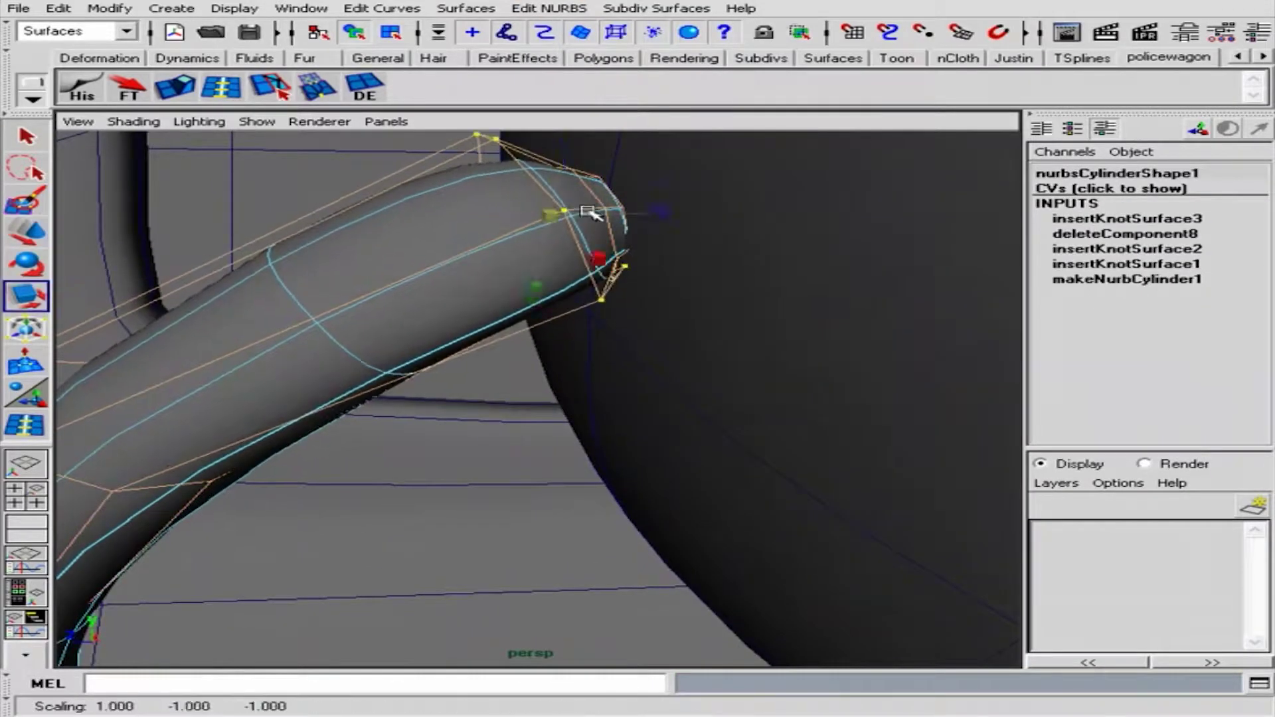
key(e)
alt+drag(587, 211, 697, 512)
alt+right_drag(557, 587, 584, 464)
right_drag(512, 421, 412, 422)
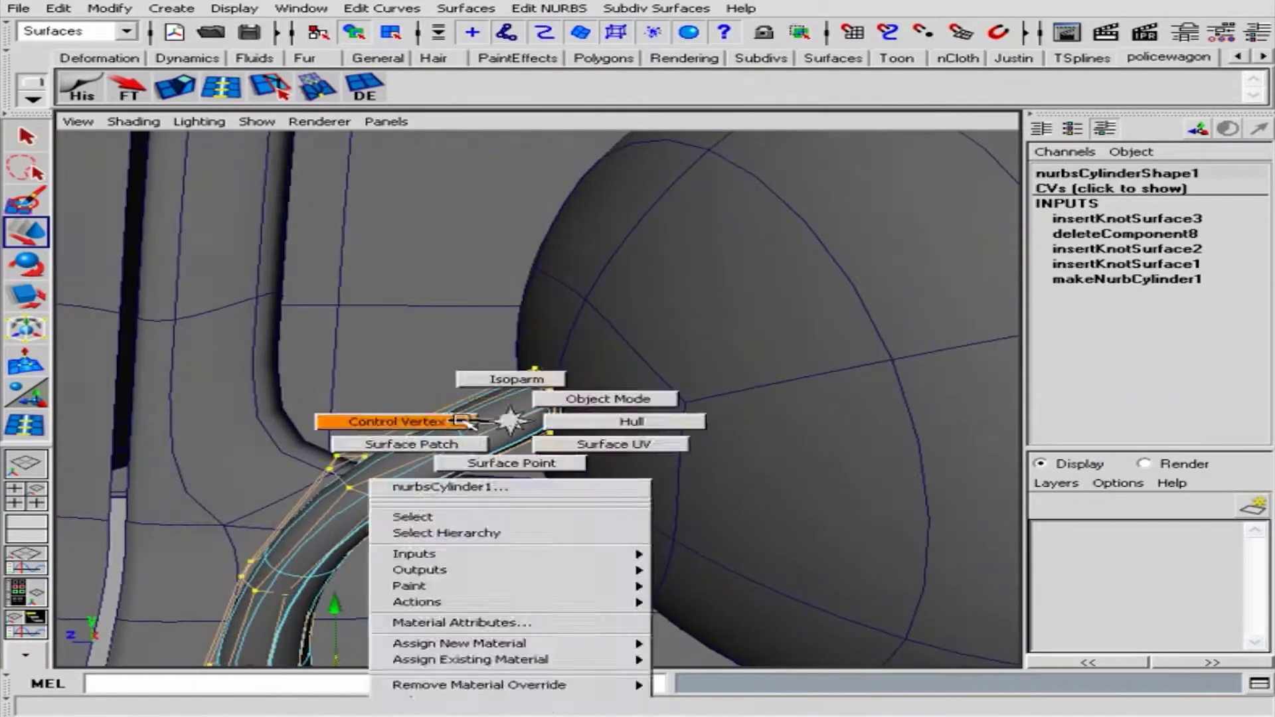
Shrink the stem's tip CVs and push them into the back of the mirror head
key(r)
alt+right_drag(615, 432, 590, 356)
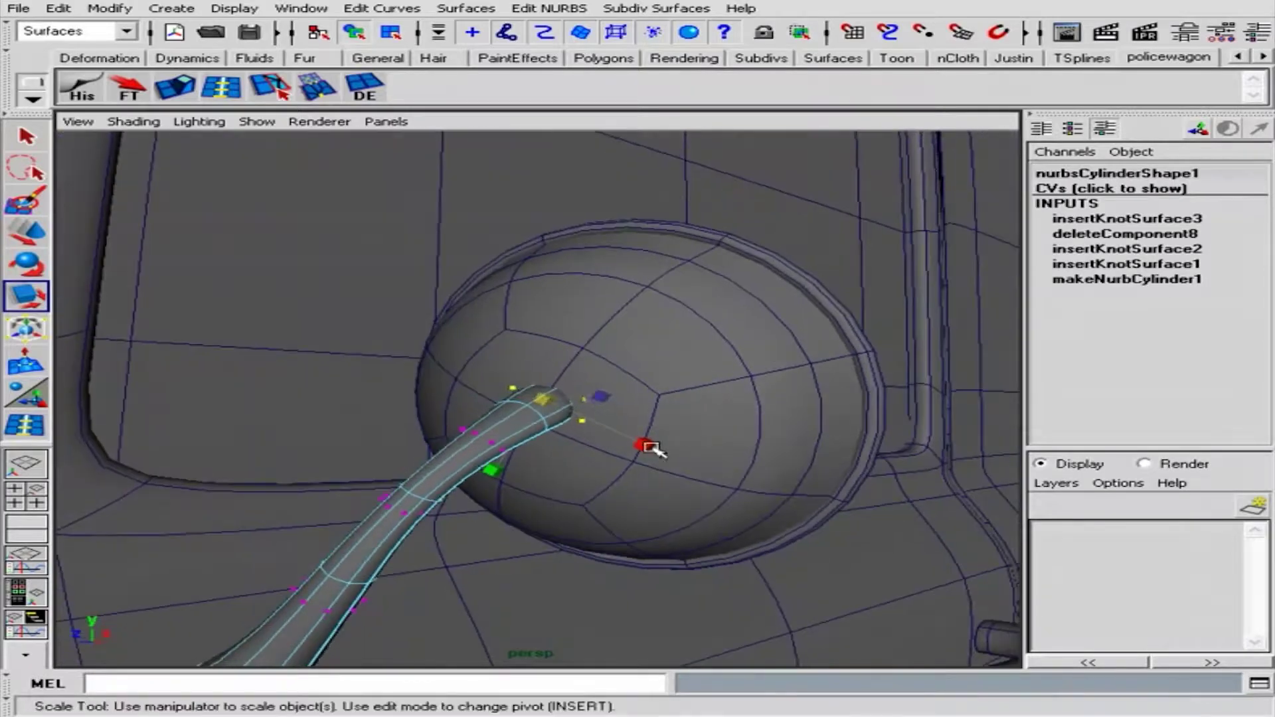
mouse_move(590, 356)
alt+mouse_down()
mouse_move(619, 392)
mouse_move(606, 450)
alt+mouse_up()
key(w)
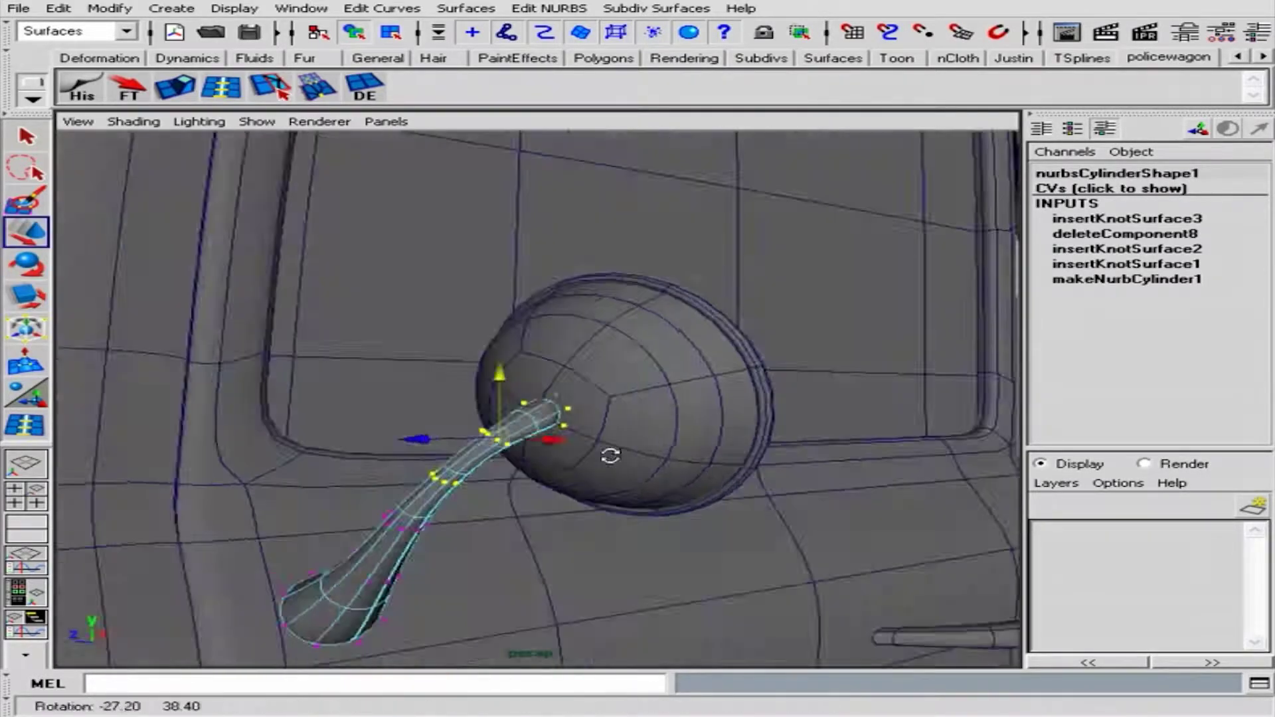
alt+right_drag(607, 449, 525, 505)
click(541, 526)
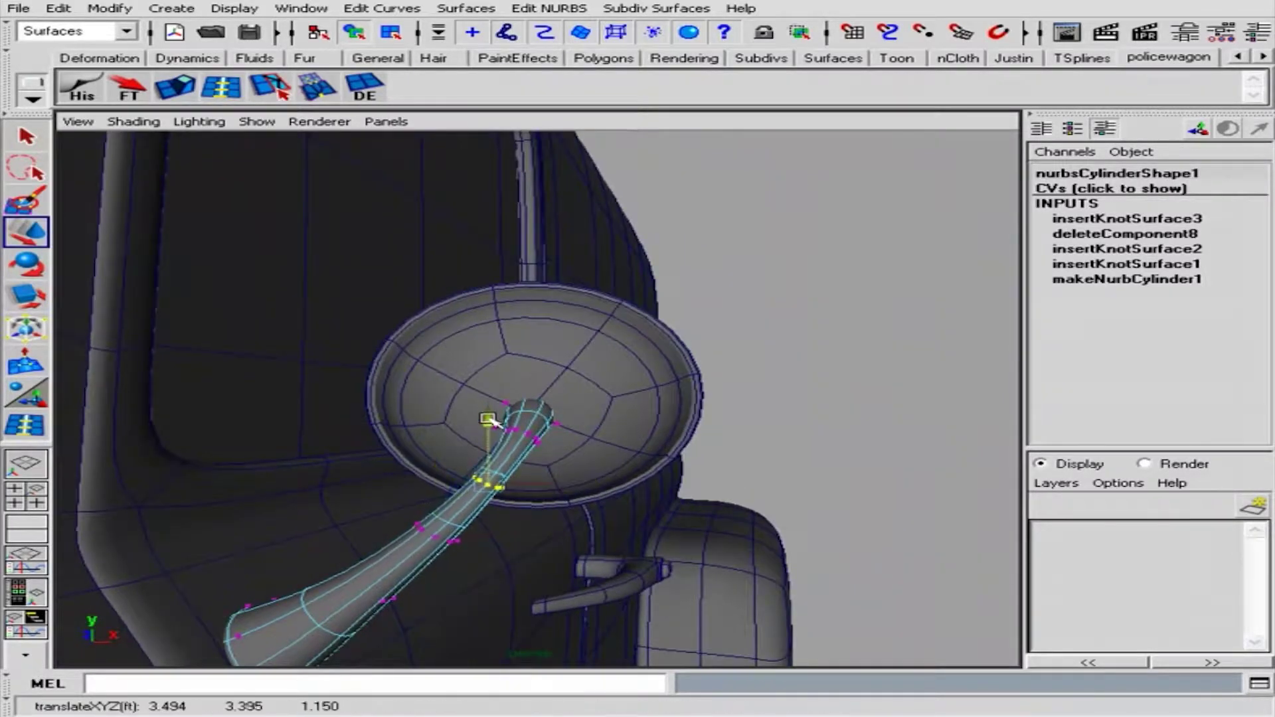
Deselect the stem points and inspect the cab door frame piece
alt+right_drag(492, 421, 465, 372)
alt+drag(465, 372, 590, 427)
alt+right_drag(590, 428, 287, 399)
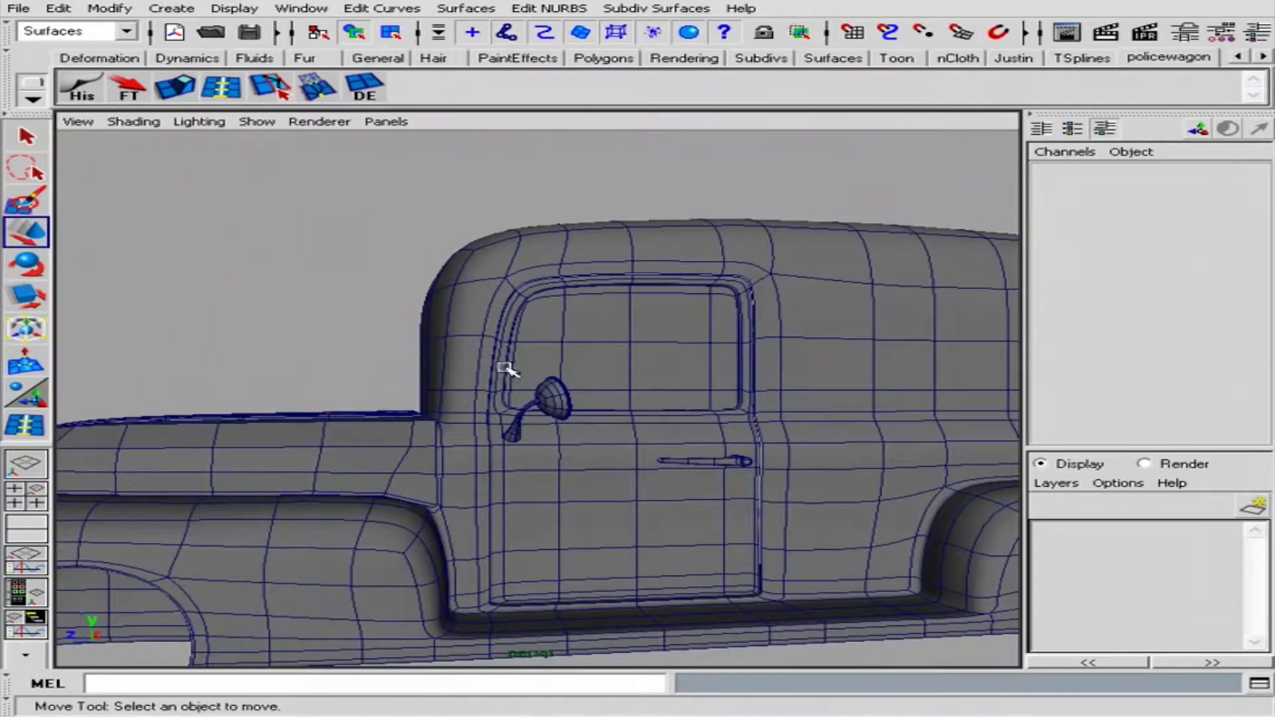
mouse_move(508, 370)
alt+right_down()
mouse_move(800, 424)
mouse_move(957, 276)
alt+right_up()
click(956, 277)
mouse_move(956, 277)
alt+mouse_down()
mouse_move(985, 433)
mouse_move(956, 464)
mouse_move(540, 361)
mouse_move(694, 341)
alt+mouse_up()
Deselect the door frame and select the truck body
mouse_move(694, 342)
alt+right_down()
mouse_move(612, 370)
mouse_move(952, 428)
mouse_move(632, 470)
mouse_move(512, 361)
mouse_move(256, 364)
alt+right_up()
click(257, 365)
mouse_move(257, 364)
alt+mouse_down()
mouse_move(535, 326)
mouse_move(353, 157)
alt+mouse_up()
click(535, 326)
click(235, 8)
Switch to the polygon modelling menus and mirror the body to the other side
click(126, 30)
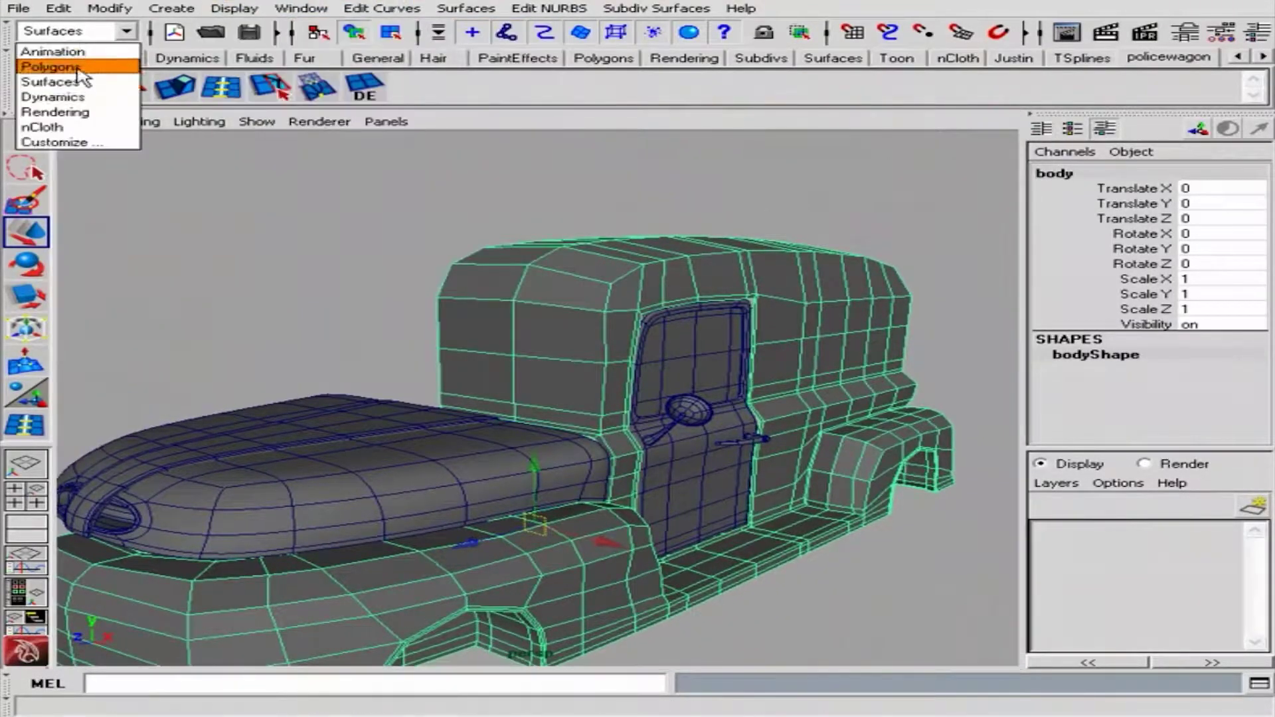
click(54, 54)
click(418, 8)
click(485, 321)
alt+drag(485, 322, 651, 366)
mouse_move(650, 367)
alt+right_down()
mouse_move(712, 342)
mouse_move(711, 312)
alt+right_up()
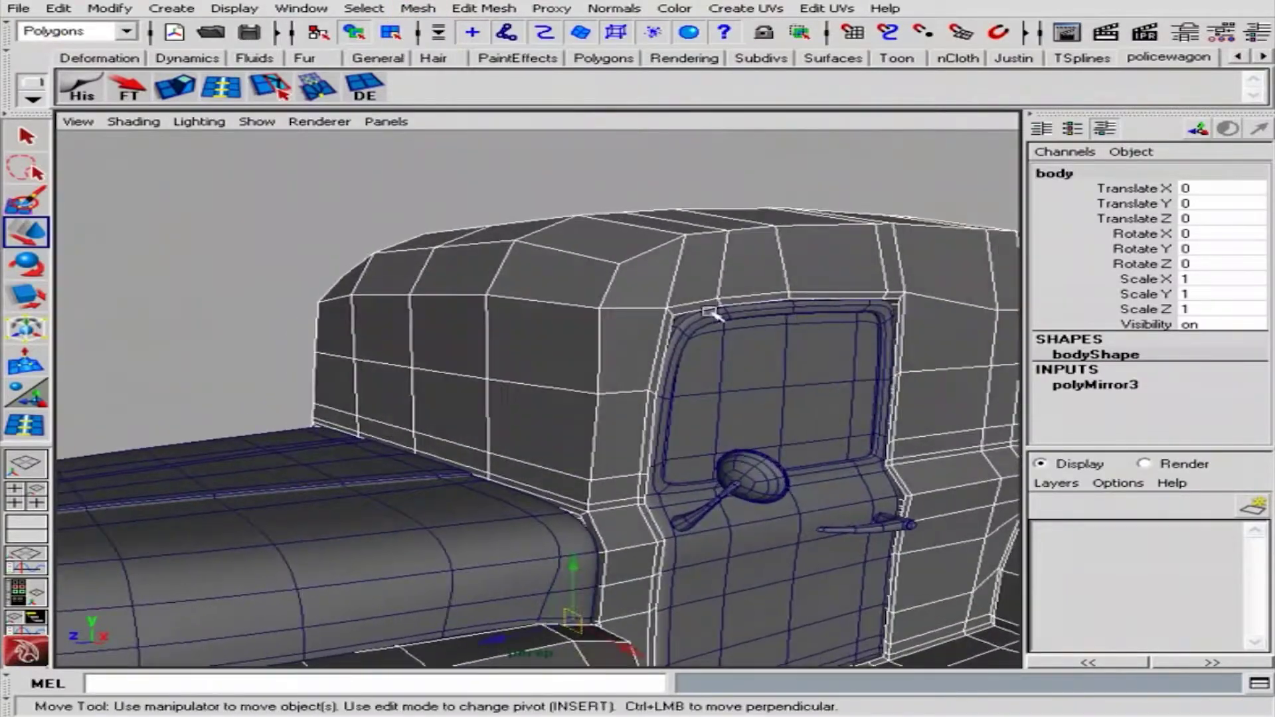
Select the rear side panel faces and extrude them twice, insetting the first extrusion
key(F11)
alt+drag(480, 315, 733, 427)
alt+drag(693, 342, 797, 446)
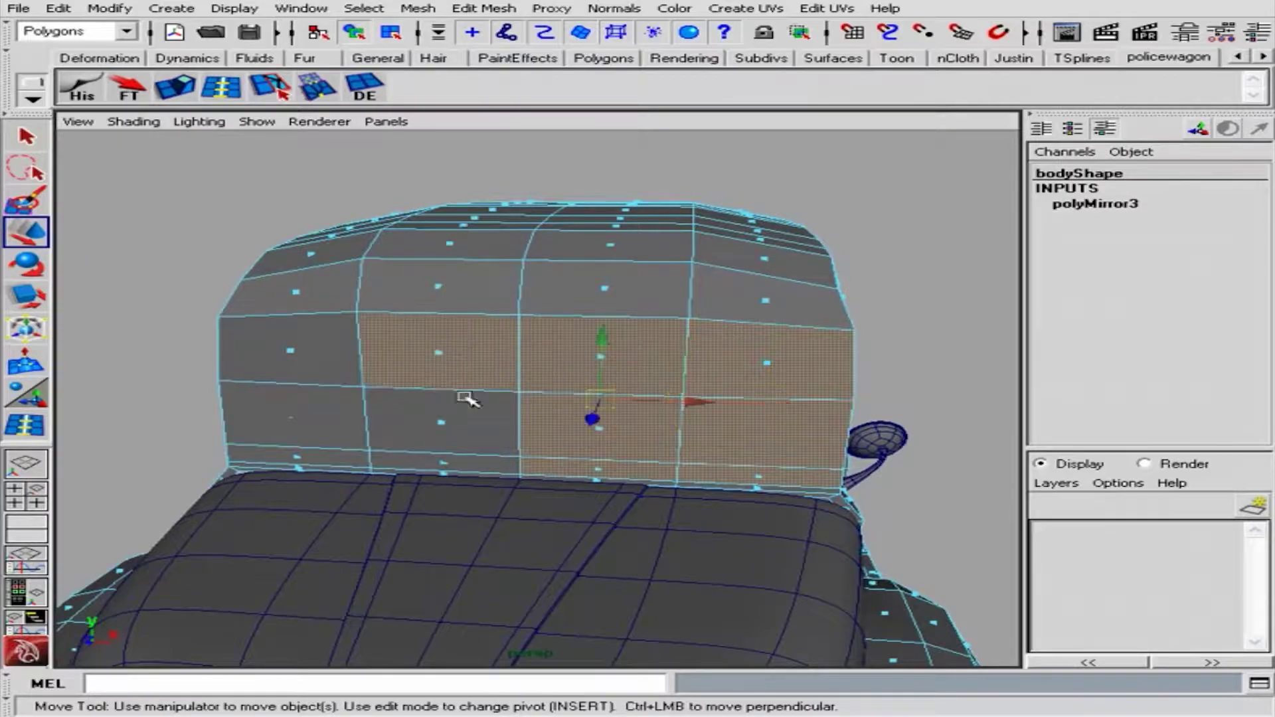
mouse_move(303, 360)
alt+mouse_down()
mouse_move(626, 370)
mouse_move(413, 370)
alt+mouse_up()
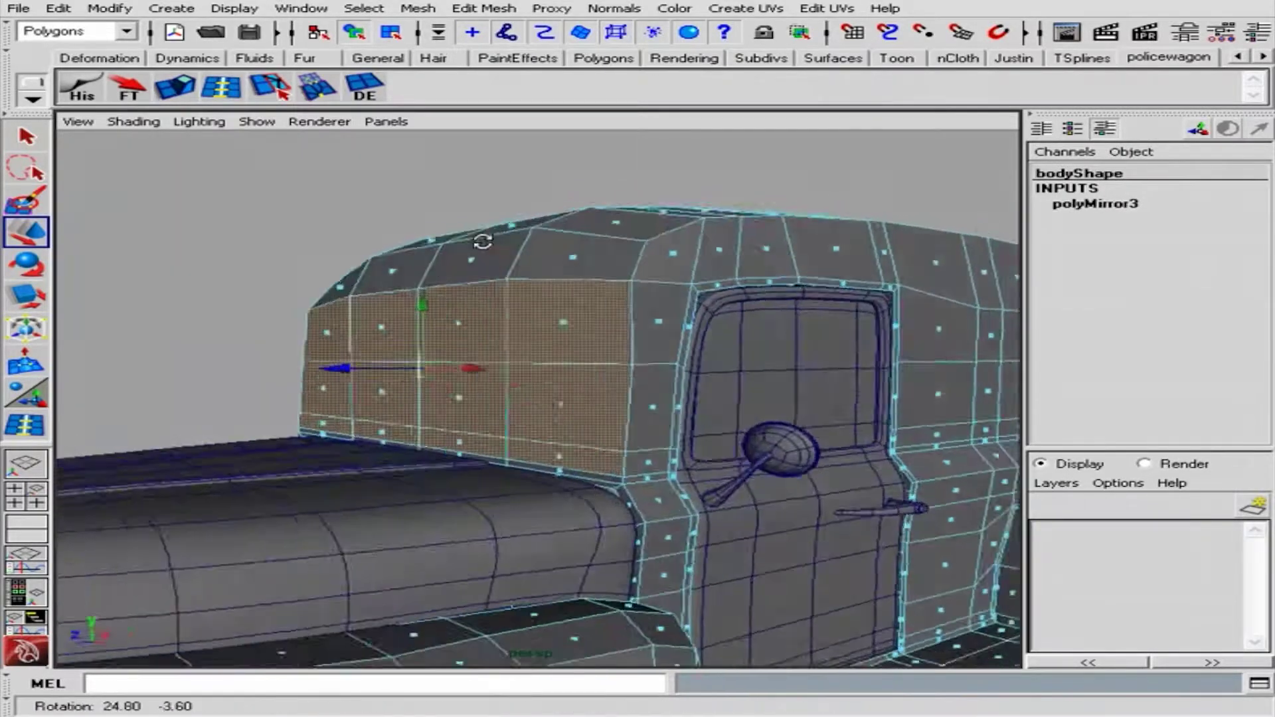
key(ctrl+e)
mouse_move(592, 279)
alt+mouse_down()
mouse_move(412, 279)
mouse_move(569, 313)
mouse_move(555, 373)
mouse_move(441, 200)
mouse_move(370, 399)
alt+mouse_up()
key(ctrl+e)
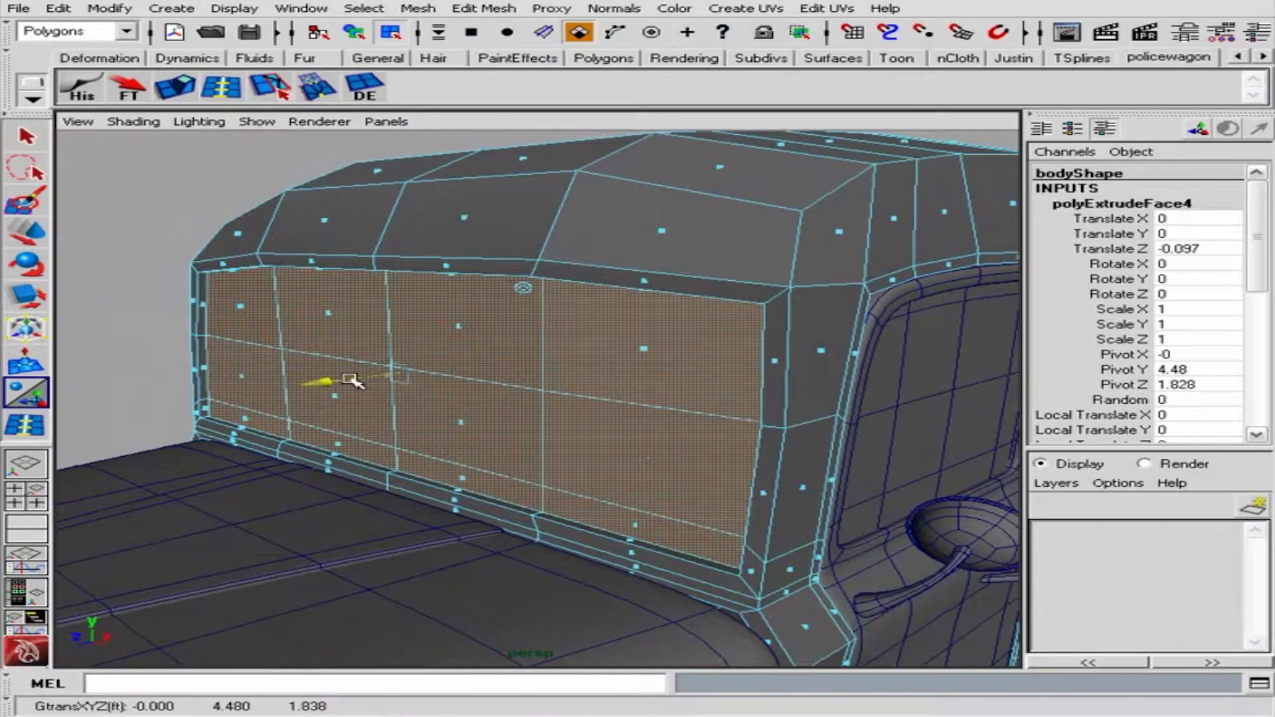
alt+drag(468, 390, 571, 398)
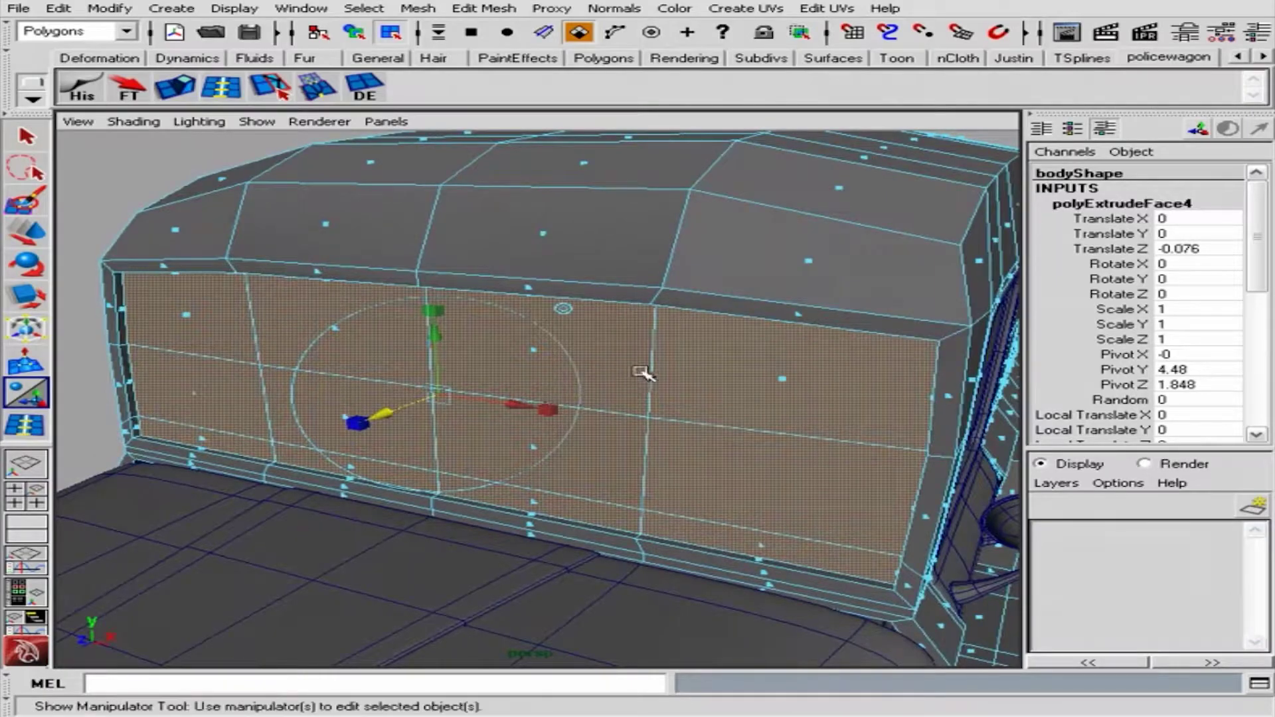
Extract the selected rear window glass faces from the cab as a separate object
click(417, 8)
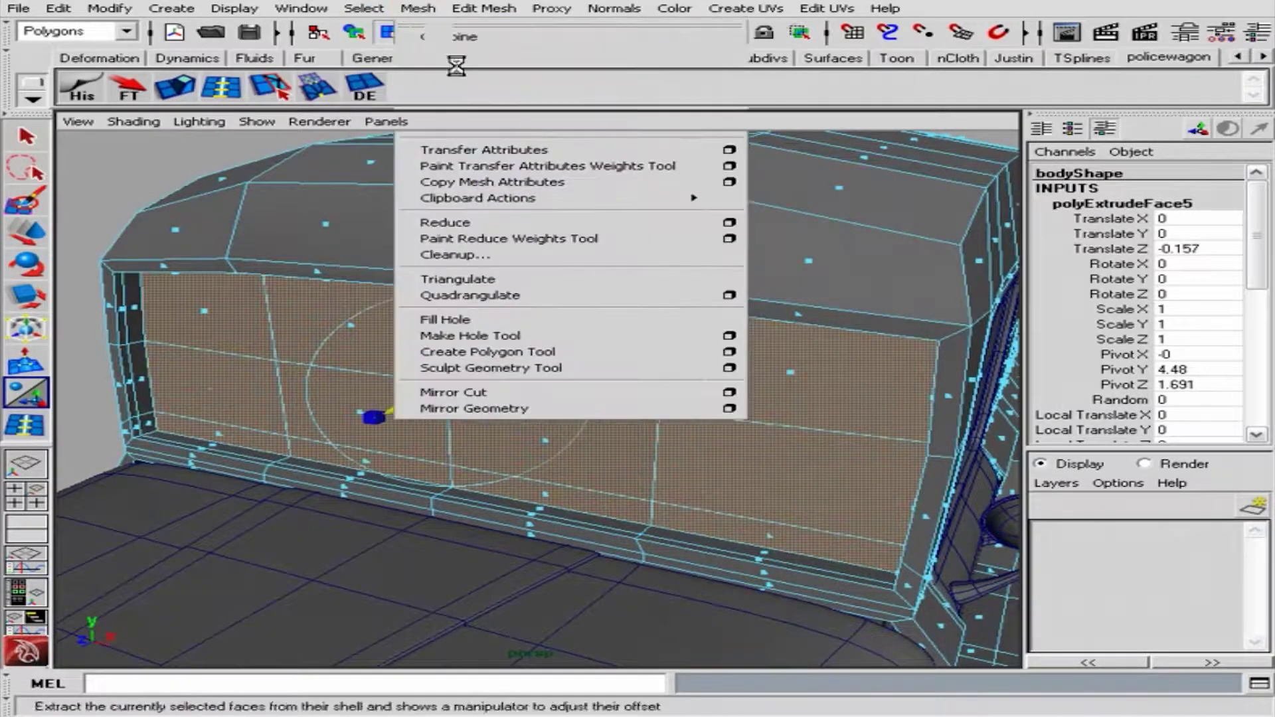
click(465, 59)
alt+drag(522, 225, 632, 370)
click(633, 371)
mouse_move(728, 386)
alt+mouse_down()
mouse_move(704, 304)
mouse_move(746, 305)
alt+mouse_up()
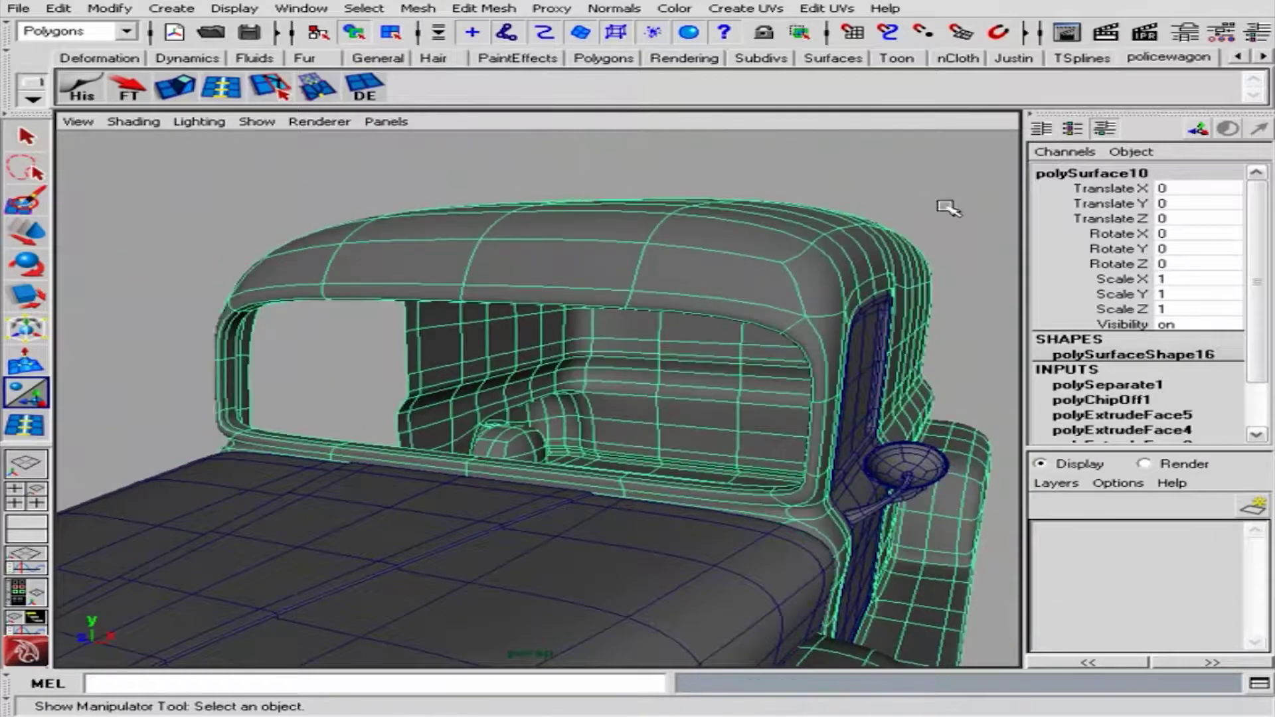
Inspect the cab body, toggling between unsmoothed (1) and smooth preview (3)
click(949, 209)
alt+drag(949, 209, 740, 293)
mouse_move(641, 387)
alt+mouse_down()
mouse_move(734, 313)
mouse_move(780, 319)
mouse_move(775, 441)
alt+mouse_up()
click(780, 319)
key(1)
alt+drag(778, 285, 853, 258)
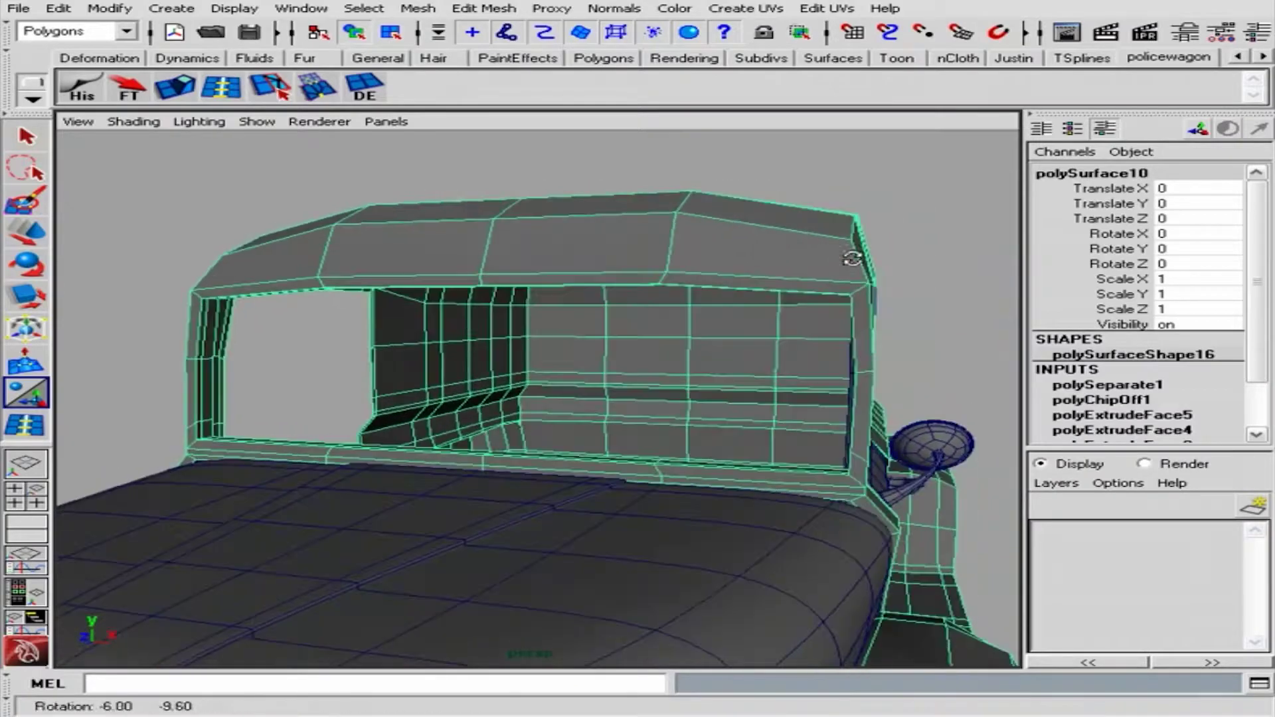
alt+right_drag(778, 272, 729, 265)
mouse_move(729, 265)
alt+mouse_down()
mouse_move(758, 339)
mouse_move(886, 342)
mouse_move(834, 326)
alt+mouse_up()
key(3)
Select the cab body and bring up the Outliner
alt+right_drag(834, 326, 643, 297)
click(643, 297)
alt+drag(643, 296, 589, 370)
mouse_move(589, 370)
alt+right_down()
mouse_move(768, 342)
mouse_move(355, 284)
mouse_move(917, 336)
mouse_move(749, 271)
mouse_move(399, 242)
alt+right_up()
click(355, 284)
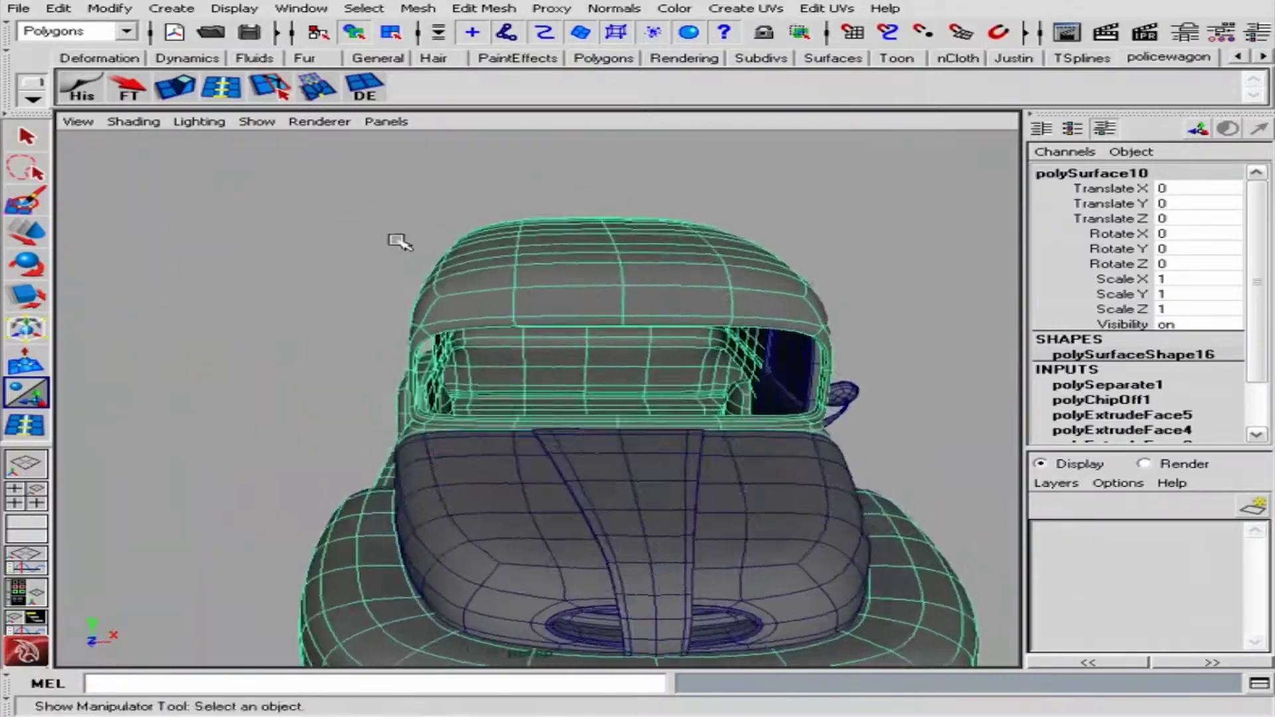
click(300, 8)
click(327, 150)
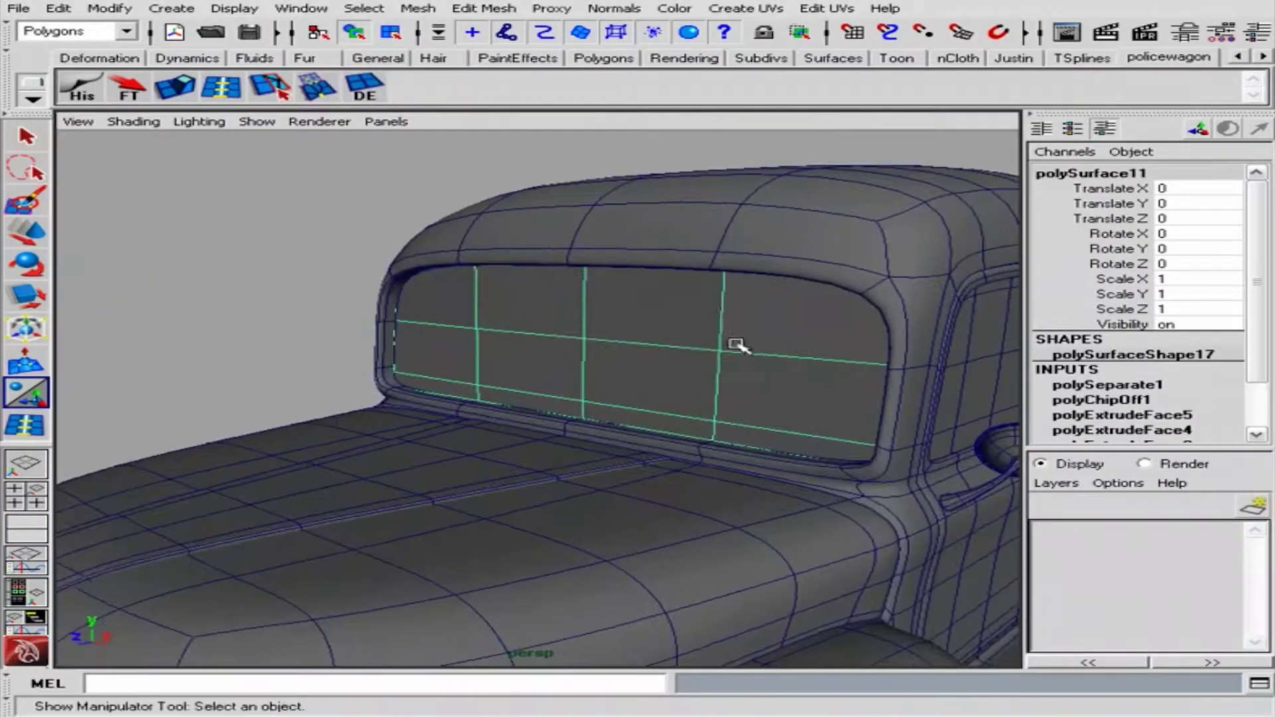
Select polySurface11 in the Outliner, close it, and extrude the glass faces
key(w)
click(110, 8)
click(136, 200)
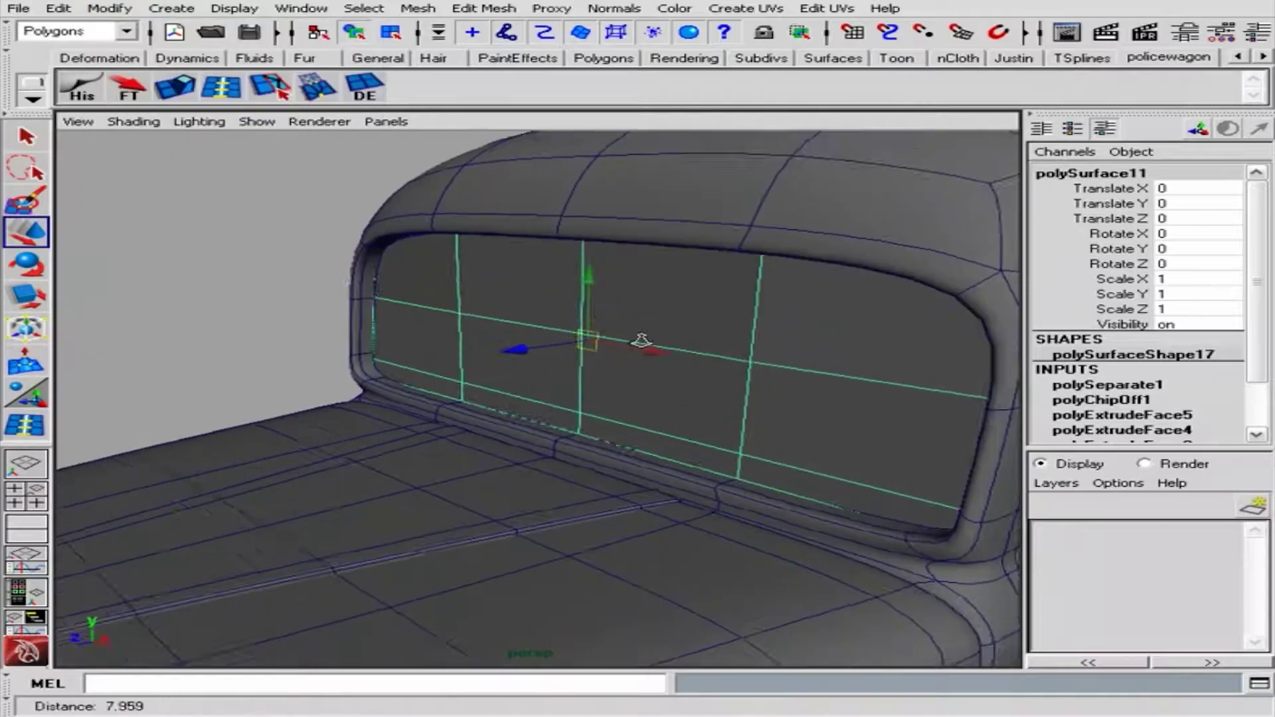
mouse_move(528, 364)
alt+mouse_down()
mouse_move(703, 322)
mouse_move(846, 327)
mouse_move(587, 291)
alt+mouse_up()
right_click(588, 291)
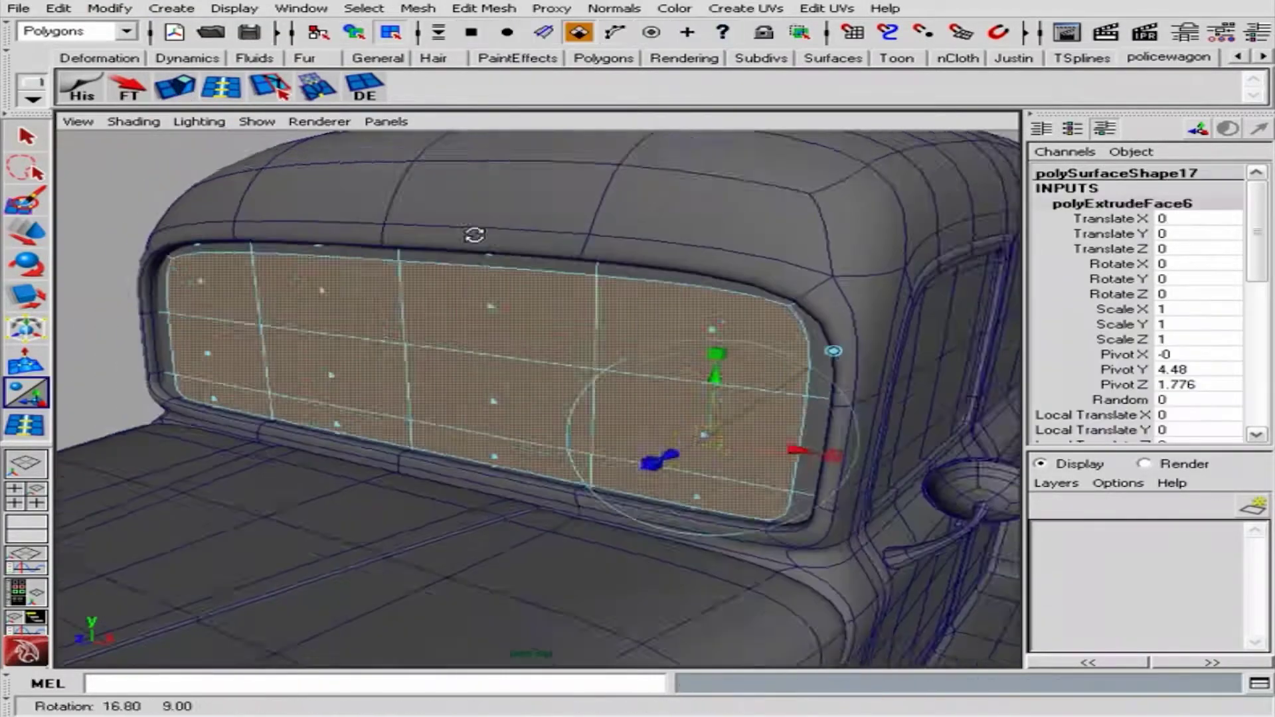
mouse_move(731, 527)
alt+mouse_down()
mouse_move(798, 439)
mouse_move(924, 406)
alt+mouse_up()
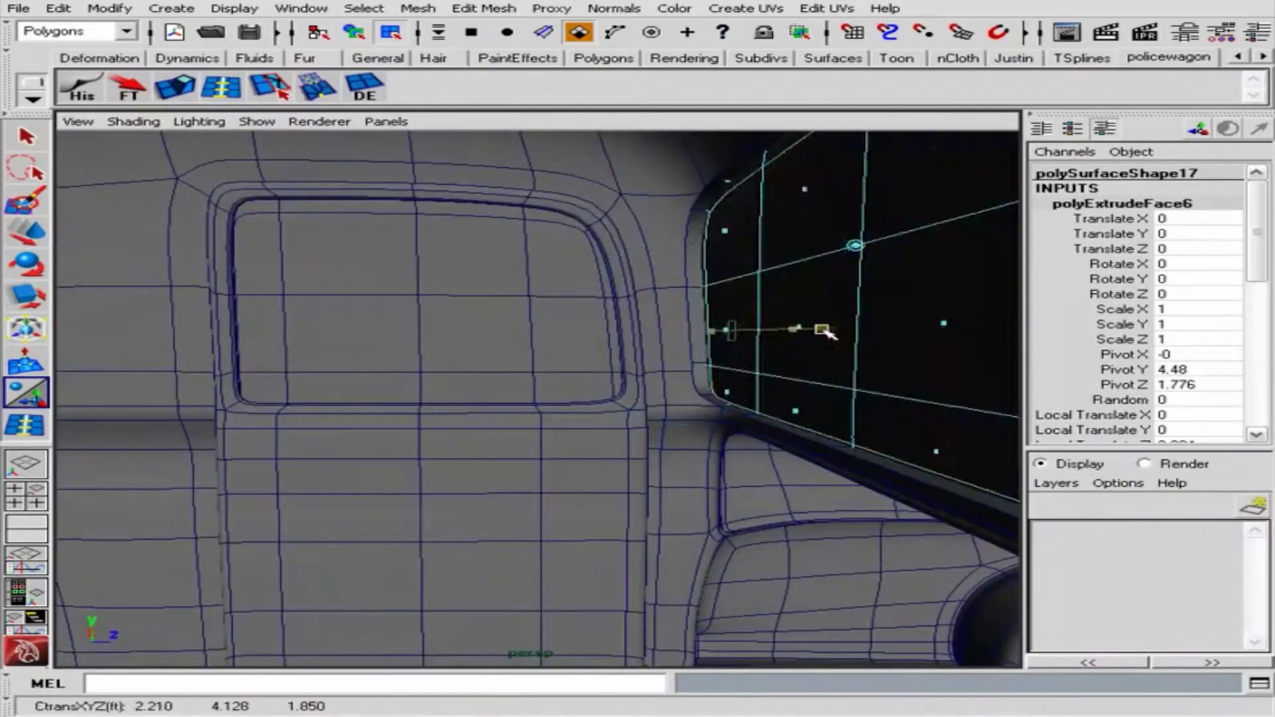
key(F8)
Undo the glass face extrusion and select the cab body instead
mouse_move(578, 209)
alt+mouse_down()
mouse_move(588, 216)
mouse_move(575, 256)
mouse_move(760, 270)
mouse_move(550, 255)
alt+mouse_up()
key(ctrl+z)
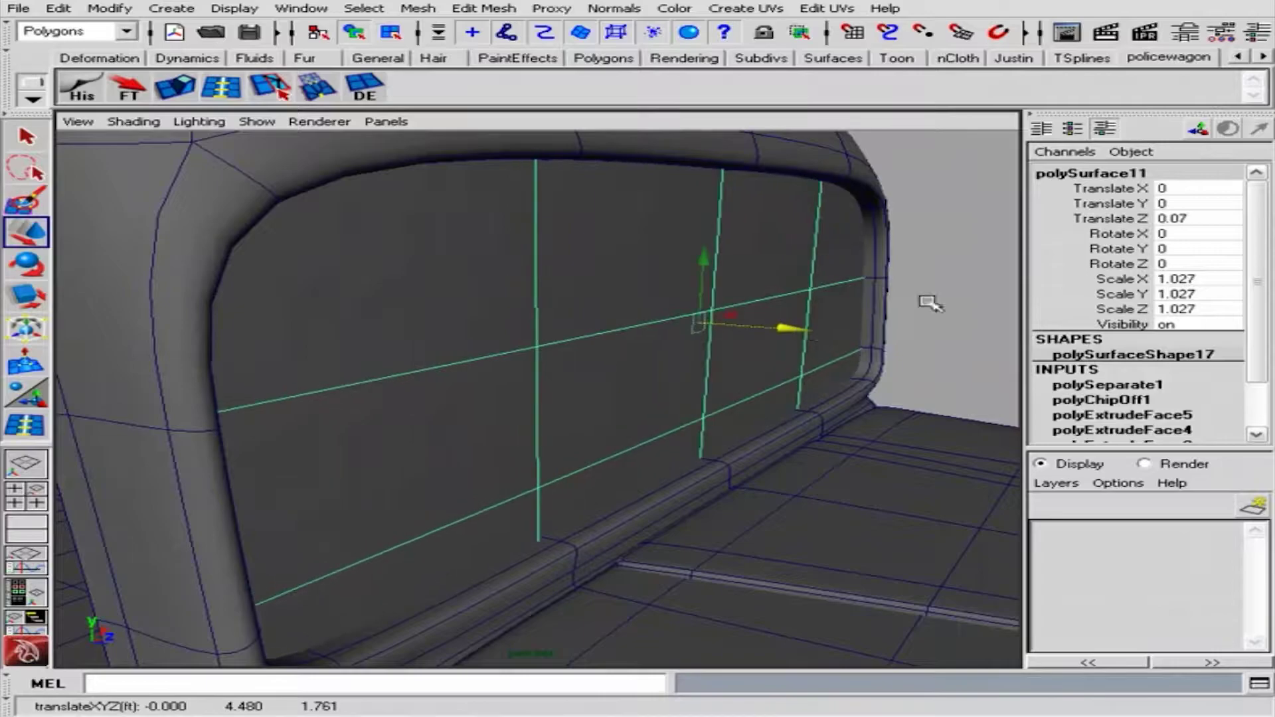
mouse_move(930, 304)
alt+mouse_down()
mouse_move(489, 330)
mouse_move(746, 279)
mouse_move(563, 279)
alt+mouse_up()
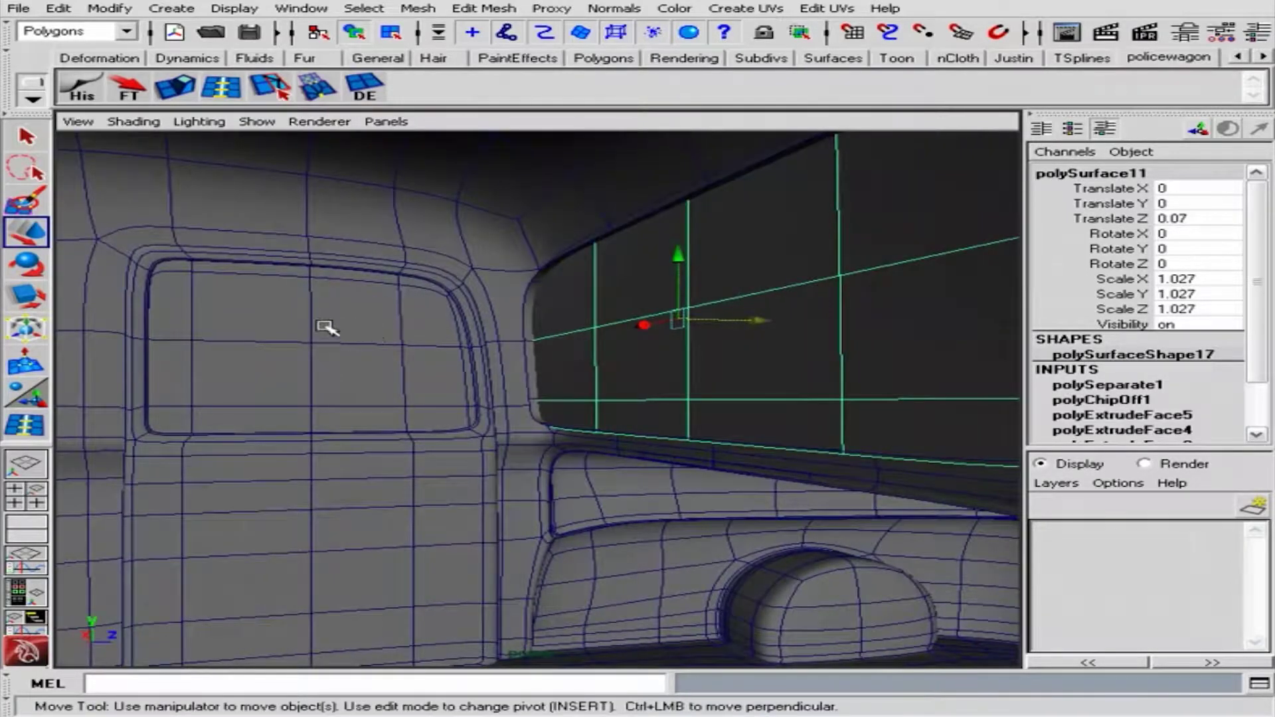
mouse_move(358, 366)
alt+mouse_down()
mouse_move(447, 251)
mouse_move(381, 276)
mouse_move(568, 332)
mouse_move(592, 302)
mouse_move(239, 301)
mouse_move(723, 307)
mouse_move(443, 313)
mouse_move(521, 176)
mouse_move(401, 213)
mouse_move(475, 254)
alt+mouse_up()
click(521, 176)
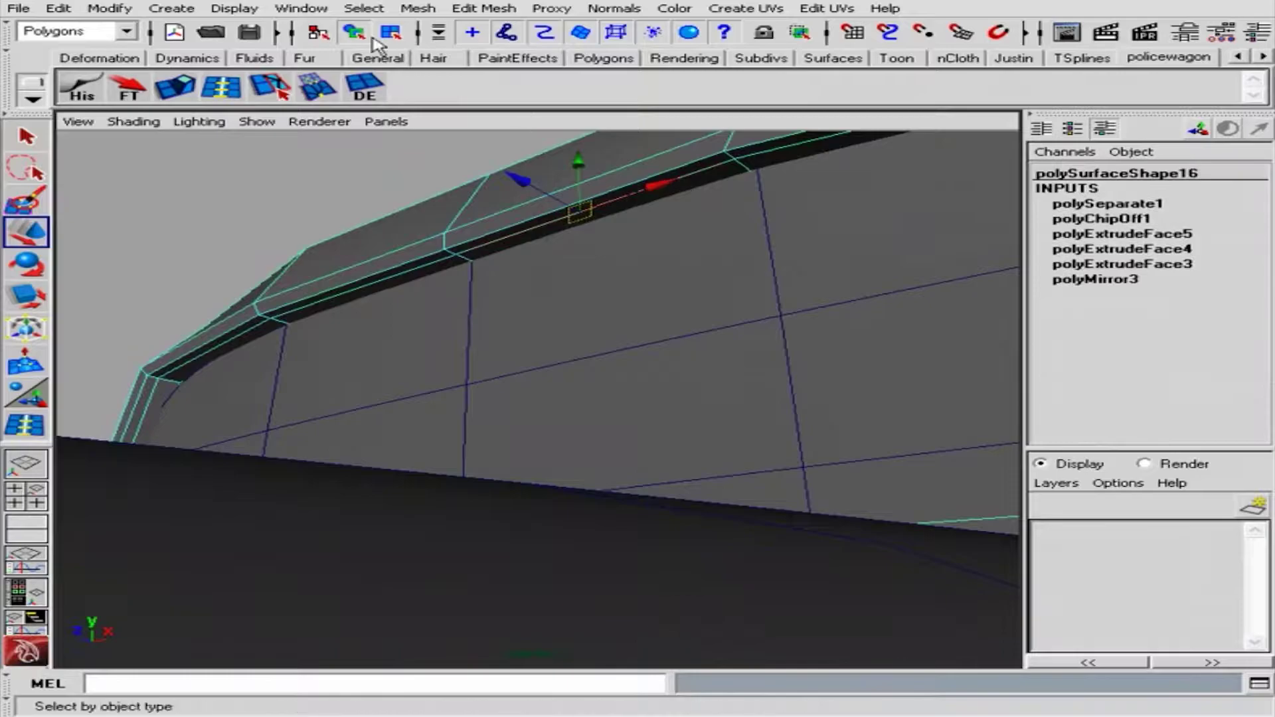
Switch the selection mode to edge loops, then clear the selection
click(363, 8)
click(428, 136)
mouse_move(427, 137)
alt+mouse_down()
mouse_move(638, 279)
mouse_move(428, 476)
alt+mouse_up()
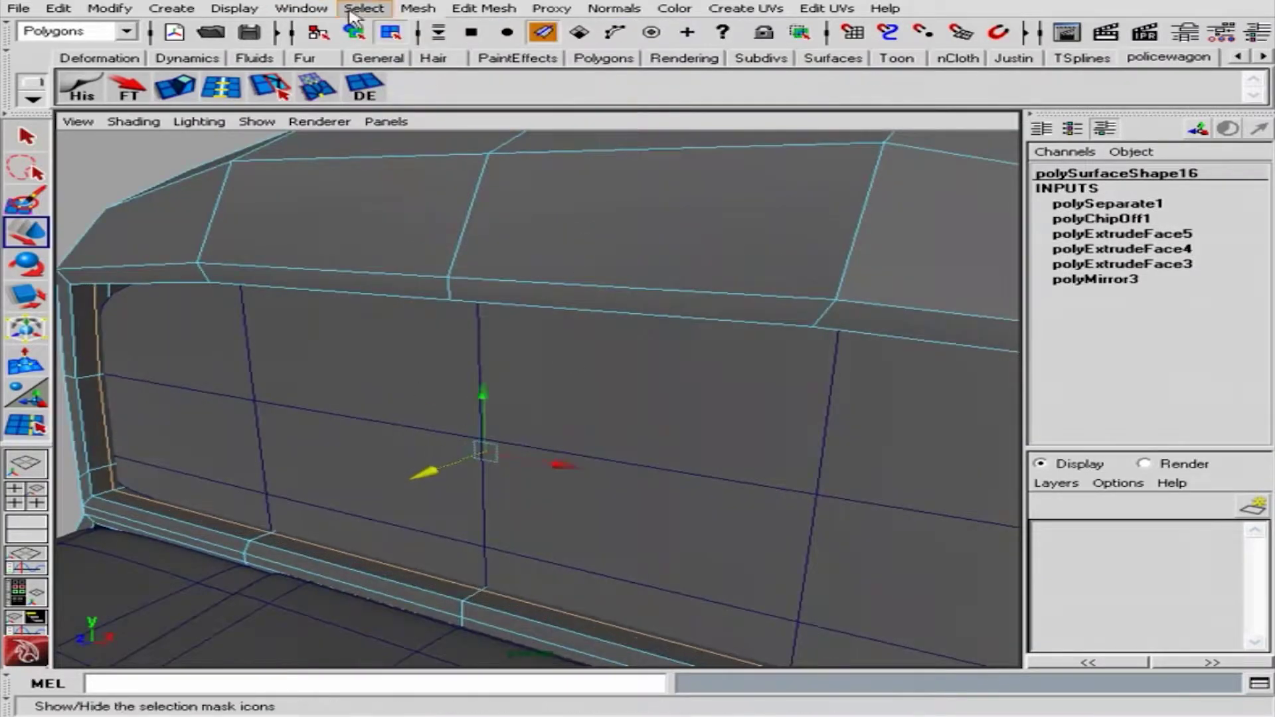
mouse_move(265, 146)
alt+mouse_down()
mouse_move(166, 199)
mouse_move(588, 293)
alt+mouse_up()
click(166, 199)
Turn off Wireframe on Shaded in the viewport Shading menu
click(133, 121)
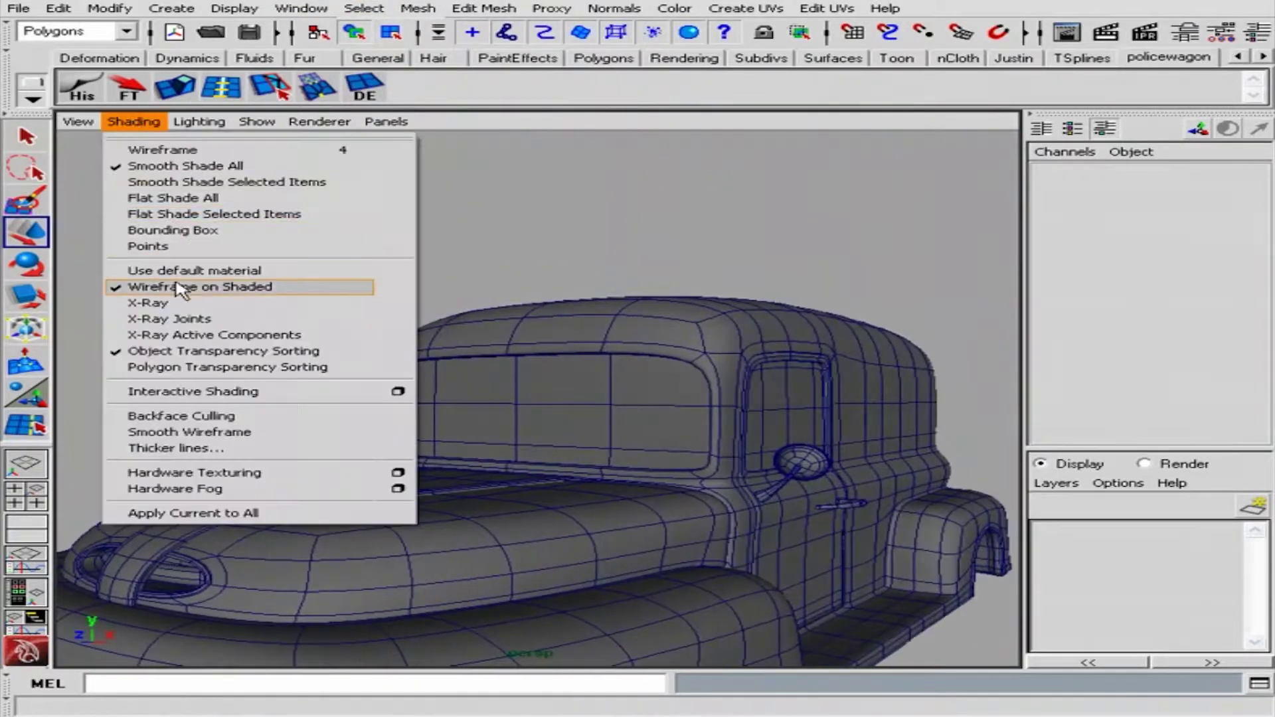
click(185, 285)
alt+drag(186, 285, 544, 317)
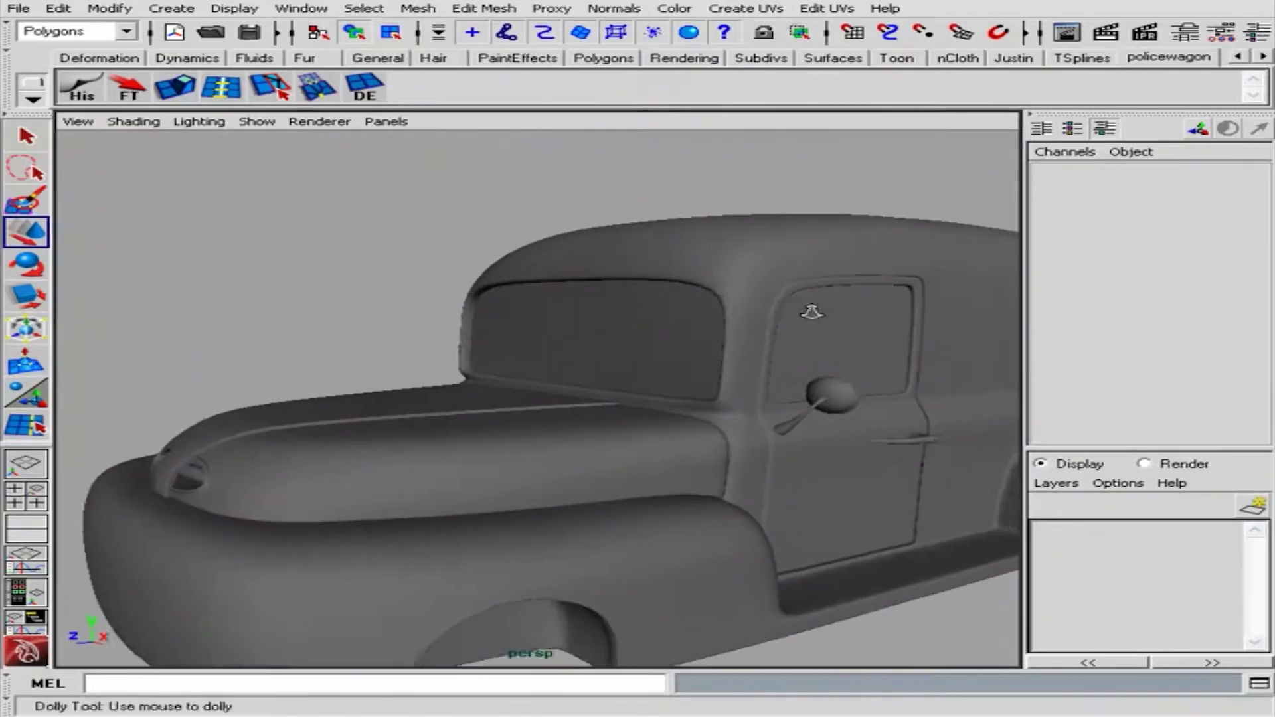
alt+drag(811, 311, 968, 284)
alt+right_drag(967, 284, 990, 336)
alt+drag(991, 336, 746, 370)
Frame the rear window glass, hide it with Ctrl+H, and select the cab body
key(w)
click(746, 370)
key(f)
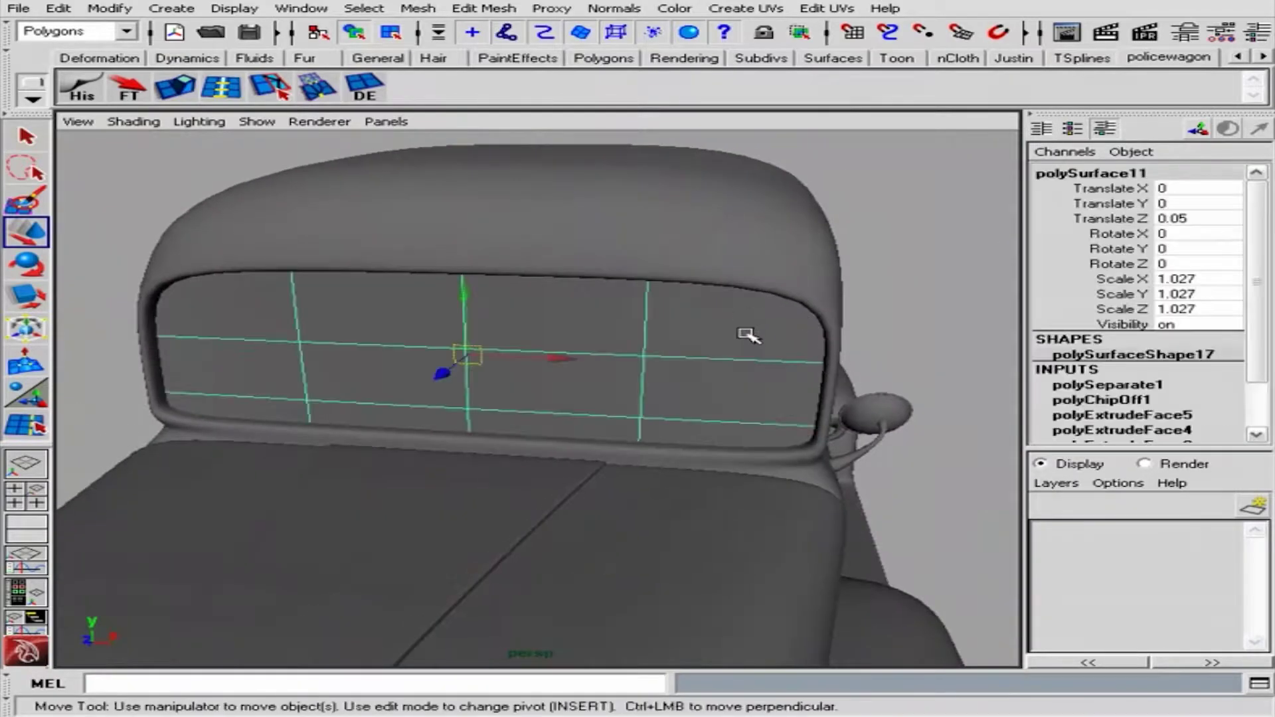
key(ctrl+h)
click(740, 262)
mouse_move(740, 262)
alt+mouse_down()
mouse_move(684, 390)
mouse_move(485, 356)
mouse_move(778, 349)
alt+mouse_up()
alt+right_drag(777, 349, 580, 350)
alt+drag(580, 351, 821, 533)
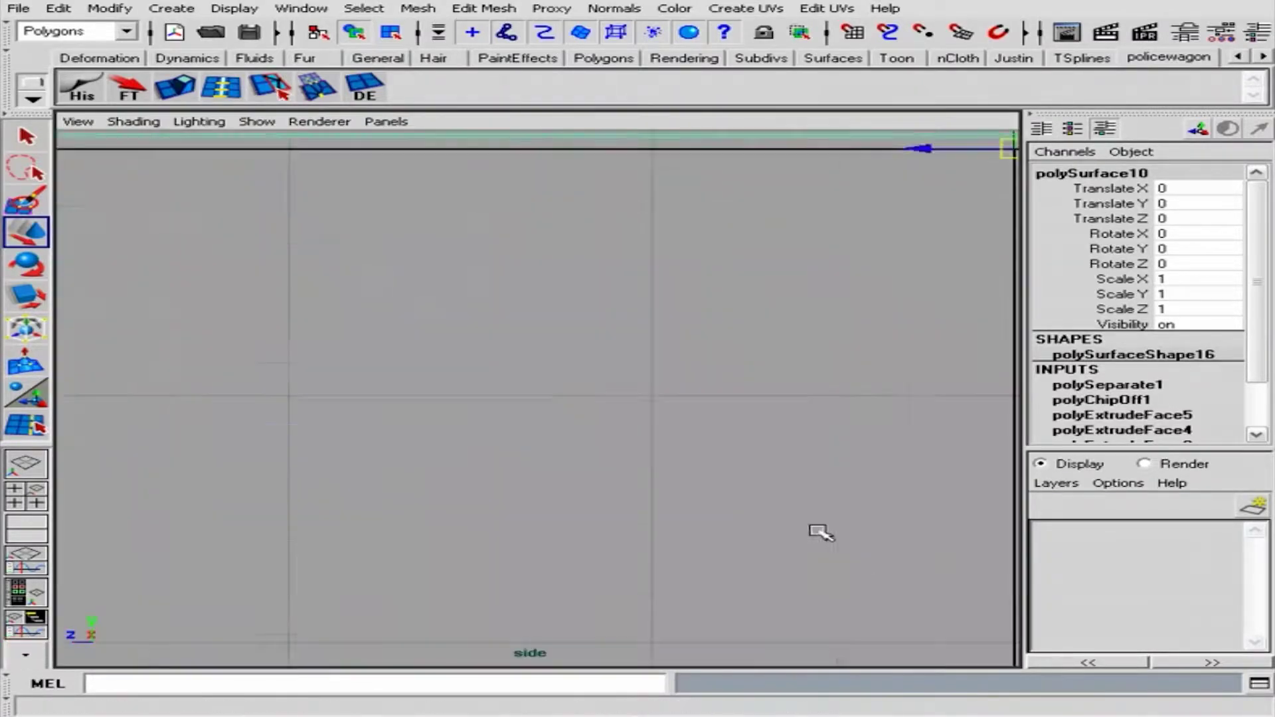
Orbit inside the cab to examine the window top edge, seat and sill
alt+drag(586, 584, 612, 361)
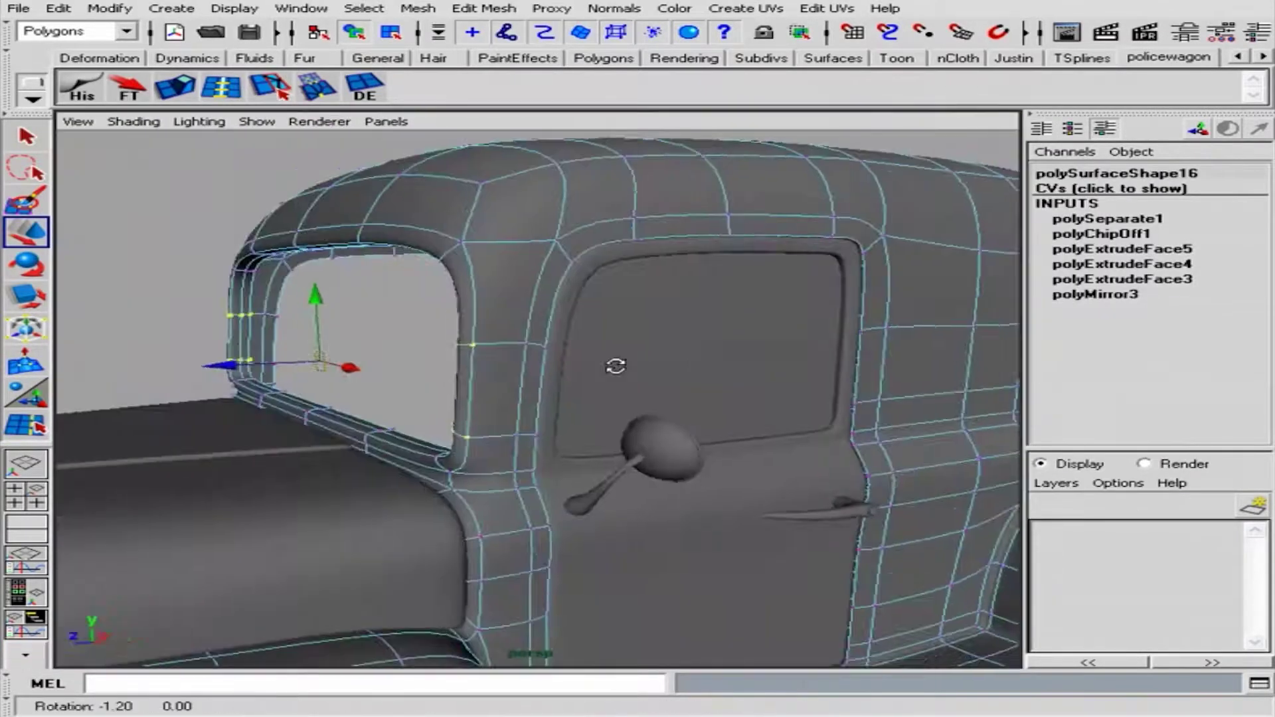
alt+middle_drag(612, 361, 830, 399)
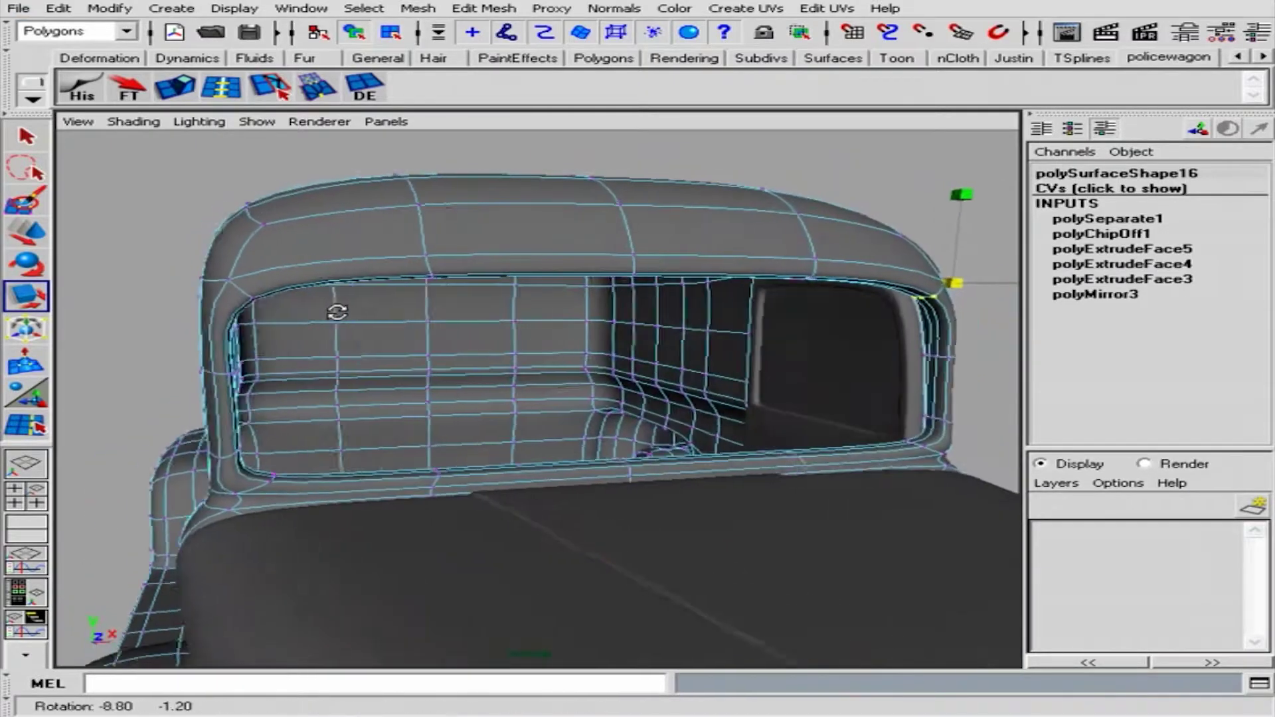
mouse_move(245, 320)
alt+mouse_down()
mouse_move(601, 432)
mouse_move(625, 275)
alt+mouse_up()
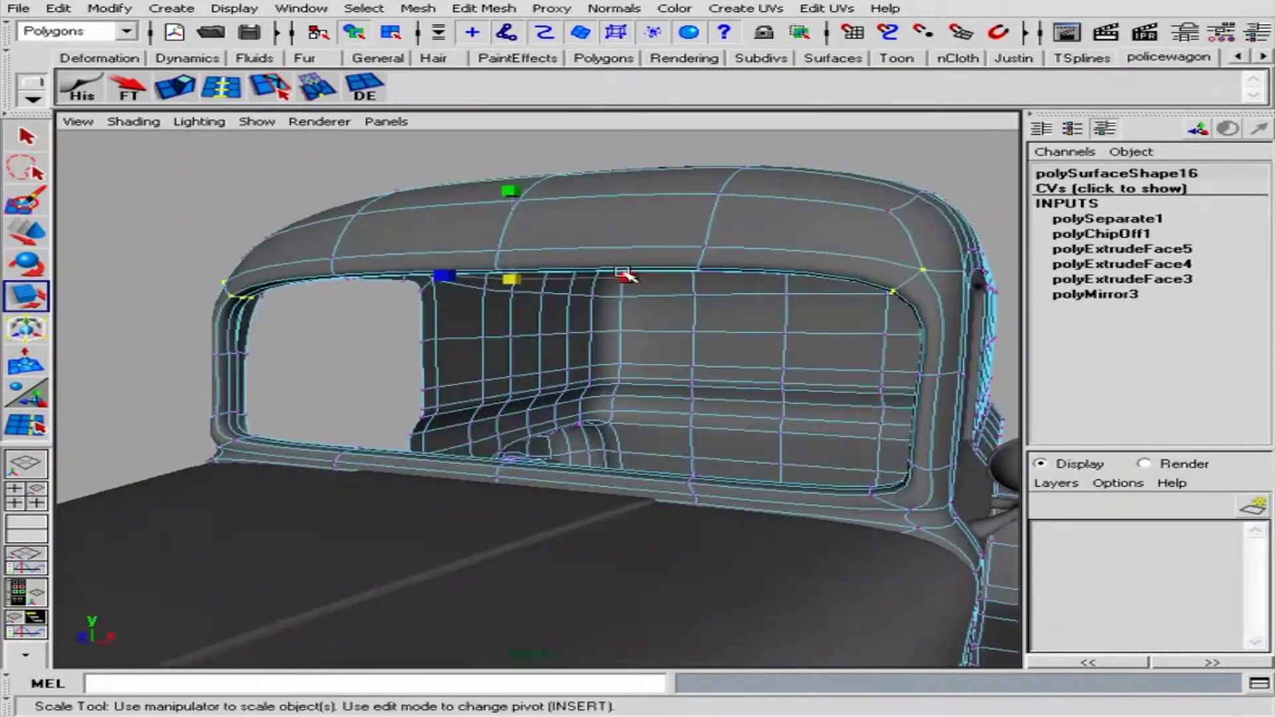
alt+right_drag(722, 276, 780, 353)
alt+drag(780, 353, 814, 336)
mouse_move(814, 336)
alt+right_down()
mouse_move(618, 240)
mouse_move(620, 262)
alt+right_up()
mouse_move(620, 262)
alt+mouse_down()
mouse_move(660, 242)
mouse_move(840, 347)
mouse_move(833, 321)
mouse_move(731, 312)
mouse_move(803, 319)
alt+mouse_up()
alt+right_drag(803, 319, 857, 323)
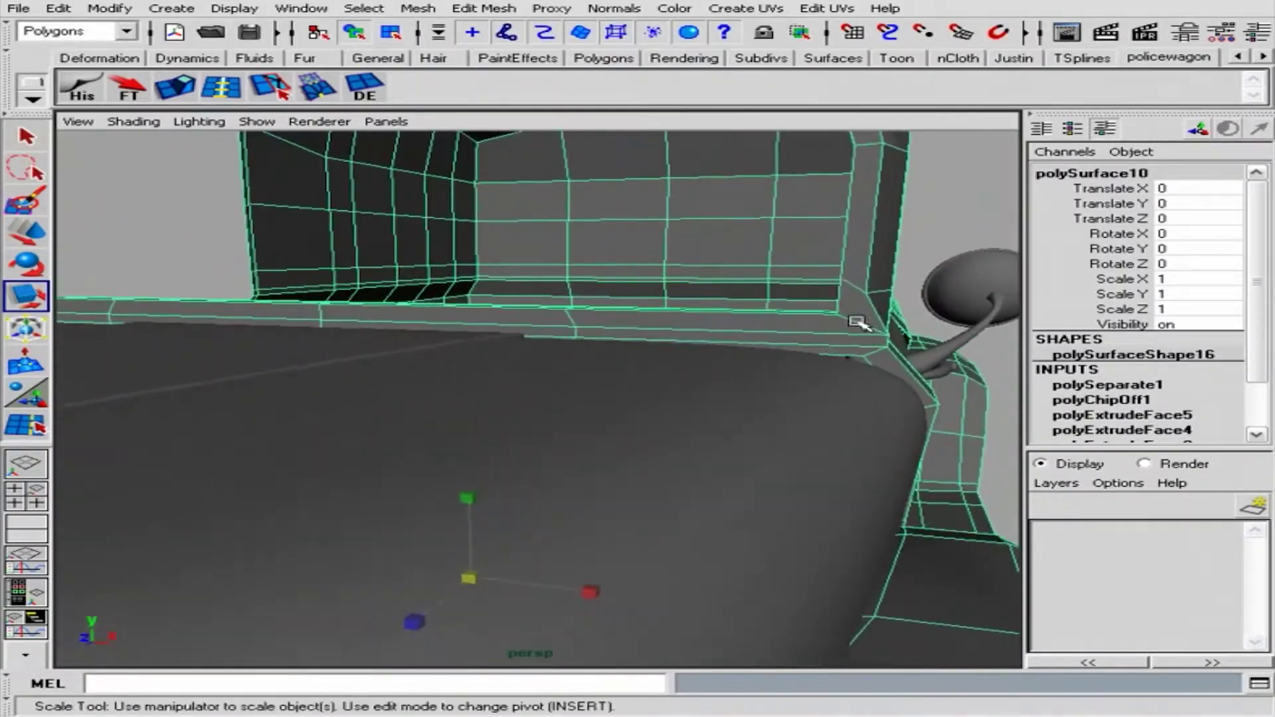
mouse_move(831, 348)
alt+mouse_down()
mouse_move(731, 373)
mouse_move(817, 384)
mouse_move(784, 356)
alt+mouse_up()
Select the cab body, undo a stray selection, and start an edge cut across the sill
click(784, 356)
alt+right_drag(783, 357, 727, 443)
mouse_move(727, 443)
alt+mouse_down()
mouse_move(734, 456)
mouse_move(755, 432)
alt+mouse_up()
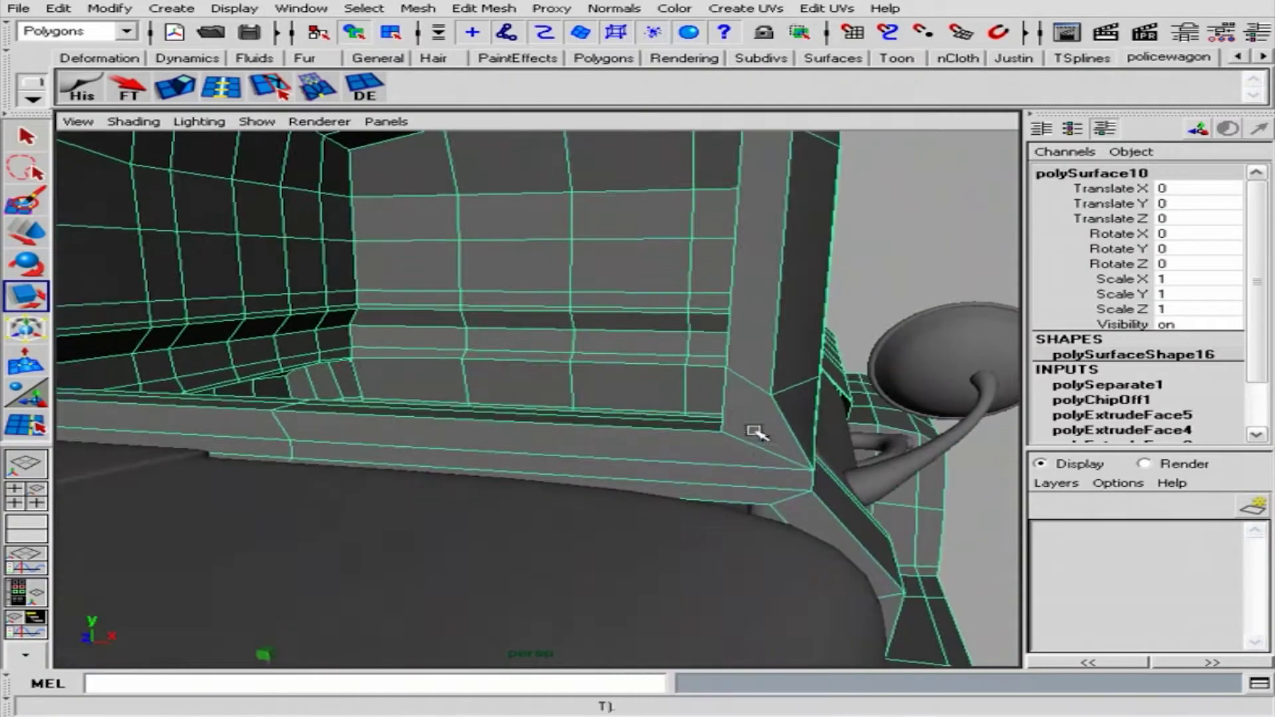
alt+drag(465, 299, 661, 490)
key(ctrl+z)
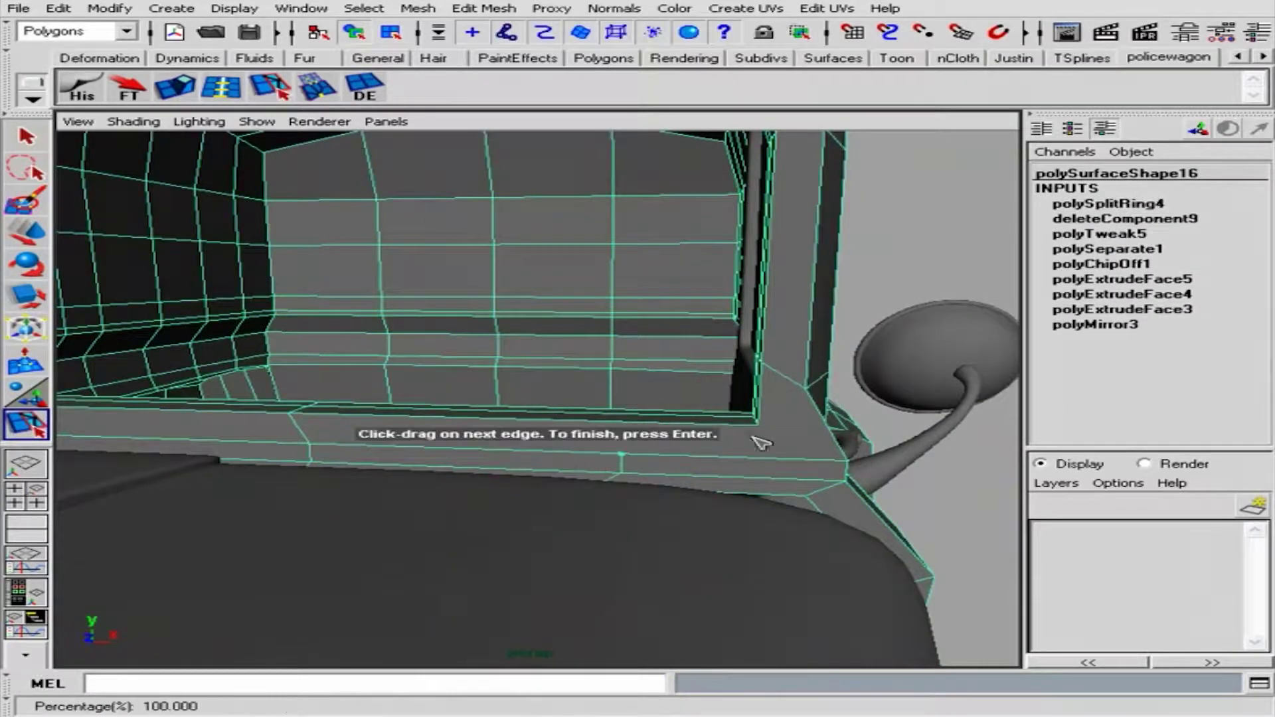
key(y)
mouse_move(512, 223)
alt+mouse_down()
mouse_move(632, 379)
mouse_move(664, 451)
alt+mouse_up()
click(697, 458)
Finish the edge cut and pick a vertex on the cab body
key(r)
alt+drag(710, 369, 661, 356)
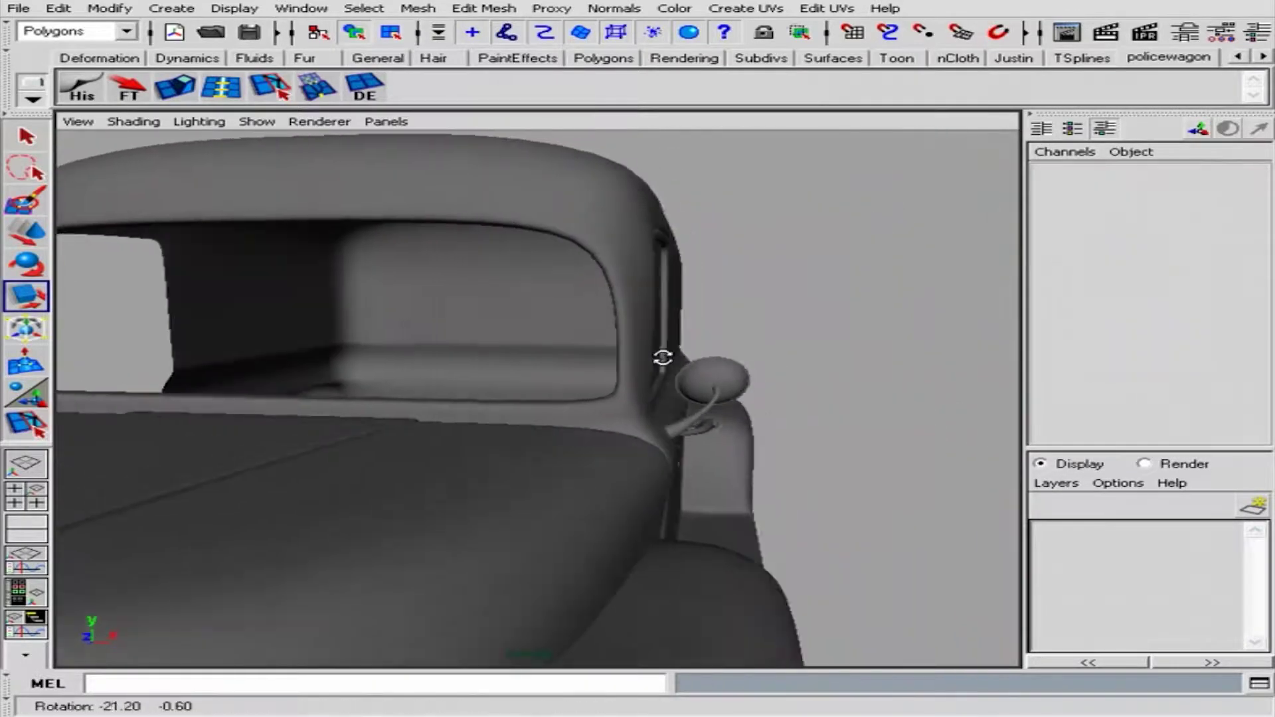
mouse_move(660, 356)
alt+right_down()
mouse_move(393, 387)
mouse_move(761, 441)
mouse_move(664, 449)
alt+right_up()
click(761, 441)
click(806, 456)
Slide the selected vertex along X with the Move tool, then leave vertex mode
alt+drag(874, 430, 670, 530)
key(w)
mouse_move(530, 515)
alt+mouse_down()
mouse_move(706, 436)
mouse_move(720, 521)
alt+mouse_up()
alt+middle_drag(720, 521, 689, 502)
alt+drag(689, 501, 900, 259)
mouse_move(675, 257)
mouse_down()
mouse_move(698, 257)
mouse_move(757, 504)
mouse_up()
mouse_move(658, 288)
mouse_down()
mouse_move(731, 332)
mouse_move(370, 365)
mouse_move(679, 433)
mouse_move(760, 427)
mouse_move(661, 478)
mouse_up()
key(F8)
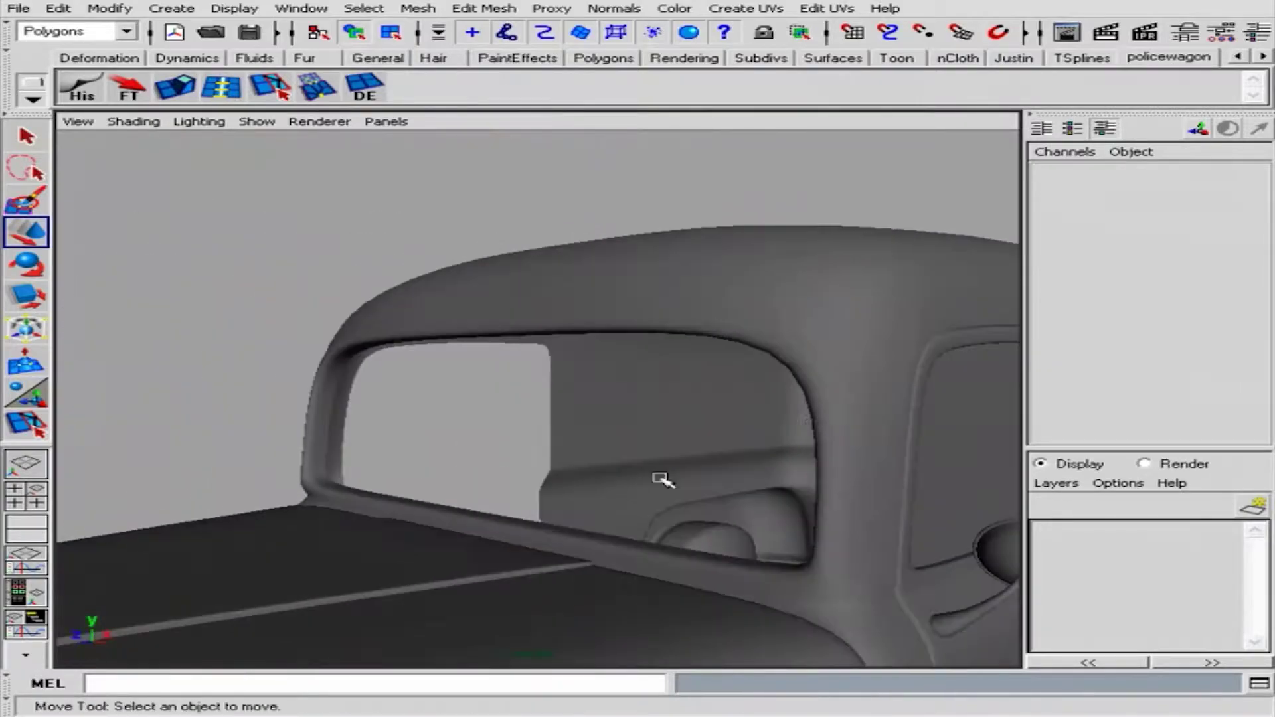
Review the cab side and rear window from several angles, selecting and clearing the car
alt+right_drag(660, 478, 799, 462)
alt+drag(800, 461, 672, 461)
click(671, 461)
mouse_move(672, 461)
alt+right_down()
mouse_move(513, 569)
mouse_move(239, 356)
alt+right_up()
click(239, 356)
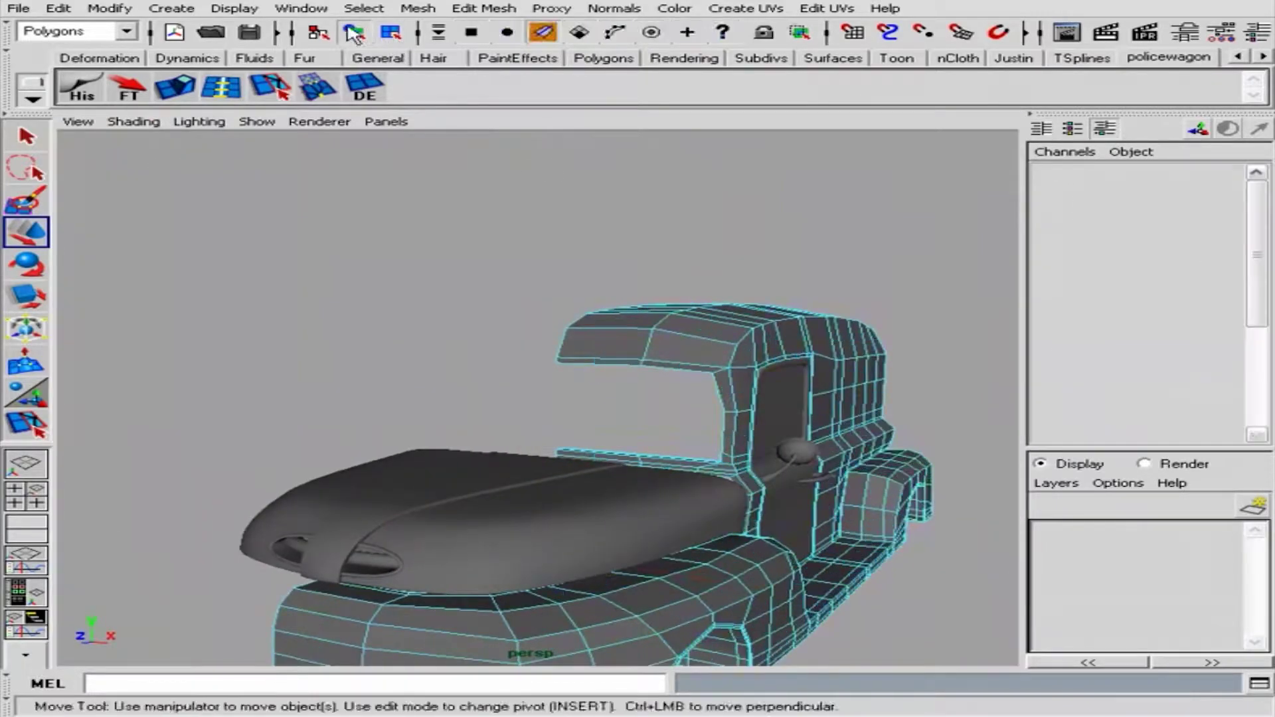
click(726, 256)
alt+drag(726, 257, 806, 361)
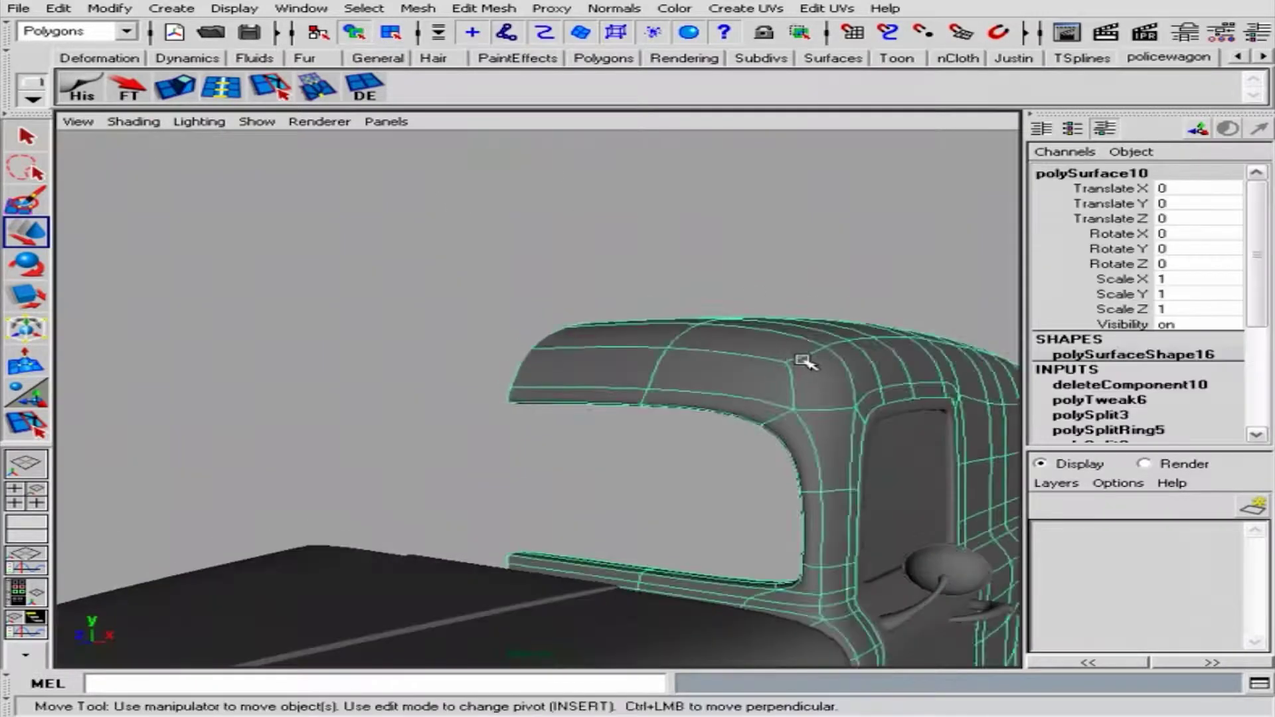
click(805, 362)
Close in on the cab door, select the cab body, and view the whole car
alt+right_drag(806, 361, 649, 342)
alt+drag(649, 342, 698, 348)
alt+drag(563, 367, 646, 447)
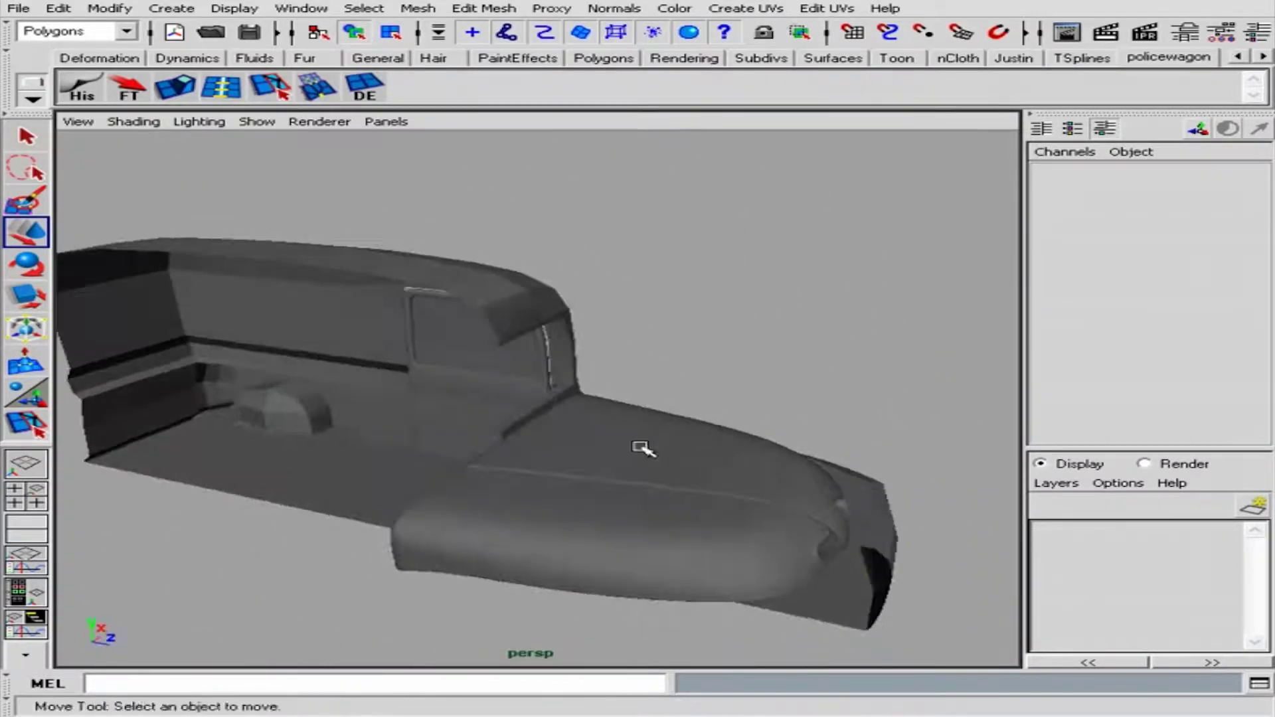
alt+right_drag(646, 447, 843, 370)
click(727, 323)
mouse_move(724, 405)
alt+mouse_down()
mouse_move(503, 434)
mouse_move(805, 407)
mouse_move(692, 358)
alt+mouse_up()
mouse_move(692, 359)
alt+right_down()
mouse_move(210, 293)
mouse_move(735, 515)
alt+right_up()
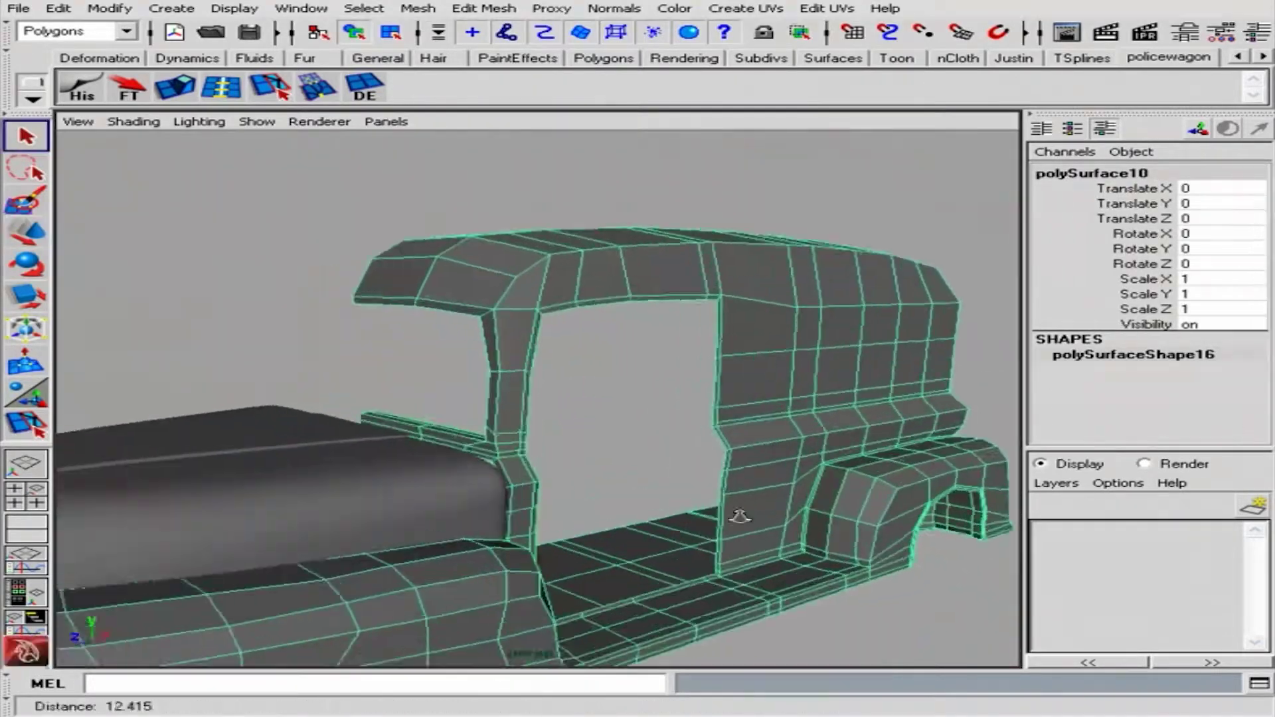
Orbit in on the cab floor border edge beside the door opening and wheel well
key(q)
mouse_move(734, 516)
alt+mouse_down()
mouse_move(365, 399)
mouse_move(726, 399)
mouse_move(656, 473)
mouse_move(632, 300)
alt+mouse_up()
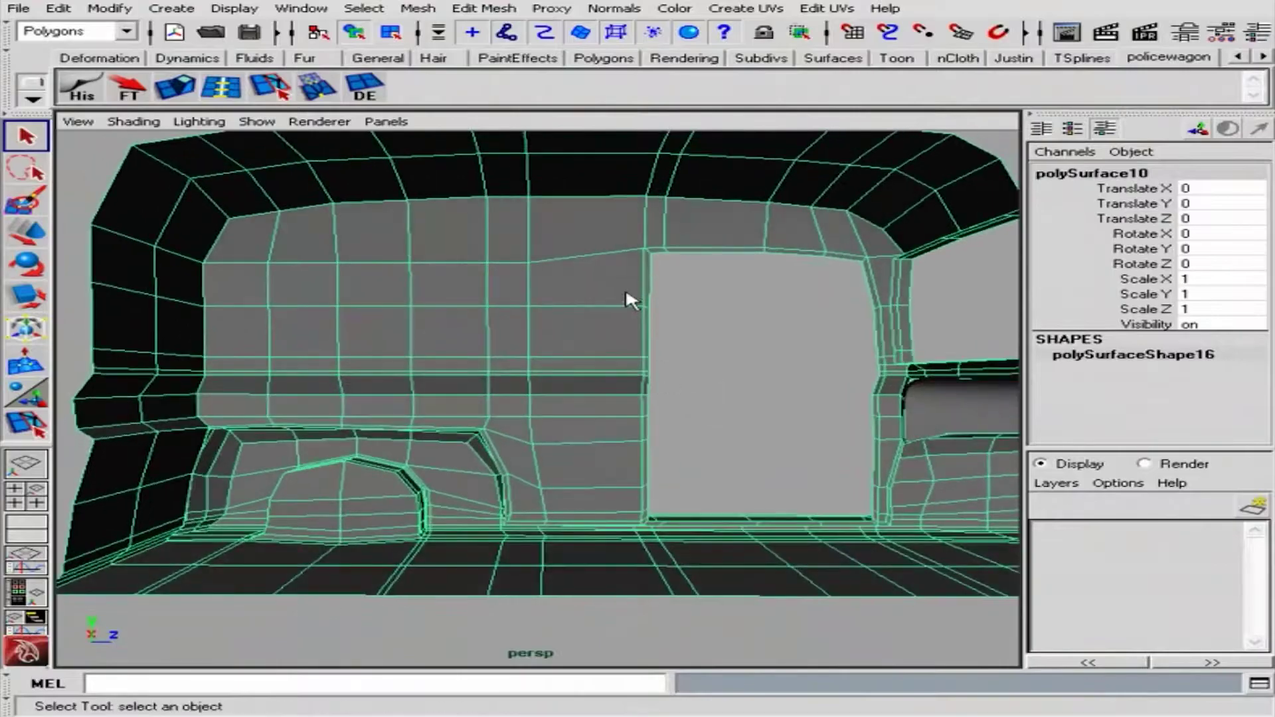
mouse_move(712, 460)
alt+mouse_down()
mouse_move(584, 336)
mouse_move(650, 313)
mouse_move(700, 428)
mouse_move(623, 395)
alt+mouse_up()
mouse_move(622, 395)
alt+right_down()
mouse_move(674, 430)
mouse_move(891, 507)
alt+right_up()
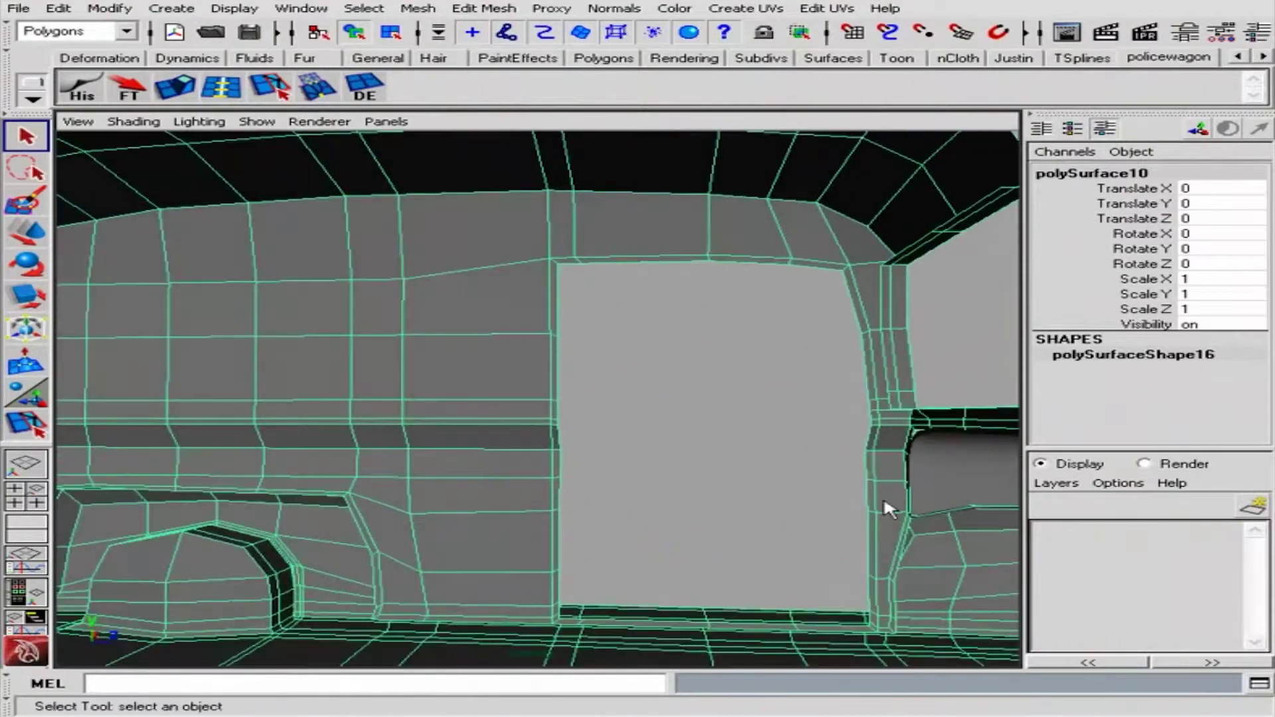
alt+drag(891, 506, 890, 296)
alt+right_drag(890, 296, 851, 479)
mouse_move(851, 478)
alt+mouse_down()
mouse_move(669, 485)
mouse_move(521, 461)
mouse_move(684, 405)
mouse_move(754, 419)
mouse_move(740, 296)
mouse_move(747, 417)
alt+mouse_up()
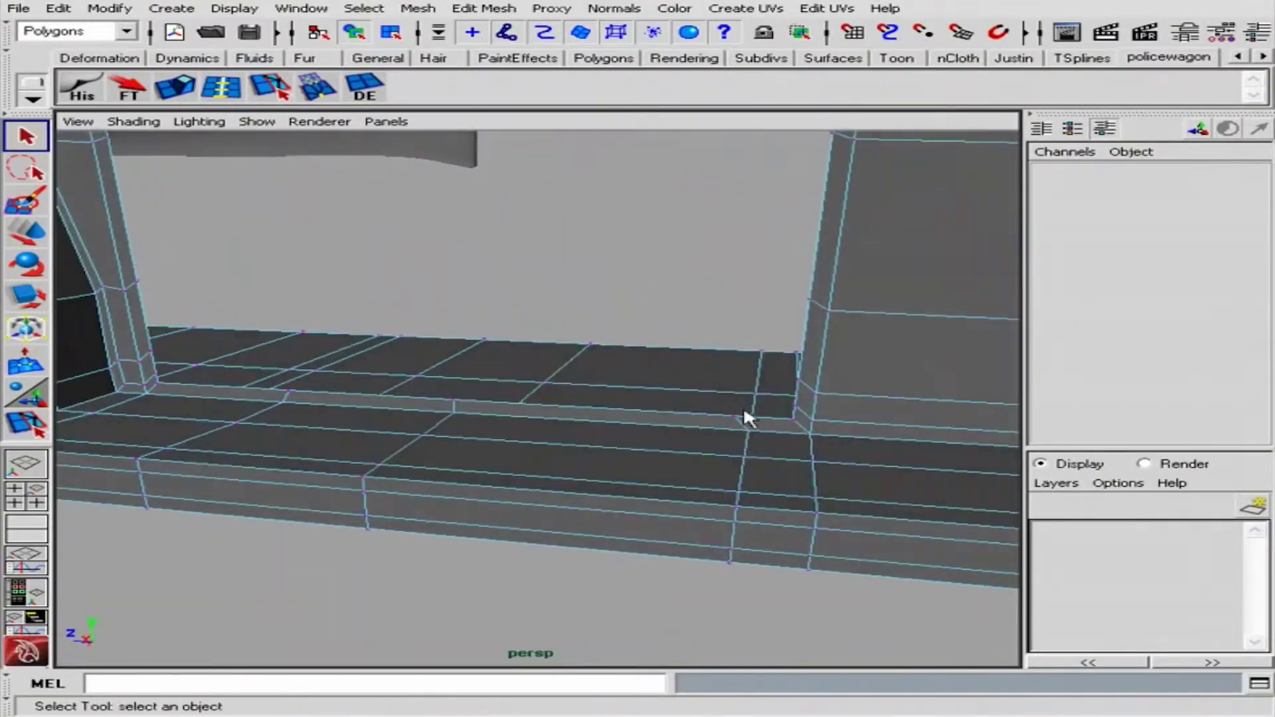
right_drag(725, 416, 731, 461)
mouse_move(731, 461)
alt+mouse_down()
mouse_move(527, 432)
mouse_move(734, 465)
alt+mouse_up()
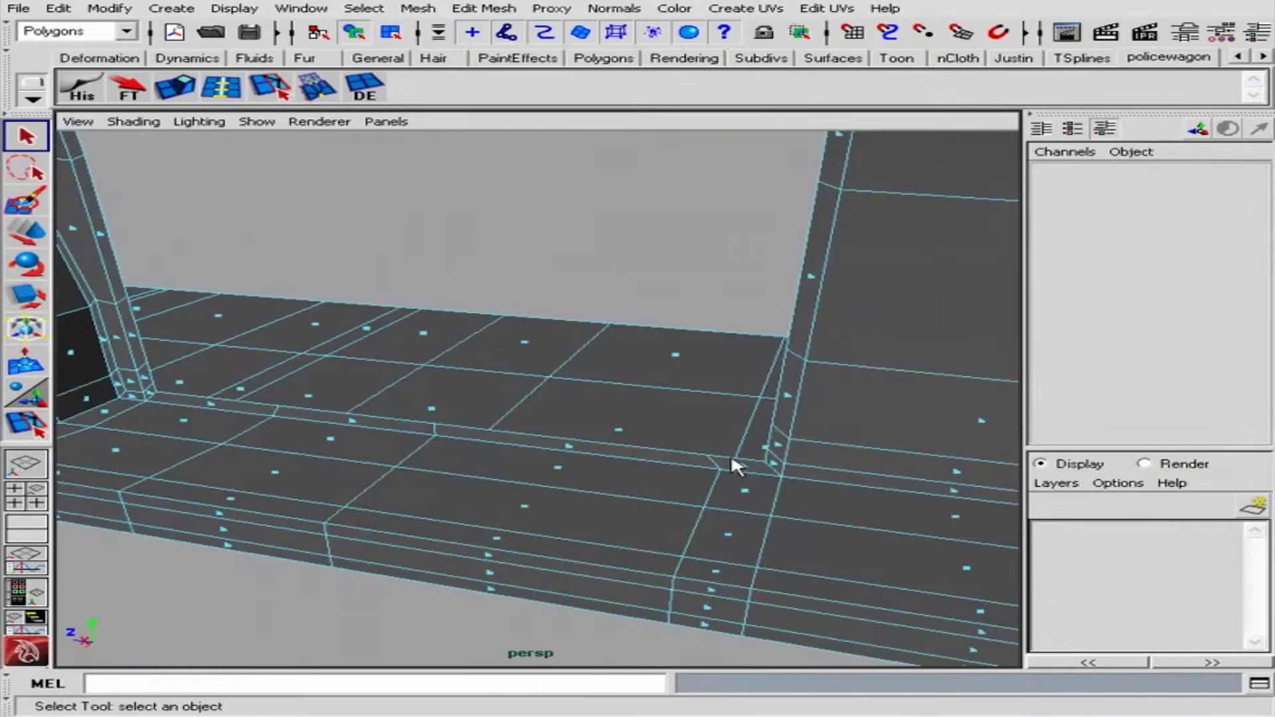
mouse_move(251, 404)
alt+mouse_down()
mouse_move(495, 425)
mouse_move(795, 353)
alt+mouse_up()
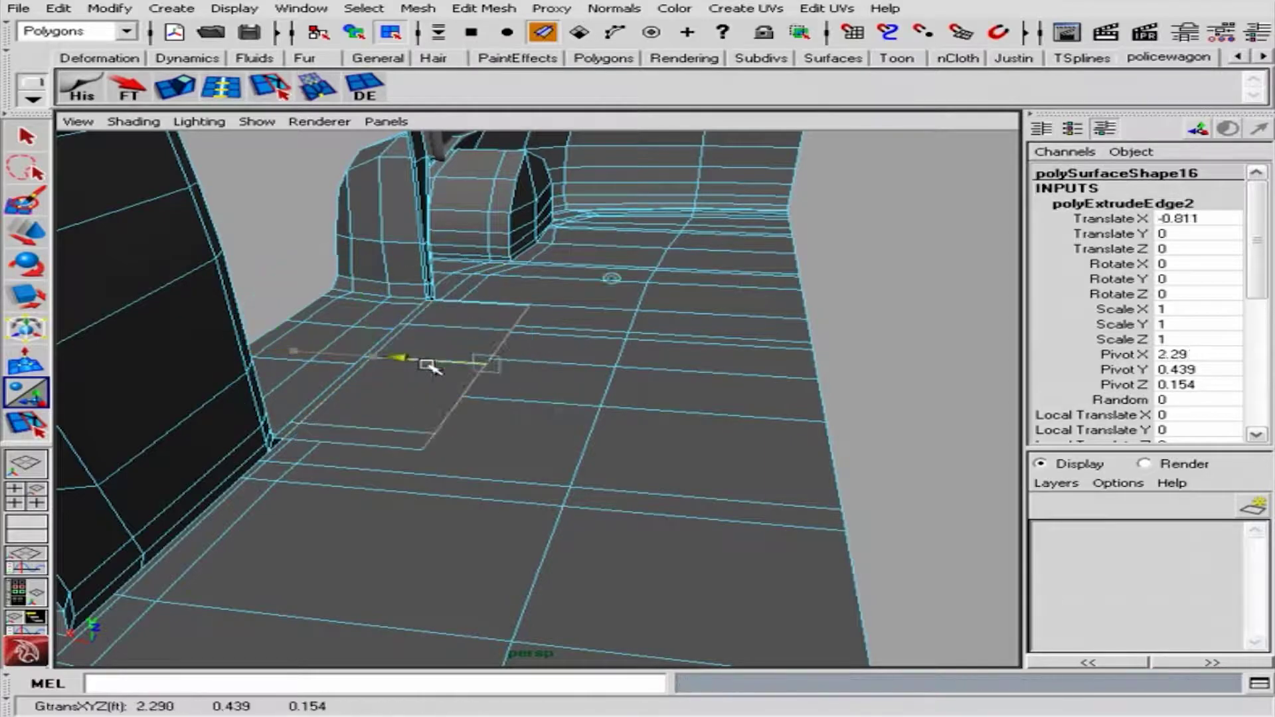
Select the body and frame the upper door-frame corner edge
right_drag(911, 391, 811, 390)
mouse_move(811, 390)
alt+mouse_down()
mouse_move(939, 501)
mouse_move(882, 432)
alt+mouse_up()
alt+drag(890, 543, 840, 525)
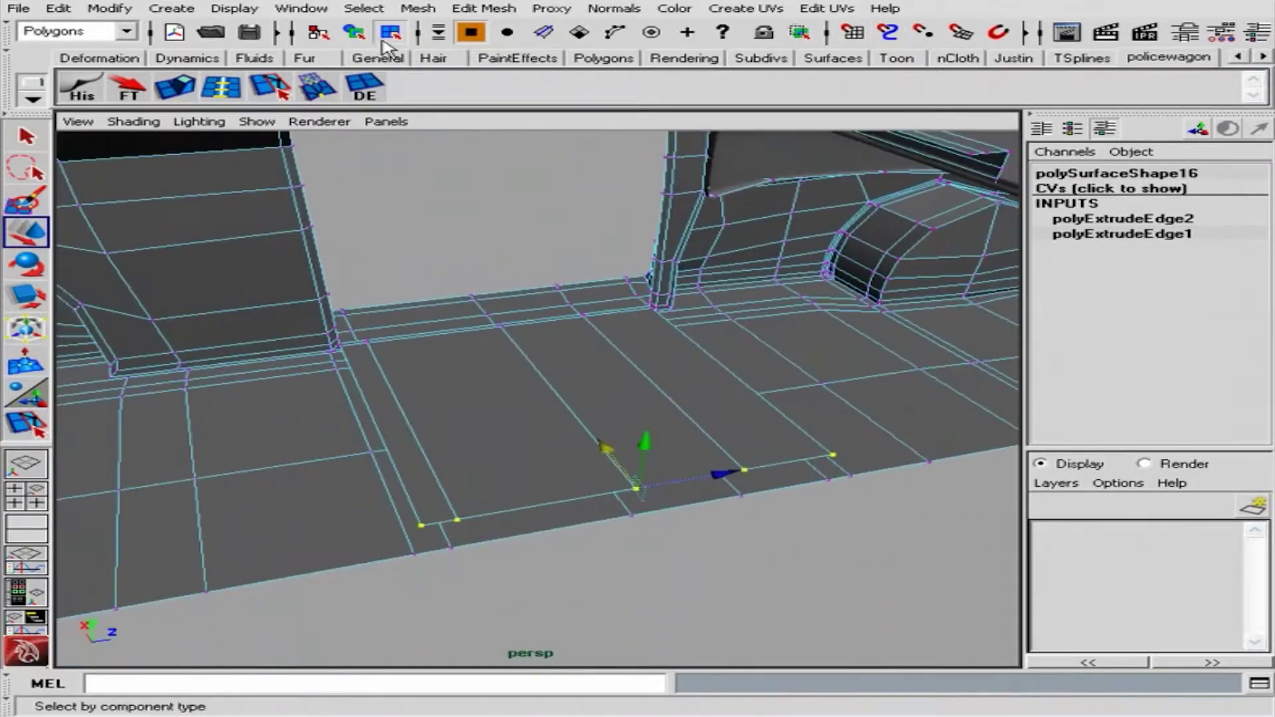
click(354, 31)
key(3)
mouse_move(612, 388)
alt+mouse_down()
mouse_move(674, 385)
mouse_move(620, 285)
mouse_move(632, 421)
alt+mouse_up()
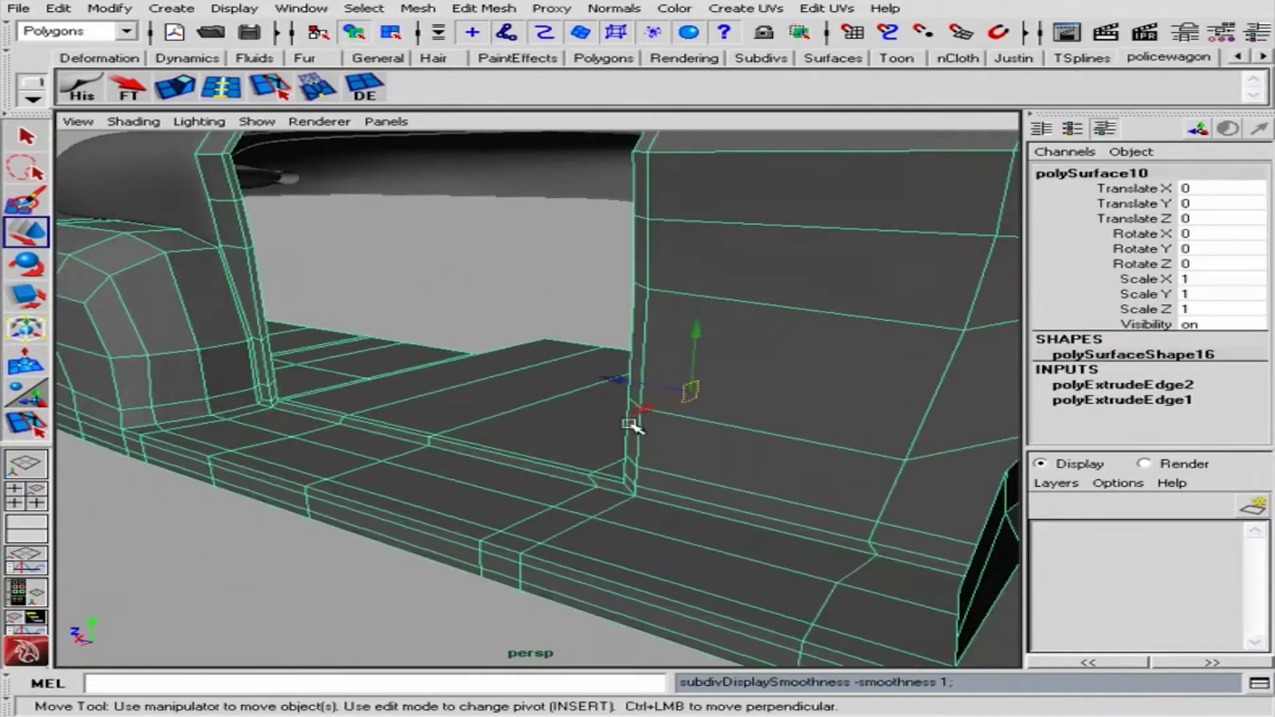
alt+right_drag(632, 421, 684, 405)
mouse_move(684, 405)
alt+mouse_down()
mouse_move(734, 395)
mouse_move(478, 379)
mouse_move(655, 456)
alt+mouse_up()
Extrude the door-frame corner edges, pulling them out and up into a trim strip
key(ctrl+e)
drag(540, 503, 471, 473)
alt+drag(655, 437, 531, 415)
drag(532, 416, 537, 408)
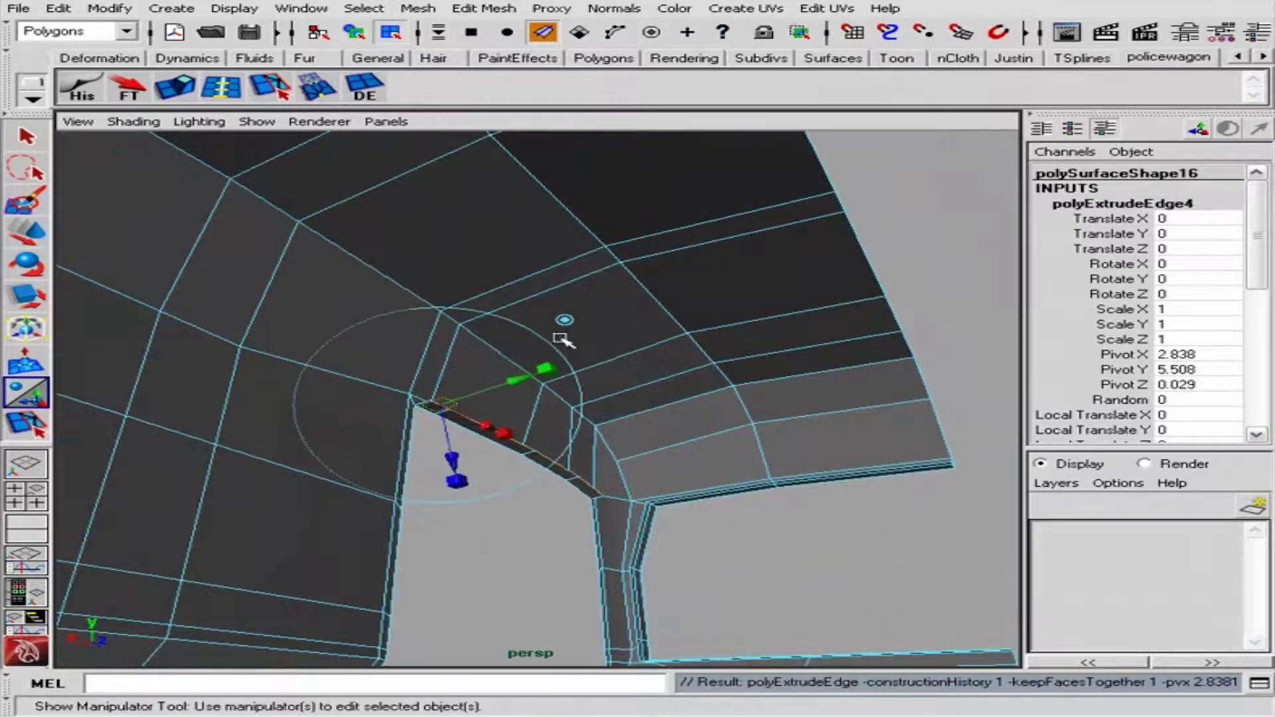
mouse_move(560, 460)
mouse_down()
mouse_move(656, 394)
mouse_move(653, 362)
mouse_up()
mouse_move(653, 362)
mouse_down()
mouse_move(657, 347)
mouse_move(706, 407)
mouse_move(888, 359)
mouse_up()
right_drag(857, 339, 940, 313)
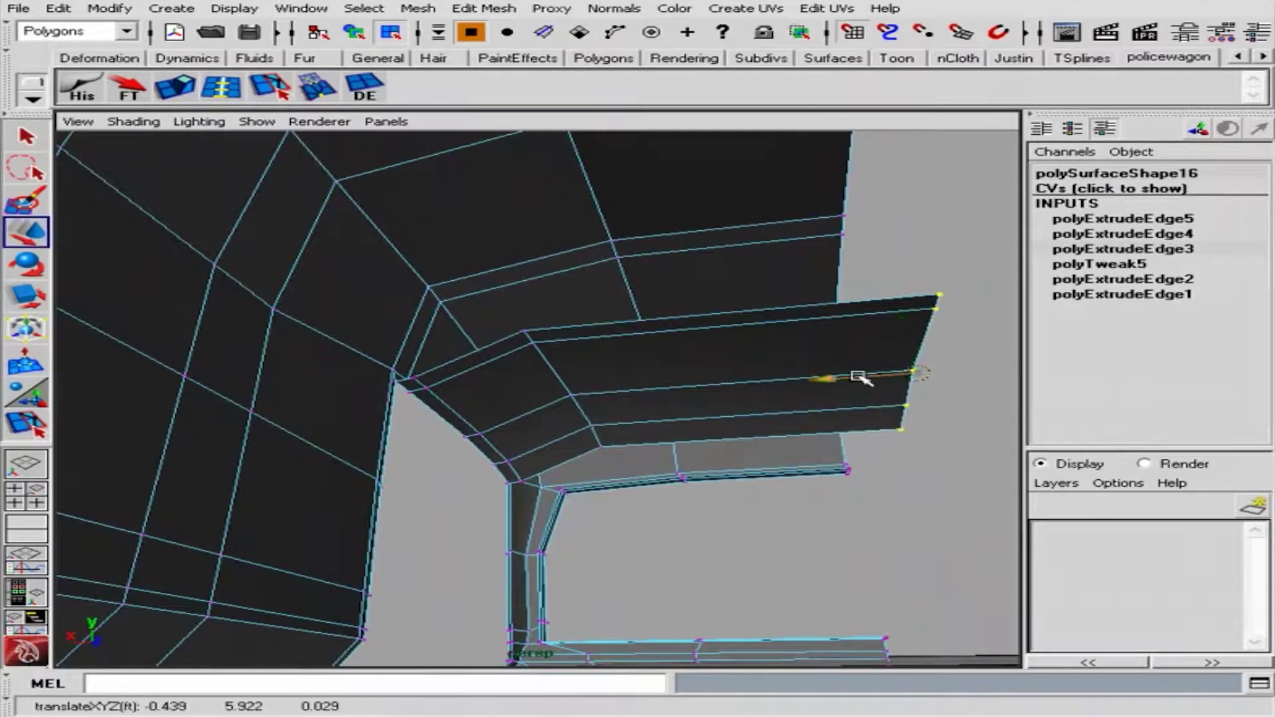
mouse_move(861, 378)
alt+mouse_down()
mouse_move(387, 265)
mouse_move(808, 297)
mouse_move(621, 294)
mouse_move(756, 356)
alt+mouse_up()
Delete the body mesh's construction history with the His shelf button
key(F8)
click(80, 86)
mouse_move(687, 334)
alt+mouse_down()
mouse_move(561, 205)
mouse_move(778, 406)
alt+mouse_up()
key(F10)
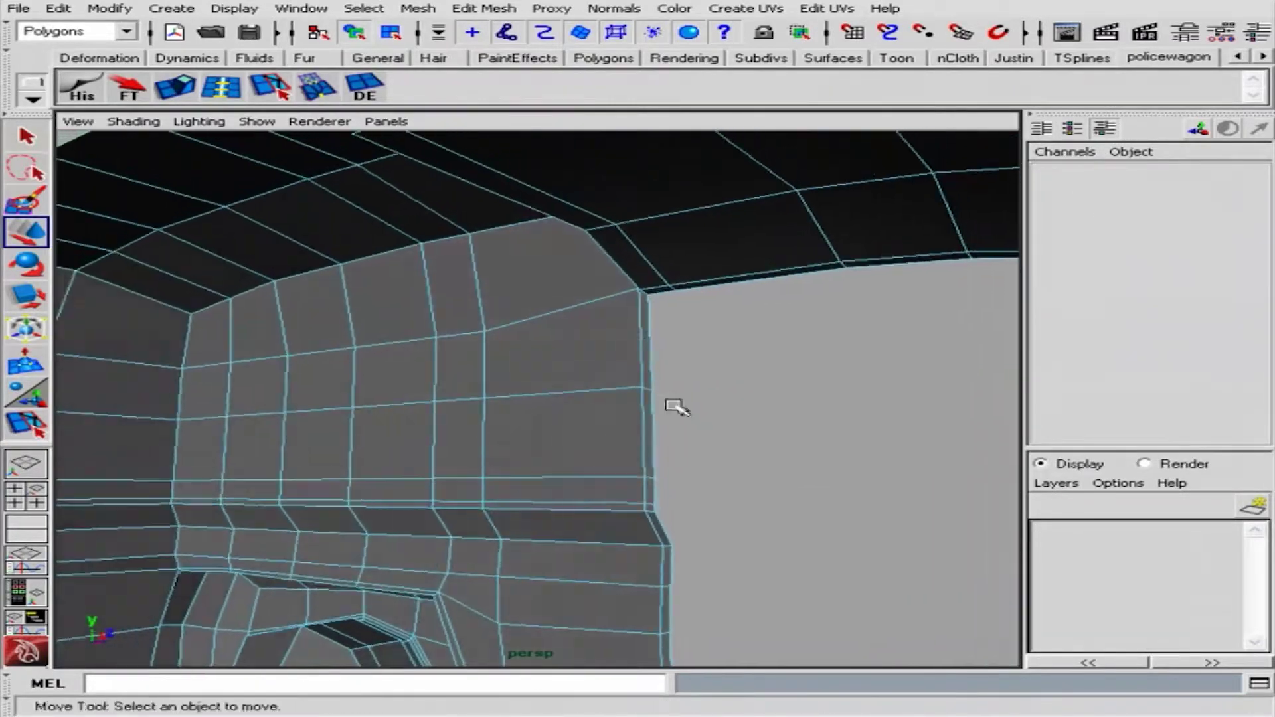
Frame the rear wall corner and extrude its vertical corner edge
alt+middle_drag(675, 473, 743, 368)
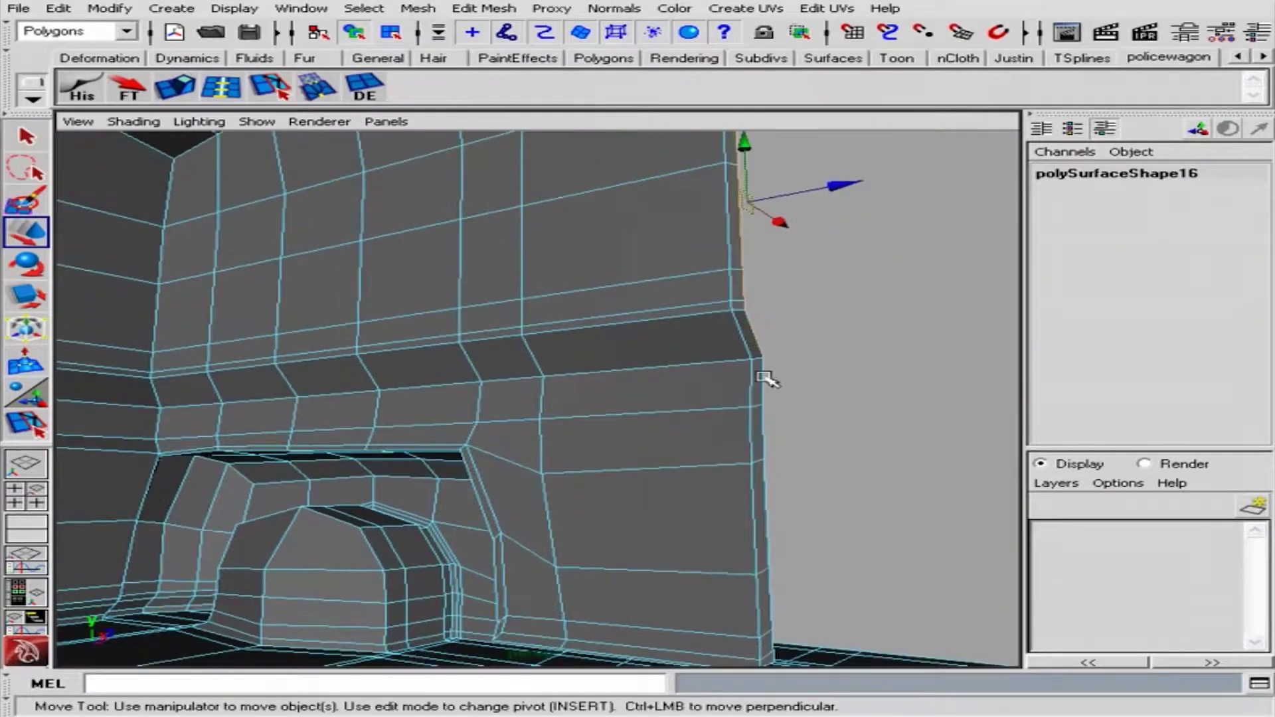
alt+drag(802, 399, 774, 447)
mouse_move(775, 448)
alt+right_down()
mouse_move(876, 399)
mouse_move(643, 350)
alt+right_up()
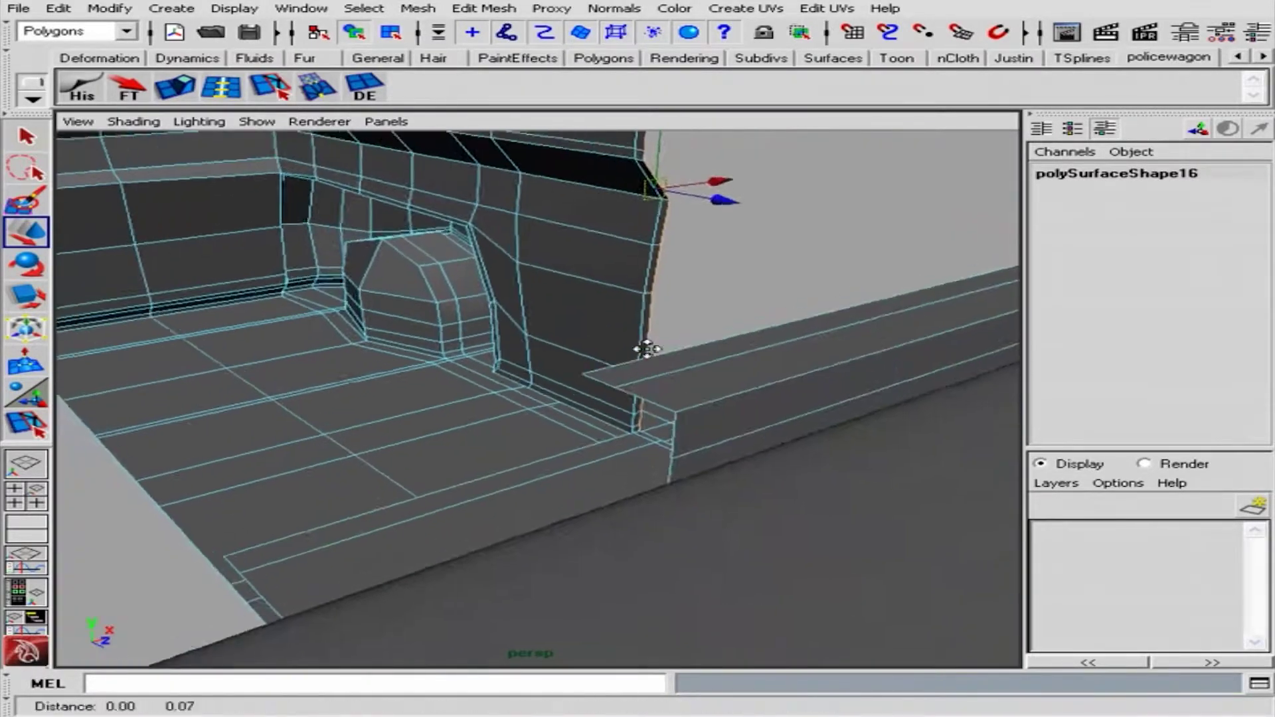
alt+drag(644, 350, 605, 307)
mouse_move(605, 308)
alt+right_down()
mouse_move(888, 312)
mouse_move(749, 365)
alt+right_up()
mouse_move(749, 365)
alt+mouse_down()
mouse_move(791, 231)
mouse_move(748, 242)
alt+mouse_up()
key(t)
Inspect the extruded corner edge against the floor edges and arched wall
alt+drag(661, 393, 575, 476)
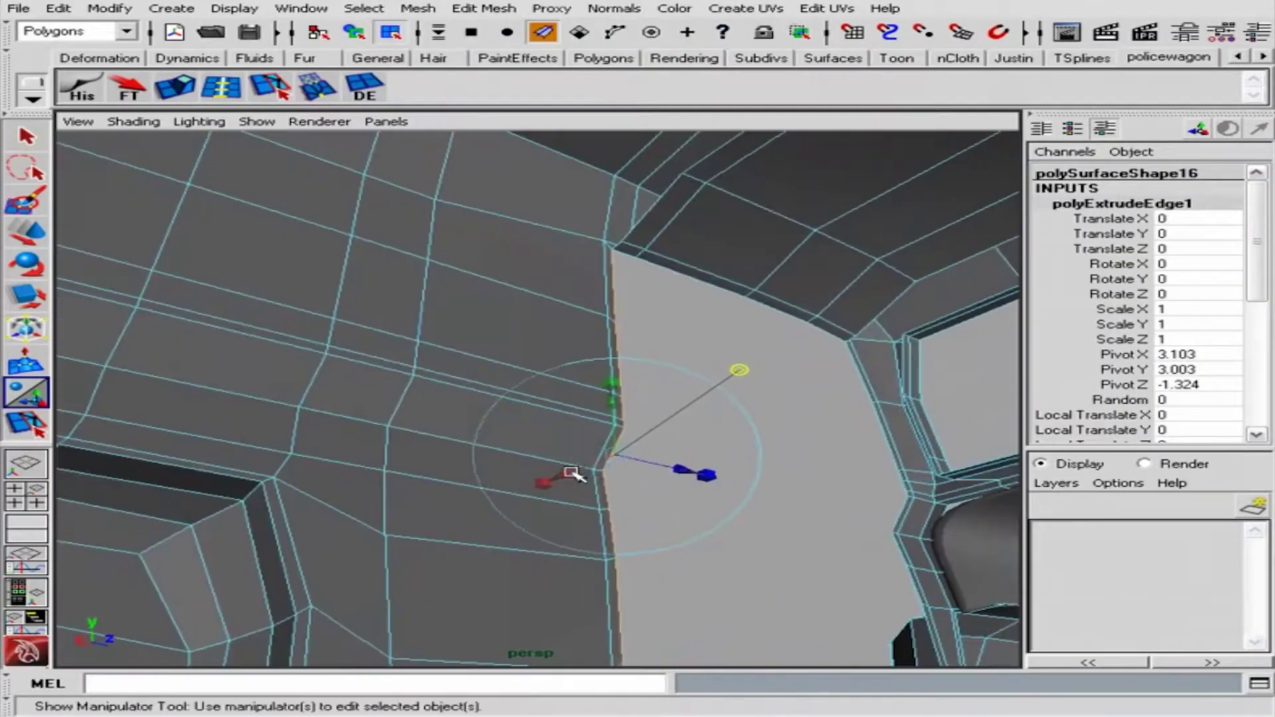
alt+right_drag(575, 475, 690, 348)
alt+drag(690, 347, 732, 392)
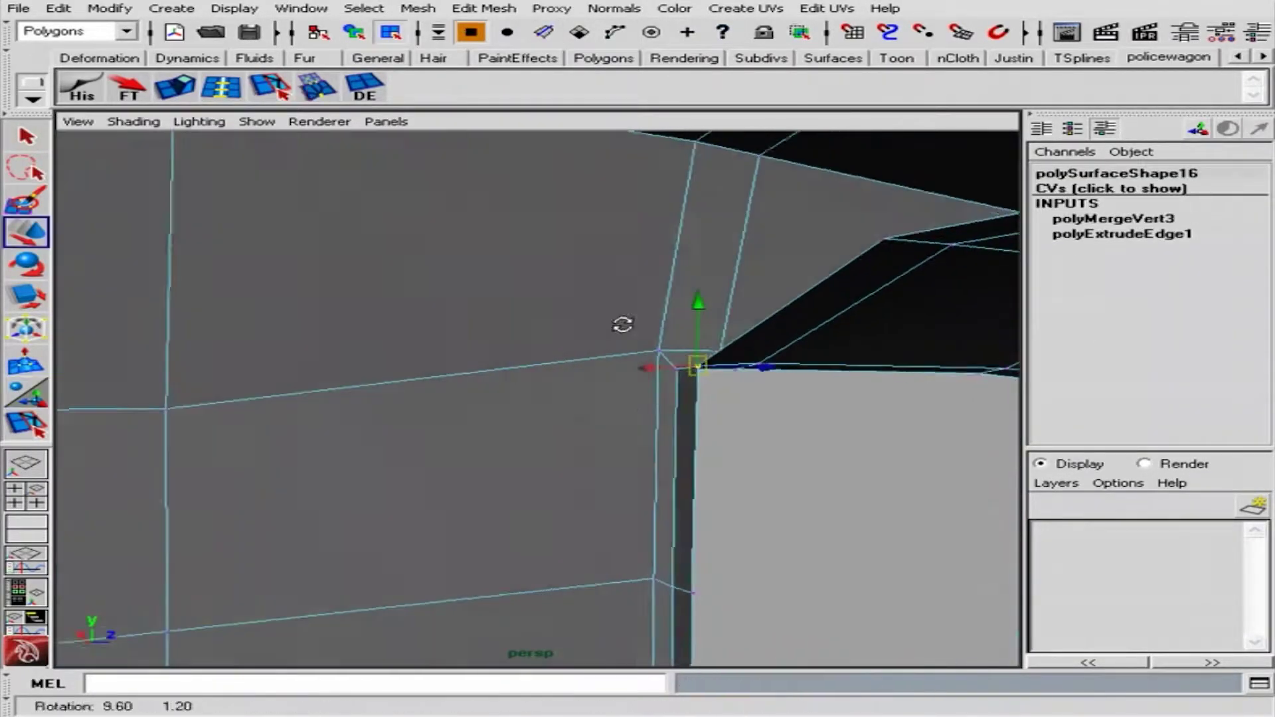
alt+drag(622, 324, 720, 390)
alt+right_drag(721, 390, 922, 487)
alt+drag(923, 487, 745, 476)
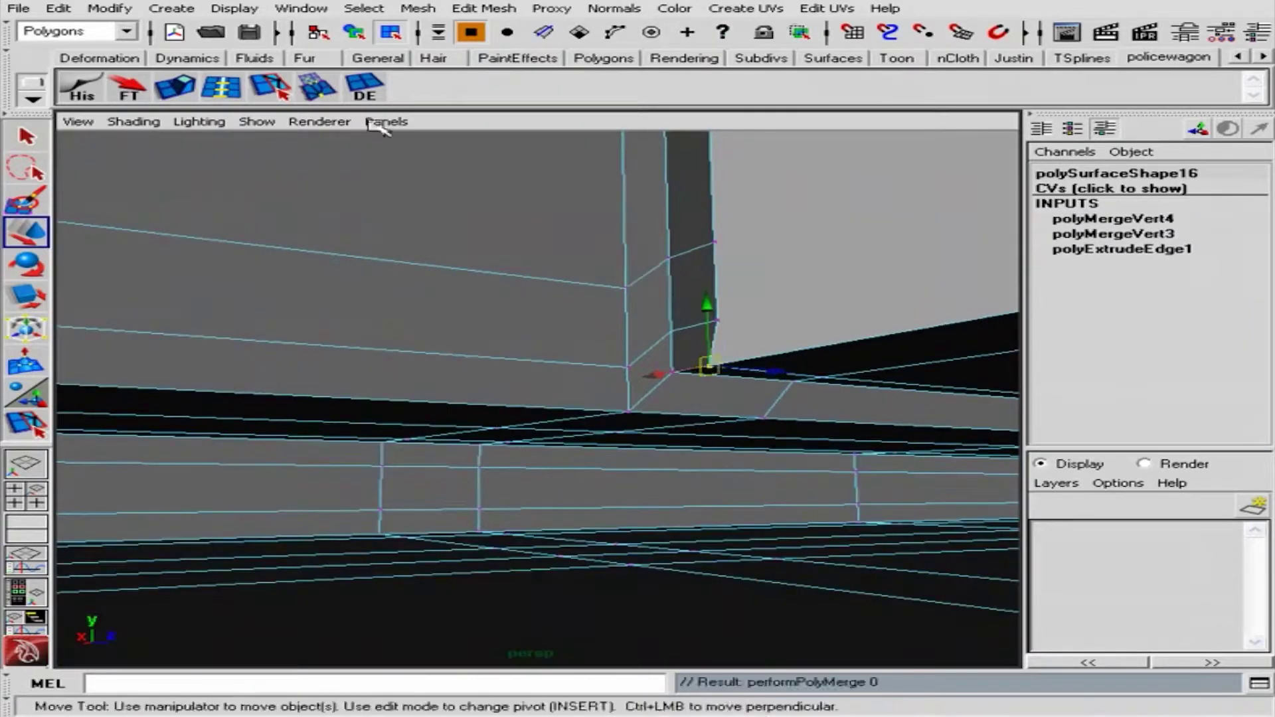
alt+right_drag(379, 126, 325, 433)
alt+drag(325, 432, 582, 442)
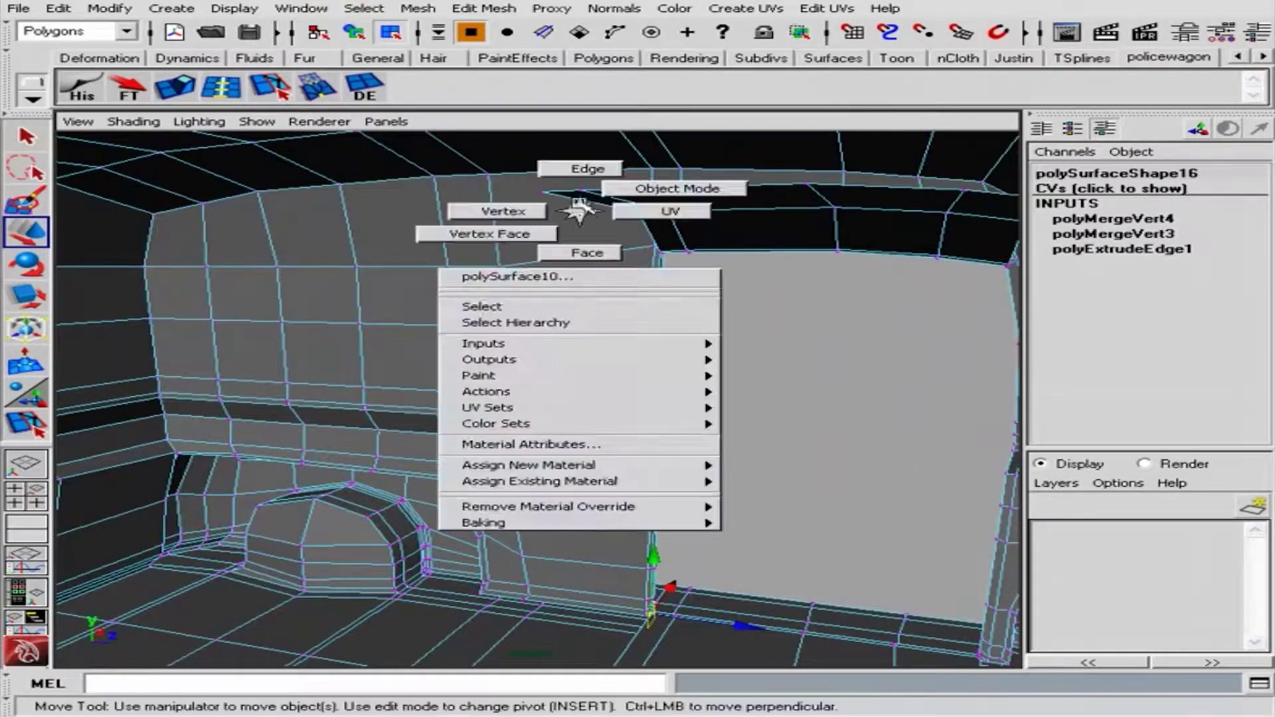
Extrude another vertical corner edge, offset -0.234 along Z
alt+middle_drag(579, 212, 649, 336)
alt+right_drag(649, 337, 806, 336)
alt+middle_drag(806, 336, 788, 255)
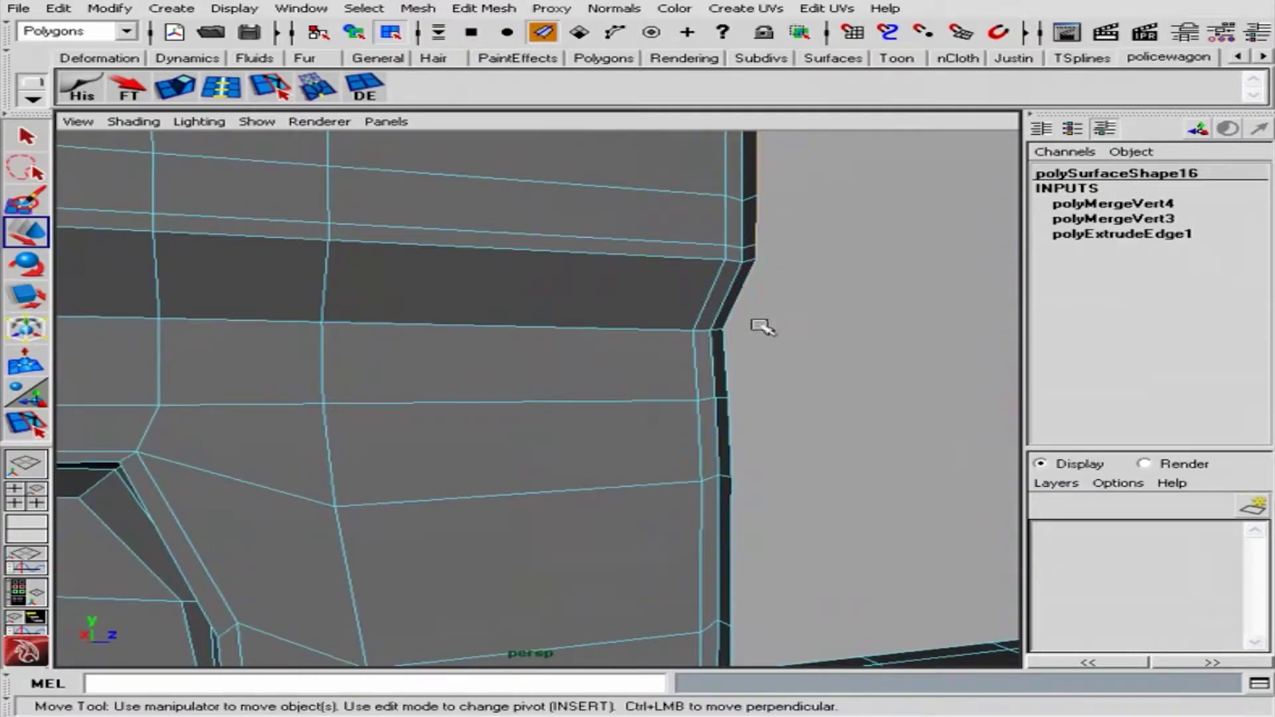
mouse_move(772, 449)
alt+mouse_down()
mouse_move(763, 291)
mouse_move(802, 288)
mouse_move(764, 394)
alt+mouse_up()
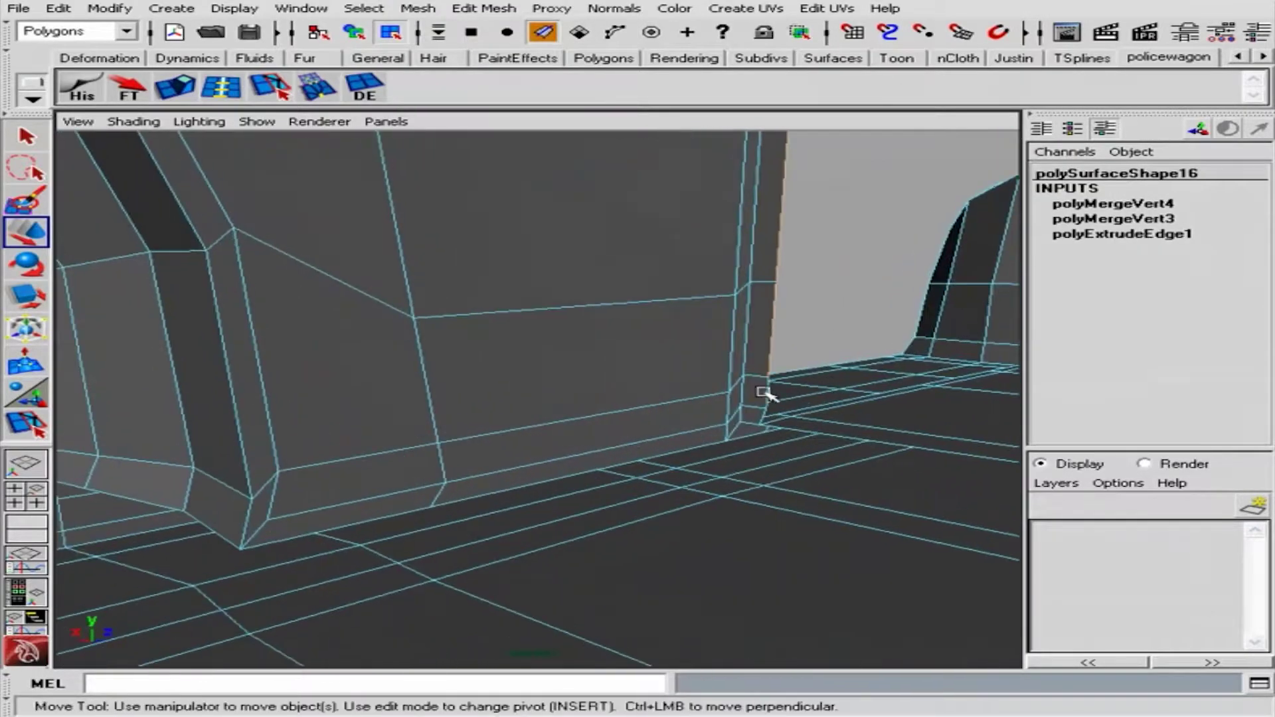
alt+right_drag(839, 424, 242, 390)
alt+drag(241, 390, 692, 373)
alt+right_drag(692, 373, 825, 248)
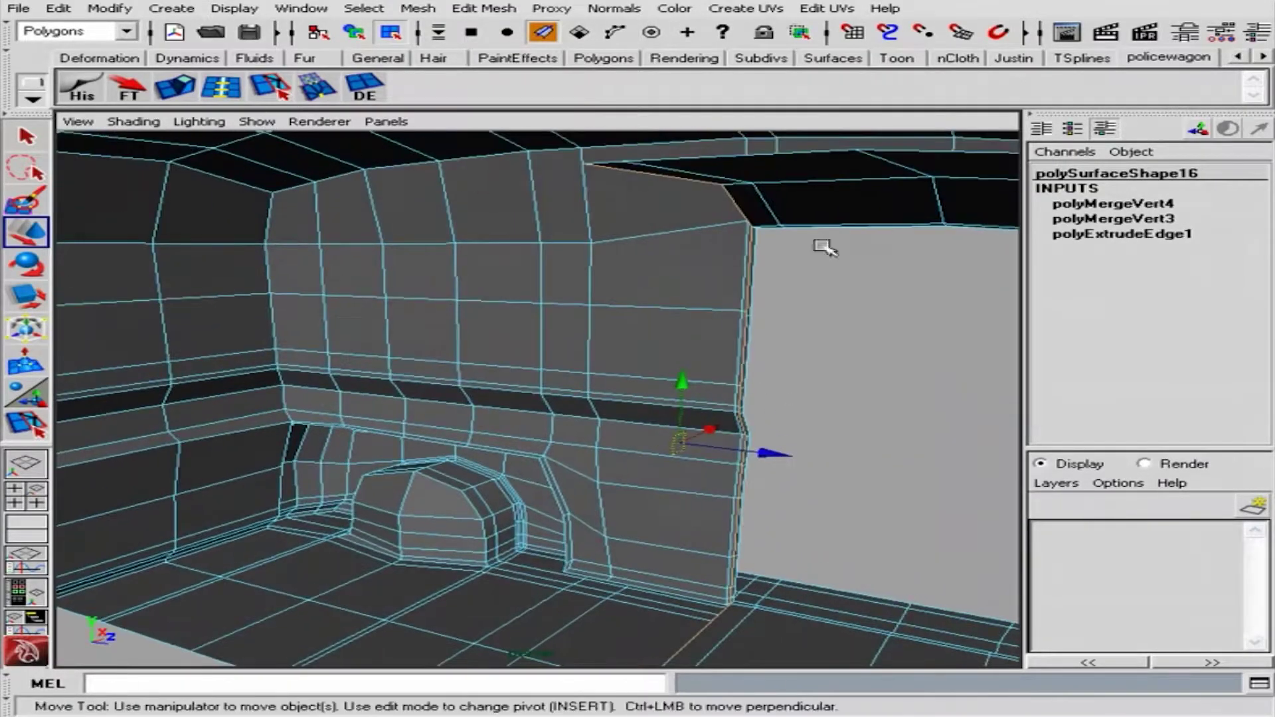
click(185, 96)
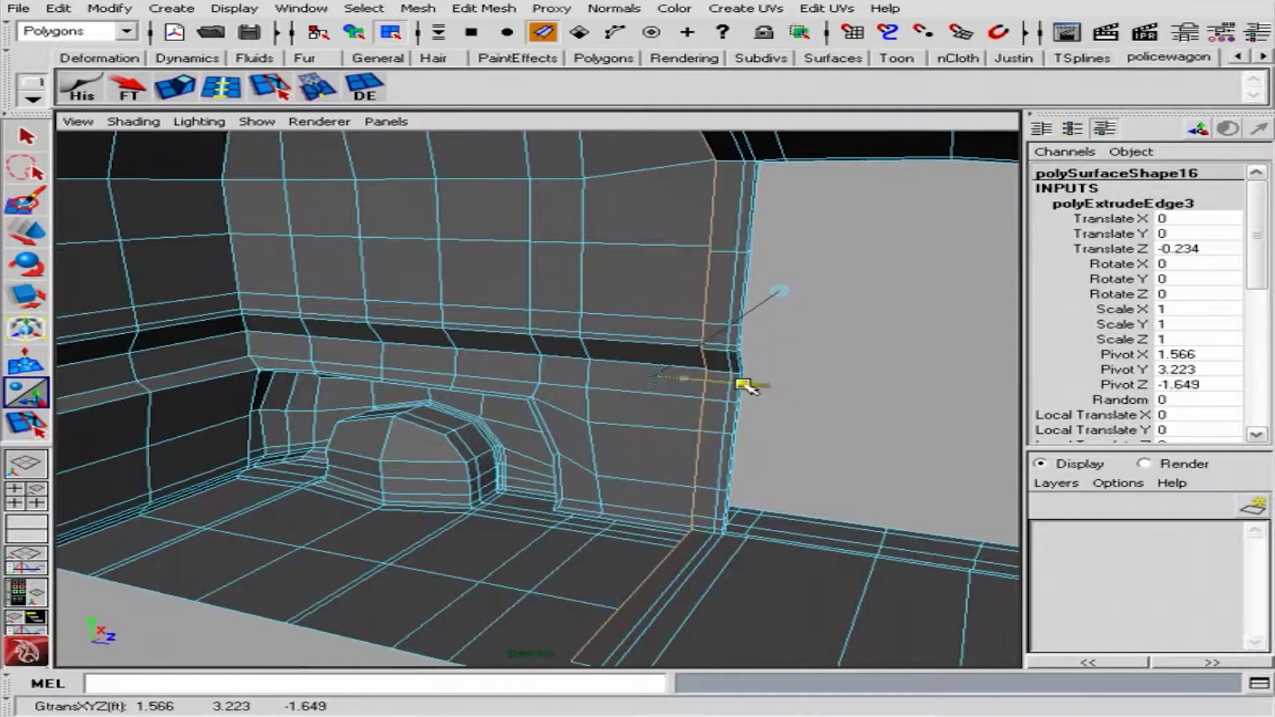
Return to object mode and frame the door pillar and window-frame corner
key(F8)
mouse_move(829, 346)
alt+mouse_down()
mouse_move(719, 317)
mouse_move(692, 393)
alt+mouse_up()
alt+middle_drag(692, 393, 814, 328)
alt+right_drag(814, 327, 711, 285)
alt+drag(712, 285, 832, 356)
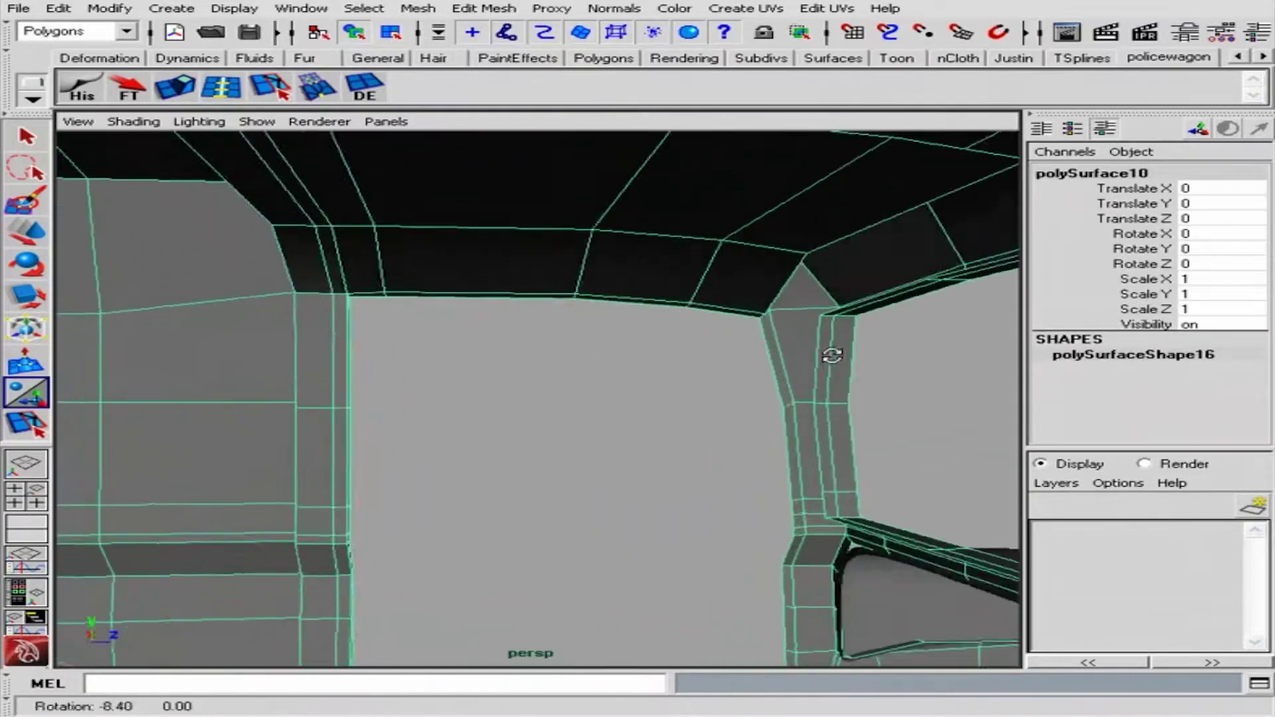
alt+right_drag(832, 356, 786, 336)
mouse_move(786, 337)
alt+mouse_down()
mouse_move(934, 432)
mouse_move(718, 359)
alt+mouse_up()
alt+middle_drag(718, 359, 591, 410)
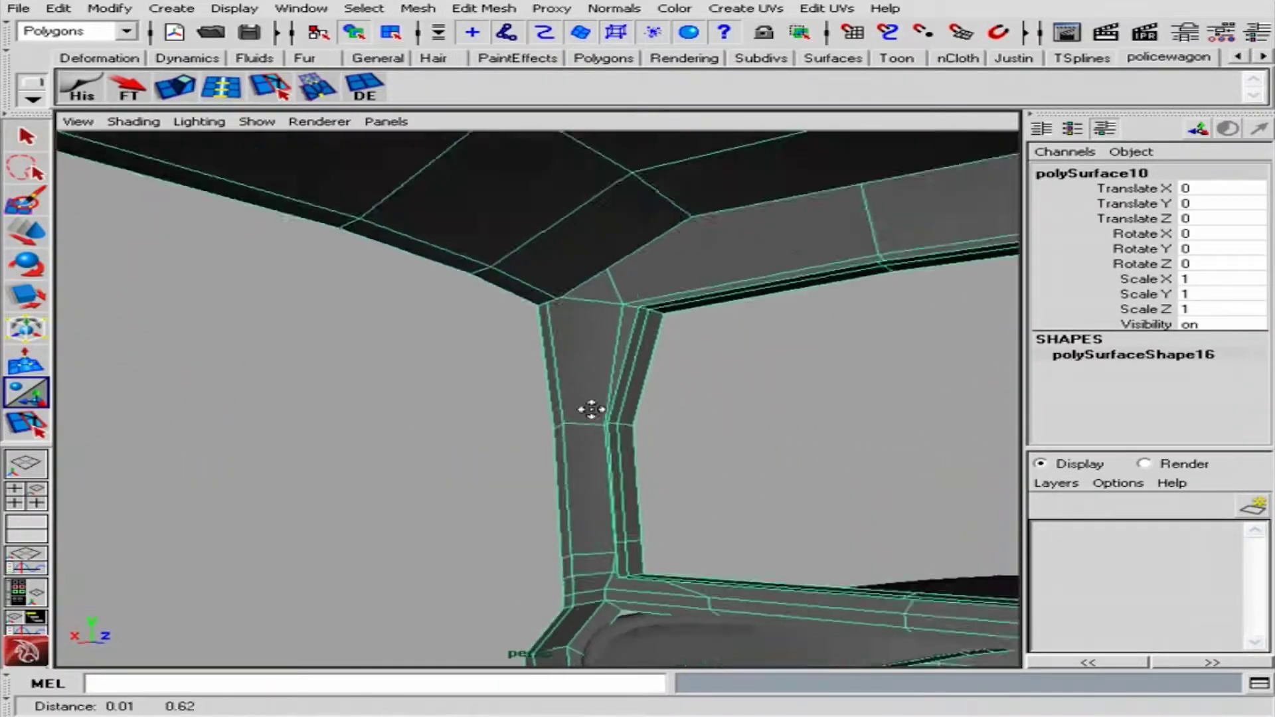
mouse_move(591, 409)
alt+mouse_down()
mouse_move(612, 322)
mouse_move(661, 359)
alt+mouse_up()
alt+right_drag(661, 359, 684, 382)
alt+middle_drag(683, 382, 667, 374)
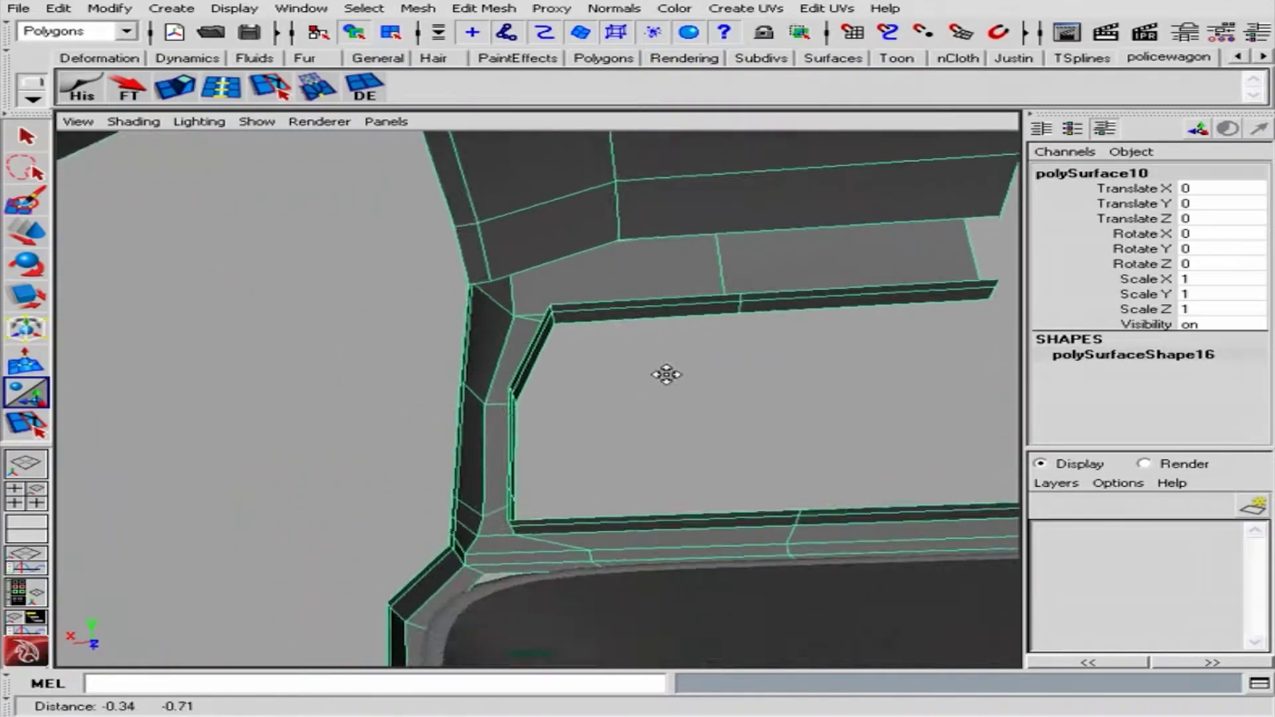
alt+drag(667, 375, 413, 472)
Append two polygons to close the first gaps at the door-pillar corner
alt+right_drag(413, 472, 603, 202)
click(483, 8)
click(524, 89)
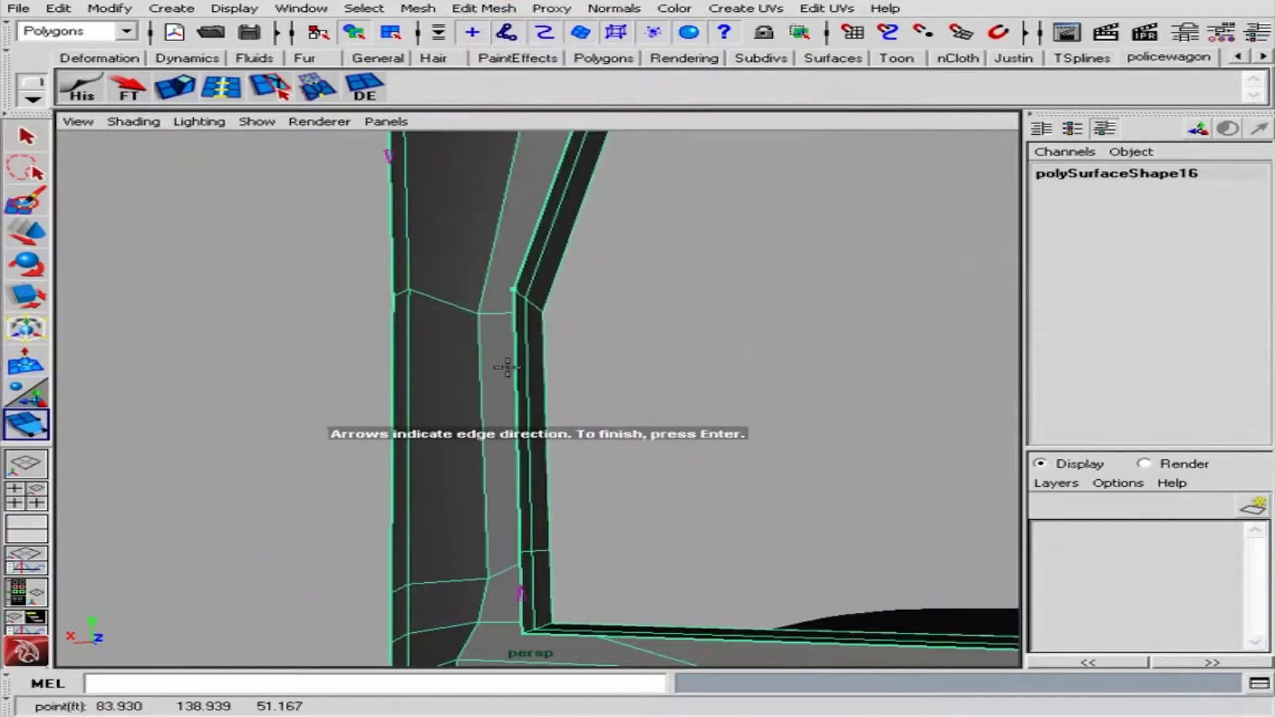
key(Return)
alt+right_drag(613, 359, 575, 489)
mouse_move(575, 489)
alt+mouse_down()
mouse_move(632, 405)
mouse_move(606, 378)
alt+mouse_up()
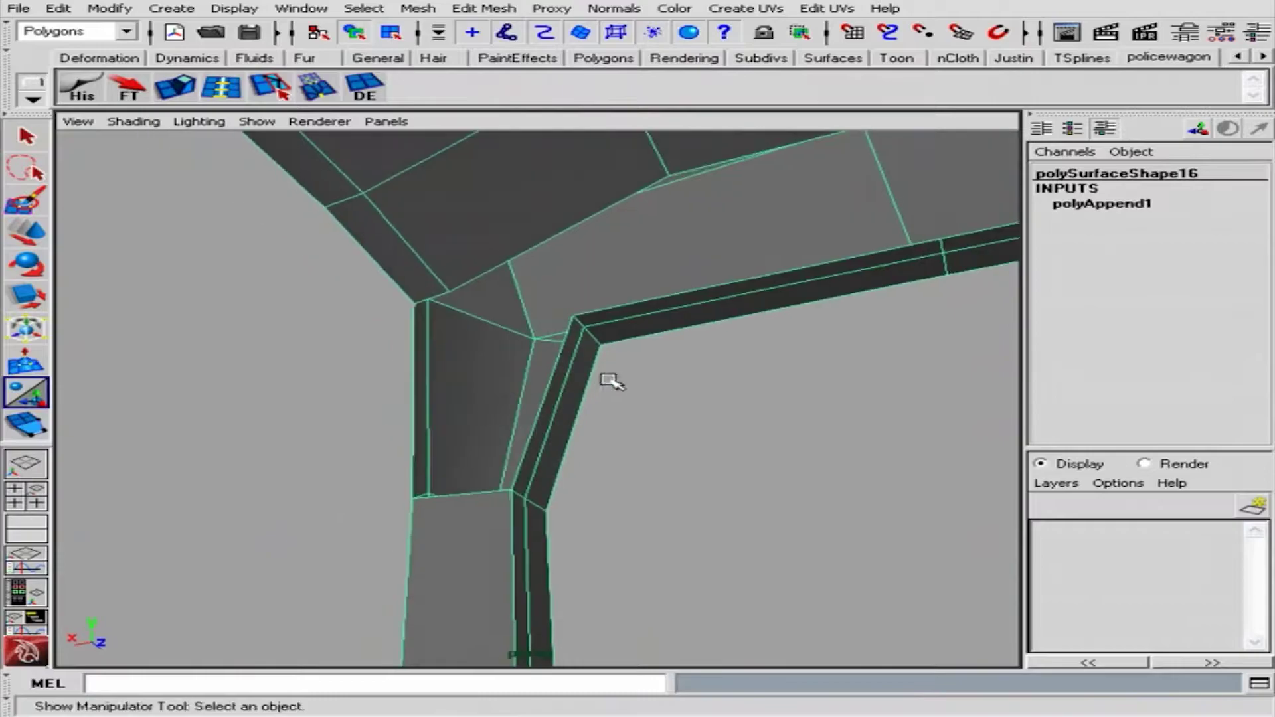
click(412, 400)
key(Return)
Append a third face over the next gap and adjust the corner vertex
alt+drag(569, 336, 569, 422)
alt+right_drag(570, 422, 583, 314)
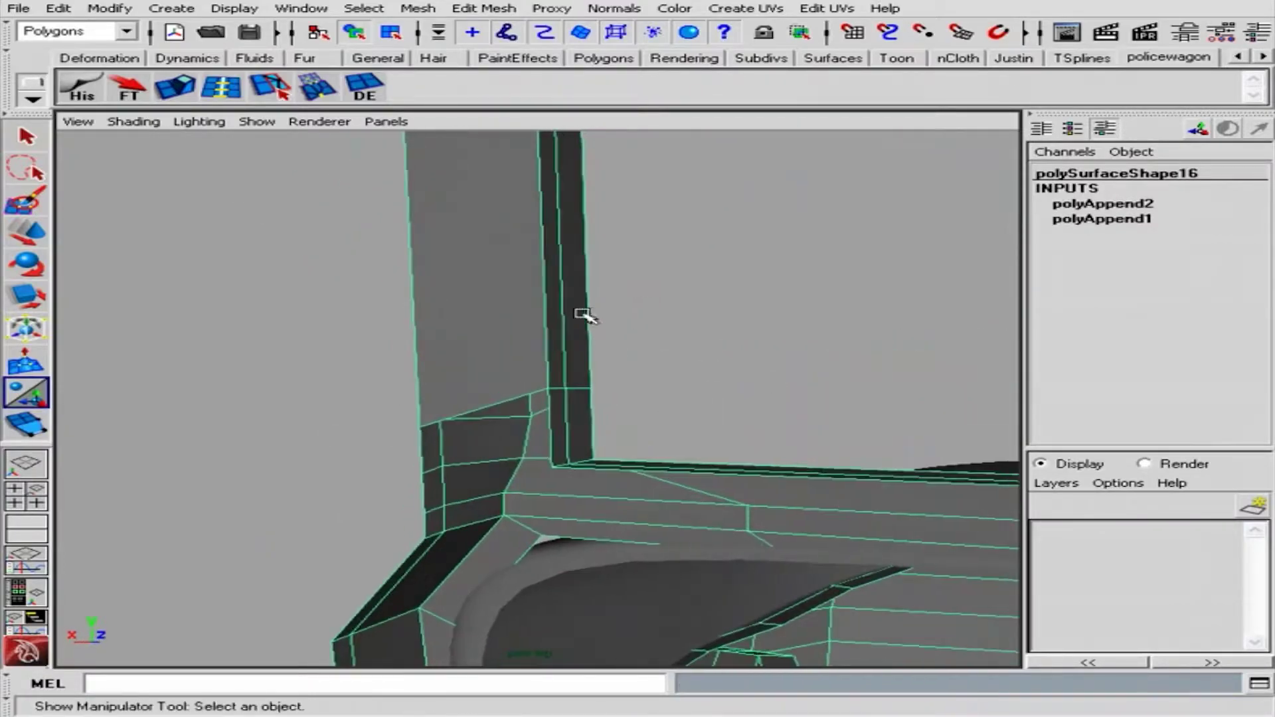
click(422, 452)
key(Return)
alt+drag(691, 399, 638, 419)
mouse_move(638, 418)
alt+right_down()
mouse_move(620, 353)
mouse_move(678, 422)
alt+right_up()
mouse_move(678, 422)
alt+mouse_down()
mouse_move(800, 419)
mouse_move(582, 373)
alt+mouse_up()
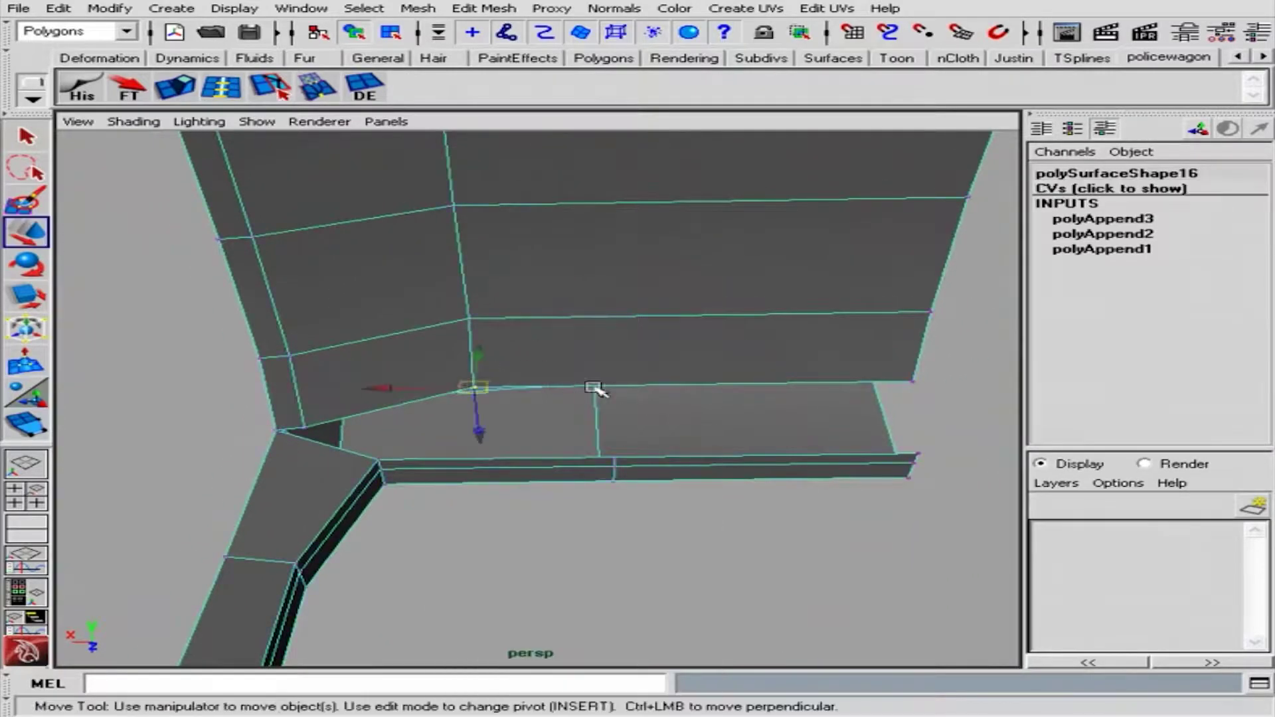
alt+middle_drag(463, 318, 443, 329)
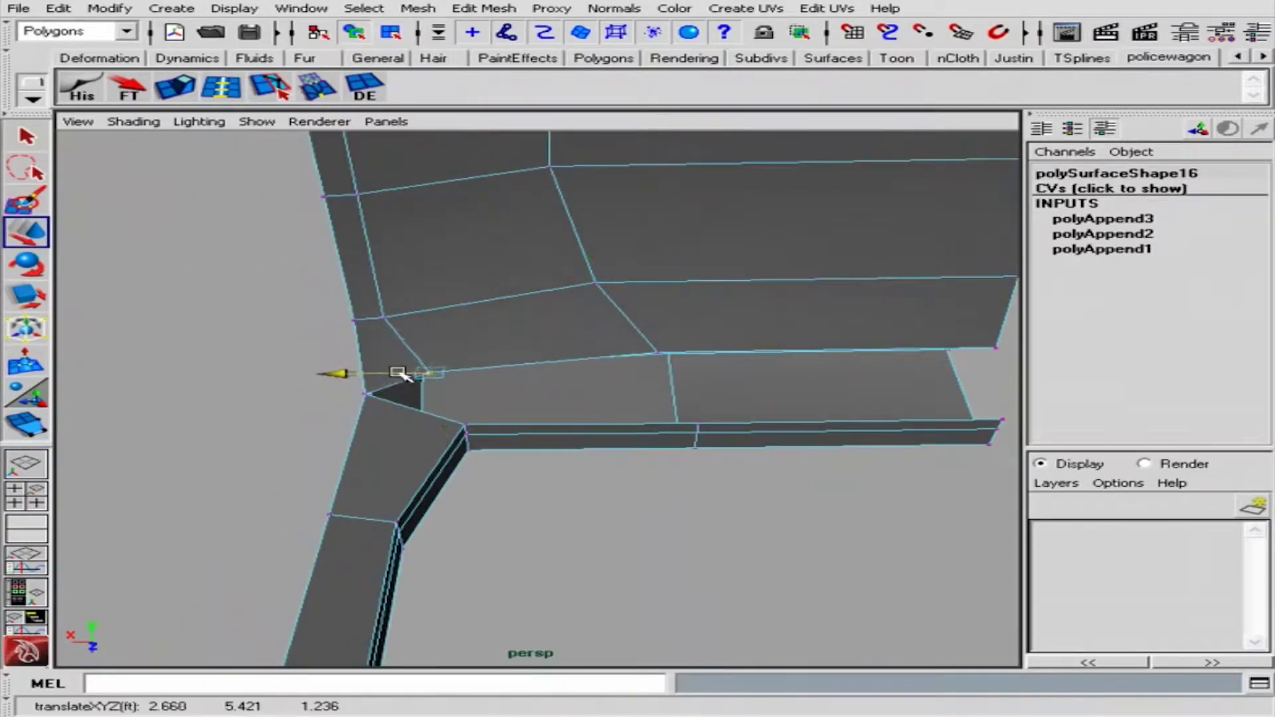
alt+right_drag(488, 383, 549, 373)
alt+middle_drag(549, 373, 549, 390)
alt+drag(550, 390, 604, 392)
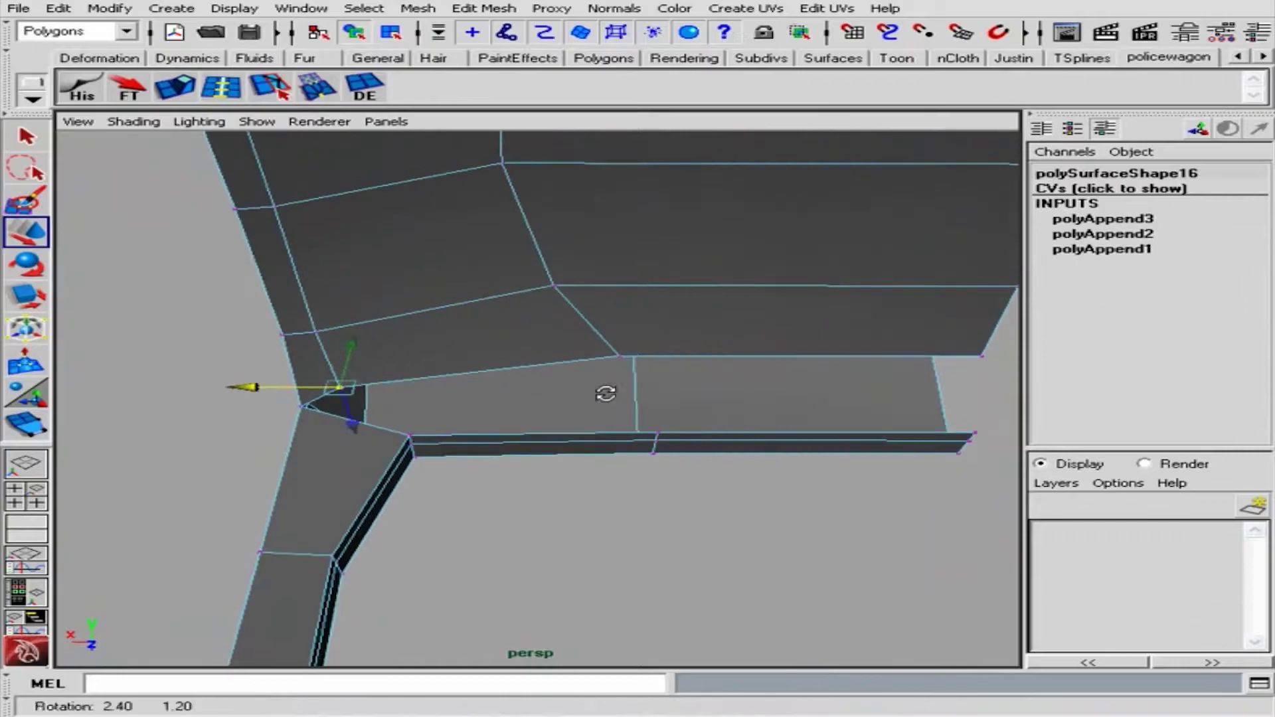
Fill the remaining hole at the pillar corner
click(488, 8)
click(525, 74)
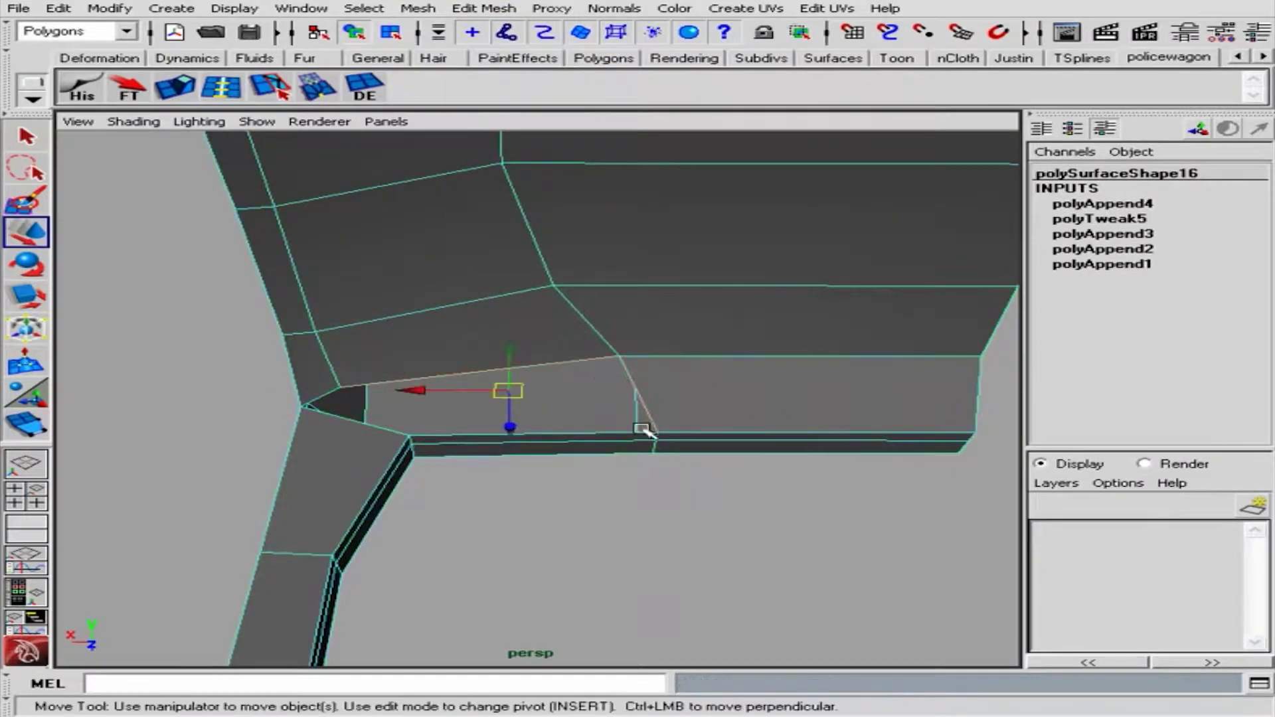
alt+drag(644, 430, 505, 372)
scroll(485, 228, up, 3)
alt+right_drag(484, 228, 591, 319)
click(418, 8)
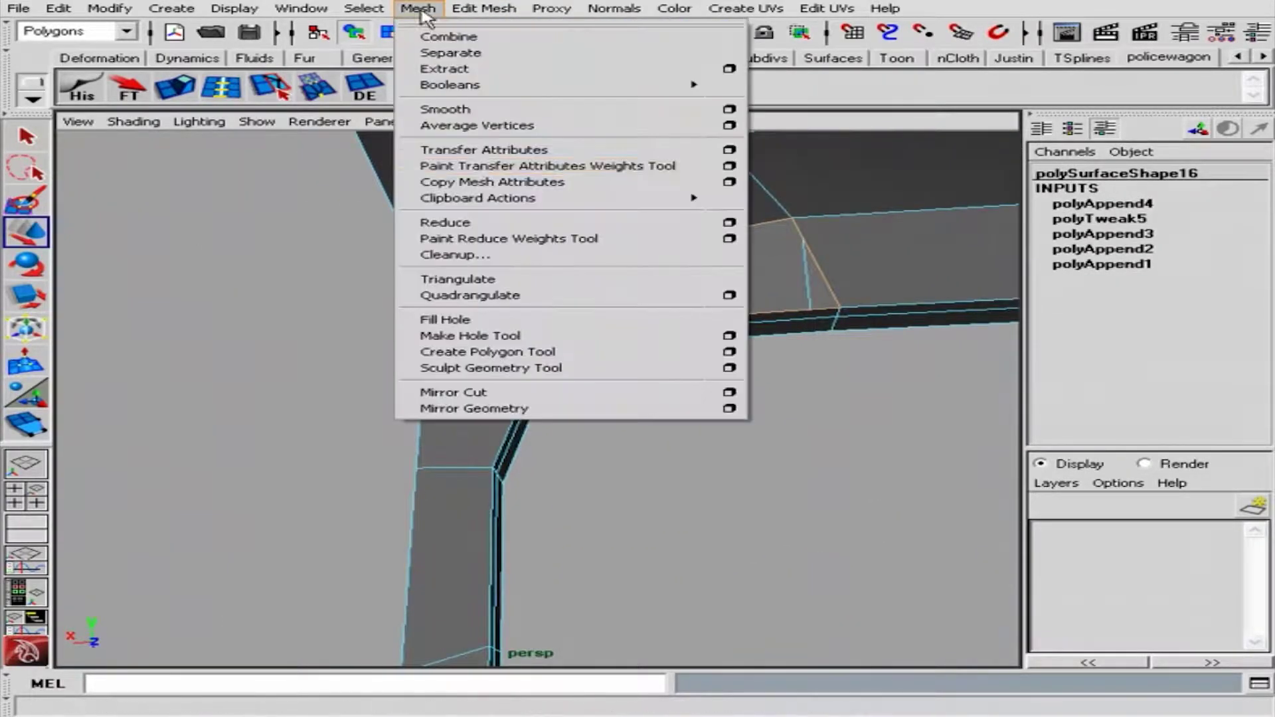
click(444, 319)
mouse_move(444, 320)
alt+mouse_down()
mouse_move(575, 305)
mouse_move(558, 310)
mouse_move(658, 333)
mouse_move(573, 316)
mouse_move(844, 340)
mouse_move(691, 331)
alt+mouse_up()
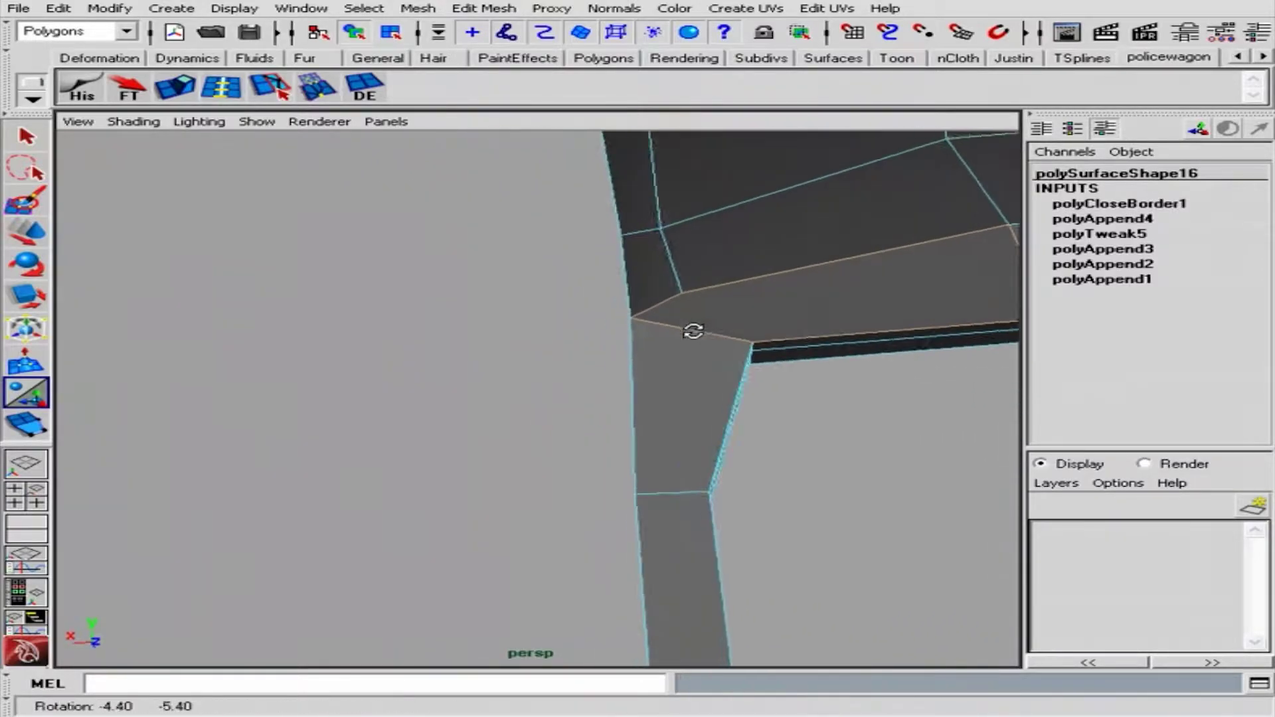
Insert an edge loop down the pillar and merge its corner vertices
scroll(457, 243, up, 3)
click(608, 362)
mouse_move(608, 362)
alt+mouse_down()
mouse_move(677, 370)
mouse_move(356, 219)
alt+mouse_up()
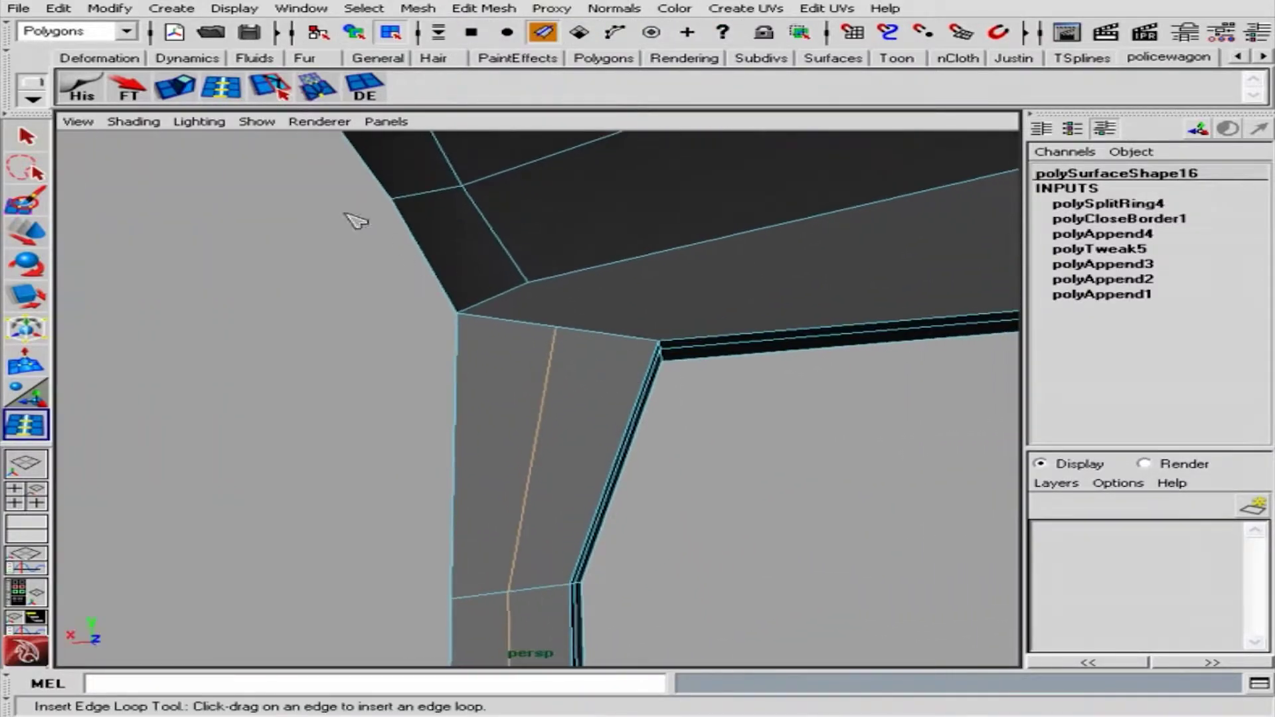
right_drag(520, 334, 484, 334)
click(352, 93)
alt+drag(598, 296, 801, 362)
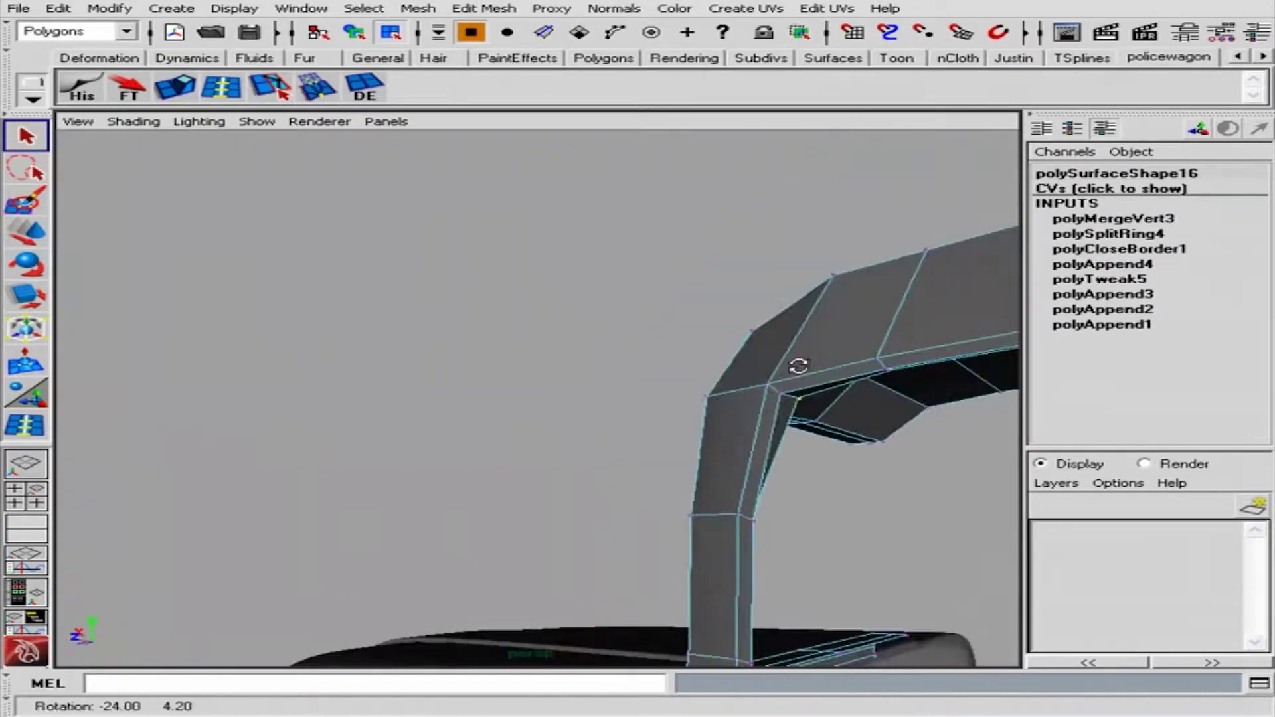
key(w)
Check the cab in smooth preview, then select the body and frame the pillar base
mouse_move(384, 359)
alt+mouse_down()
mouse_move(672, 398)
mouse_move(775, 365)
mouse_move(712, 418)
mouse_move(646, 353)
mouse_move(897, 396)
alt+mouse_up()
key(F8)
key(3)
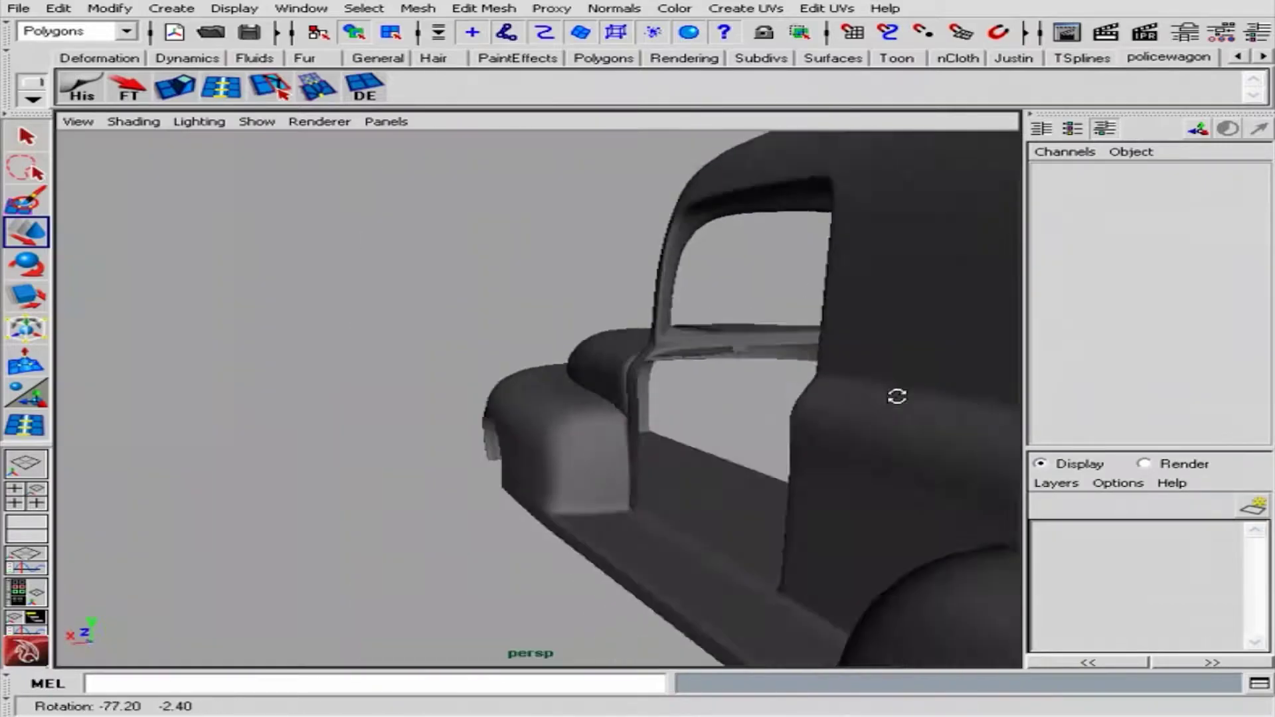
alt+right_drag(897, 396, 624, 402)
click(588, 362)
key(1)
alt+drag(587, 362, 622, 413)
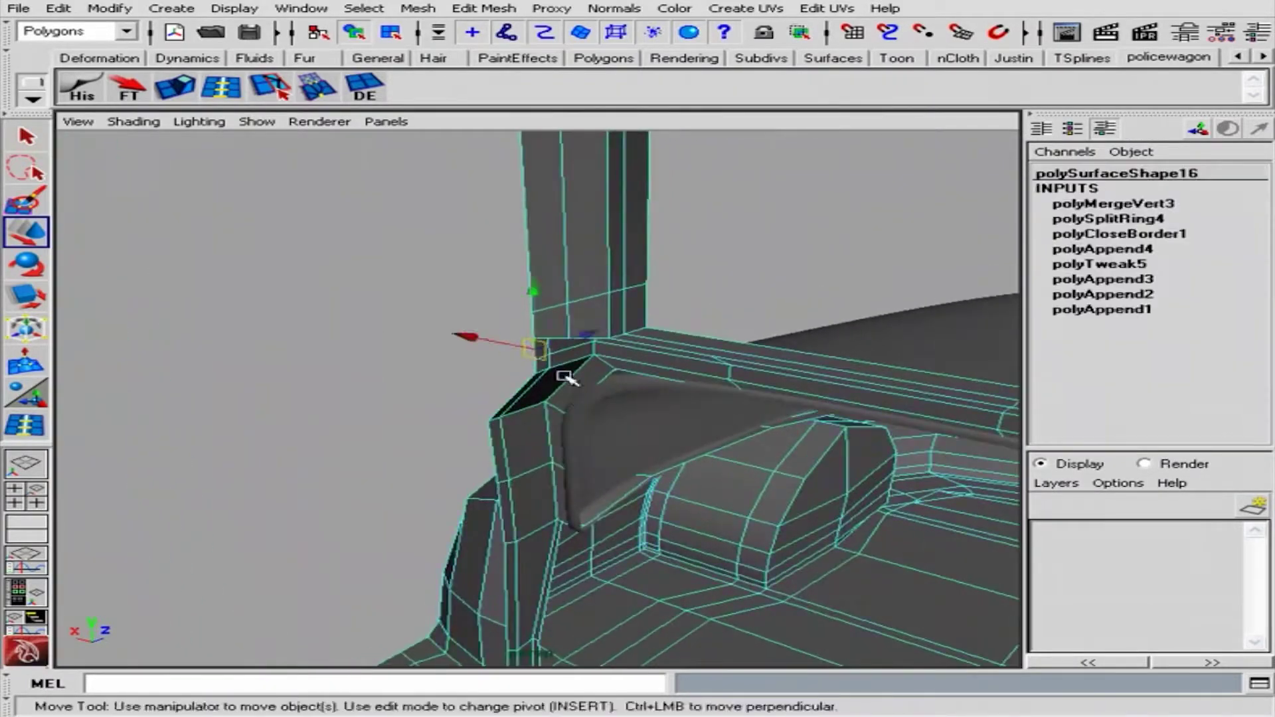
mouse_move(508, 413)
alt+mouse_down()
mouse_move(533, 498)
mouse_move(501, 434)
mouse_move(521, 427)
alt+mouse_up()
Extrude the pillar's bottom edge and merge its base vertex into the mesh
click(522, 427)
click(201, 92)
alt+drag(478, 333, 510, 364)
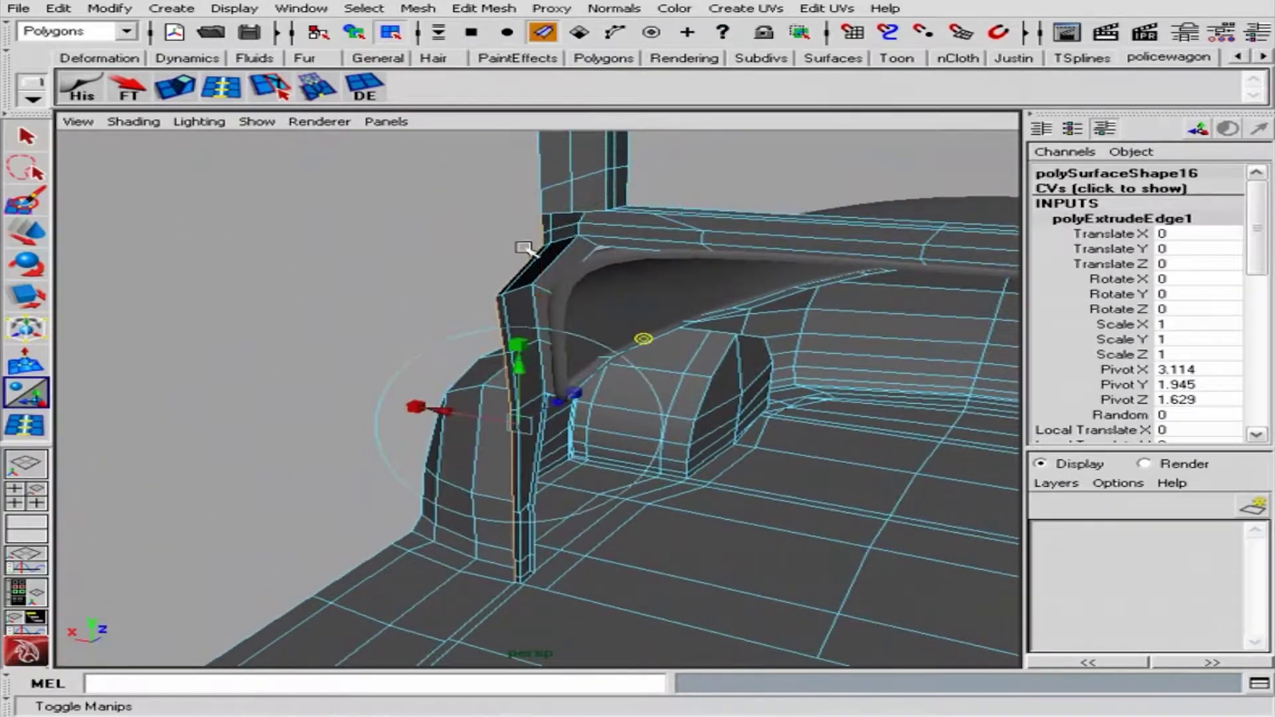
alt+drag(495, 417, 527, 489)
right_drag(527, 489, 441, 496)
key(w)
click(465, 518)
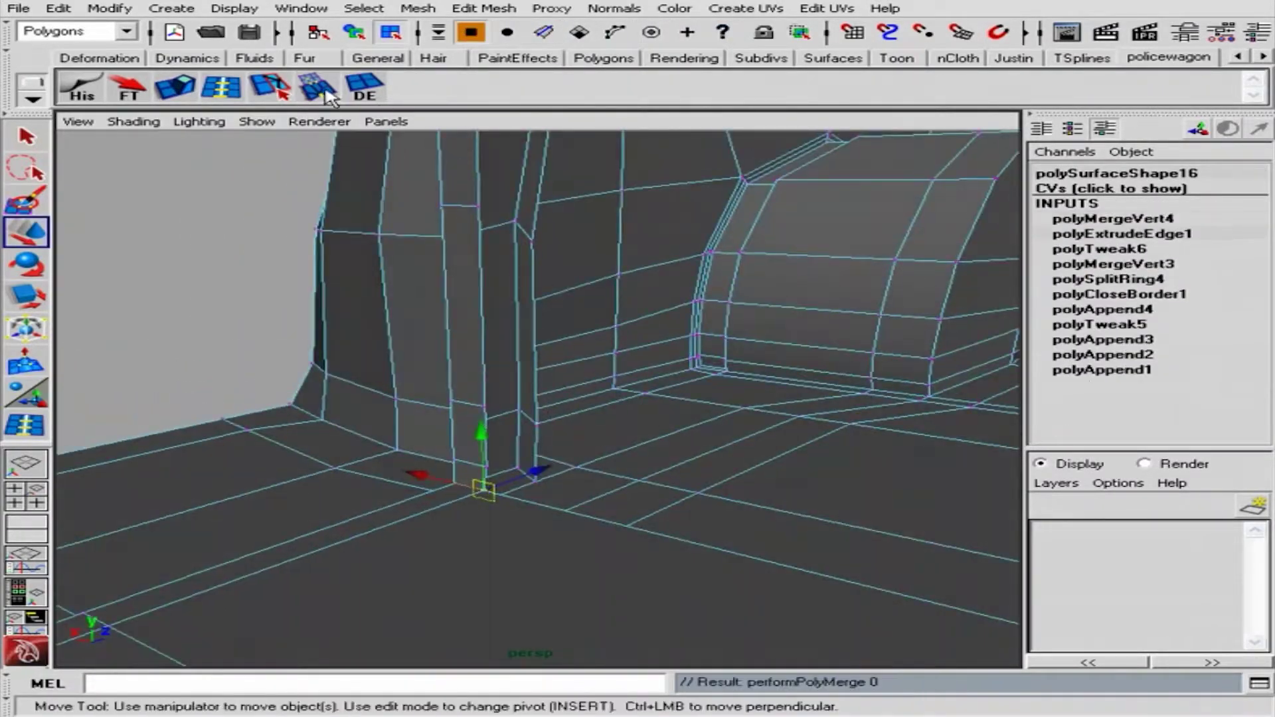
mouse_move(505, 505)
alt+mouse_down()
mouse_move(537, 344)
mouse_move(574, 383)
alt+mouse_up()
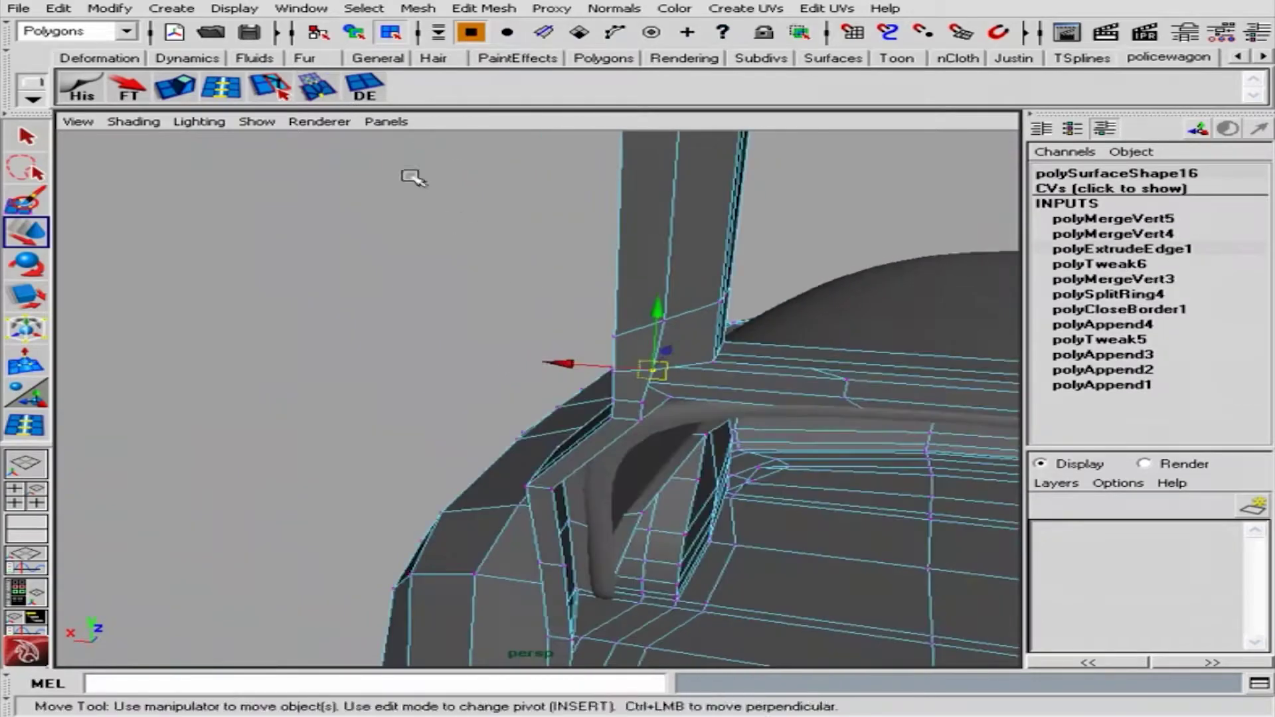
key(F8)
Insert an edge loop across the cab body
click(512, 350)
mouse_move(512, 350)
alt+mouse_down()
mouse_move(886, 390)
mouse_move(339, 405)
mouse_move(641, 372)
alt+mouse_up()
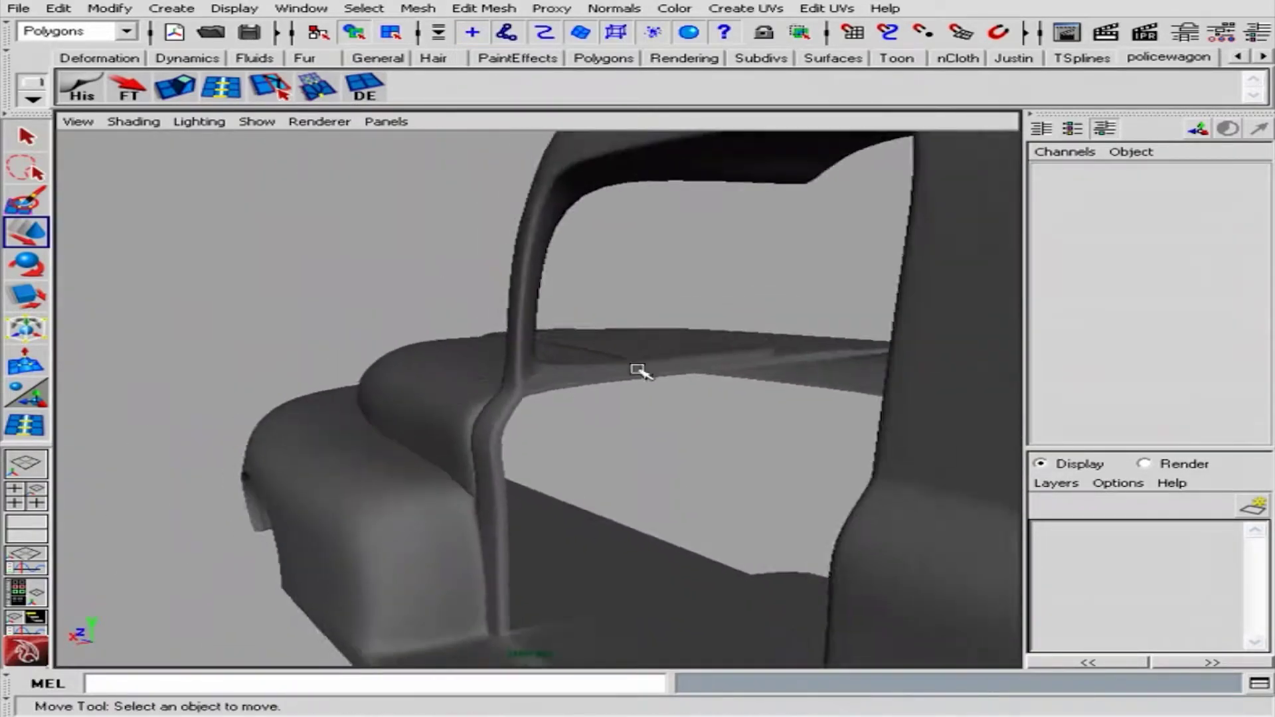
alt+right_drag(637, 370, 920, 422)
click(845, 361)
alt+middle_drag(845, 362, 800, 461)
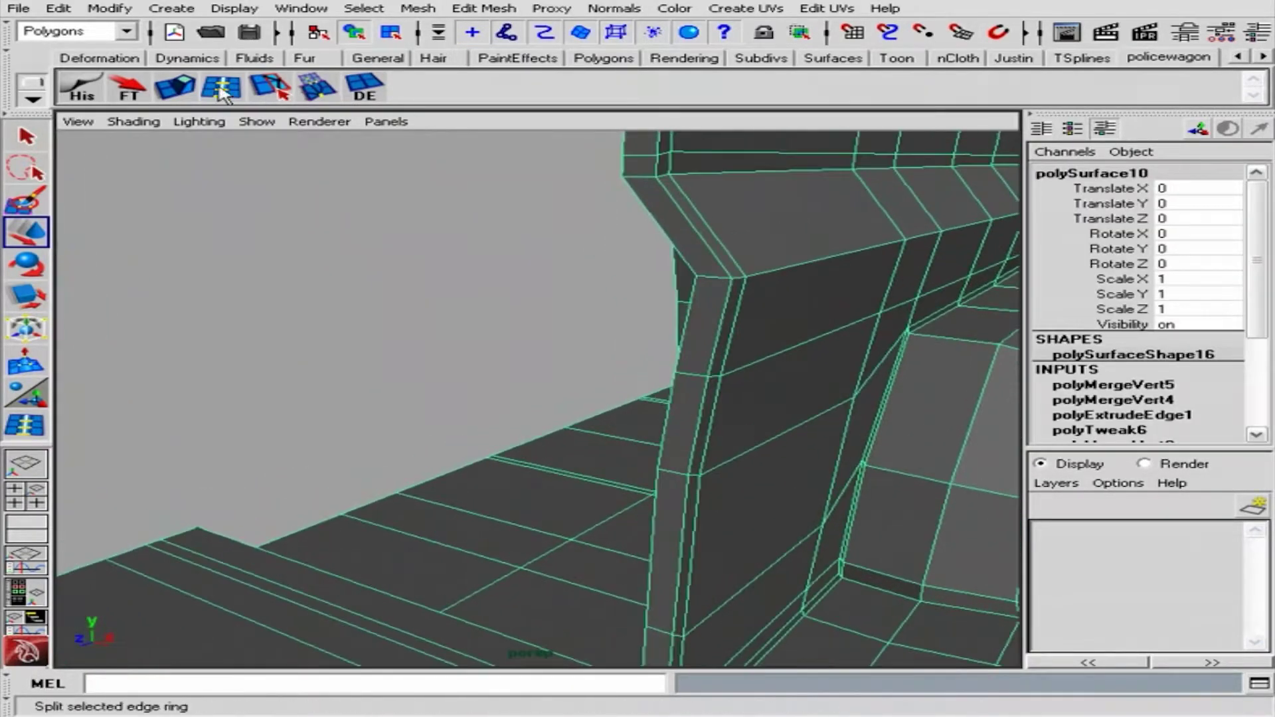
alt+right_drag(703, 384, 142, 313)
click(137, 245)
Compare the whole cab against the police wagon concept image
key(q)
click(692, 251)
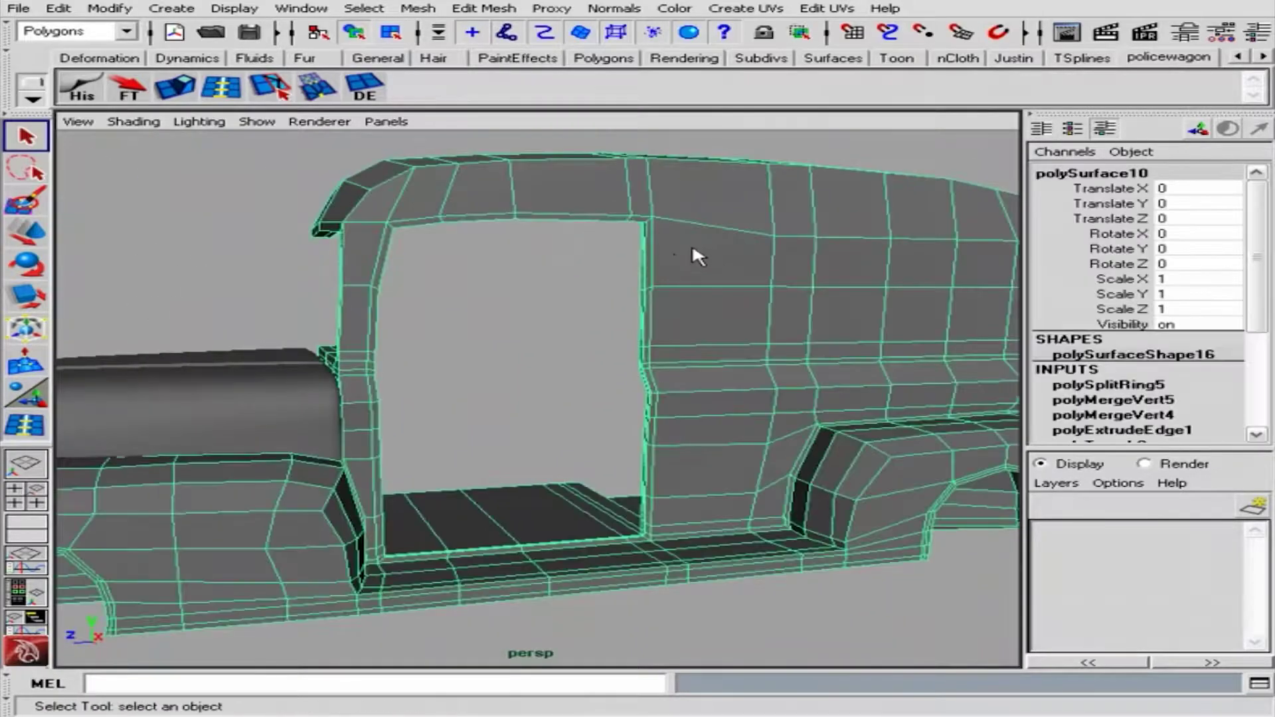
mouse_move(691, 251)
alt+mouse_down()
mouse_move(591, 329)
mouse_move(387, 313)
mouse_move(660, 302)
mouse_move(541, 318)
alt+mouse_up()
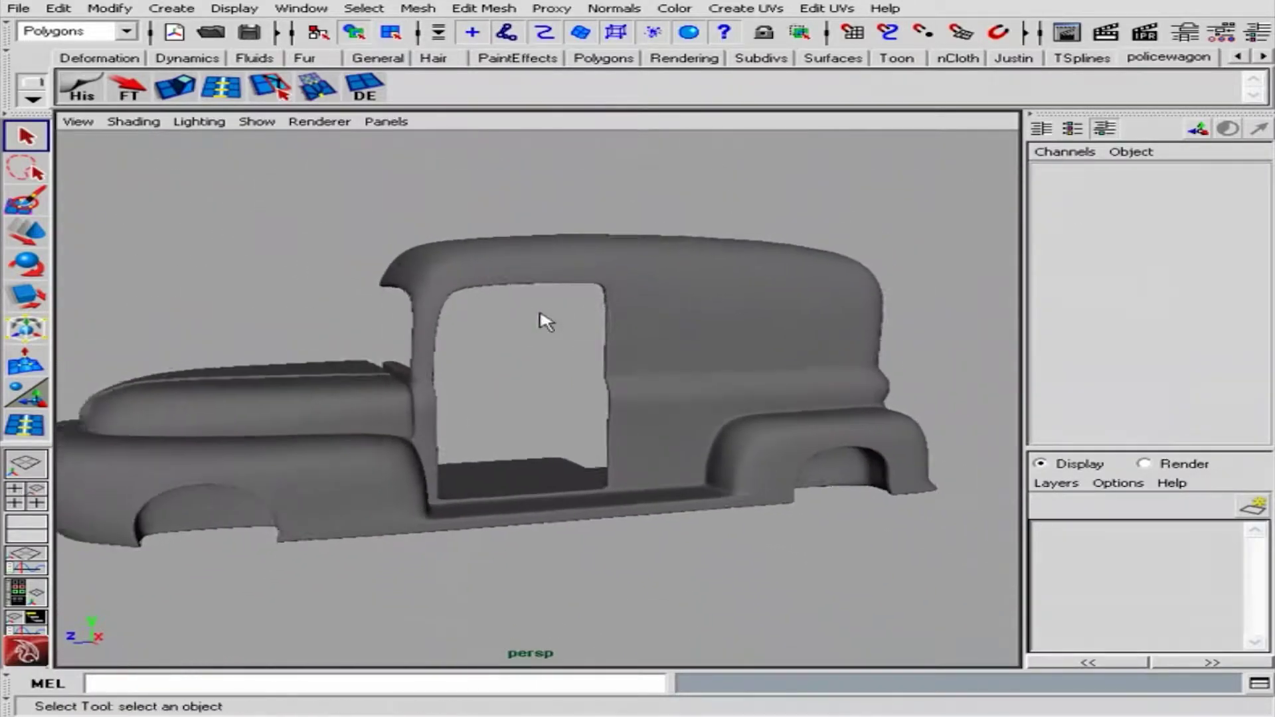
key(alt+Tab)
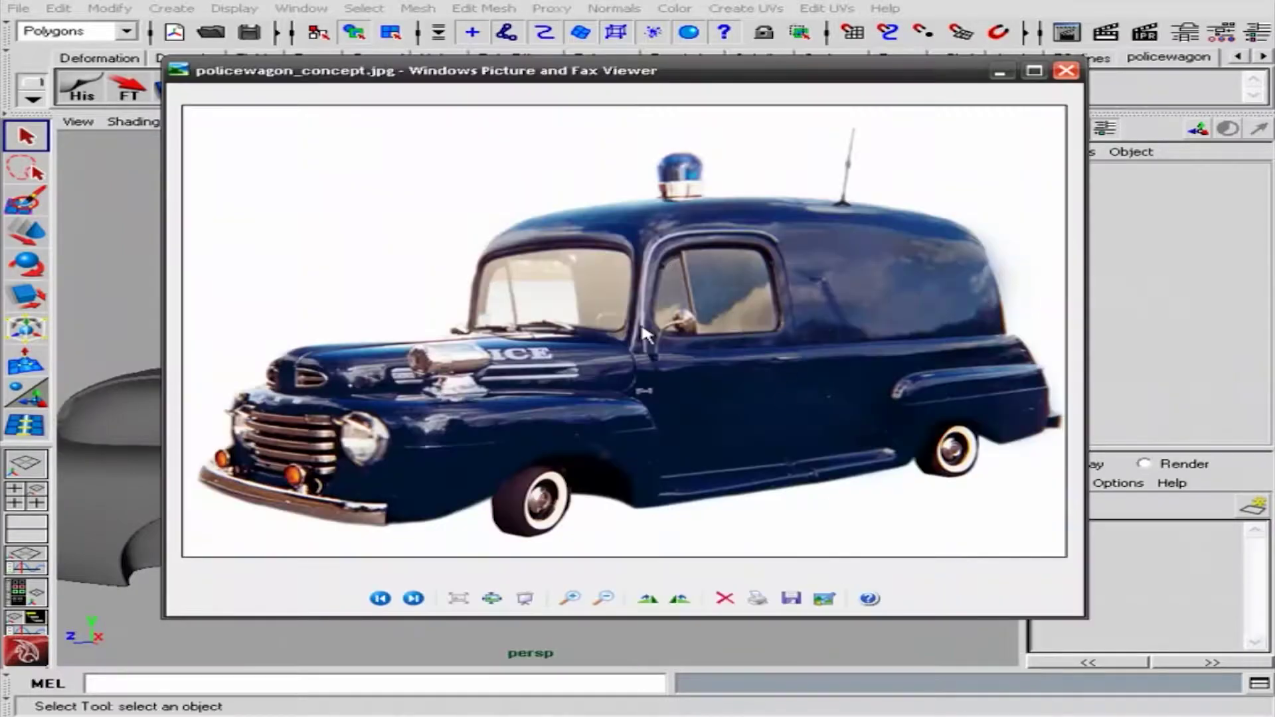
key(alt+Tab)
Unhide the door and lift its duplicate straight up above the cab
click(463, 143)
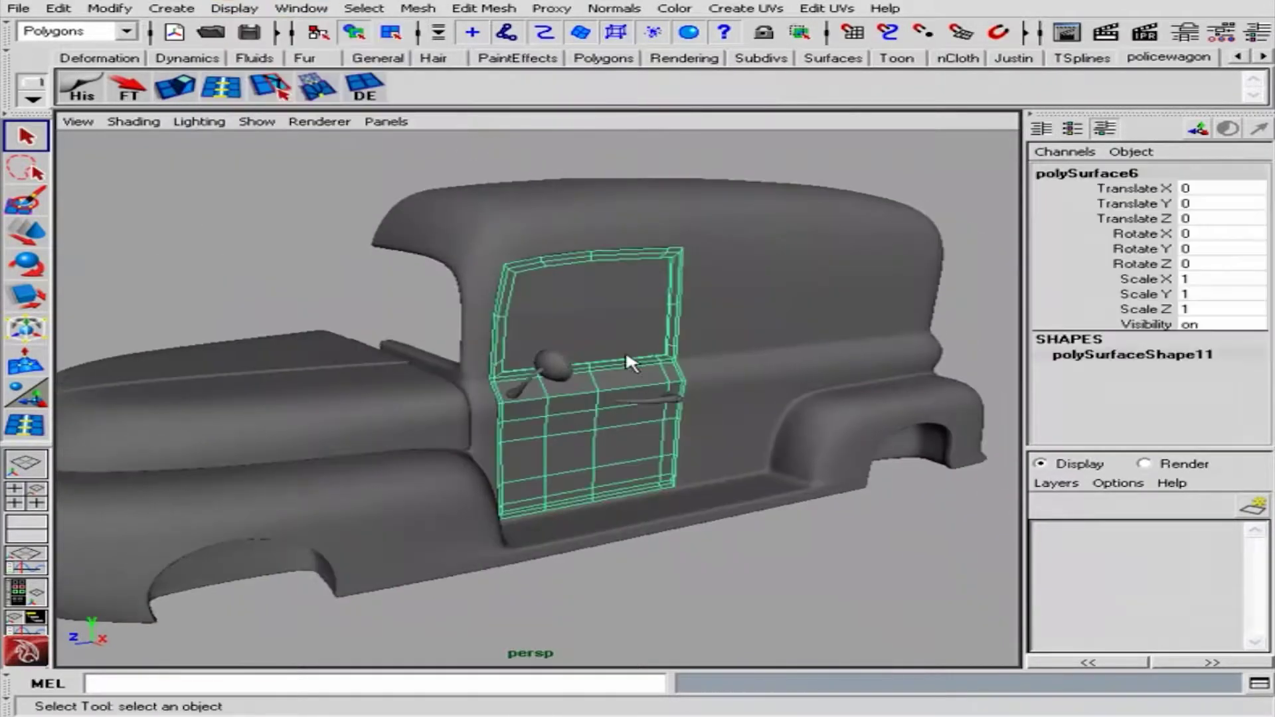
alt+drag(626, 362, 612, 374)
alt+right_drag(613, 374, 571, 425)
alt+drag(571, 425, 525, 476)
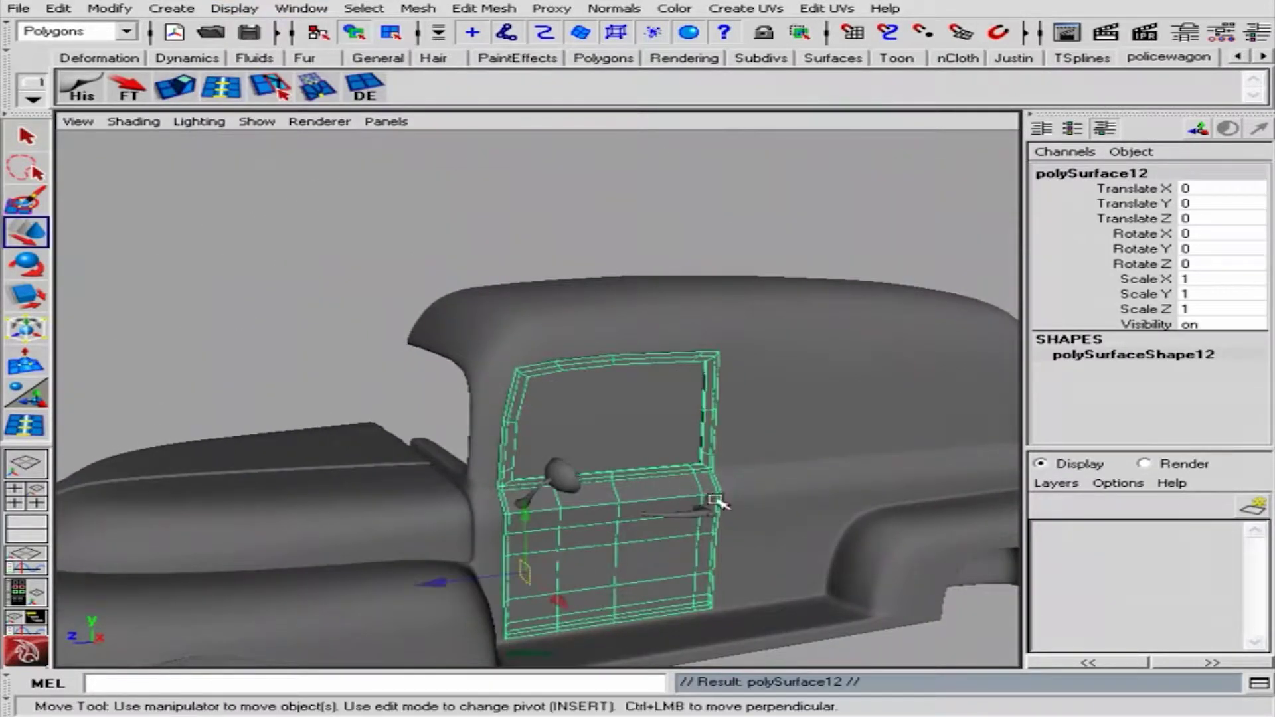
alt+right_drag(717, 501, 664, 465)
drag(524, 425, 525, 319)
key(f)
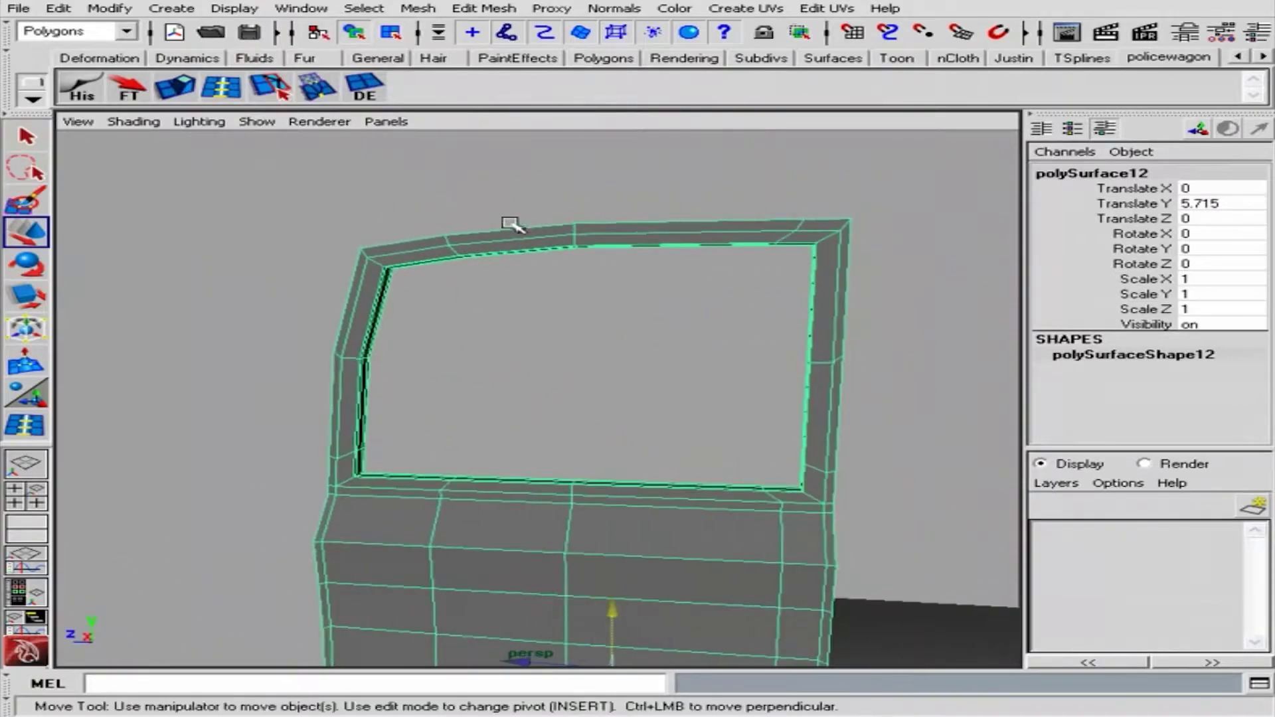
Insert an edge loop just below the window and delete the lower door faces
alt+drag(358, 490, 744, 264)
key(y)
key(q)
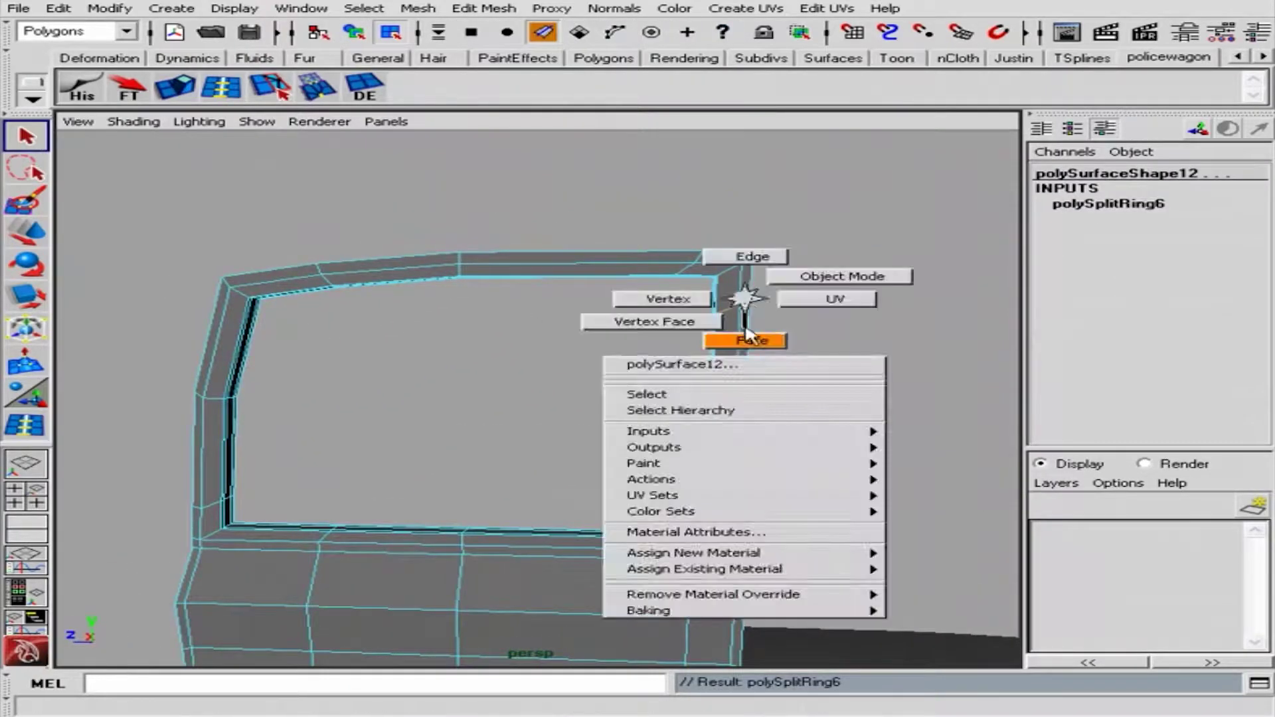
right_drag(748, 301, 735, 342)
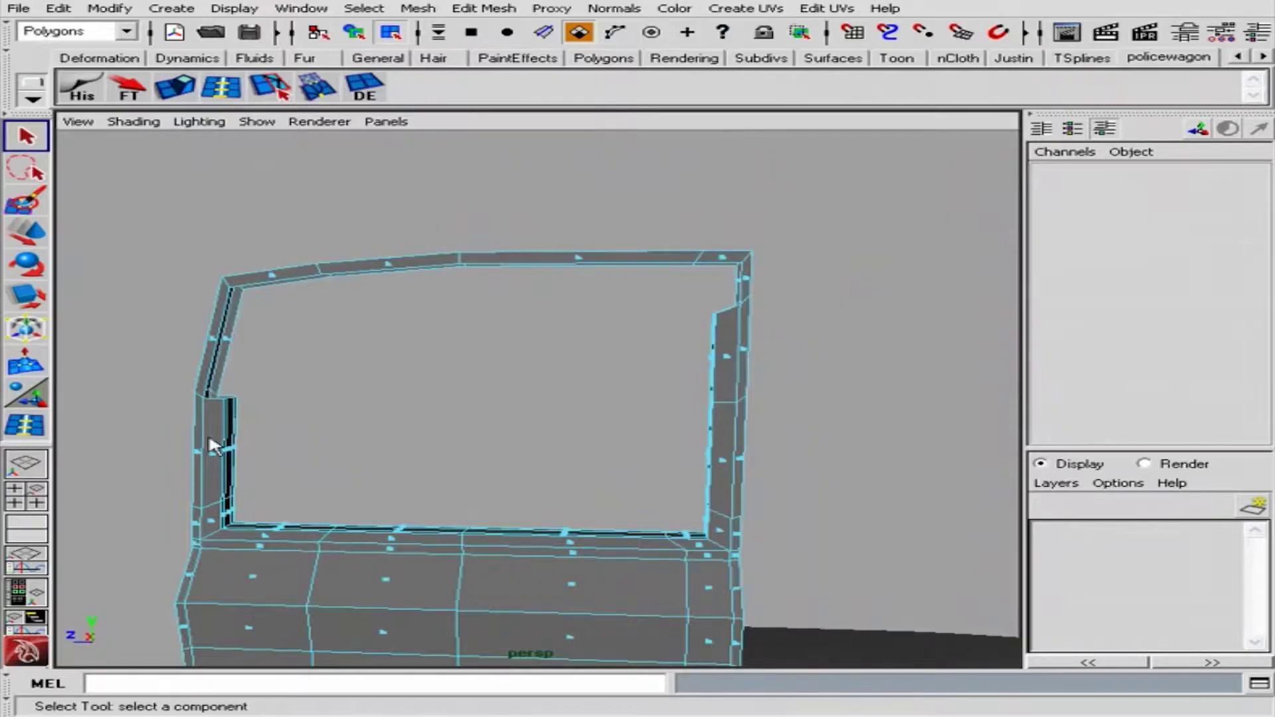
alt+right_drag(214, 447, 447, 288)
drag(399, 292, 817, 572)
key(Delete)
Delete the leftover side faces of the window frame, leaving a thin bent strip
alt+middle_drag(715, 341, 715, 459)
drag(867, 273, 568, 522)
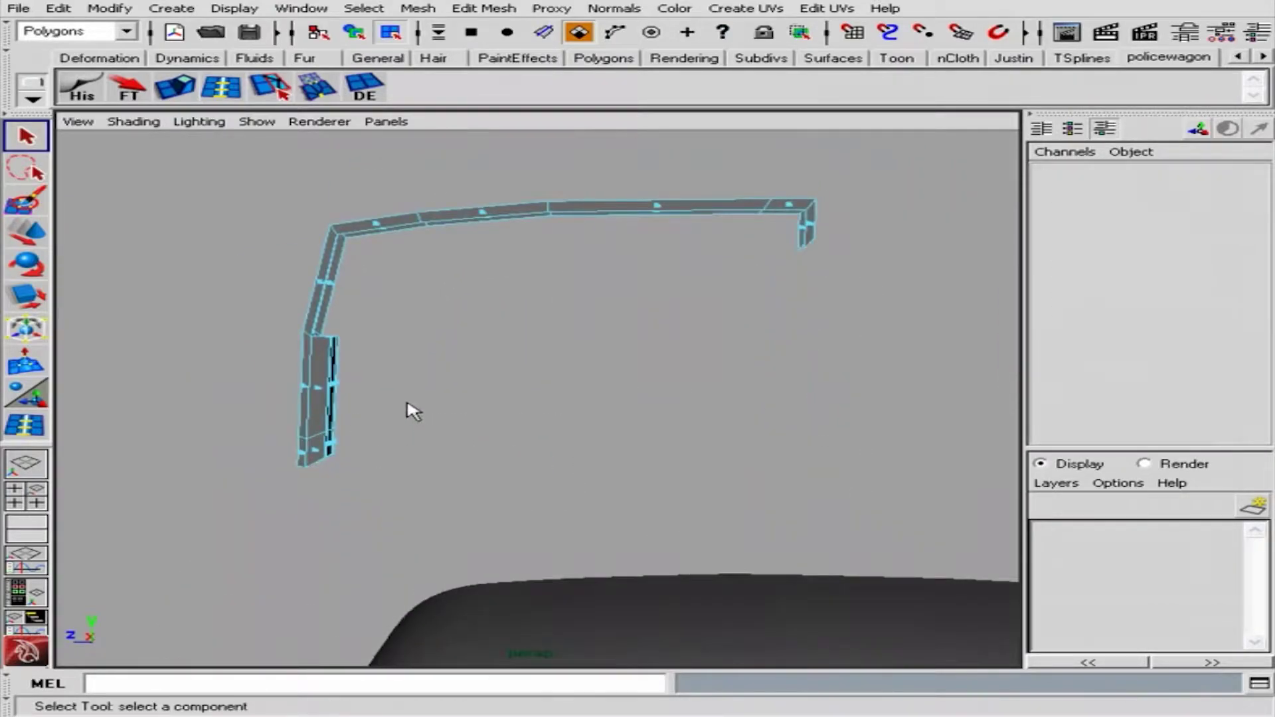
mouse_move(414, 412)
alt+mouse_down()
mouse_move(524, 408)
mouse_move(393, 504)
mouse_move(433, 374)
alt+mouse_up()
scroll(726, 487, up, 3)
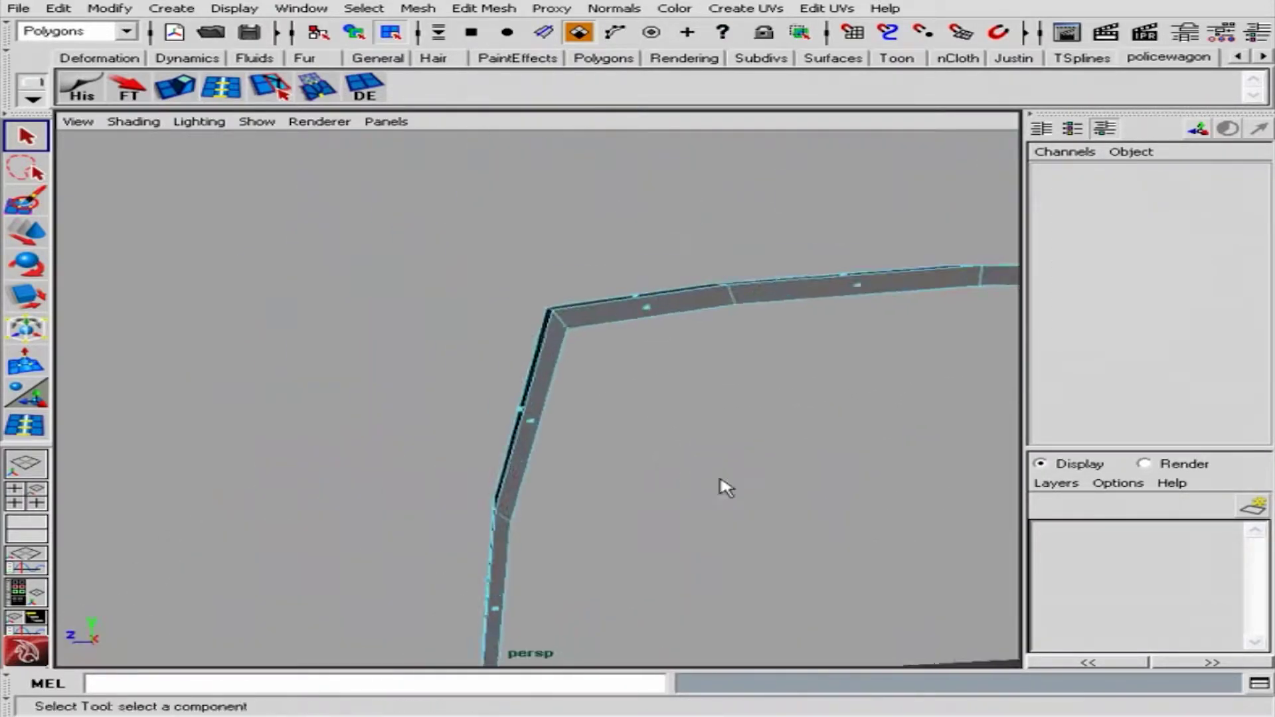
mouse_move(726, 487)
alt+mouse_down()
mouse_move(416, 365)
mouse_move(624, 368)
mouse_move(559, 369)
alt+mouse_up()
click(415, 365)
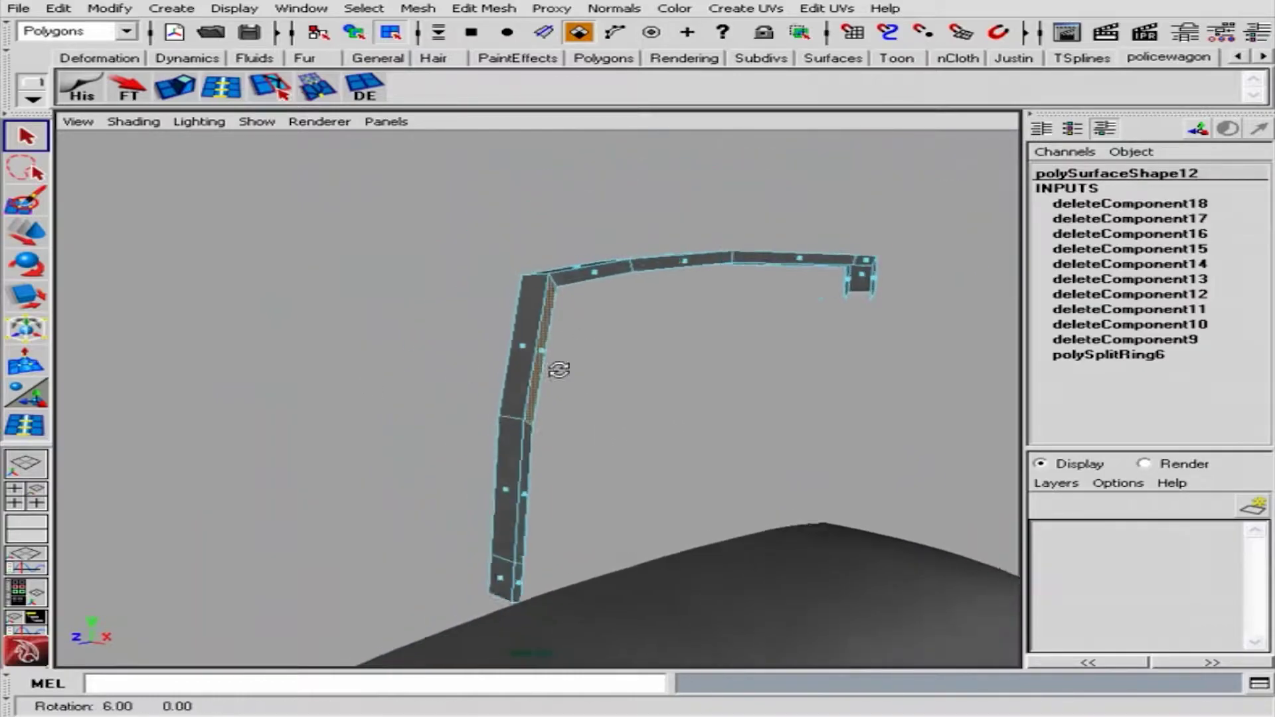
shift+click(502, 480)
mouse_move(503, 479)
alt+mouse_down()
mouse_move(492, 372)
mouse_move(509, 286)
alt+mouse_up()
key(Delete)
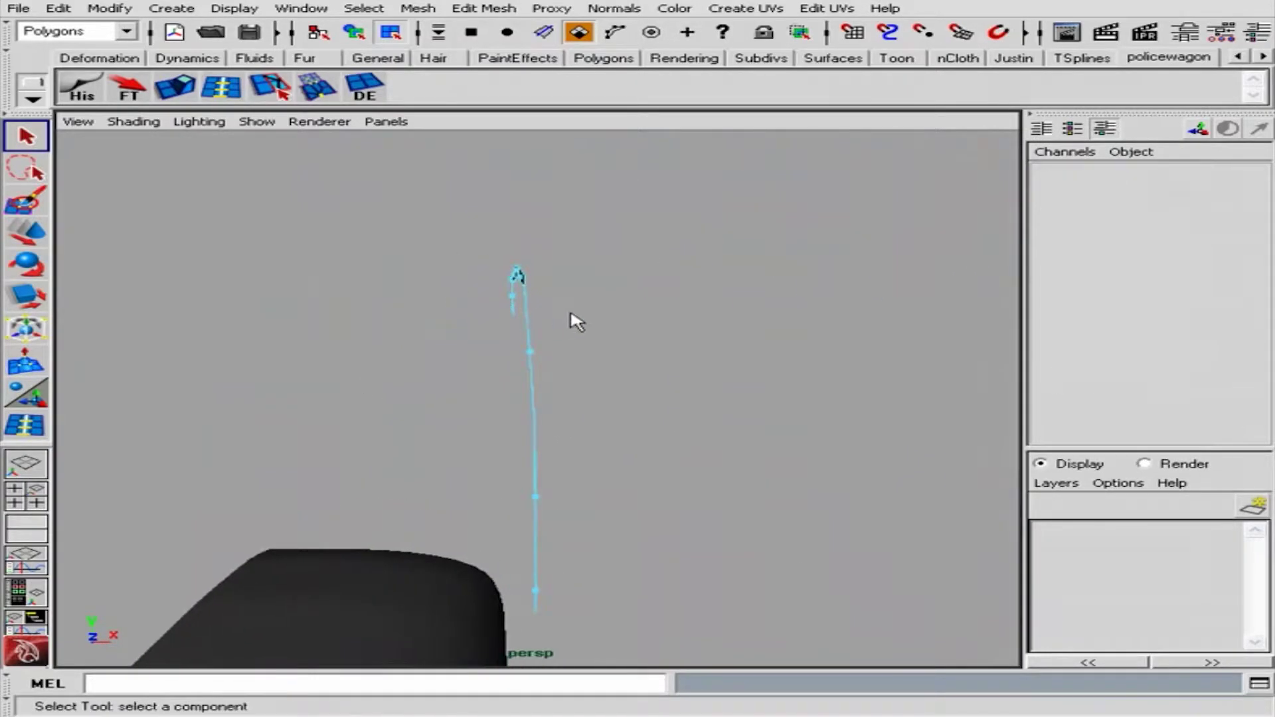
alt+drag(577, 322, 606, 305)
Check the frame strip in smooth preview, then select it above the cab
key(F8)
key(3)
key(1)
click(711, 319)
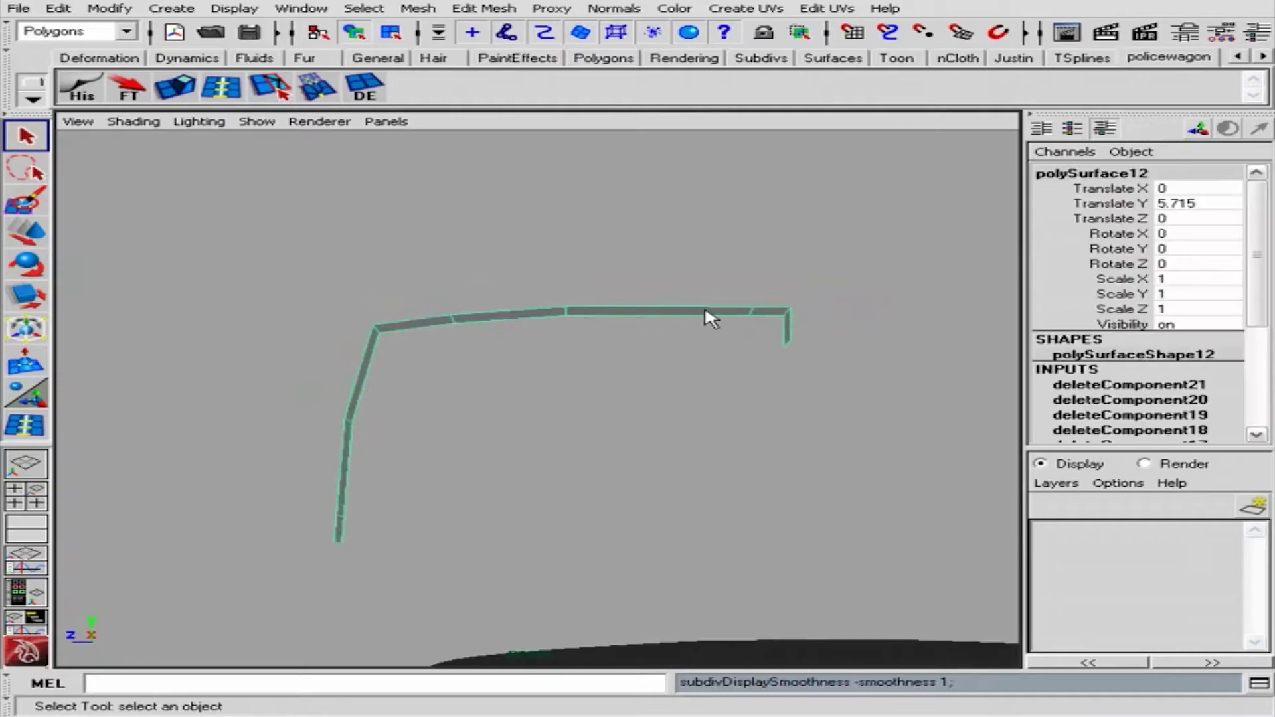
alt+drag(711, 319, 627, 292)
scroll(652, 265, up, 2)
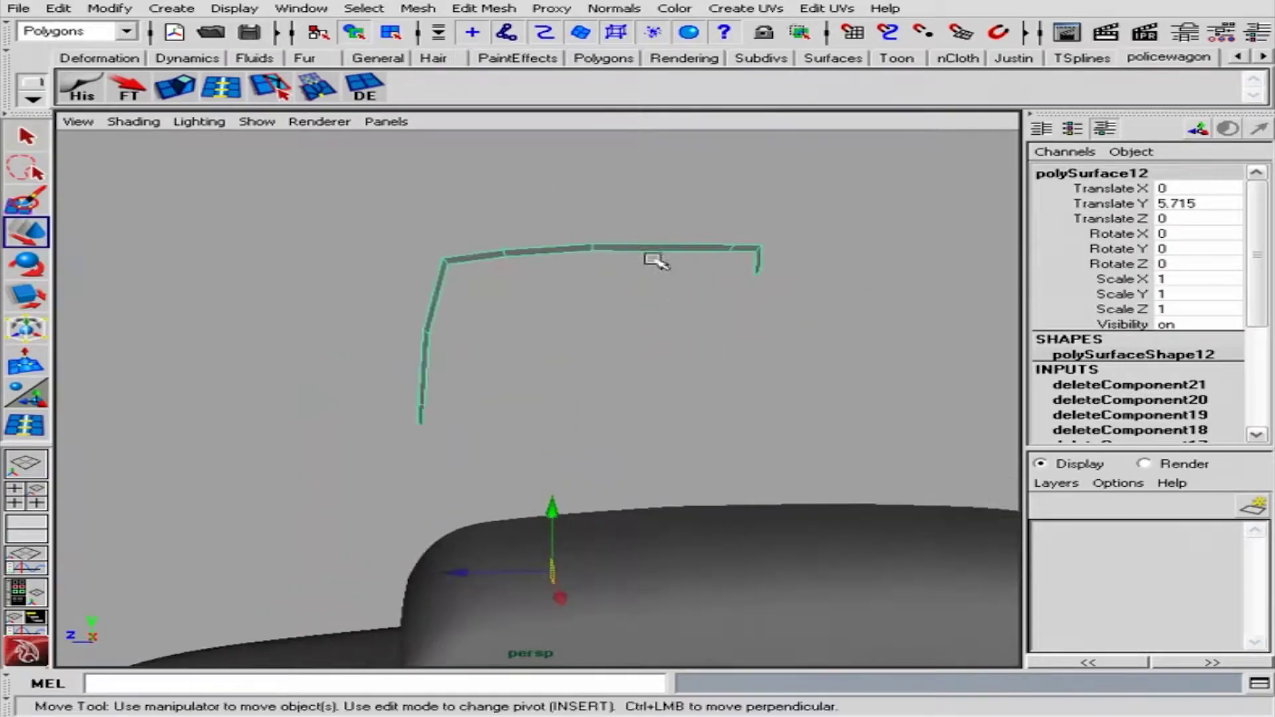
Extrude the strip for thickness and move the gutter strip onto the roof edge
click(186, 103)
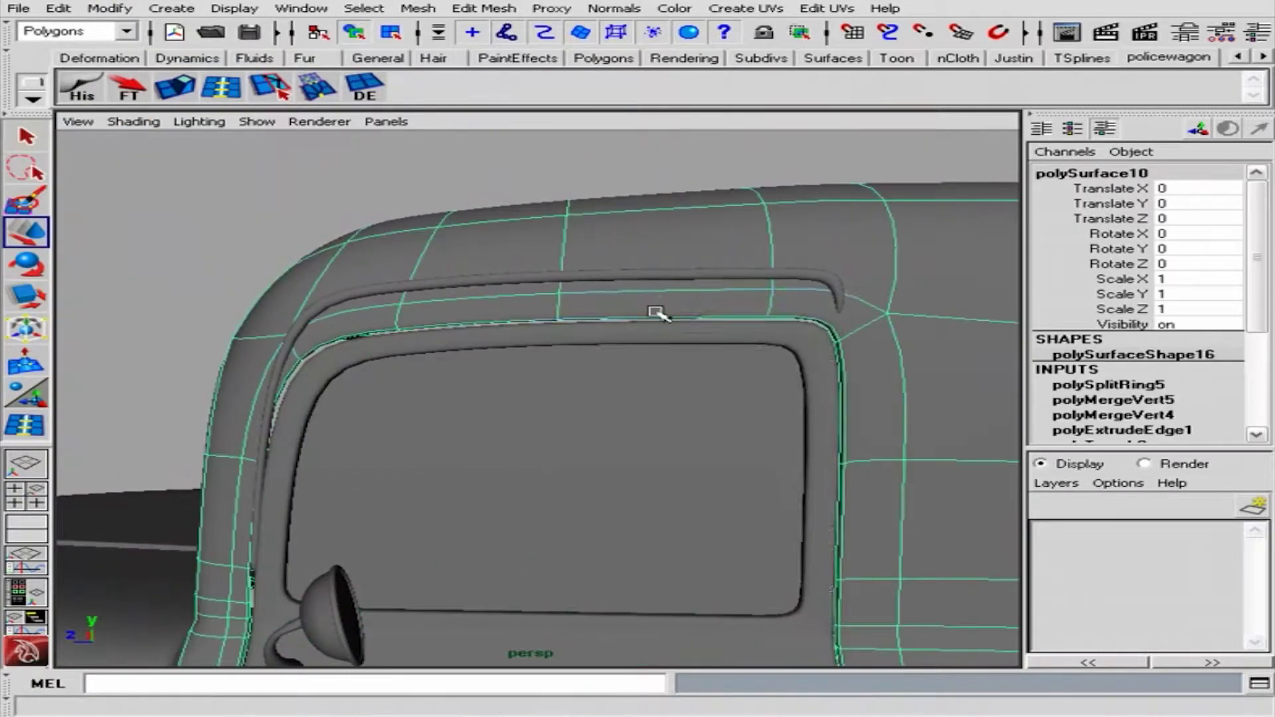
key(F9)
mouse_move(403, 328)
alt+mouse_down()
mouse_move(392, 398)
mouse_move(690, 317)
mouse_move(529, 352)
mouse_move(353, 357)
mouse_move(293, 436)
mouse_move(351, 422)
mouse_move(303, 385)
alt+mouse_up()
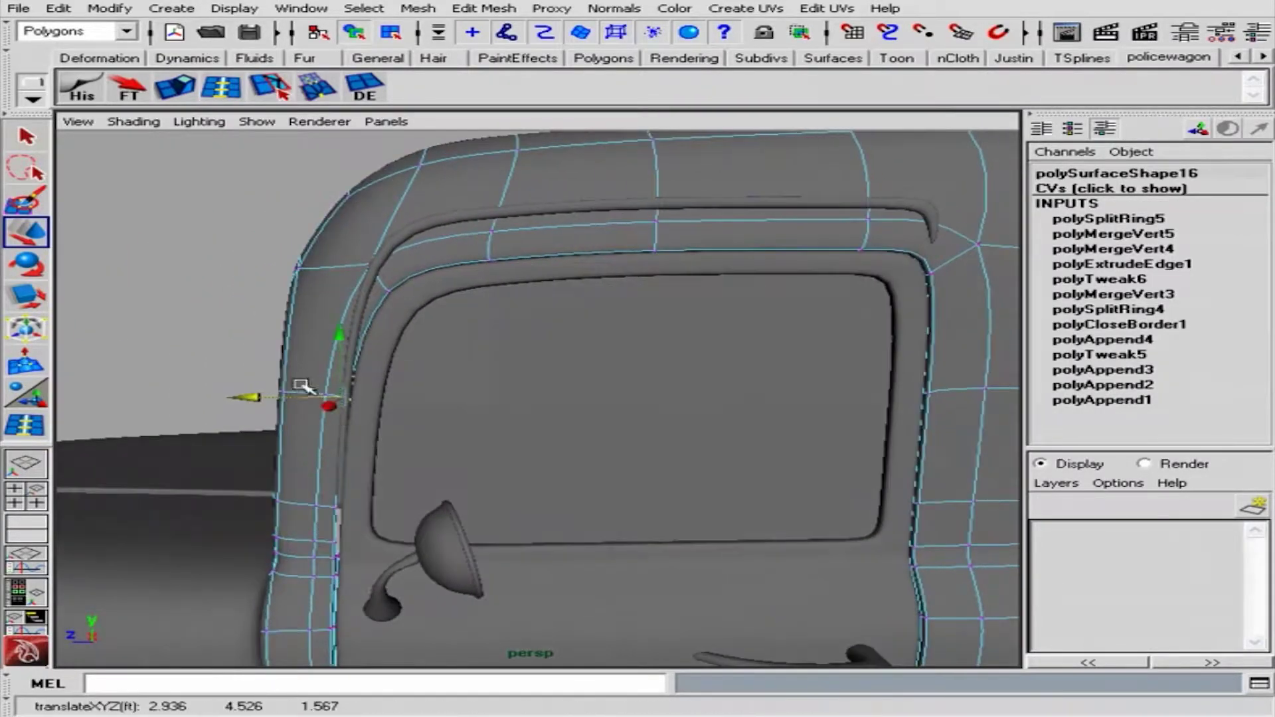
click(578, 240)
alt+drag(608, 284, 541, 399)
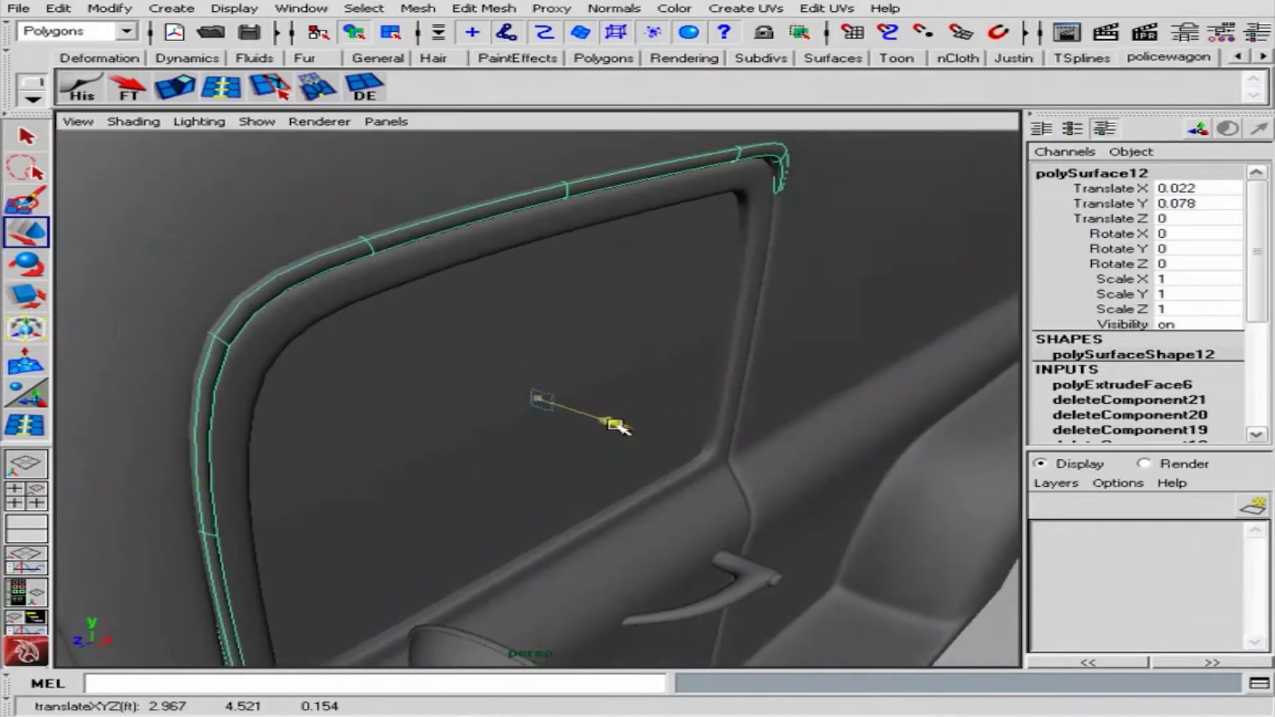
alt+middle_drag(541, 399, 627, 347)
alt+right_drag(626, 347, 521, 293)
mouse_move(520, 293)
mouse_down()
mouse_move(583, 307)
mouse_move(598, 214)
mouse_up()
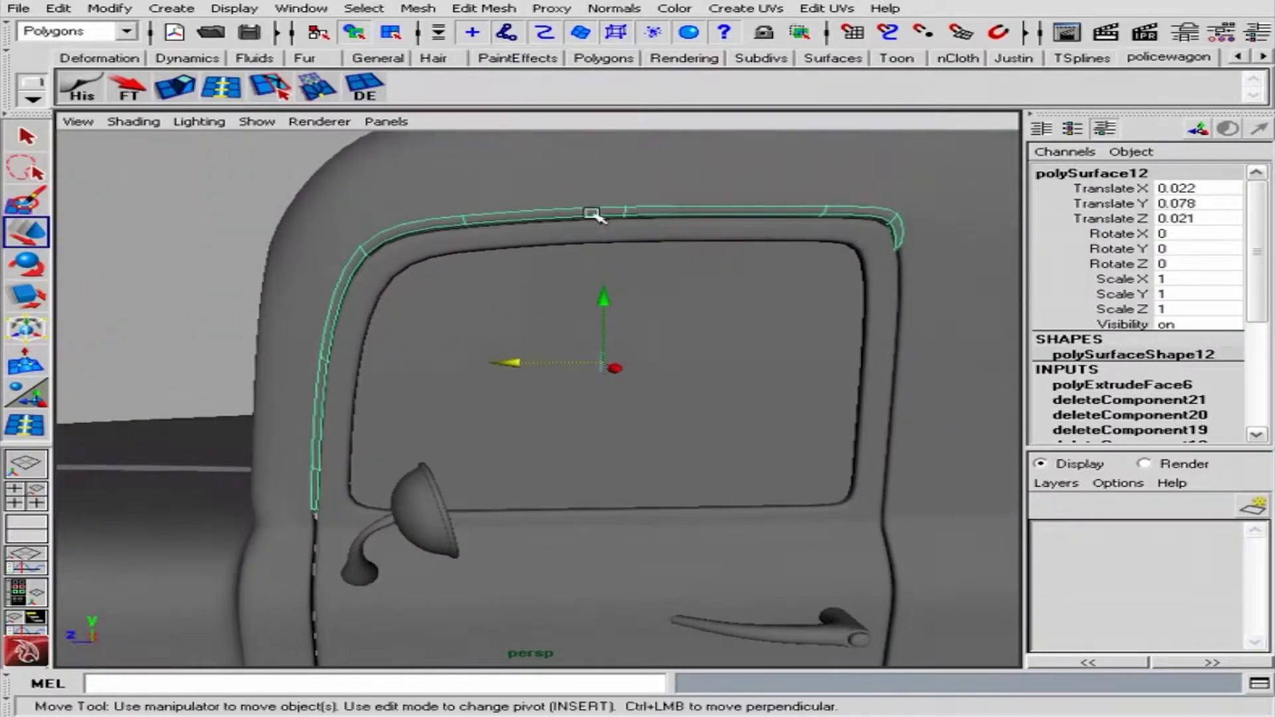
Adjust the gutter's corner vertices and the door pillar vertices beside the mirror
key(F8)
alt+right_drag(598, 214, 675, 371)
alt+middle_drag(676, 371, 551, 287)
alt+right_drag(676, 229, 455, 312)
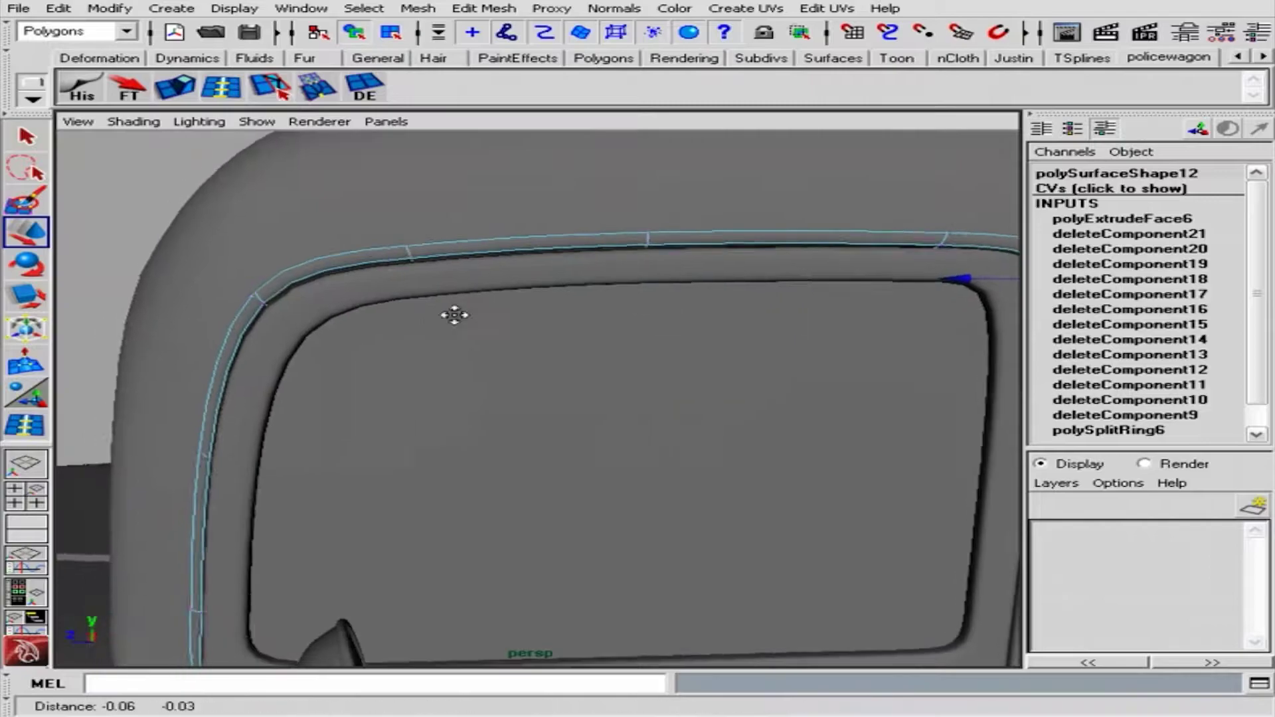
alt+drag(456, 313, 507, 438)
right_drag(489, 454, 401, 452)
drag(401, 452, 507, 447)
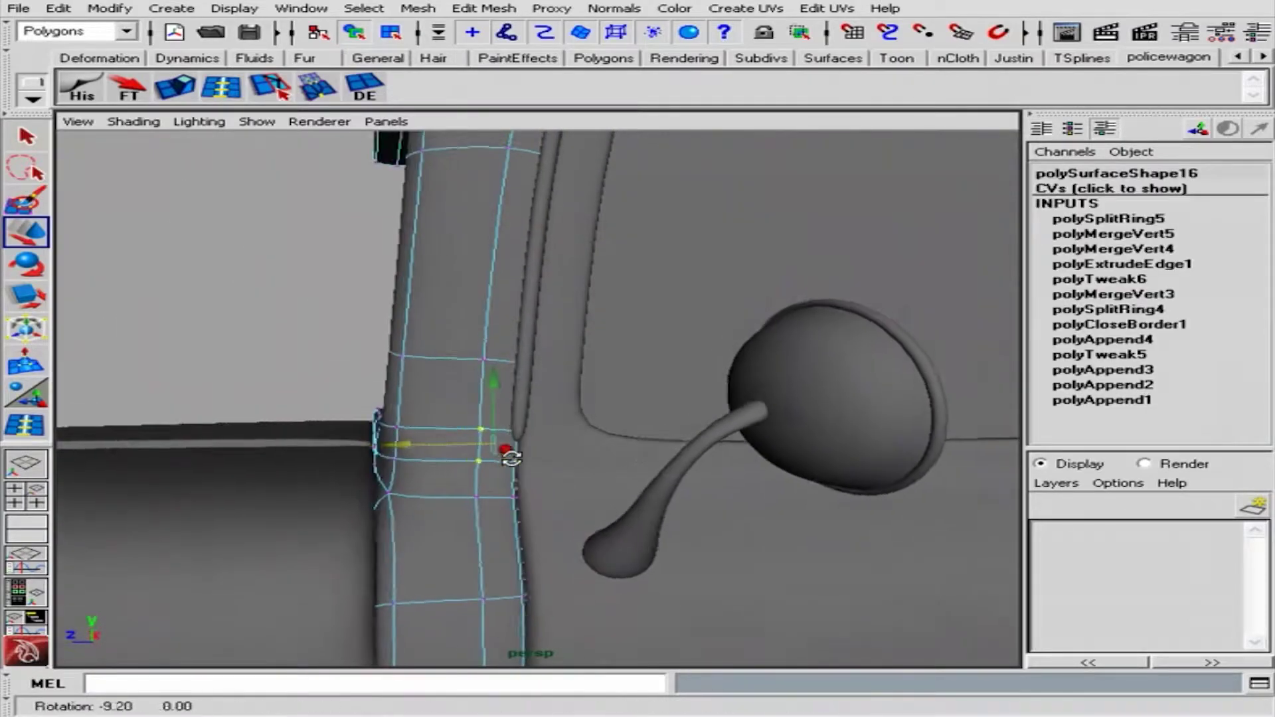
alt+right_drag(507, 447, 436, 208)
key(F8)
Add an edge loop along the gutter strip at the window frame's top edge
click(339, 236)
alt+right_drag(338, 237, 652, 357)
alt+drag(653, 356, 598, 333)
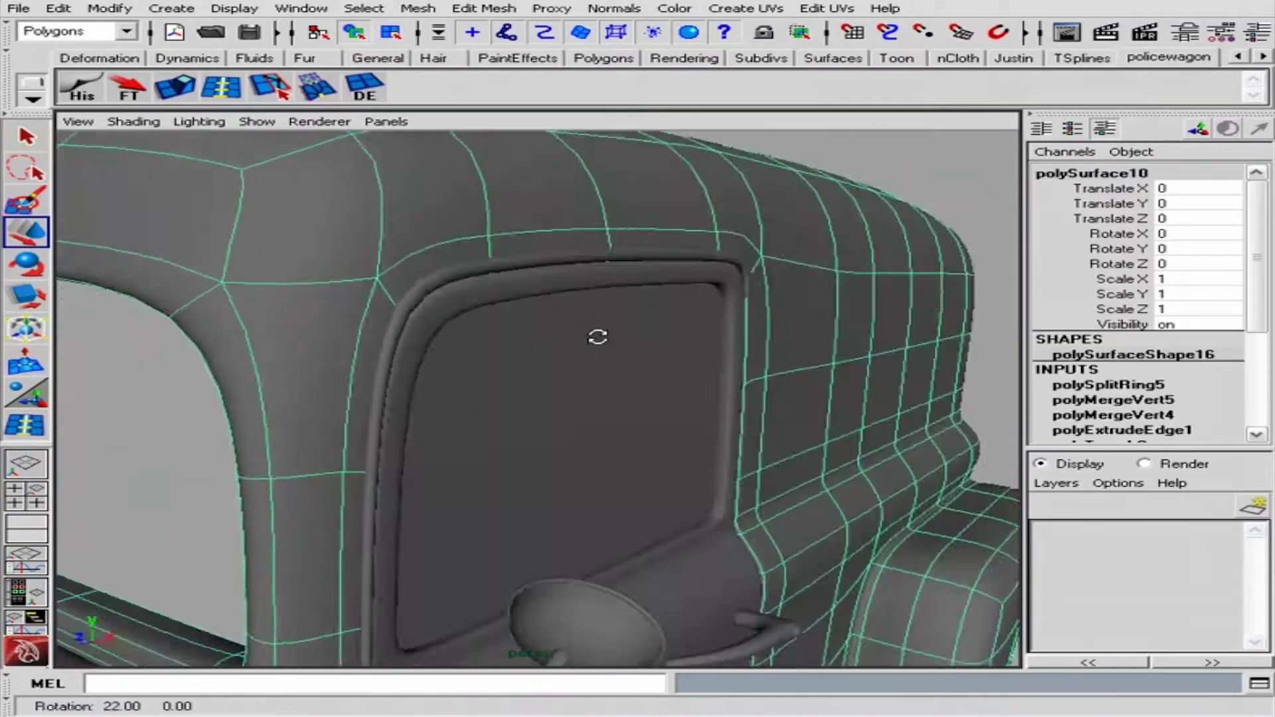
alt+right_drag(598, 333, 768, 296)
click(724, 280)
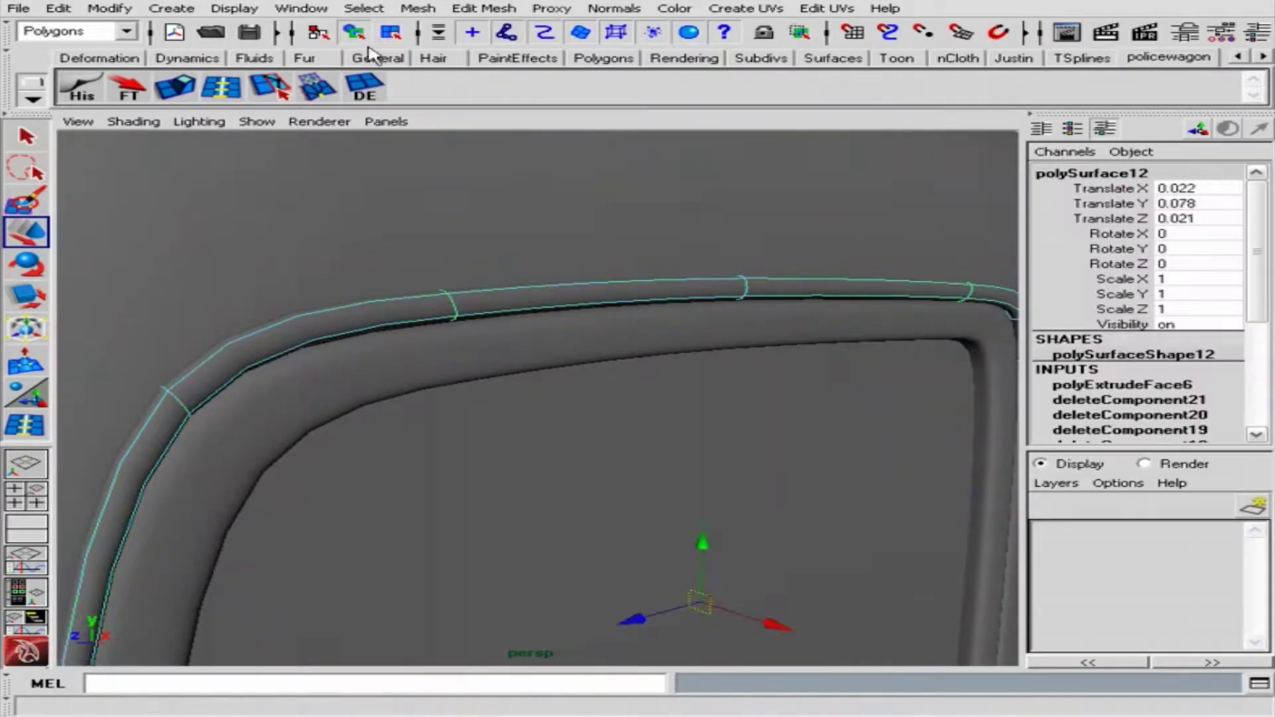
alt+drag(569, 293, 465, 332)
click(528, 328)
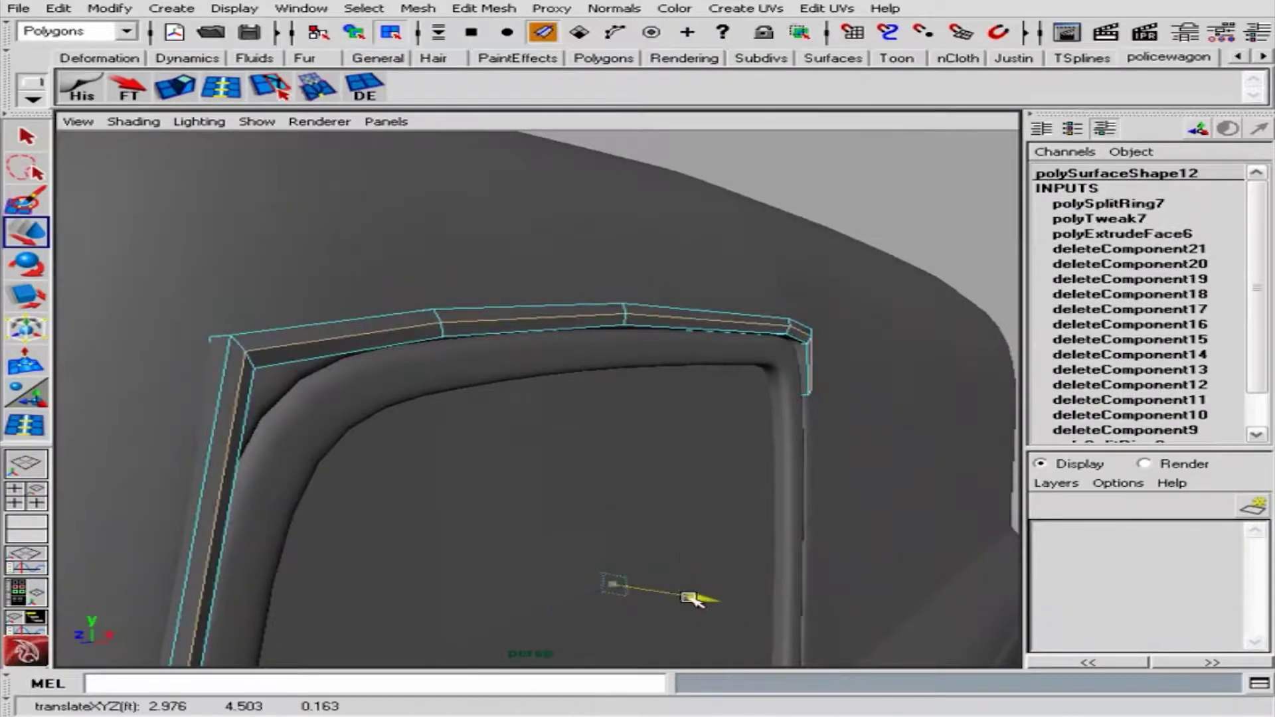
key(F8)
click(684, 194)
alt+right_drag(684, 193, 277, 237)
mouse_move(276, 236)
alt+mouse_down()
mouse_move(412, 327)
mouse_move(820, 328)
alt+mouse_up()
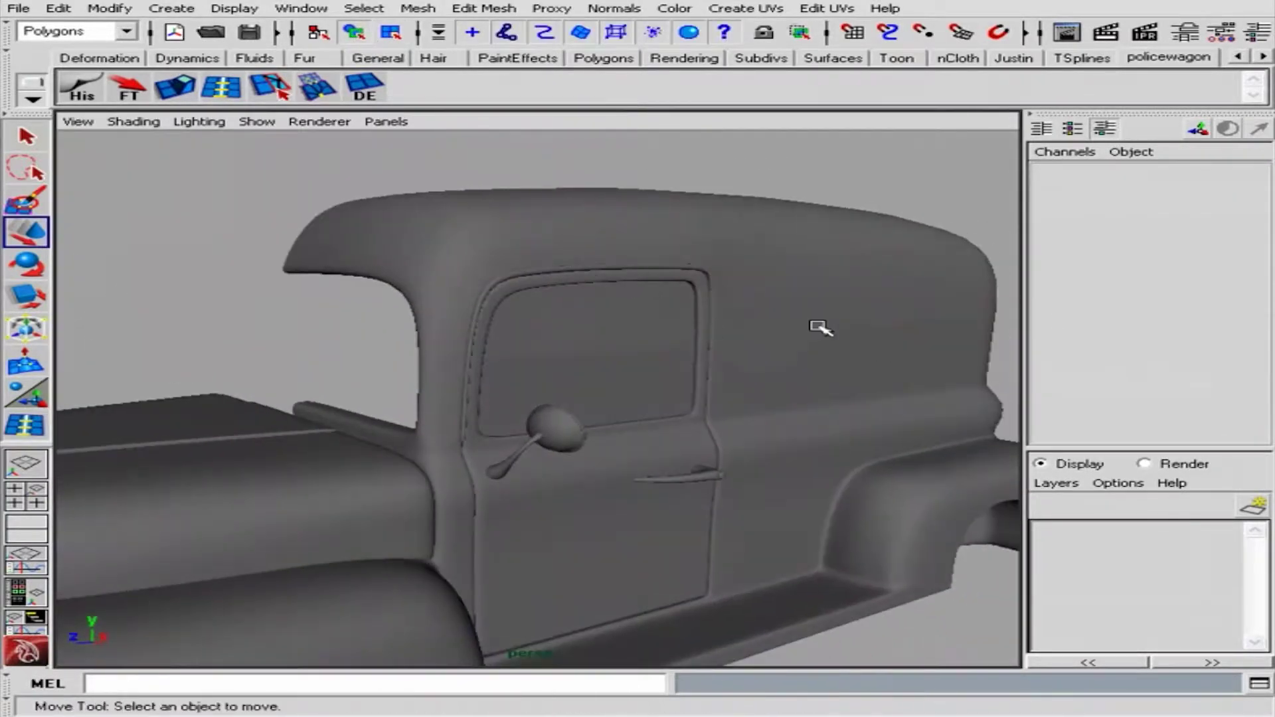
Select the window frame trim piece, polySurface12, and bring up the Outliner
click(687, 297)
click(687, 286)
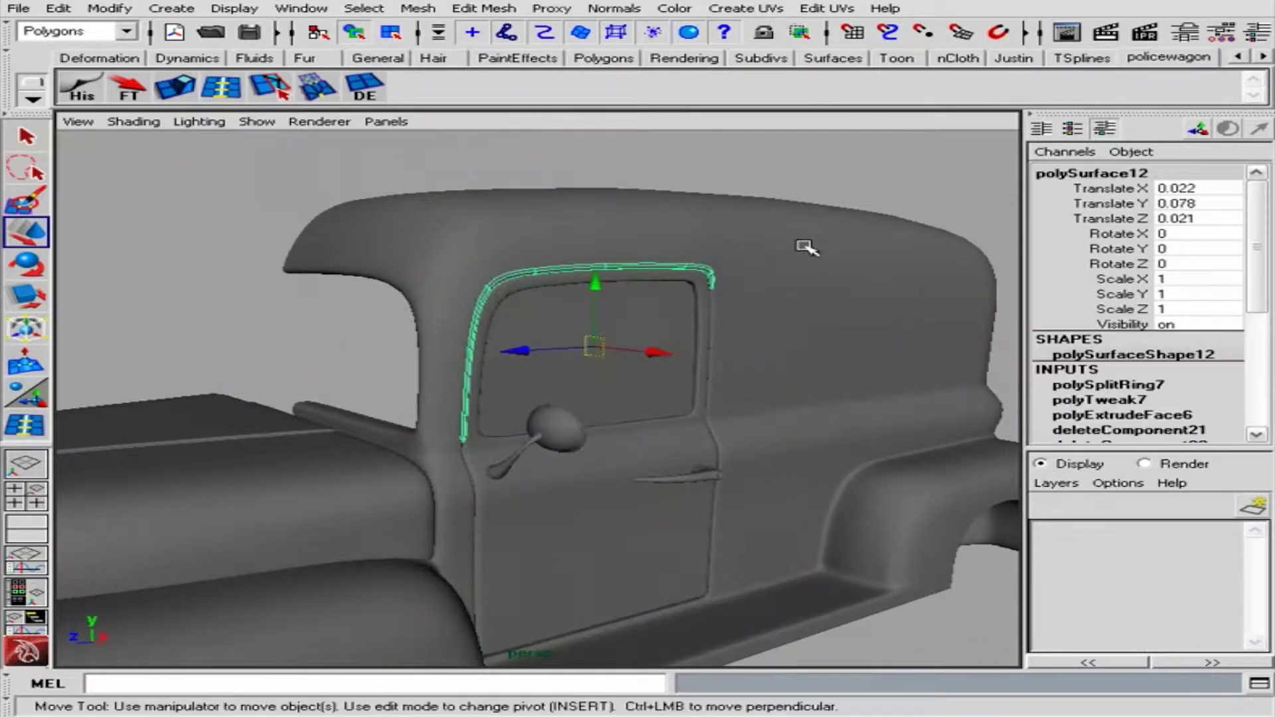
click(300, 8)
click(484, 148)
Parent the window frame piece under door in the Outliner, then close the Outliner
drag(356, 510, 312, 449)
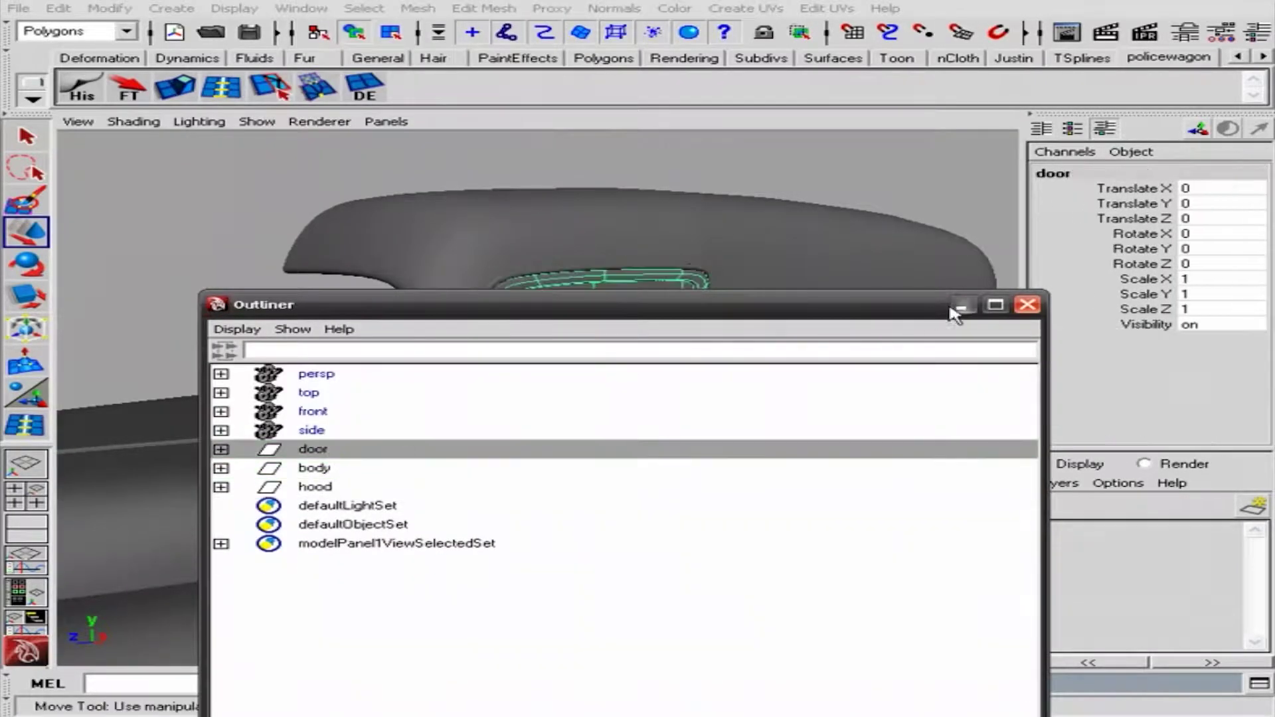
click(1028, 304)
key(f)
alt+drag(731, 372, 661, 336)
alt+right_drag(660, 336, 657, 432)
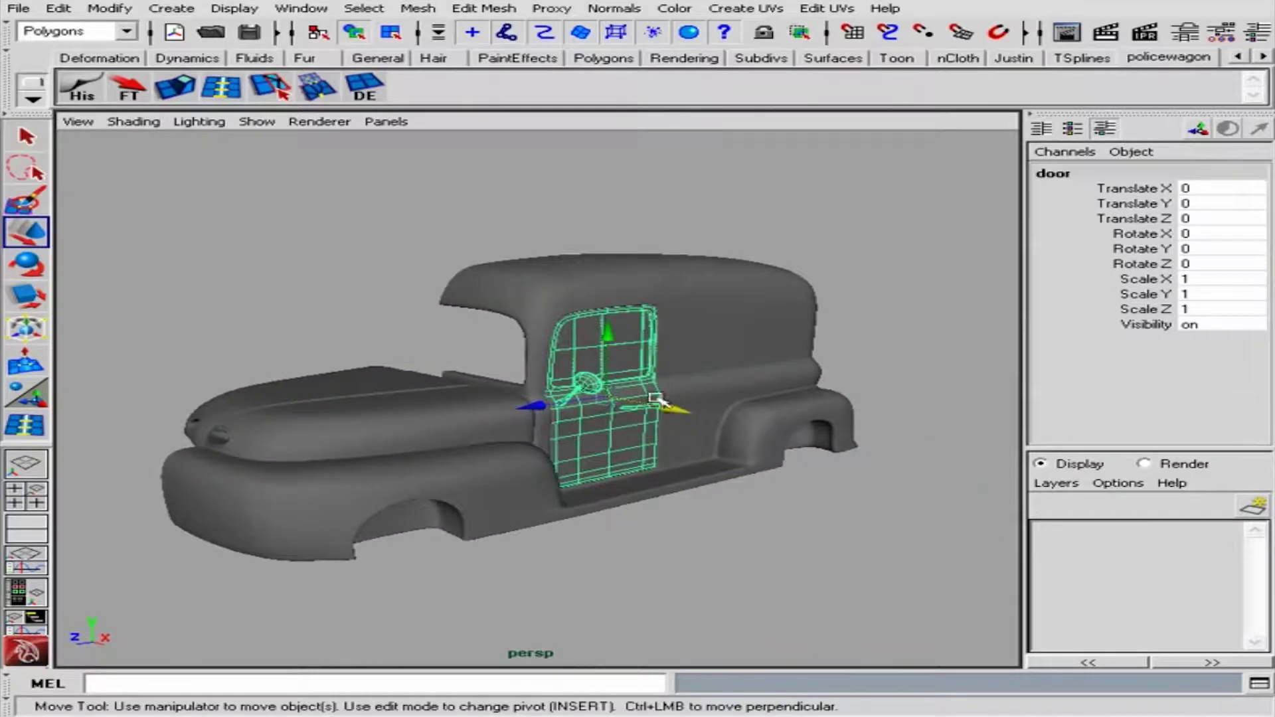
alt+drag(659, 398, 478, 410)
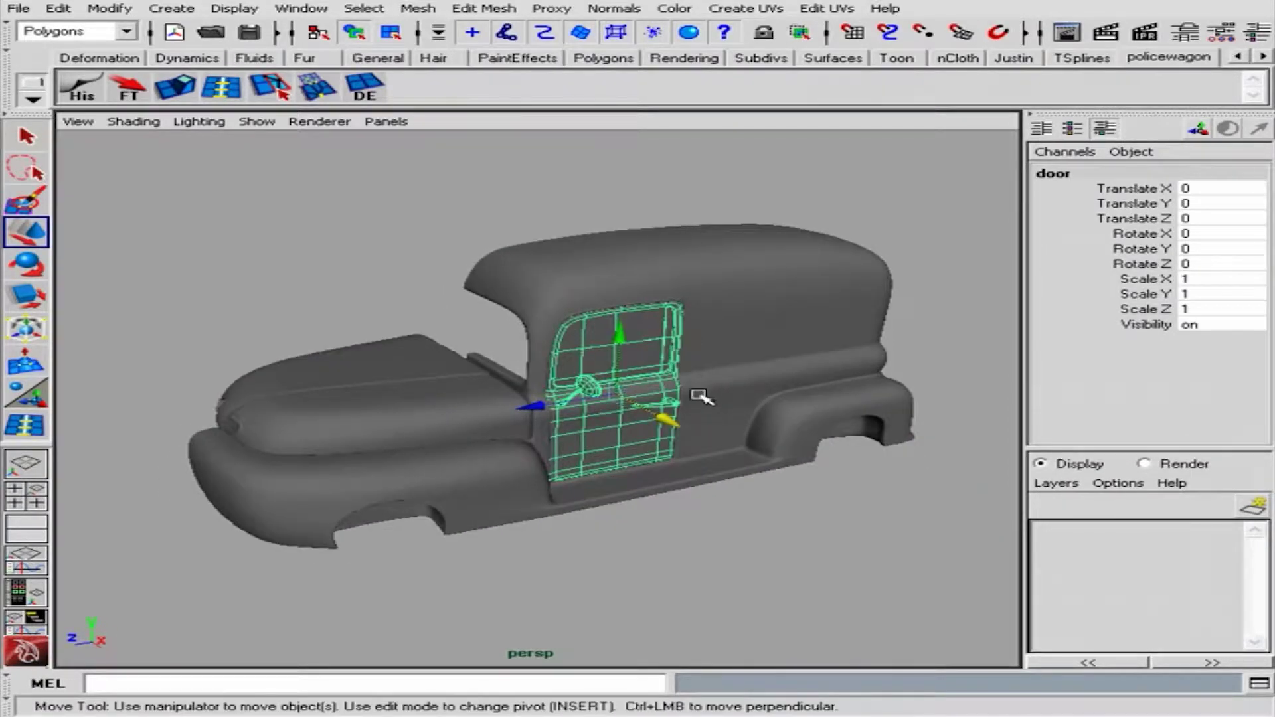
alt+drag(701, 397, 664, 415)
alt+right_drag(665, 415, 527, 418)
Select the truck body, polySurface10, and inspect its rear panel up close
click(720, 532)
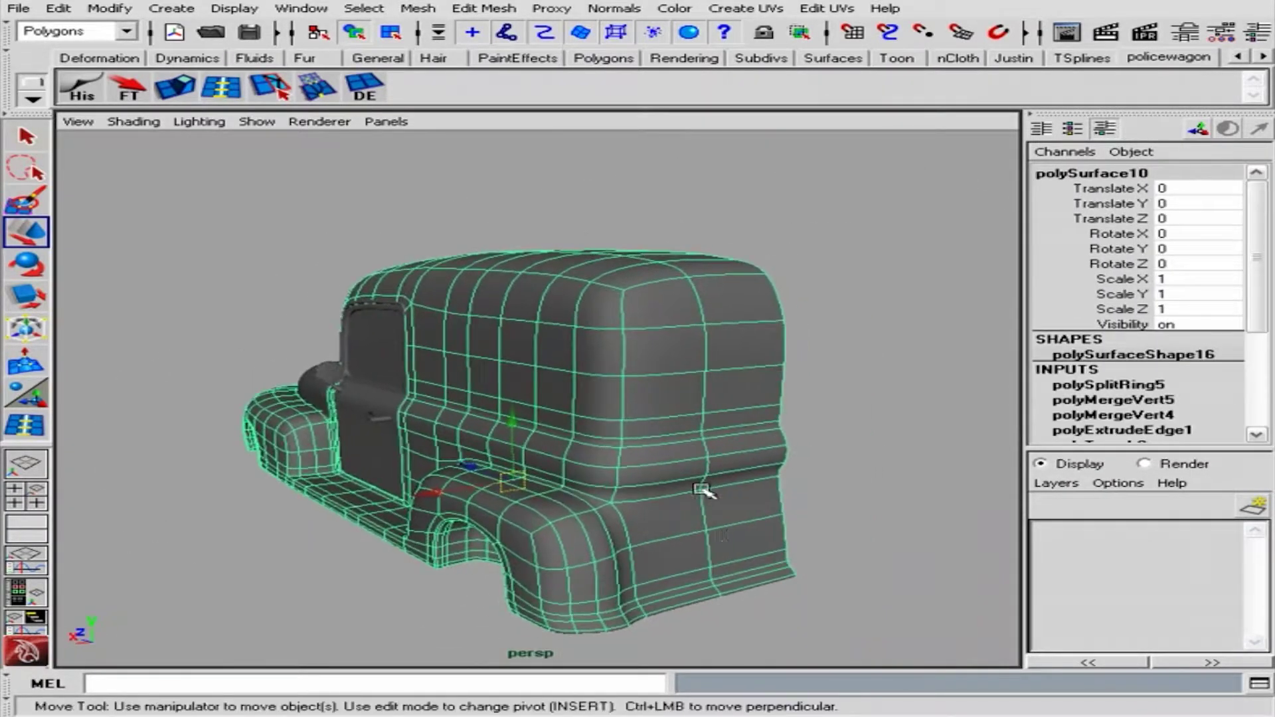
alt+drag(692, 536, 589, 313)
mouse_move(744, 482)
alt+mouse_down()
mouse_move(749, 436)
mouse_move(465, 452)
alt+mouse_up()
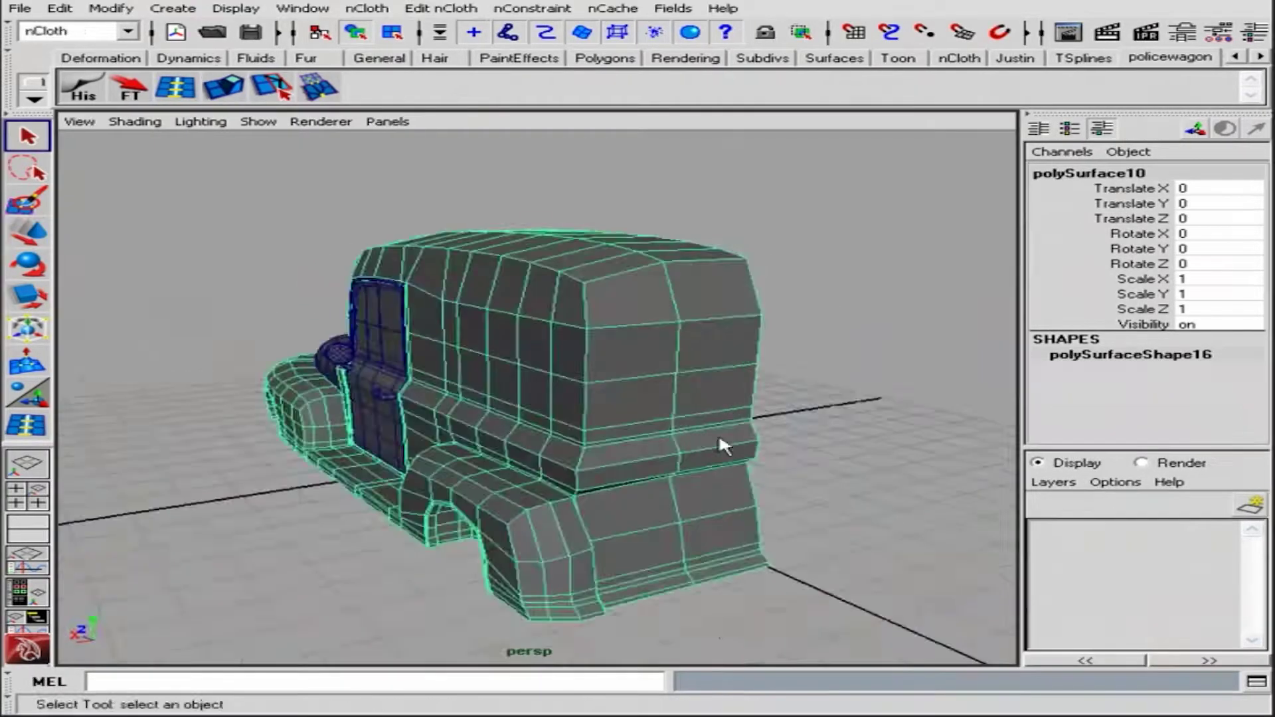
mouse_move(576, 347)
alt+mouse_down()
mouse_move(762, 432)
mouse_move(558, 436)
mouse_move(638, 432)
mouse_move(628, 502)
alt+mouse_up()
mouse_move(629, 503)
alt+right_down()
mouse_move(766, 368)
mouse_move(615, 527)
alt+right_up()
mouse_move(615, 527)
alt+mouse_down()
mouse_move(606, 385)
mouse_move(764, 372)
alt+mouse_up()
alt+right_drag(768, 372, 591, 461)
mouse_move(591, 461)
alt+mouse_down()
mouse_move(656, 342)
mouse_move(632, 353)
mouse_move(651, 354)
alt+mouse_up()
alt+drag(728, 321, 618, 327)
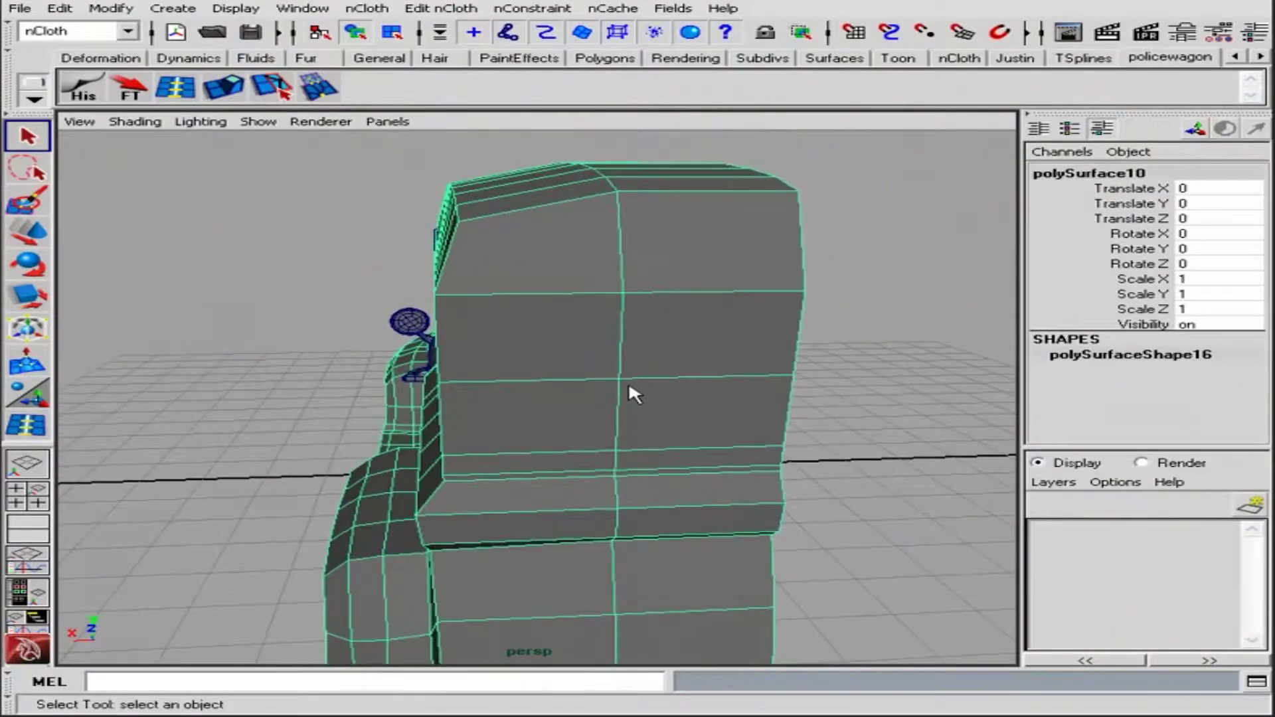
mouse_move(623, 365)
alt+right_down()
mouse_move(603, 424)
mouse_move(712, 315)
alt+right_up()
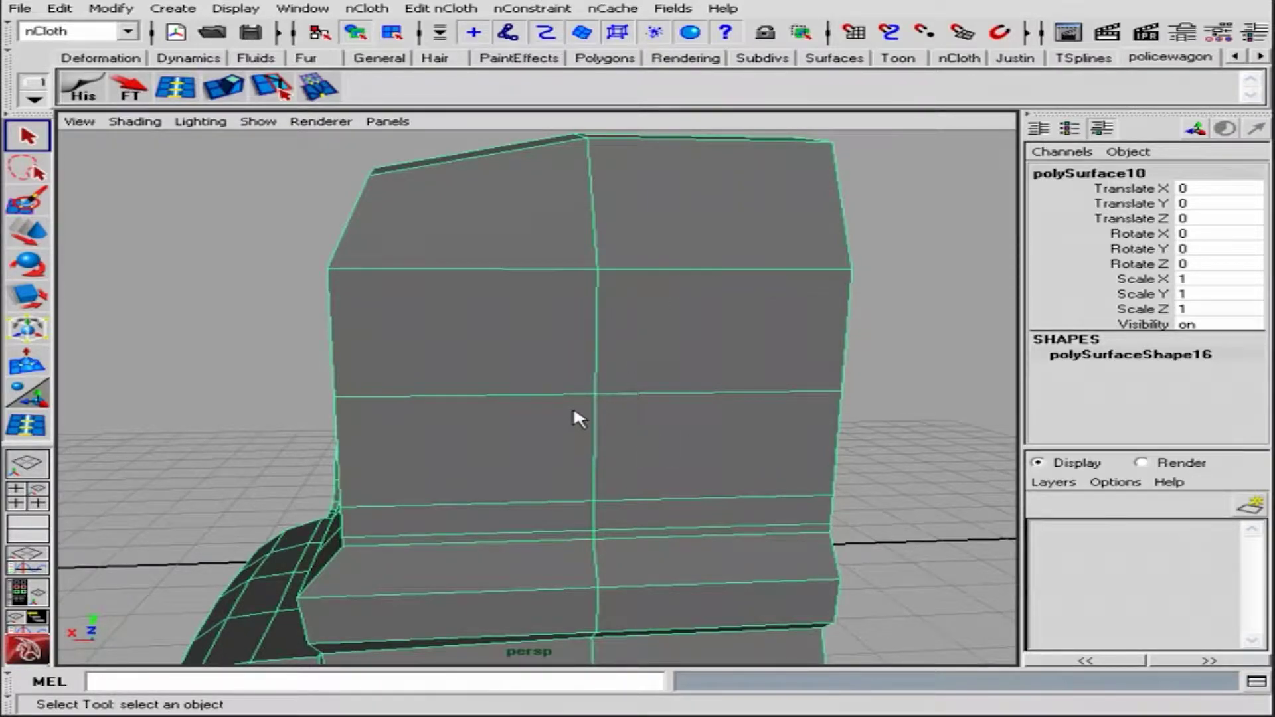
mouse_move(570, 362)
alt+mouse_down()
mouse_move(741, 338)
mouse_move(655, 399)
alt+mouse_up()
Move rear-panel vertices outward to form the slanted side-panel edge
mouse_move(655, 399)
alt+right_down()
mouse_move(641, 260)
mouse_move(565, 253)
alt+right_up()
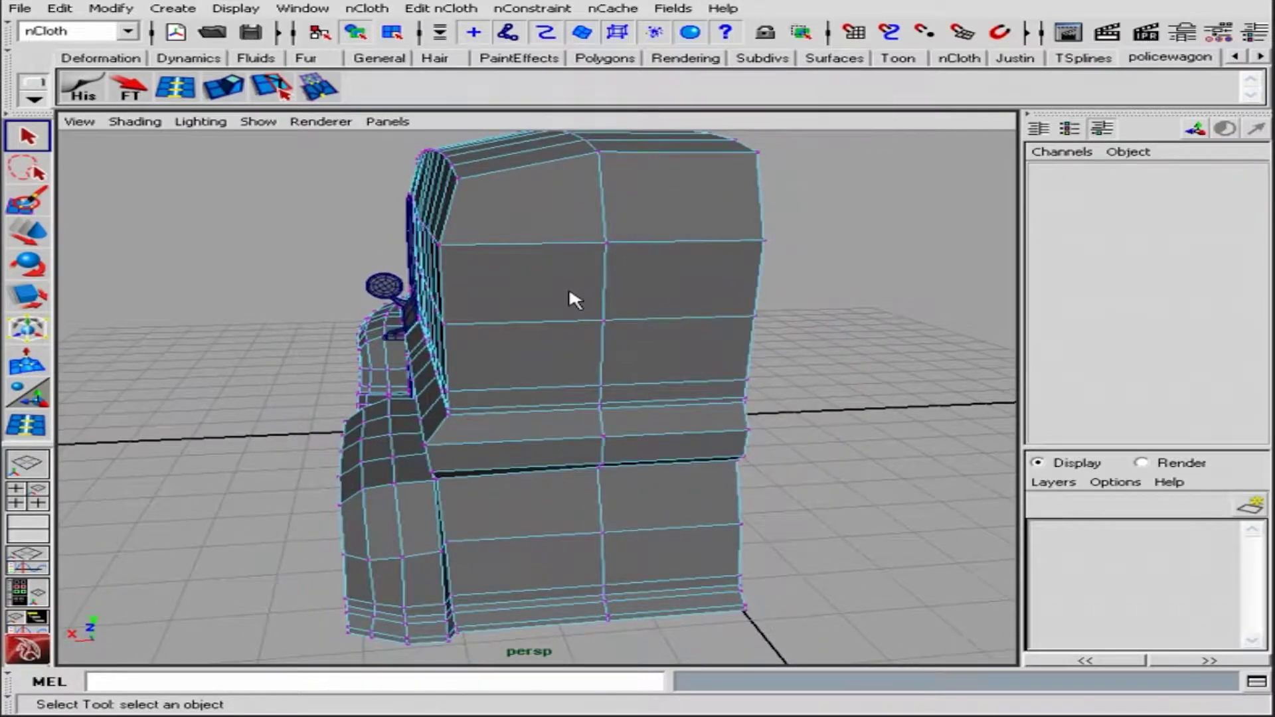
alt+drag(570, 292, 661, 293)
click(596, 269)
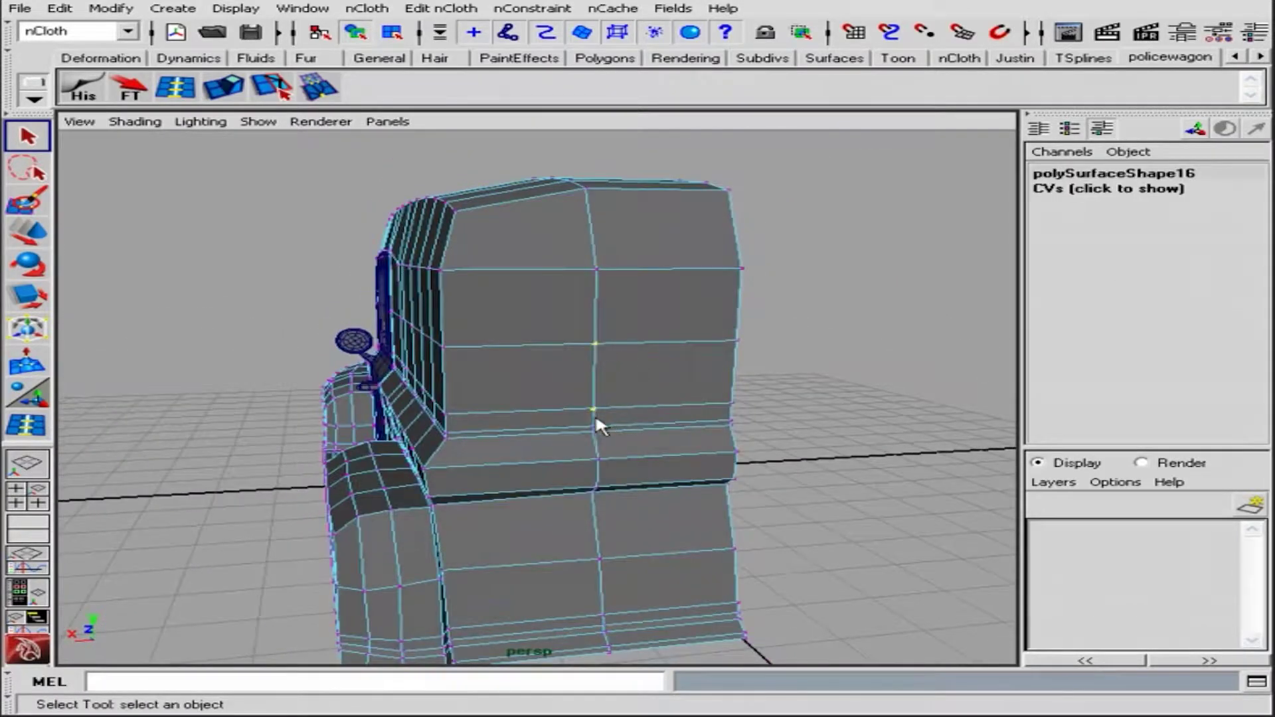
mouse_move(605, 566)
alt+mouse_down()
mouse_move(660, 578)
mouse_move(589, 447)
mouse_move(431, 521)
mouse_move(545, 495)
mouse_move(482, 492)
mouse_move(580, 528)
alt+mouse_up()
key(w)
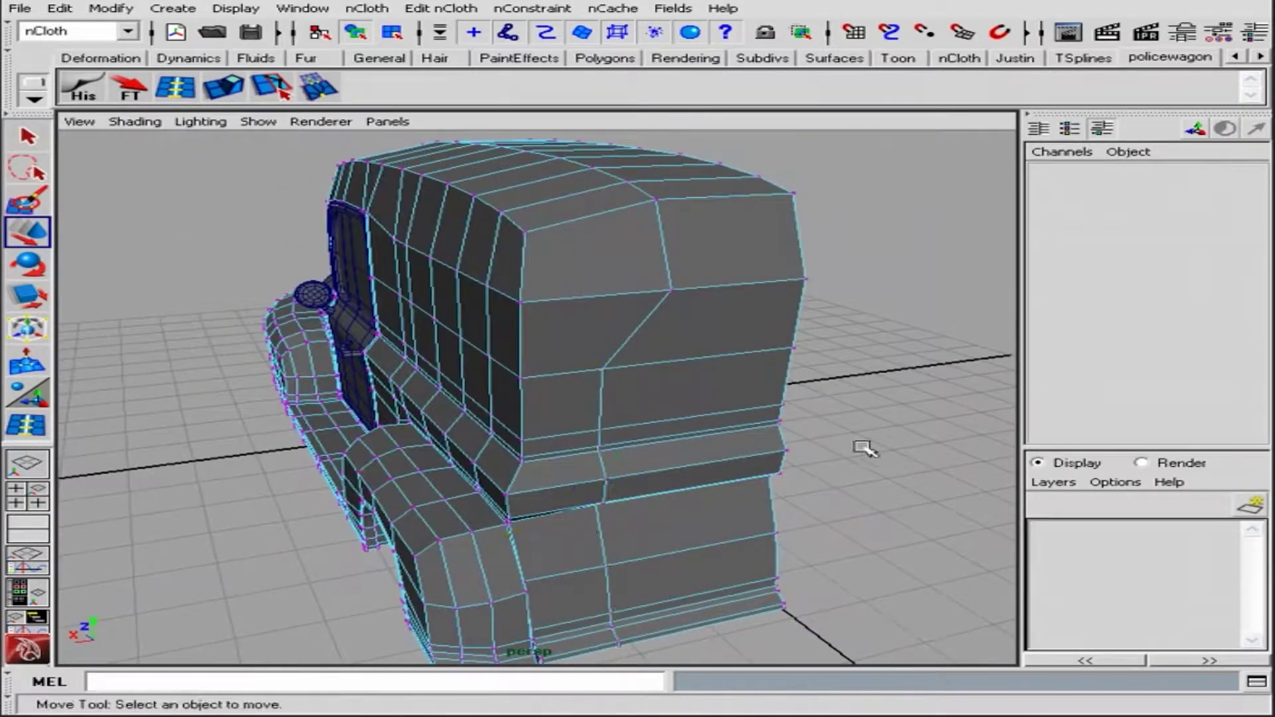
click(671, 290)
mouse_move(671, 290)
alt+mouse_down()
mouse_move(527, 262)
mouse_move(569, 277)
alt+mouse_up()
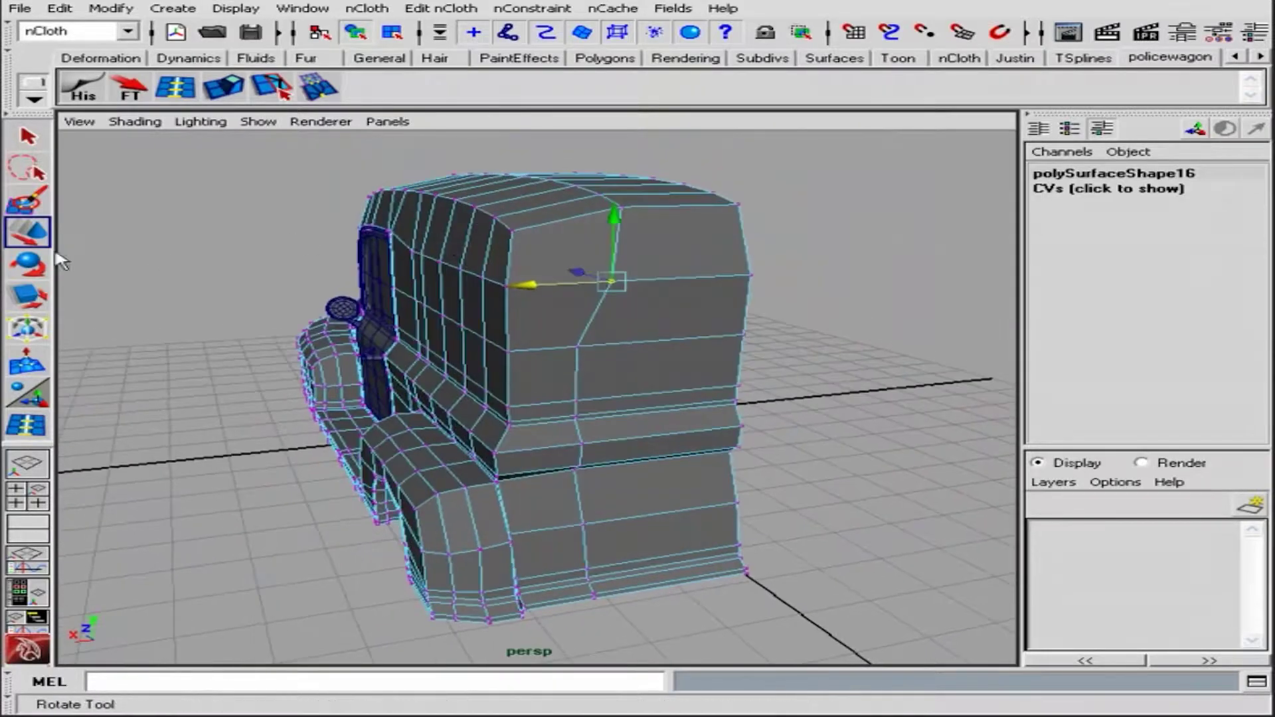
key(f)
mouse_move(737, 277)
alt+mouse_down()
mouse_move(684, 373)
mouse_move(557, 346)
alt+mouse_up()
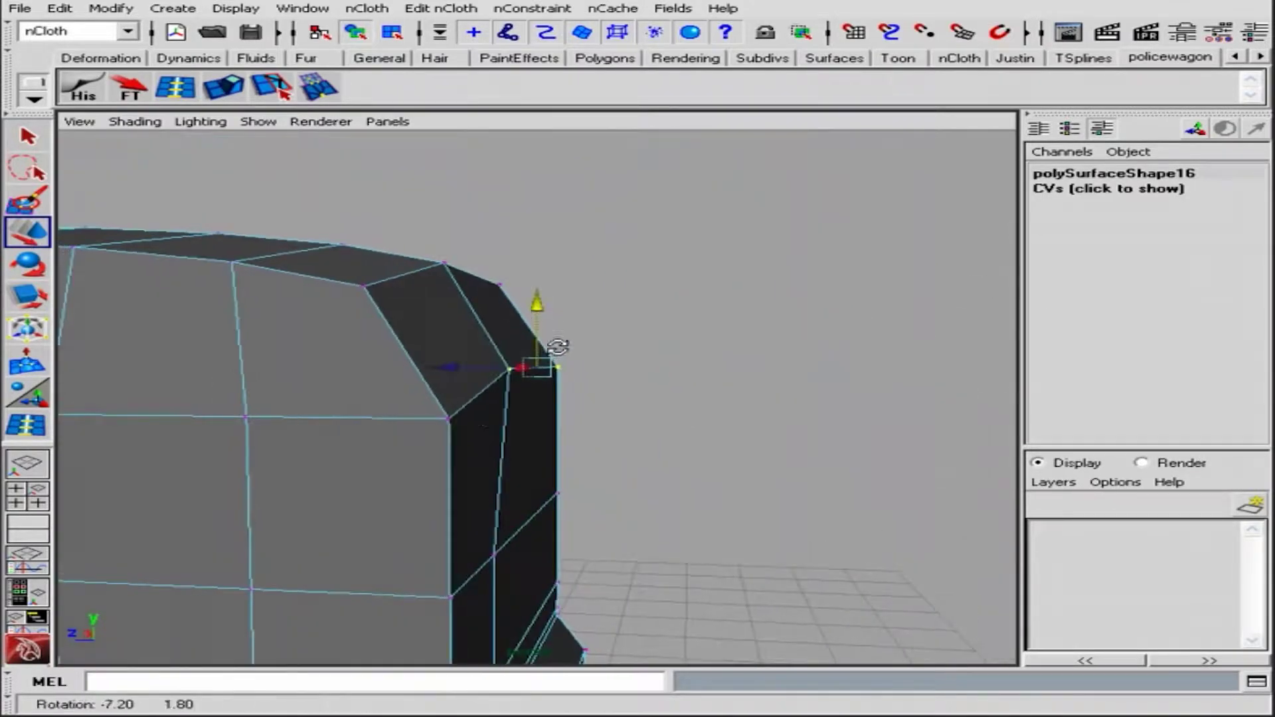
Set the Move tool's axis to Normal
mouse_move(448, 322)
alt+mouse_down()
mouse_move(532, 362)
mouse_move(773, 386)
alt+mouse_up()
click(773, 387)
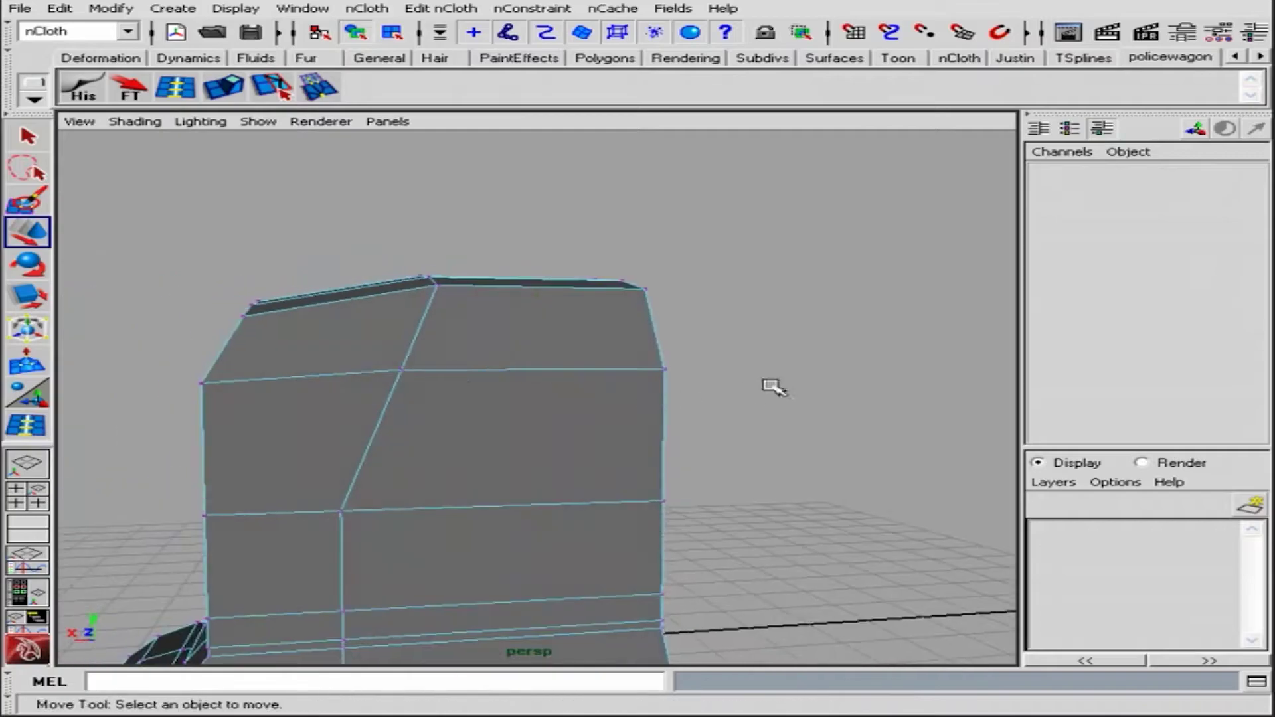
double_click(20, 242)
click(998, 163)
alt+drag(920, 370, 407, 336)
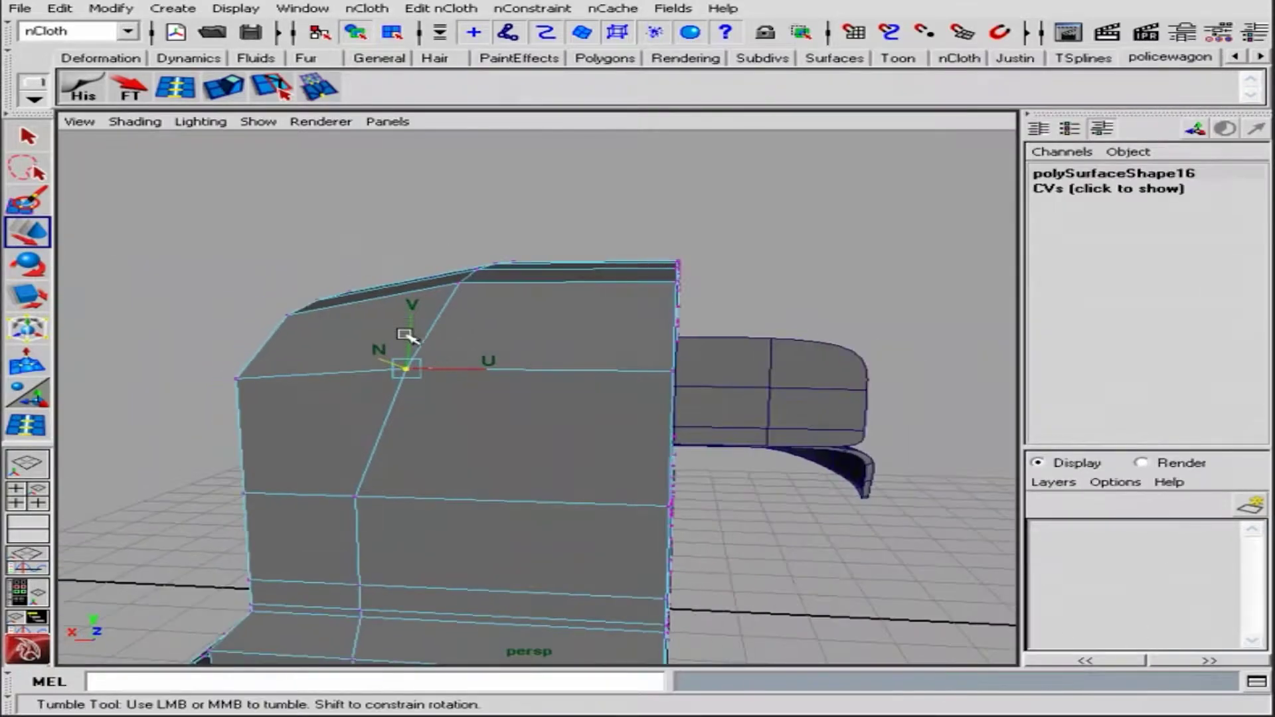
click(517, 377)
mouse_move(517, 377)
alt+mouse_down()
mouse_move(592, 293)
mouse_move(785, 364)
mouse_move(651, 279)
mouse_move(751, 394)
alt+mouse_up()
Nudge a vertex on the slanted panel edge and insert the first rear-body edge loop
drag(446, 333, 580, 354)
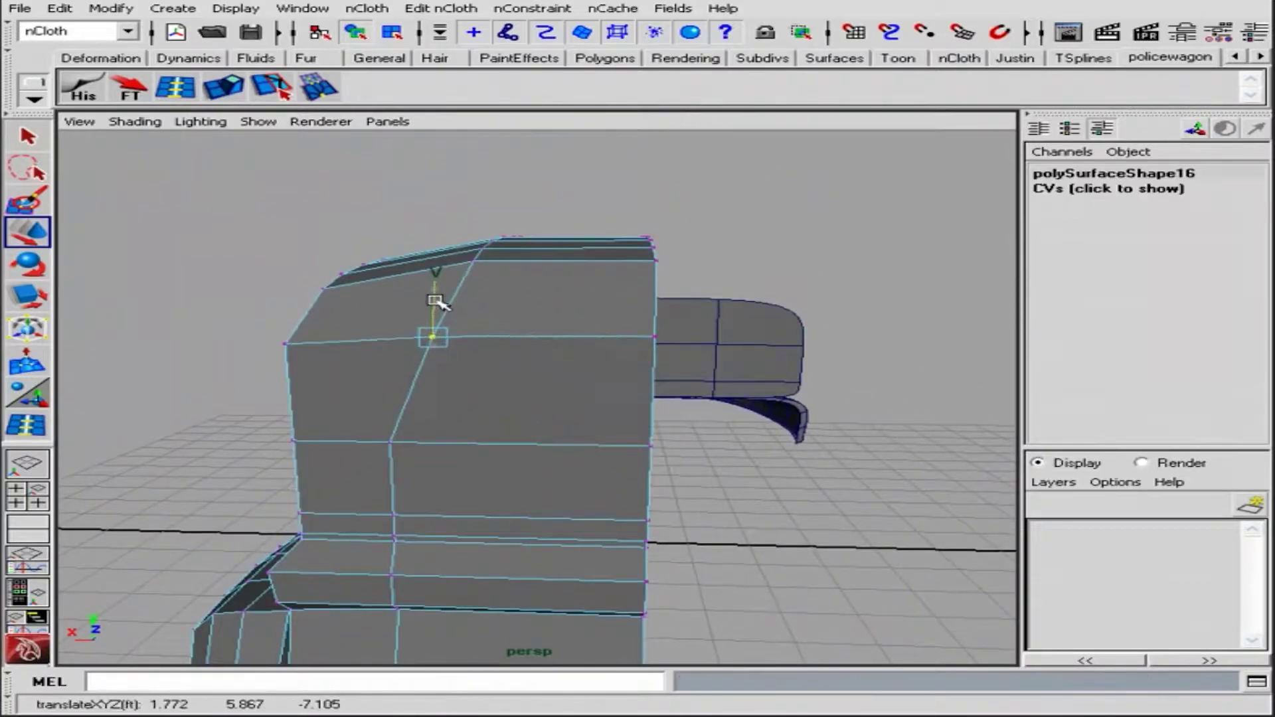
alt+drag(439, 303, 513, 336)
alt+right_drag(513, 336, 650, 408)
alt+drag(650, 407, 698, 362)
alt+right_drag(698, 362, 469, 341)
click(470, 340)
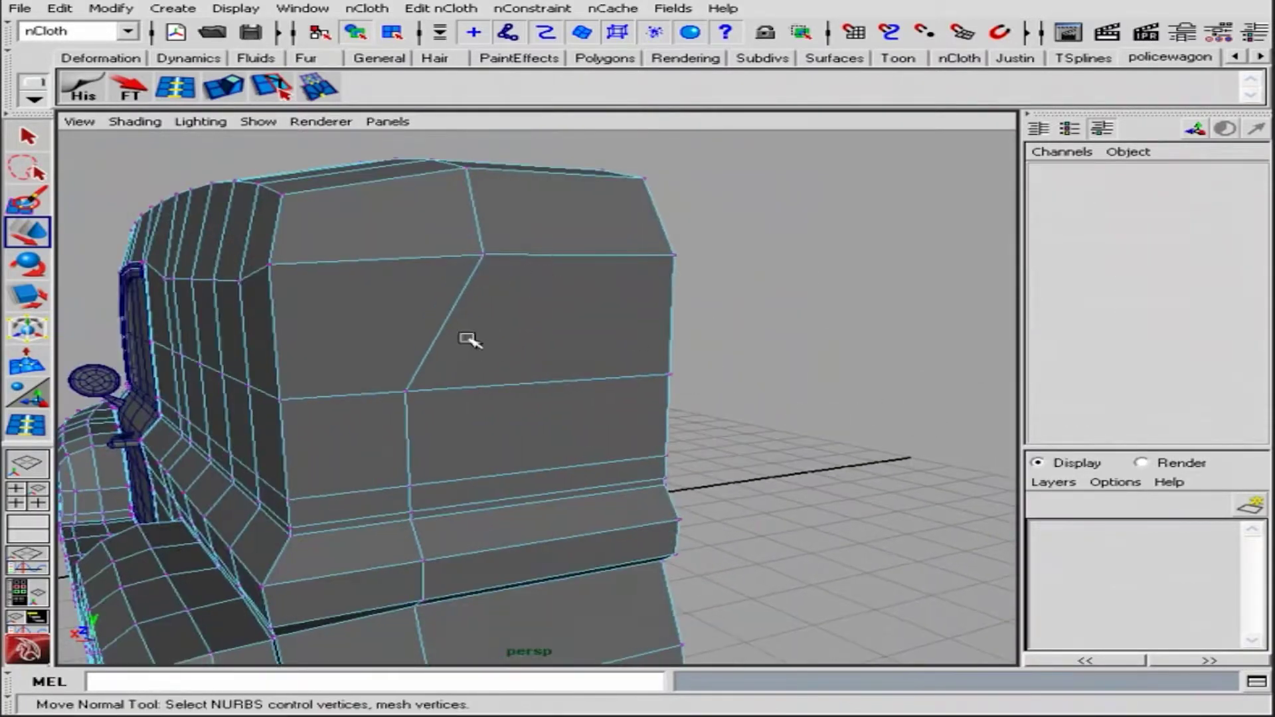
alt+middle_drag(470, 340, 600, 316)
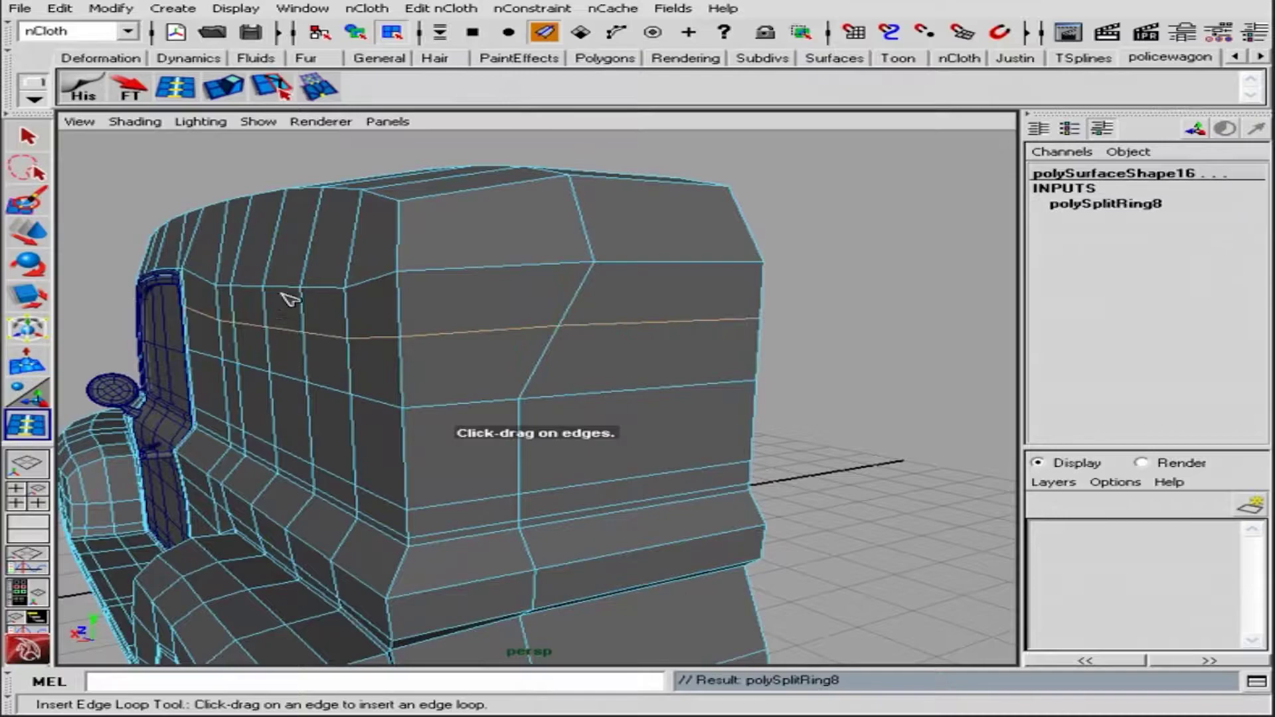
alt+drag(313, 364, 399, 359)
alt+right_drag(398, 359, 470, 356)
alt+drag(470, 356, 218, 227)
key(q)
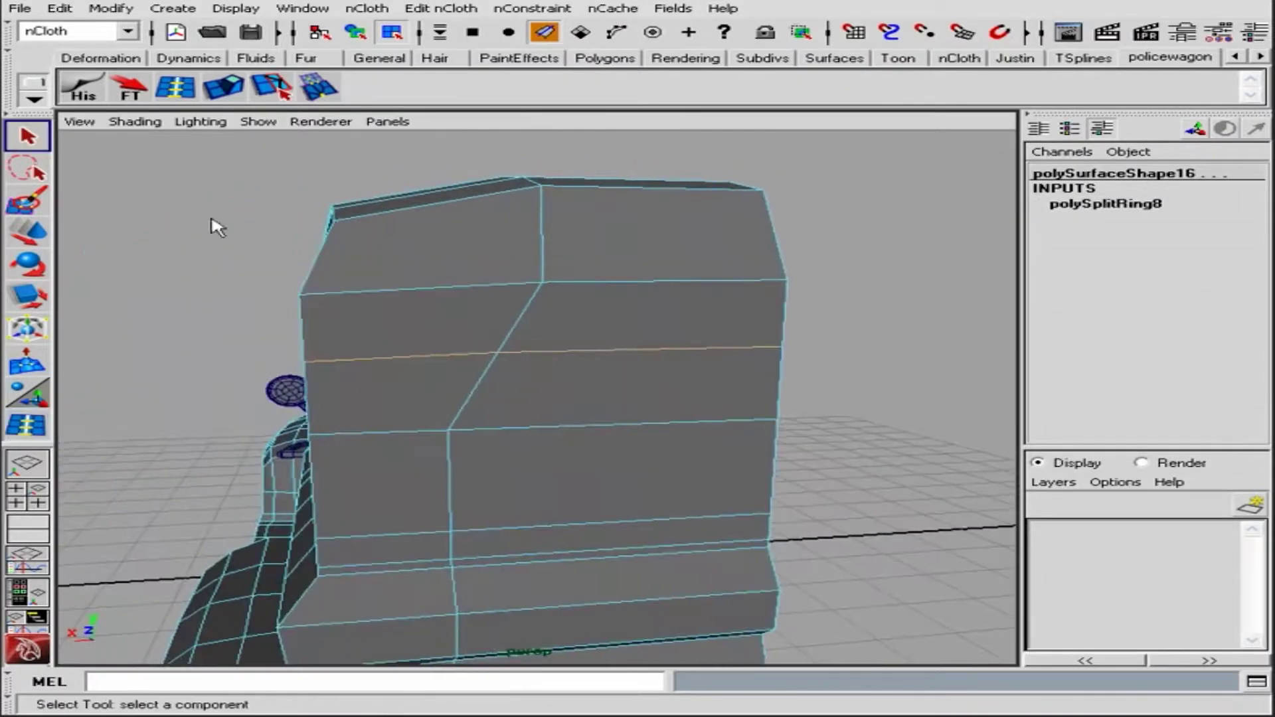
Insert a second edge loop around the rear body
mouse_move(546, 350)
alt+mouse_down()
mouse_move(660, 285)
mouse_move(536, 327)
mouse_move(774, 319)
mouse_move(651, 316)
alt+mouse_up()
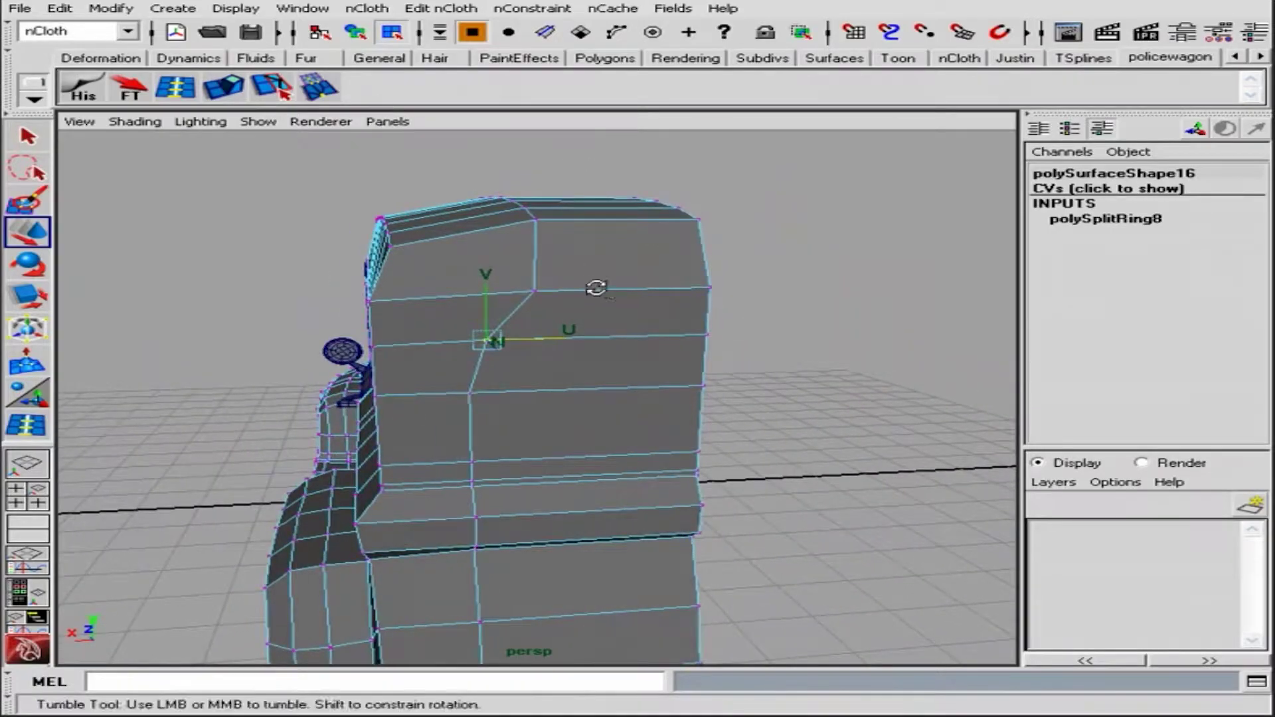
alt+right_drag(596, 288, 507, 339)
alt+drag(507, 339, 478, 319)
alt+right_drag(478, 319, 598, 312)
mouse_move(598, 312)
alt+mouse_down()
mouse_move(677, 322)
mouse_move(680, 350)
mouse_move(675, 222)
mouse_move(162, 239)
alt+mouse_up()
drag(531, 241, 278, 490)
key(F8)
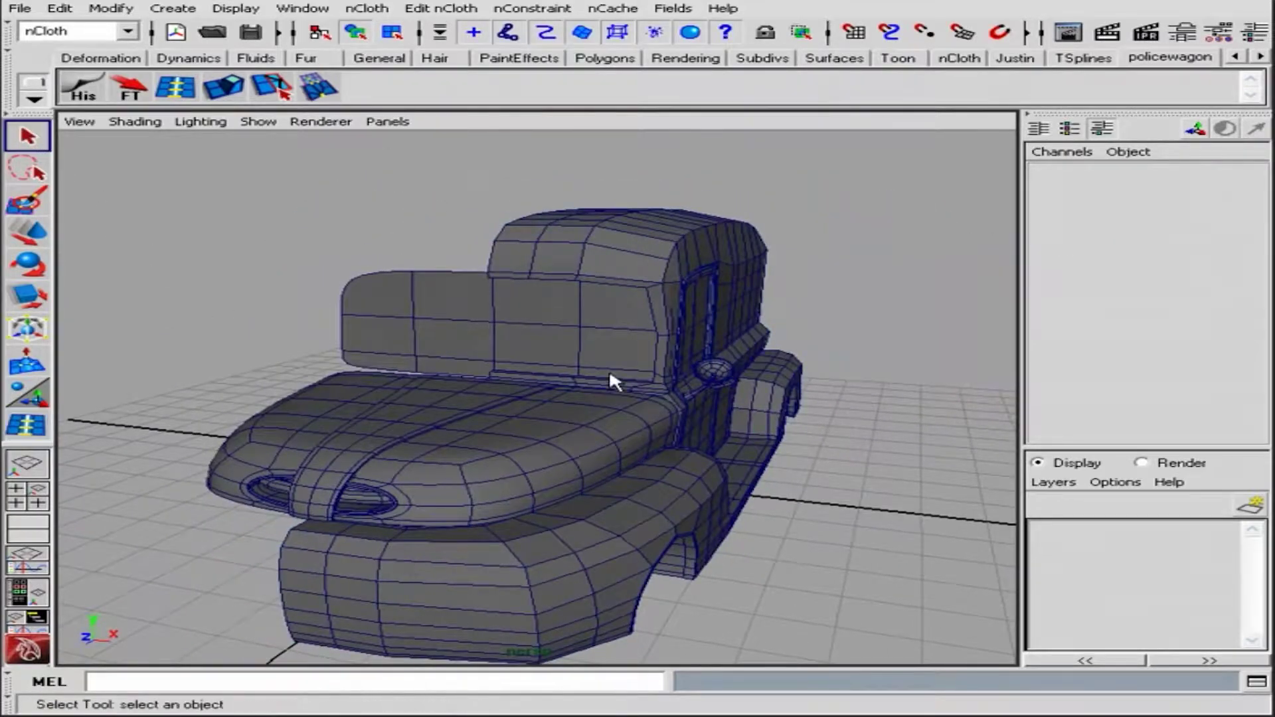
Select the truck body again and switch its rear to vertex editing
mouse_move(610, 375)
alt+mouse_down()
mouse_move(684, 399)
mouse_move(820, 370)
mouse_move(883, 421)
mouse_move(724, 378)
alt+mouse_up()
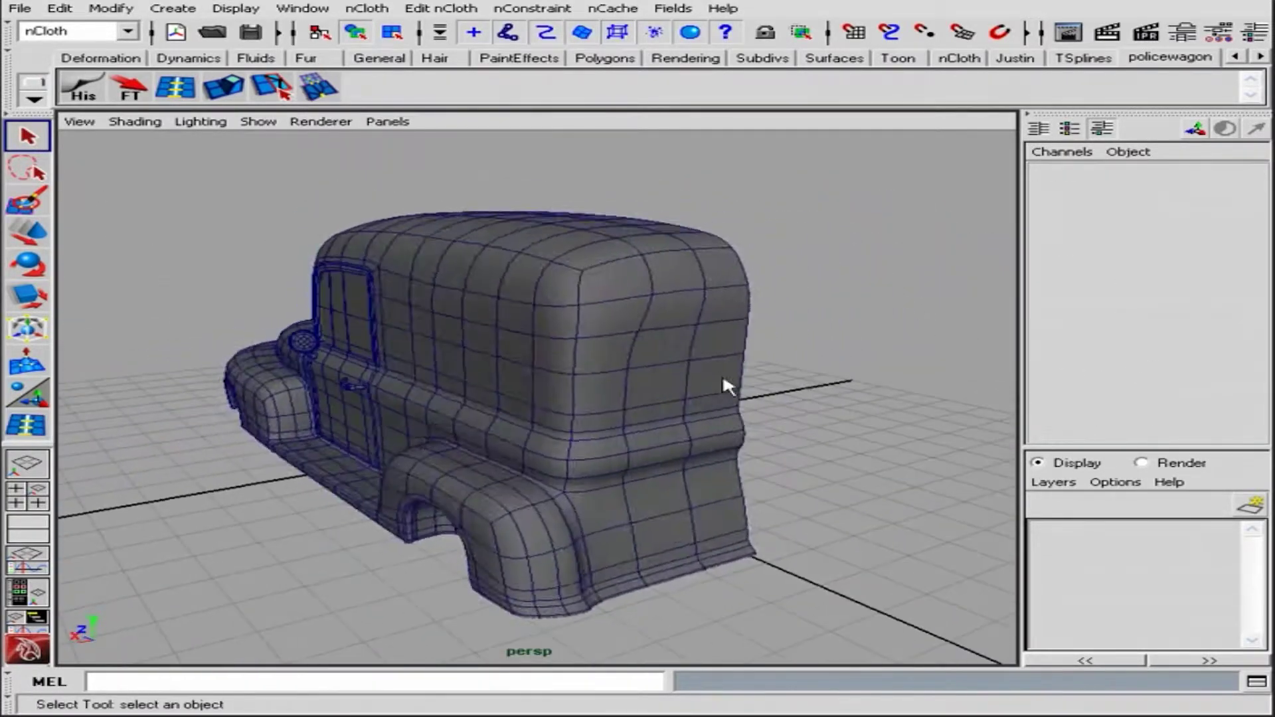
click(724, 384)
alt+right_drag(724, 384, 784, 399)
right_drag(518, 286, 441, 302)
alt+drag(442, 302, 476, 333)
Extrude the selected rear panel faces of the cab body, polySurface10
click(501, 242)
key(w)
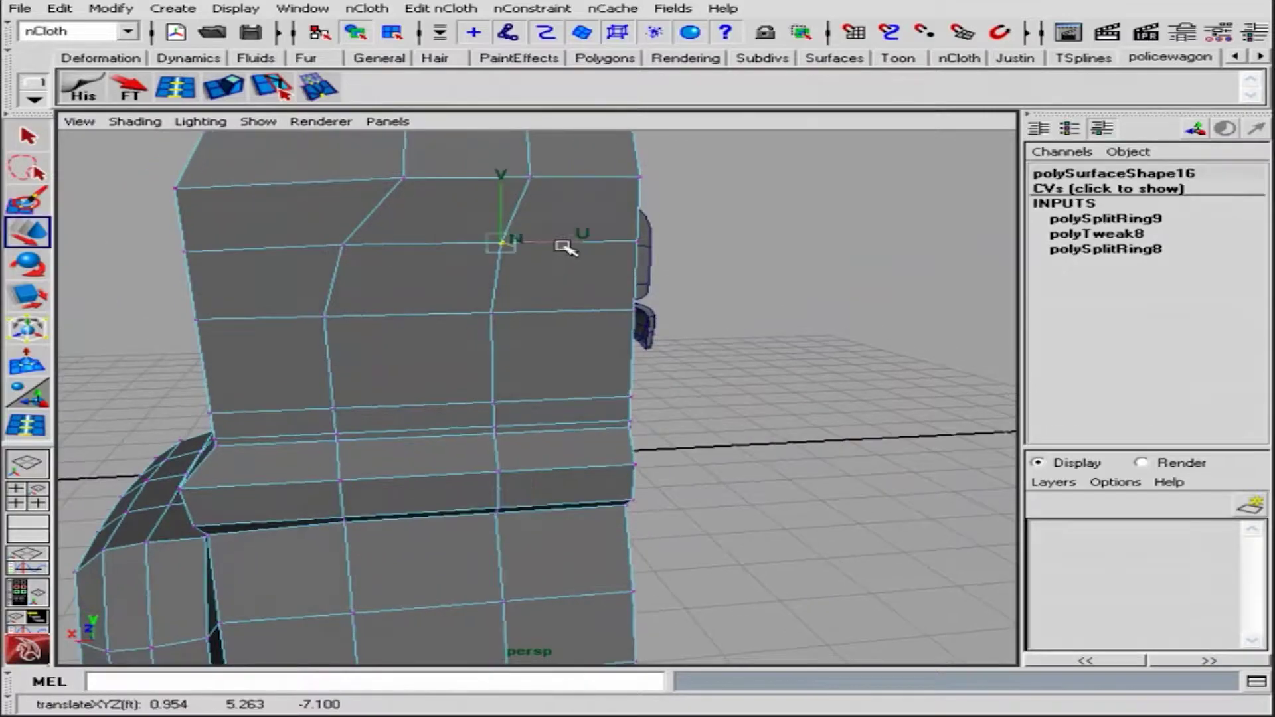
alt+right_drag(580, 316, 490, 370)
alt+drag(490, 370, 601, 340)
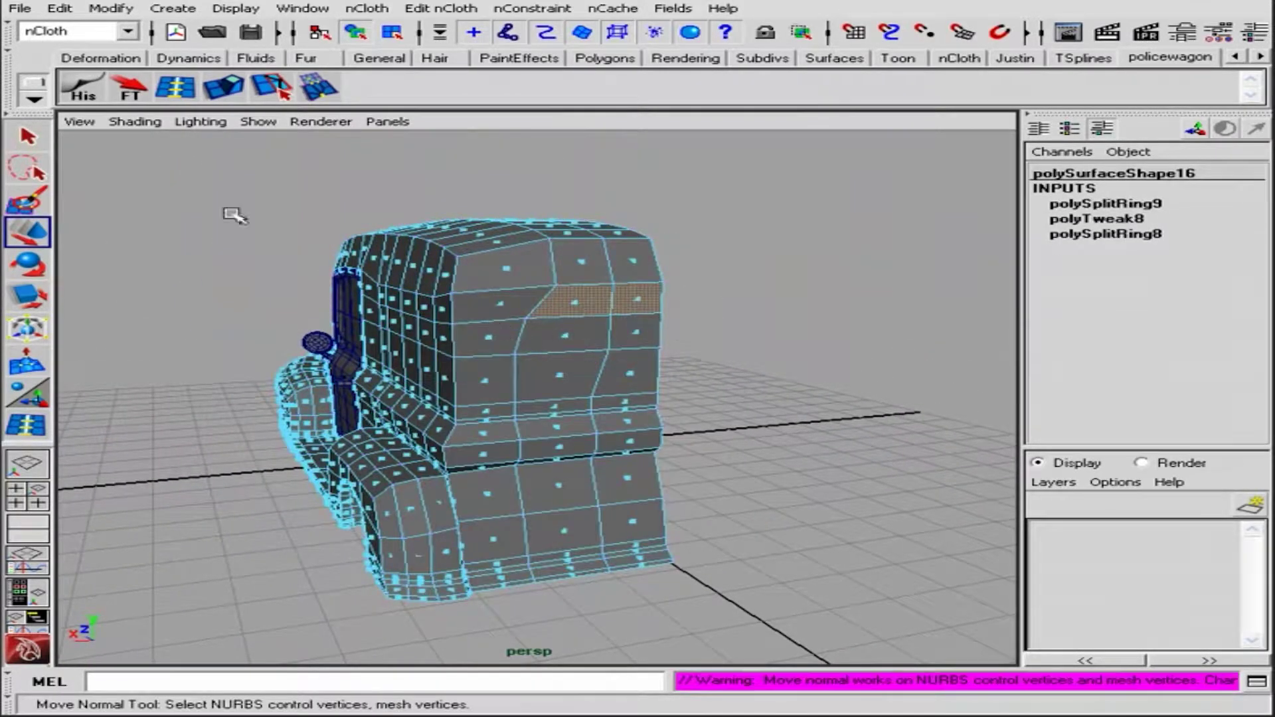
key(w)
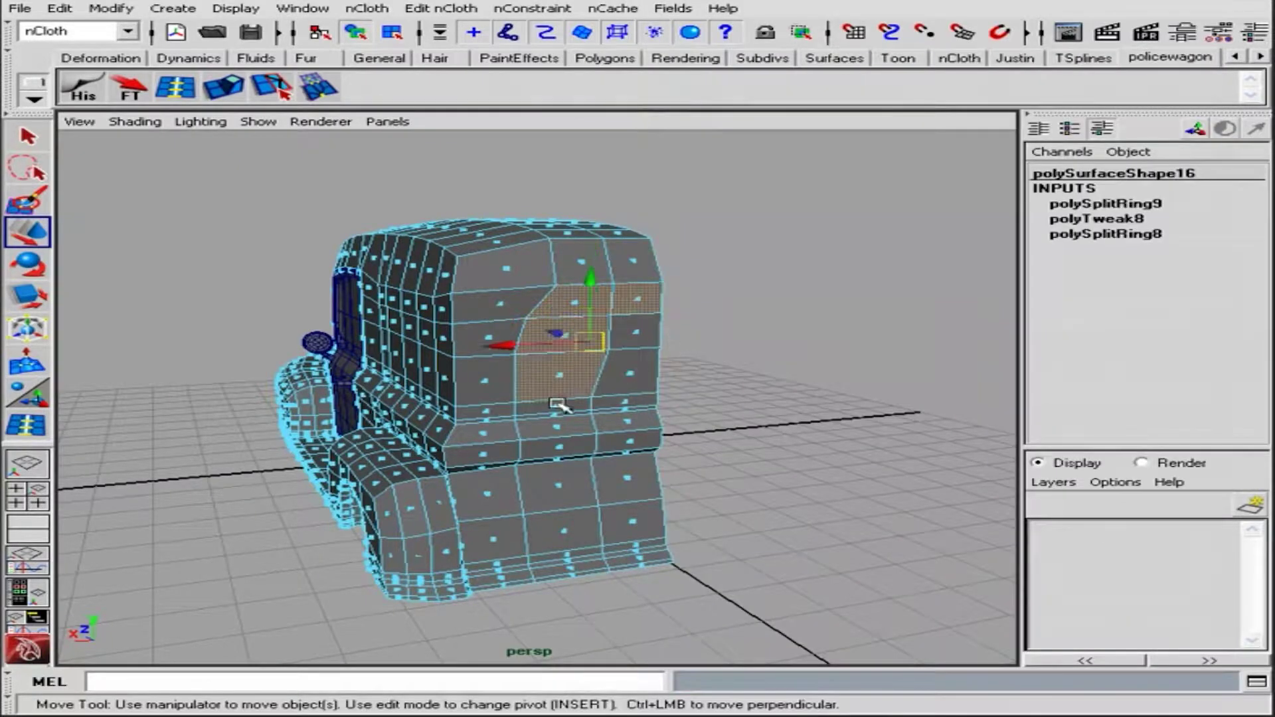
alt+drag(558, 450, 547, 440)
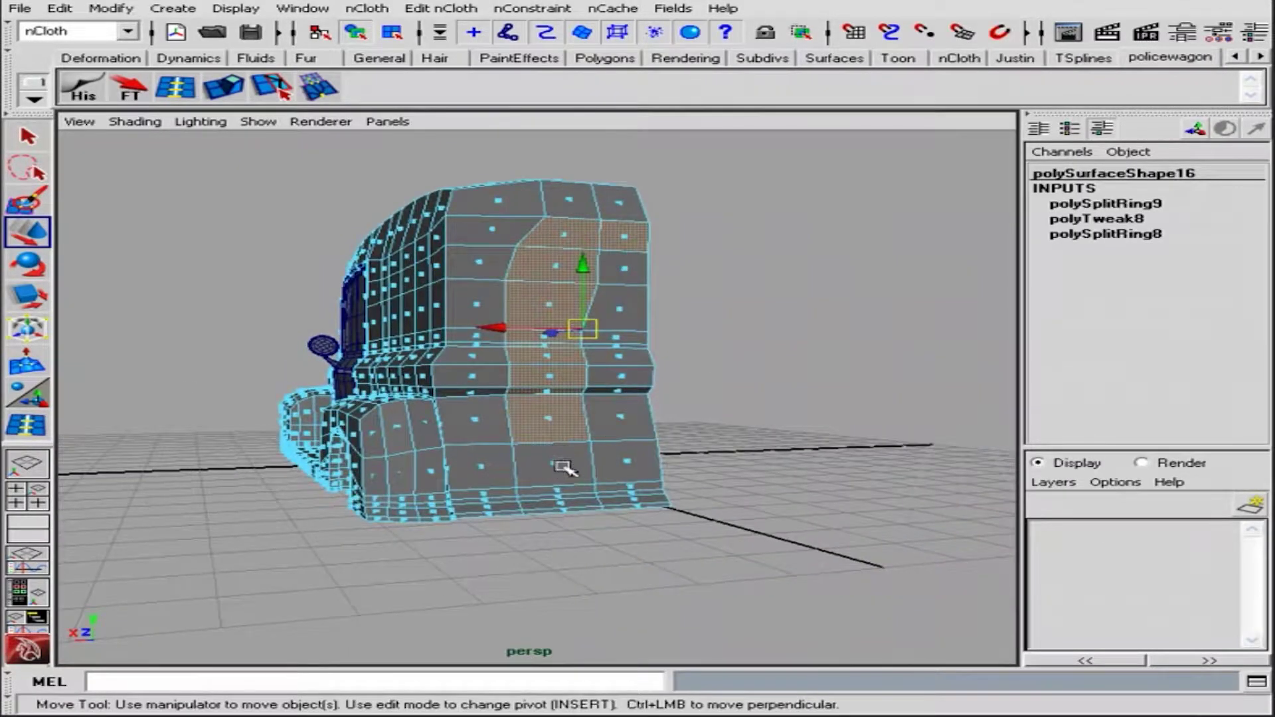
alt+drag(628, 429, 611, 392)
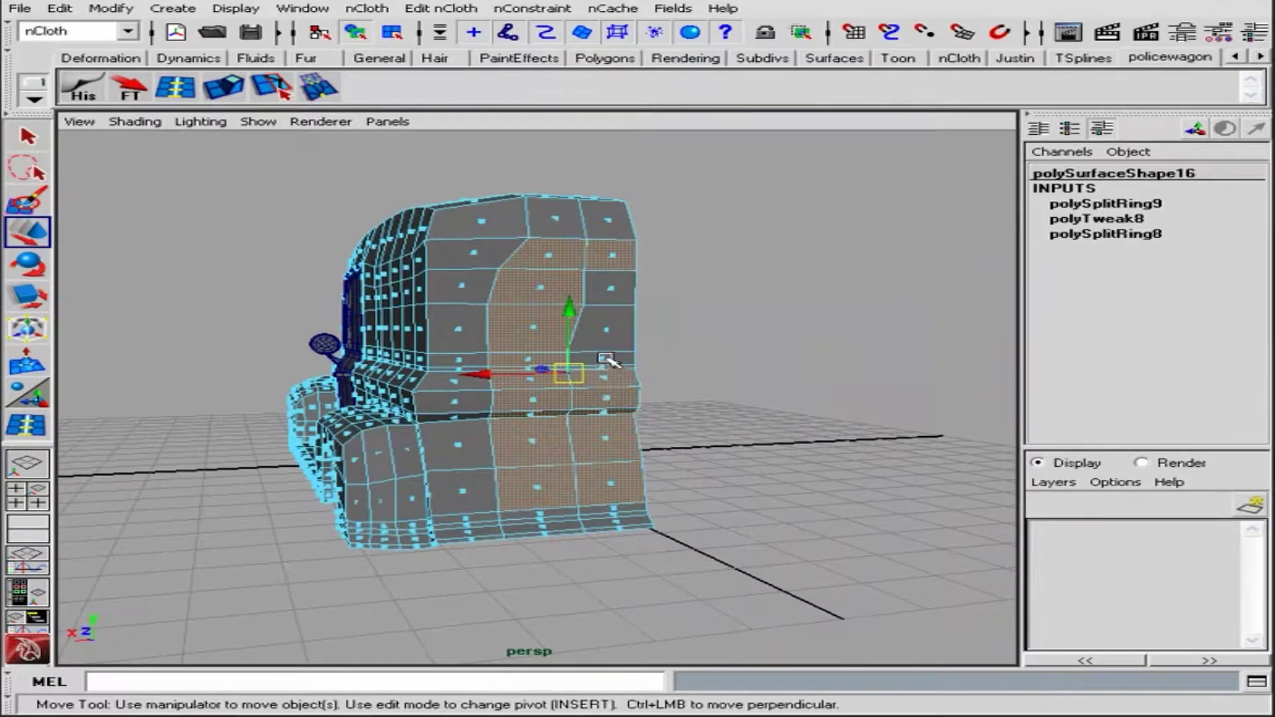
mouse_move(612, 293)
alt+mouse_down()
mouse_move(671, 328)
mouse_move(649, 299)
alt+mouse_up()
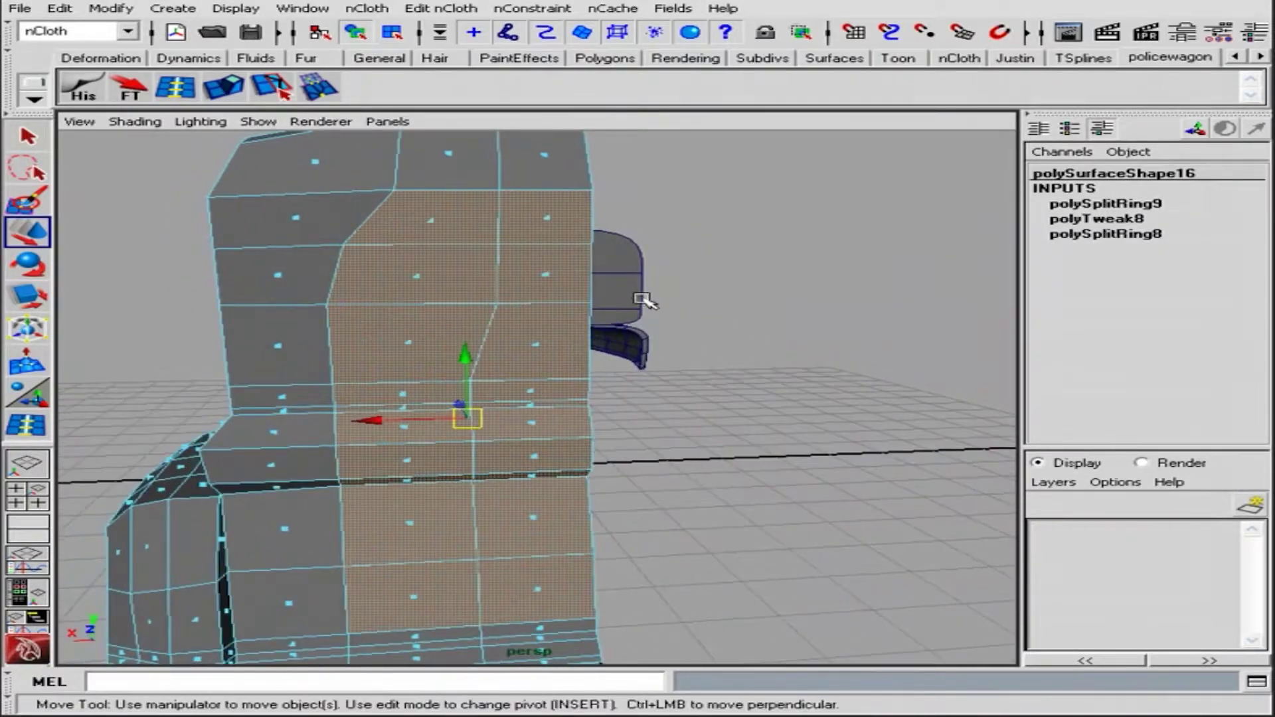
mouse_move(649, 299)
alt+right_down()
mouse_move(541, 297)
mouse_move(348, 458)
alt+right_up()
key(ctrl+e)
Switch the cab body to face mode and delete a group of unwanted rear faces
alt+drag(628, 306, 744, 420)
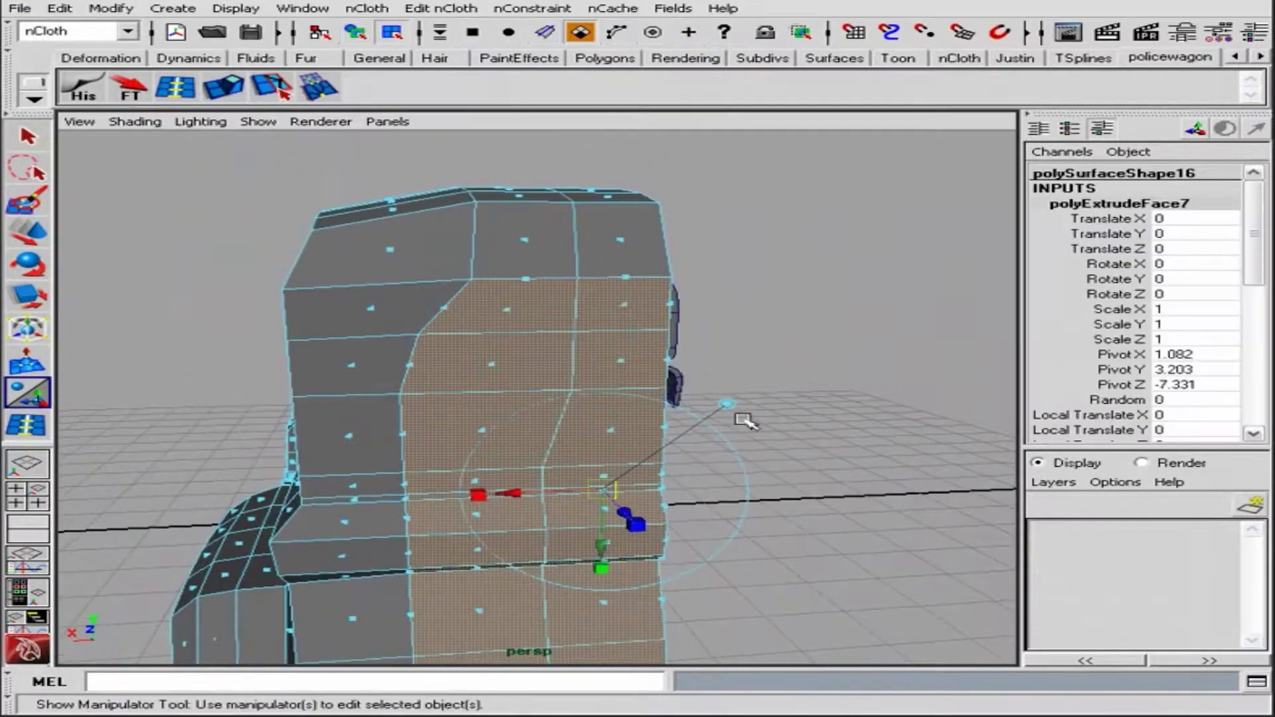
alt+right_drag(595, 489, 473, 538)
mouse_move(585, 468)
alt+mouse_down()
mouse_move(671, 418)
mouse_move(706, 541)
mouse_move(561, 236)
alt+mouse_up()
click(364, 34)
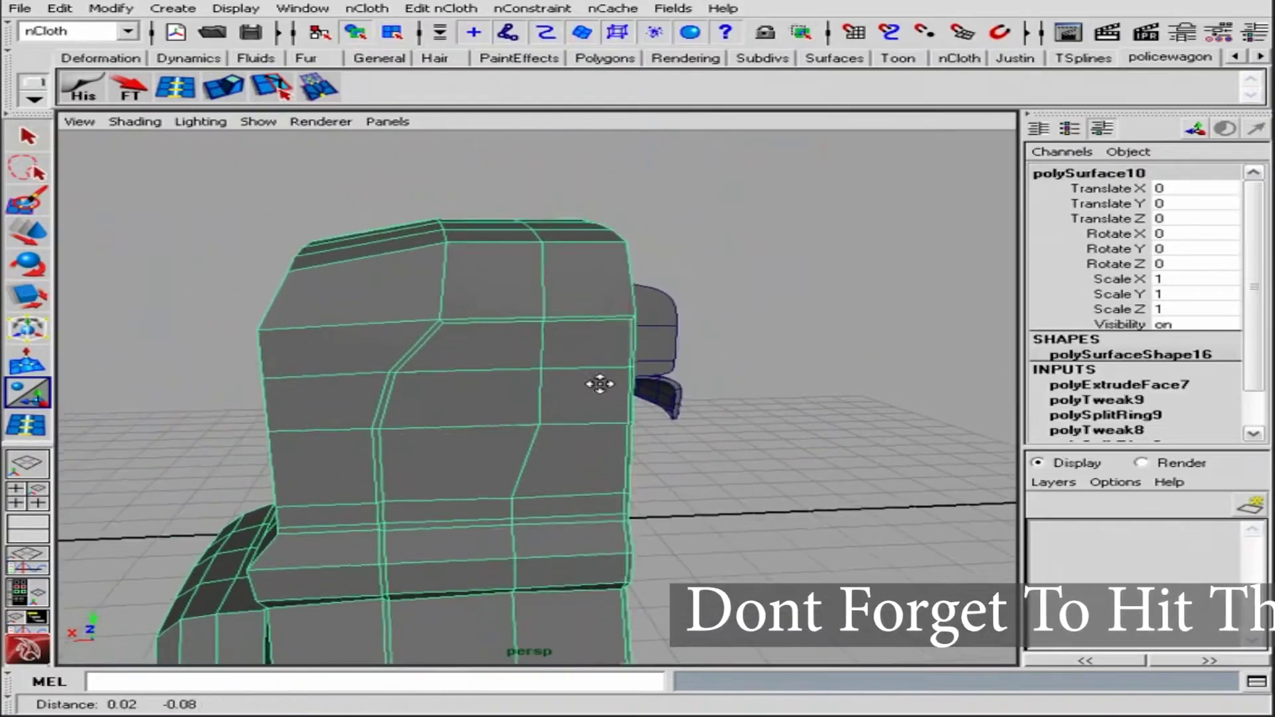
alt+right_drag(603, 381, 636, 285)
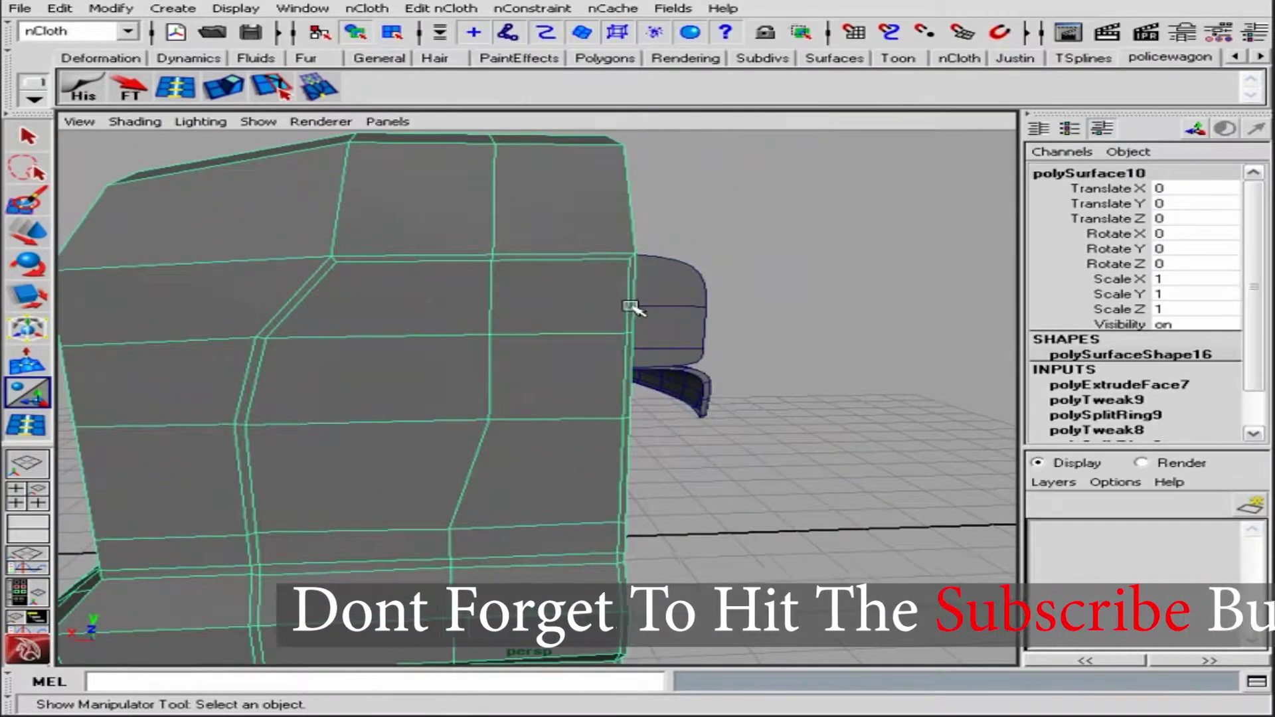
right_click(624, 309)
click(649, 344)
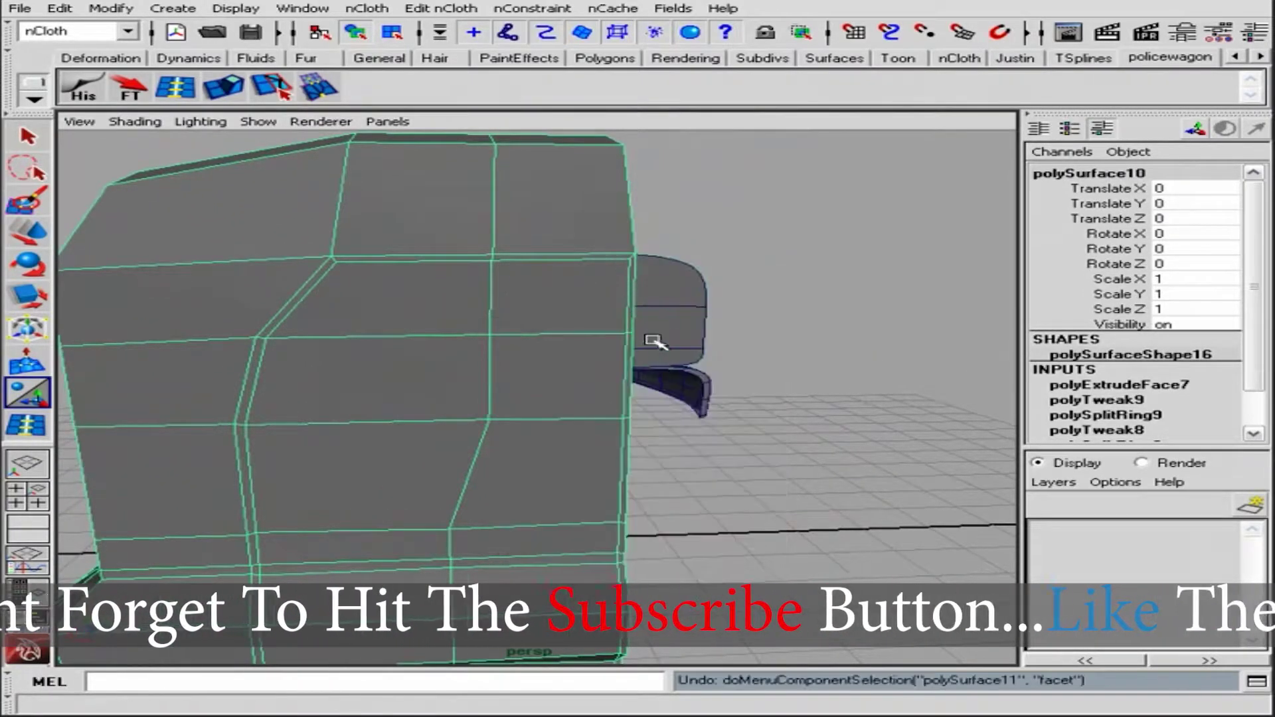
alt+right_drag(632, 305, 668, 400)
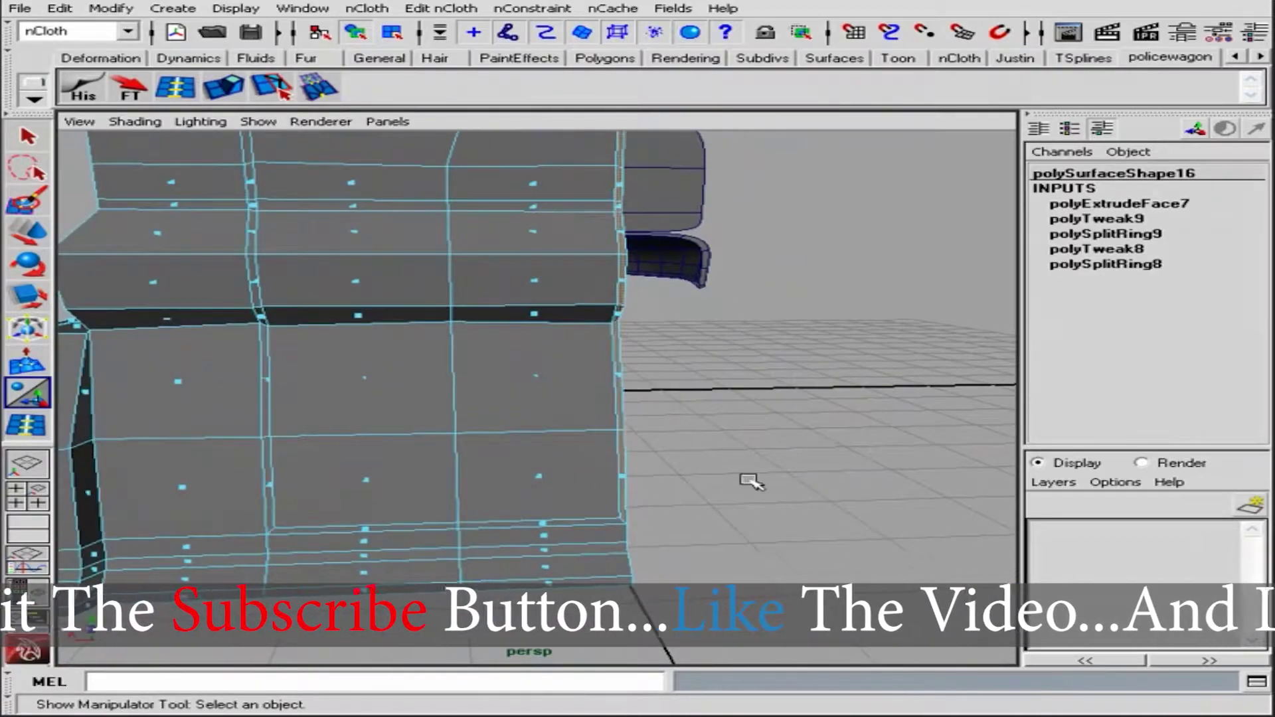
key(Delete)
Reselect the cab body and marquee-select the rear body side panel faces
mouse_move(615, 515)
alt+right_down()
mouse_move(652, 433)
mouse_move(687, 397)
mouse_move(694, 342)
alt+right_up()
key(w)
alt+right_drag(556, 512, 506, 432)
click(372, 160)
alt+drag(864, 367, 584, 200)
click(585, 201)
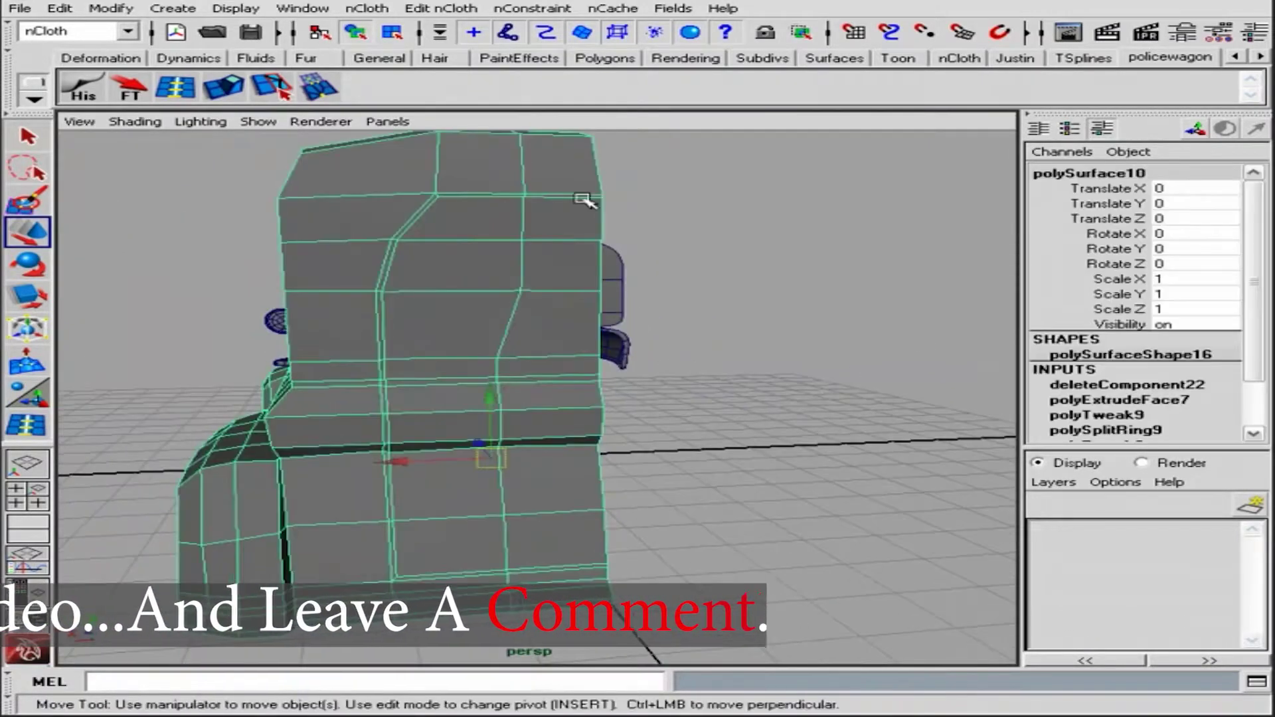
alt+drag(621, 578, 484, 344)
key(F11)
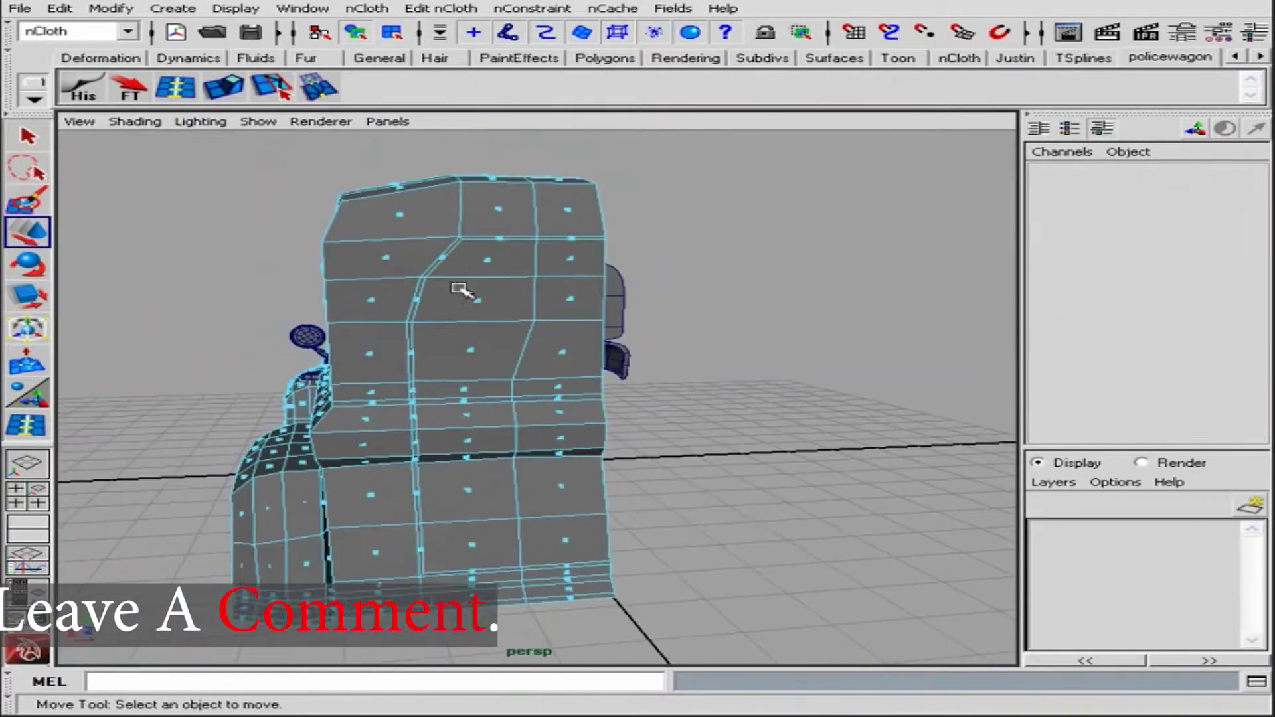
mouse_move(656, 435)
mouse_down()
mouse_move(465, 555)
mouse_move(638, 401)
mouse_move(442, 221)
mouse_up()
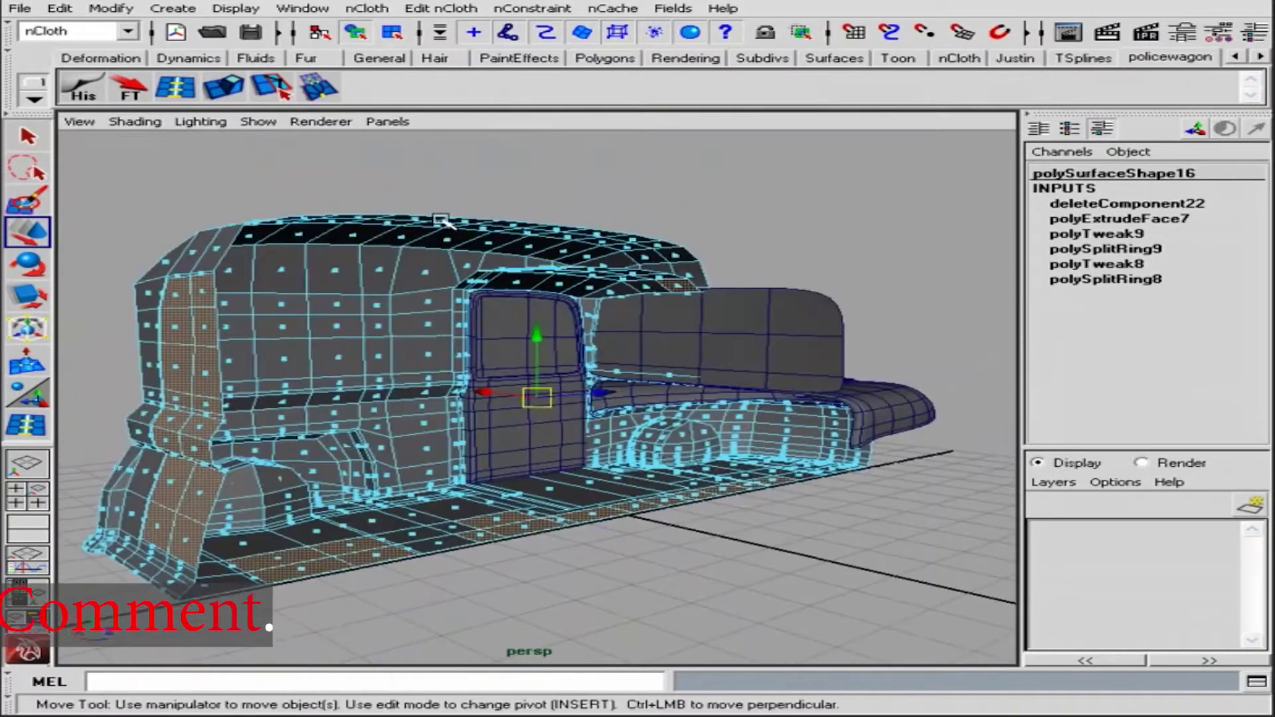
alt+drag(521, 631, 478, 451)
alt+right_drag(479, 452, 585, 266)
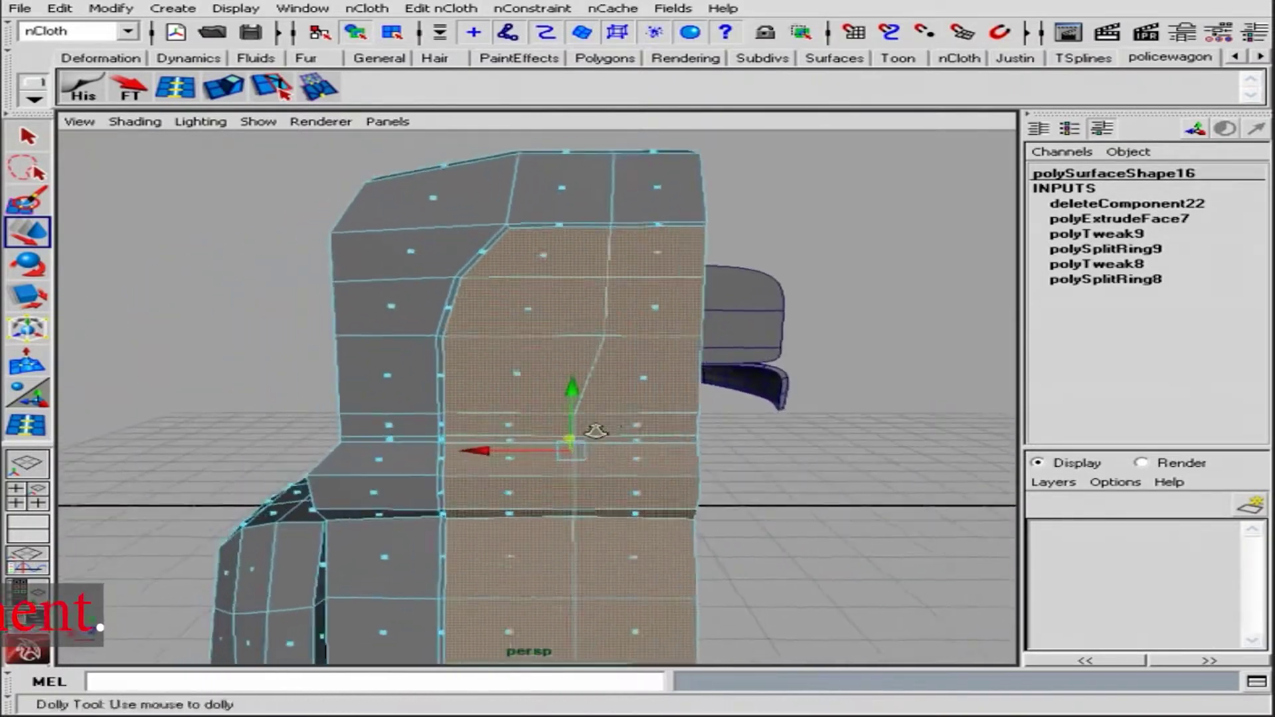
Extrude the side panel faces again and scale them inward to inset the panel
key(ctrl+e)
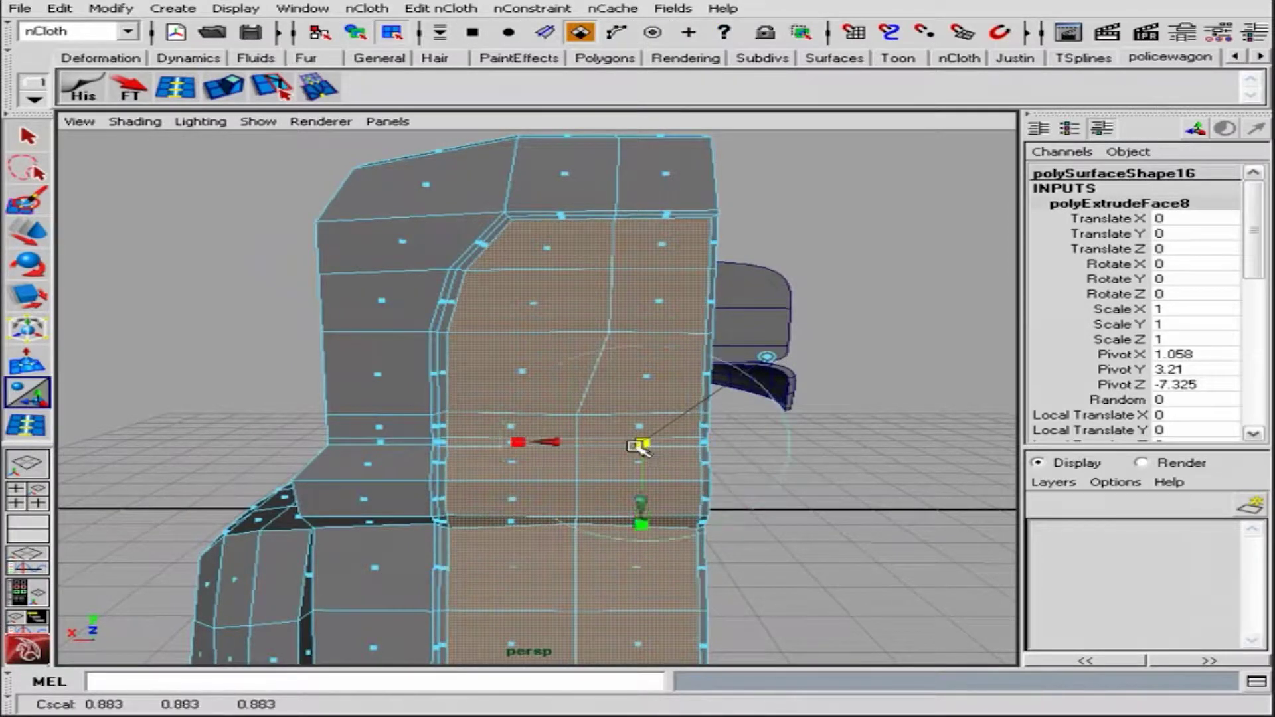
alt+drag(639, 447, 575, 526)
alt+right_drag(575, 527, 650, 520)
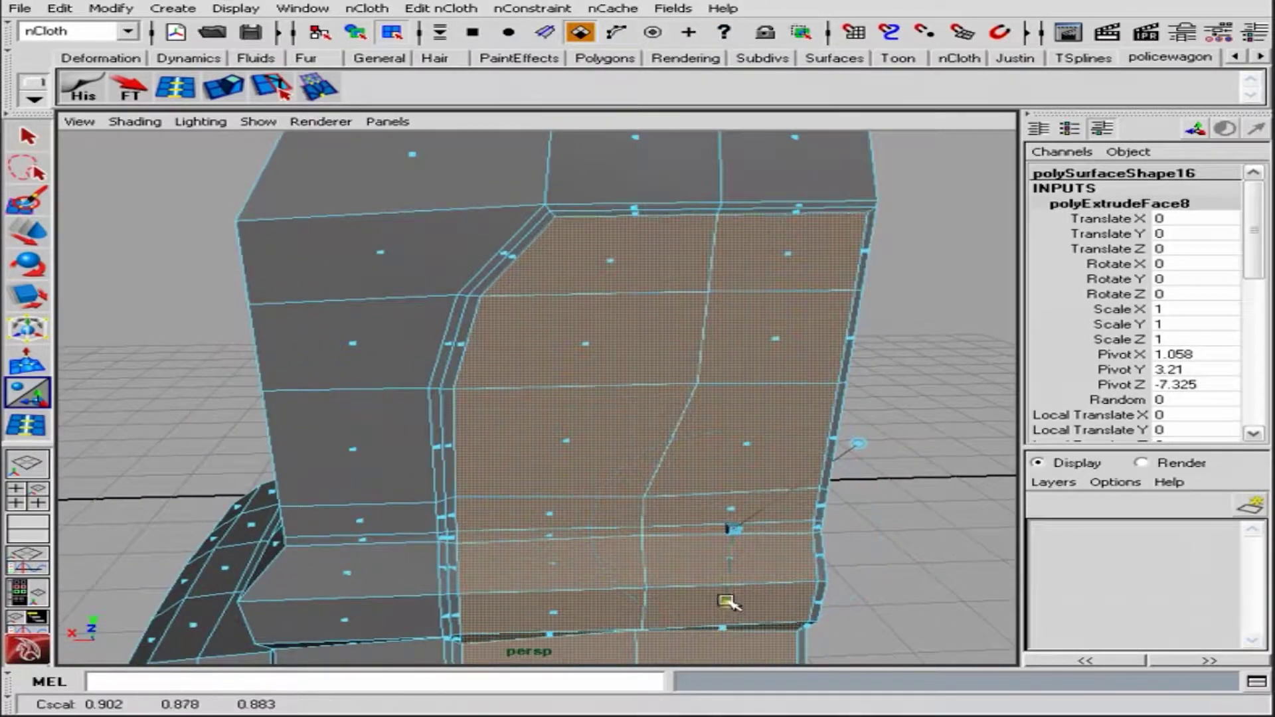
mouse_move(727, 598)
alt+mouse_down()
mouse_move(446, 371)
mouse_move(526, 433)
alt+mouse_up()
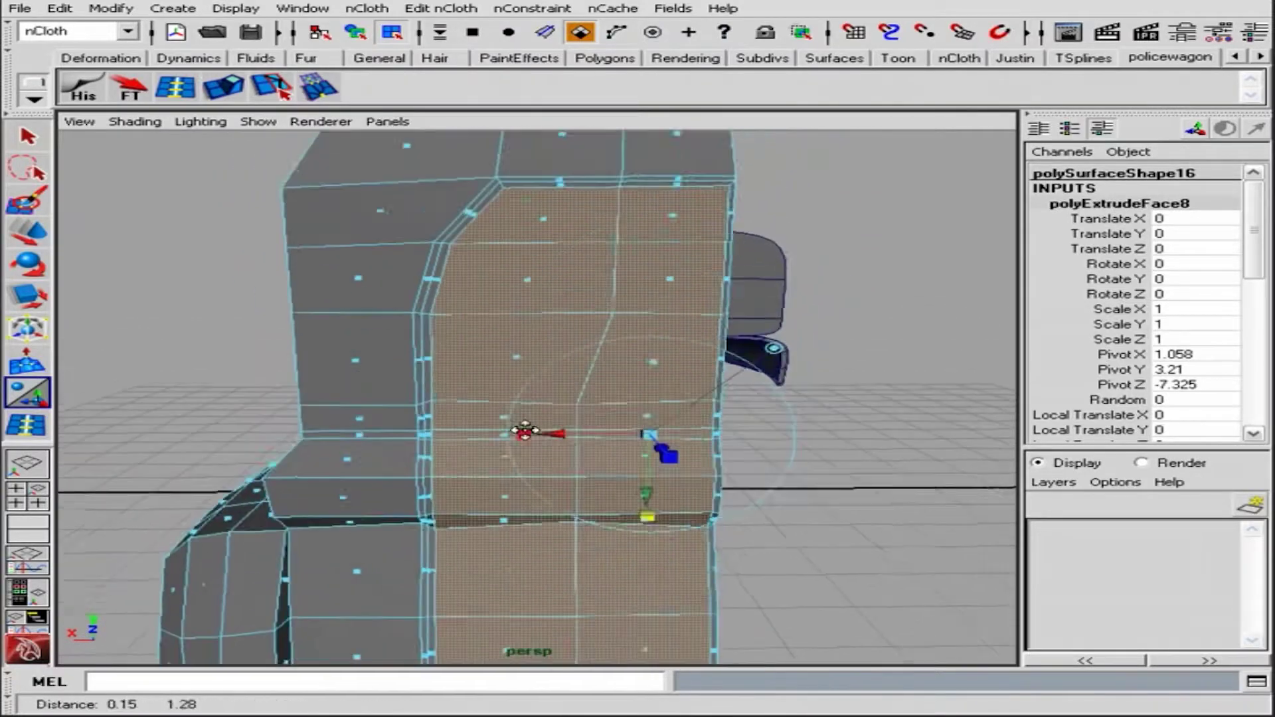
Extend the panel face selection with more rows, down to the dark strip
click(356, 32)
alt+drag(661, 293, 695, 316)
key(F11)
alt+right_drag(695, 316, 835, 257)
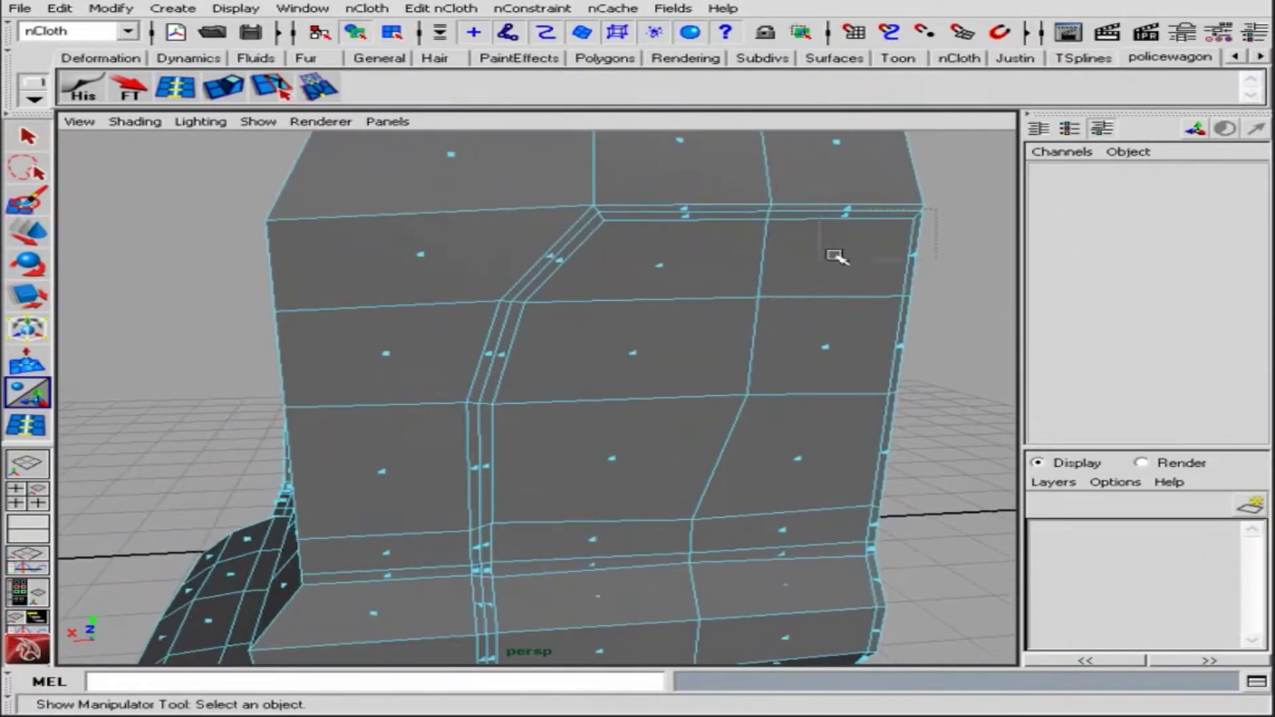
drag(835, 256, 584, 261)
alt+drag(952, 409, 842, 366)
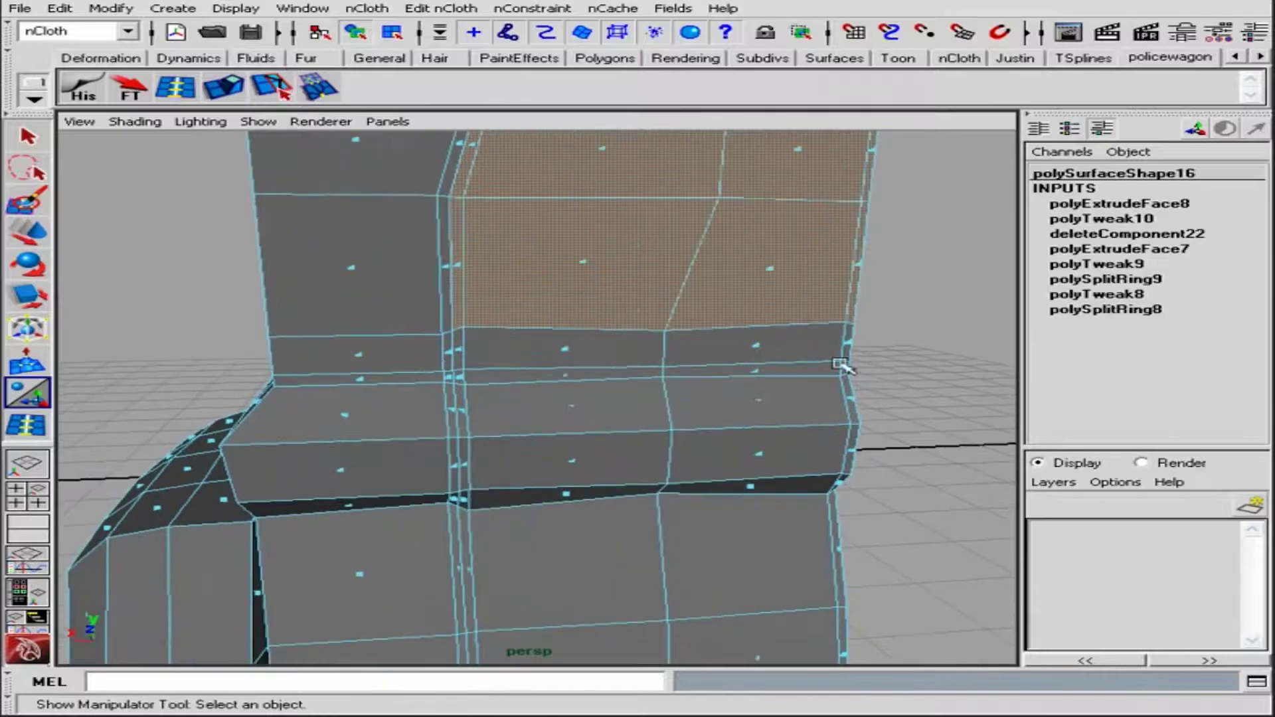
shift+drag(461, 529, 456, 319)
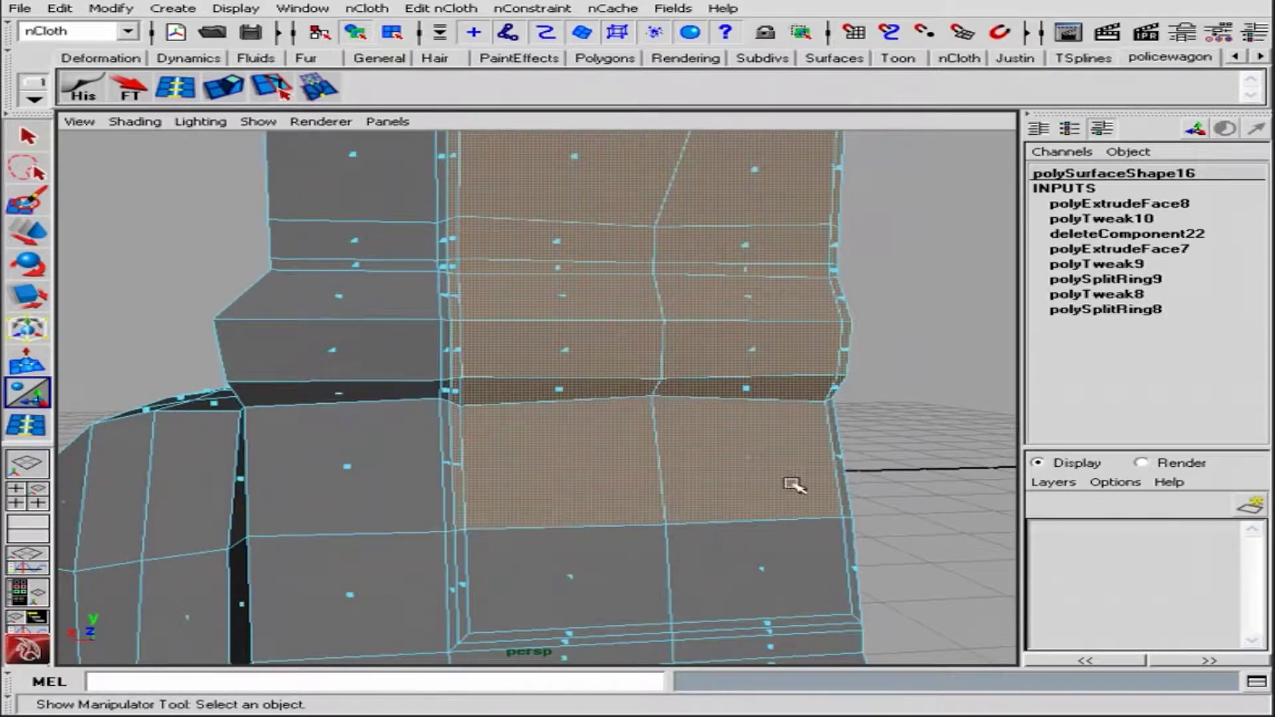
alt+drag(792, 485, 799, 485)
alt+drag(465, 467, 638, 445)
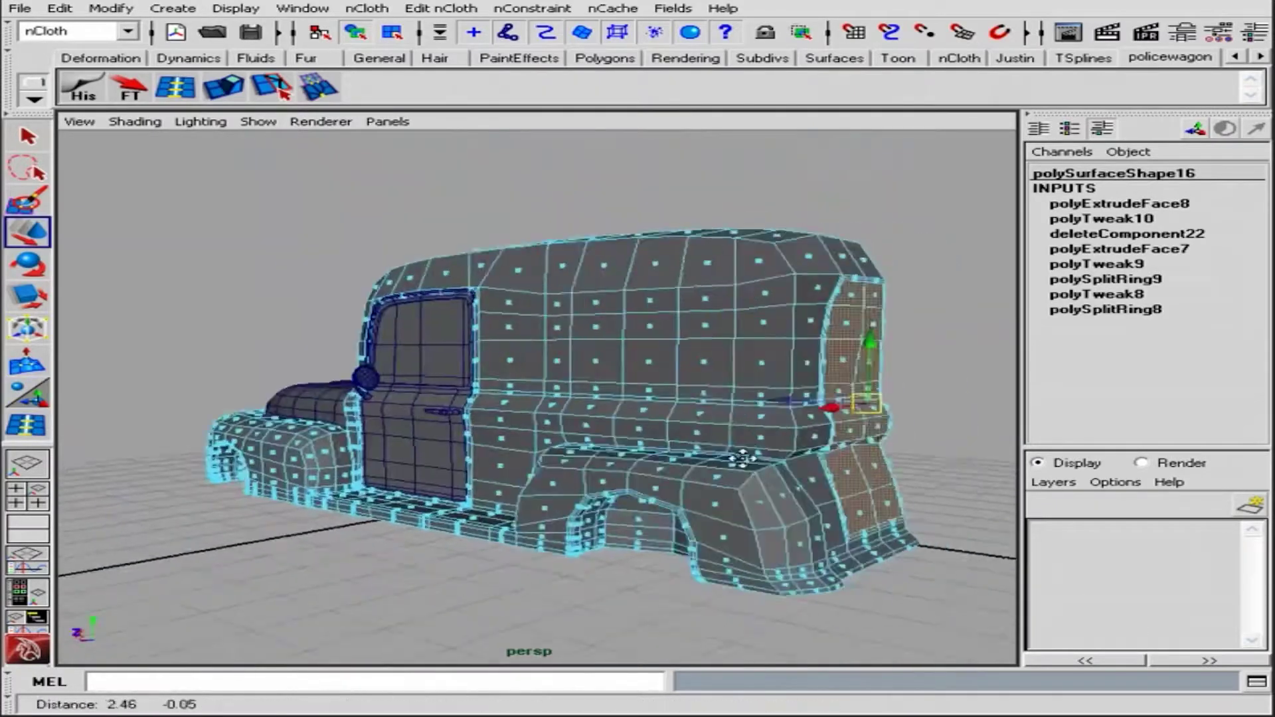
alt+right_drag(638, 445, 658, 438)
key(w)
alt+drag(657, 438, 631, 435)
Switch to the Polygons menu set and open the Mesh menu
scroll(631, 435, up, 3)
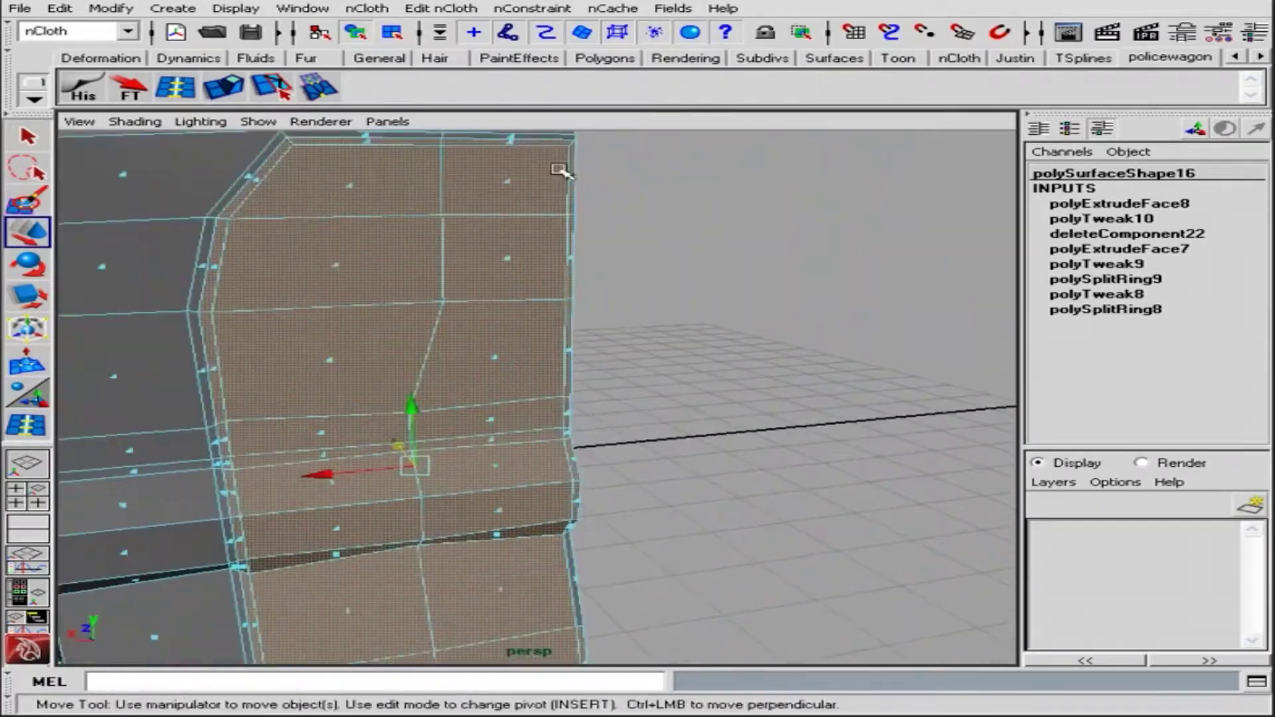
click(126, 30)
click(53, 65)
click(420, 8)
Extract the panel faces into a separate piece, polySurface14, and select it
click(452, 52)
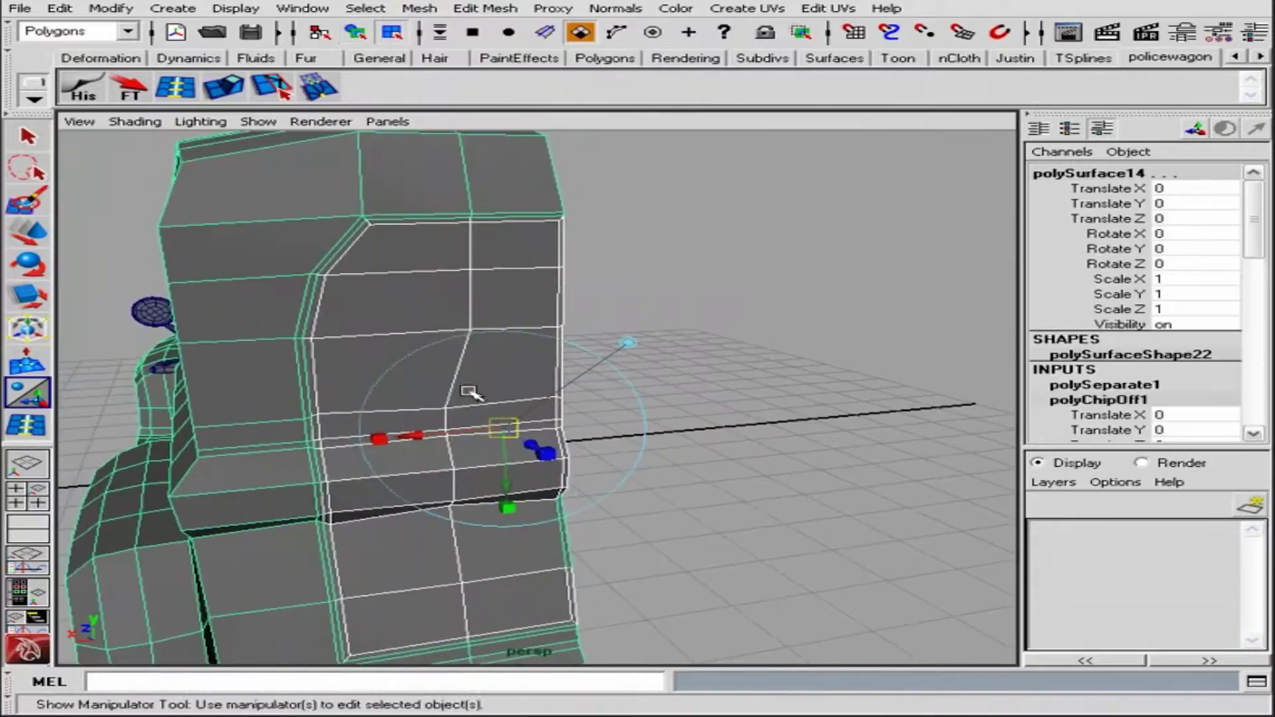
click(399, 347)
mouse_move(399, 348)
alt+mouse_down()
mouse_move(632, 319)
mouse_move(662, 443)
alt+mouse_up()
scroll(604, 344, up, 3)
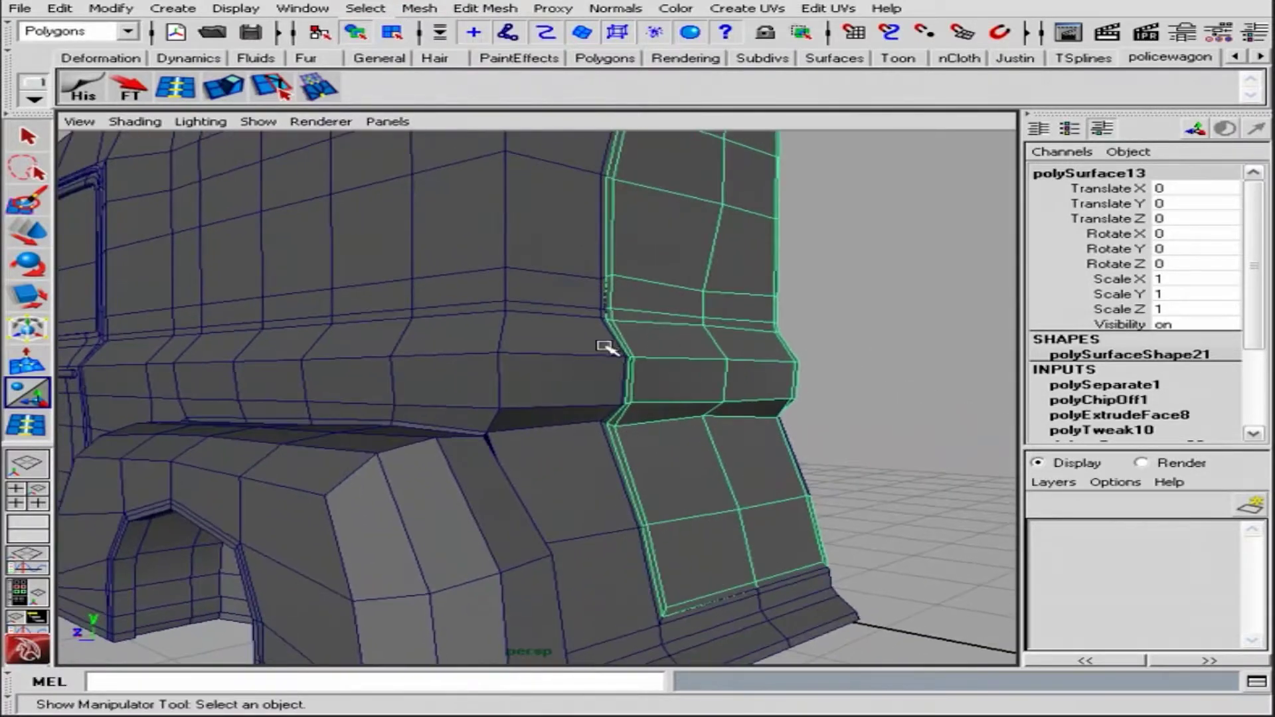
scroll(541, 413, down, 3)
shift+click(550, 344)
key(3)
shift+click(598, 346)
Move the panel's top-edge vertex into place with the Move tool
mouse_move(691, 348)
alt+mouse_down()
mouse_move(644, 345)
mouse_move(692, 285)
alt+mouse_up()
mouse_move(758, 308)
alt+mouse_down()
mouse_move(607, 322)
mouse_move(644, 327)
mouse_move(538, 317)
alt+mouse_up()
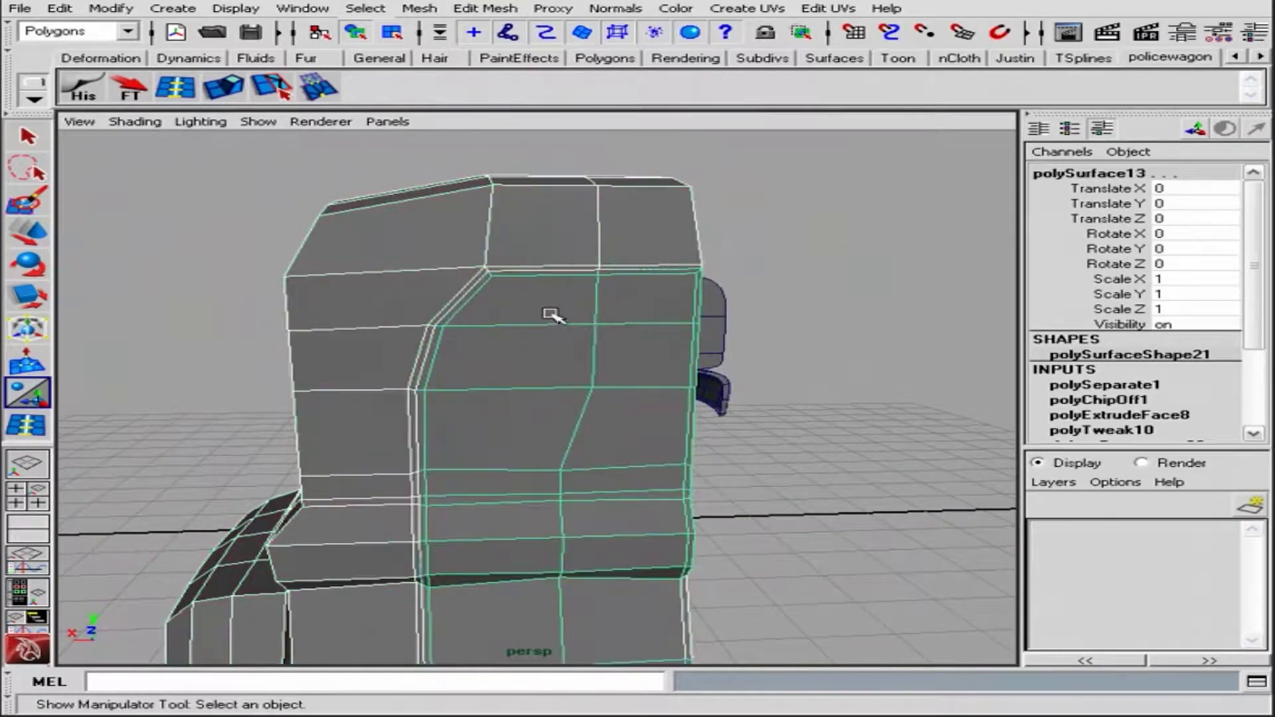
click(392, 32)
click(486, 270)
key(w)
mouse_move(592, 305)
alt+mouse_down()
mouse_move(570, 404)
mouse_move(388, 273)
alt+mouse_up()
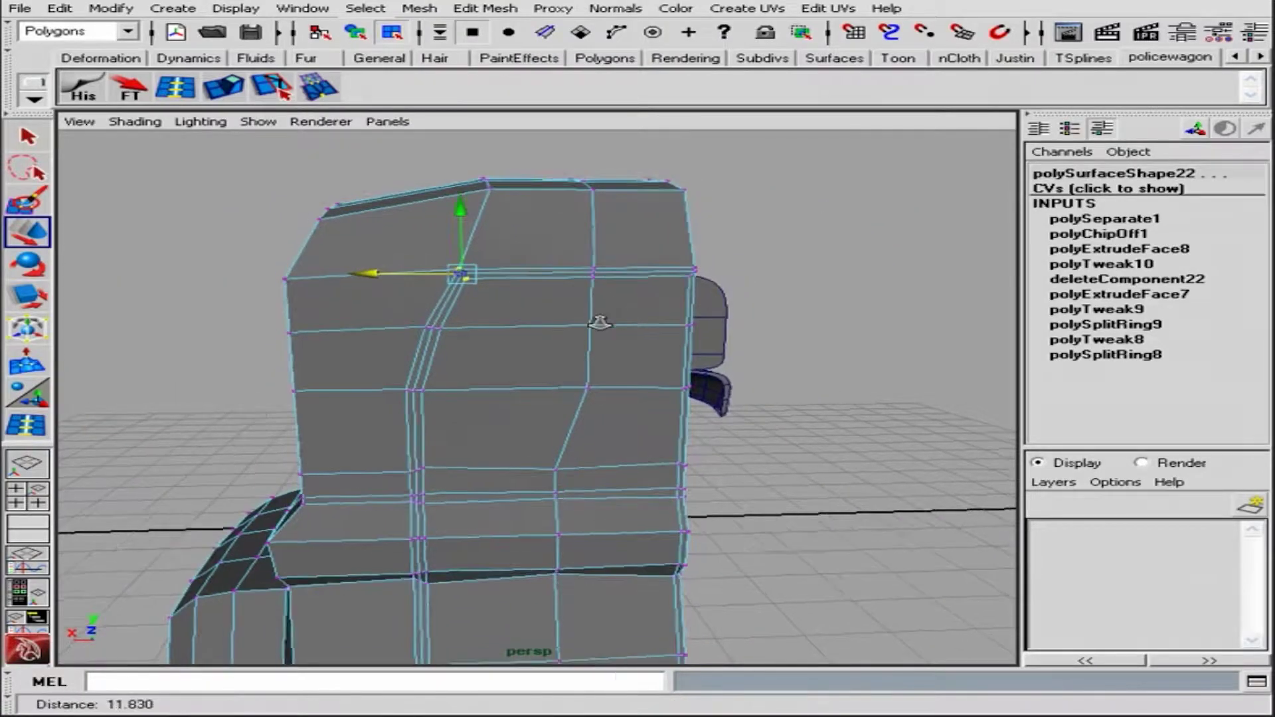
mouse_move(599, 323)
alt+mouse_down()
mouse_move(570, 399)
mouse_move(465, 299)
mouse_move(571, 333)
alt+mouse_up()
click(586, 305)
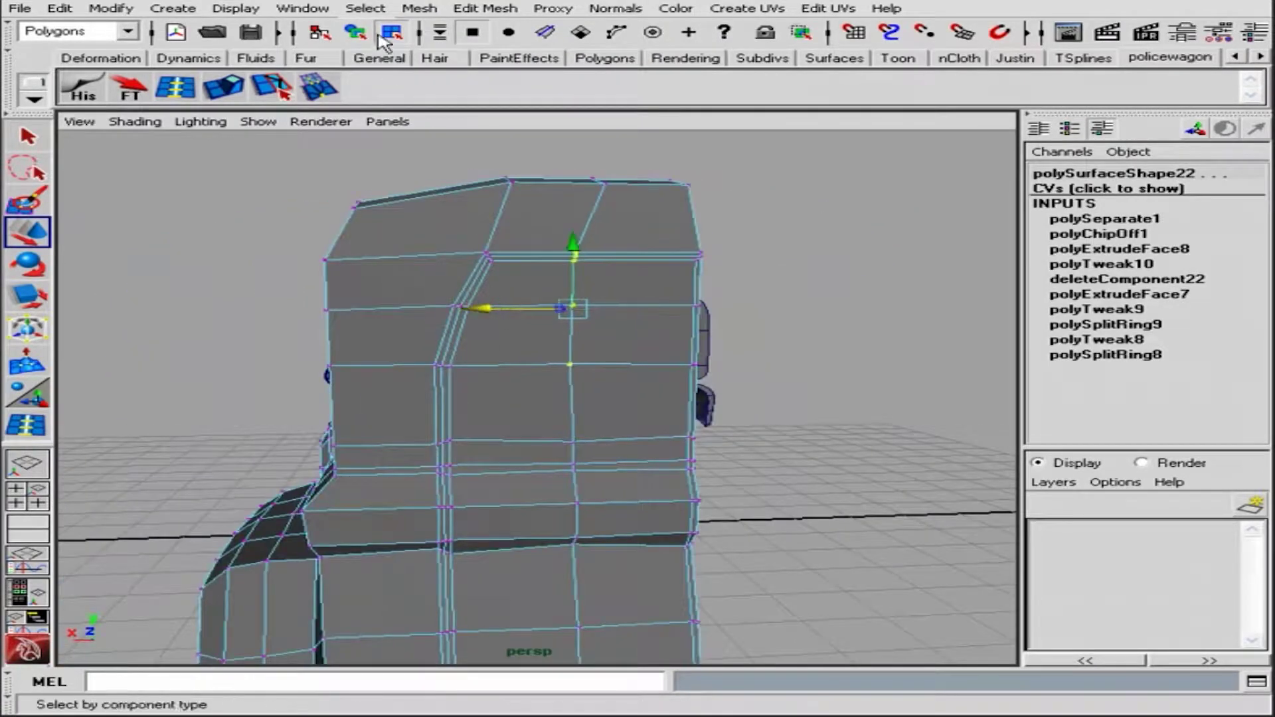
key(F8)
key(3)
Shift a column of the panel's vertices sideways
alt+drag(758, 342, 694, 352)
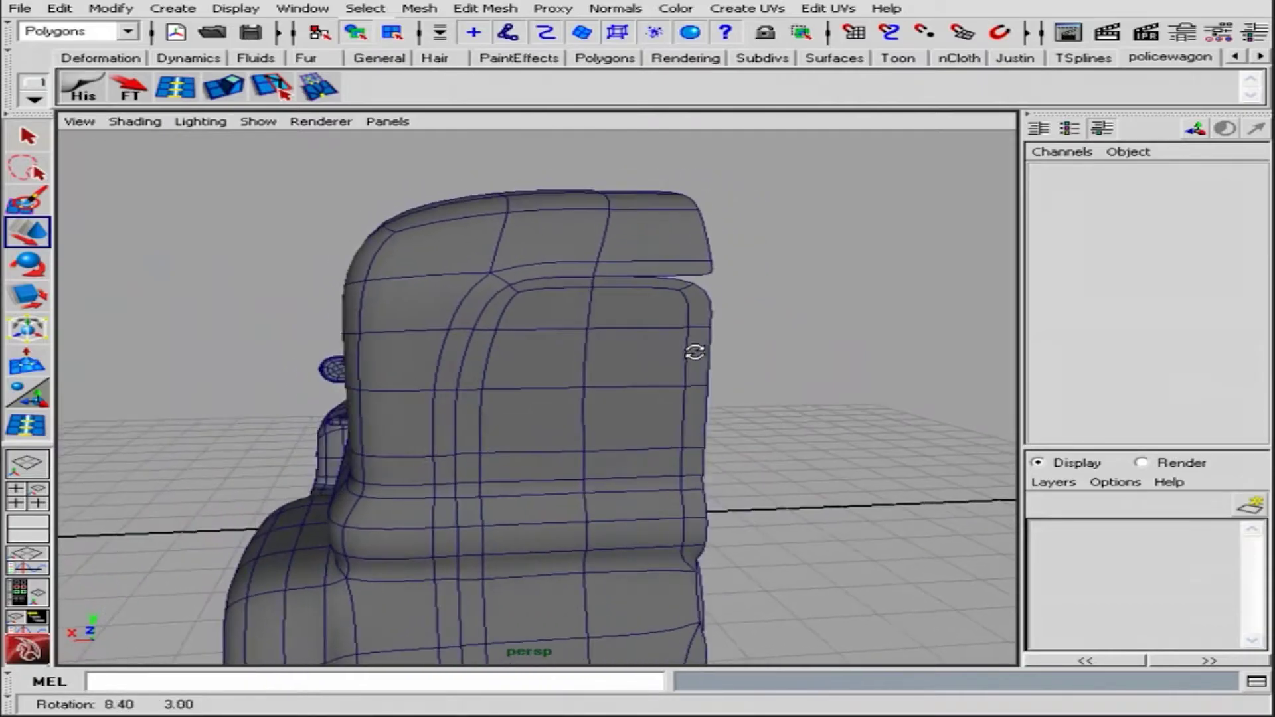
click(695, 353)
key(1)
click(435, 316)
key(z)
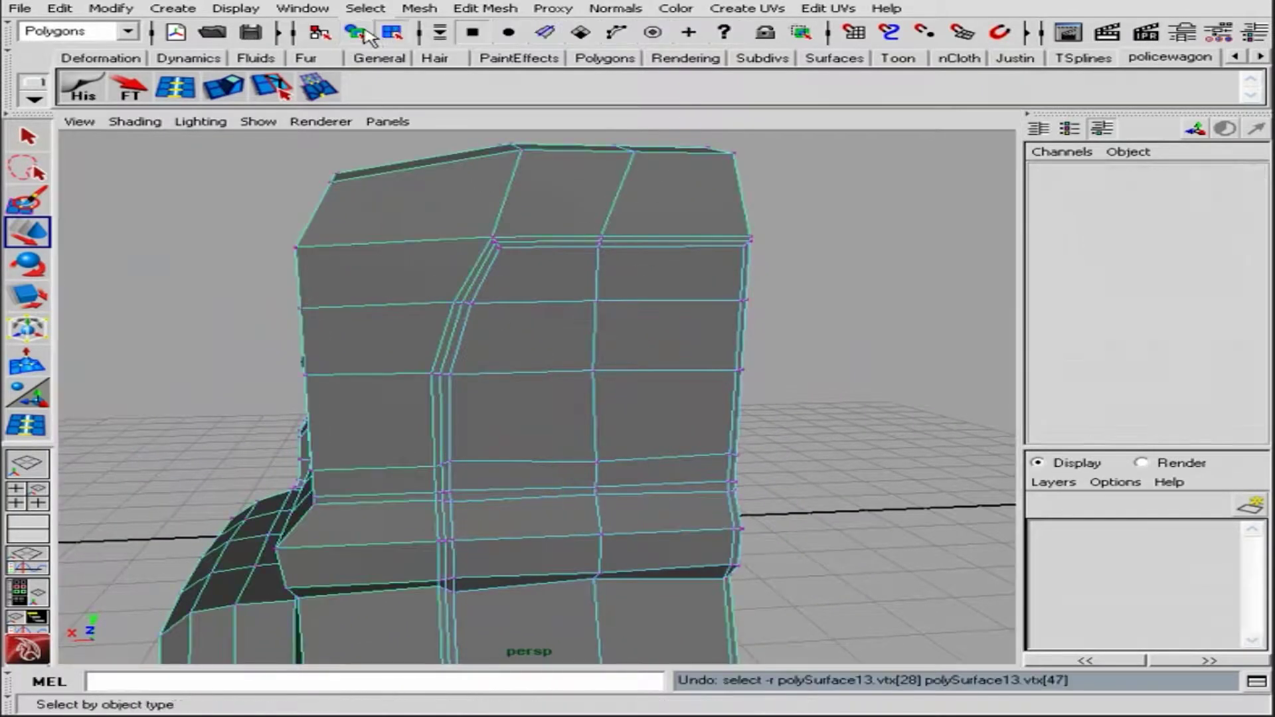
click(364, 31)
right_drag(577, 254, 549, 259)
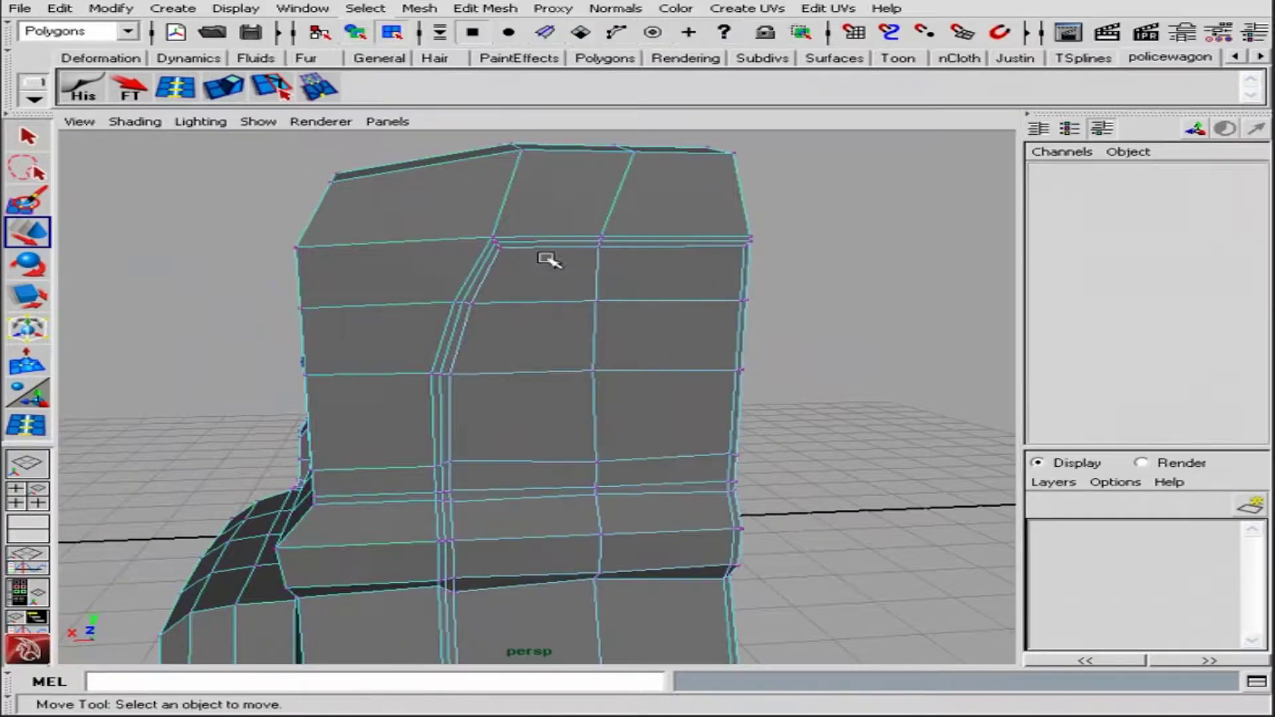
mouse_move(568, 371)
alt+mouse_down()
mouse_move(347, 281)
mouse_move(507, 264)
mouse_move(413, 337)
mouse_move(532, 285)
mouse_move(641, 292)
mouse_move(570, 421)
mouse_move(419, 427)
mouse_move(432, 301)
alt+mouse_up()
drag(432, 300, 479, 299)
Delete the side panel's construction history
click(596, 457)
mouse_move(595, 458)
alt+mouse_down()
mouse_move(584, 356)
mouse_move(531, 266)
alt+mouse_up()
click(364, 36)
alt+drag(398, 239, 432, 247)
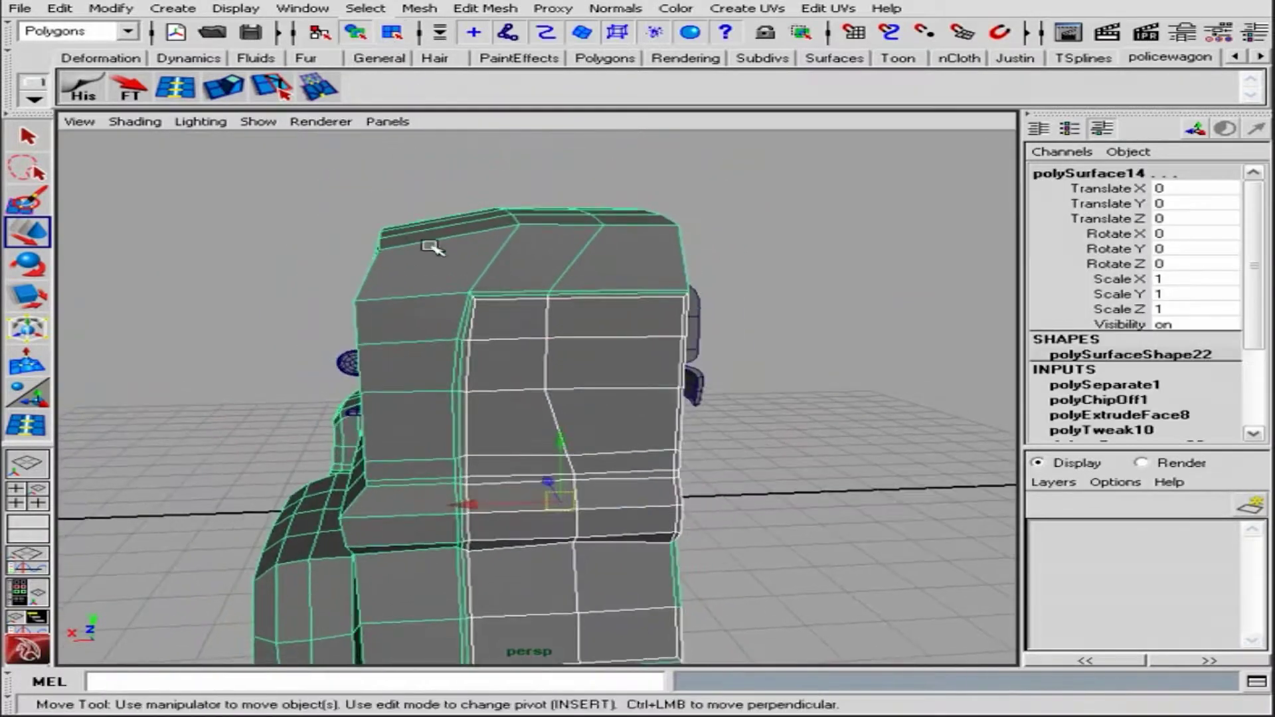
click(83, 97)
Start a Split Polygon cut along the top edge of the main body, polySurface13
click(775, 350)
key(3)
alt+drag(775, 350, 797, 364)
alt+right_drag(797, 364, 734, 327)
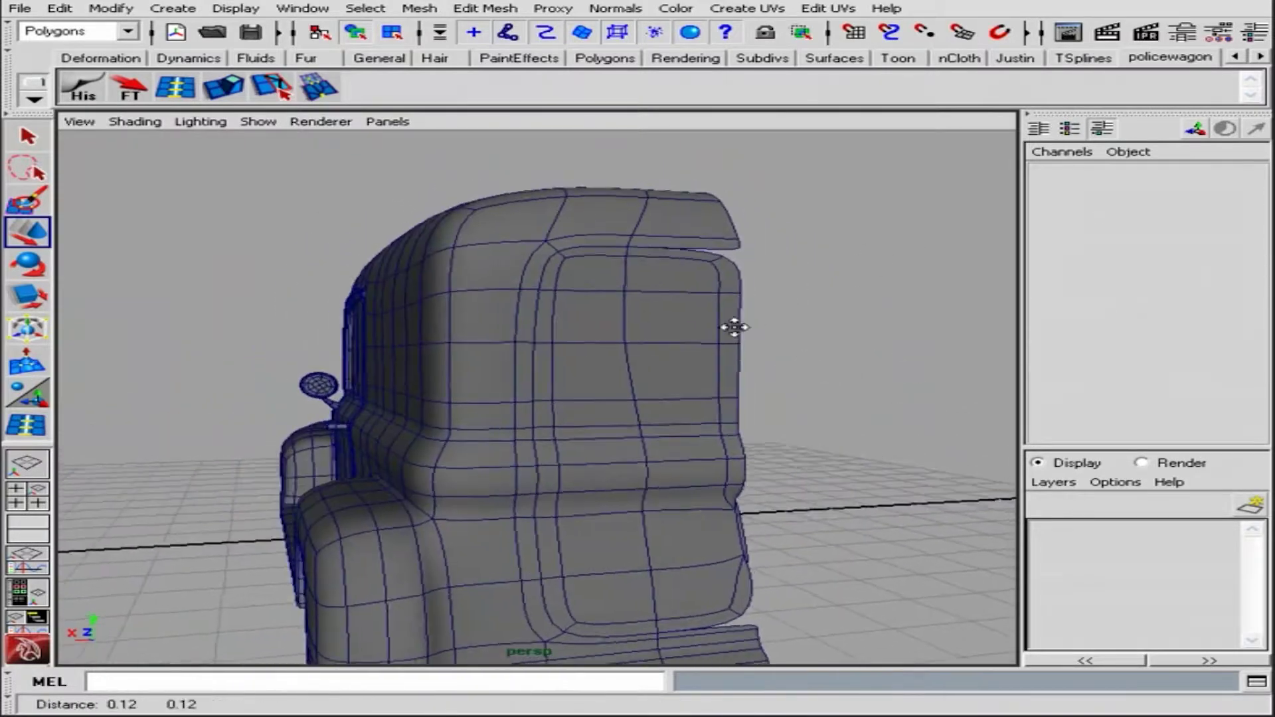
click(734, 327)
key(1)
alt+drag(731, 348, 684, 353)
mouse_move(684, 352)
alt+right_down()
mouse_move(669, 494)
mouse_move(721, 416)
alt+right_up()
mouse_move(625, 306)
alt+right_down()
mouse_move(712, 330)
mouse_move(712, 285)
alt+right_up()
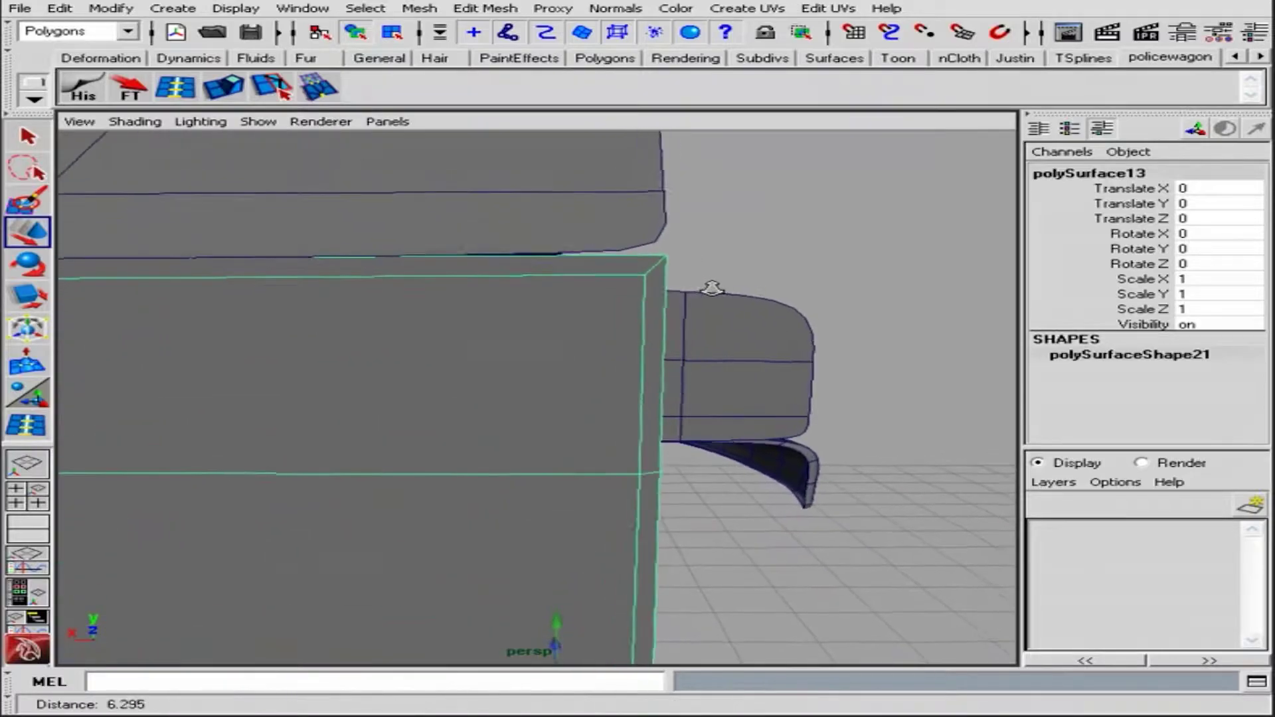
right_drag(655, 233, 578, 271)
drag(638, 239, 880, 265)
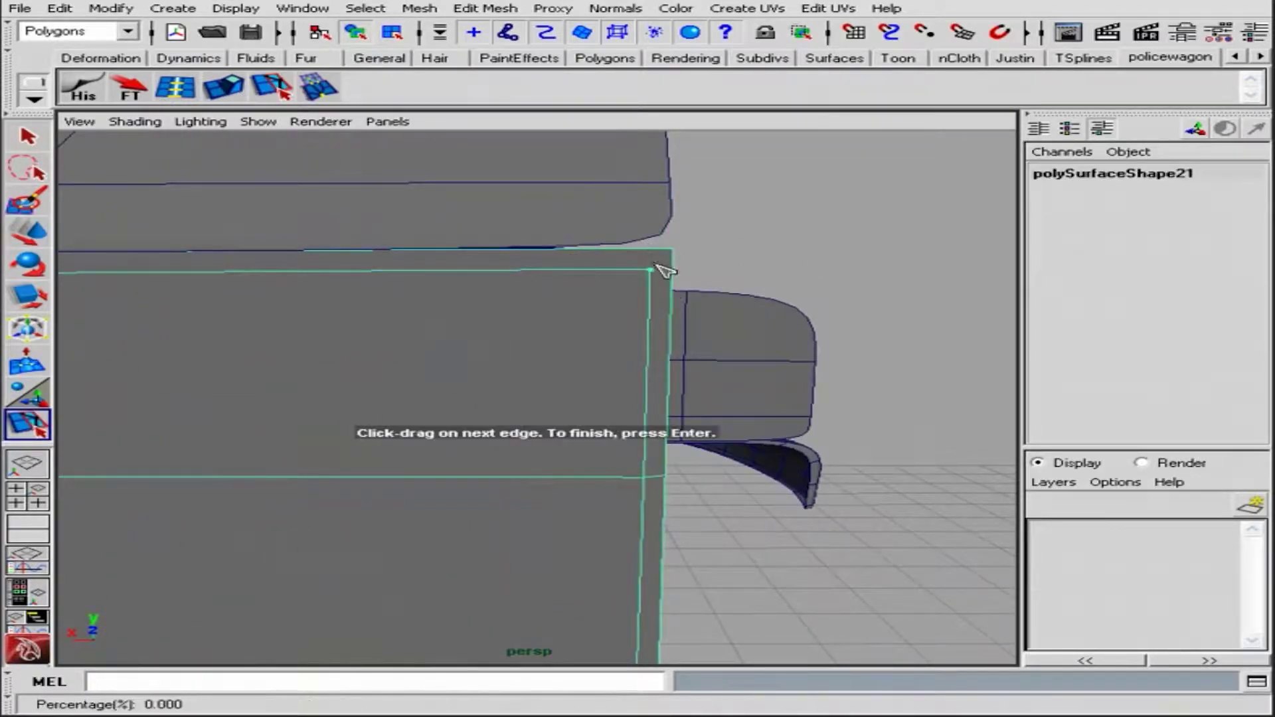
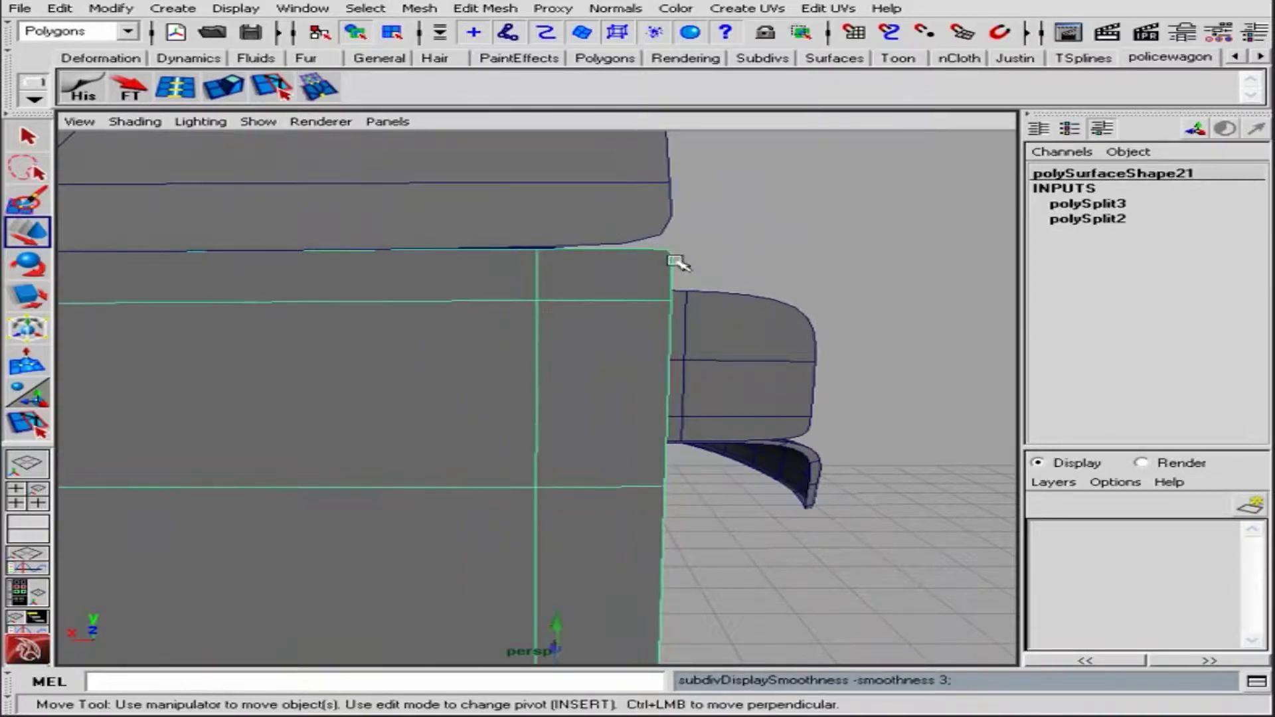
Extract the rear door's faces from the wagon body as a separate piece
alt+right_drag(677, 262, 550, 458)
alt+drag(549, 458, 570, 276)
mouse_move(569, 276)
alt+right_down()
mouse_move(649, 390)
mouse_move(708, 402)
mouse_move(692, 427)
alt+right_up()
key(F8)
mouse_move(692, 427)
alt+mouse_down()
mouse_move(600, 424)
mouse_move(770, 433)
alt+mouse_up()
right_drag(771, 433, 771, 472)
alt+drag(770, 465, 751, 458)
click(750, 465)
click(419, 8)
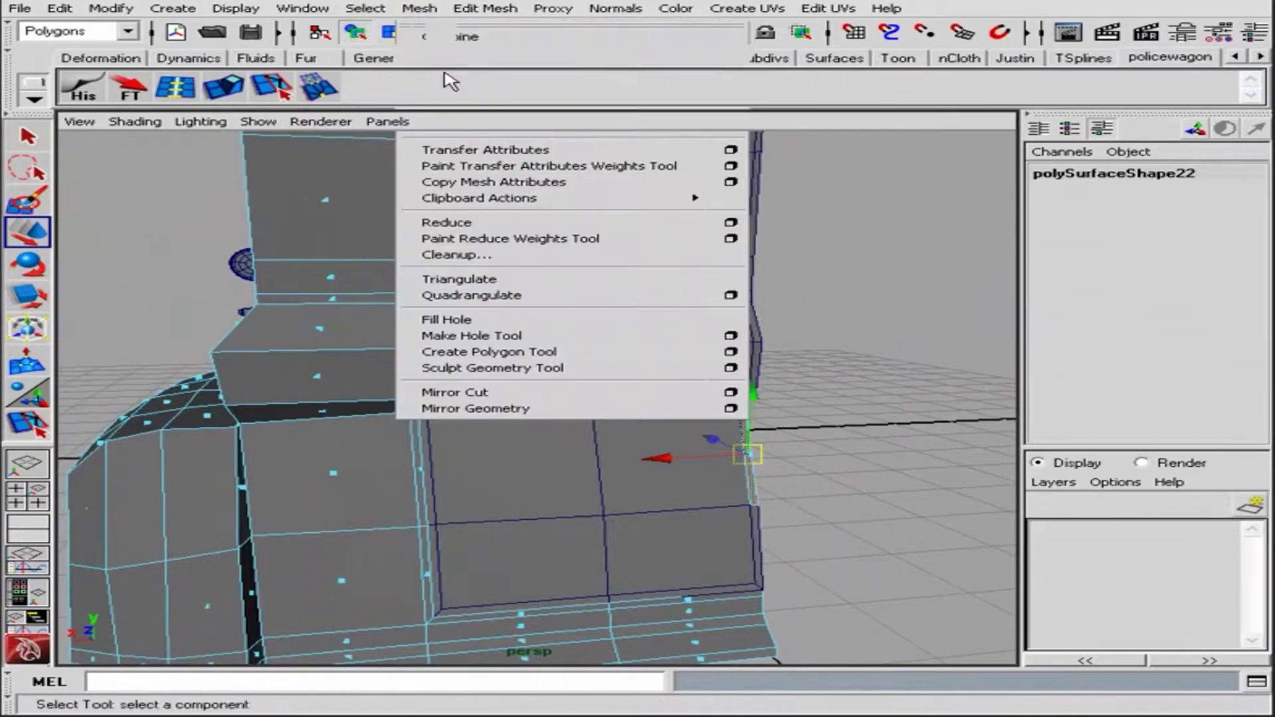
click(448, 106)
Combine the door pieces into one mesh and merge its overlapping vertices
key(q)
shift+click(664, 379)
alt+drag(664, 378, 598, 372)
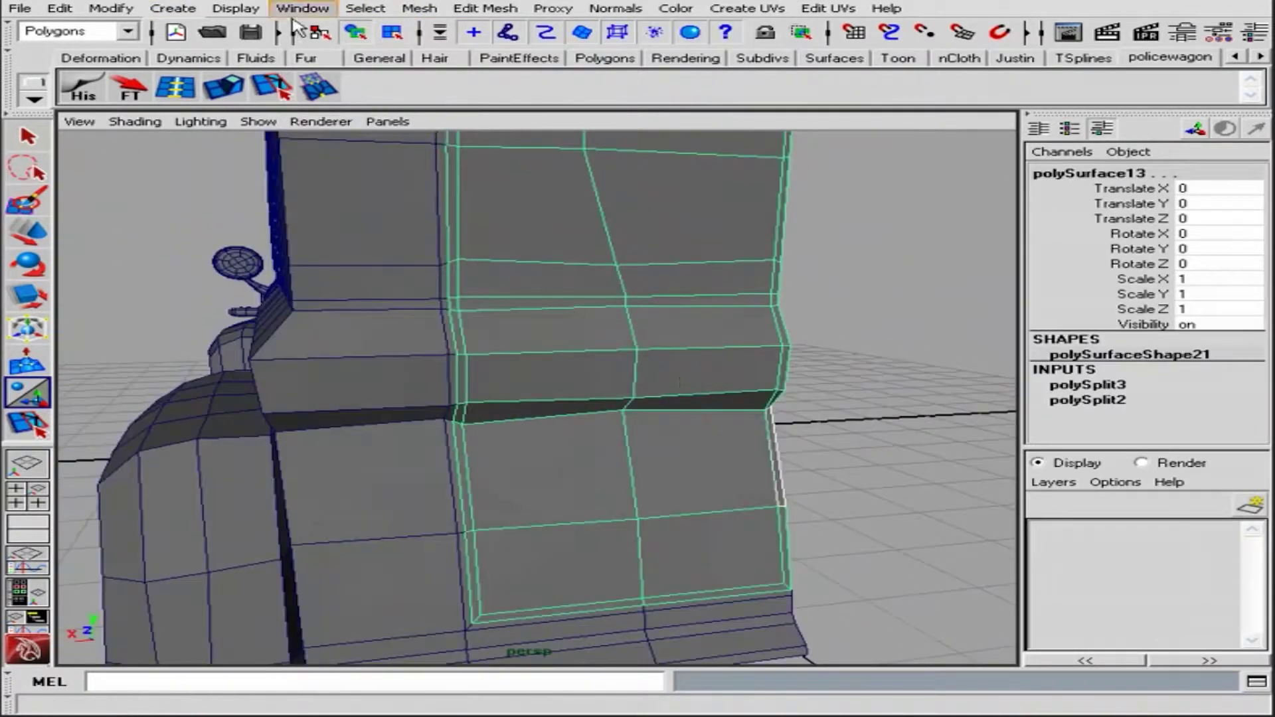
click(419, 8)
click(435, 24)
scroll(691, 370, down, 2)
key(w)
click(665, 433)
alt+drag(760, 447, 677, 361)
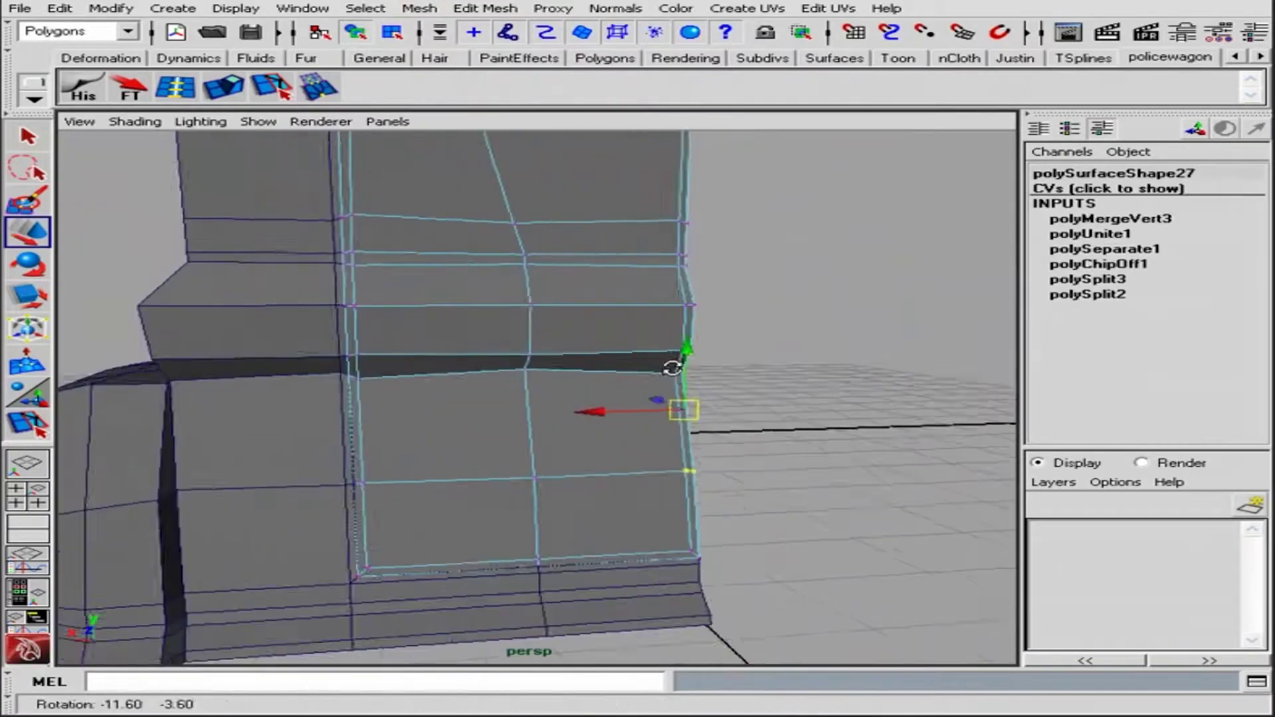
key(F11)
Delete the combined door panel's construction history
click(357, 35)
alt+drag(754, 335, 578, 384)
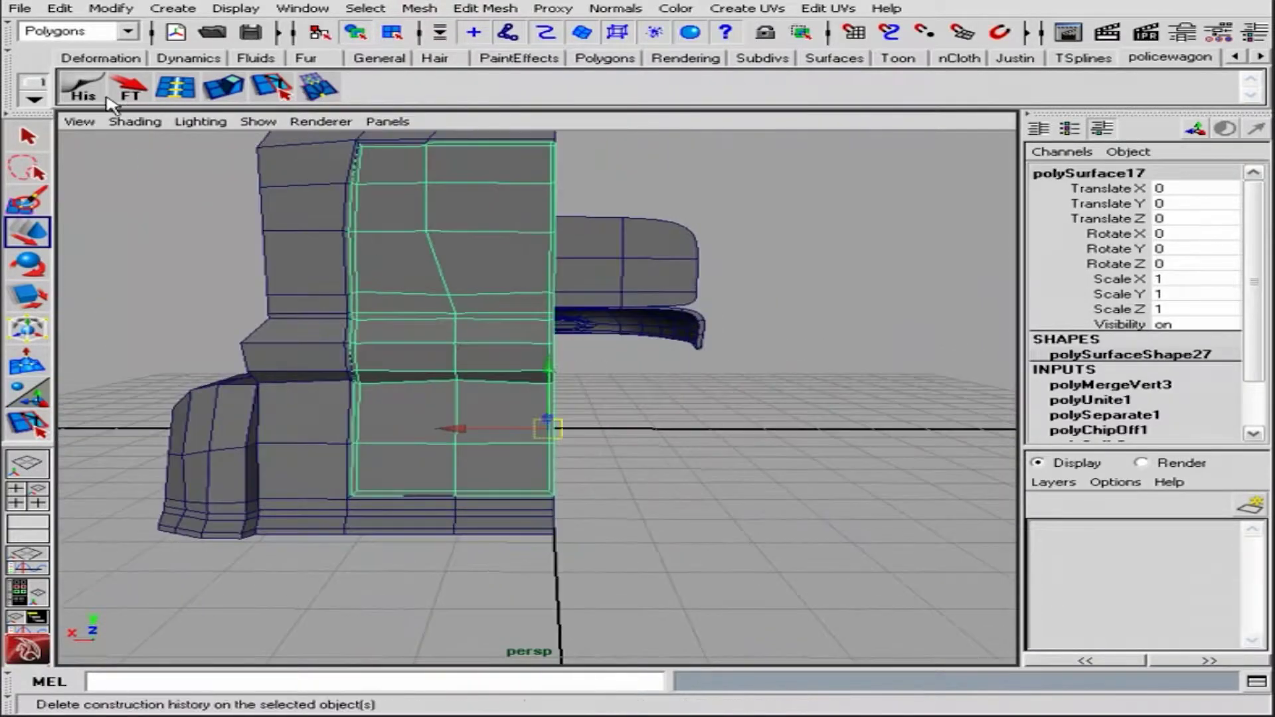
key(alt+shift+d)
scroll(770, 336, up, 3)
scroll(770, 336, up, 2)
shift+right_drag(597, 435, 608, 439)
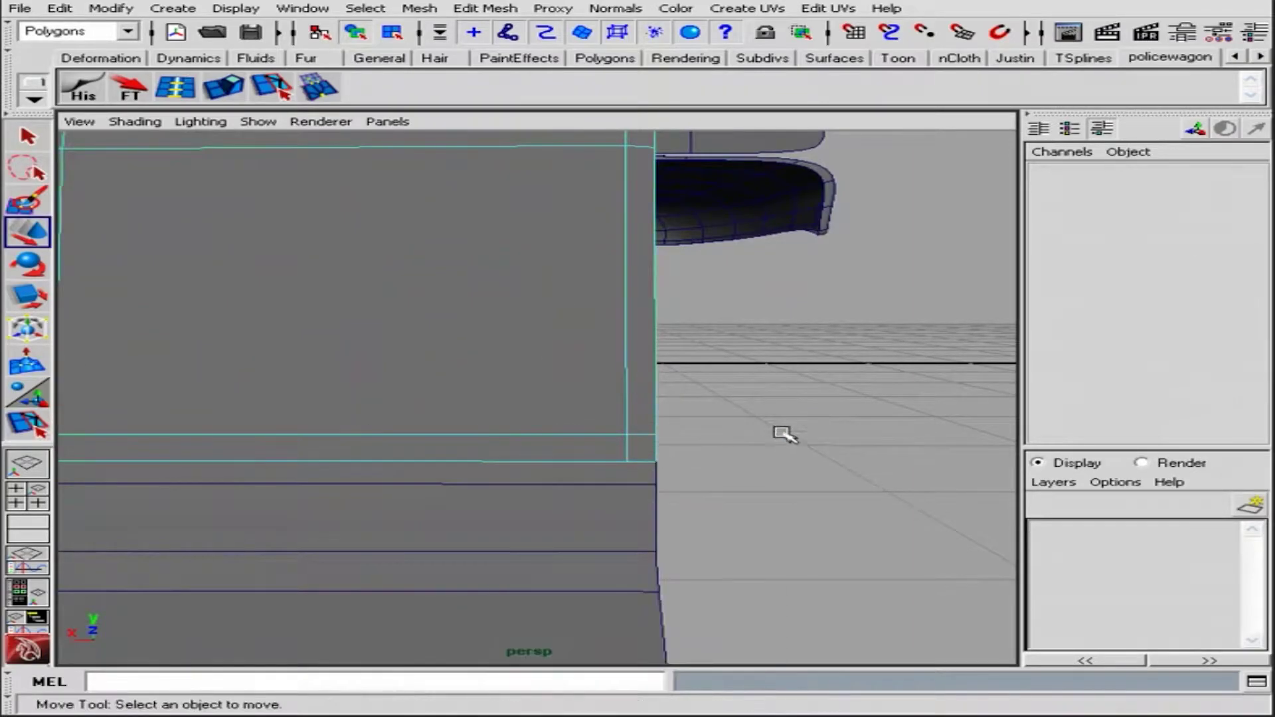
scroll(784, 433, down, 5)
click(632, 276)
alt+drag(632, 276, 655, 512)
click(631, 500)
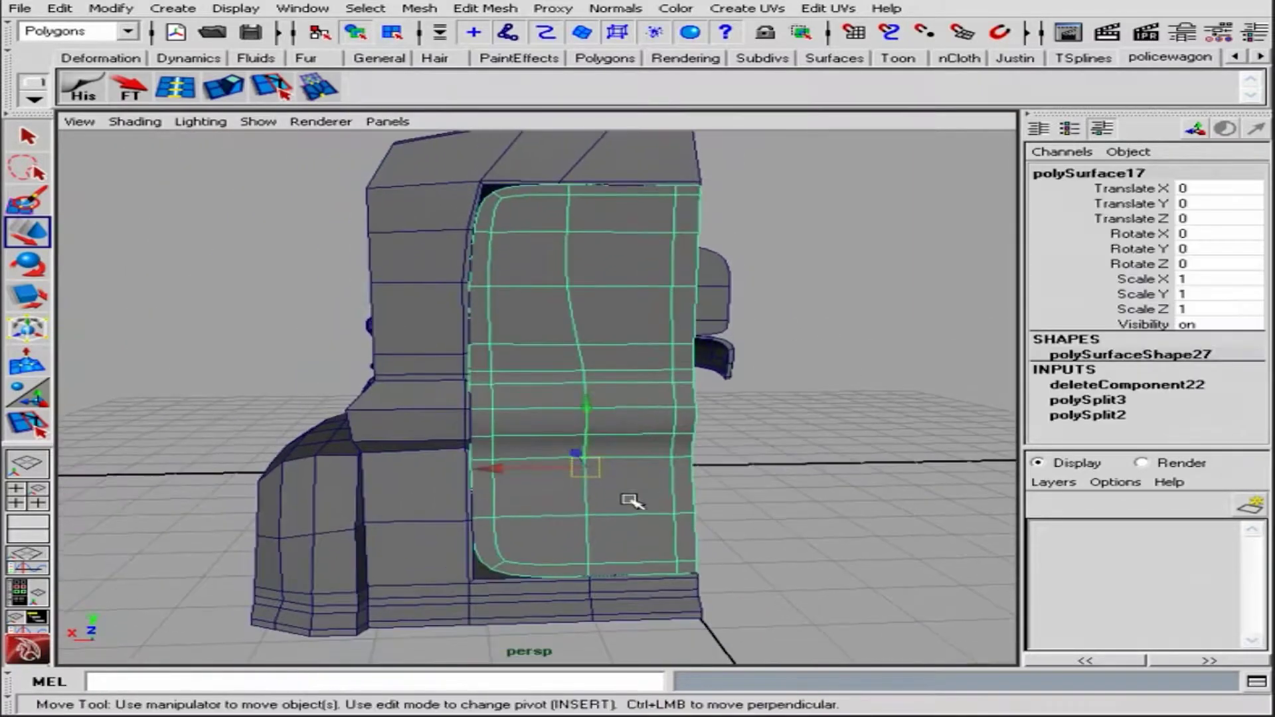
alt+right_drag(525, 548, 535, 531)
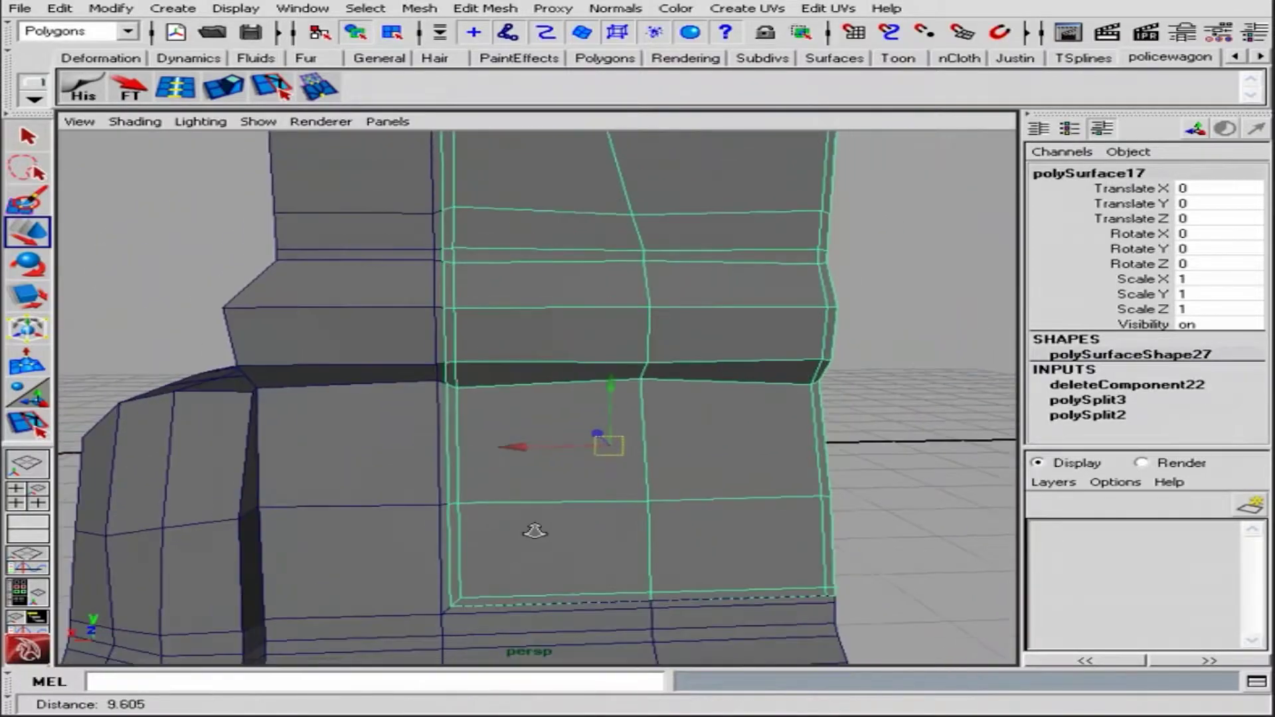
alt+drag(535, 531, 521, 512)
alt+middle_drag(521, 512, 490, 495)
alt+right_drag(489, 495, 706, 495)
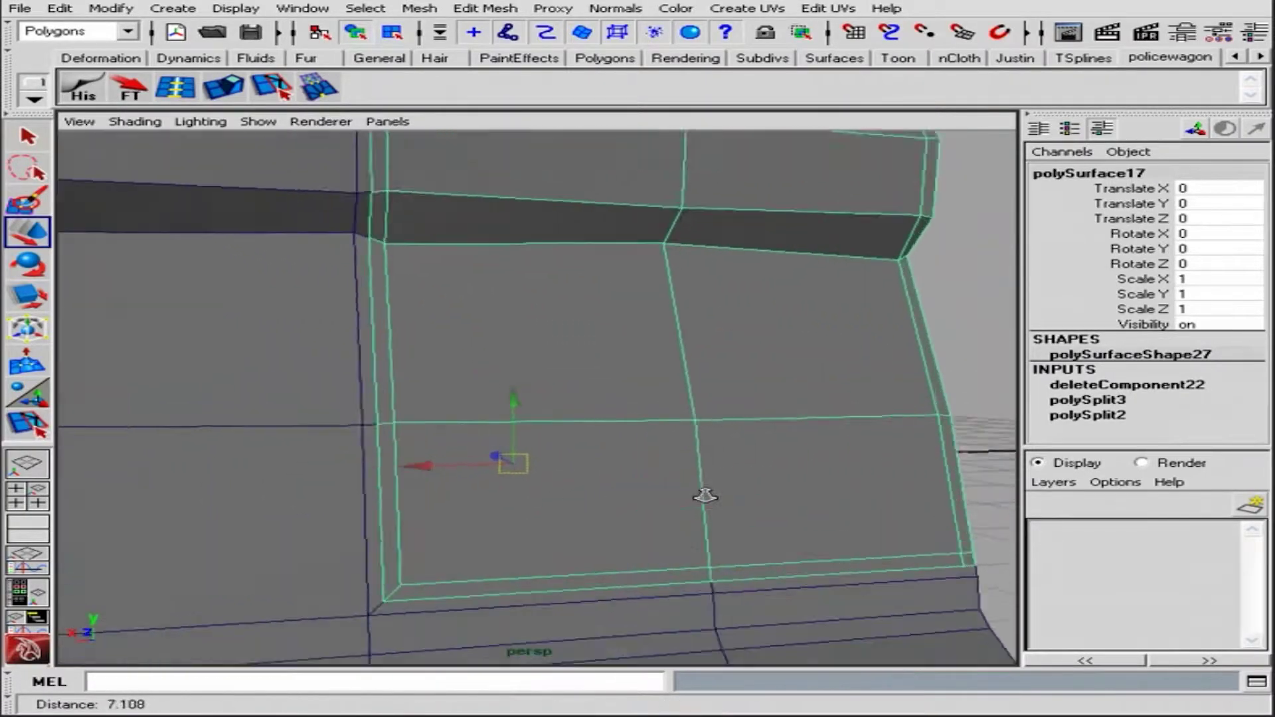
right_drag(410, 591, 407, 601)
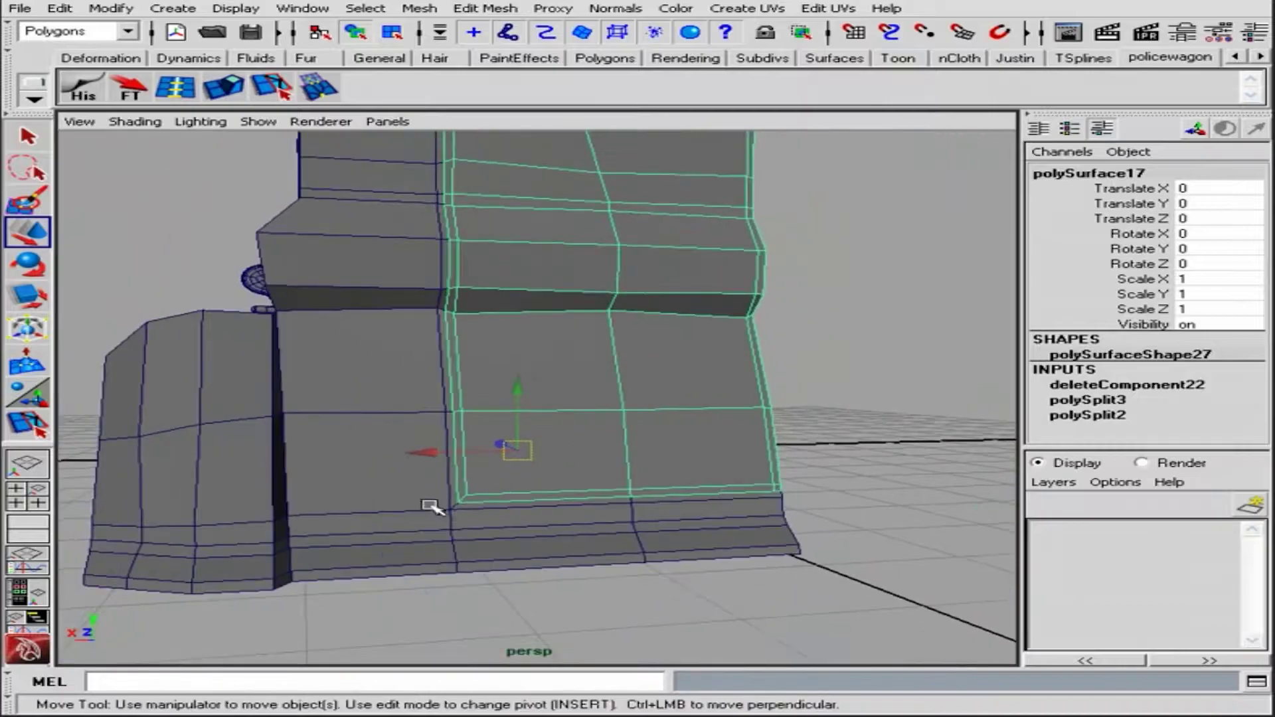
click(428, 507)
alt+right_drag(427, 507, 584, 508)
click(463, 536)
alt+drag(501, 543, 578, 500)
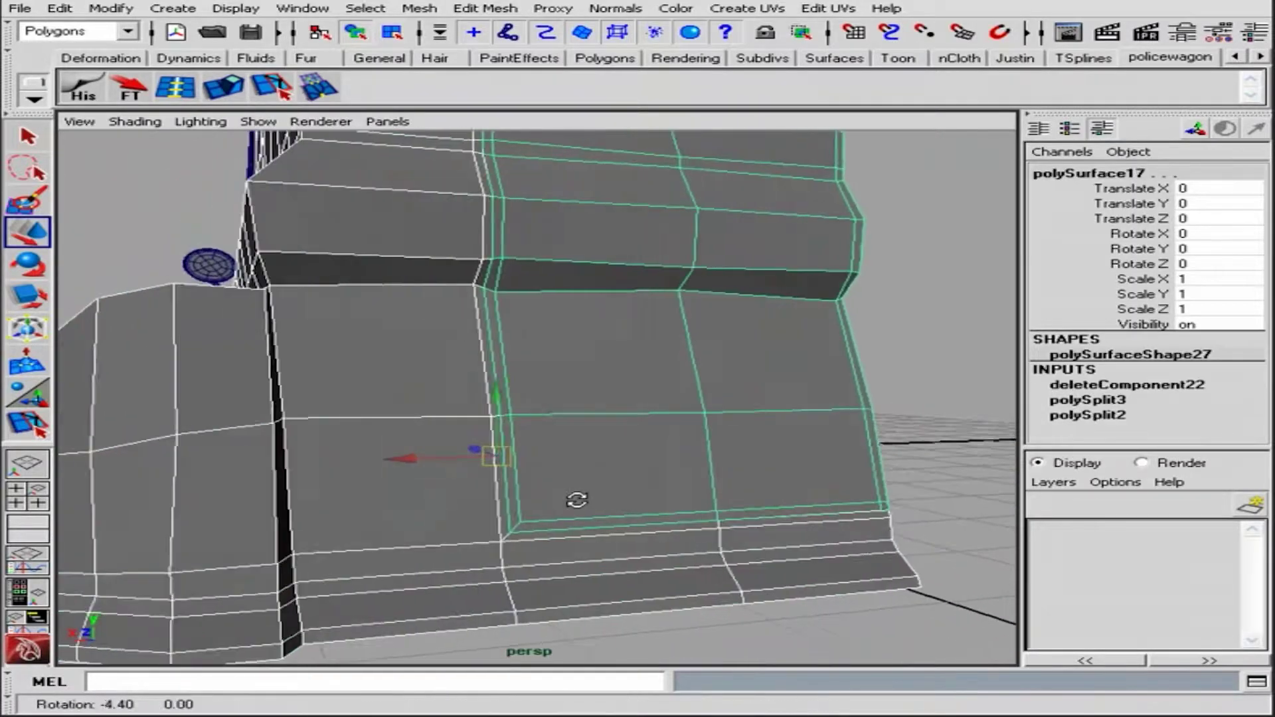
alt+right_drag(465, 497, 627, 498)
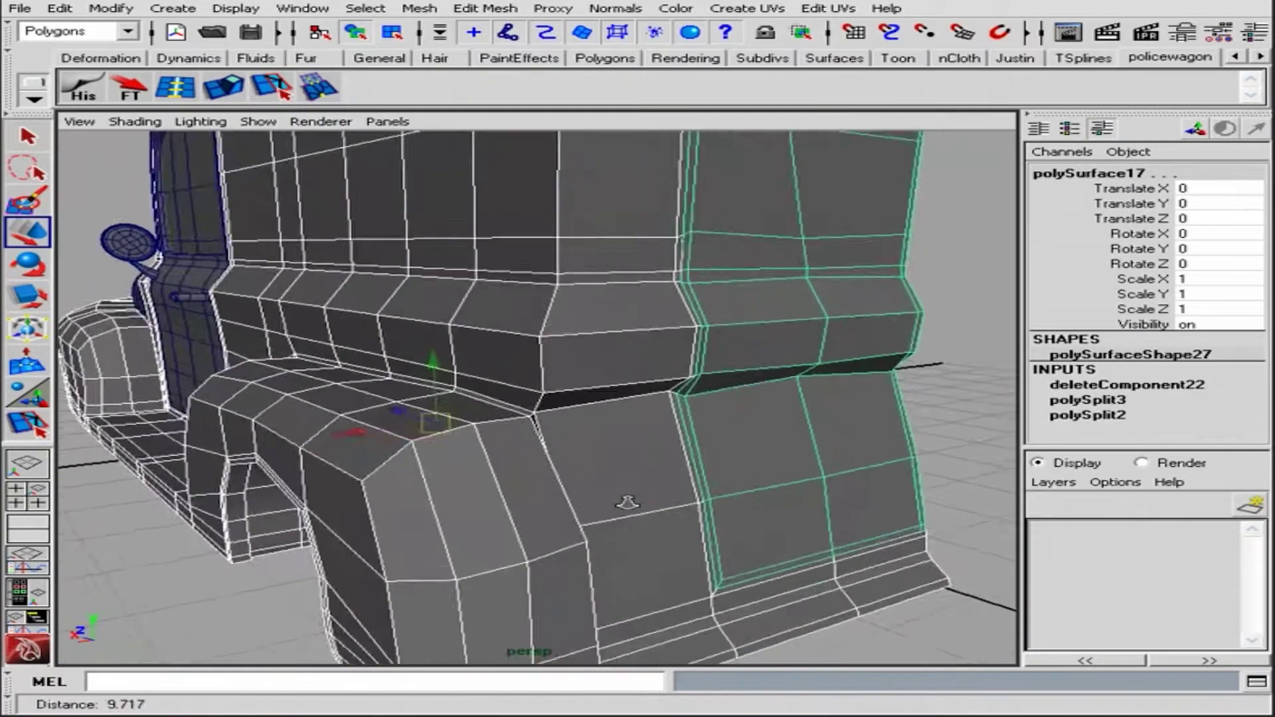
click(432, 242)
alt+drag(432, 242, 735, 369)
click(737, 361)
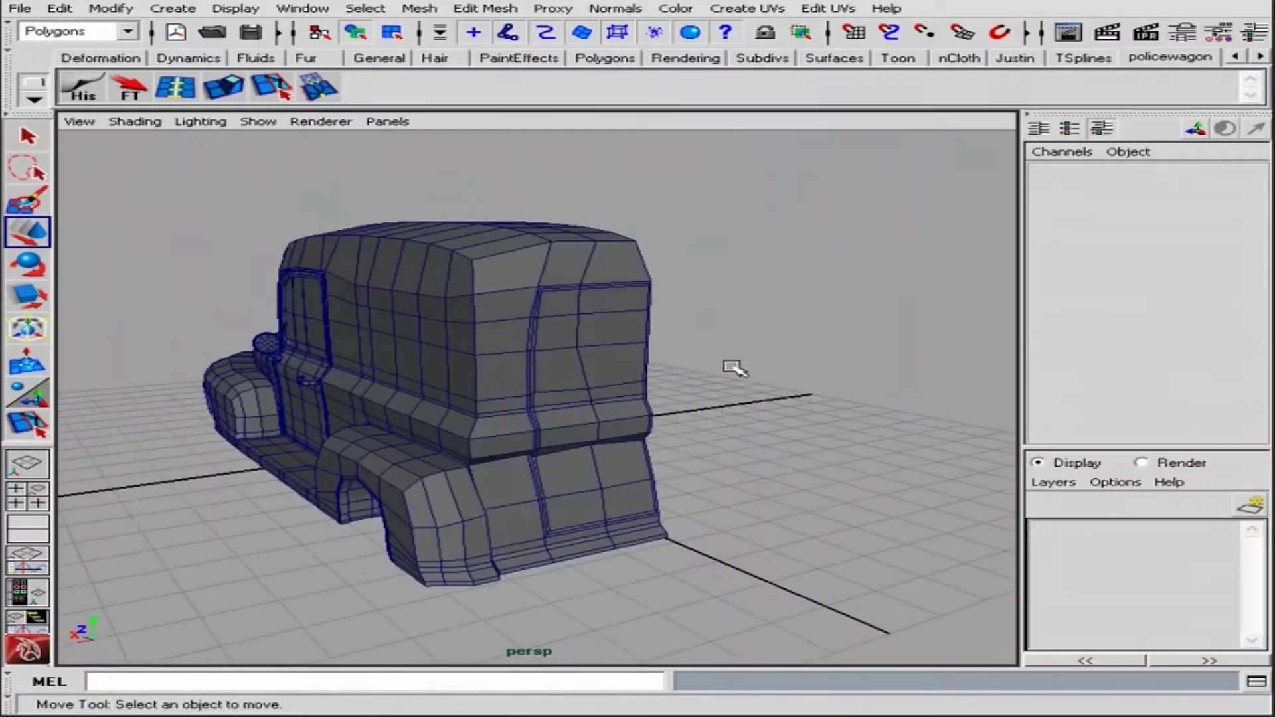
alt+right_drag(683, 384, 586, 233)
alt+drag(655, 277, 601, 282)
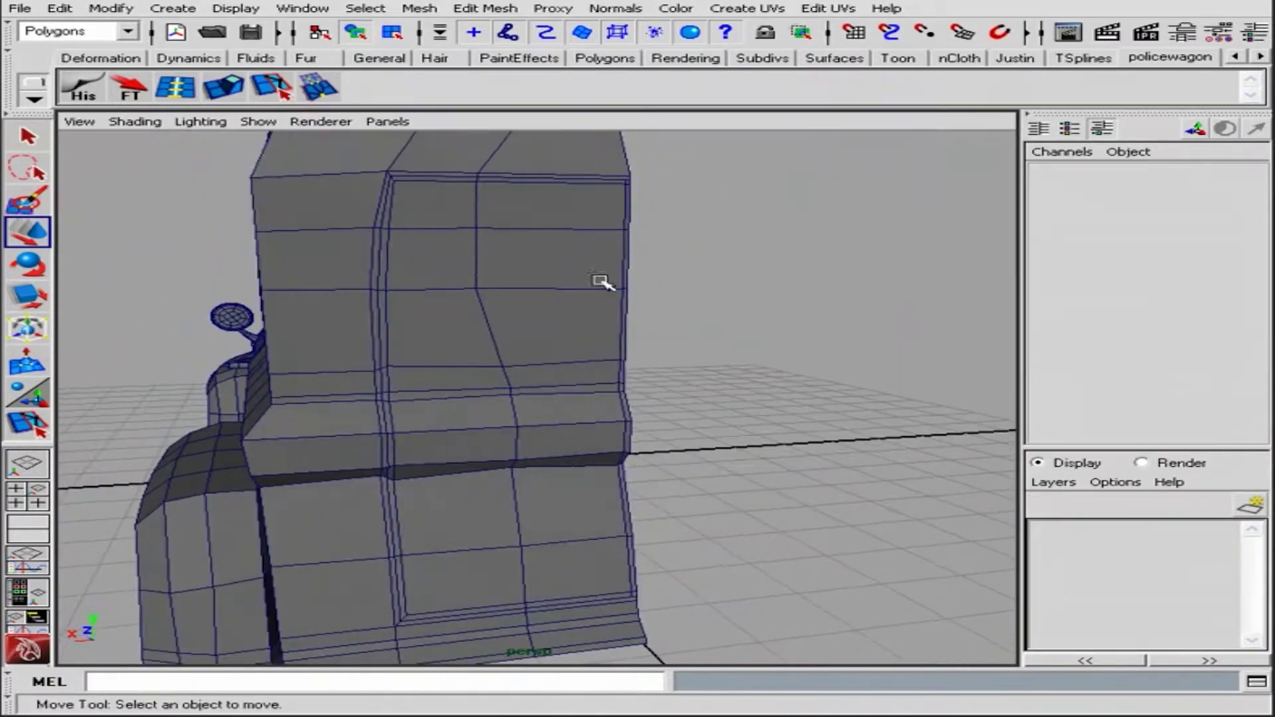
alt+right_drag(362, 368, 493, 436)
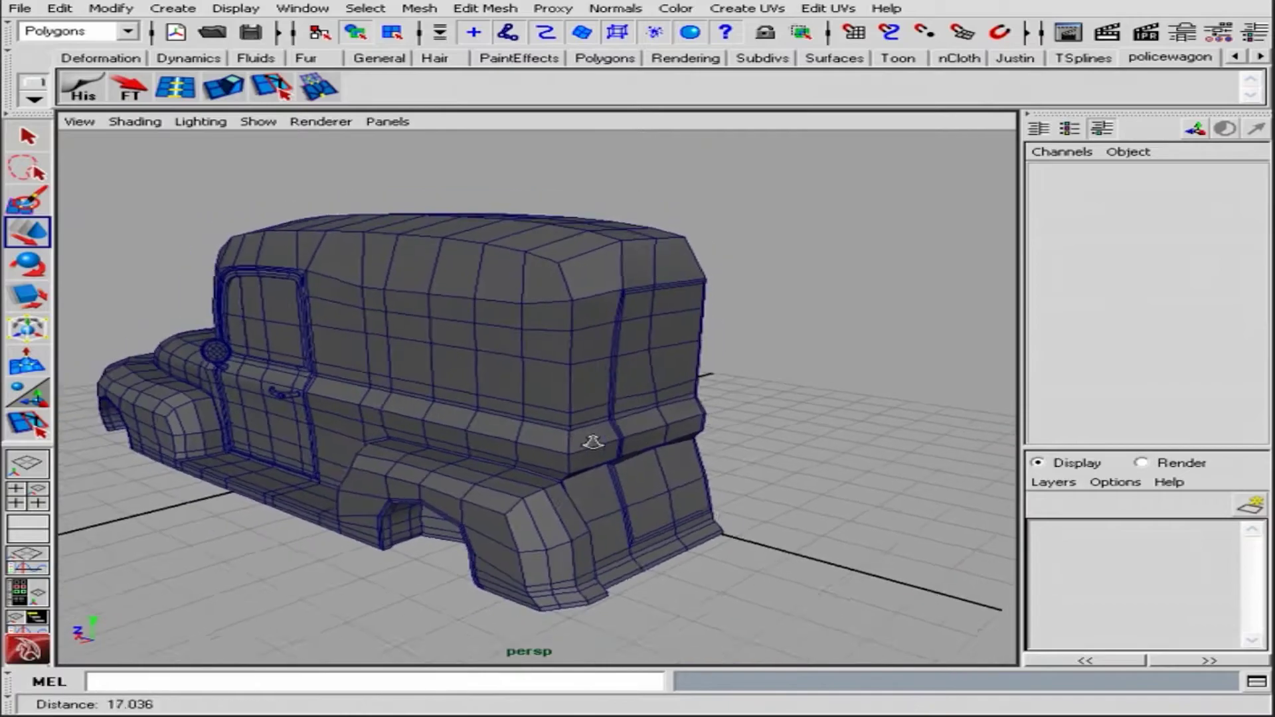
mouse_move(589, 447)
alt+mouse_down()
mouse_move(707, 452)
mouse_move(683, 265)
mouse_move(775, 416)
mouse_move(598, 427)
alt+mouse_up()
key(q)
click(707, 452)
Preview the wagon body smoothed and inspect the door's lower corner
alt+right_drag(598, 427, 509, 242)
click(508, 242)
key(3)
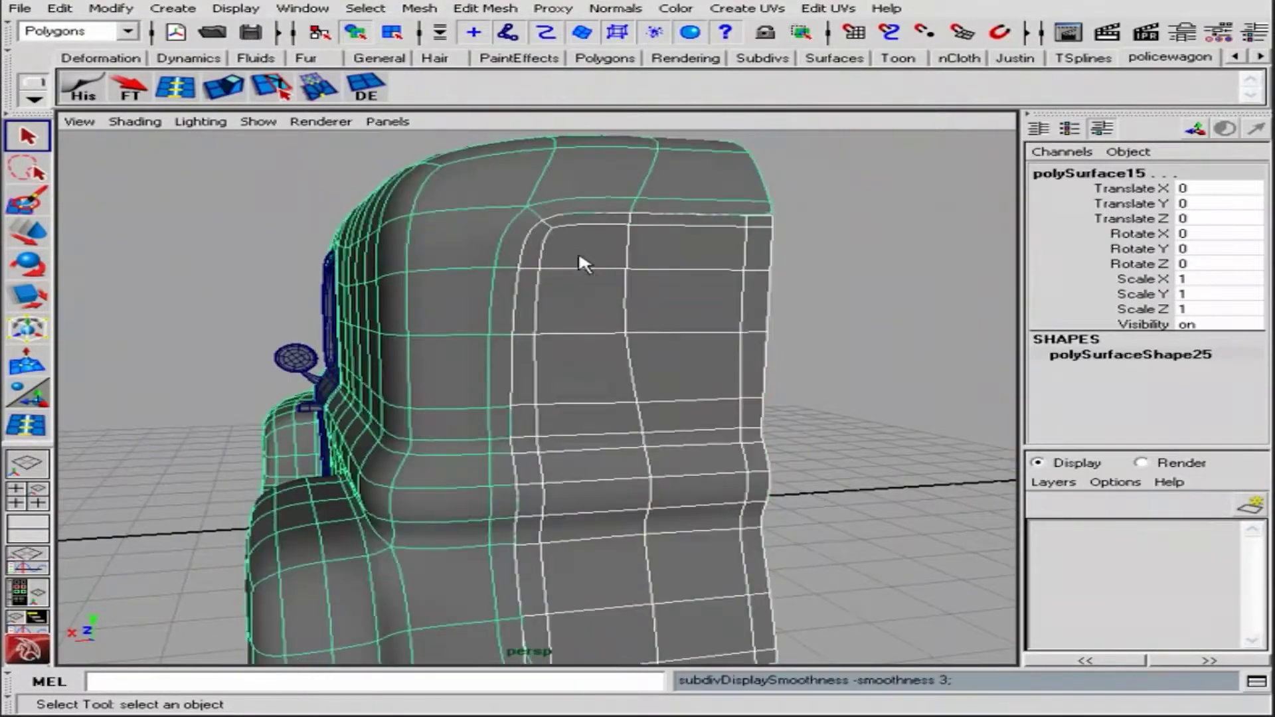
alt+drag(583, 262, 691, 228)
alt+right_drag(692, 227, 728, 449)
alt+middle_drag(729, 450, 637, 479)
scroll(596, 423, up, 3)
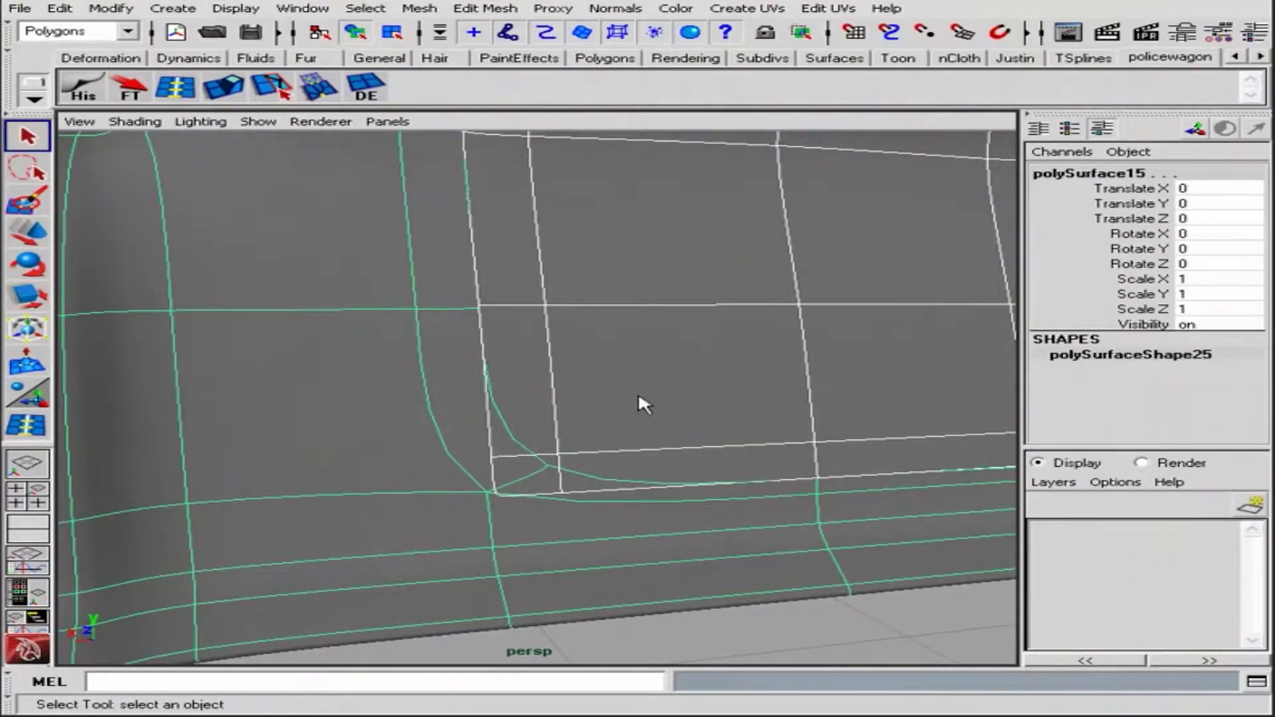
alt+middle_drag(644, 404, 626, 416)
Preview the door panel smoothed and check how its corner looks
click(775, 518)
alt+middle_drag(774, 518, 515, 476)
alt+right_drag(516, 476, 612, 467)
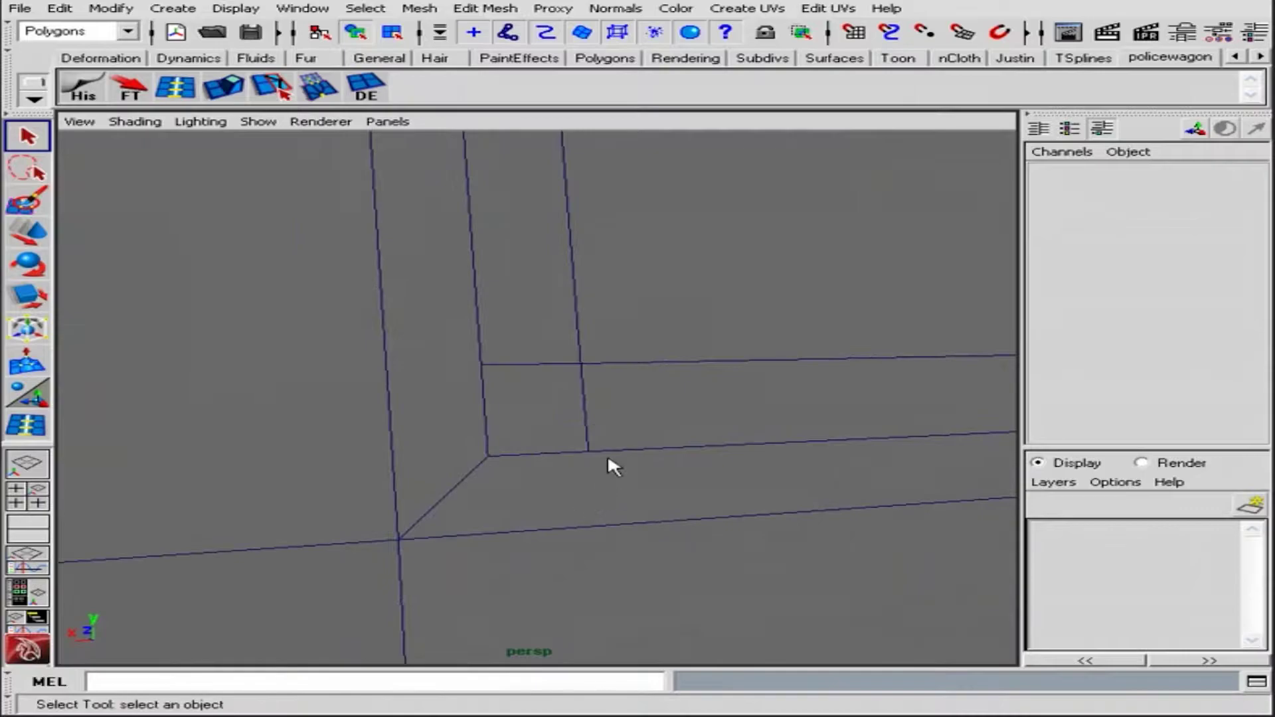
click(585, 358)
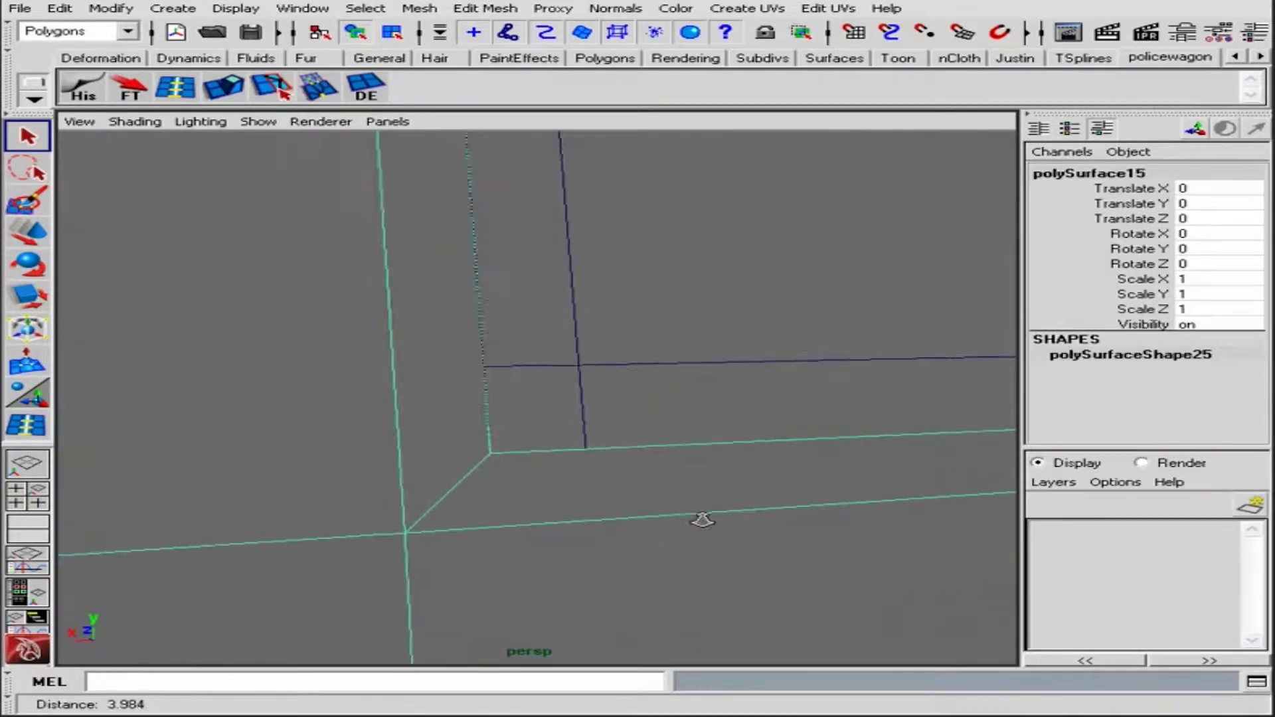
mouse_move(702, 520)
alt+right_down()
mouse_move(526, 412)
mouse_move(478, 441)
alt+right_up()
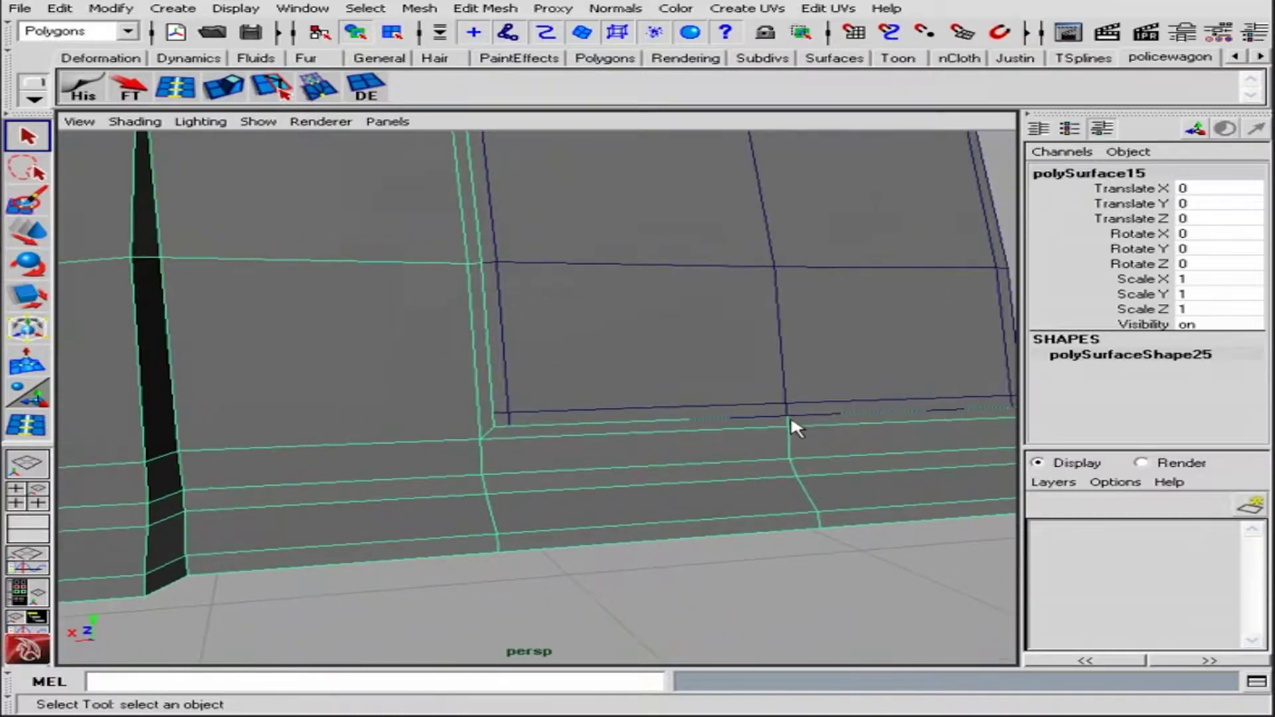
key(3)
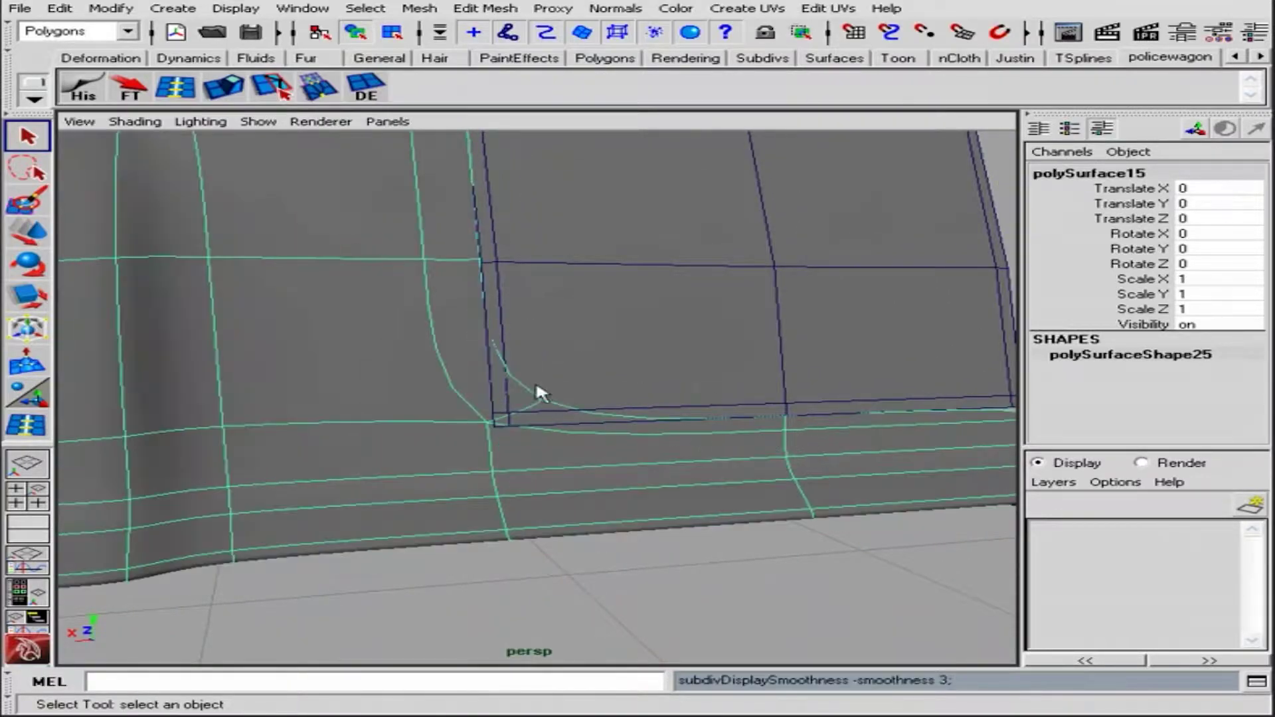
click(588, 376)
Turn the body's smoothing preview back off and frame the door's lower corner
click(564, 464)
key(1)
mouse_move(564, 464)
alt+right_down()
mouse_move(703, 407)
mouse_move(578, 436)
mouse_move(568, 453)
alt+right_up()
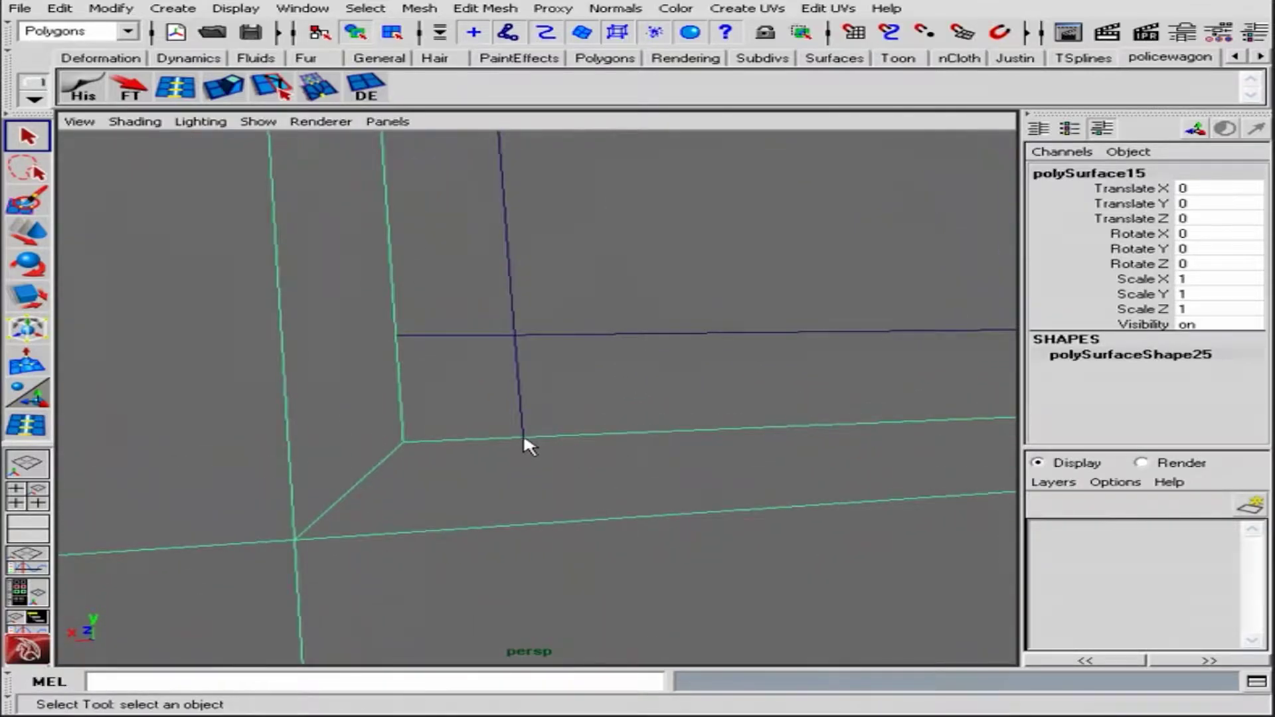
mouse_move(684, 454)
alt+right_down()
mouse_move(704, 445)
mouse_move(632, 412)
alt+right_up()
mouse_move(632, 412)
alt+mouse_down()
mouse_move(602, 397)
mouse_move(667, 364)
alt+mouse_up()
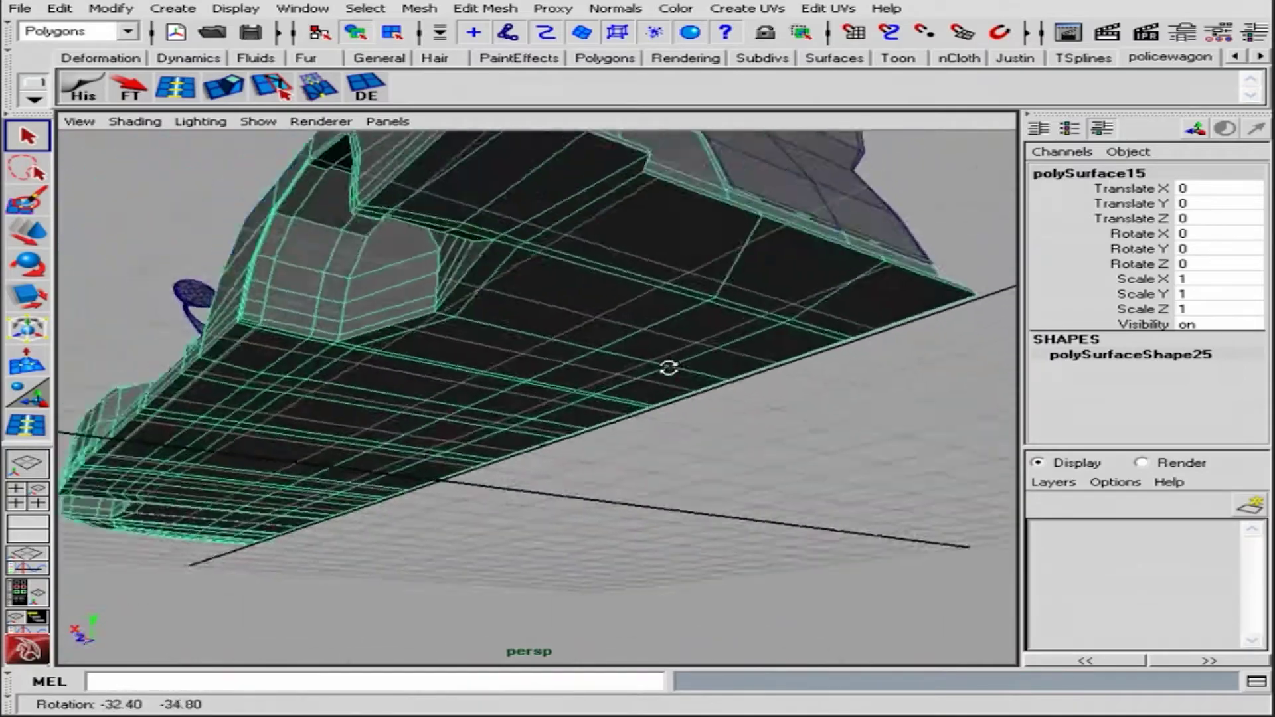
mouse_move(666, 365)
alt+right_down()
mouse_move(561, 392)
mouse_move(650, 477)
alt+right_up()
Insert a trial edge loop across the body, inspect it, then undo it
key(y)
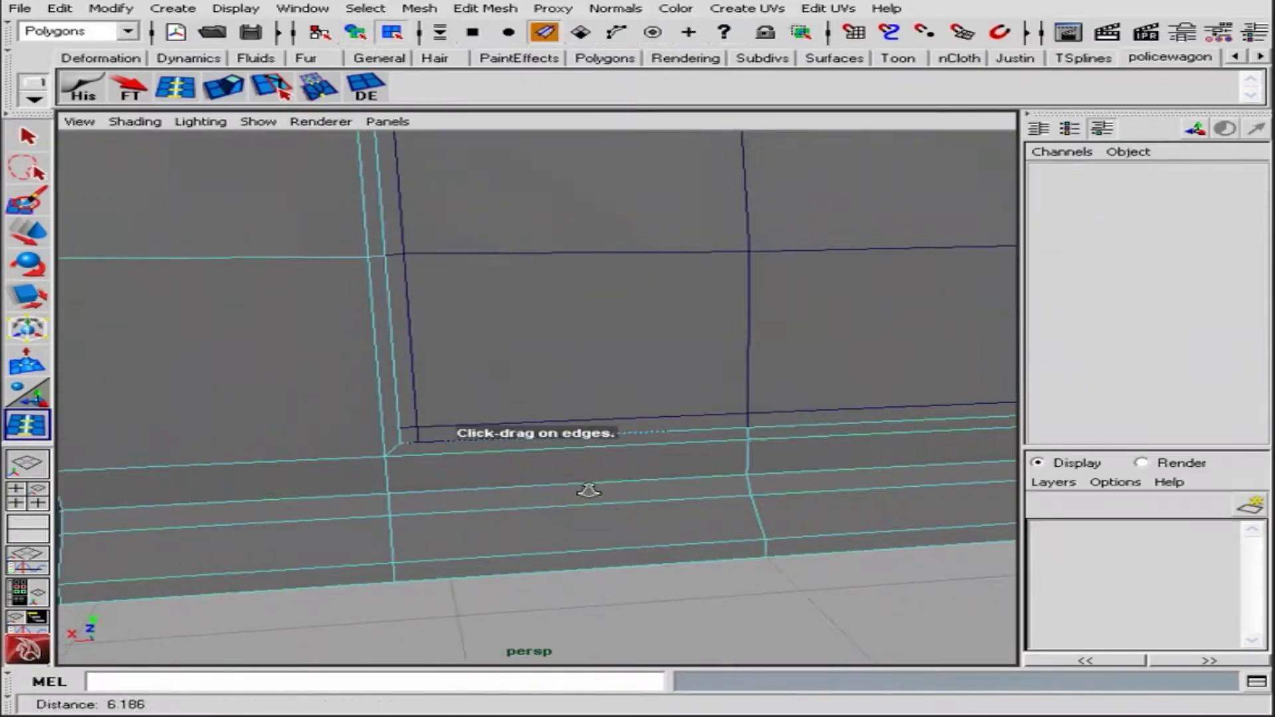
click(416, 512)
mouse_move(416, 512)
alt+mouse_down()
mouse_move(674, 473)
mouse_move(658, 439)
alt+mouse_up()
mouse_move(658, 438)
alt+right_down()
mouse_move(704, 229)
mouse_move(518, 415)
alt+right_up()
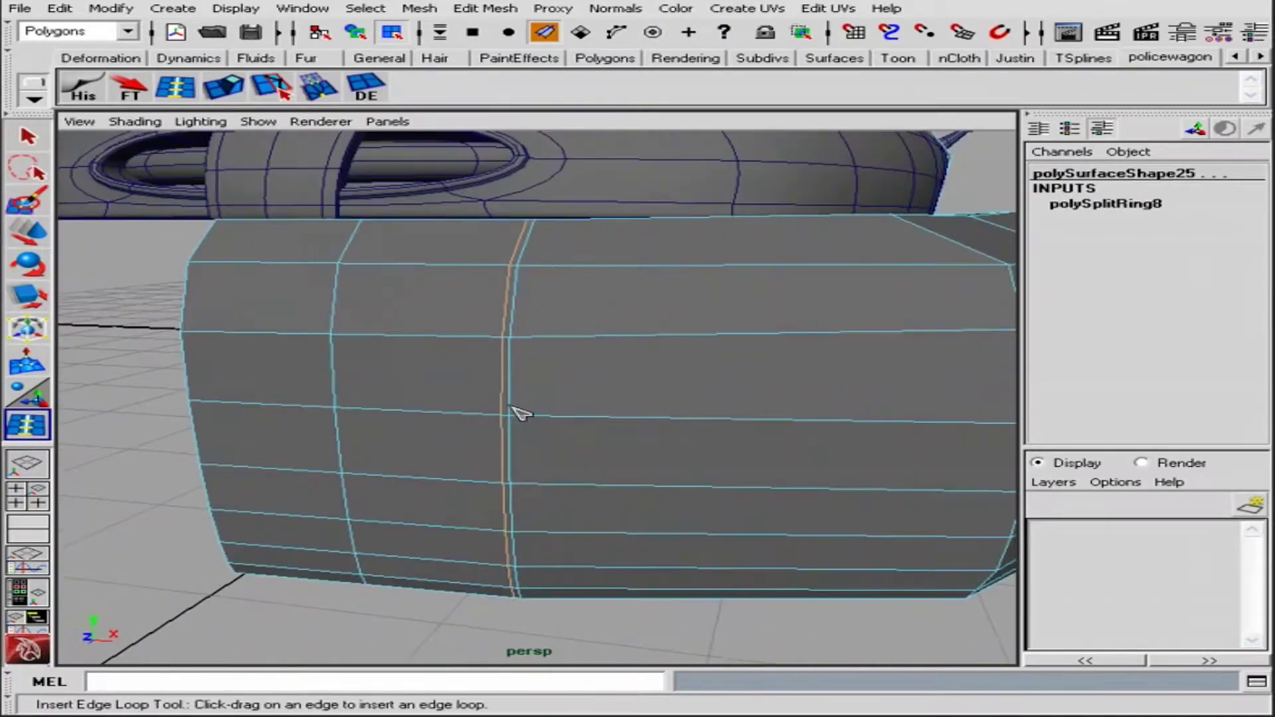
alt+drag(518, 416, 575, 362)
alt+right_drag(576, 361, 564, 414)
key(z)
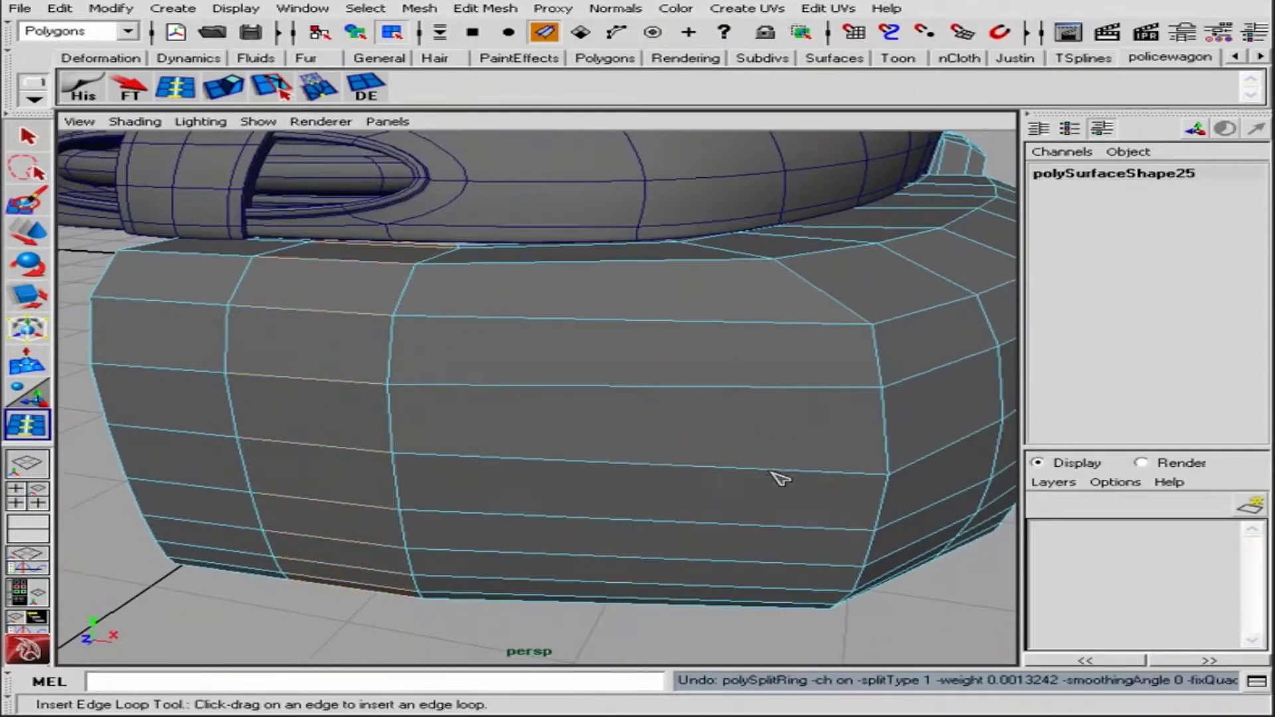
key(z)
alt+right_drag(739, 384, 618, 390)
alt+drag(618, 390, 618, 330)
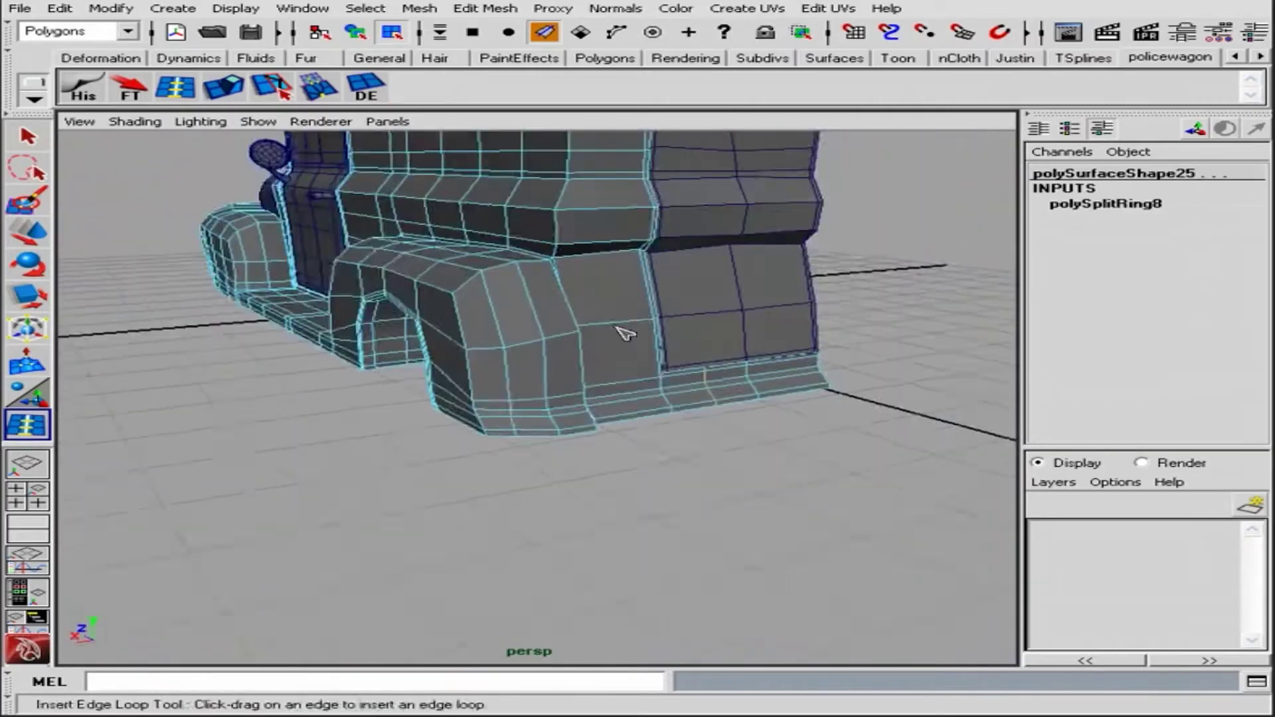
alt+right_drag(618, 330, 800, 359)
Cut a new edge from the door's lower corner and delete the unwanted edge
key(y)
alt+drag(348, 160, 774, 392)
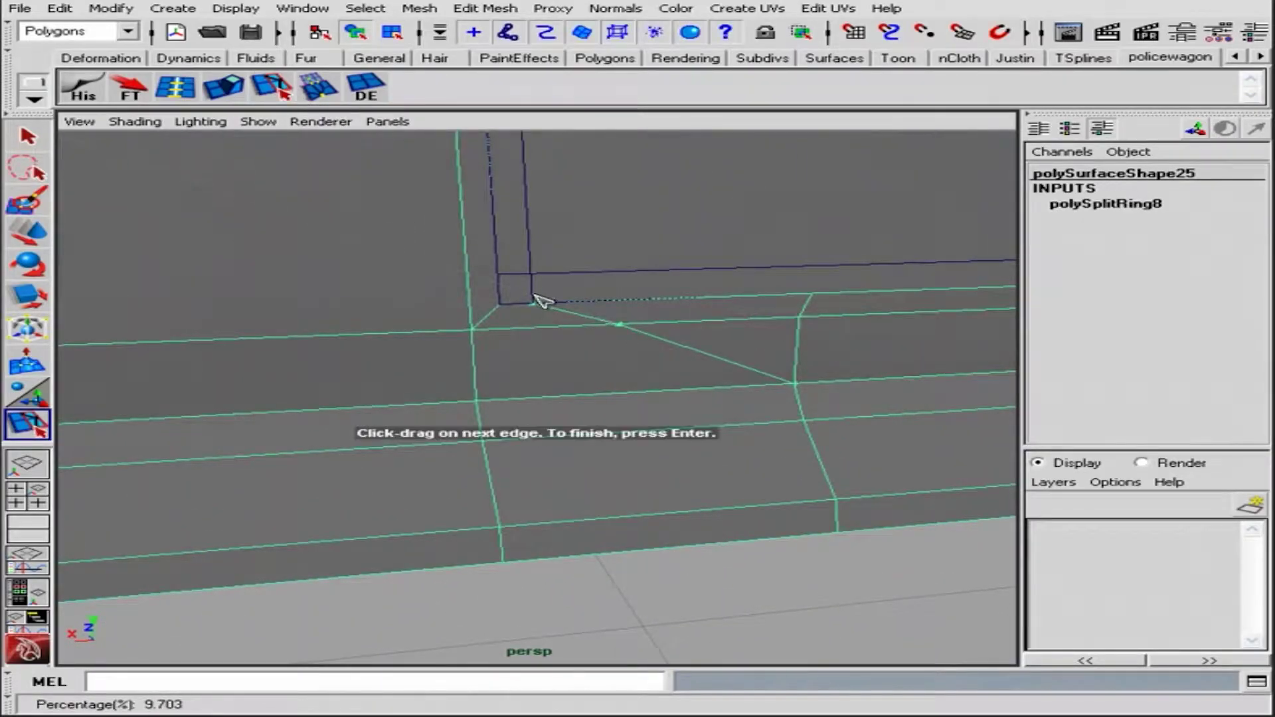
mouse_move(806, 364)
right_down()
mouse_move(800, 331)
mouse_move(546, 353)
right_up()
click(811, 341)
key(Delete)
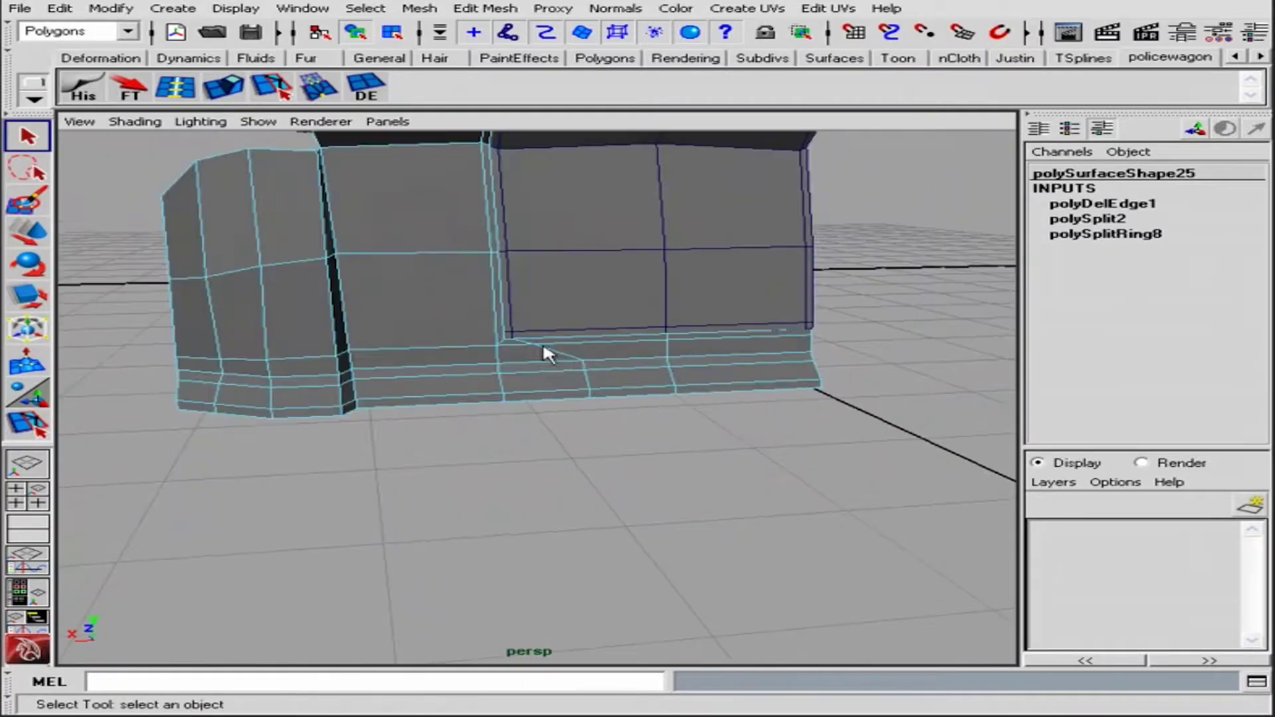
Orbit and zoom in on the body beside the door toward the wheel arch
alt+drag(593, 377, 587, 392)
alt+right_drag(587, 393, 618, 392)
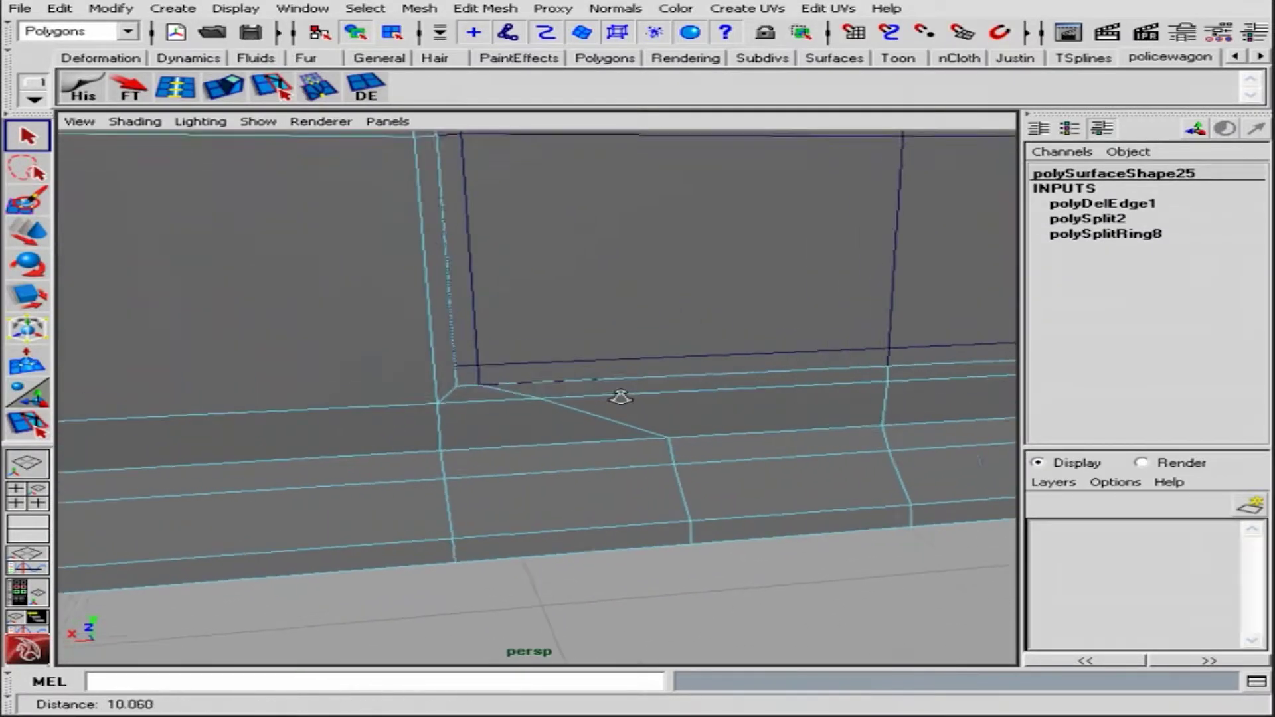
alt+middle_drag(618, 392, 465, 375)
alt+drag(465, 375, 379, 379)
shift+right_drag(505, 398, 621, 436)
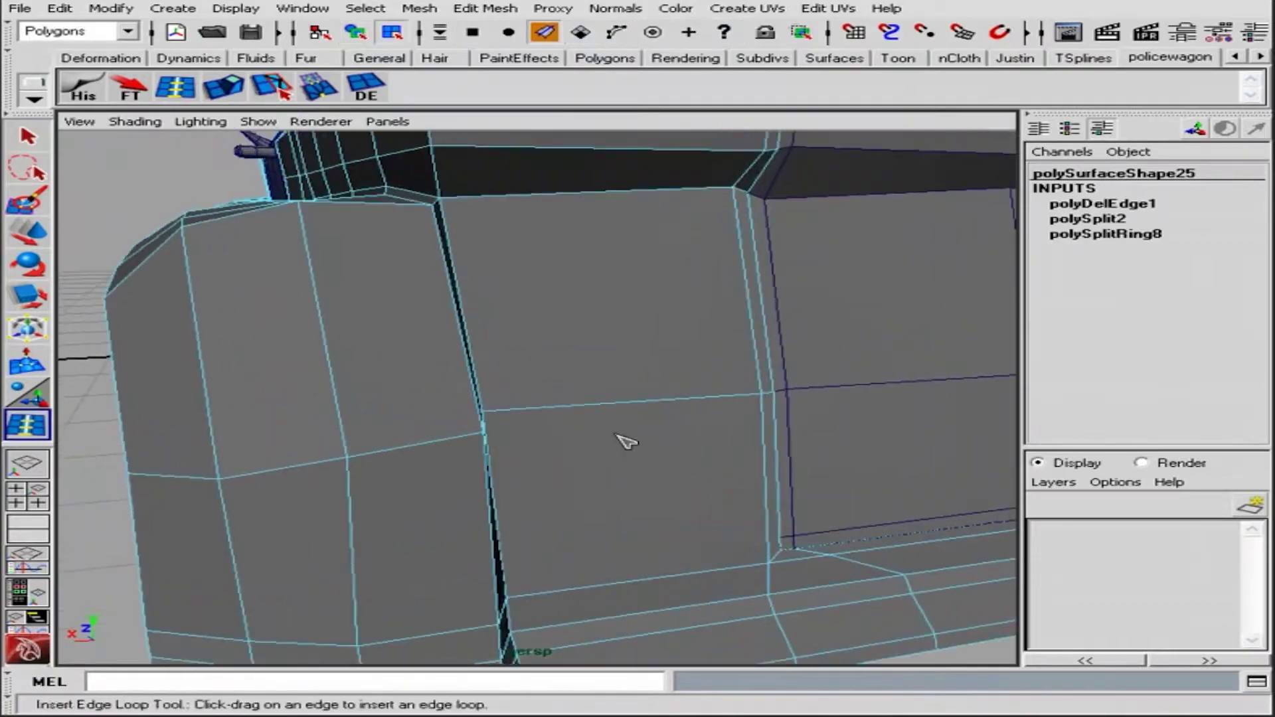
mouse_move(621, 436)
alt+mouse_down()
mouse_move(483, 321)
mouse_move(604, 361)
mouse_move(775, 279)
alt+mouse_up()
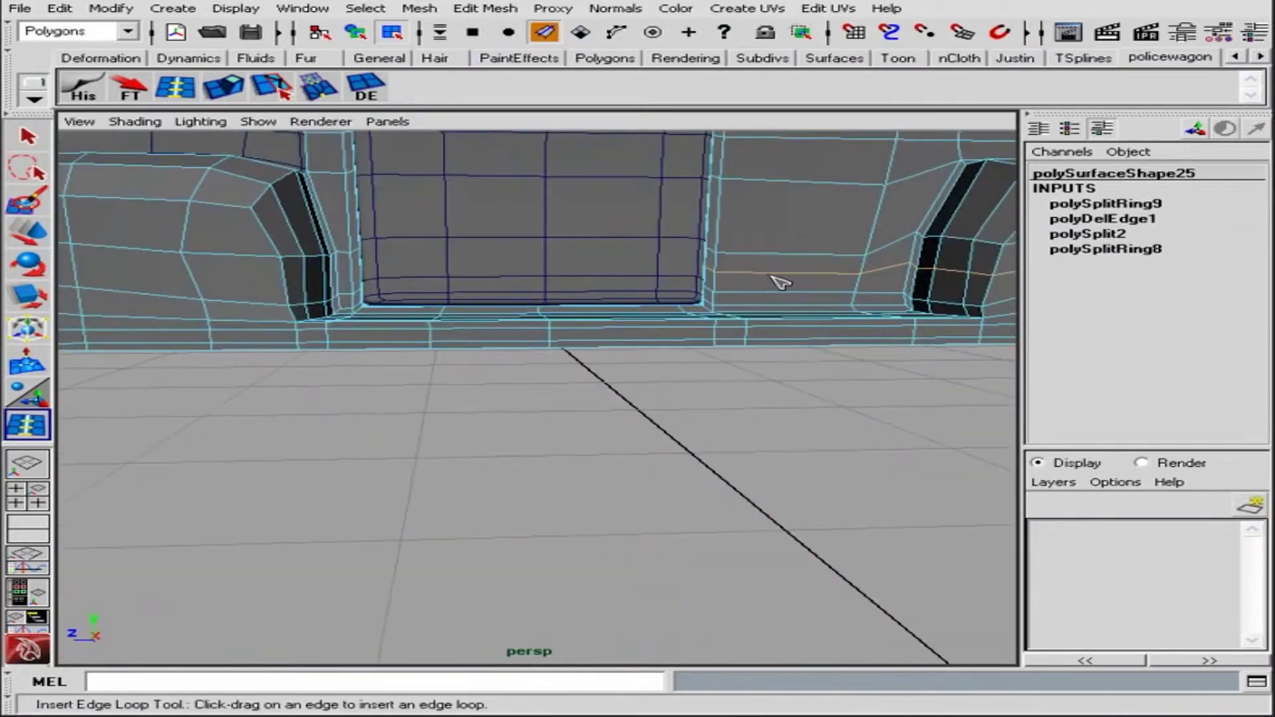
alt+right_drag(775, 279, 501, 318)
alt+middle_drag(501, 319, 404, 290)
alt+right_drag(401, 287, 592, 288)
Select the wagon body and check the wheel arch with smoothing preview
alt+middle_drag(592, 288, 433, 171)
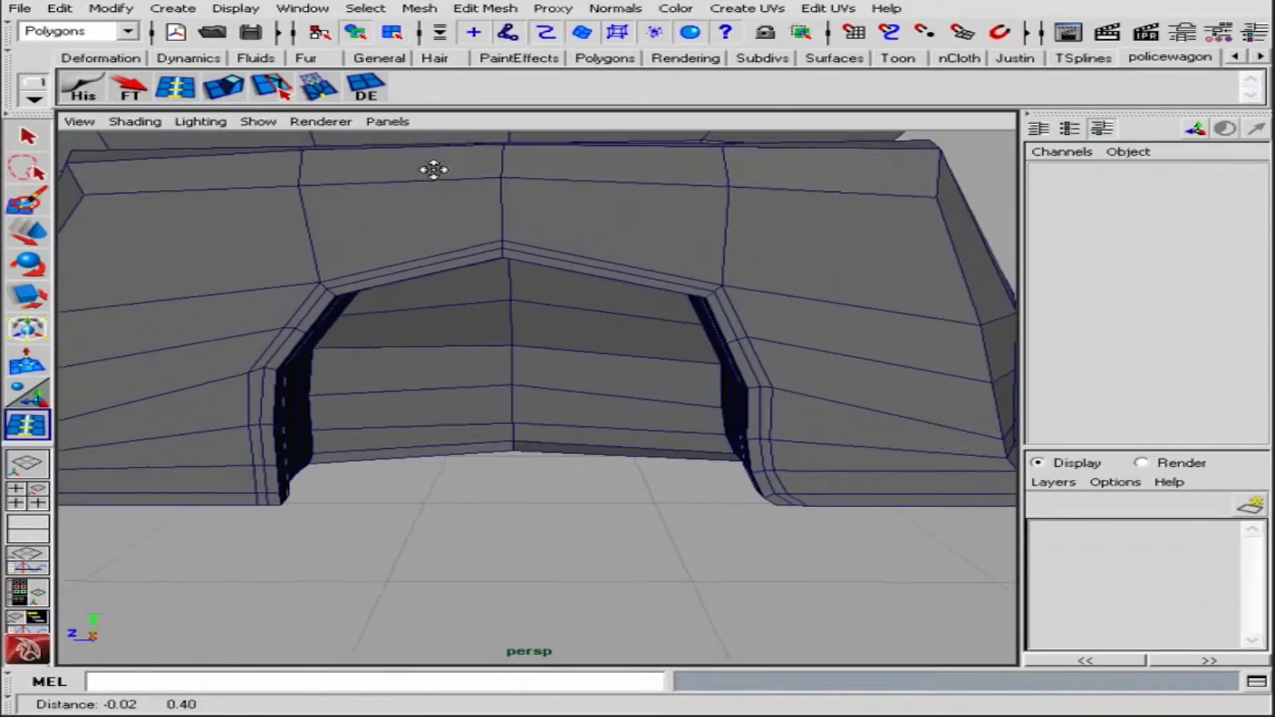
key(q)
click(726, 279)
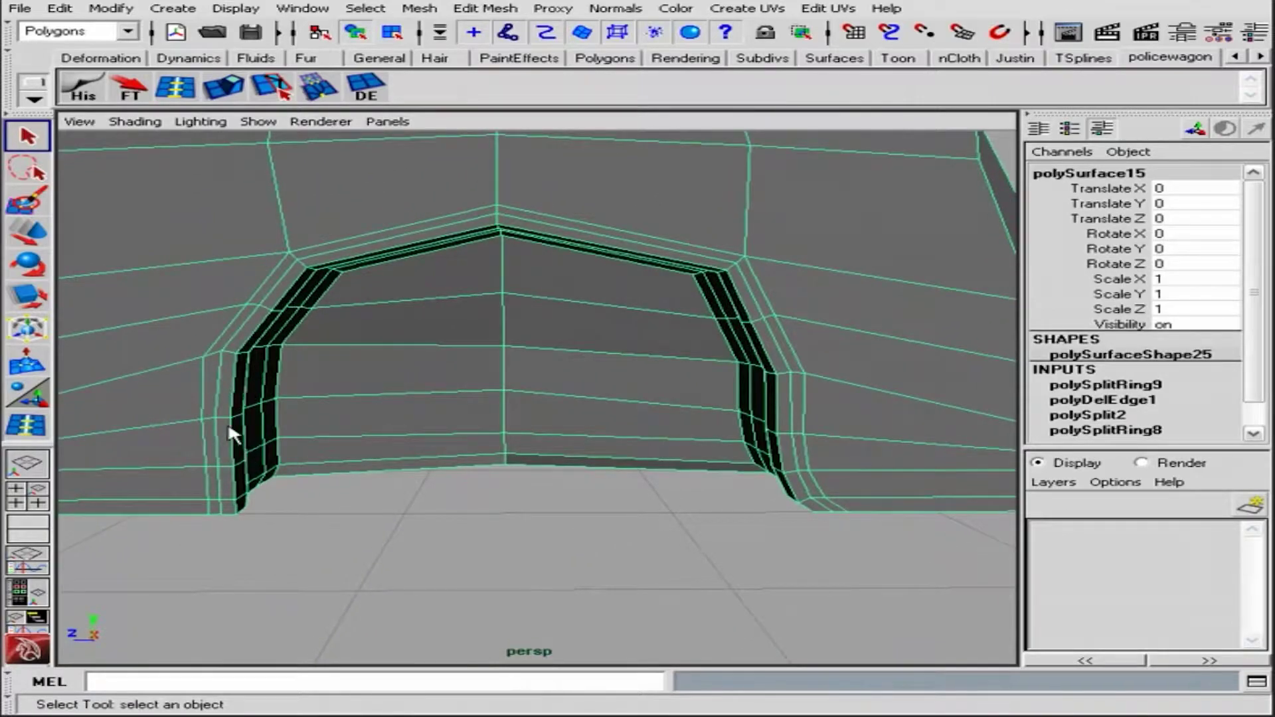
alt+drag(232, 435, 352, 284)
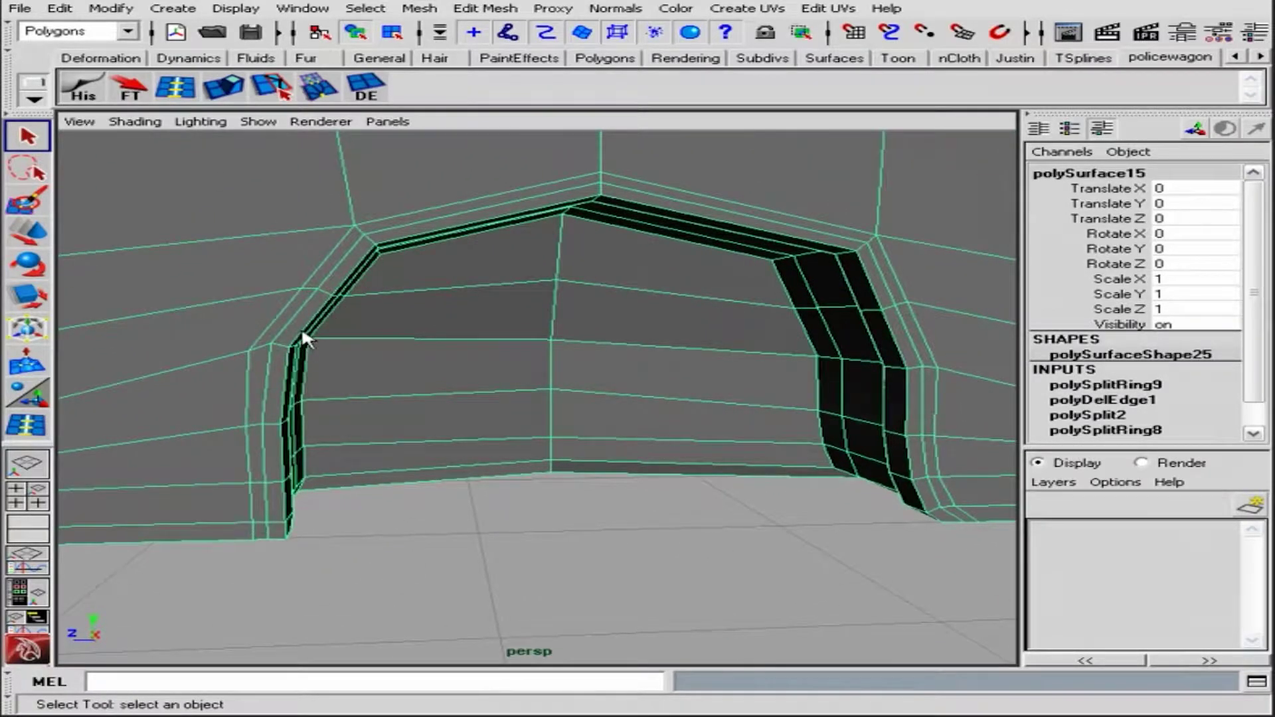
key(3)
mouse_move(594, 478)
alt+mouse_down()
mouse_move(740, 367)
mouse_move(674, 321)
alt+mouse_up()
key(1)
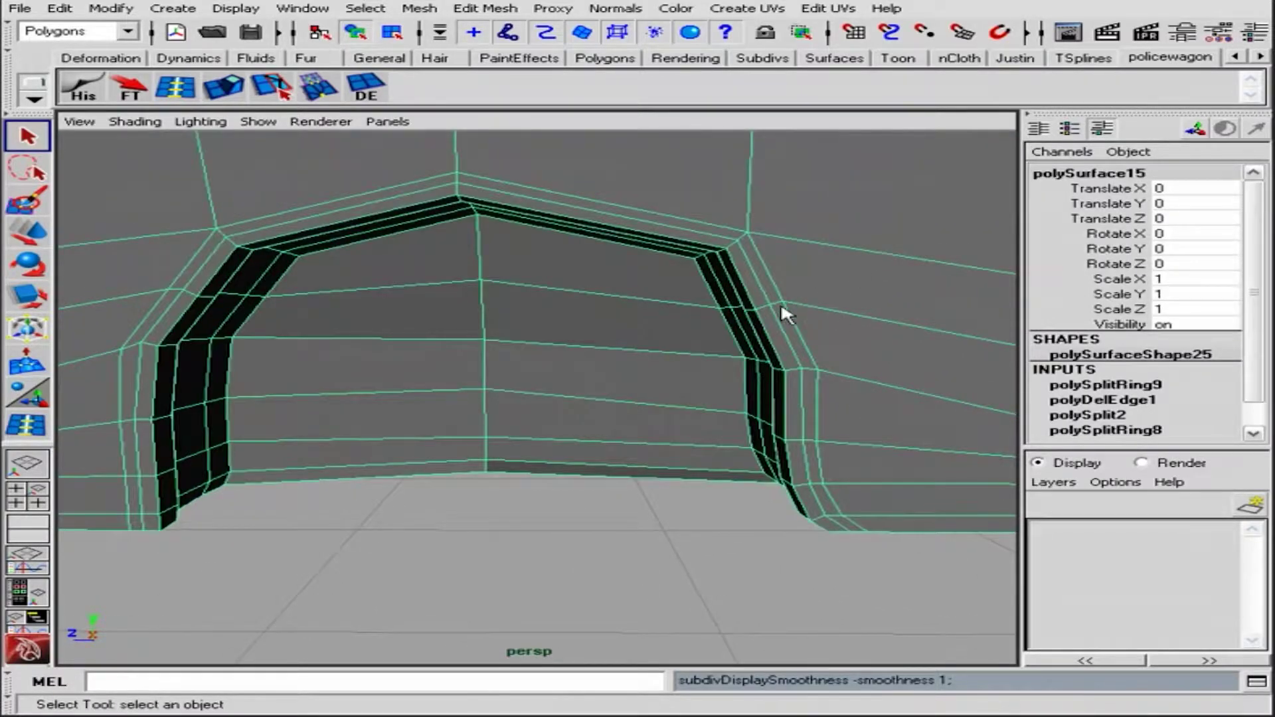
Move the arch's vertices in side view to reshape the rear wheel arch
key(F8)
key(space)
scroll(743, 441, up, 5)
click(558, 384)
key(w)
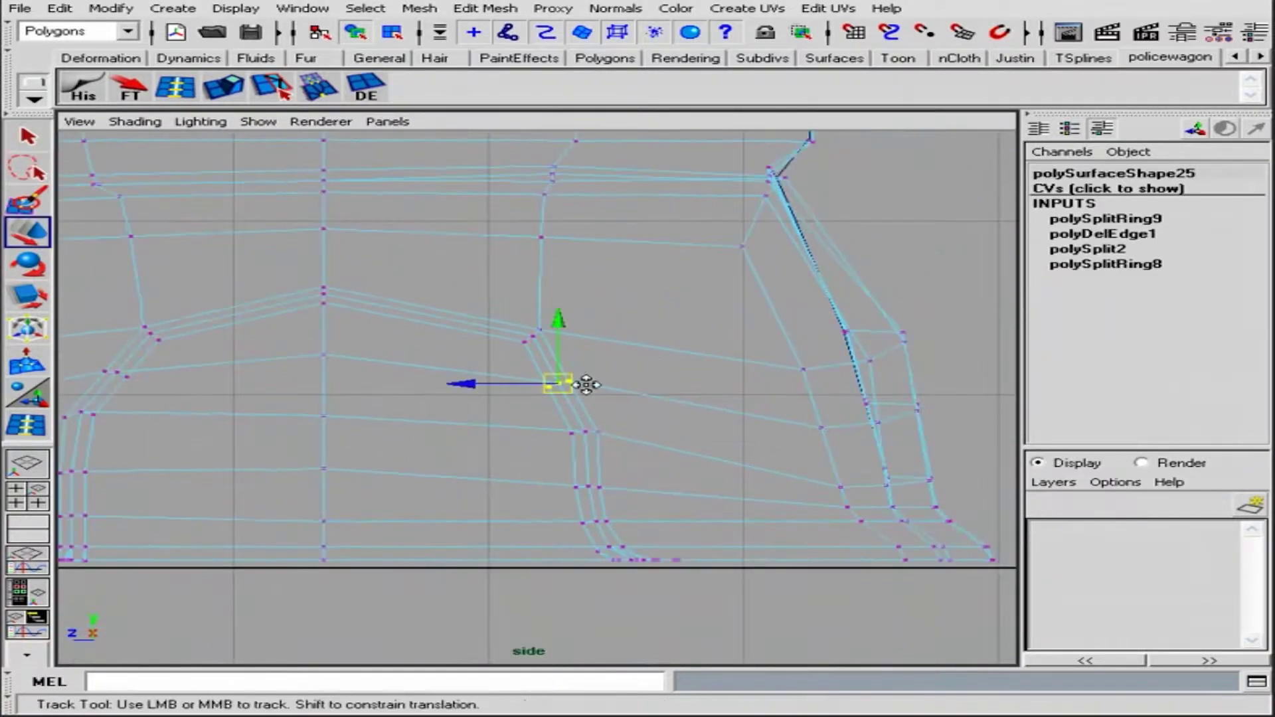
scroll(586, 384, up, 1)
drag(578, 384, 478, 383)
alt+middle_drag(327, 373, 575, 396)
click(300, 394)
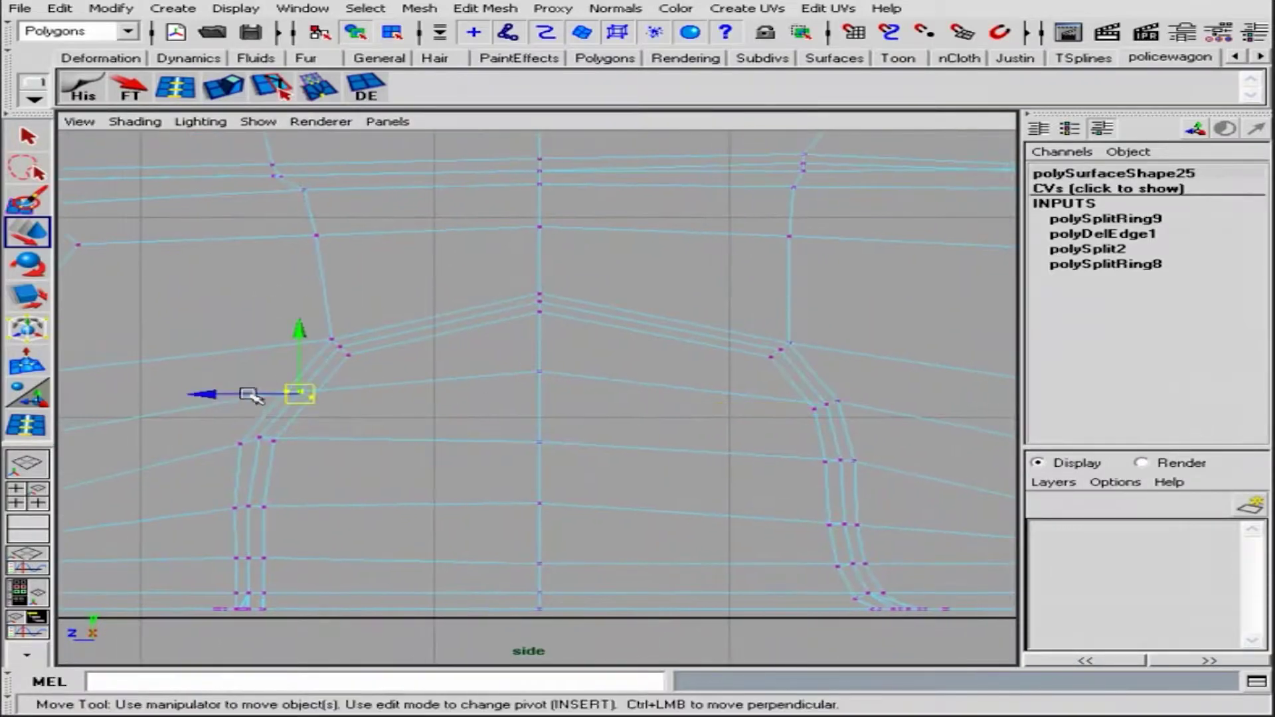
Check the smoothed result, then raise a vertex beside the rear door
key(F8)
key(3)
key(space)
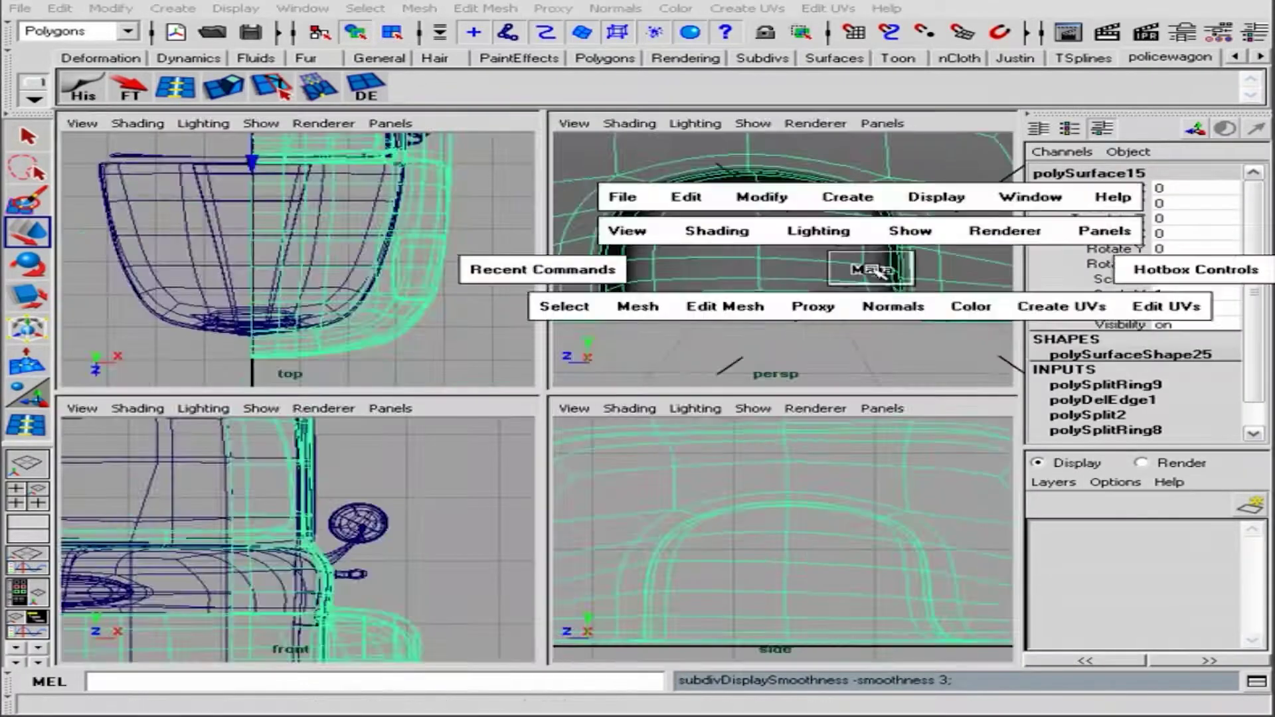
key(space)
key(1)
alt+drag(670, 330, 711, 291)
click(527, 332)
alt+drag(527, 332, 527, 305)
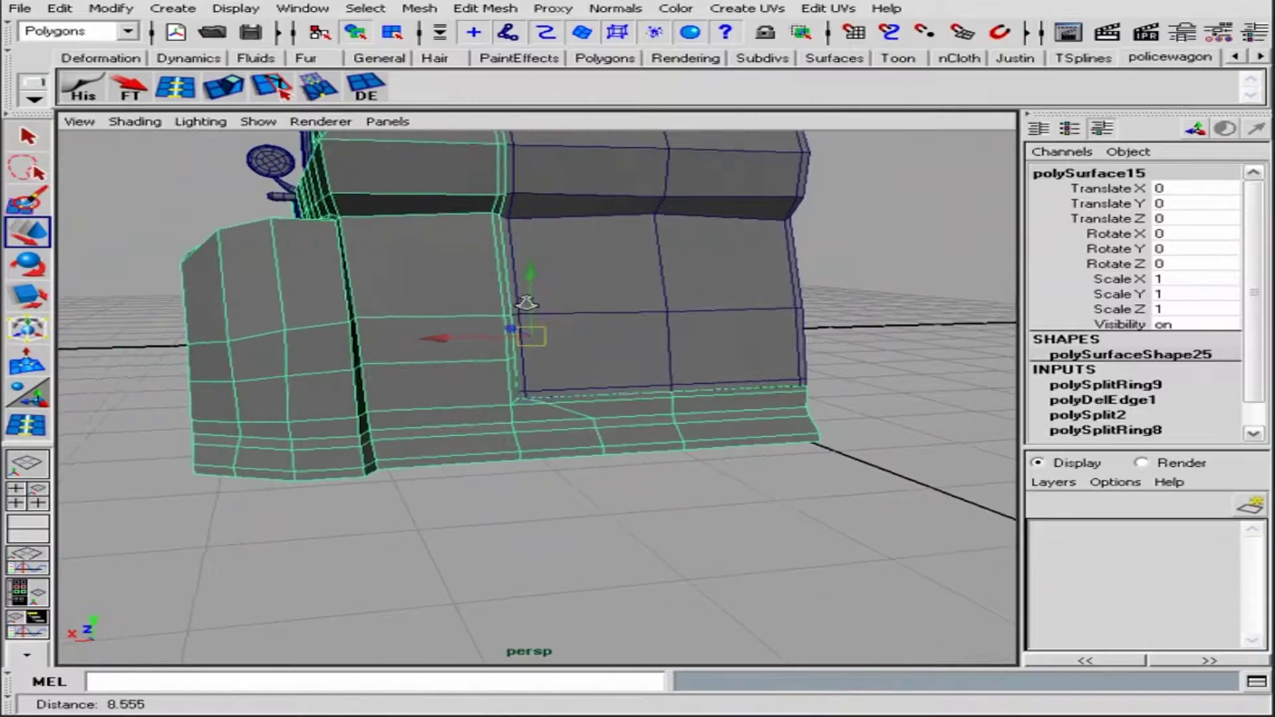
scroll(251, 319, up, 5)
Split the body face beside the door's lower corner, then select the rear door panel
alt+drag(251, 319, 533, 357)
shift+right_drag(355, 136, 229, 360)
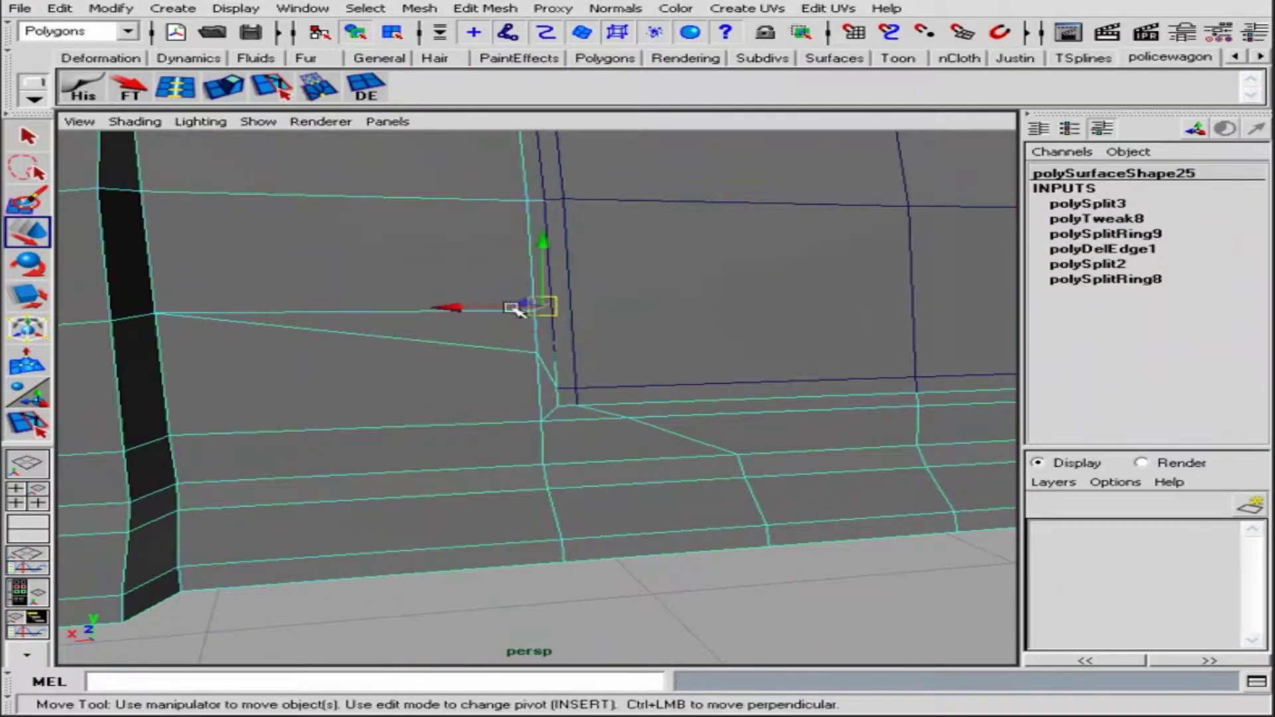
key(F8)
alt+right_drag(470, 154, 491, 326)
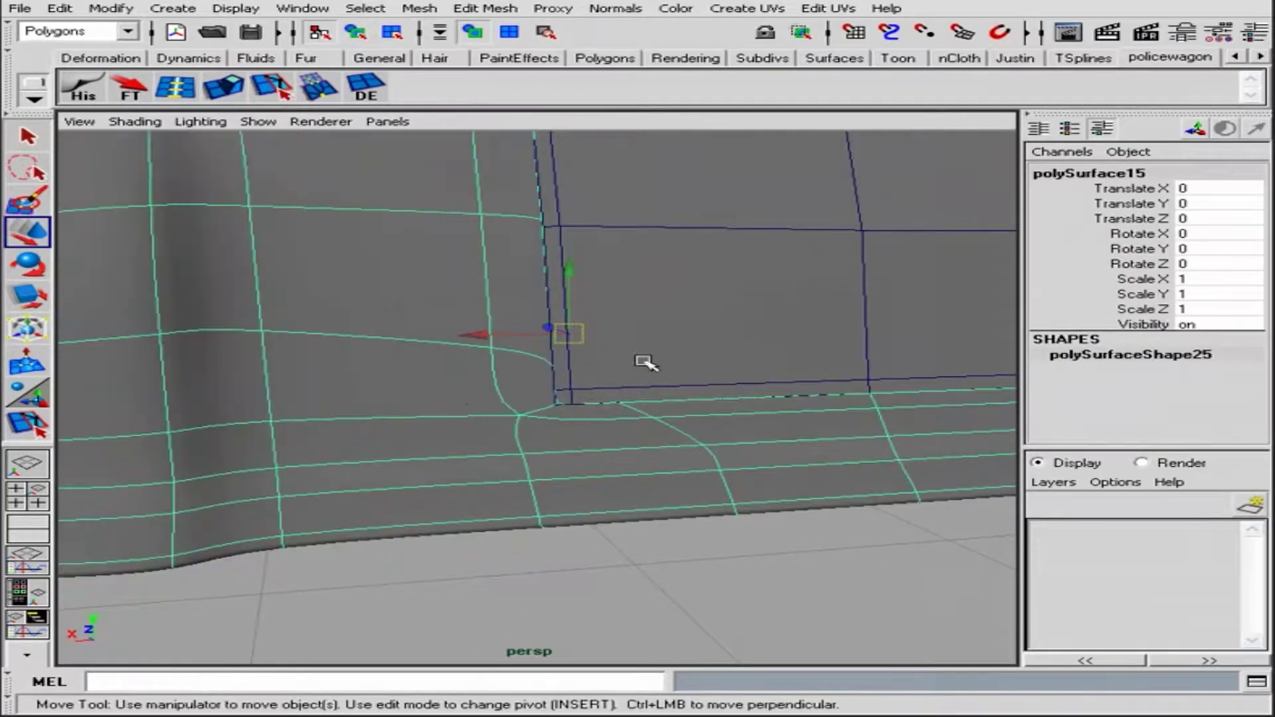
mouse_move(649, 359)
alt+right_down()
mouse_move(728, 458)
mouse_move(469, 418)
alt+right_up()
click(689, 393)
mouse_move(689, 392)
alt+mouse_down()
mouse_move(649, 299)
mouse_move(712, 303)
mouse_move(654, 355)
alt+mouse_up()
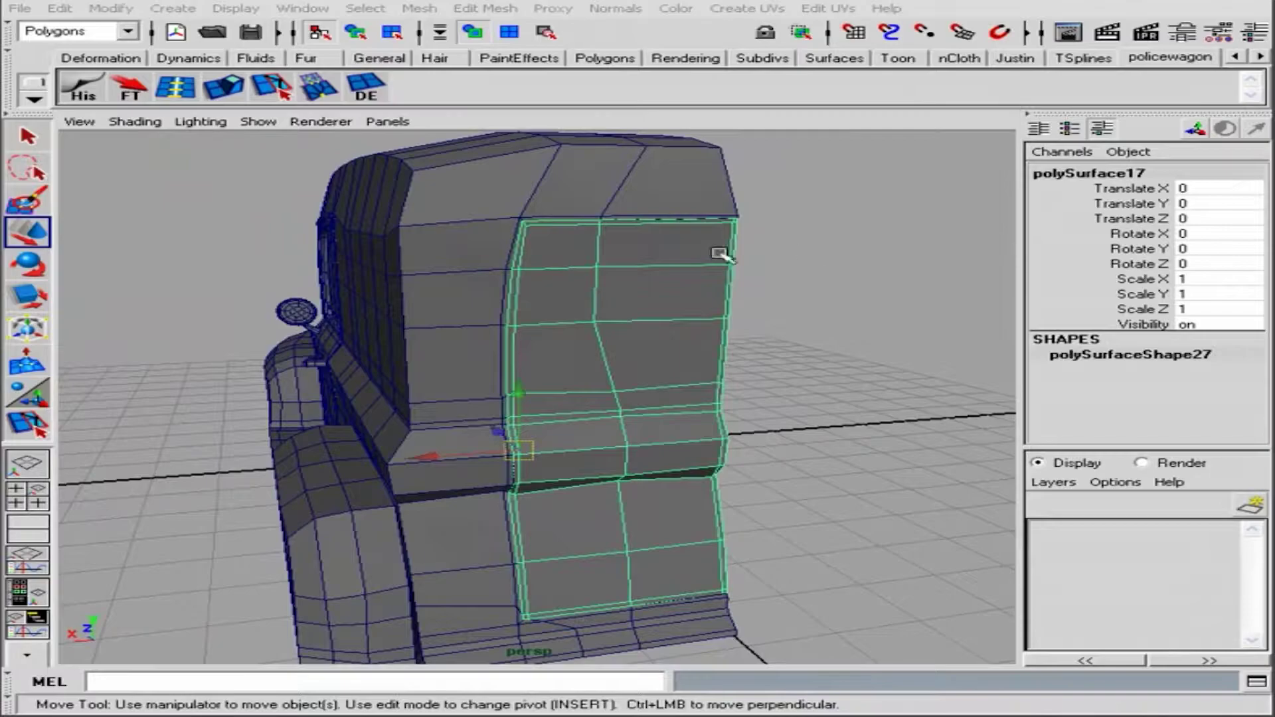
Set the Move Tool axis to Normal for the rear door panel's vertices
alt+right_drag(717, 251, 683, 321)
mouse_move(683, 322)
alt+mouse_down()
mouse_move(651, 270)
mouse_move(442, 119)
alt+mouse_up()
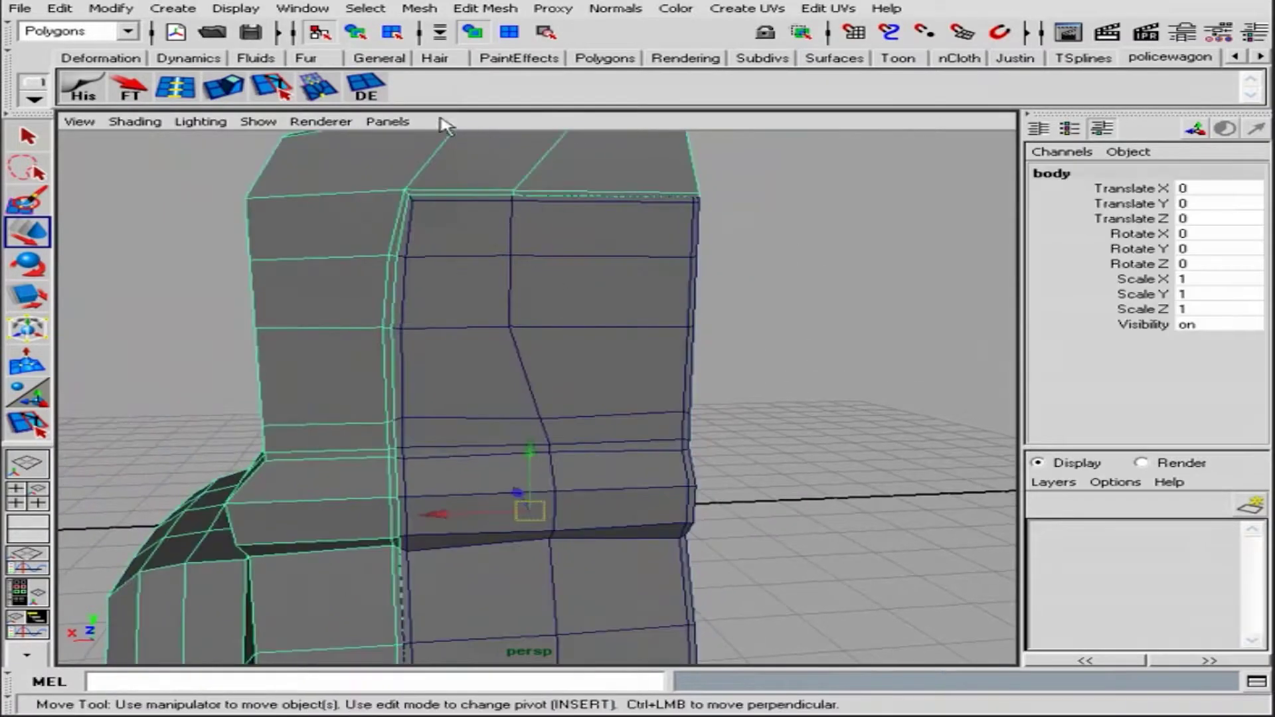
key(q)
key(F8)
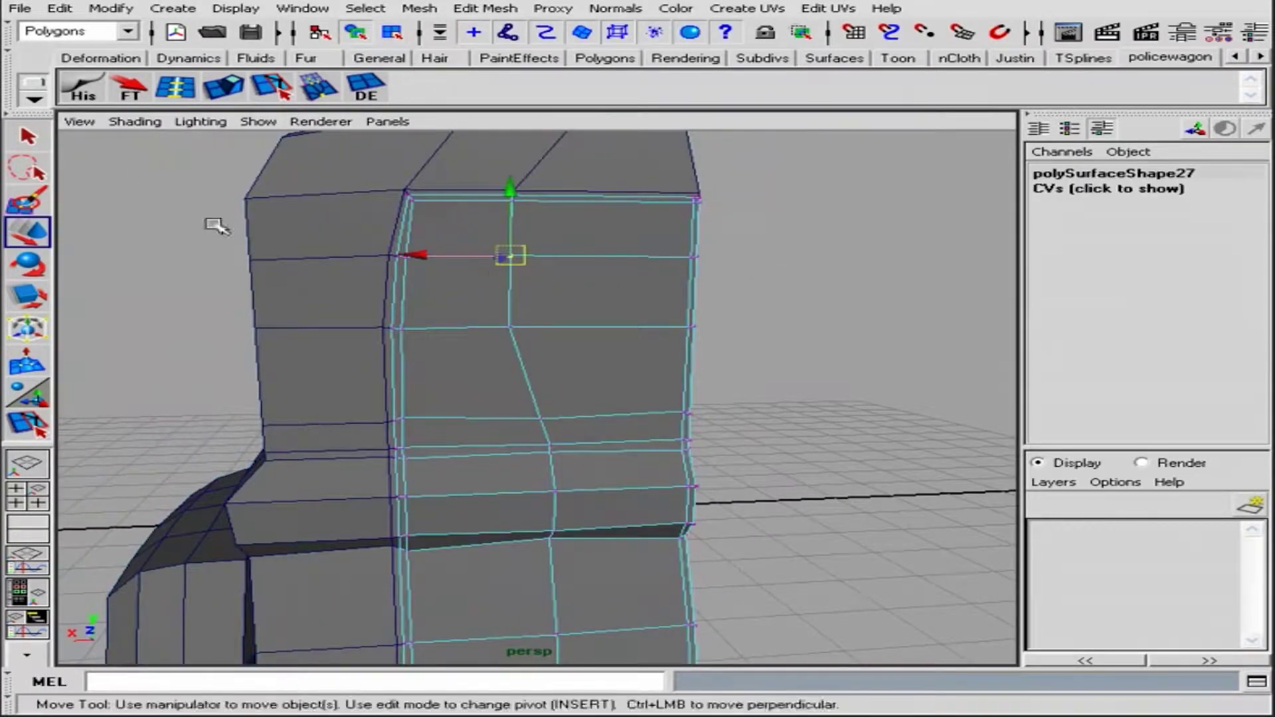
double_click(27, 232)
click(1004, 159)
click(1256, 23)
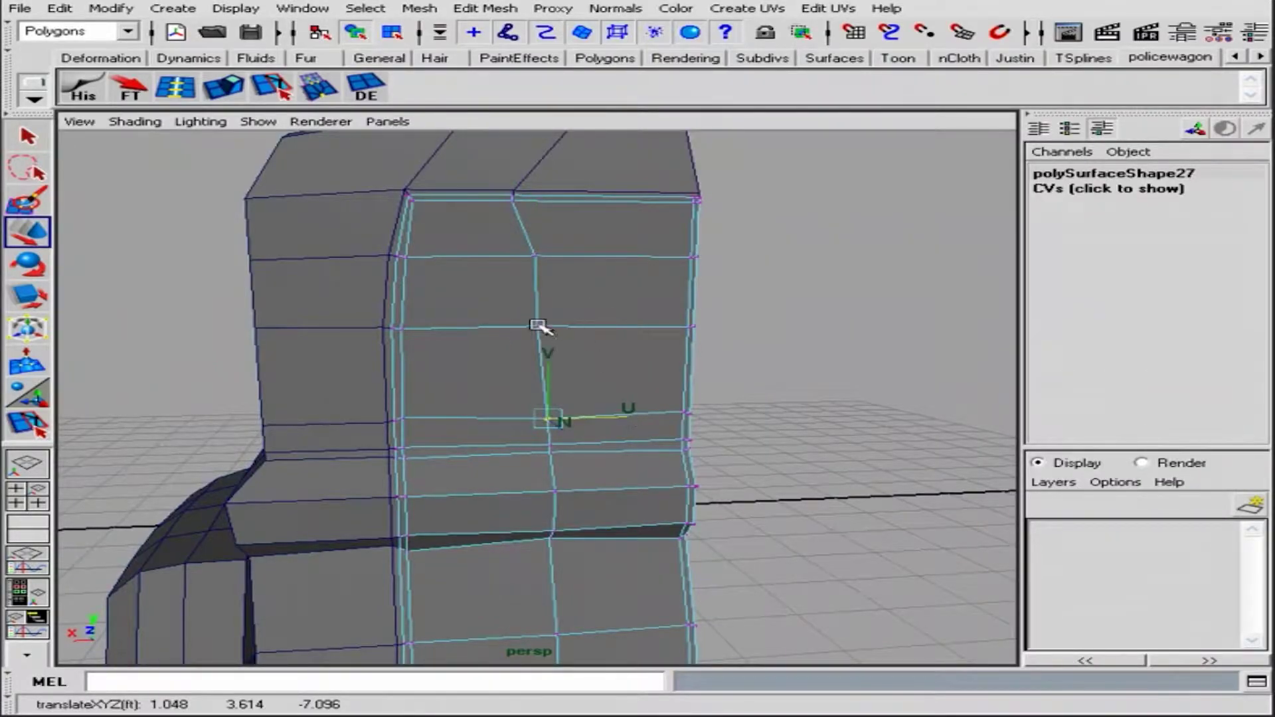
mouse_move(547, 287)
alt+mouse_down()
mouse_move(640, 308)
mouse_move(520, 285)
alt+mouse_up()
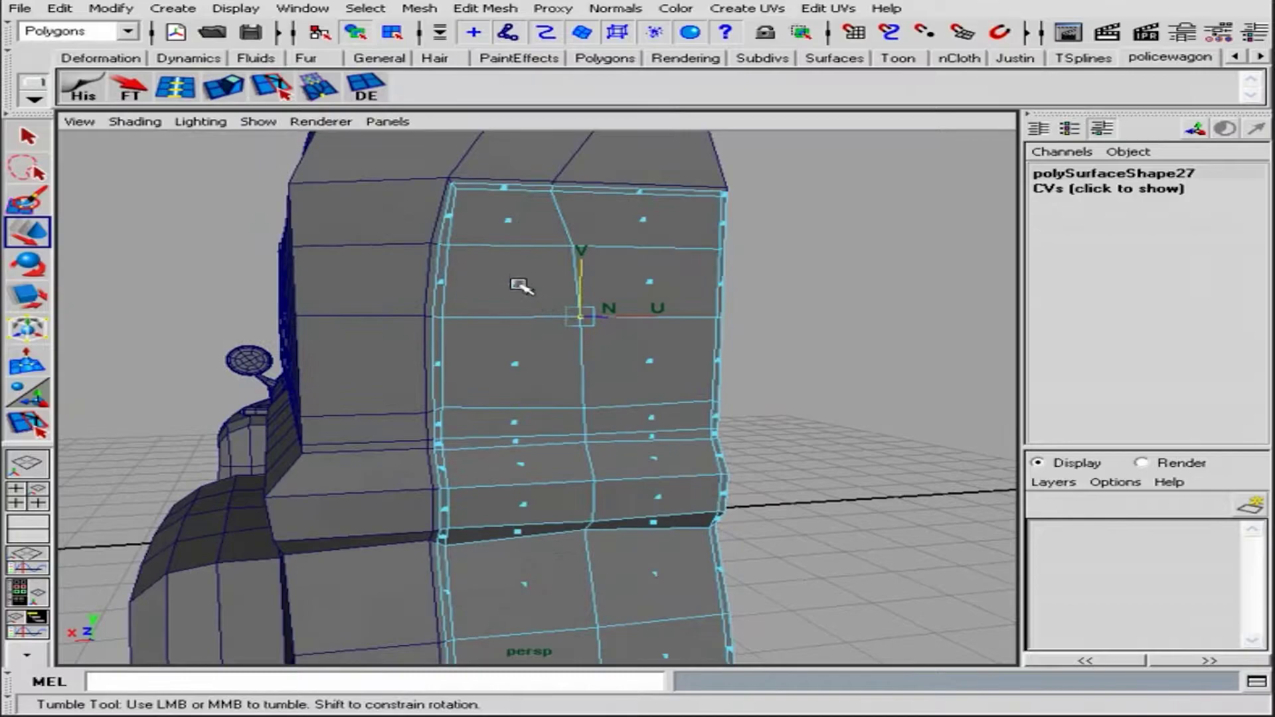
Extrude a 2x2 door face block inward twice, then delete it to open a window
shift+drag(655, 358, 624, 266)
mouse_move(769, 261)
alt+mouse_down()
mouse_move(692, 336)
mouse_move(261, 124)
mouse_move(747, 322)
alt+mouse_up()
key(ctrl+e)
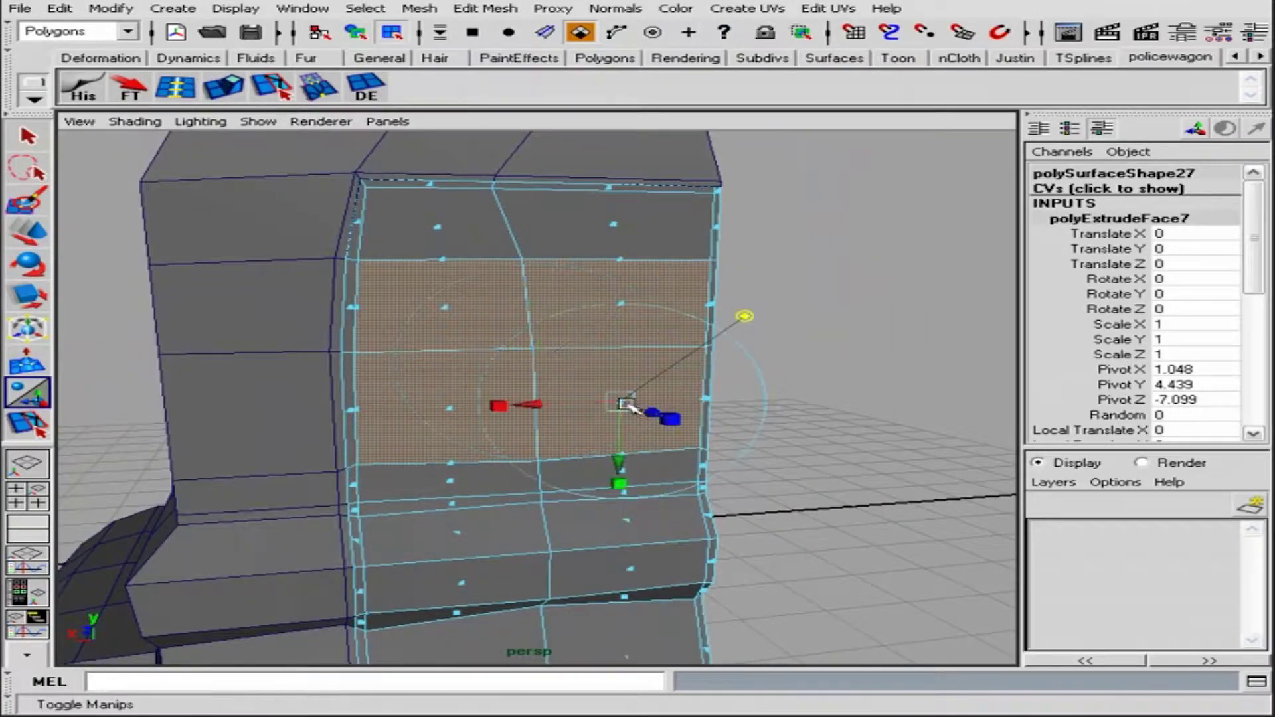
alt+drag(560, 400, 447, 419)
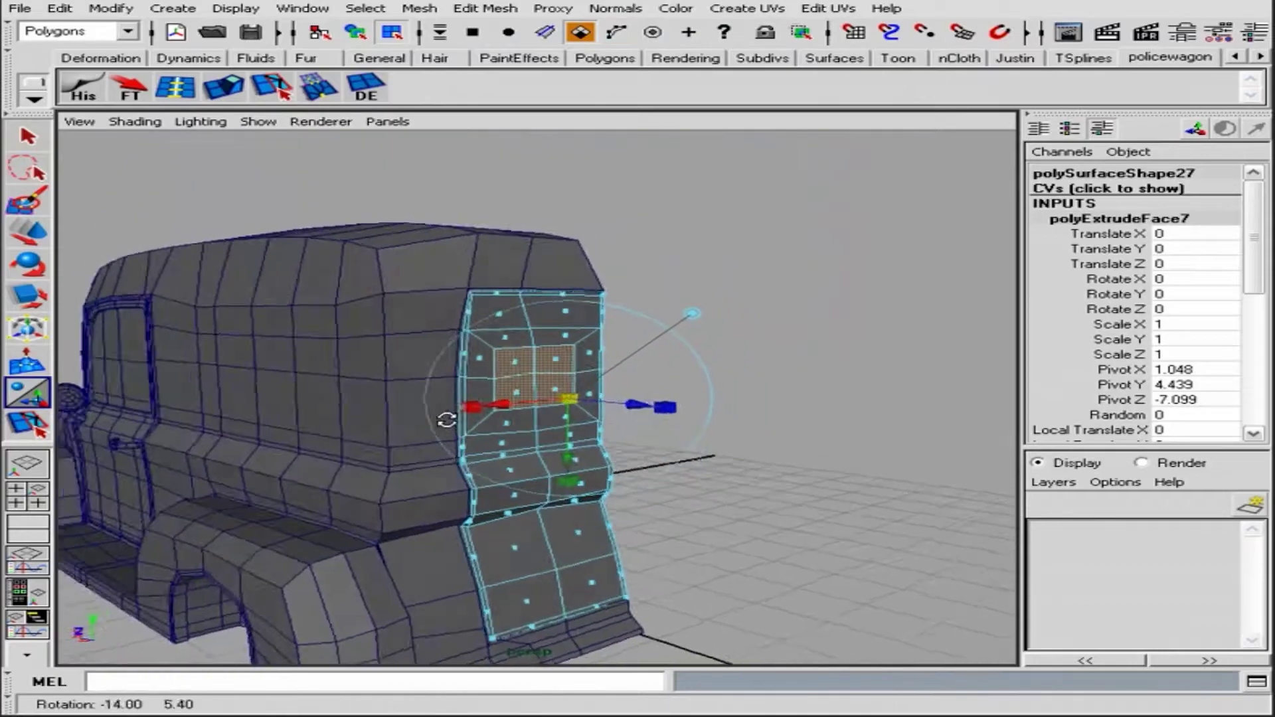
alt+right_drag(447, 418, 565, 406)
mouse_move(601, 414)
alt+mouse_down()
mouse_move(618, 372)
mouse_move(598, 299)
alt+mouse_up()
alt+right_drag(598, 299, 598, 265)
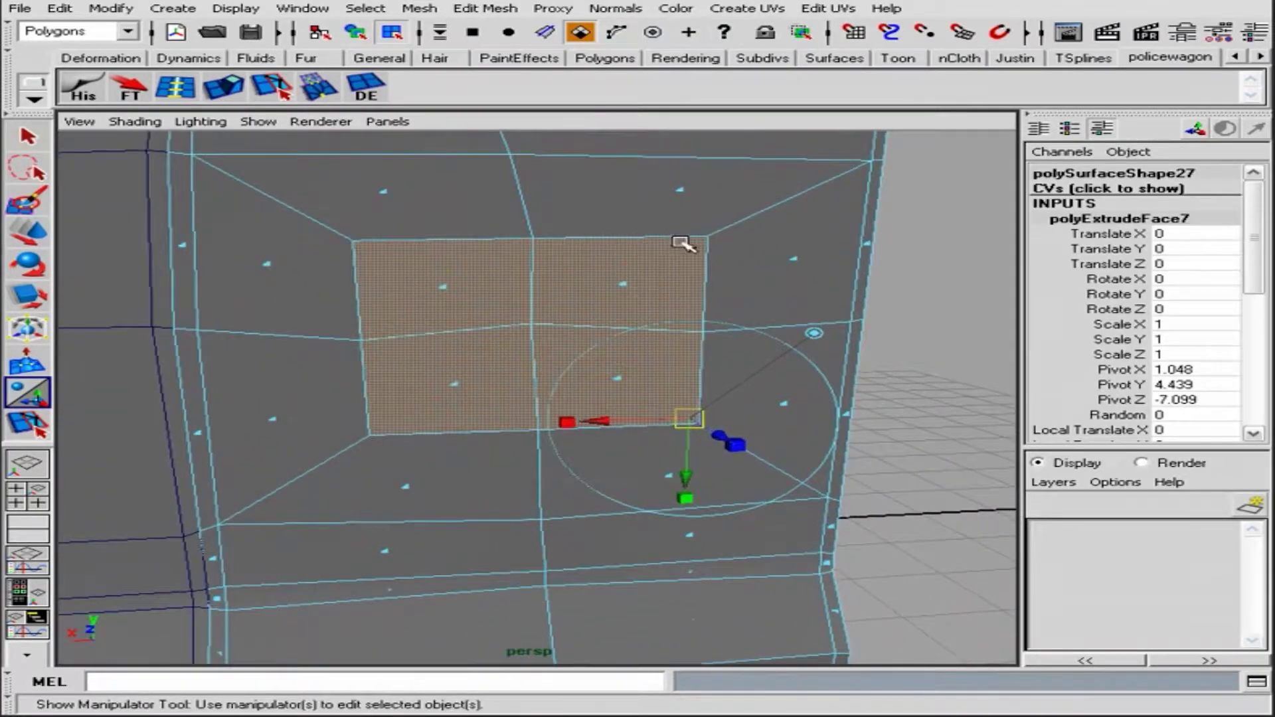
alt+drag(701, 269, 635, 300)
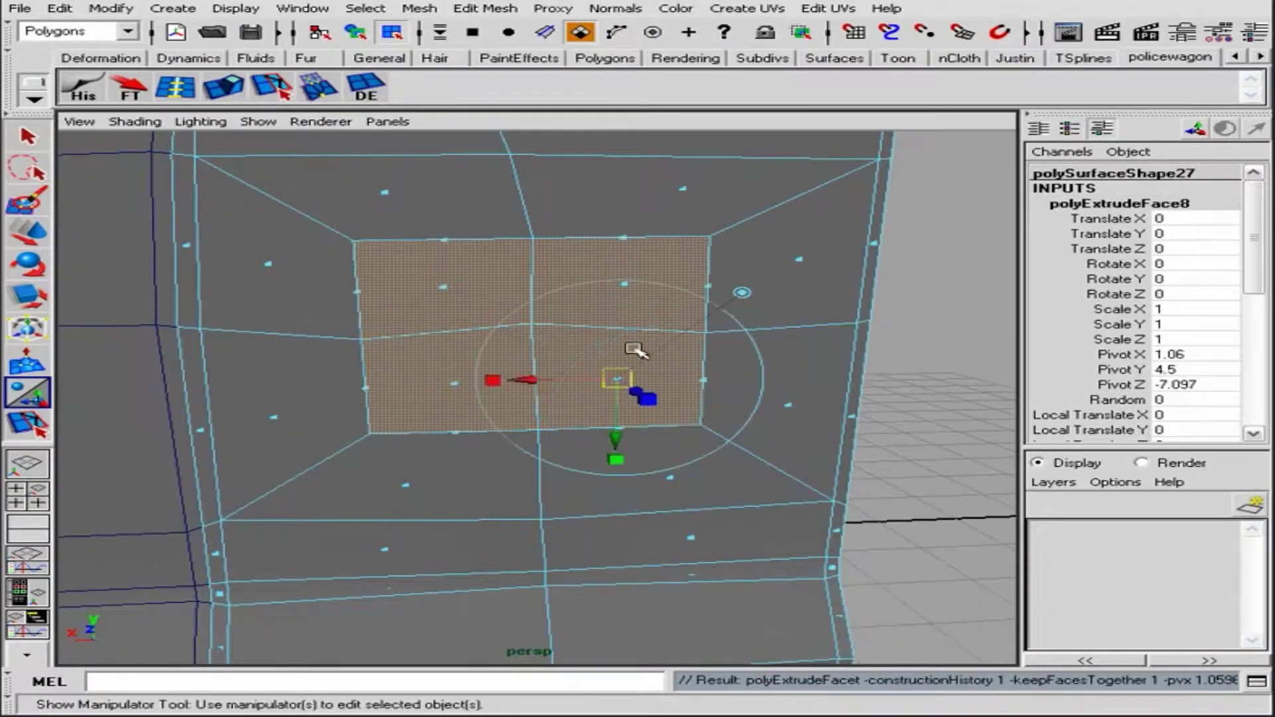
mouse_move(861, 323)
alt+mouse_down()
mouse_move(786, 313)
mouse_move(806, 280)
mouse_move(418, 376)
alt+mouse_up()
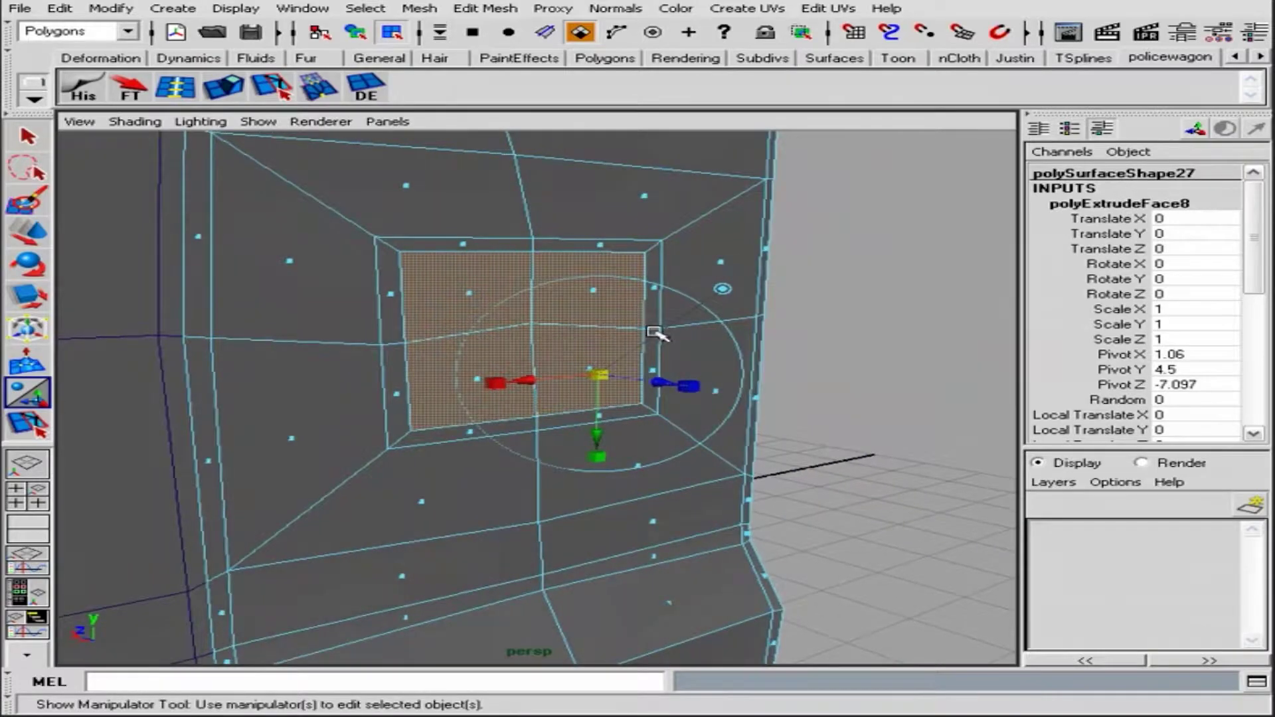
key(Delete)
scroll(531, 320, up, 2)
alt+right_drag(658, 254, 475, 271)
Preview the door panel's window opening in smoothed mode
alt+drag(475, 270, 541, 270)
click(541, 270)
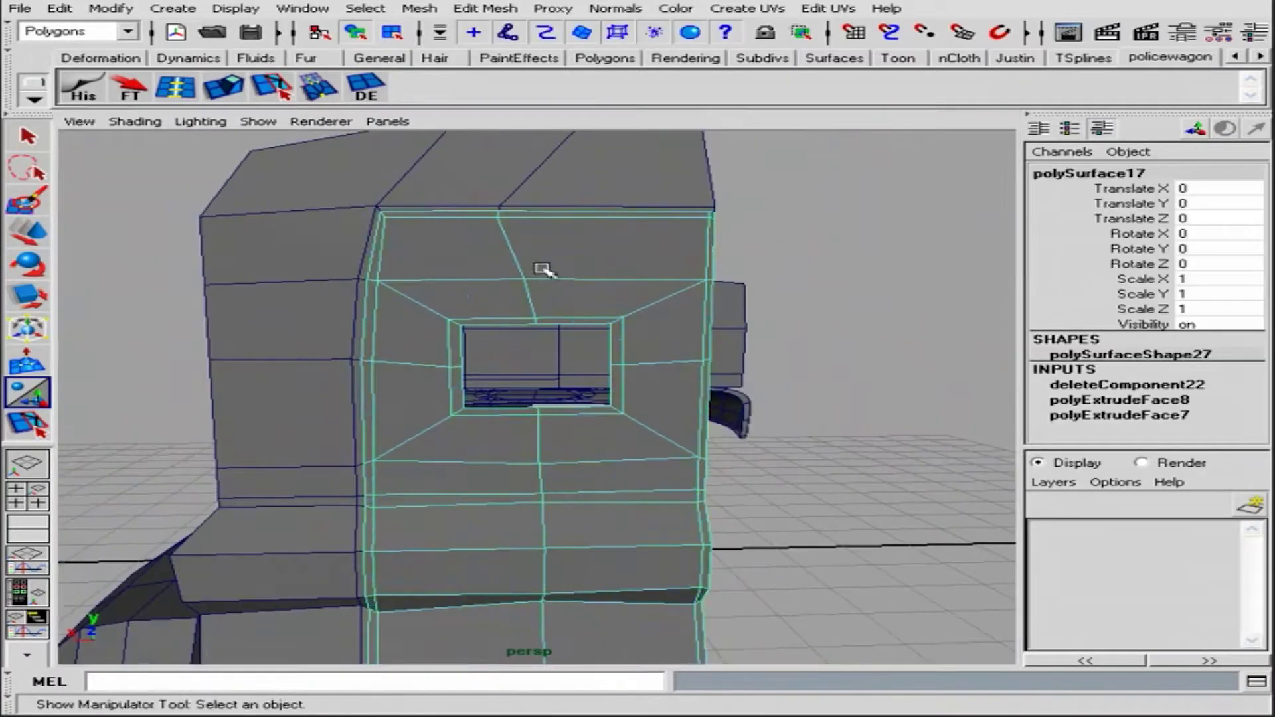
key(3)
click(727, 387)
scroll(727, 388, up, 3)
click(823, 393)
Adjust several vertices around the window opening's edge with the Move tool
key(F9)
scroll(775, 285, up, 2)
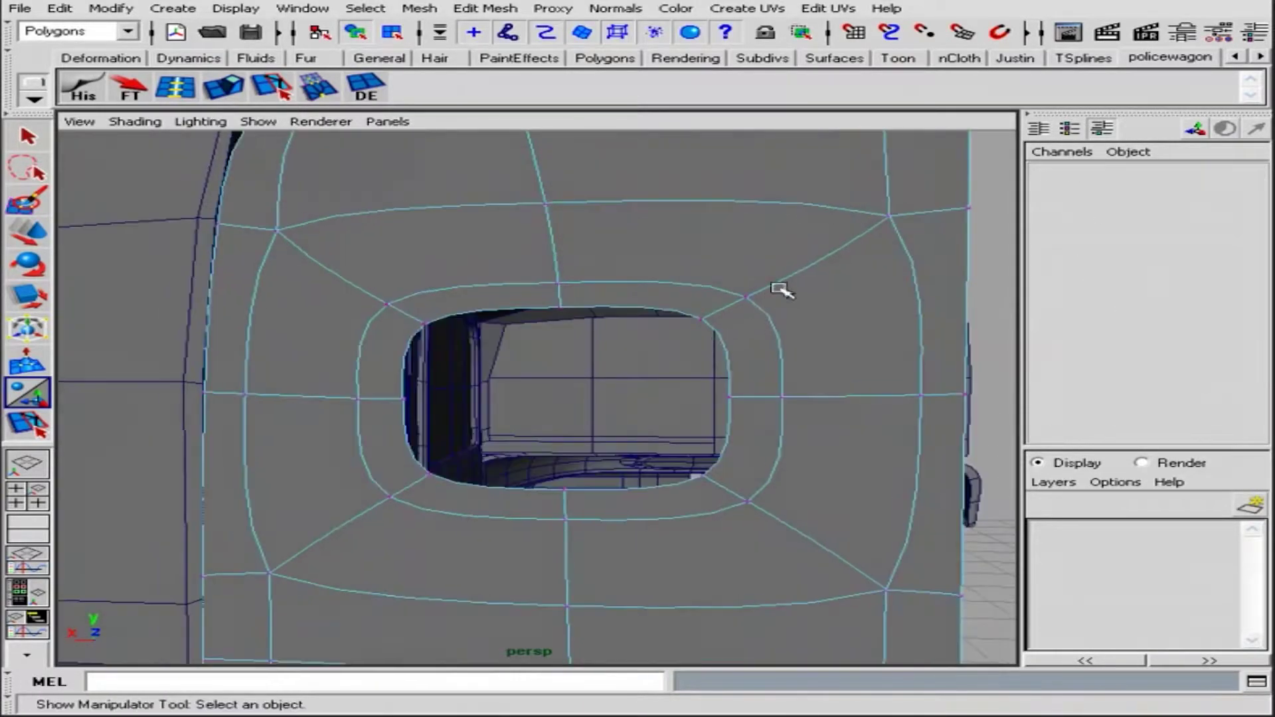
click(739, 283)
key(w)
alt+drag(669, 268, 563, 255)
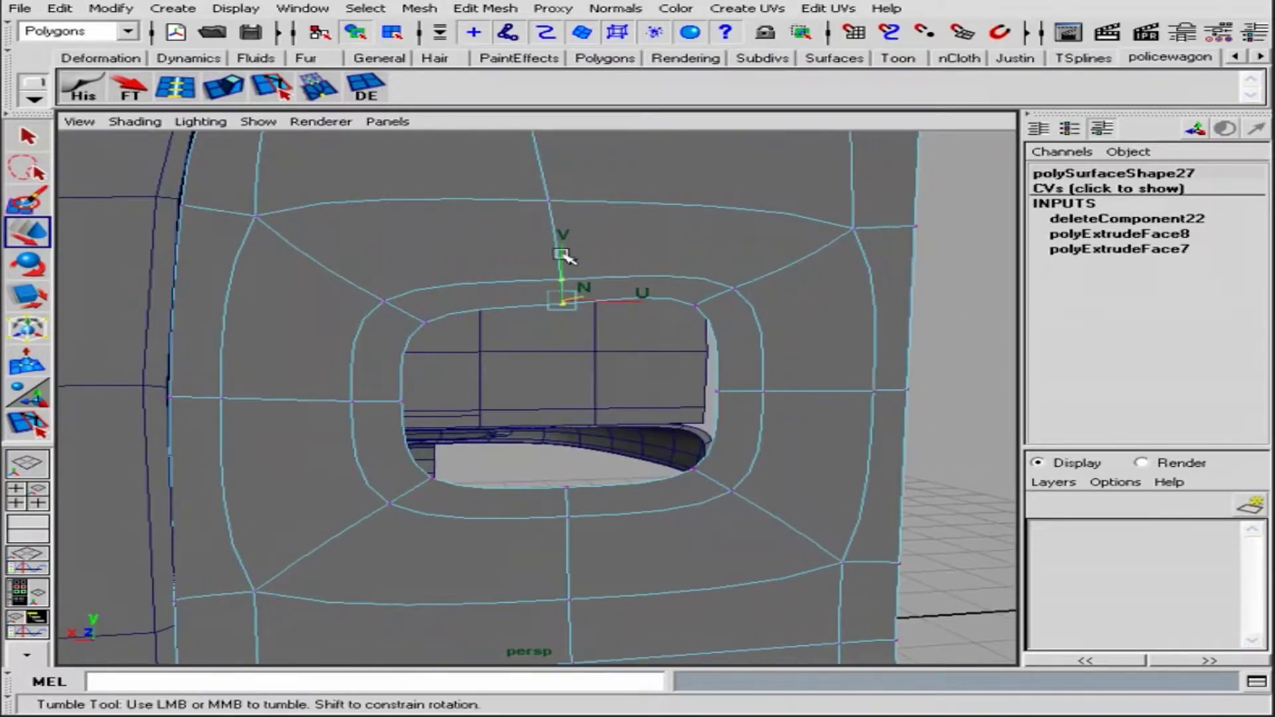
click(758, 468)
mouse_move(757, 468)
alt+mouse_down()
mouse_move(770, 501)
mouse_move(576, 490)
mouse_move(611, 464)
alt+mouse_up()
click(455, 489)
alt+drag(456, 490, 487, 465)
Reselect the whole door panel and extrude its side faces for thickness
key(F8)
mouse_move(487, 465)
alt+right_down()
mouse_move(541, 447)
mouse_move(731, 465)
alt+right_up()
click(730, 465)
alt+drag(731, 465, 817, 476)
alt+right_drag(817, 475, 645, 418)
click(644, 418)
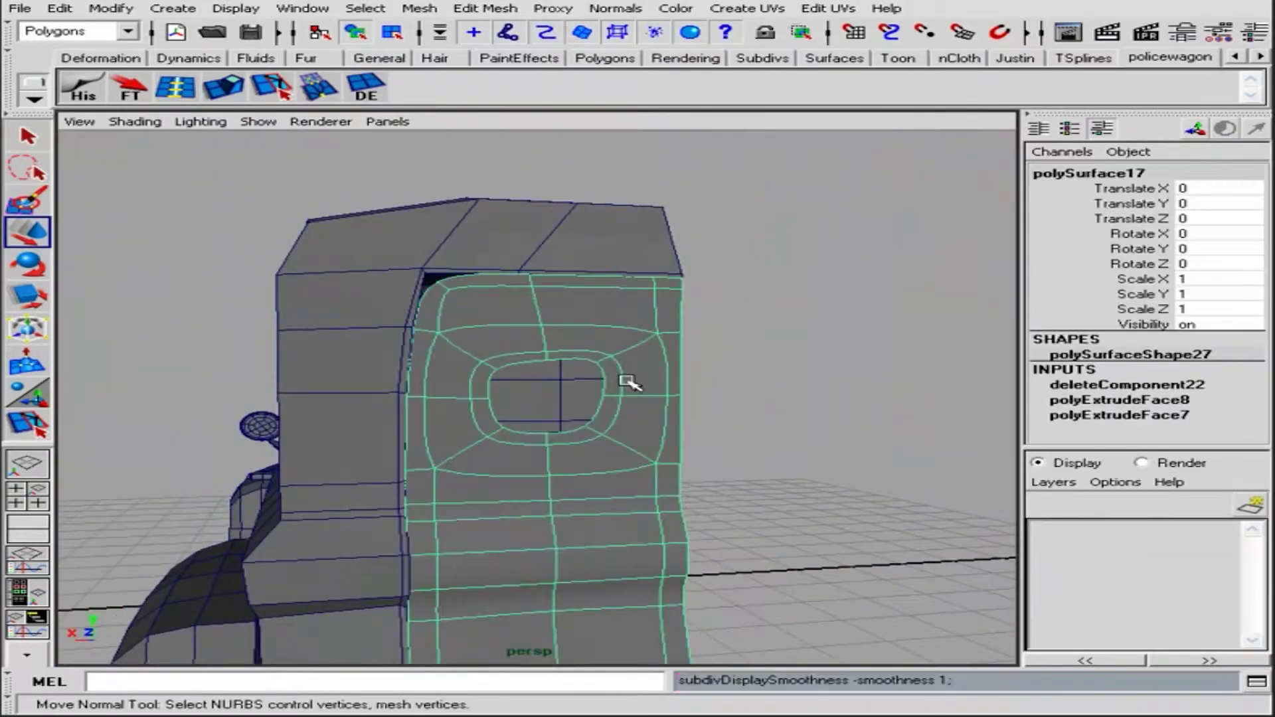
alt+drag(626, 384, 666, 406)
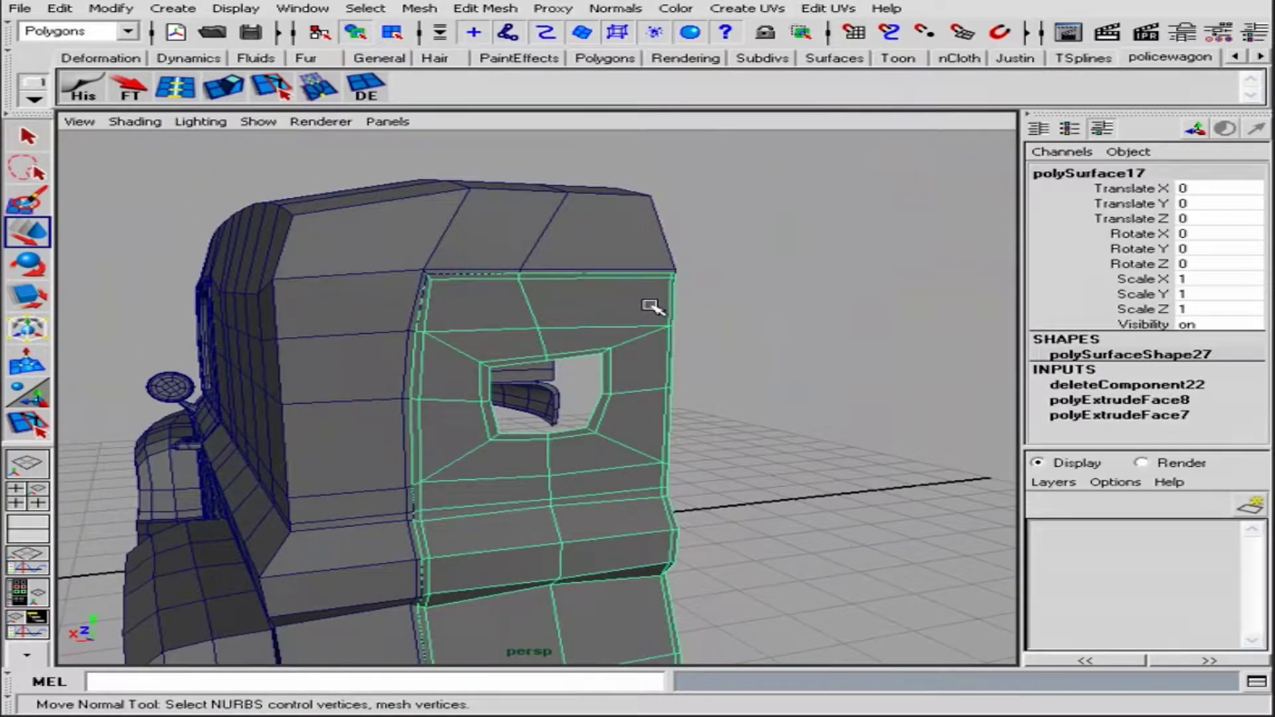
alt+right_drag(651, 307, 607, 277)
click(174, 87)
mouse_move(598, 346)
alt+mouse_down()
mouse_move(683, 370)
mouse_move(637, 336)
alt+mouse_up()
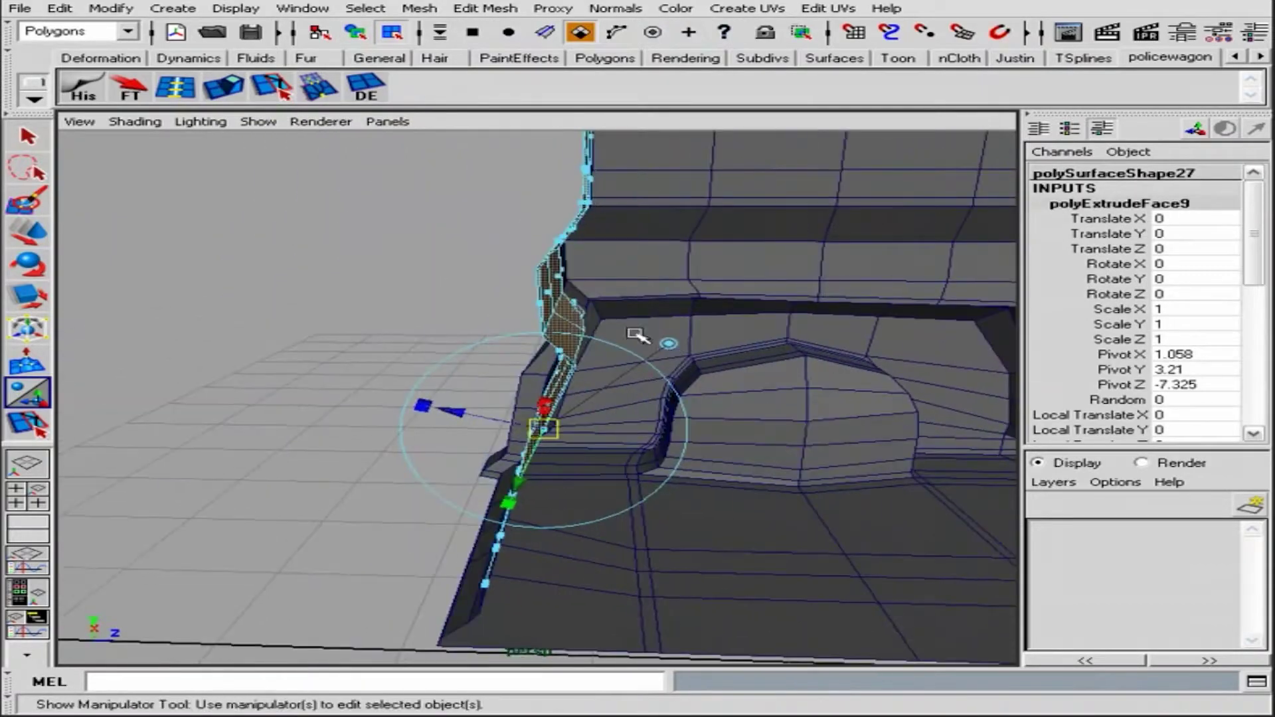
Push the extruded door faces out and add an edge loop along the door's thickness
alt+drag(658, 213, 734, 313)
alt+right_drag(734, 313, 619, 505)
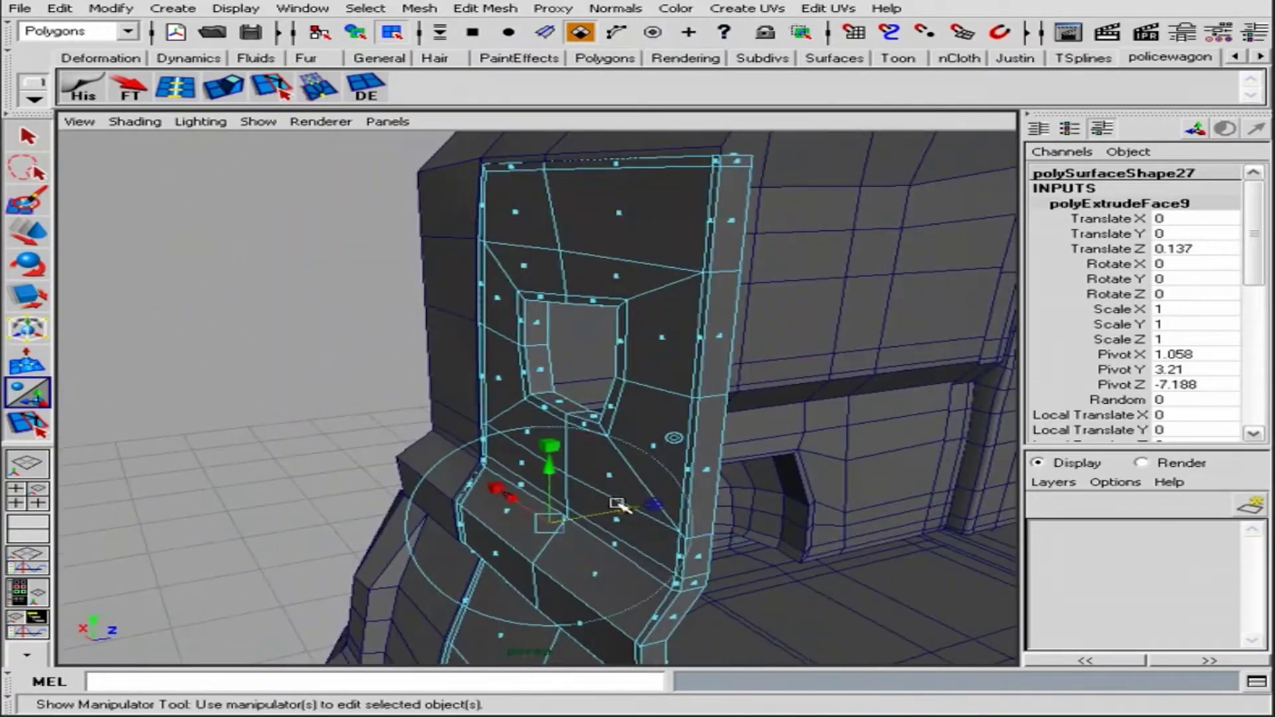
click(352, 352)
alt+drag(352, 352, 735, 171)
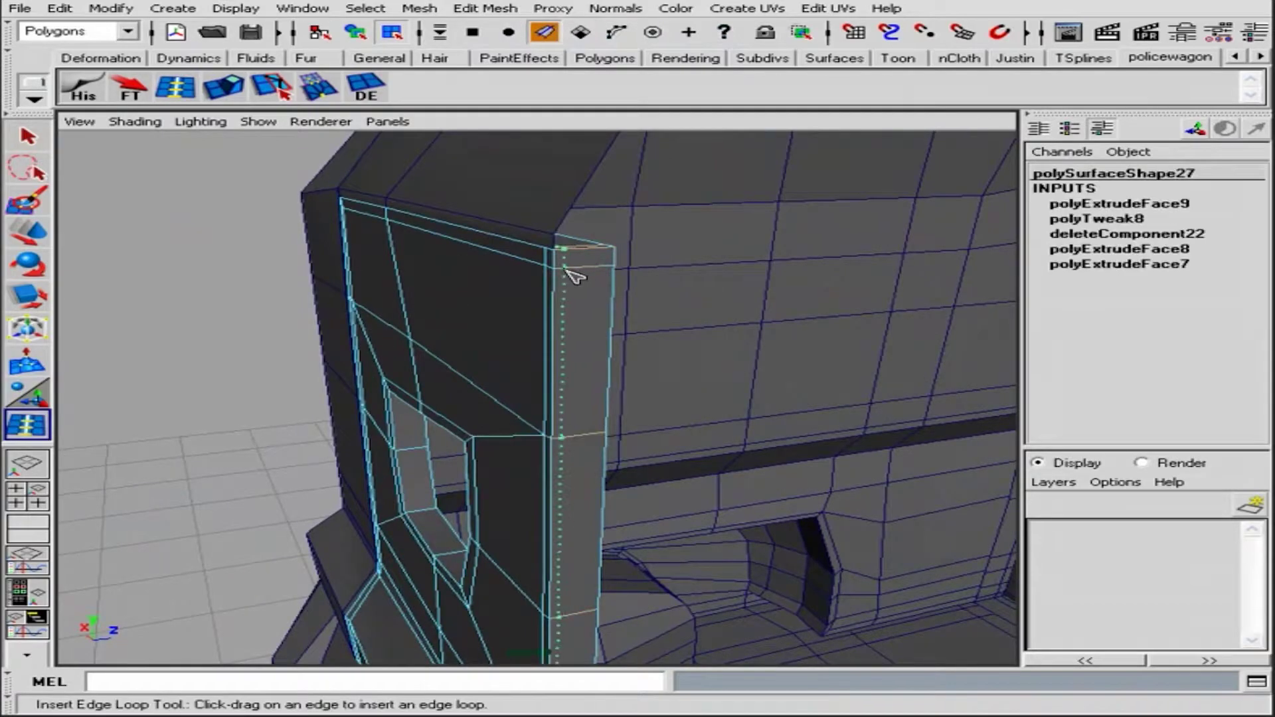
click(614, 272)
mouse_move(615, 273)
alt+mouse_down()
mouse_move(598, 333)
mouse_move(609, 341)
mouse_move(541, 432)
mouse_move(749, 370)
mouse_move(675, 399)
mouse_move(746, 412)
alt+mouse_up()
click(609, 342)
Select the window rim faces and extrude them inward
click(675, 399)
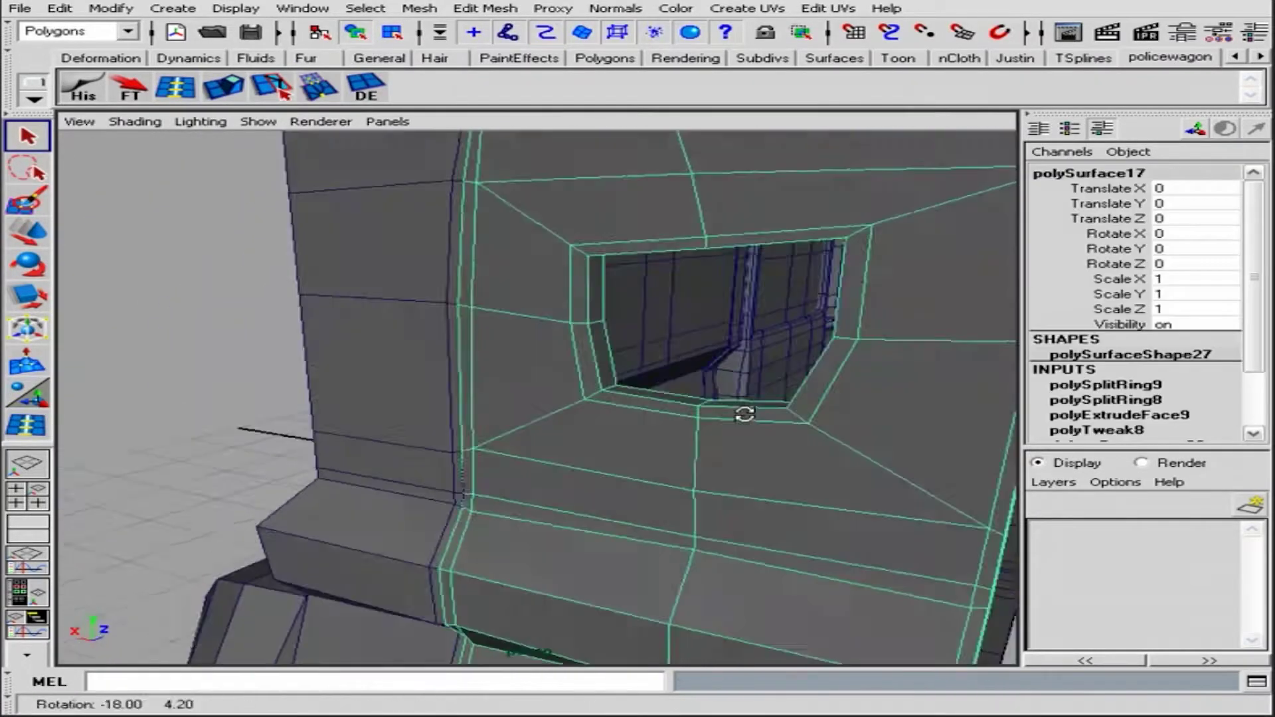
right_drag(599, 347, 611, 392)
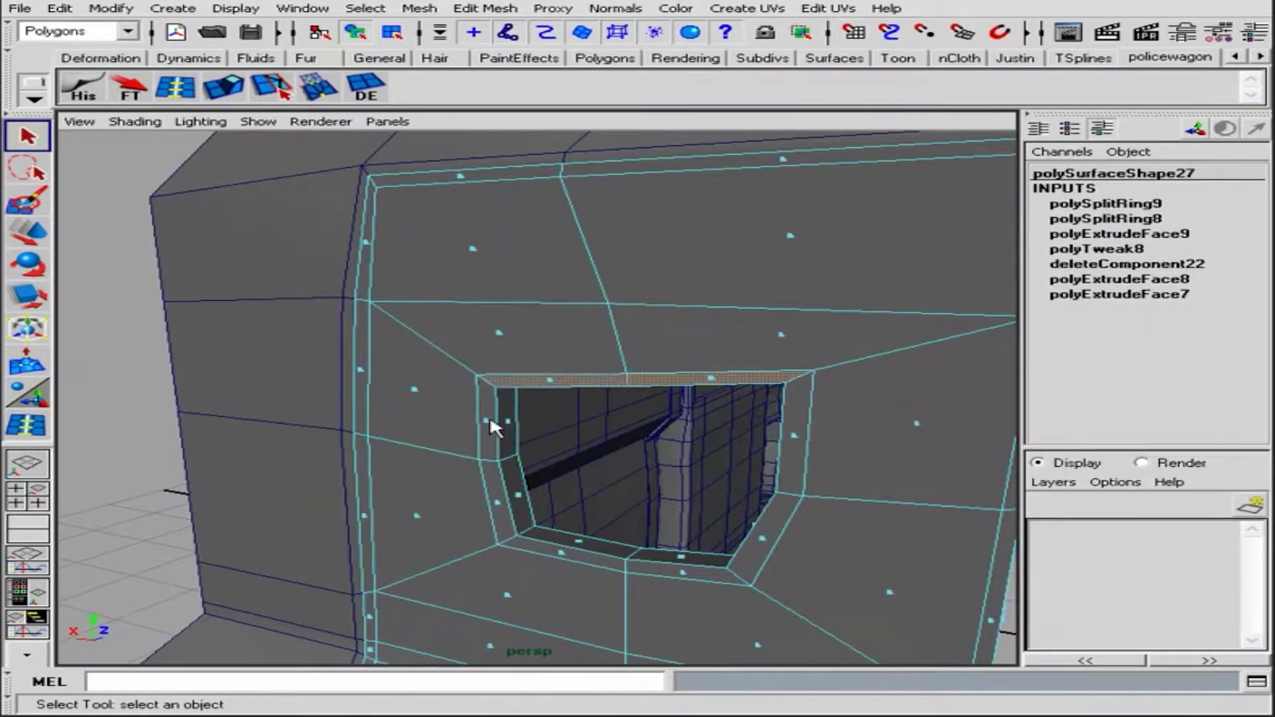
shift+click(503, 513)
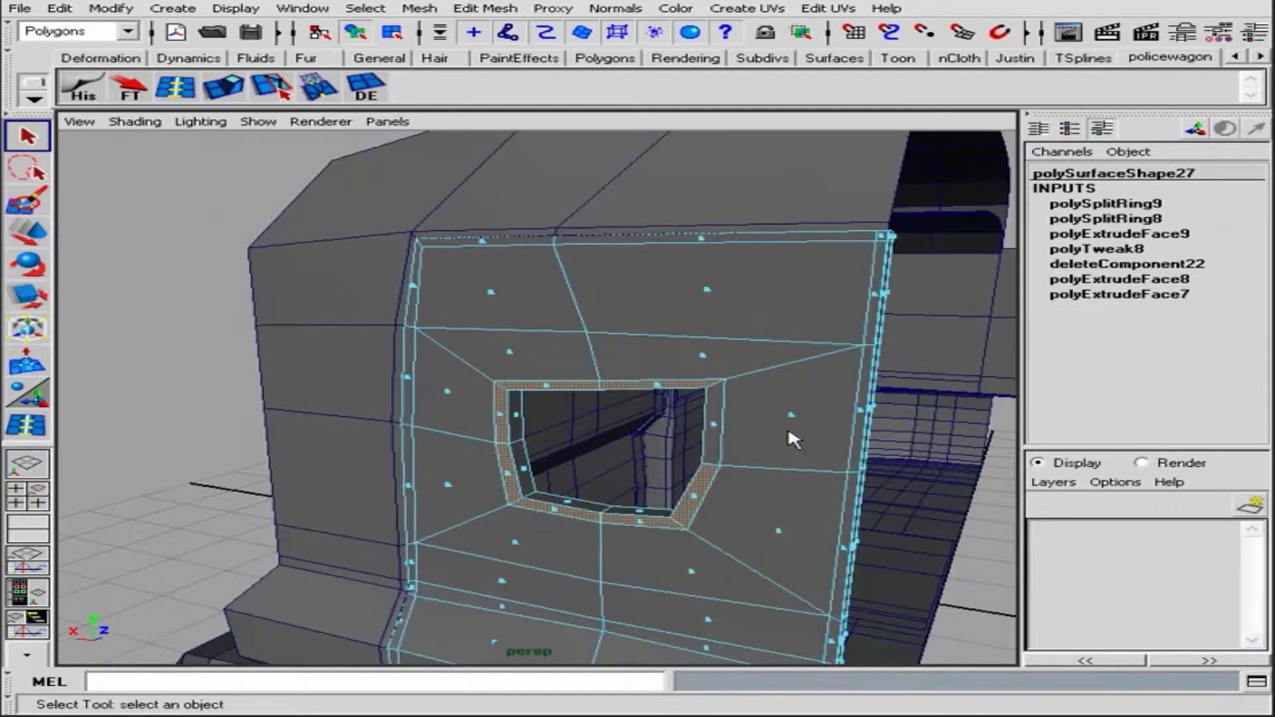
mouse_move(684, 570)
alt+mouse_down()
mouse_move(805, 450)
mouse_move(661, 413)
alt+mouse_up()
key(ctrl+e)
mouse_move(470, 255)
alt+mouse_down()
mouse_move(763, 398)
mouse_move(571, 410)
alt+mouse_up()
alt+drag(825, 366, 584, 191)
Check the smoothed preview, then insert an edge loop around the window rim
key(F8)
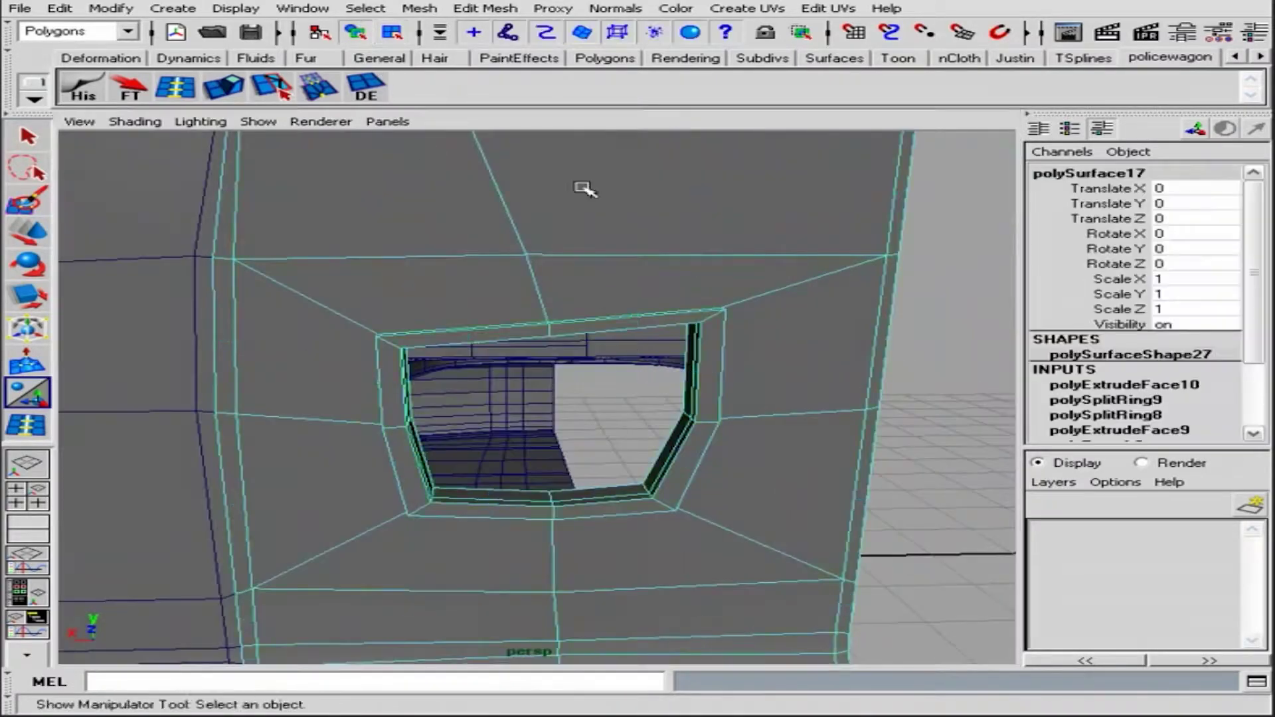
key(3)
scroll(775, 418, up, 5)
key(1)
key(y)
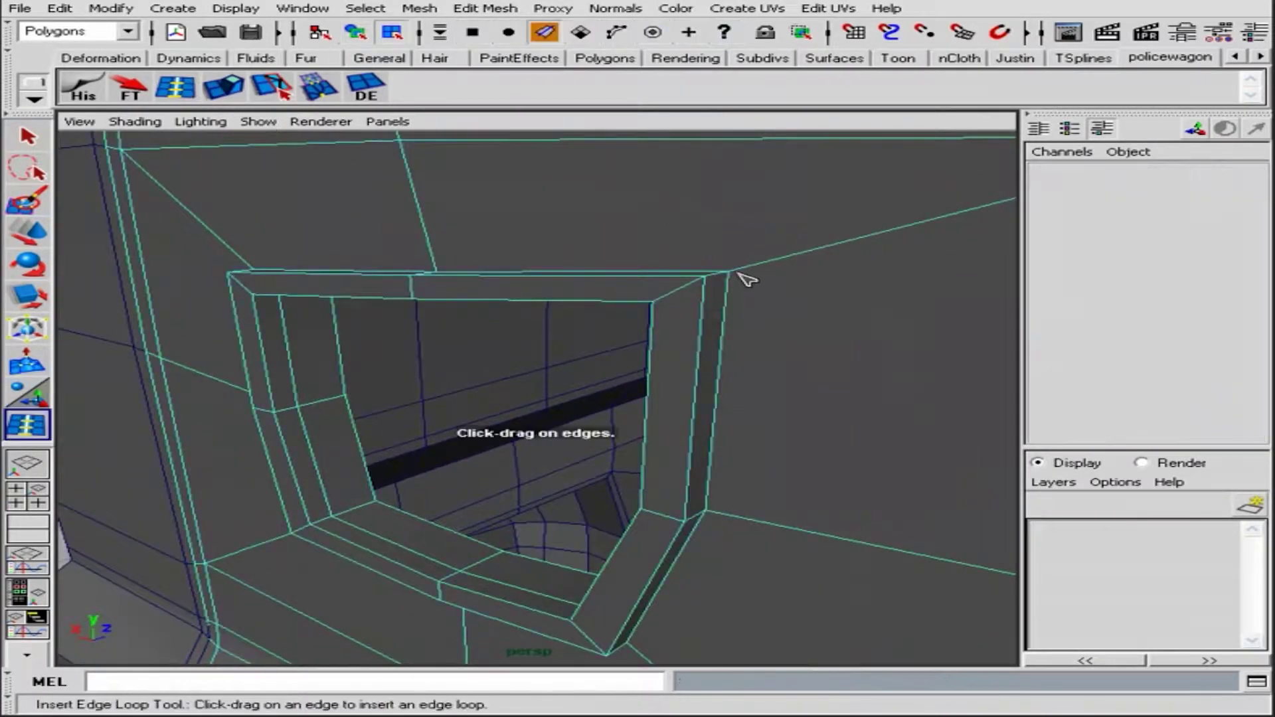
mouse_move(741, 273)
alt+mouse_down()
mouse_move(627, 325)
mouse_move(592, 257)
mouse_move(792, 395)
alt+mouse_up()
Preview the door smoothed and turn off Shading > Wireframe on Shaded
scroll(583, 339, down, 3)
key(q)
key(F8)
key(3)
click(135, 122)
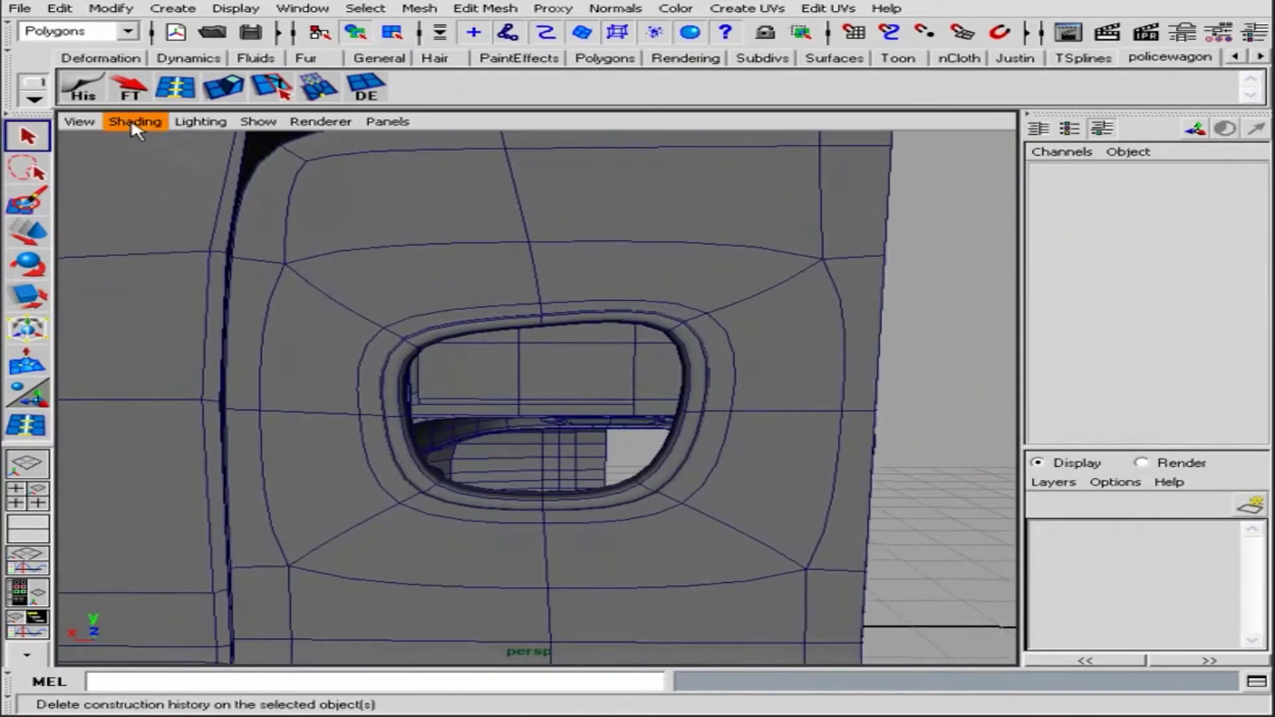
click(166, 293)
Slide the selected edge loop left to tighten the window rim
mouse_move(643, 304)
alt+mouse_down()
mouse_move(763, 347)
mouse_move(544, 313)
mouse_move(727, 313)
mouse_move(598, 321)
alt+mouse_up()
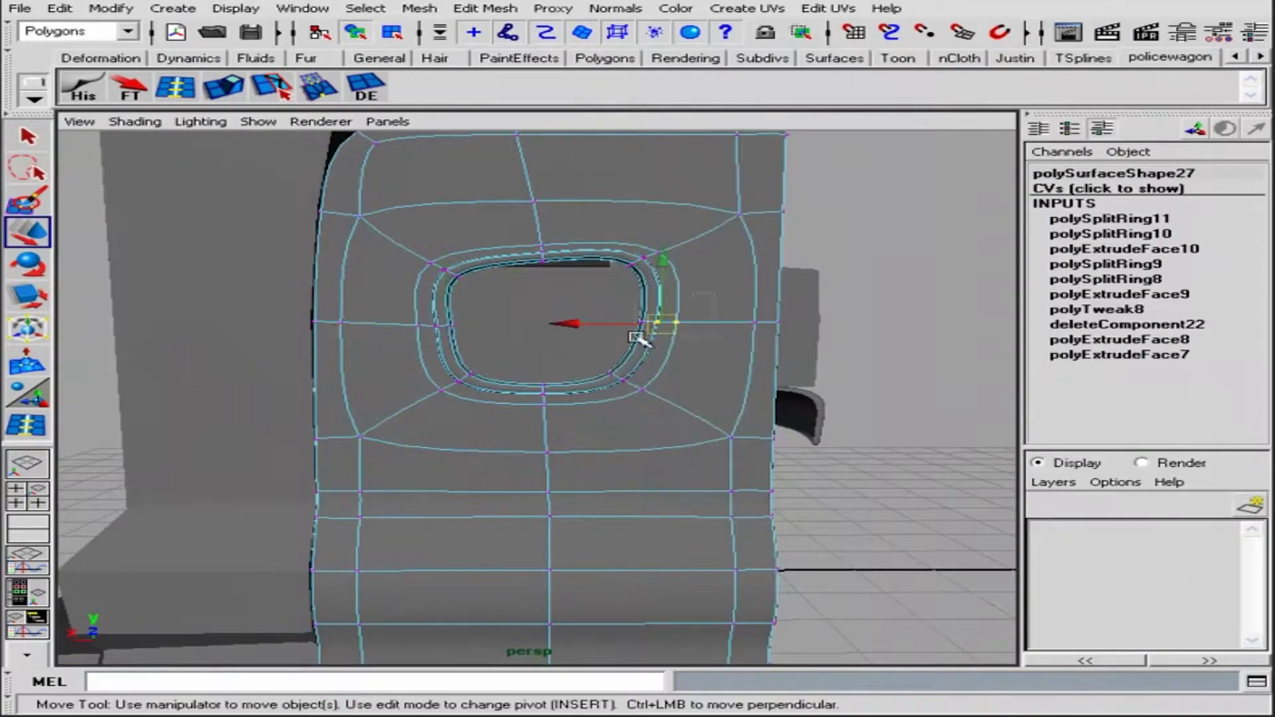
drag(638, 338, 606, 321)
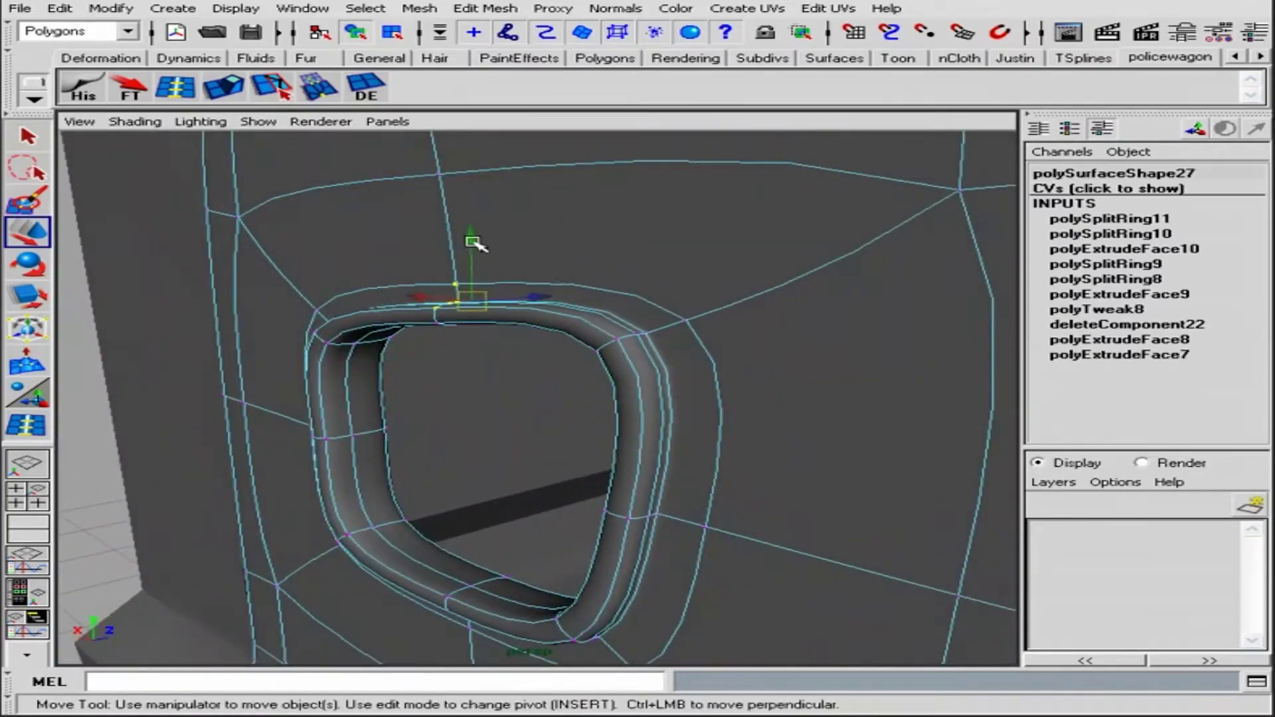
alt+drag(478, 242, 610, 243)
scroll(611, 243, down, 5)
key(F8)
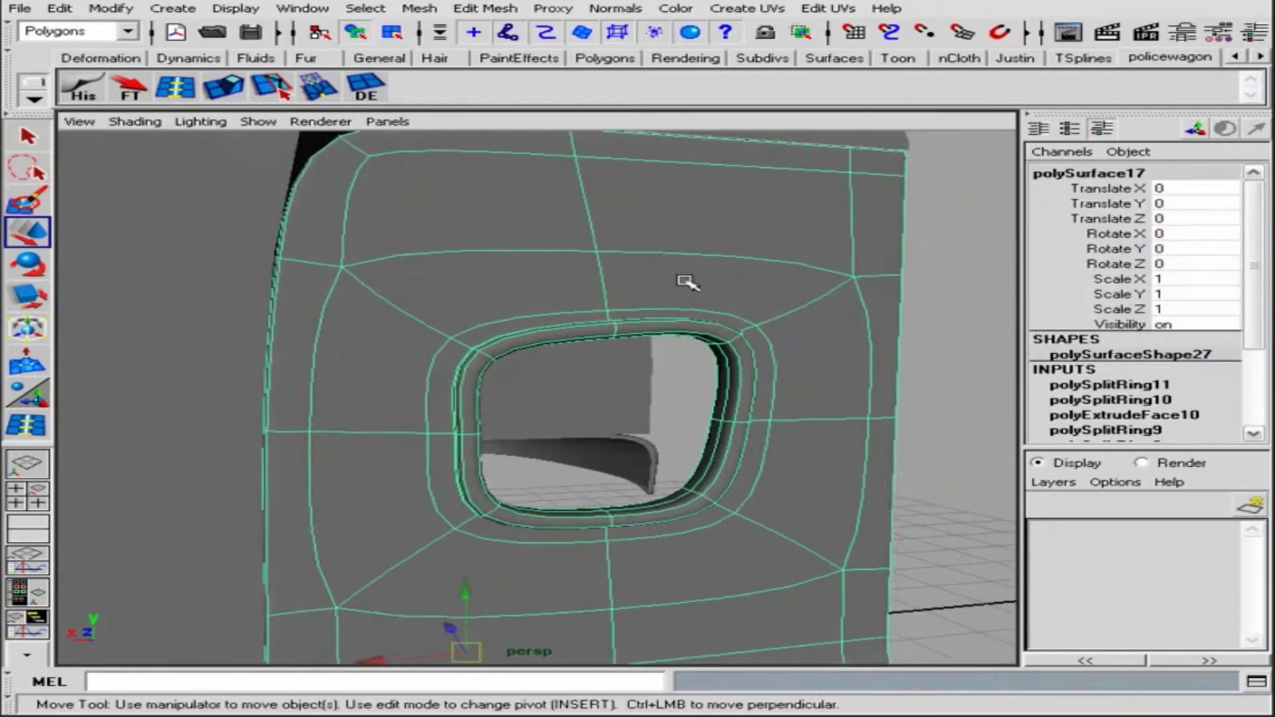
alt+drag(684, 276, 931, 410)
Insert another edge loop near the window rim and review the truck body
key(y)
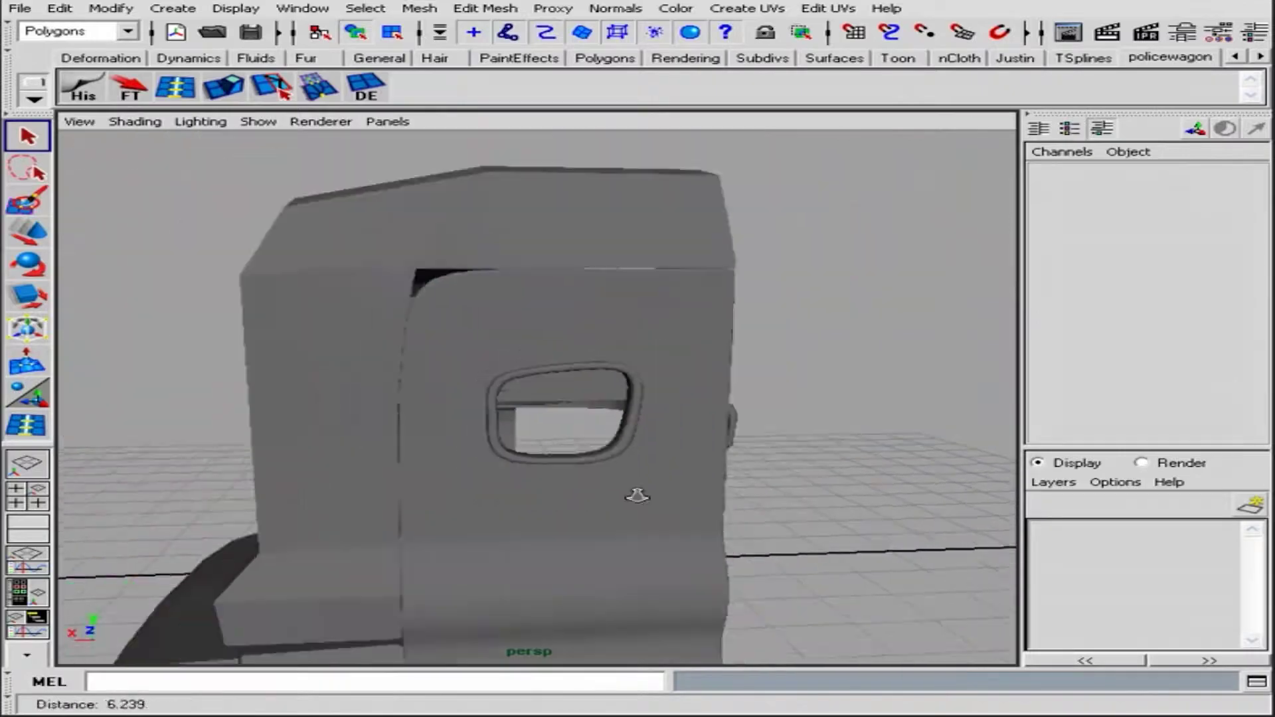
click(567, 251)
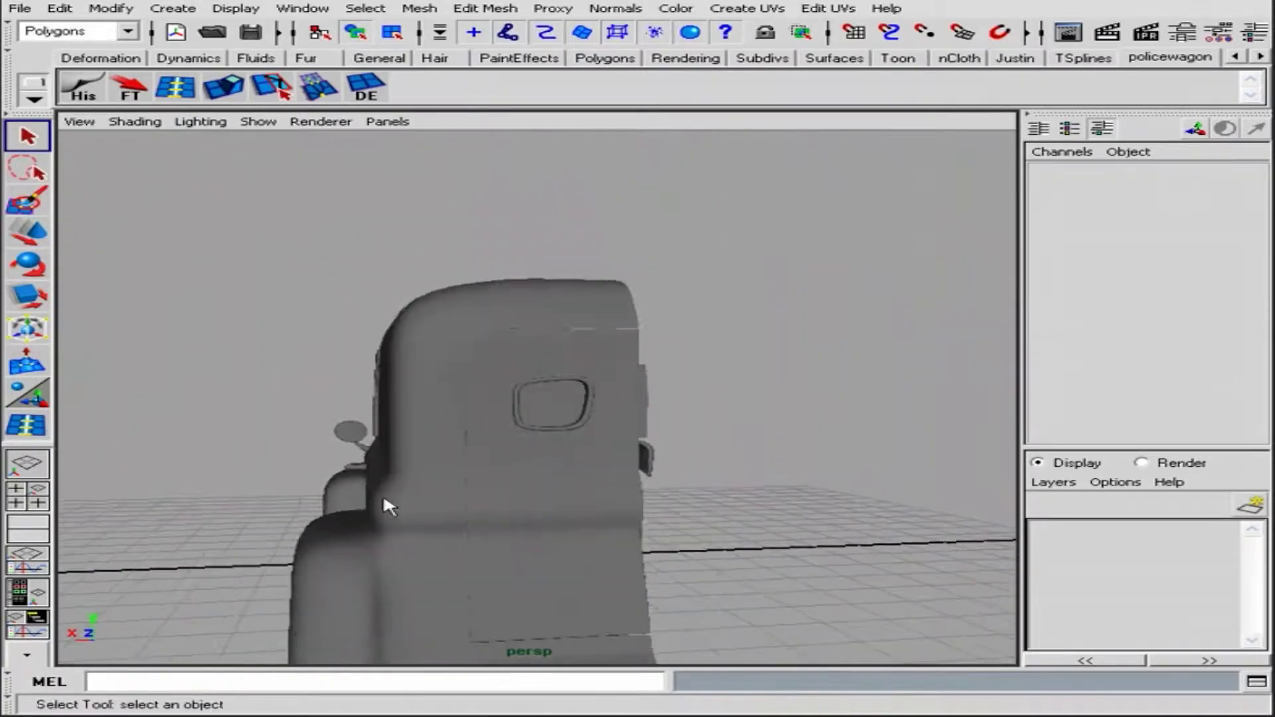
mouse_move(385, 507)
alt+mouse_down()
mouse_move(644, 437)
mouse_move(624, 393)
mouse_move(578, 450)
alt+mouse_up()
scroll(501, 407, up, 3)
alt+drag(587, 287, 734, 384)
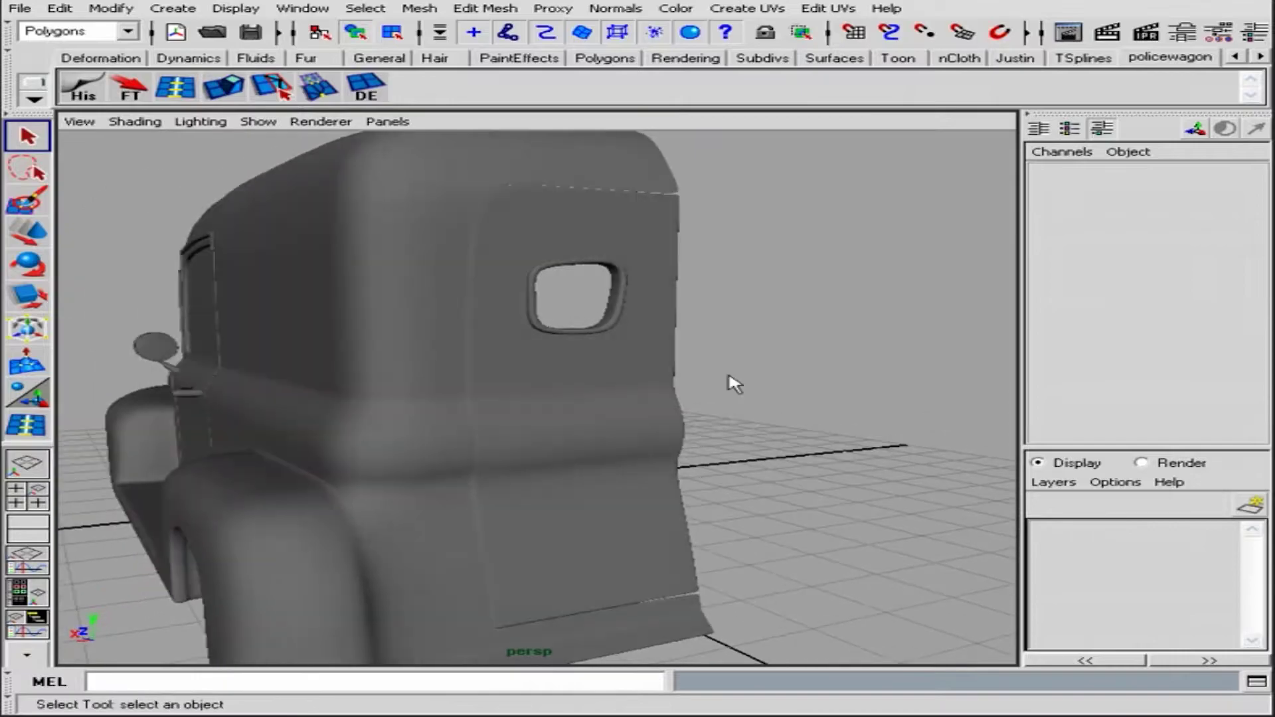
scroll(664, 469, down, 3)
alt+drag(664, 469, 571, 372)
Select the rear door panel and frame the whole truck rear
click(554, 272)
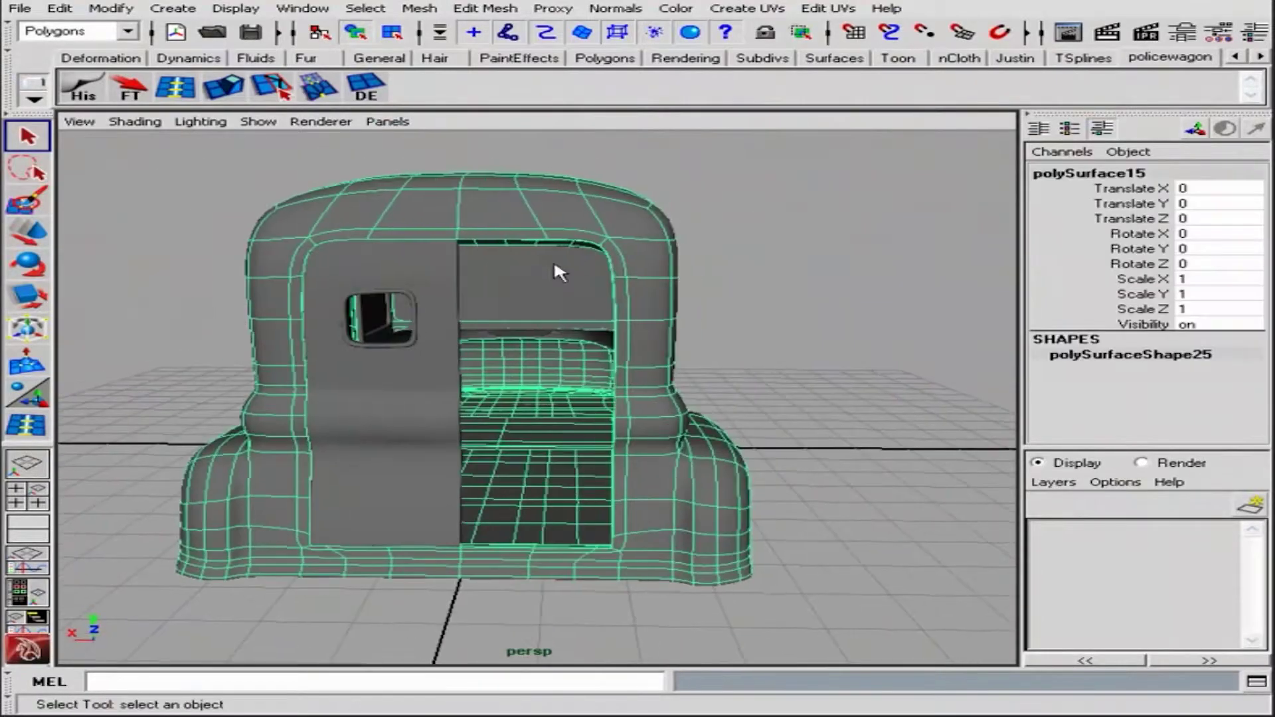
alt+drag(554, 272, 465, 312)
click(433, 322)
mouse_move(432, 322)
alt+right_down()
mouse_move(512, 348)
mouse_move(497, 396)
alt+right_up()
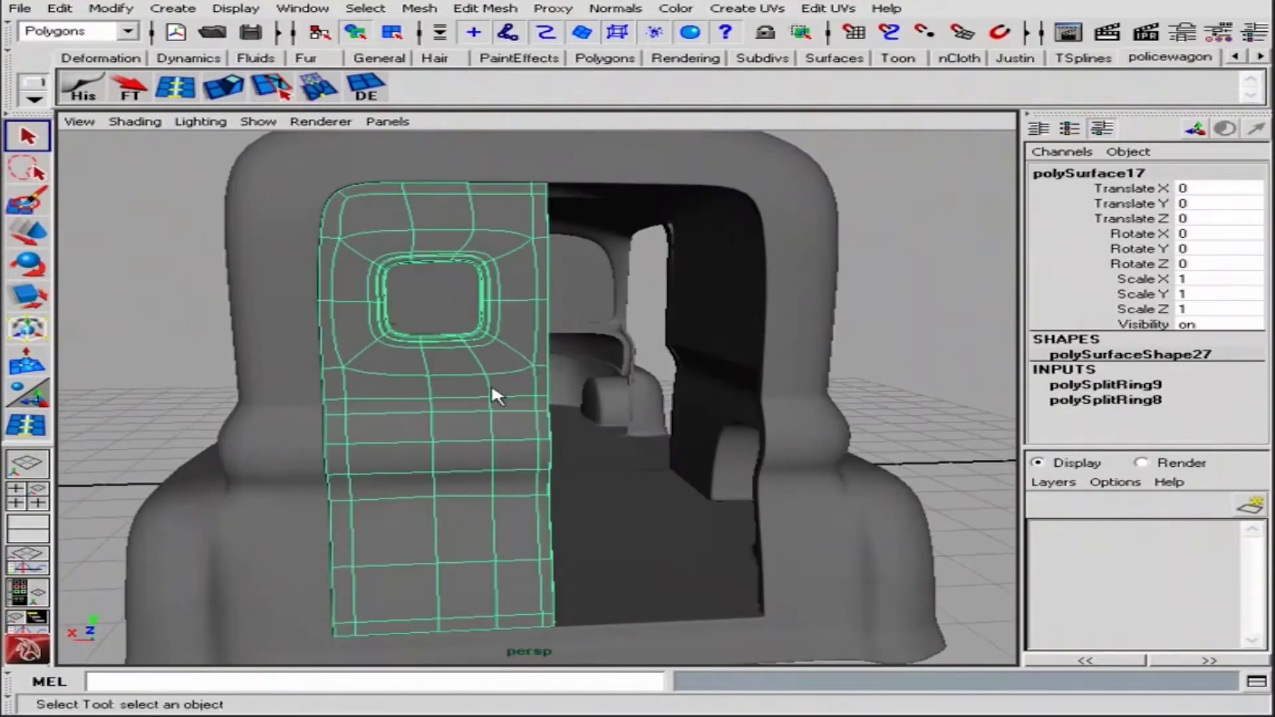
alt+drag(497, 396, 528, 241)
alt+drag(763, 444, 606, 387)
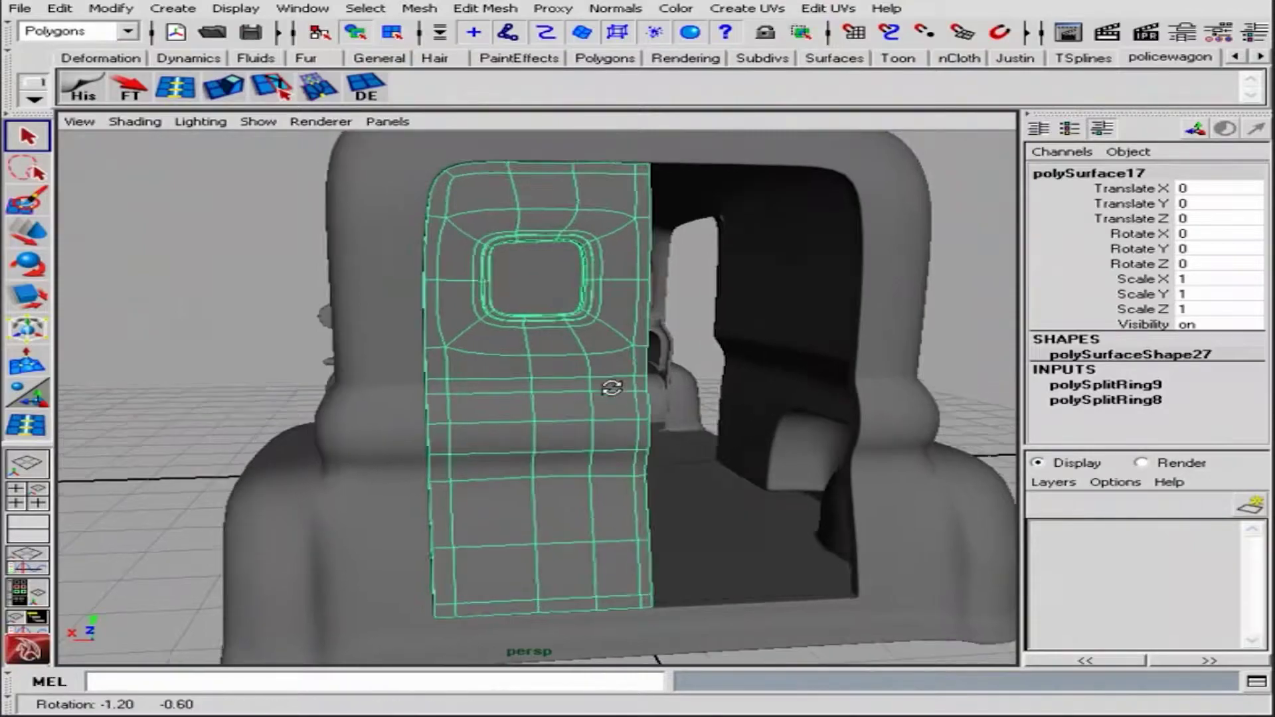
scroll(607, 388, down, 3)
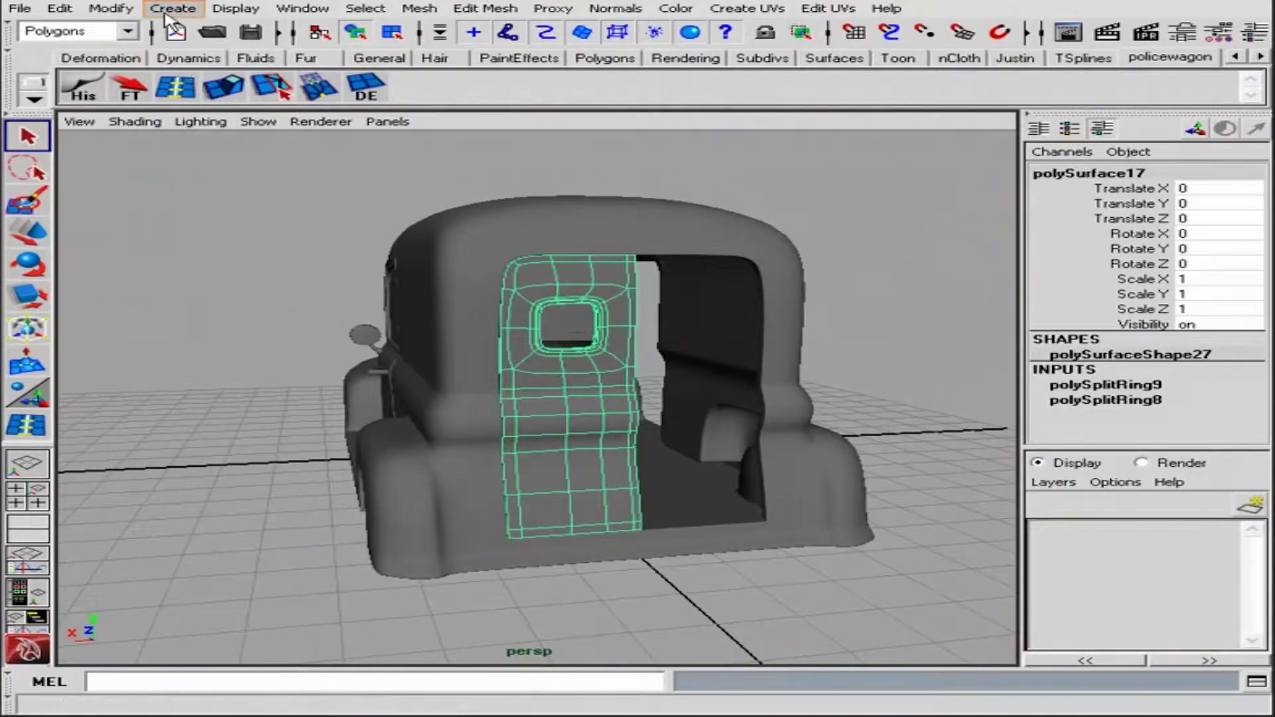
Create a polygon cylinder and move it beside the truck's rear door
click(166, 9)
click(451, 89)
mouse_move(570, 453)
mouse_down()
mouse_move(531, 438)
mouse_move(529, 346)
mouse_move(606, 418)
mouse_move(592, 405)
mouse_up()
key(f)
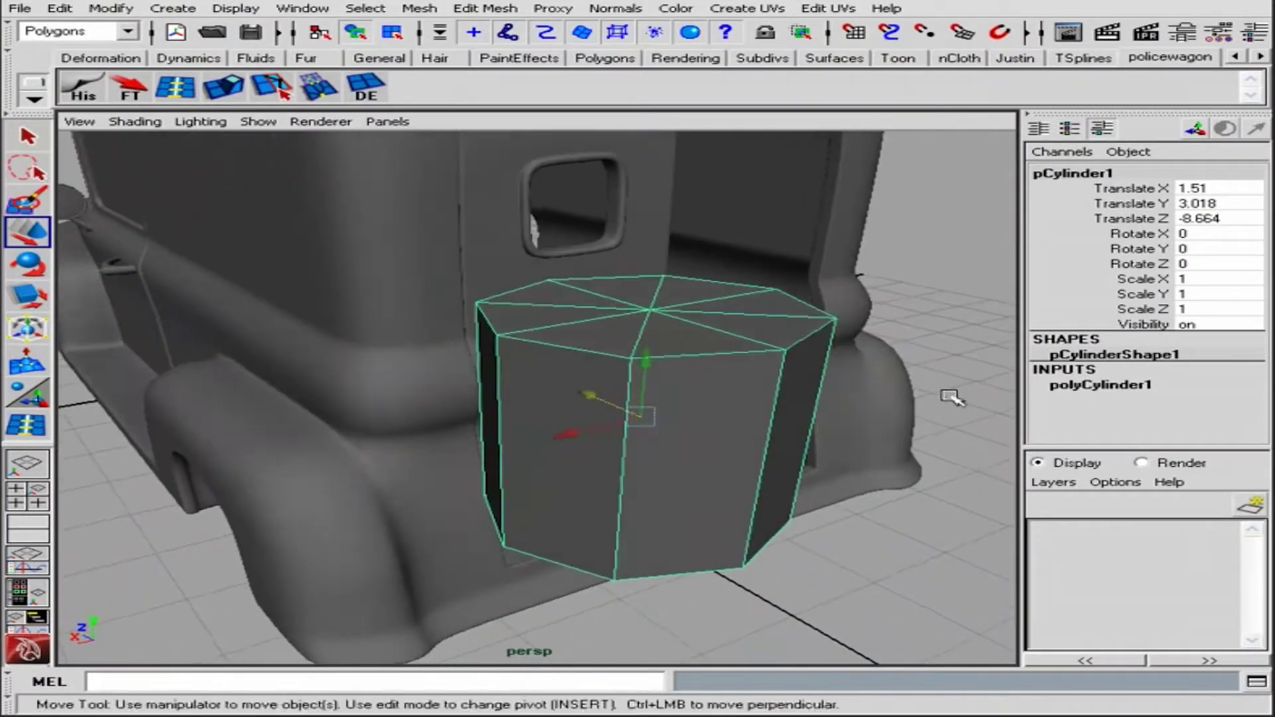
Set the cylinder's Subdivisions Height to 3 and Subdivisions Caps to 2
click(1100, 385)
scroll(1146, 362, down, 3)
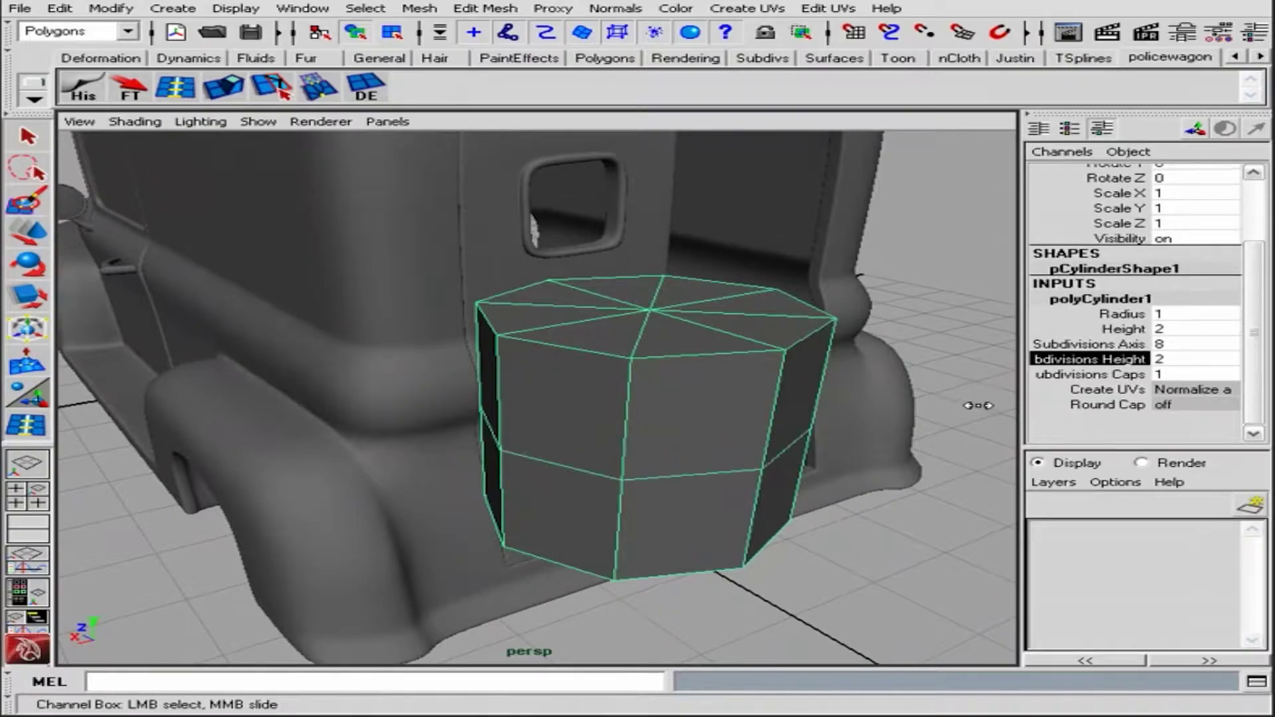
middle_drag(978, 405, 1101, 410)
alt+drag(801, 398, 715, 436)
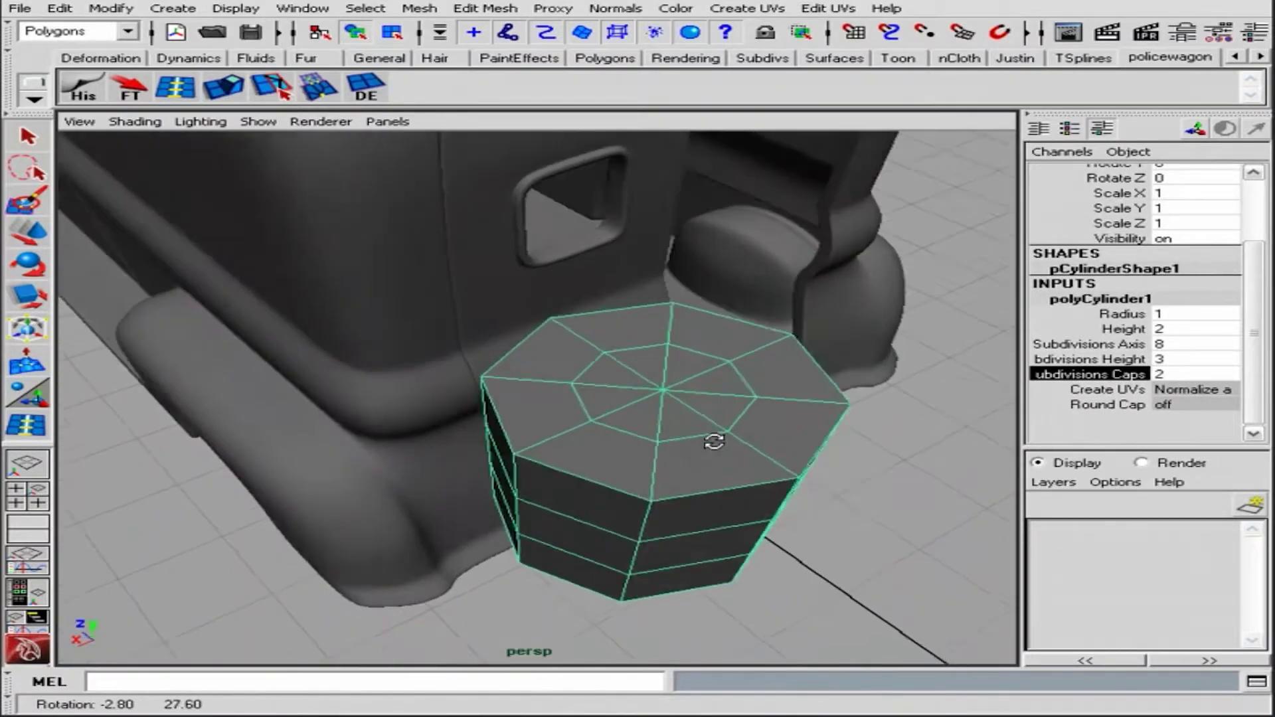
alt+right_drag(715, 436, 740, 428)
mouse_move(740, 427)
alt+mouse_down()
mouse_move(698, 436)
mouse_move(628, 402)
alt+mouse_up()
Rework the cylinder's cap loops using edge loop selection
key(w)
click(364, 8)
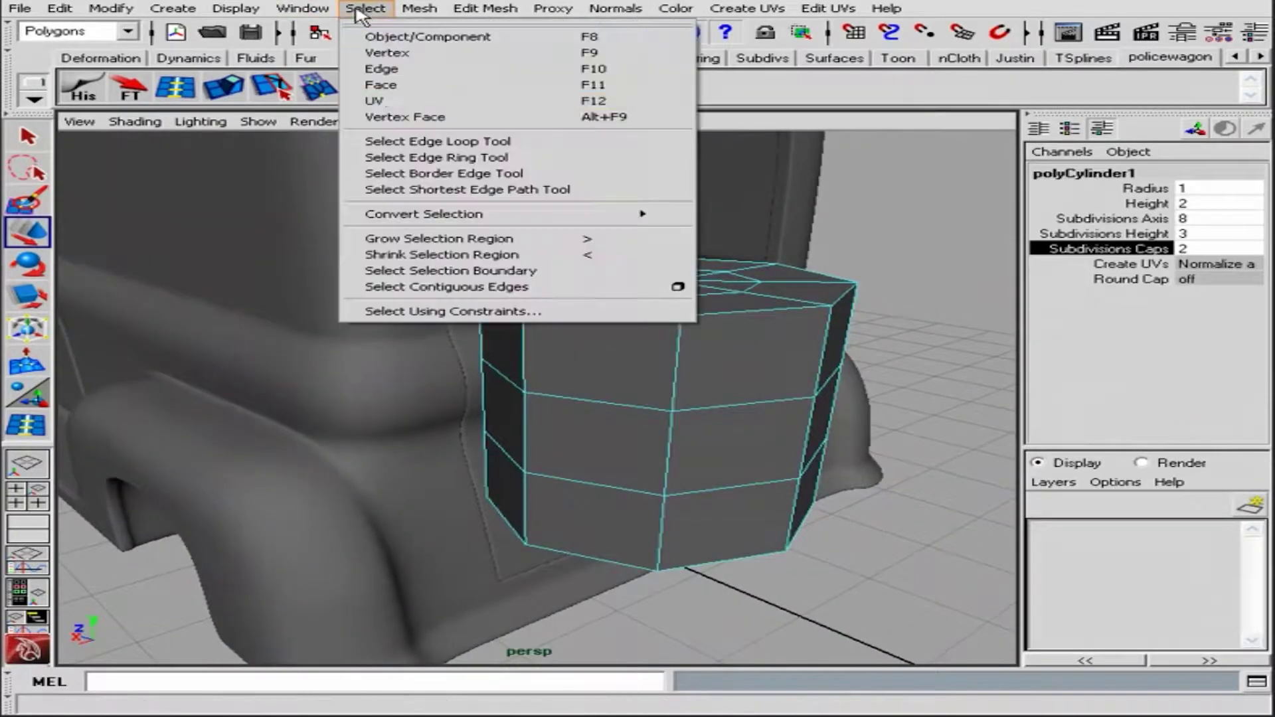
click(405, 142)
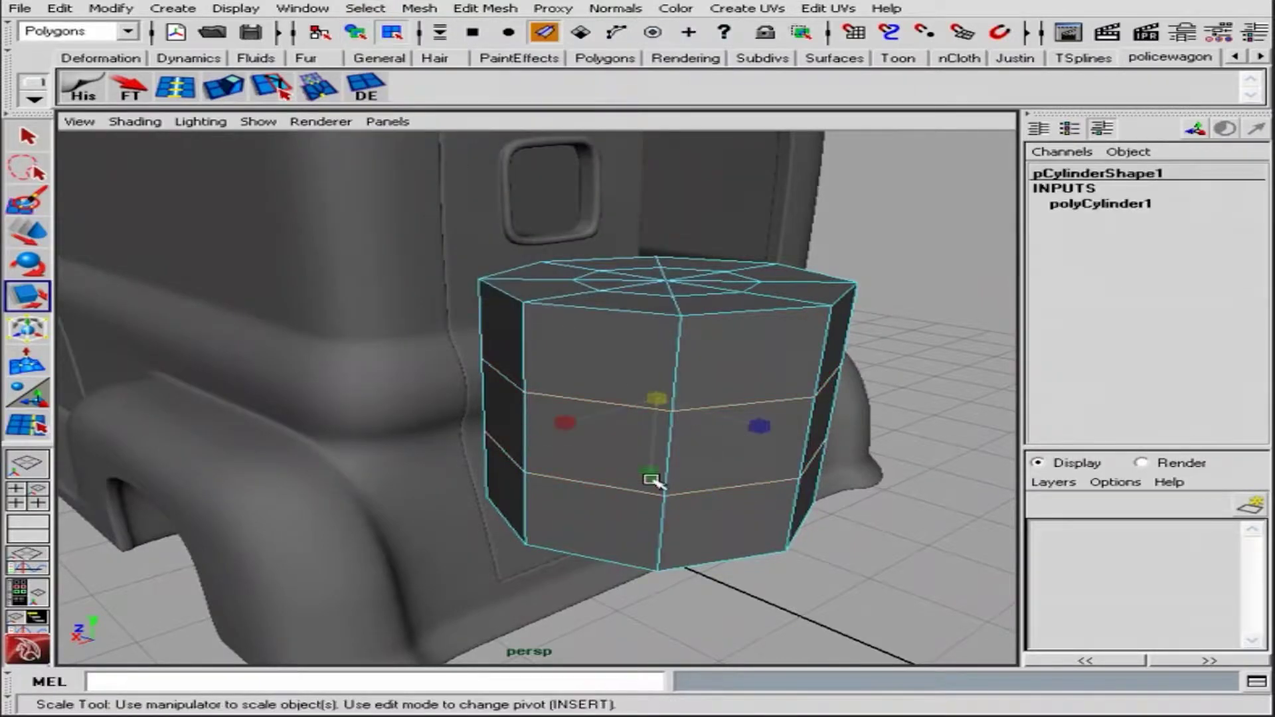
alt+drag(764, 458, 452, 126)
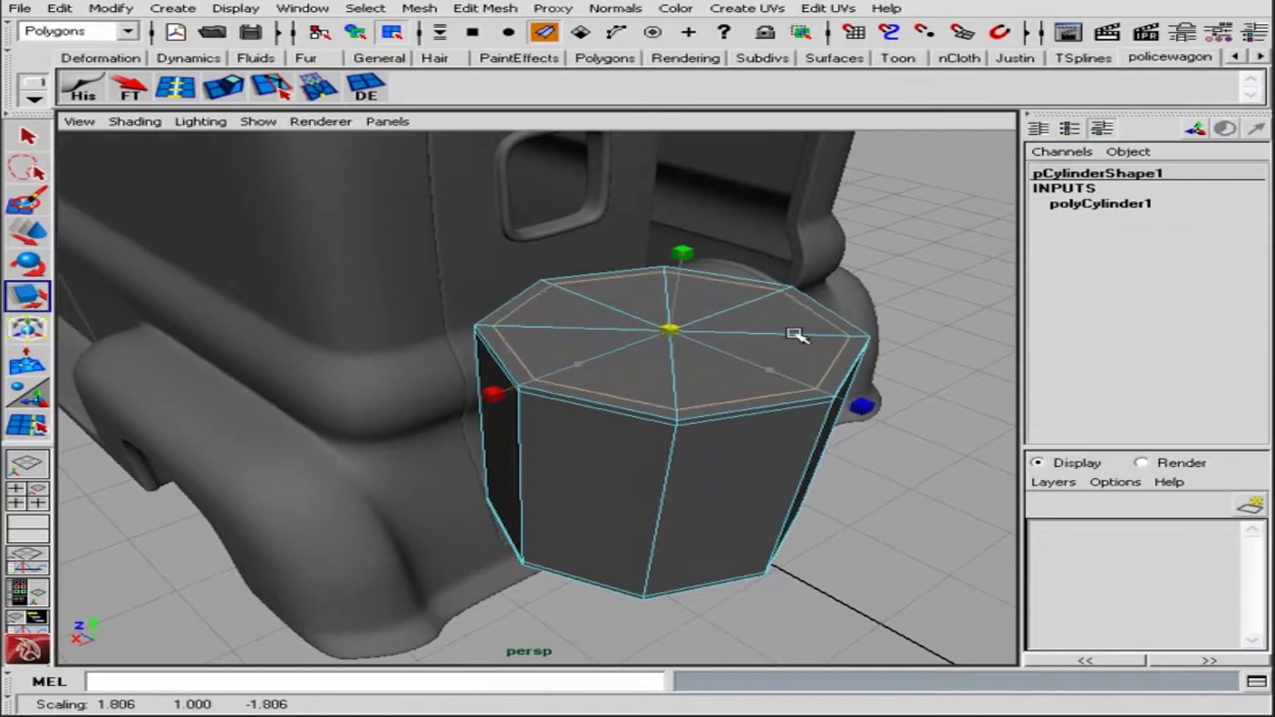
alt+drag(796, 336, 726, 356)
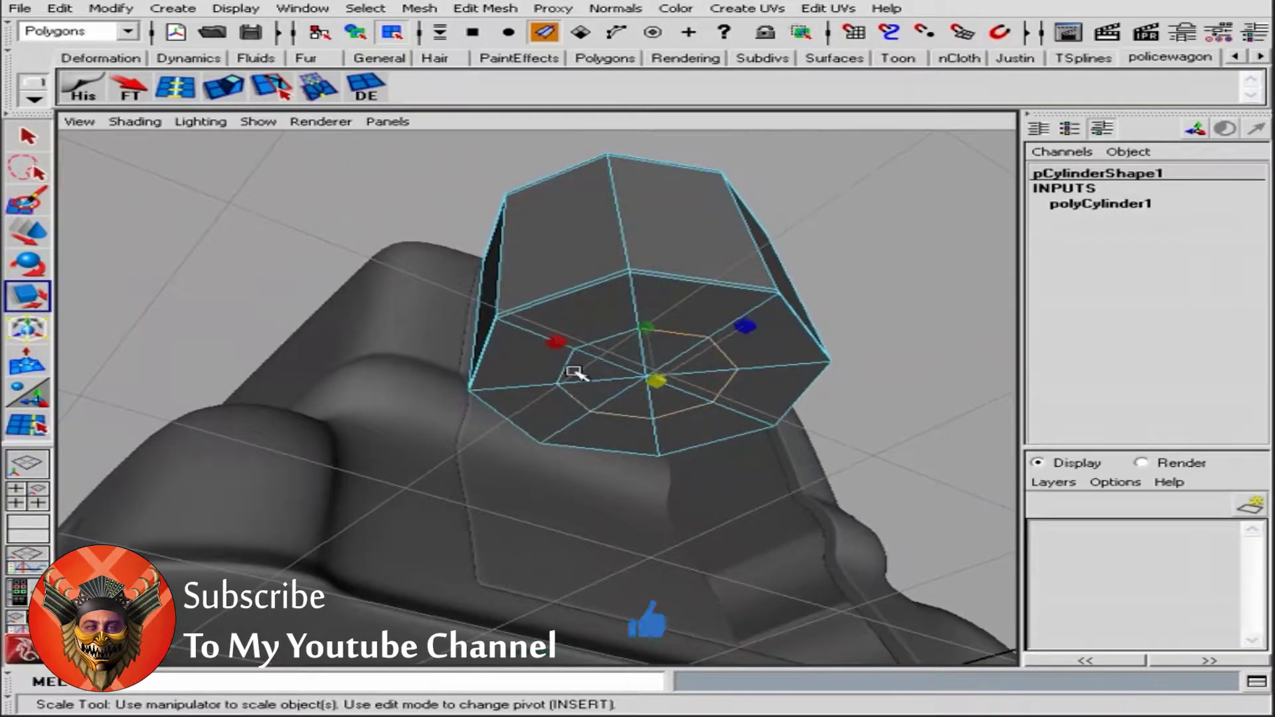
right_drag(757, 370, 798, 339)
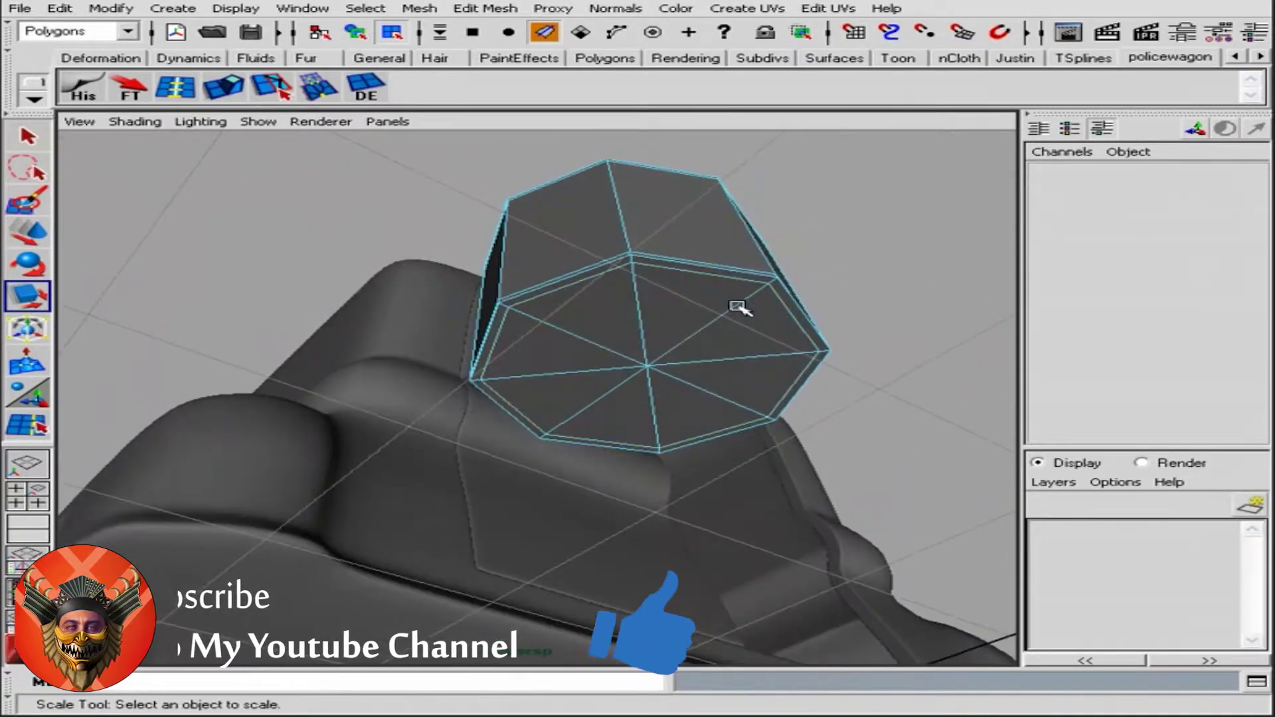
mouse_move(823, 375)
alt+mouse_down()
mouse_move(678, 393)
mouse_move(827, 336)
alt+mouse_up()
click(827, 335)
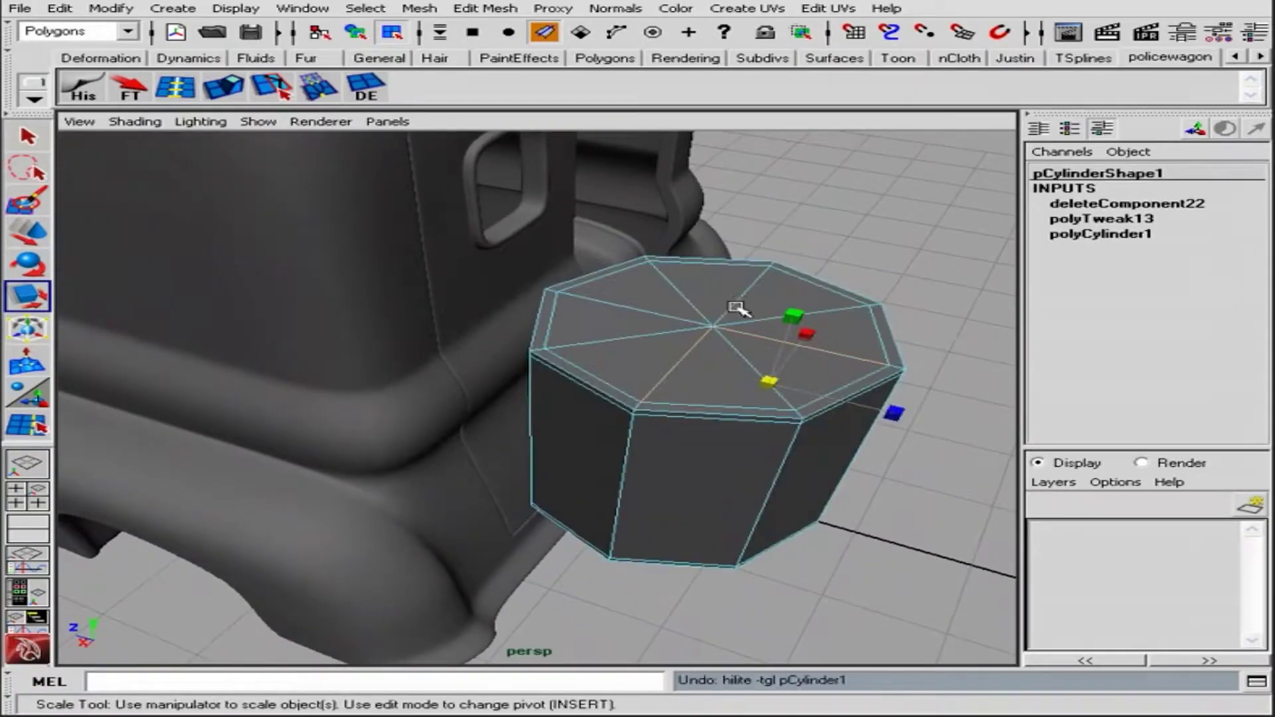
click(777, 300)
Squash the cylinder's Y scale to 0.876 and shrink it to a small segment
key(3)
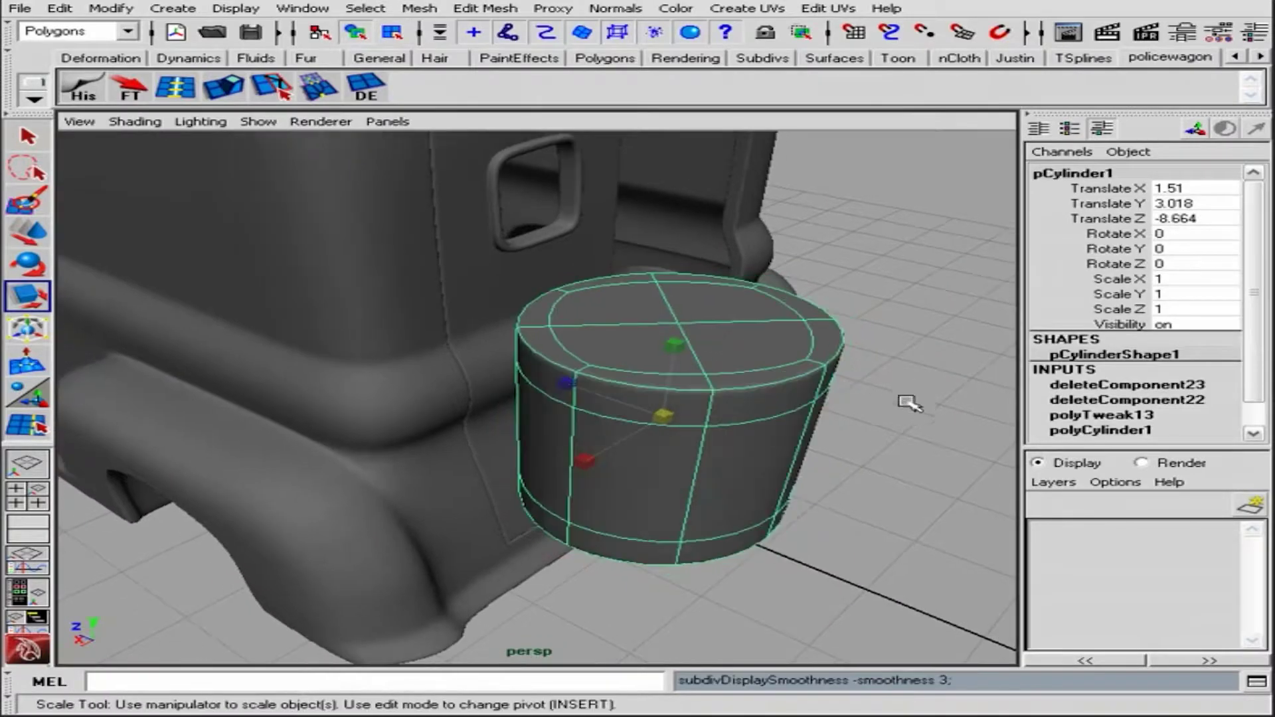
mouse_move(521, 185)
alt+mouse_down()
mouse_move(917, 399)
mouse_move(764, 372)
alt+mouse_up()
click(664, 399)
drag(674, 293, 677, 307)
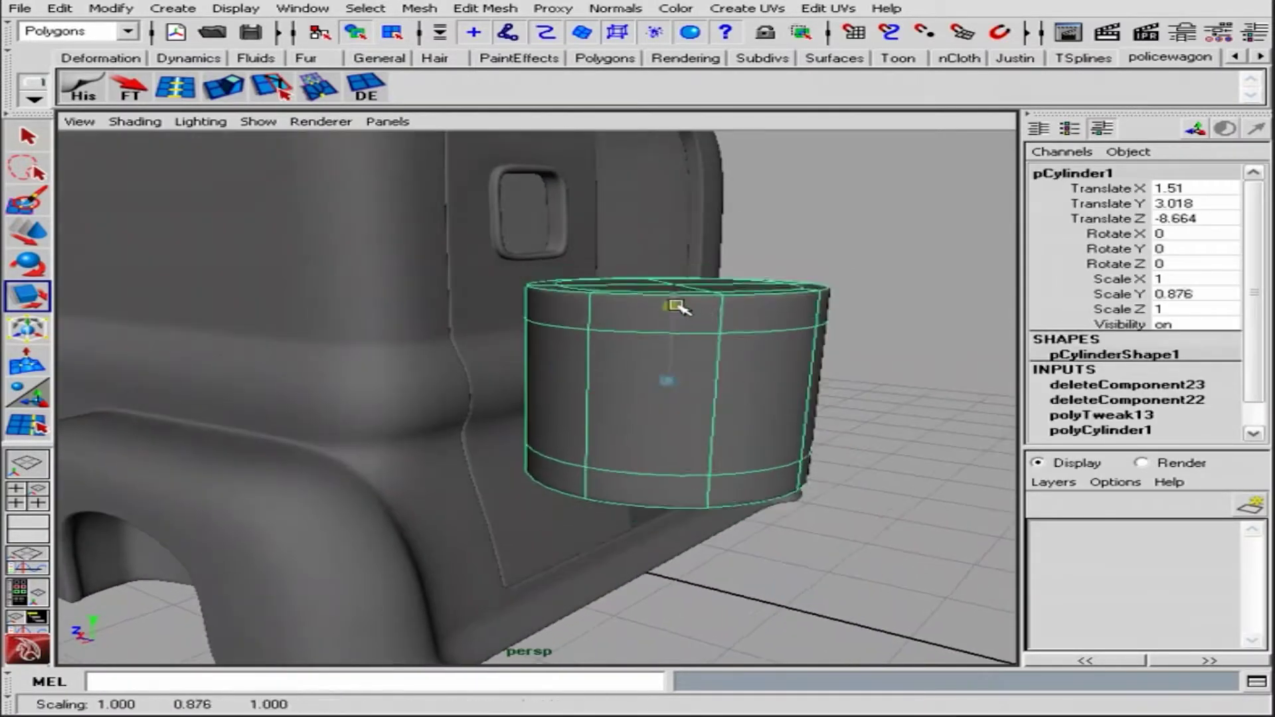
drag(666, 380, 470, 395)
Duplicate the small cylinder and raise the copy above the original
key(f)
mouse_move(678, 436)
alt+mouse_down()
mouse_move(592, 432)
mouse_move(598, 418)
alt+mouse_up()
key(ctrl+d)
key(w)
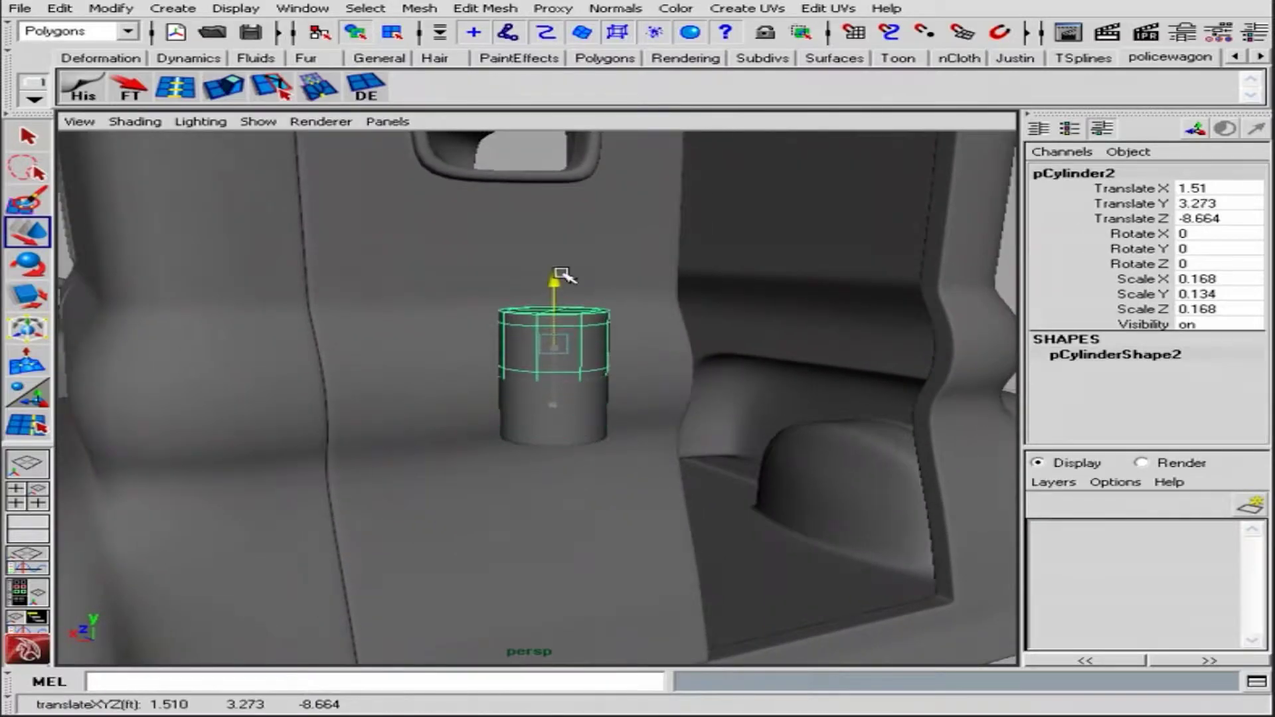
scroll(563, 273, up, 3)
alt+drag(706, 332, 638, 310)
Reposition the upper cylinder segment to tighten the vertical stack
drag(601, 265, 600, 250)
click(784, 398)
mouse_move(784, 399)
alt+mouse_down()
mouse_move(810, 393)
mouse_move(598, 412)
mouse_move(612, 448)
alt+mouse_up()
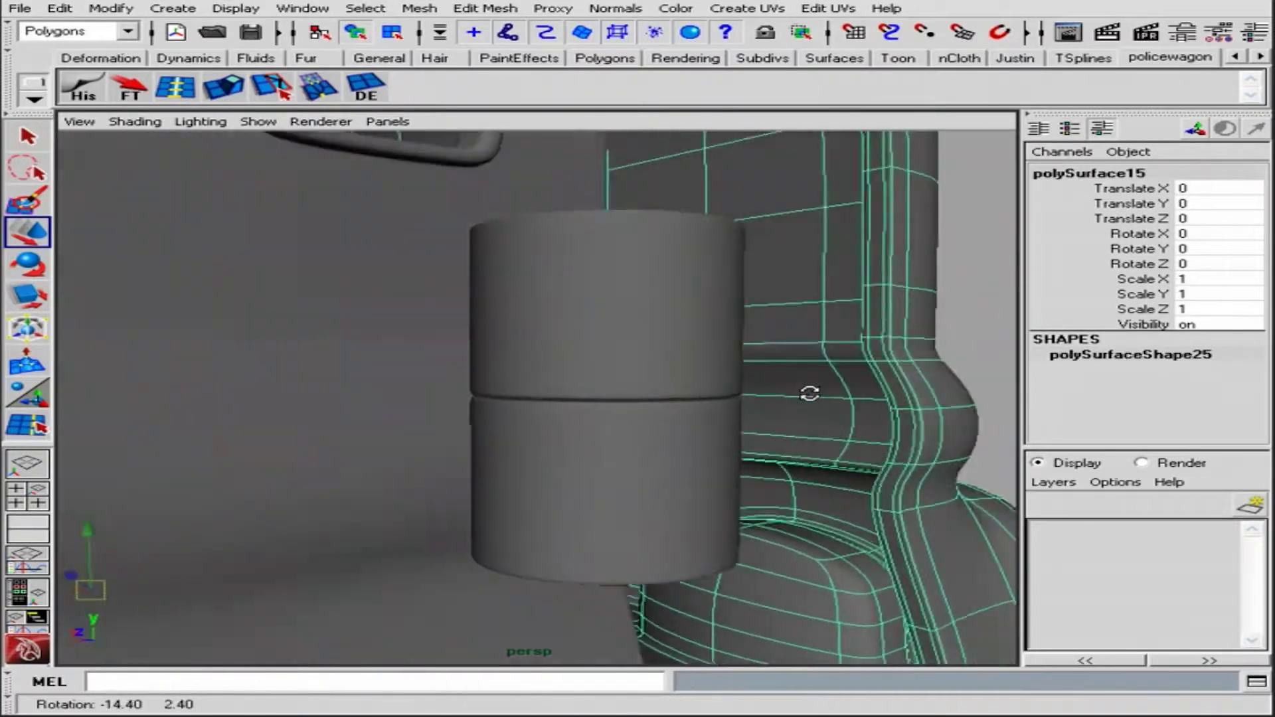
click(569, 458)
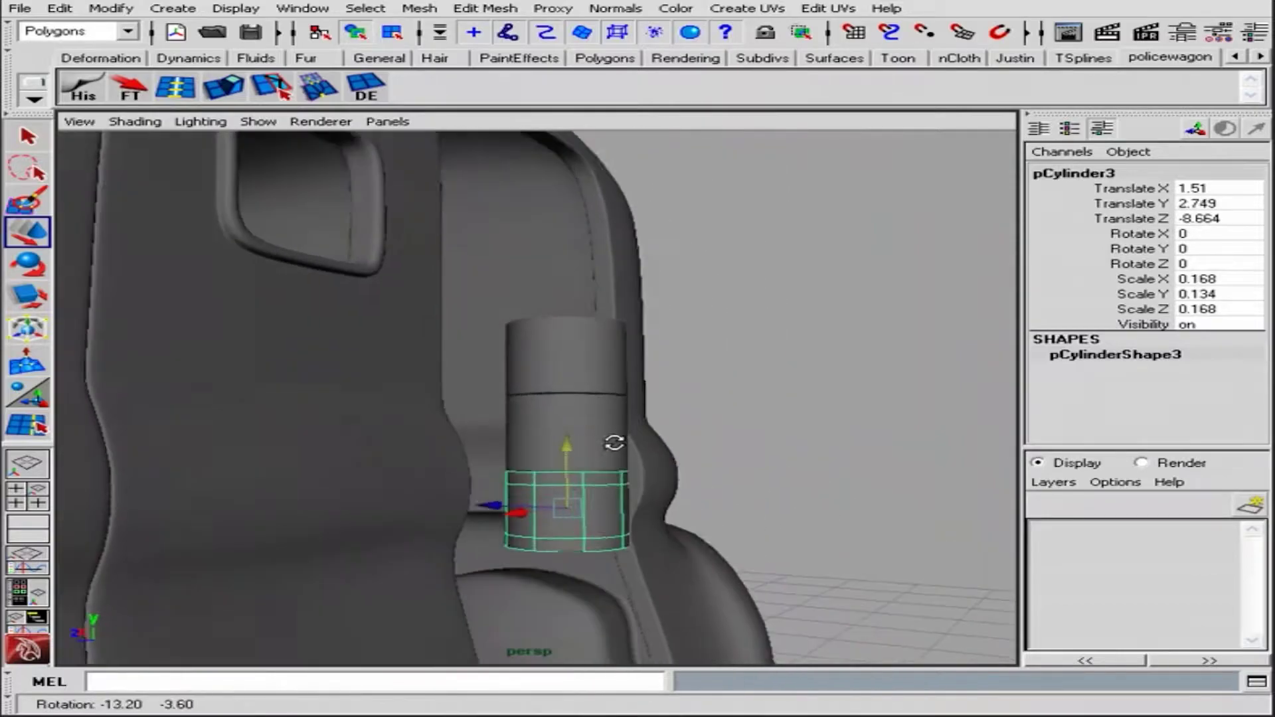
click(598, 374)
scroll(775, 464, up, 3)
mouse_move(567, 232)
mouse_down()
mouse_move(571, 265)
mouse_move(649, 293)
mouse_up()
scroll(622, 284, down, 3)
Check the four stacked cylinder segments from a new angle
click(580, 344)
scroll(676, 425, up, 3)
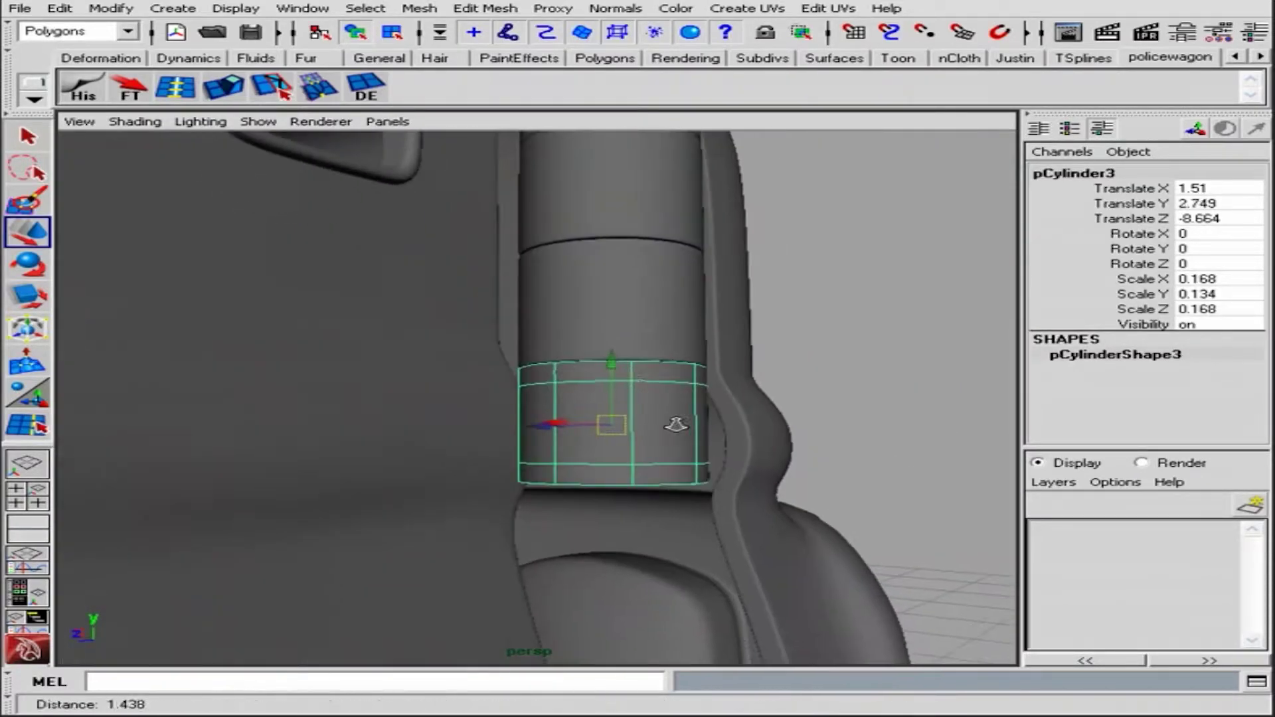
scroll(606, 362, down, 3)
click(194, 376)
alt+drag(194, 375, 570, 398)
scroll(432, 234, up, 3)
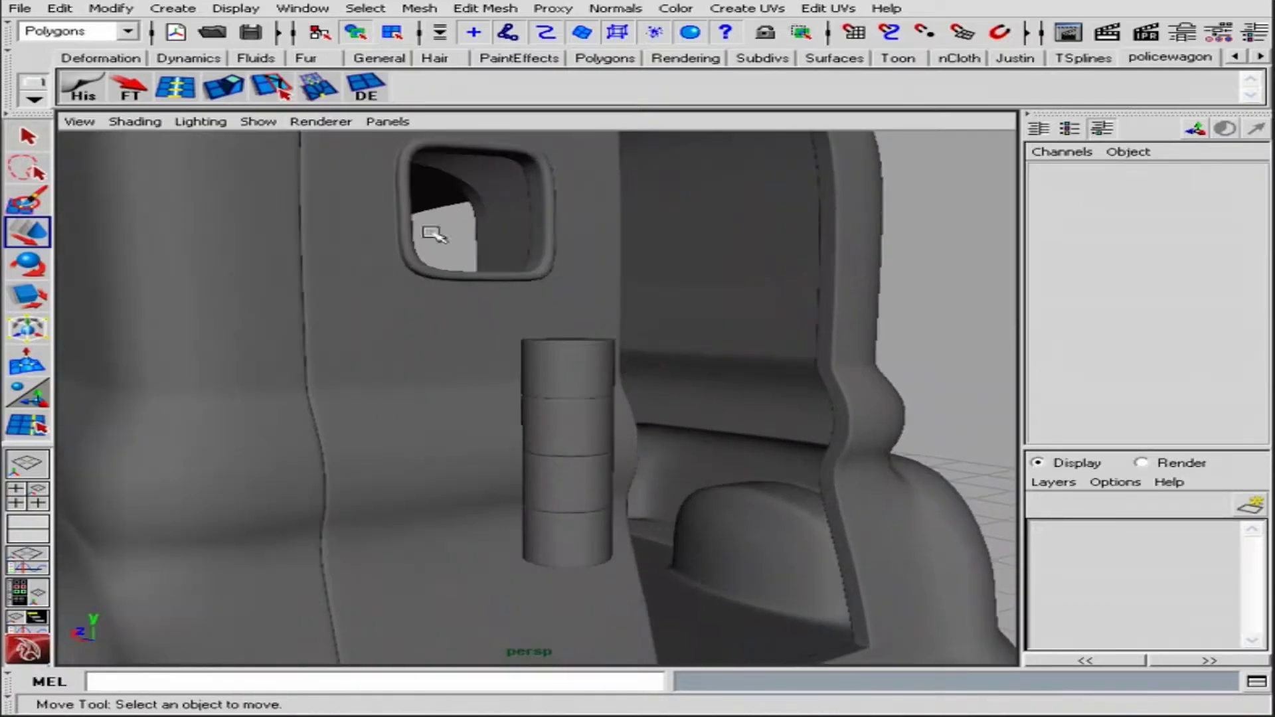
Add a NURBS sphere scaled to 0.159 on top of the cylinder stack
click(171, 8)
click(464, 46)
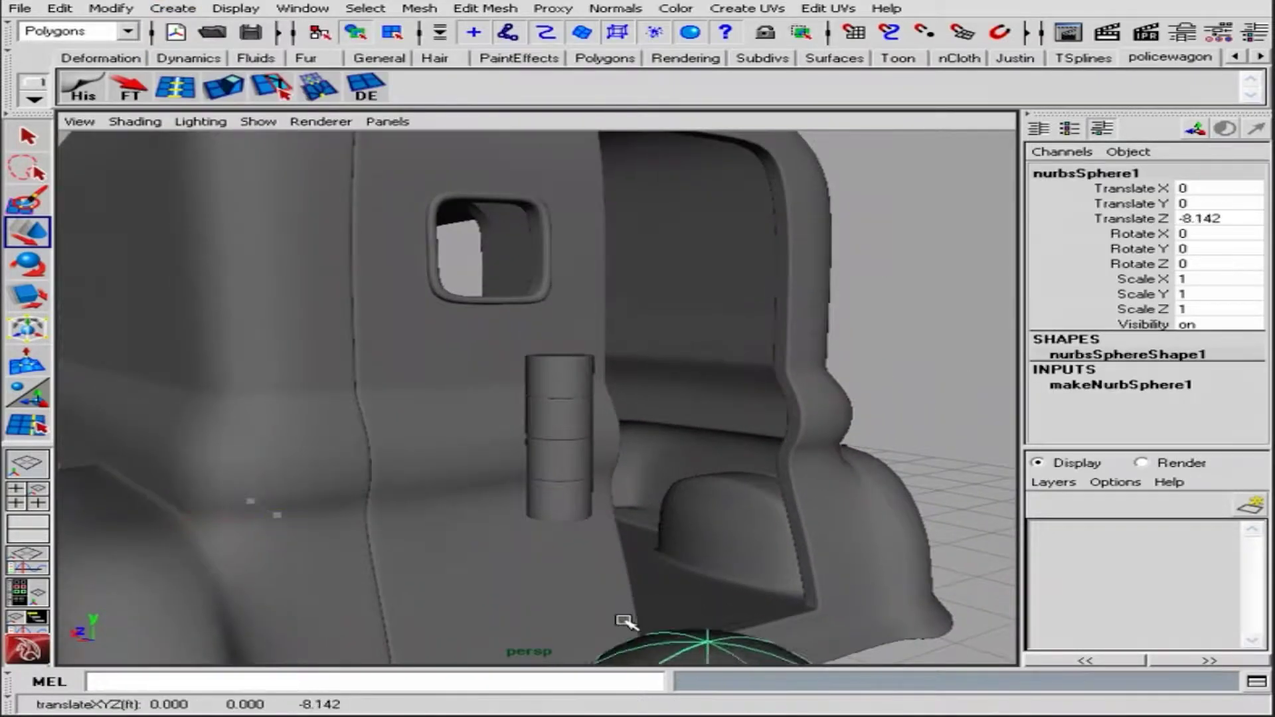
mouse_move(625, 621)
mouse_down()
mouse_move(649, 490)
mouse_move(611, 162)
mouse_move(413, 171)
mouse_move(618, 251)
mouse_move(281, 266)
mouse_up()
Centre the sphere over the post from the top view and settle it onto the post top
scroll(618, 251, up, 3)
key(t)
key(r)
scroll(617, 251, down, 3)
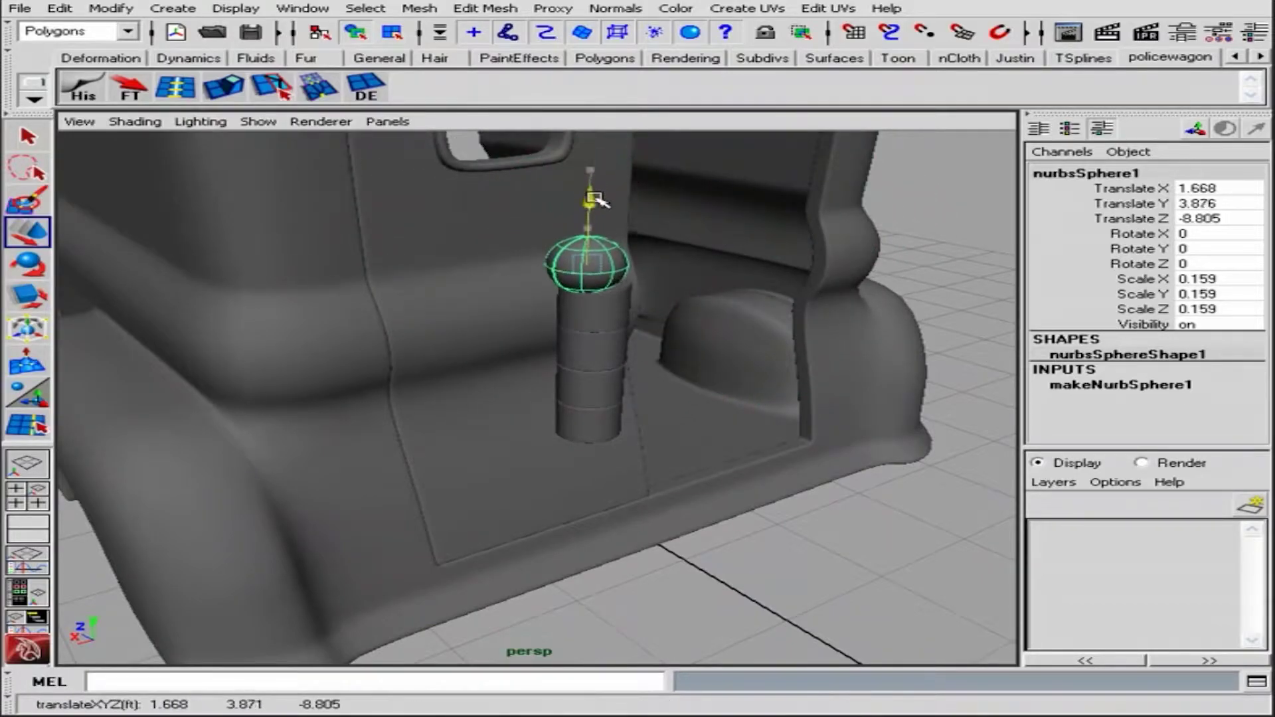
drag(596, 198, 592, 206)
key(space)
key(space)
key(f)
drag(674, 331, 694, 333)
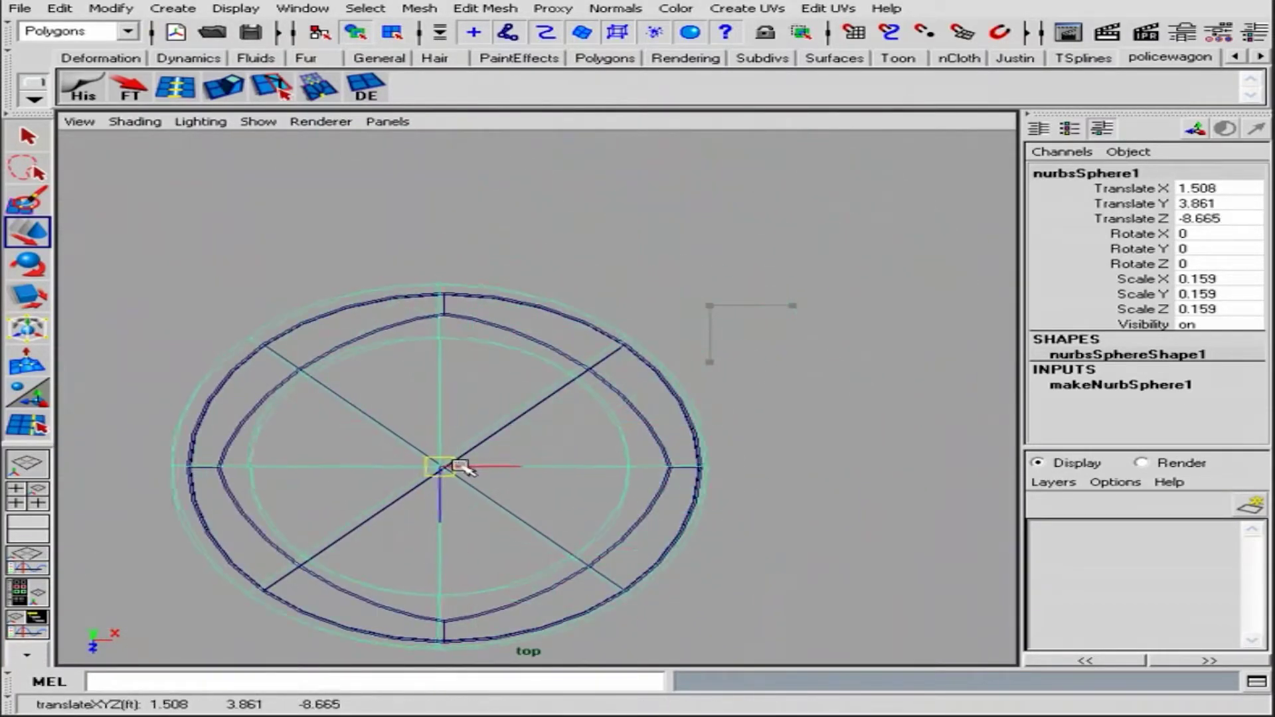
key(space)
key(space)
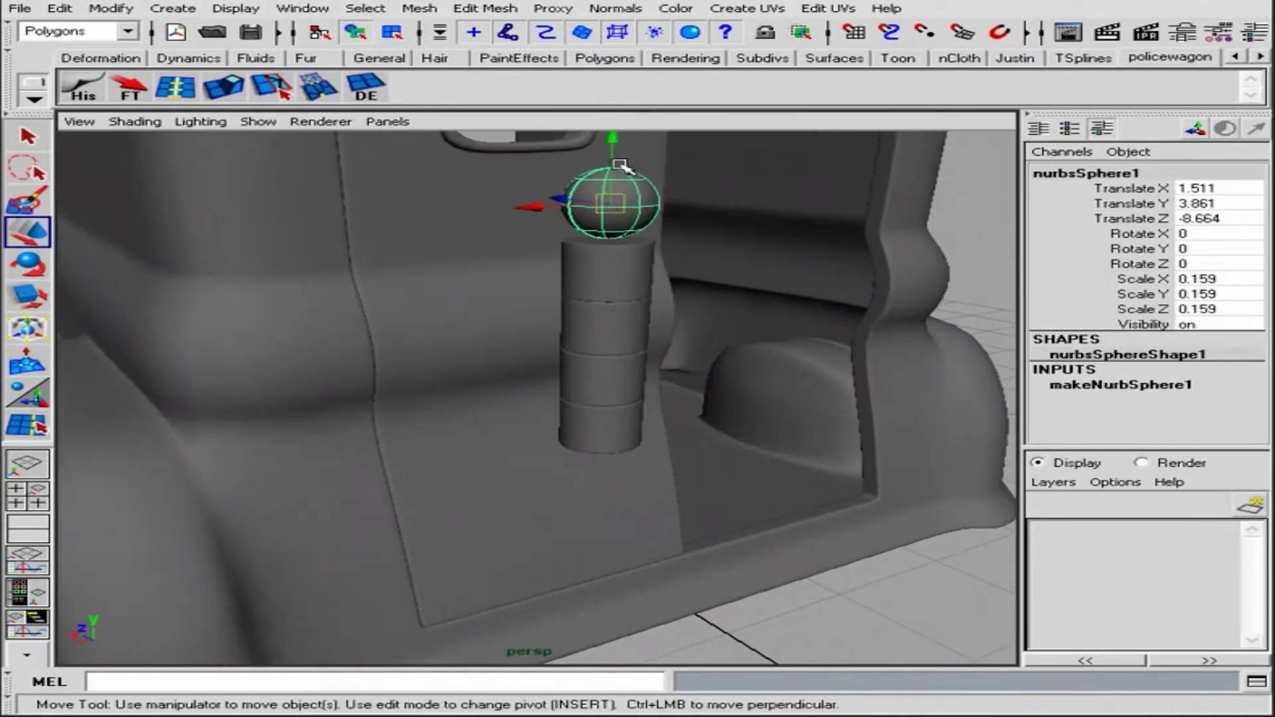
drag(613, 183, 621, 156)
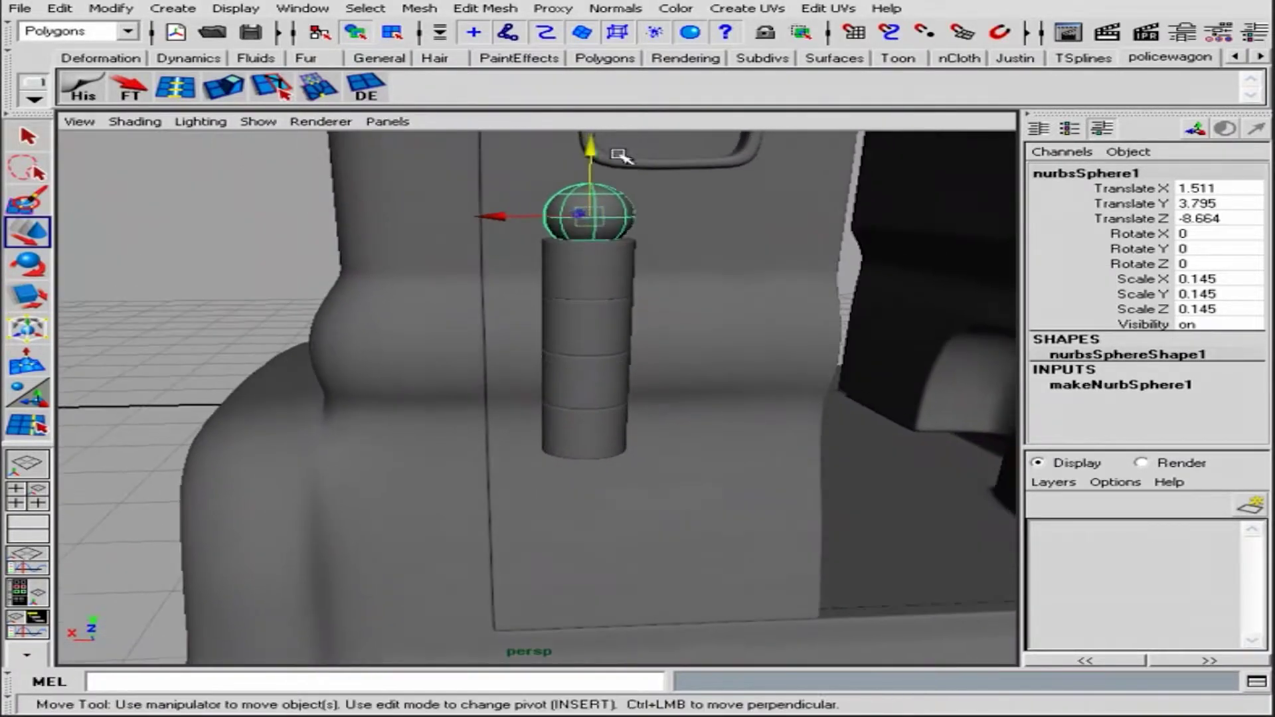
Move the duplicate sphere to the post's bottom and group post and spheres as group2
mouse_move(585, 359)
mouse_down()
mouse_move(590, 407)
mouse_move(806, 328)
mouse_up()
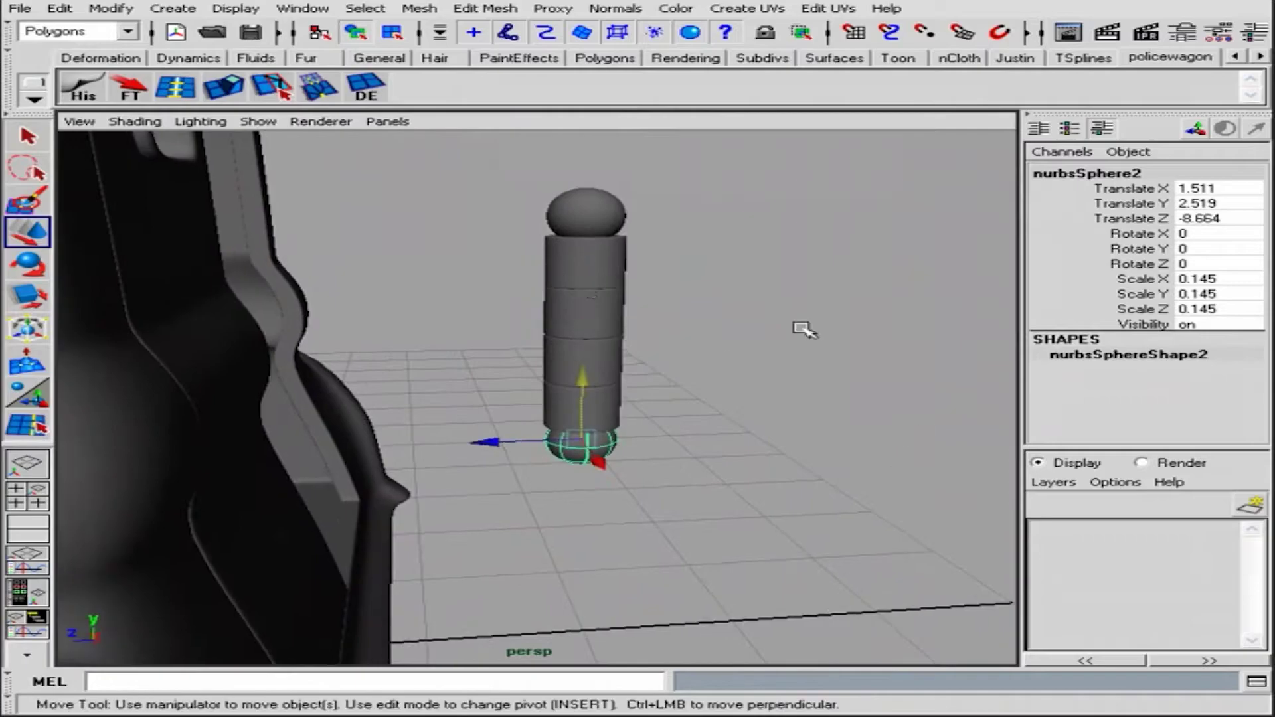
alt+right_drag(516, 162, 724, 477)
key(w)
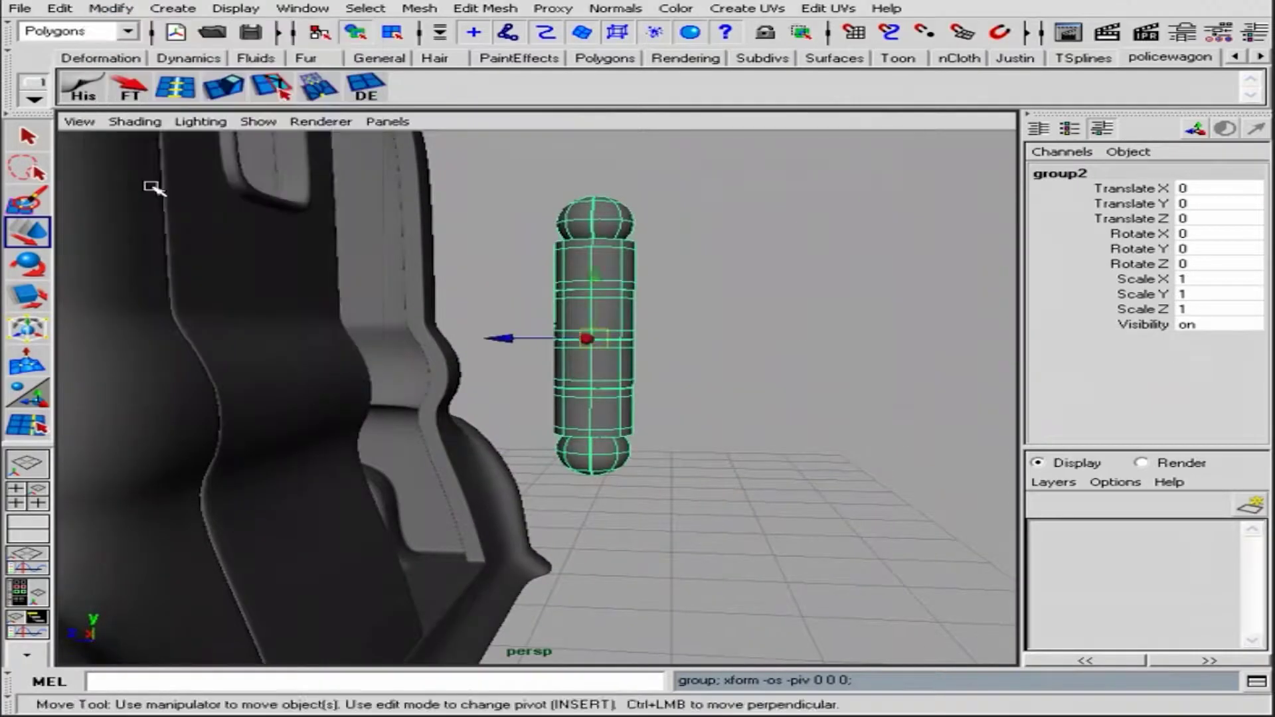
Shrink group2 to 0.437 scale and move it onto the rear door seam
mouse_move(498, 336)
mouse_down()
mouse_move(214, 332)
mouse_move(250, 392)
mouse_up()
key(r)
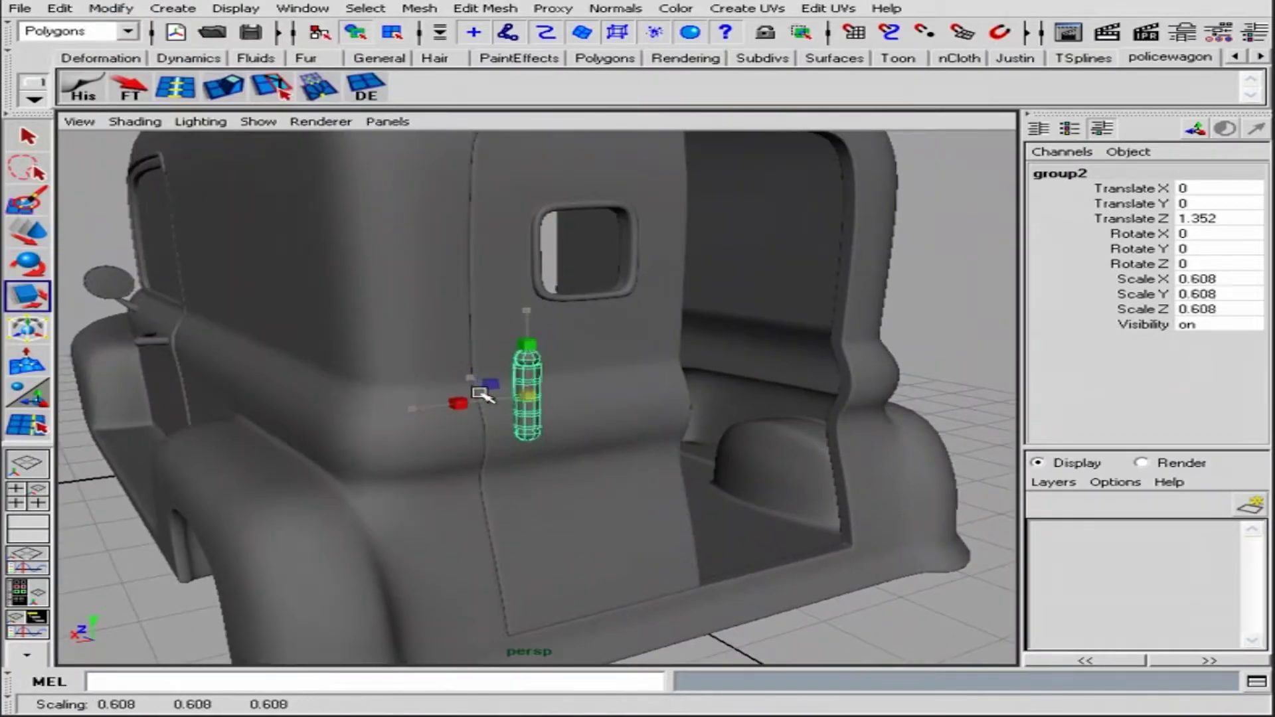
drag(463, 355, 370, 361)
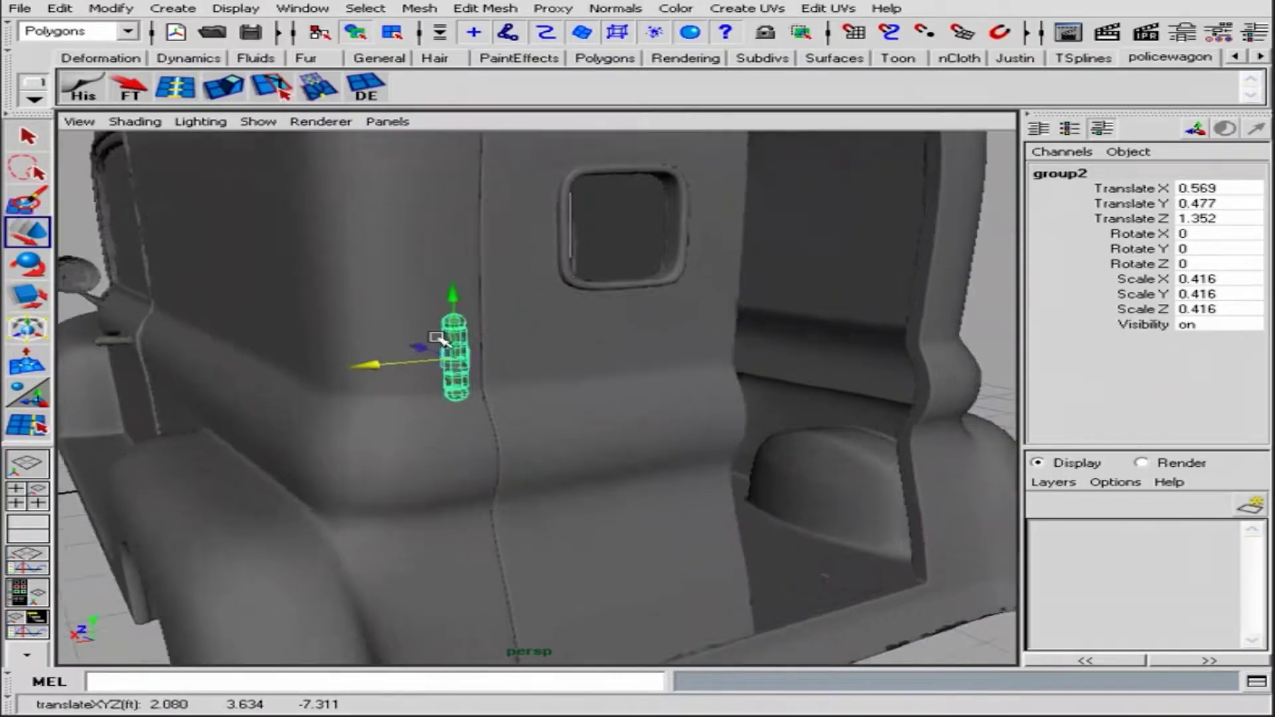
alt+right_drag(370, 362, 483, 364)
drag(484, 365, 341, 367)
Push the hinge pin flush against the rear door and inspect it from around the rear
alt+right_drag(447, 393, 548, 467)
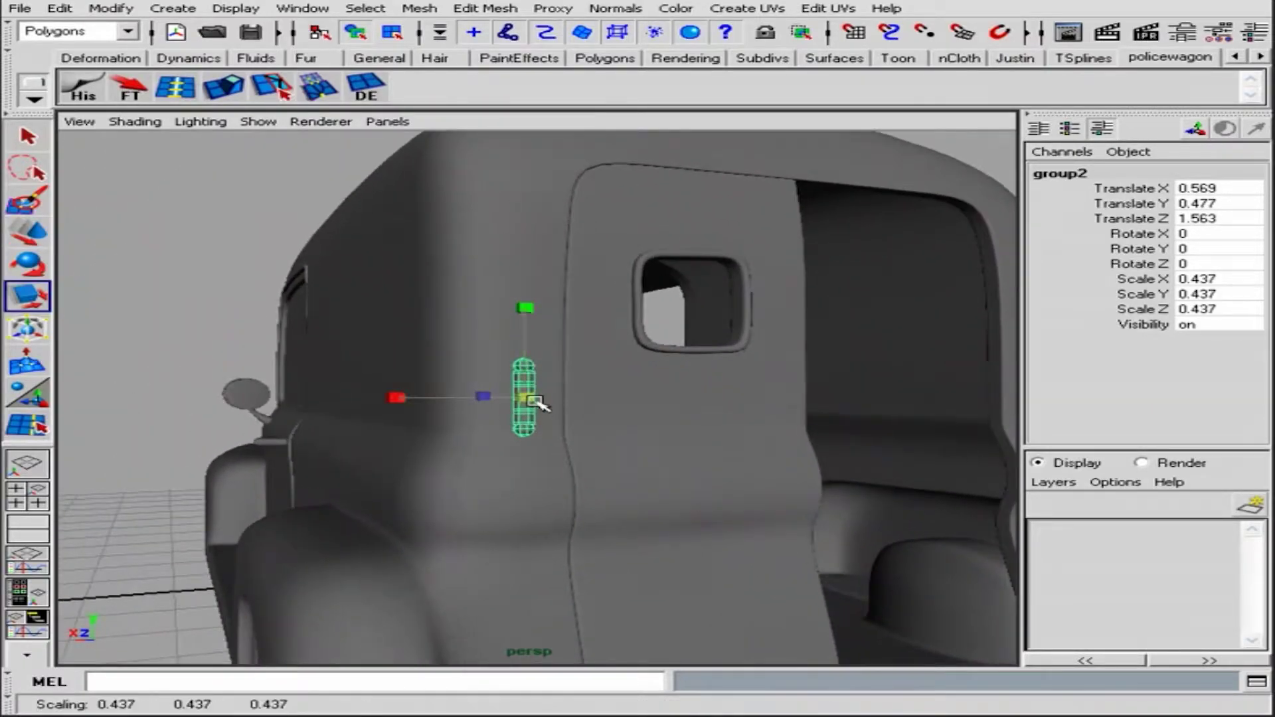
alt+drag(535, 402, 811, 450)
key(w)
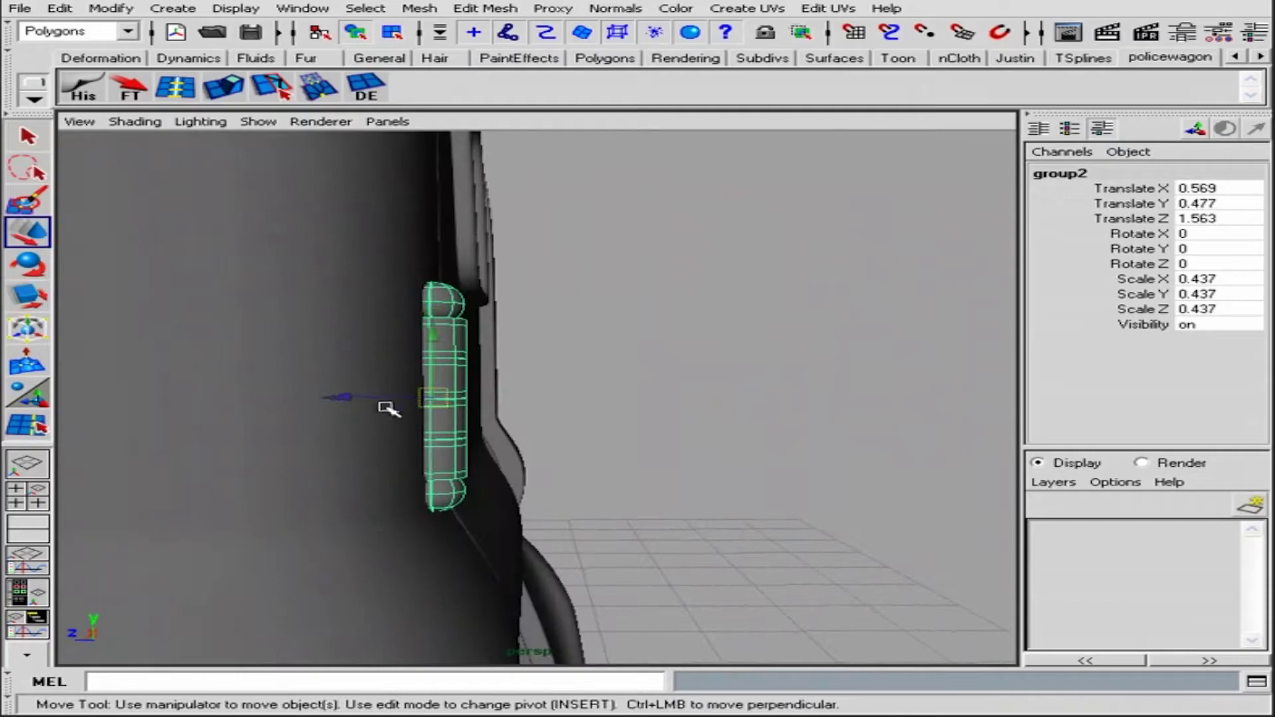
drag(415, 391, 419, 392)
mouse_move(418, 392)
alt+mouse_down()
mouse_move(489, 401)
mouse_move(206, 399)
mouse_move(399, 404)
mouse_move(452, 392)
alt+mouse_up()
alt+right_drag(457, 395, 876, 356)
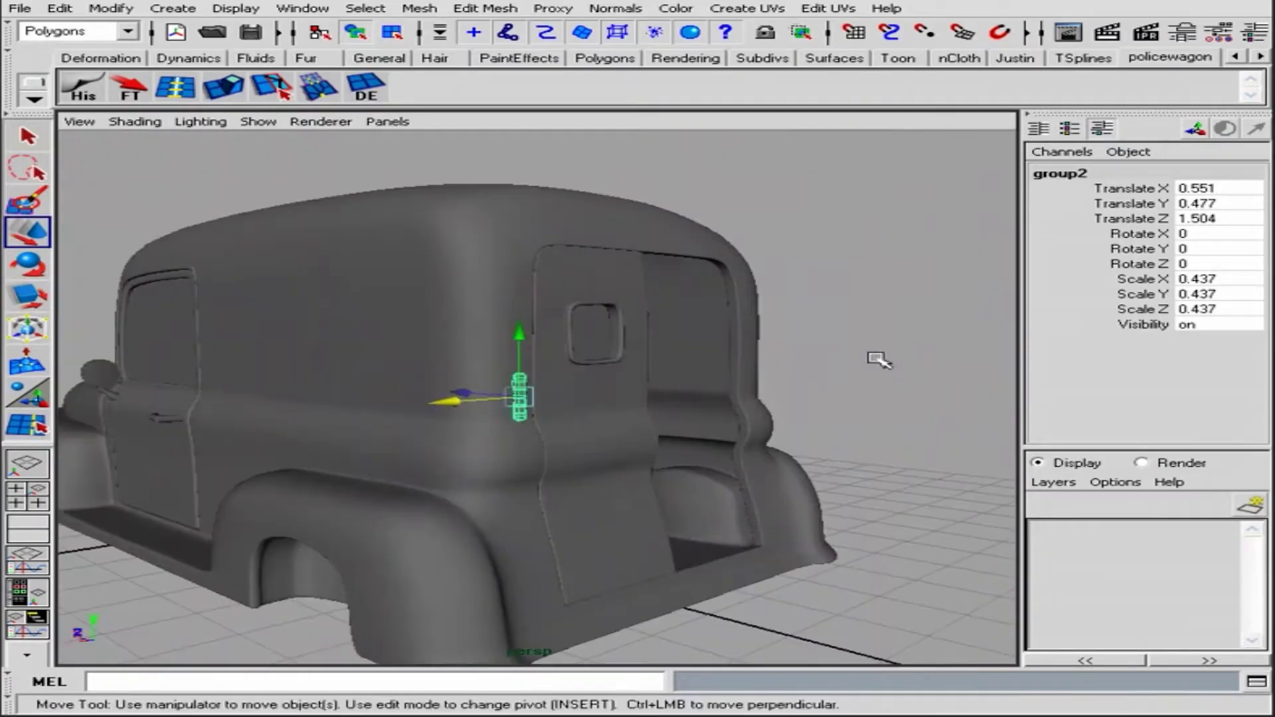
click(877, 356)
alt+drag(877, 356, 729, 419)
mouse_move(728, 418)
alt+right_down()
mouse_move(566, 369)
mouse_move(296, 148)
alt+right_up()
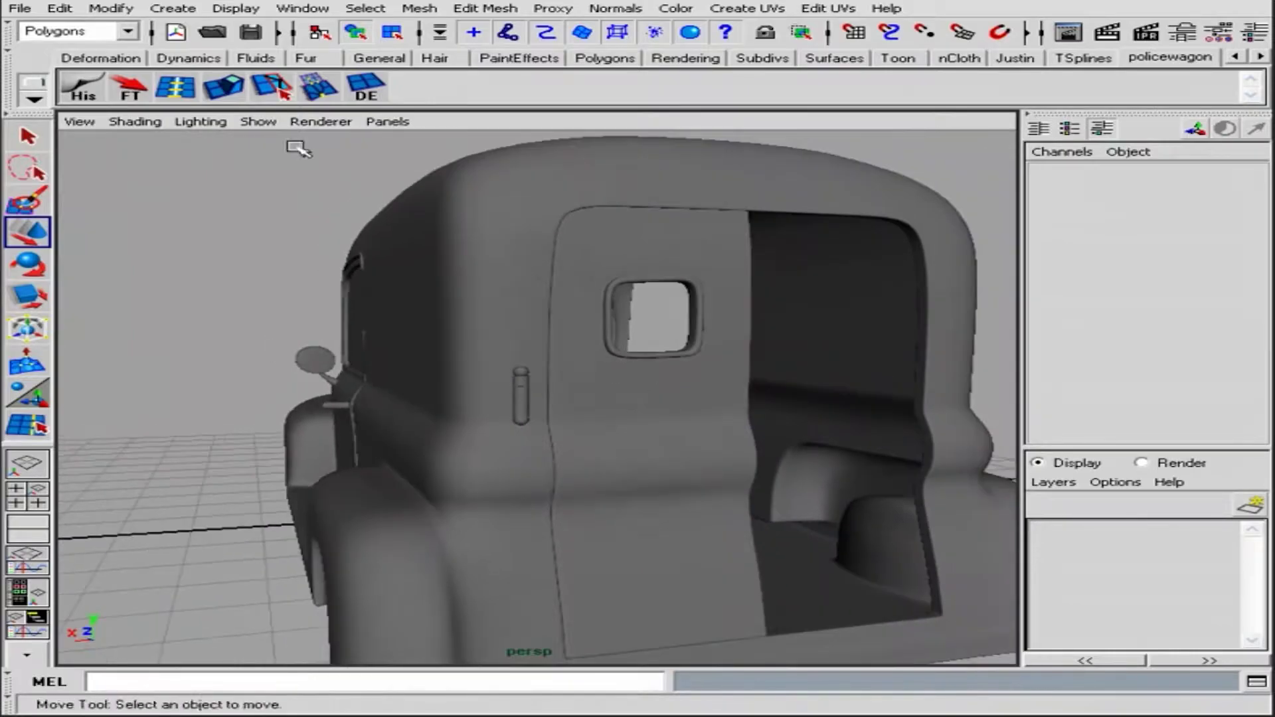
Create a polygon cube beside the hinge pin and flatten it into a thin plate
click(173, 8)
click(505, 73)
alt+right_drag(504, 73, 561, 300)
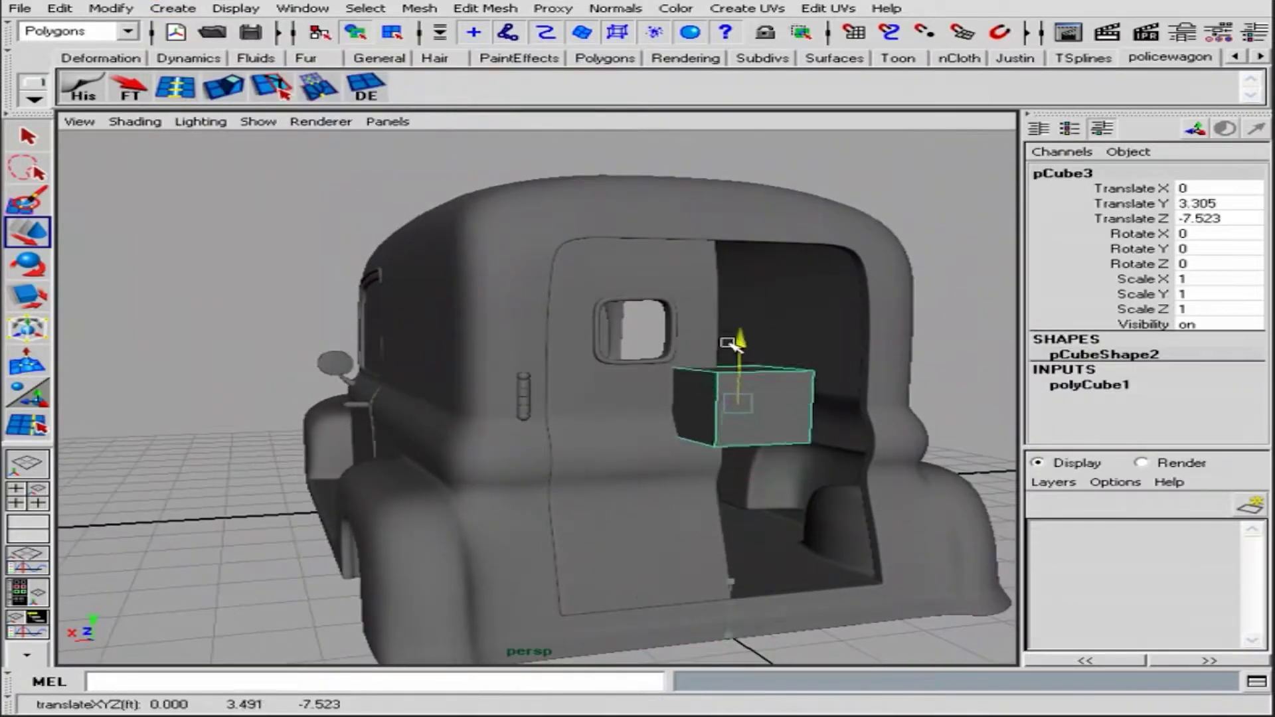
drag(508, 407, 511, 408)
alt+right_drag(511, 407, 521, 379)
key(r)
mouse_move(521, 379)
mouse_down()
mouse_move(504, 361)
mouse_move(512, 401)
mouse_move(543, 342)
mouse_move(544, 372)
mouse_up()
Fit the plate flat against the door at 0.723 × 0.33 × 0.085, next to the pin
key(w)
mouse_move(543, 372)
alt+mouse_down()
mouse_move(592, 416)
mouse_move(505, 385)
alt+mouse_up()
mouse_move(505, 385)
alt+mouse_down()
mouse_move(441, 330)
mouse_move(505, 329)
mouse_move(529, 313)
mouse_move(561, 325)
alt+mouse_up()
alt+right_drag(561, 325, 536, 336)
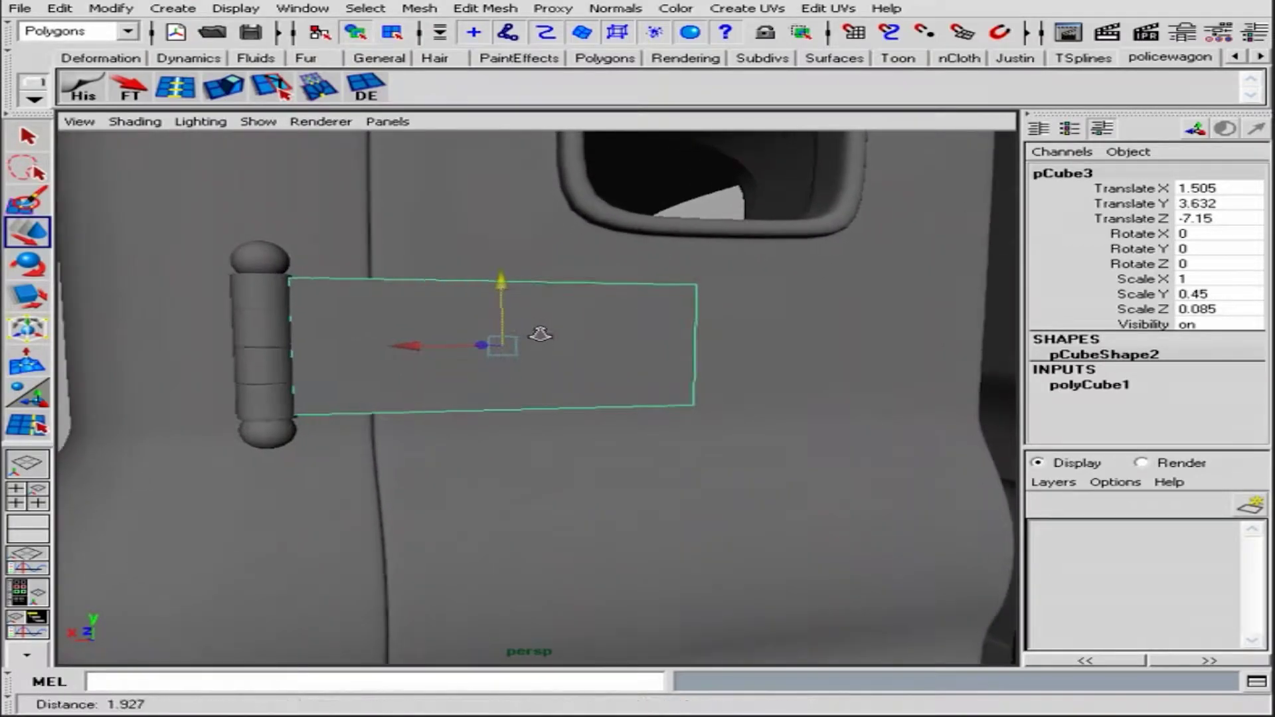
key(r)
drag(504, 263, 505, 259)
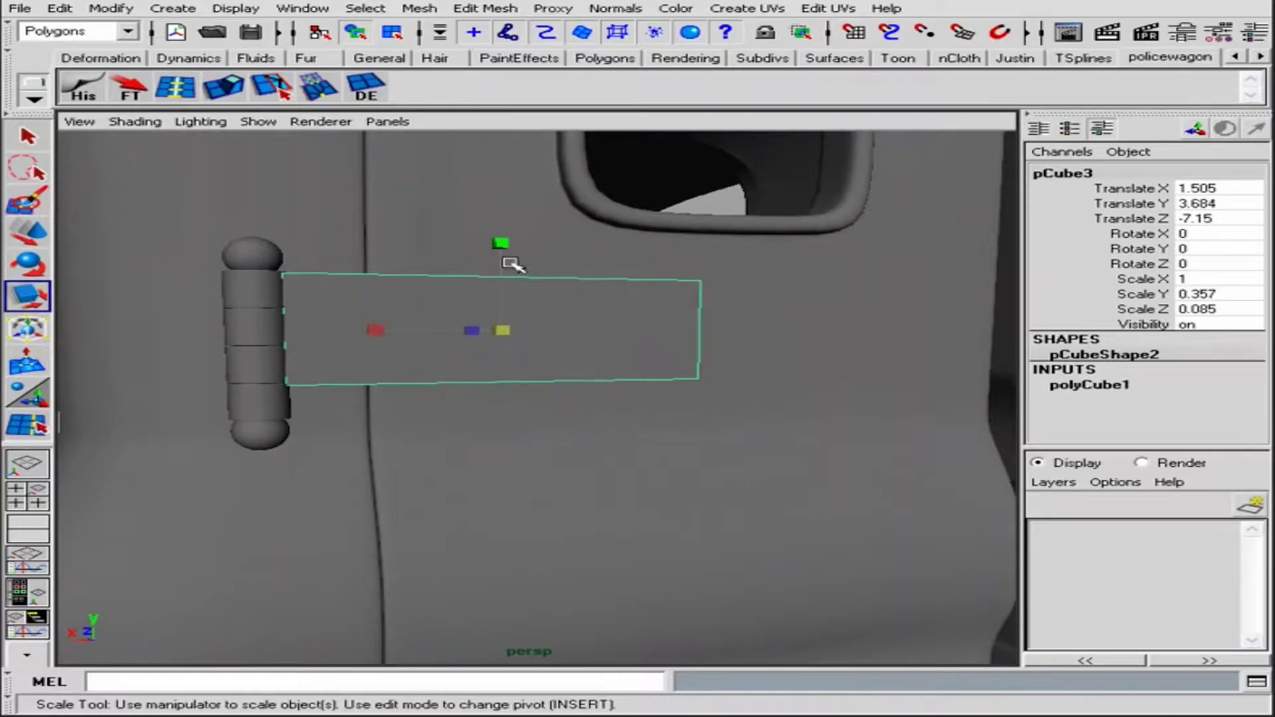
key(r)
alt+drag(517, 277, 415, 327)
mouse_move(416, 327)
alt+mouse_down()
mouse_move(586, 370)
mouse_move(581, 501)
mouse_move(501, 287)
alt+mouse_up()
alt+right_drag(501, 287, 655, 440)
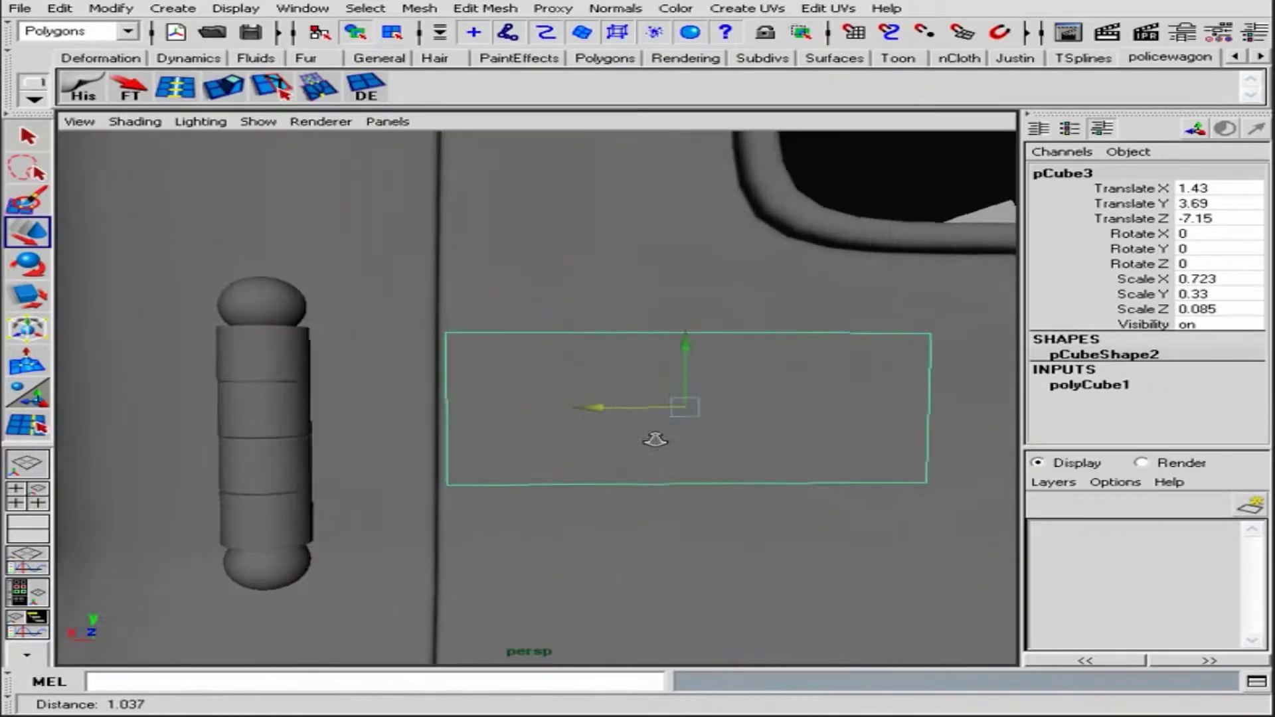
alt+drag(655, 440, 769, 436)
Set polyCube1 Subdivisions Height to 3
click(1090, 385)
scroll(1253, 361, down, 2)
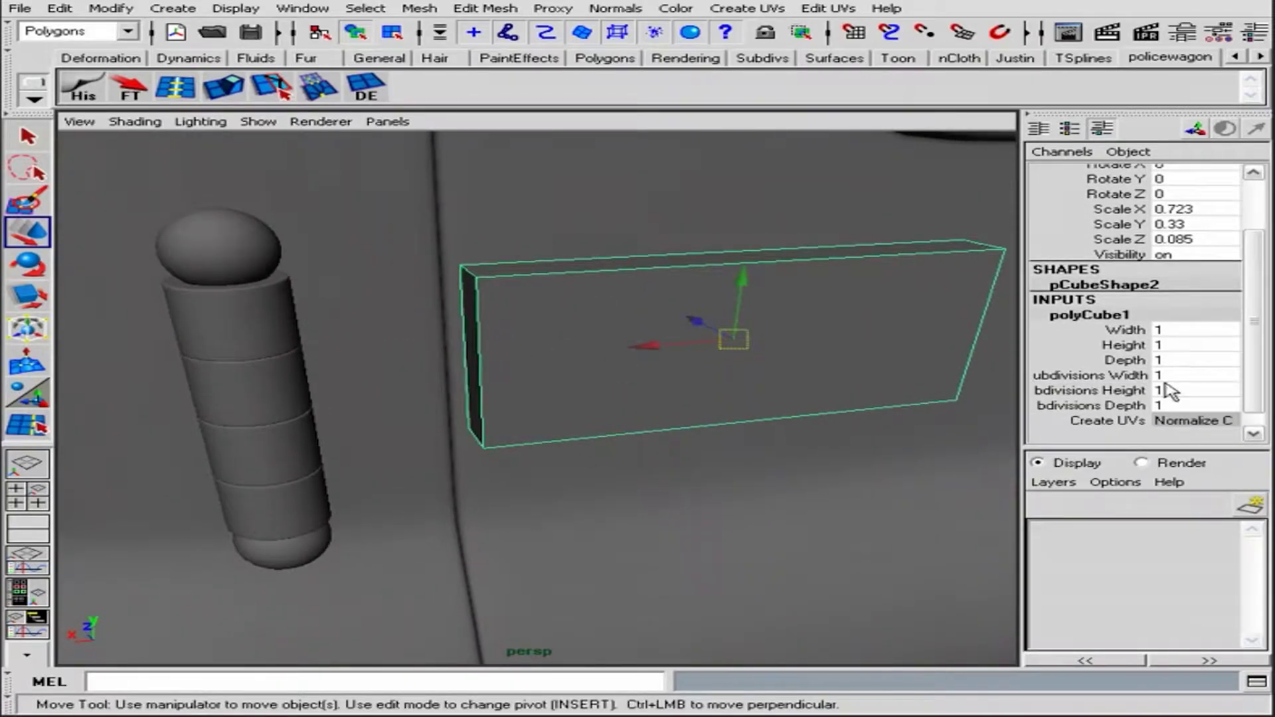
mouse_move(935, 430)
alt+mouse_down()
mouse_move(897, 364)
mouse_move(700, 347)
alt+mouse_up()
mouse_move(700, 348)
alt+right_down()
mouse_move(604, 321)
mouse_move(651, 330)
alt+right_up()
alt+drag(654, 333, 569, 337)
mouse_move(569, 336)
alt+right_down()
mouse_move(532, 373)
mouse_move(293, 342)
alt+right_up()
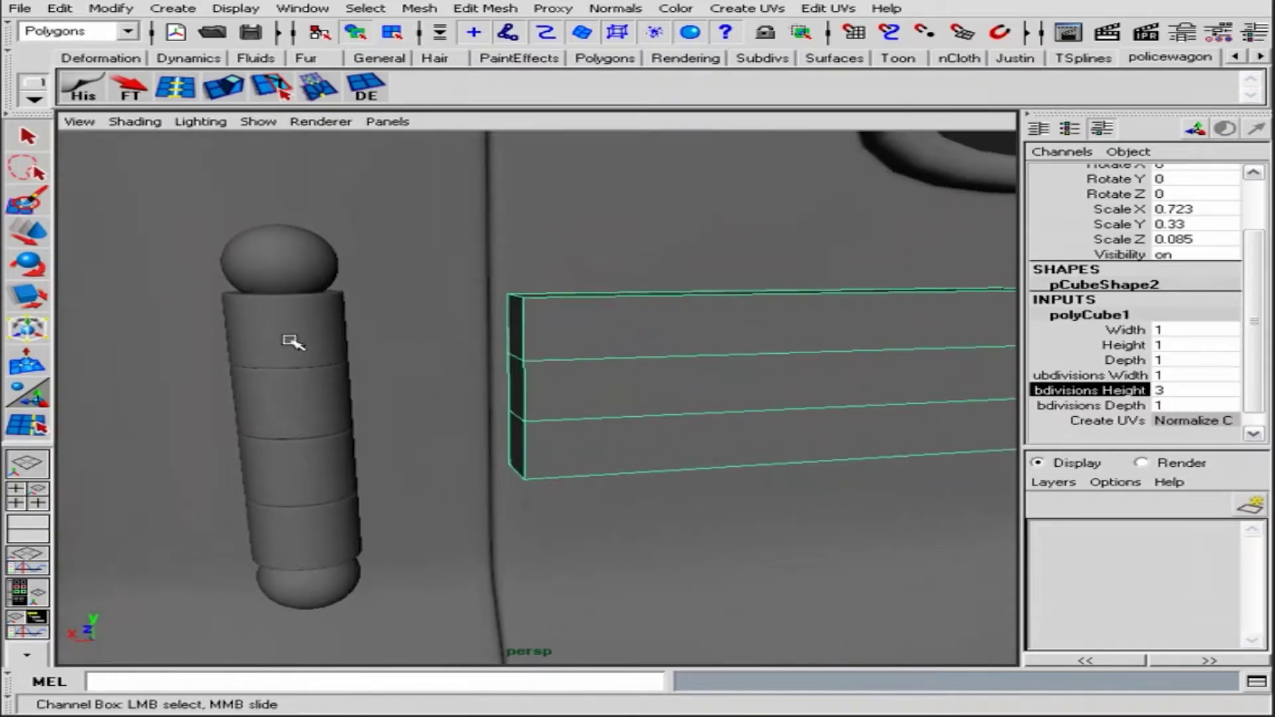
Select the faces on the plate's hinge end in face mode
key(w)
click(302, 328)
right_drag(567, 407, 517, 326)
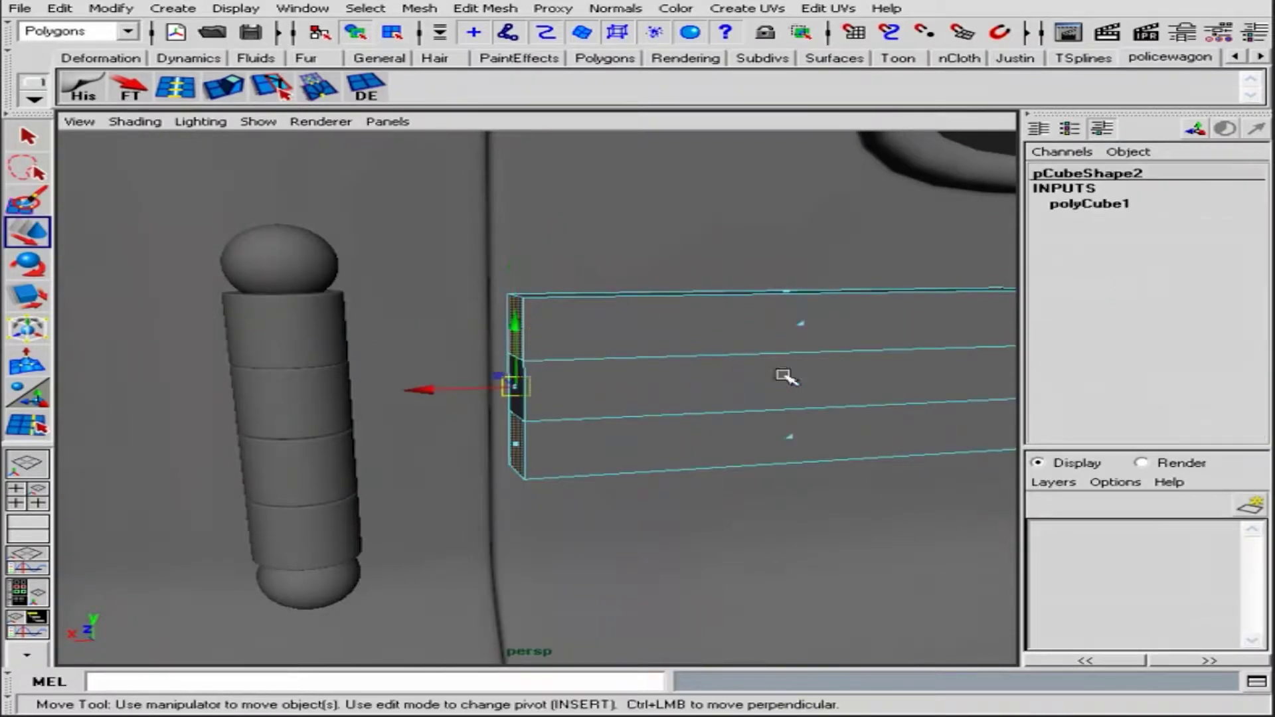
Extrude the plate's end faces and shift the extruded section toward the pin
key(ctrl+e)
alt+middle_drag(447, 379, 487, 379)
alt+drag(580, 385, 532, 316)
mouse_move(532, 315)
alt+right_down()
mouse_move(717, 415)
mouse_move(319, 372)
alt+right_up()
key(w)
alt+drag(335, 415, 326, 424)
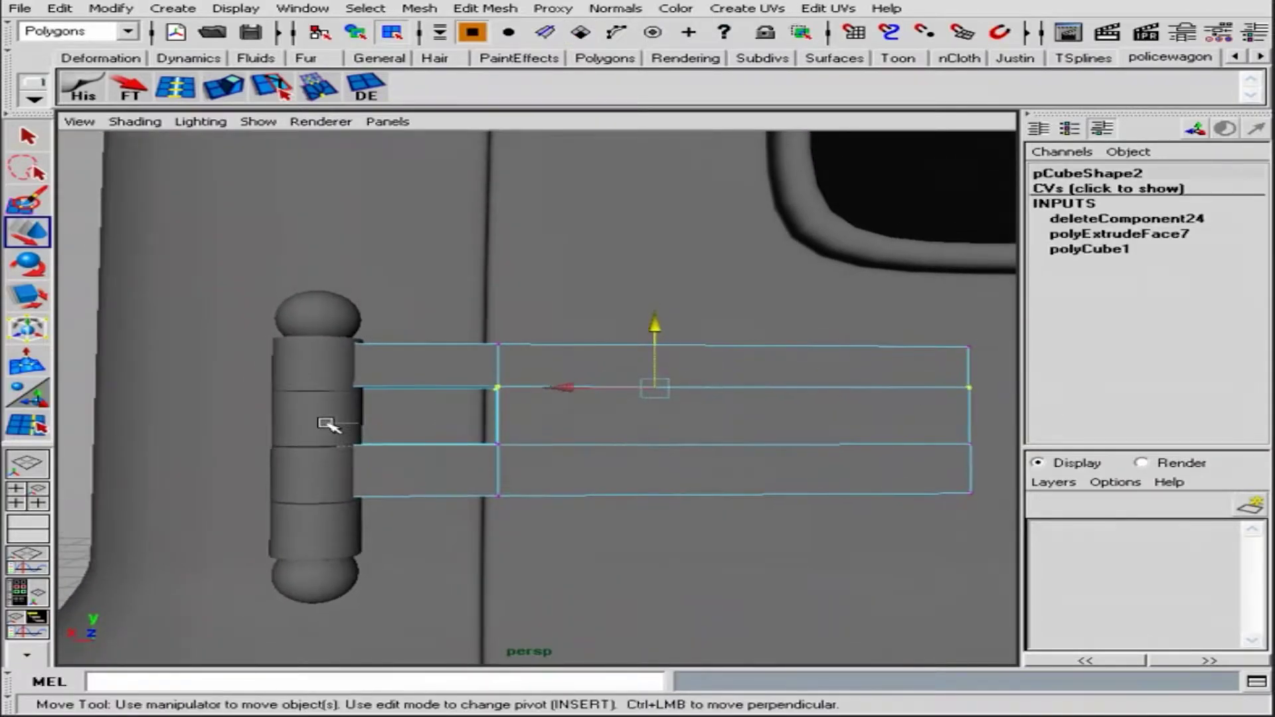
mouse_move(657, 389)
alt+mouse_down()
mouse_move(769, 370)
mouse_move(720, 413)
mouse_move(684, 359)
alt+mouse_up()
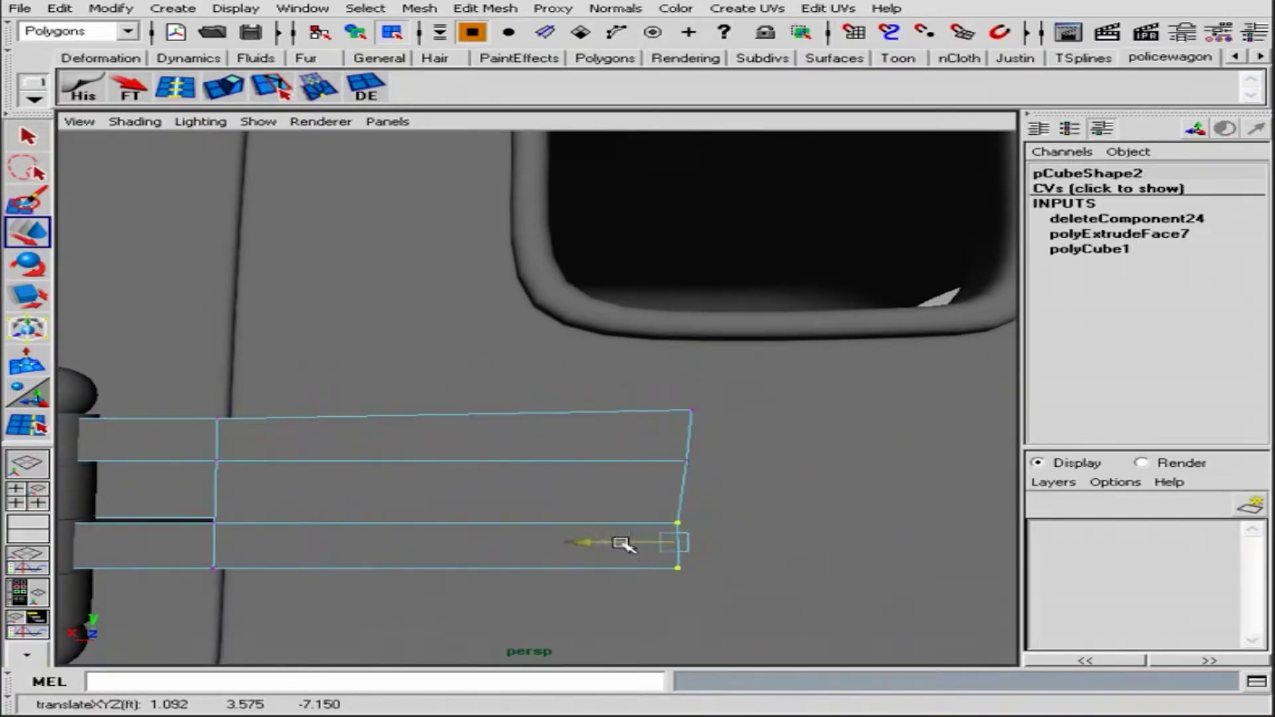
mouse_move(668, 507)
alt+mouse_down()
mouse_move(510, 394)
mouse_move(527, 379)
alt+mouse_up()
Add an edge loop across the plate and select a vertex near the hinge pin
click(492, 372)
alt+right_drag(526, 379, 706, 407)
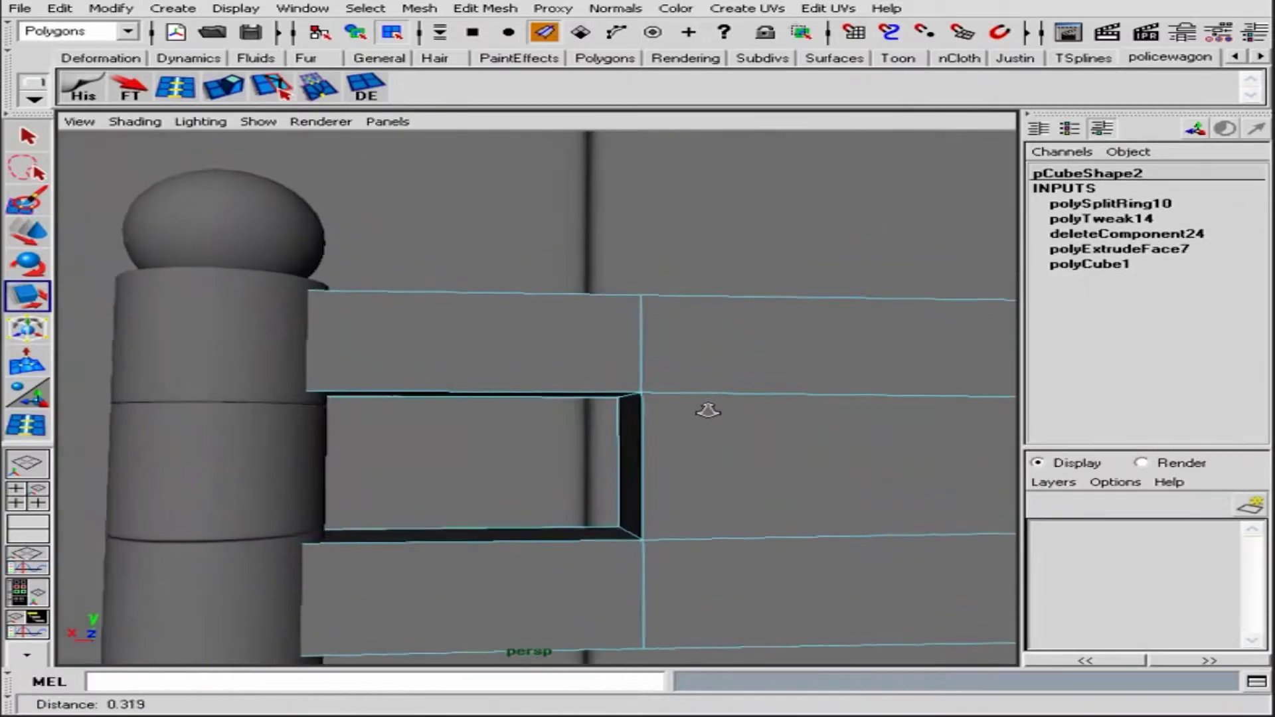
key(y)
alt+drag(472, 342, 491, 328)
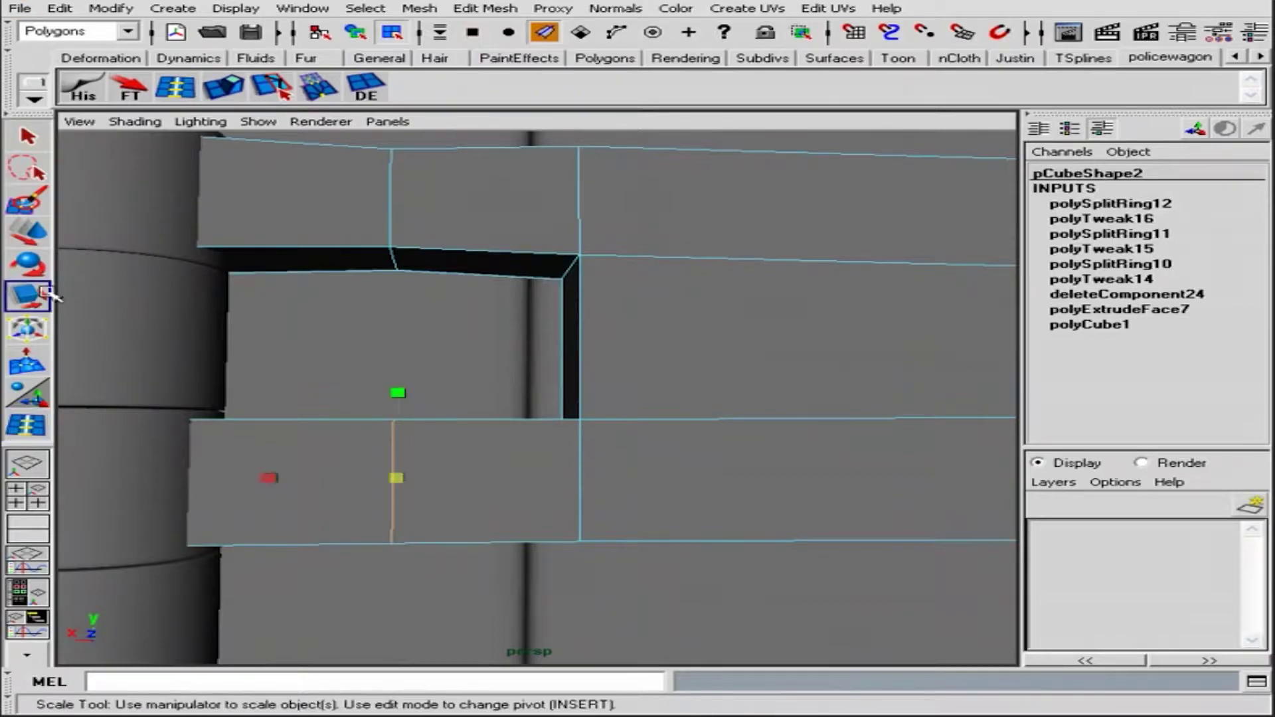
alt+drag(397, 481, 560, 427)
mouse_move(560, 427)
alt+right_down()
mouse_move(538, 396)
mouse_move(649, 333)
alt+right_up()
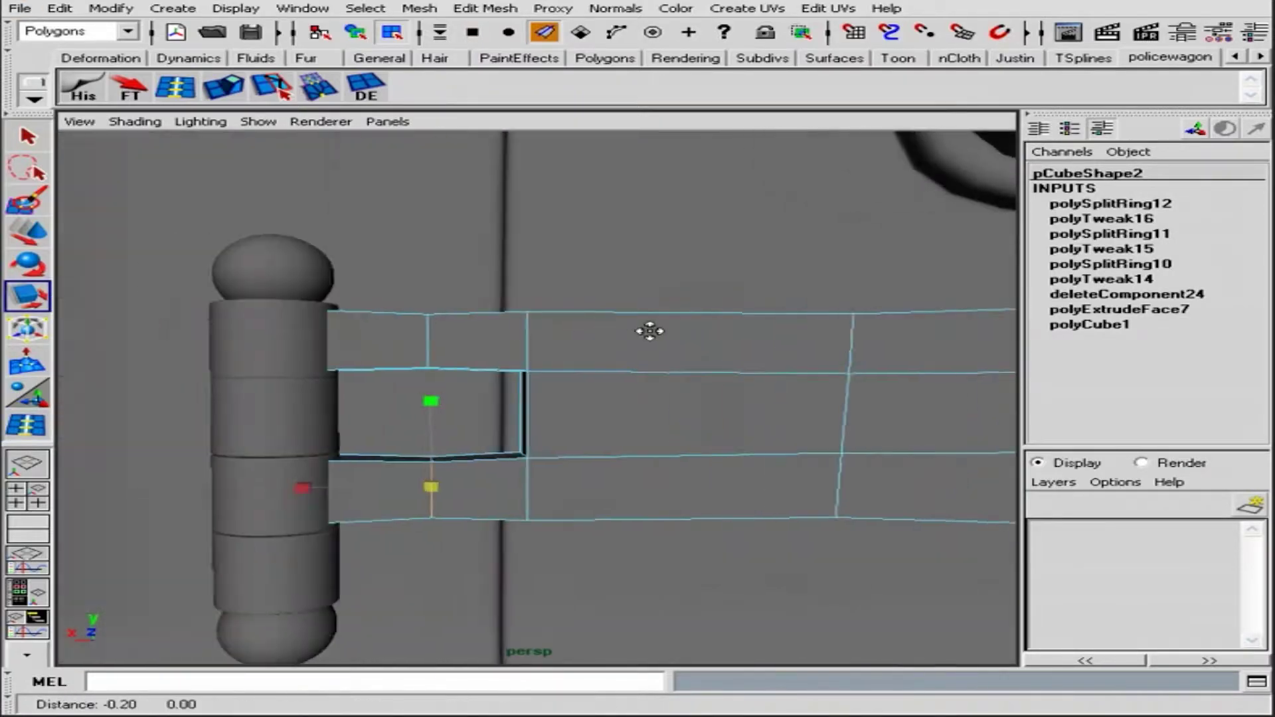
mouse_move(649, 333)
alt+mouse_down()
mouse_move(668, 328)
mouse_move(584, 370)
alt+mouse_up()
right_drag(584, 370, 512, 370)
click(508, 372)
key(w)
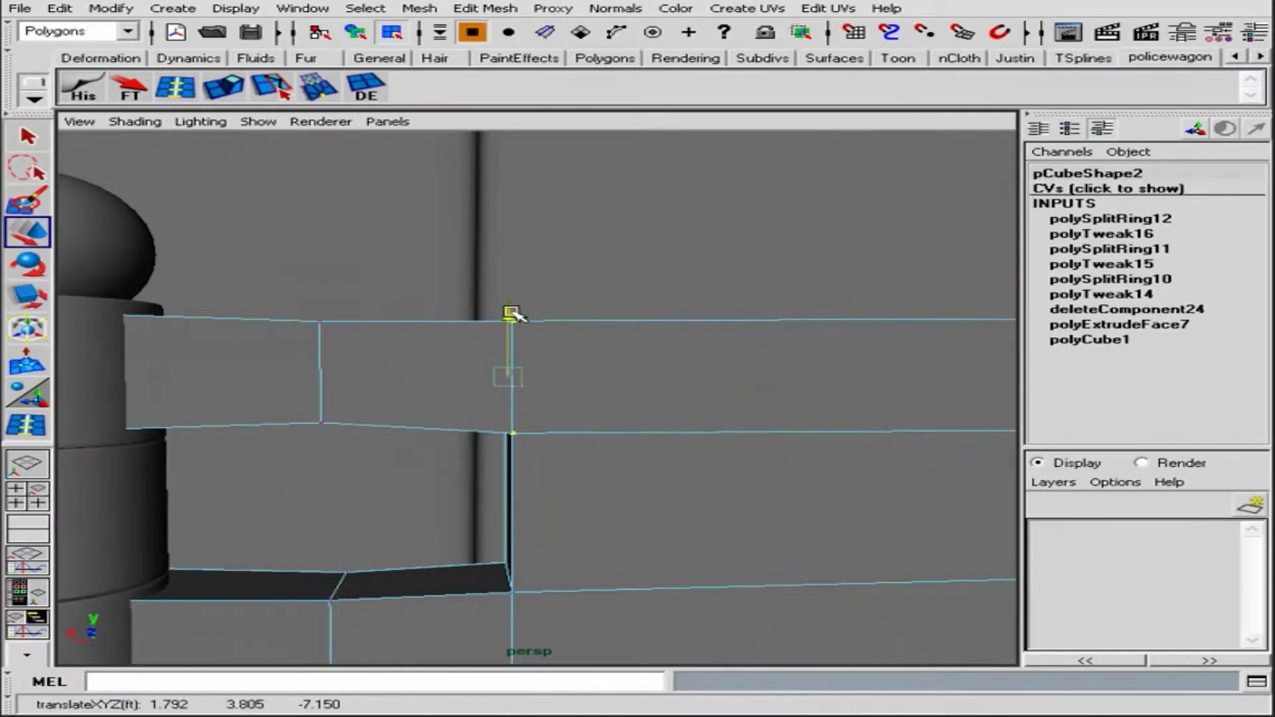
alt+drag(515, 315, 440, 523)
Insert a series of edge loops along the plate and around the wrap with Insert Edge Loop
key(y)
mouse_move(469, 353)
alt+mouse_down()
mouse_move(413, 251)
mouse_move(470, 385)
mouse_move(626, 378)
mouse_move(578, 262)
mouse_move(578, 398)
mouse_move(639, 353)
alt+mouse_up()
click(419, 228)
click(469, 392)
click(578, 262)
click(578, 398)
click(608, 257)
mouse_move(608, 257)
alt+mouse_down()
mouse_move(643, 359)
mouse_move(570, 601)
mouse_move(669, 401)
alt+mouse_up()
click(569, 600)
mouse_move(762, 340)
alt+mouse_down()
mouse_move(675, 464)
mouse_move(859, 461)
alt+mouse_up()
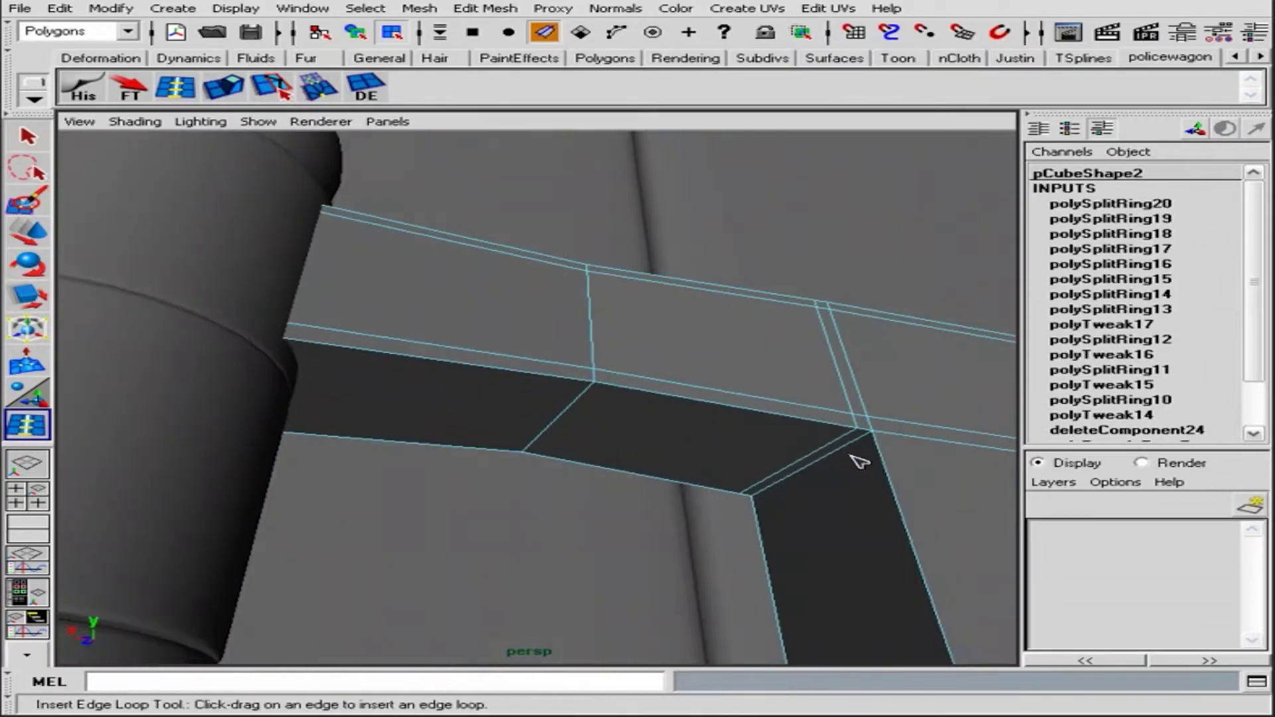
click(801, 497)
mouse_move(809, 495)
alt+mouse_down()
mouse_move(527, 441)
mouse_move(396, 436)
alt+mouse_up()
click(854, 406)
scroll(854, 406, down, 2)
click(27, 136)
Add supporting edge loops near the wrap corner of the hinge plate, viewed unsmoothed
click(507, 447)
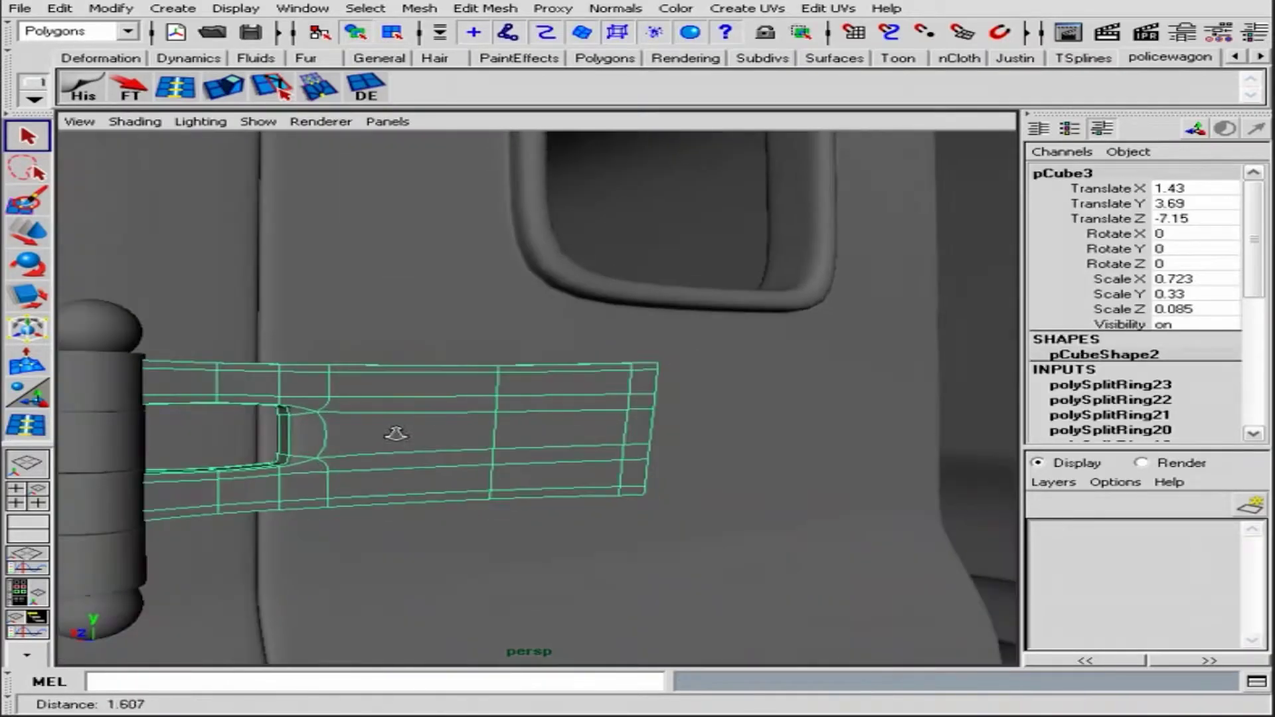
mouse_move(396, 436)
alt+right_down()
mouse_move(870, 479)
mouse_move(692, 370)
alt+right_up()
alt+drag(692, 370, 763, 421)
click(697, 385)
key(1)
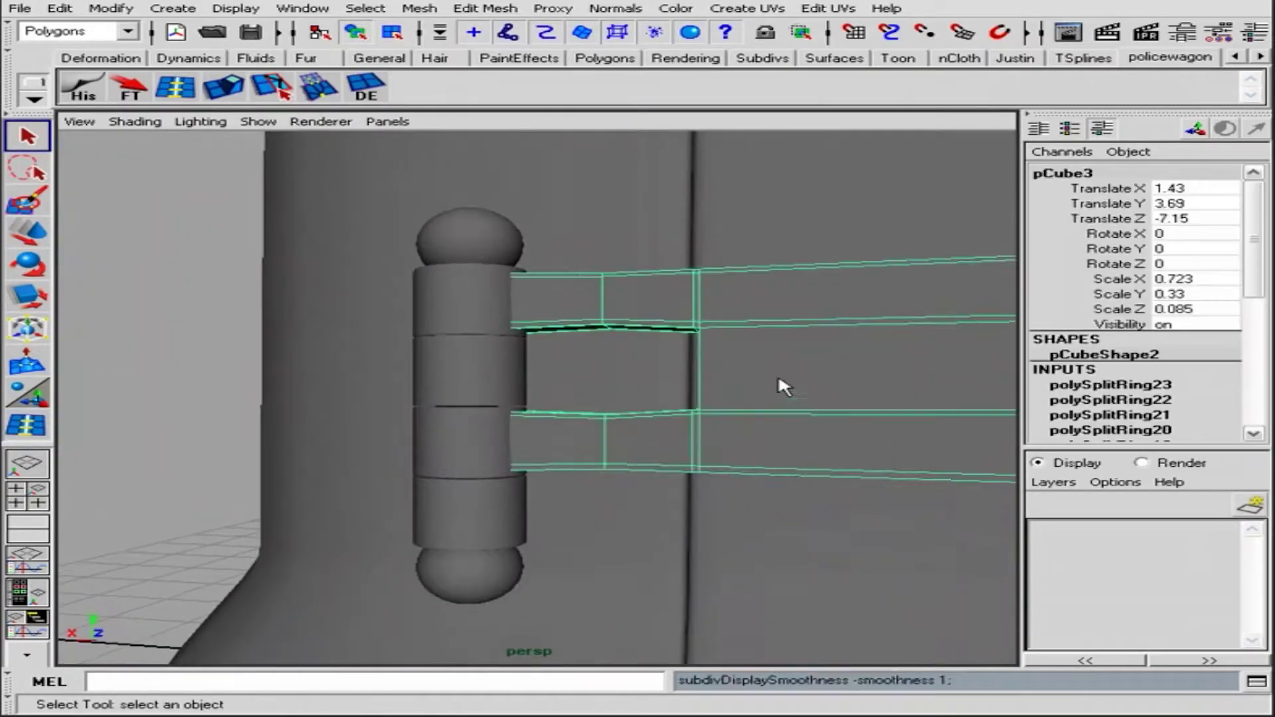
alt+drag(697, 385, 847, 395)
alt+right_drag(847, 395, 754, 384)
click(28, 425)
click(499, 305)
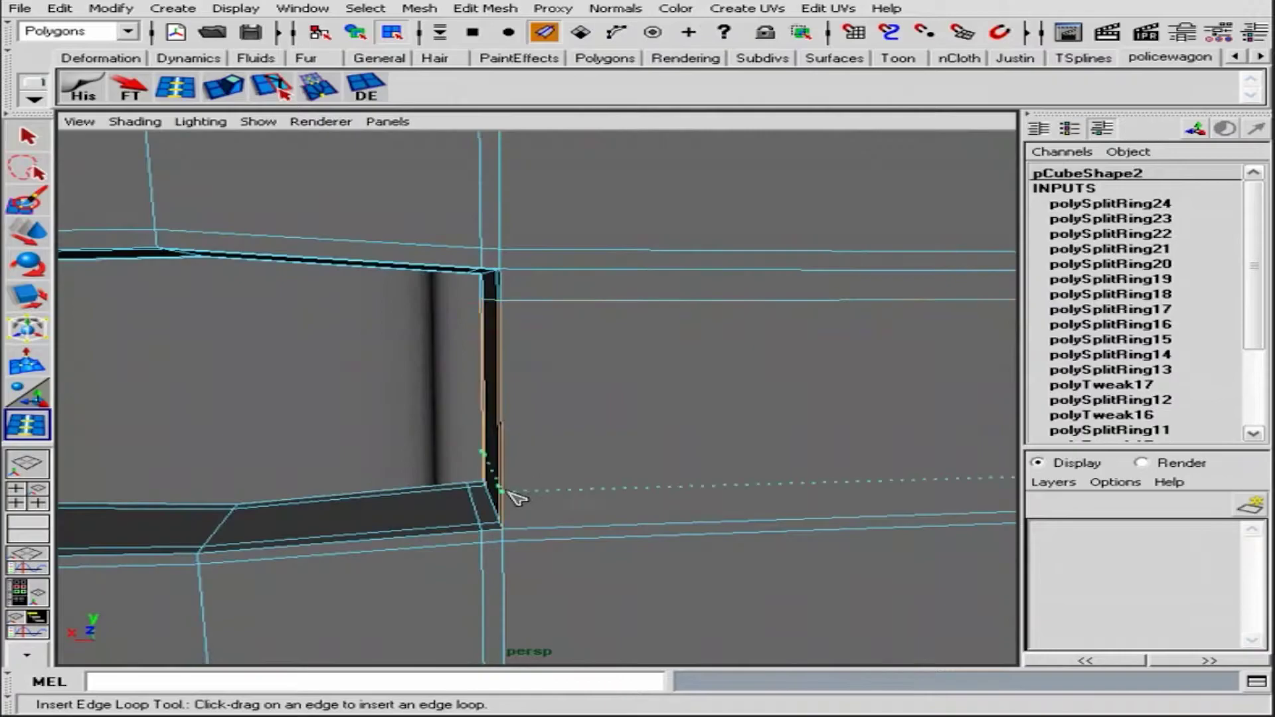
click(27, 137)
alt+right_drag(60, 142, 467, 293)
Add a Soft Modification handle to the hinge plate
key(1)
click(186, 365)
mouse_move(185, 364)
alt+mouse_down()
mouse_move(652, 347)
mouse_move(539, 332)
alt+mouse_up()
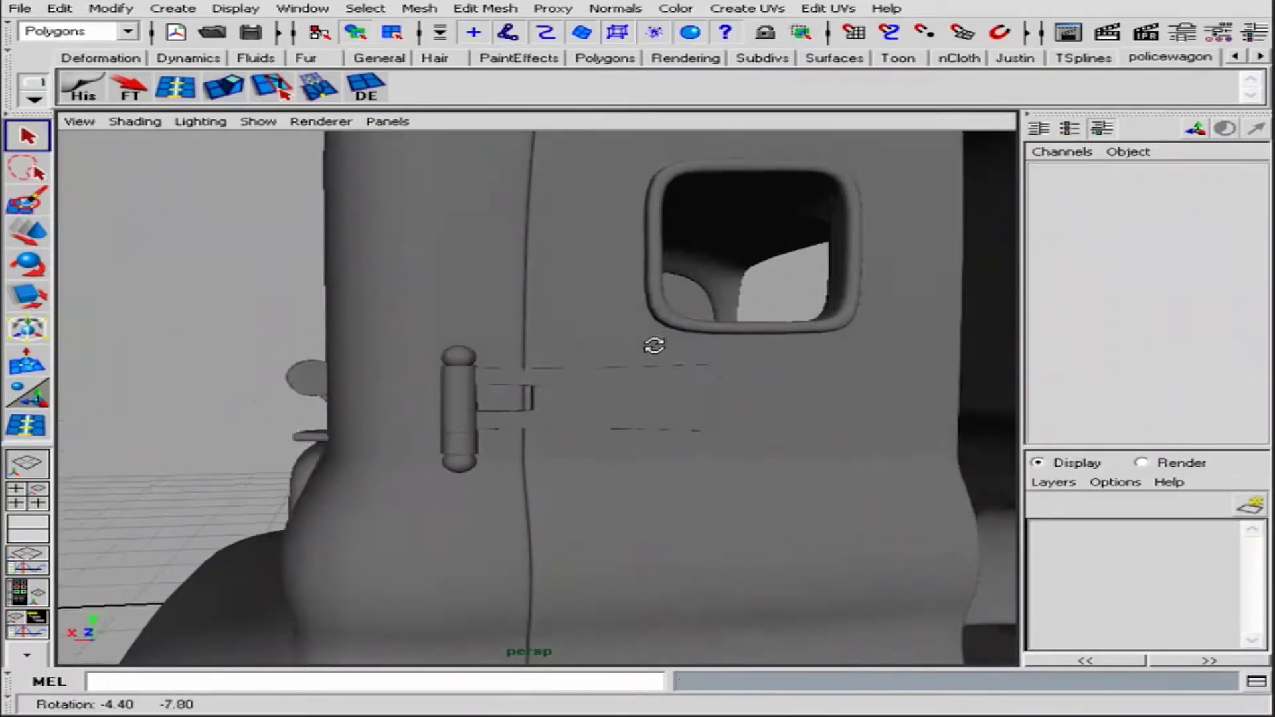
mouse_move(465, 332)
alt+right_down()
mouse_move(547, 356)
mouse_move(525, 412)
alt+right_up()
key(q)
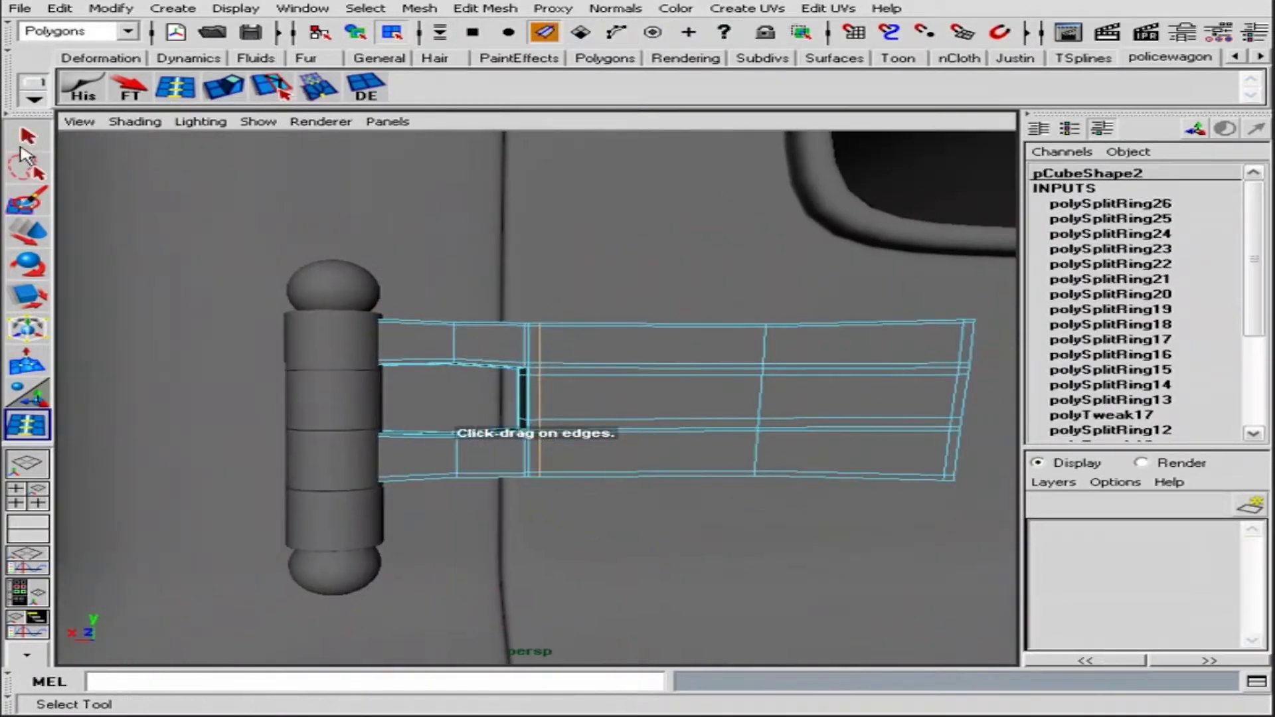
click(650, 322)
click(28, 364)
Select the hinge plate, delete its history and freeze its transforms
key(w)
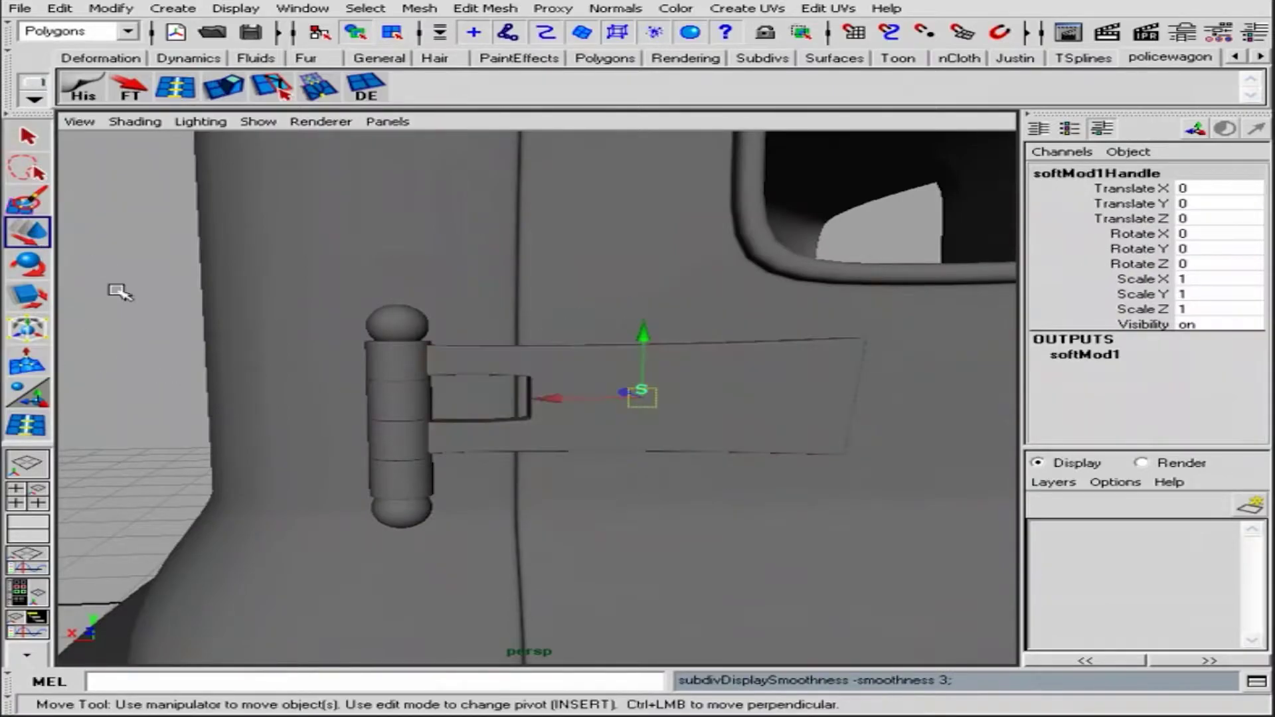
click(127, 263)
key(q)
click(675, 432)
key(f)
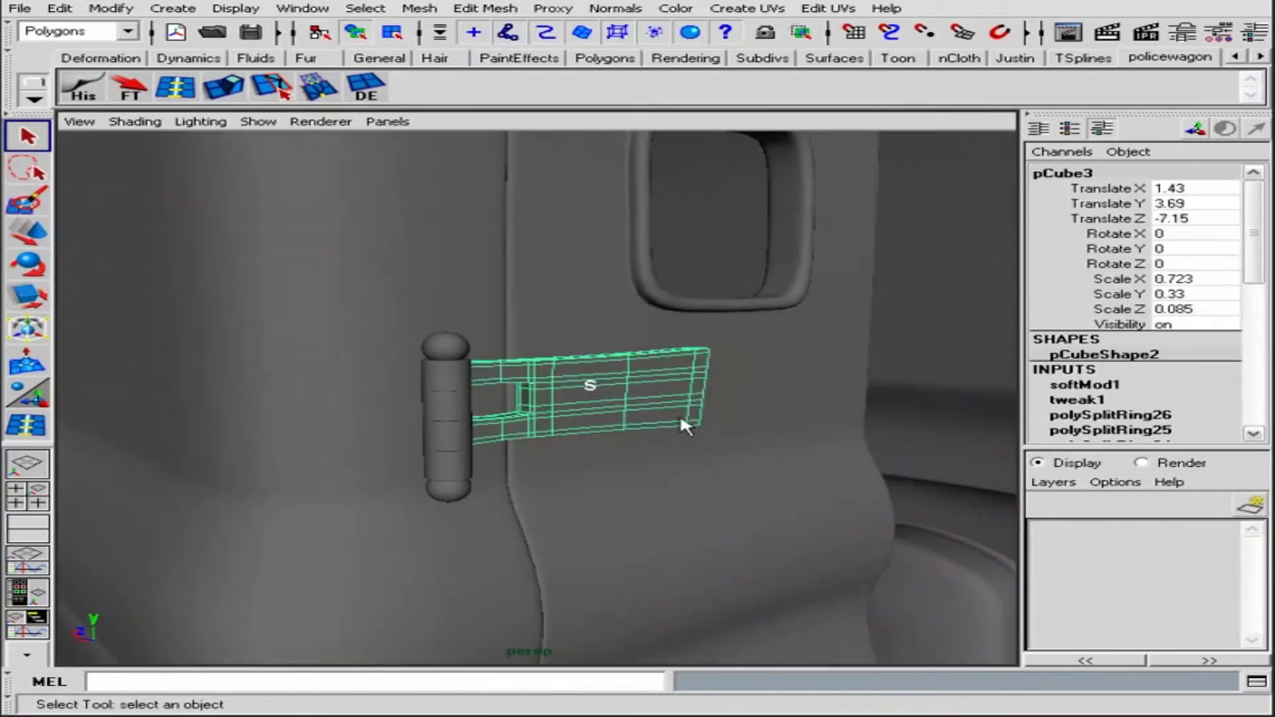
click(83, 87)
click(131, 87)
alt+drag(174, 284, 731, 399)
Select the hinge barrel segments and top cap while orbiting around the hinge
click(456, 341)
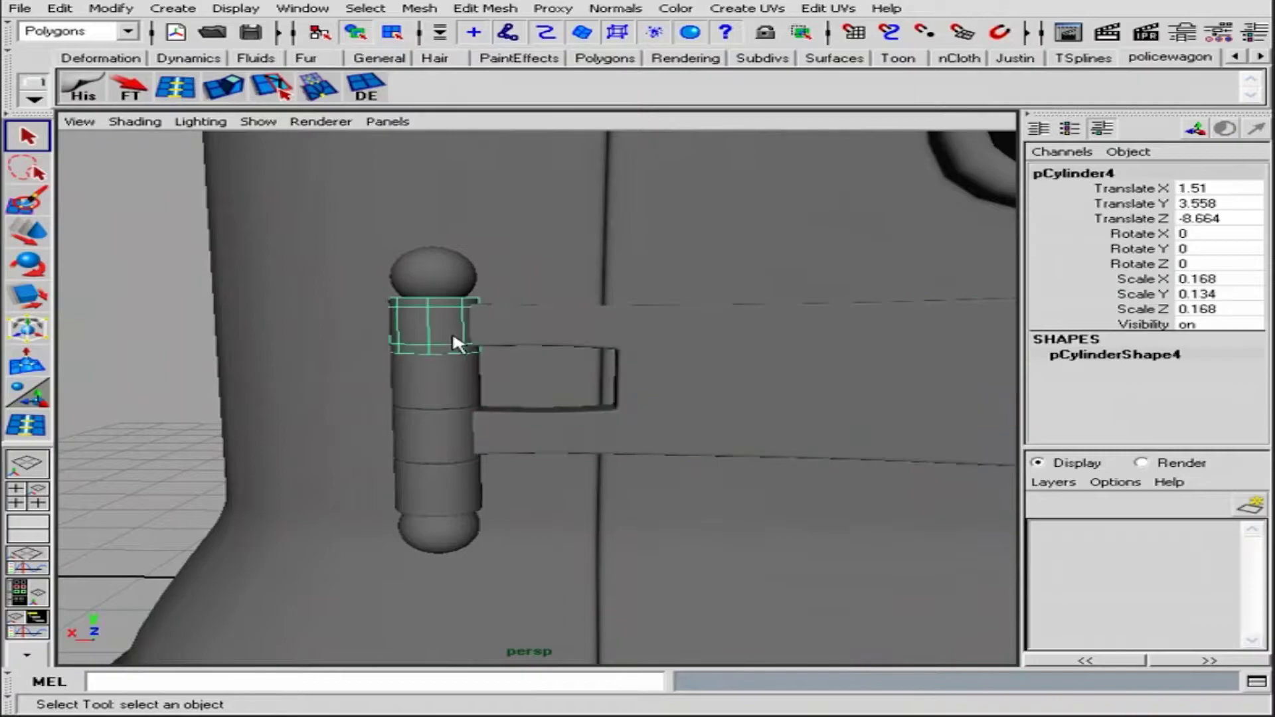
alt+right_drag(456, 341, 540, 291)
shift+click(541, 290)
mouse_move(541, 290)
alt+mouse_down()
mouse_move(650, 461)
mouse_move(641, 399)
mouse_move(608, 394)
alt+mouse_up()
click(511, 306)
shift+click(513, 384)
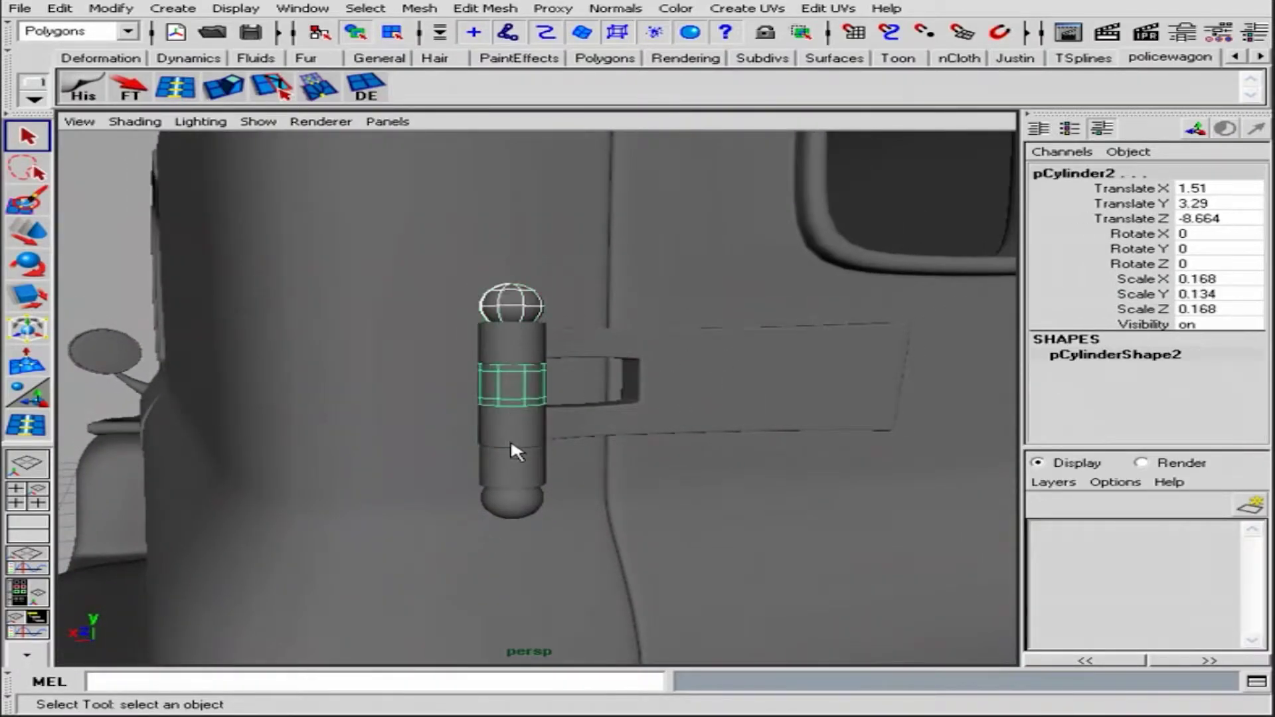
mouse_move(758, 424)
alt+mouse_down()
mouse_move(692, 430)
mouse_move(555, 384)
alt+mouse_up()
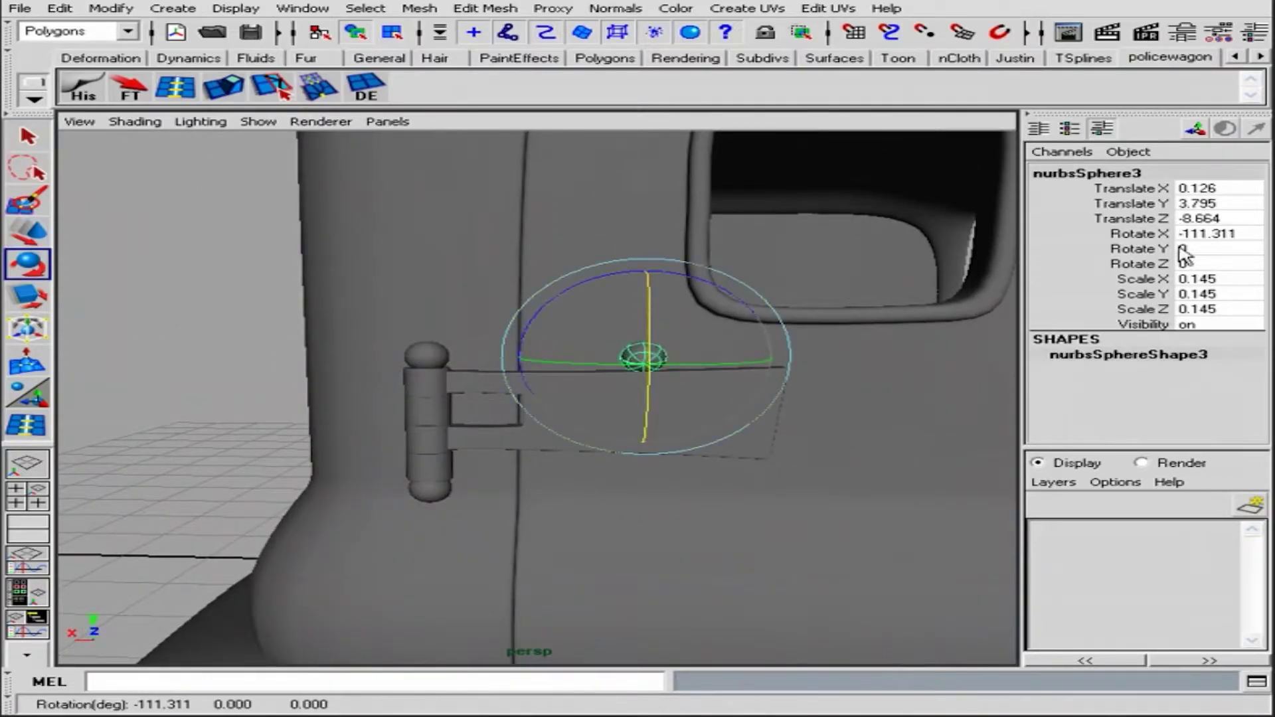
text(90)
Rotate the NURBS sphere 90 degrees in X, scale it down and place it on the hinge plate as a rivet
key(Return)
key(r)
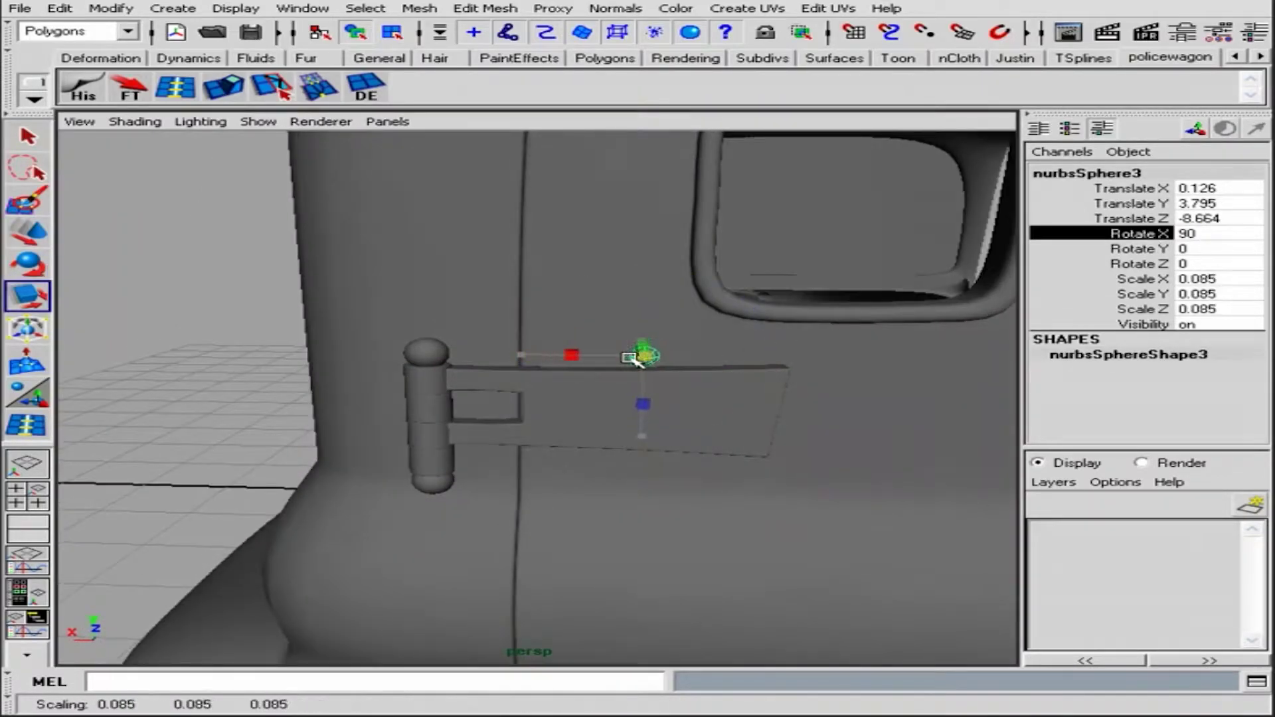
mouse_move(761, 309)
mouse_down()
mouse_move(797, 276)
mouse_move(570, 370)
mouse_up()
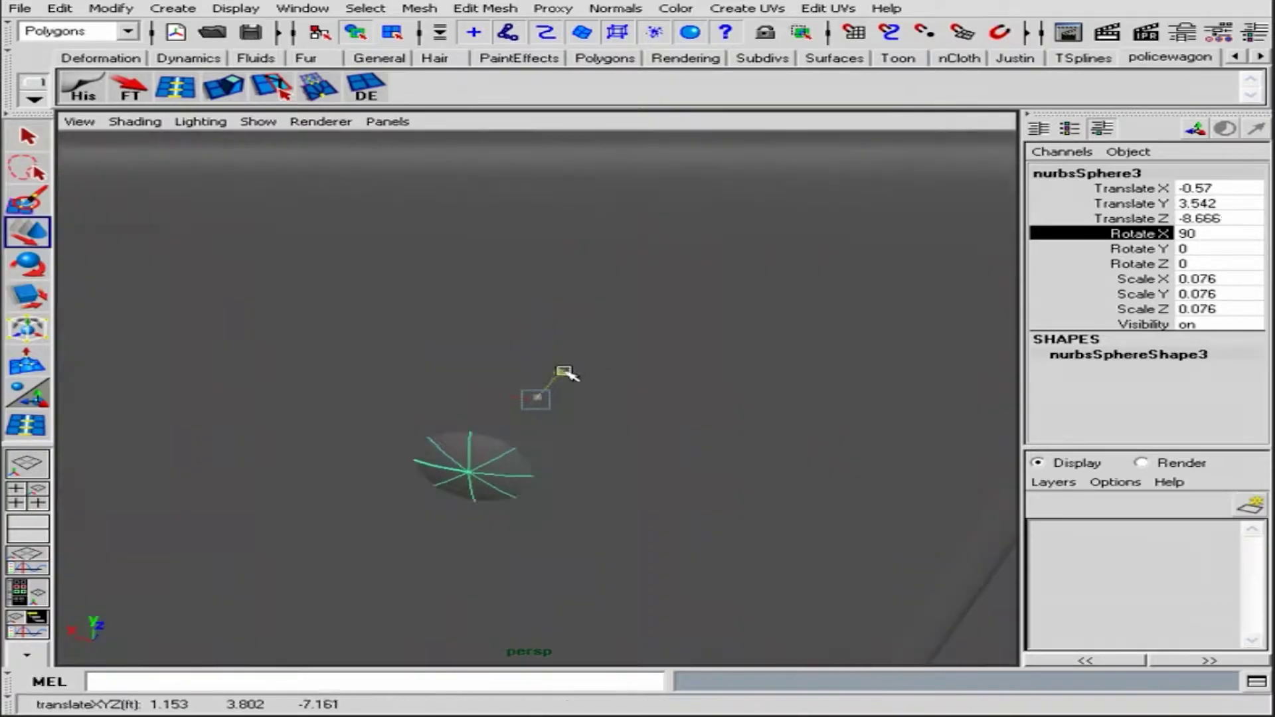
alt+right_drag(569, 370, 561, 372)
mouse_move(560, 372)
alt+mouse_down()
mouse_move(774, 422)
mouse_move(569, 386)
alt+mouse_up()
mouse_move(568, 386)
mouse_down()
mouse_move(564, 402)
mouse_move(591, 385)
mouse_move(611, 294)
mouse_up()
Duplicate the rivet twice and slide the copies into place along the hinge plate
key(ctrl+d)
middle_drag(651, 460, 664, 459)
mouse_move(665, 458)
alt+mouse_down()
mouse_move(683, 418)
mouse_move(712, 402)
alt+mouse_up()
key(ctrl+d)
alt+drag(202, 421, 418, 372)
middle_drag(419, 372, 424, 353)
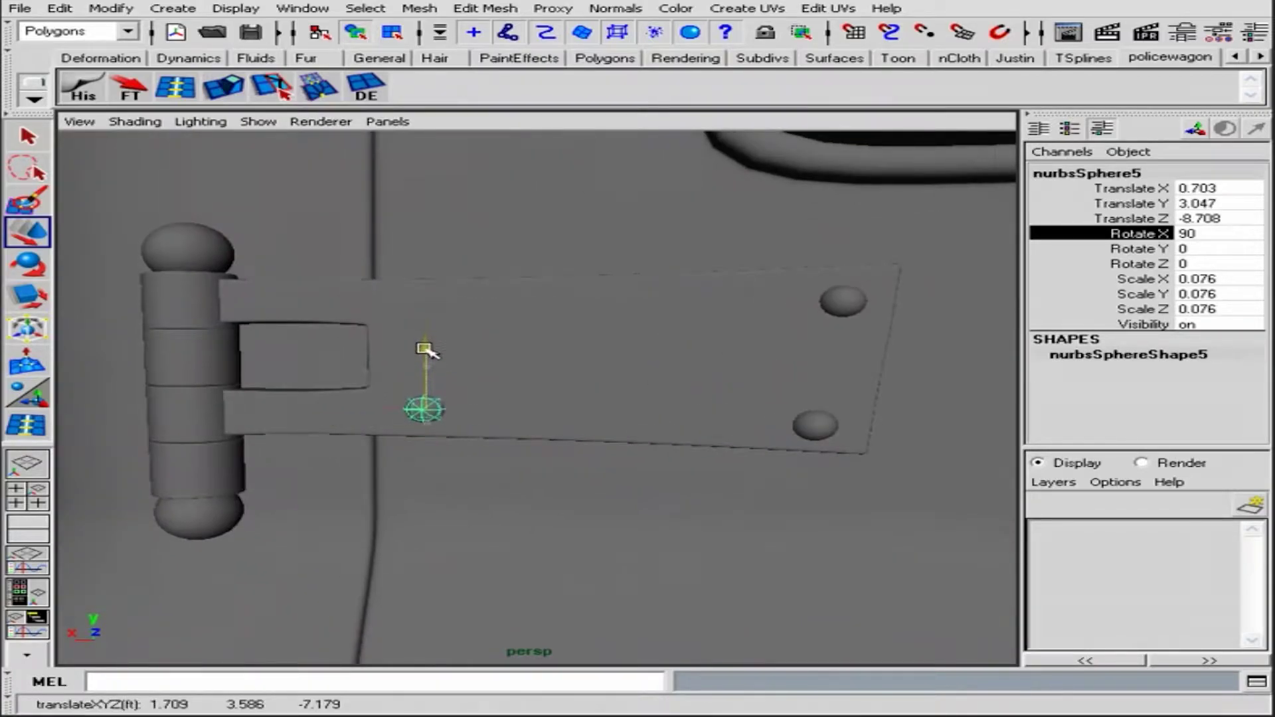
alt+drag(425, 350, 480, 384)
mouse_move(463, 240)
alt+mouse_down()
mouse_move(362, 308)
mouse_move(372, 308)
mouse_move(193, 342)
mouse_move(610, 359)
mouse_move(515, 441)
mouse_move(629, 450)
alt+mouse_up()
click(193, 341)
Make the hinge plate pCube3 slightly narrower by scaling it down in Z
mouse_move(629, 450)
alt+right_down()
mouse_move(561, 441)
mouse_move(641, 384)
alt+right_up()
alt+drag(643, 384, 722, 380)
click(723, 380)
drag(695, 290, 694, 286)
mouse_move(695, 286)
alt+mouse_down()
mouse_move(691, 450)
mouse_move(673, 387)
mouse_move(603, 404)
mouse_move(844, 458)
mouse_move(900, 402)
alt+mouse_up()
Select a rivet and zoom out to center the whole back door
key(w)
click(546, 337)
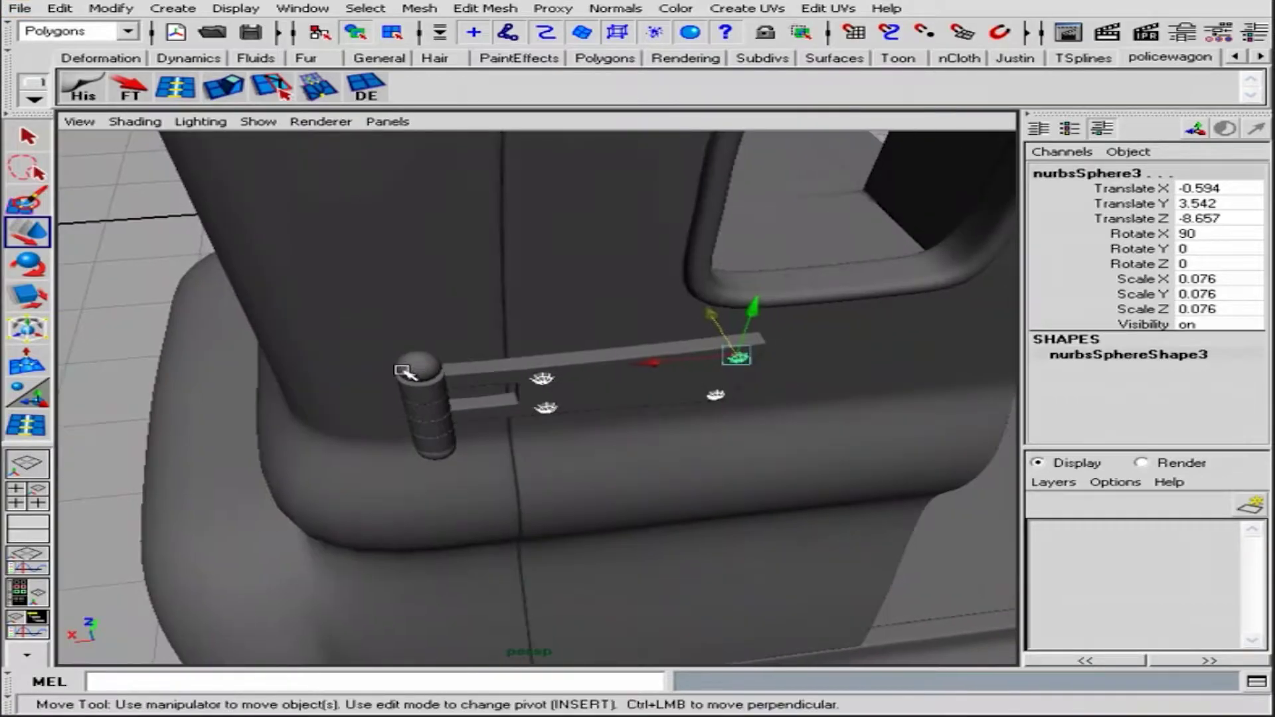
alt+right_drag(880, 278, 165, 287)
alt+middle_drag(166, 288, 676, 304)
Create a NURBS cylinder and move it up into the back door window
alt+drag(675, 304, 654, 262)
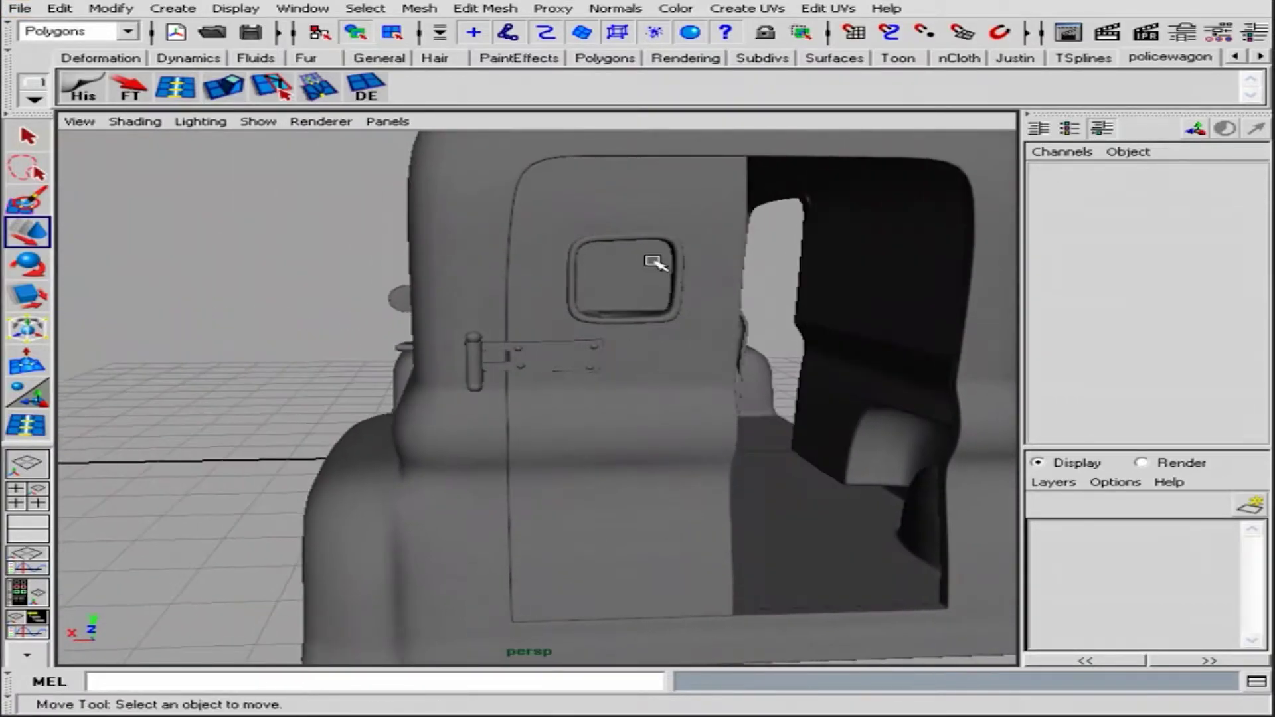
alt+right_drag(633, 230, 584, 279)
alt+drag(585, 279, 478, 228)
click(172, 8)
mouse_move(225, 37)
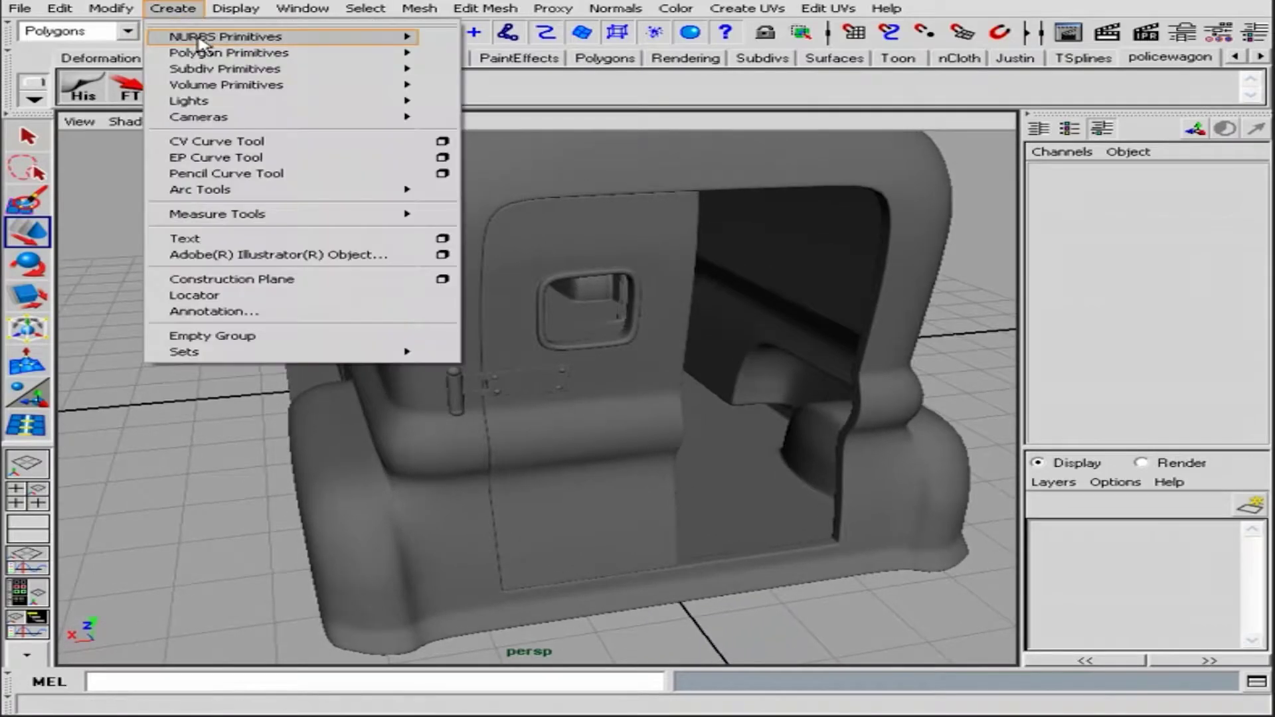
click(497, 78)
mouse_move(498, 370)
mouse_down()
mouse_move(655, 565)
mouse_move(655, 372)
mouse_move(497, 363)
mouse_move(360, 407)
mouse_up()
Scale the cylinder into a thin bar inside the window, checking it in wireframe
key(r)
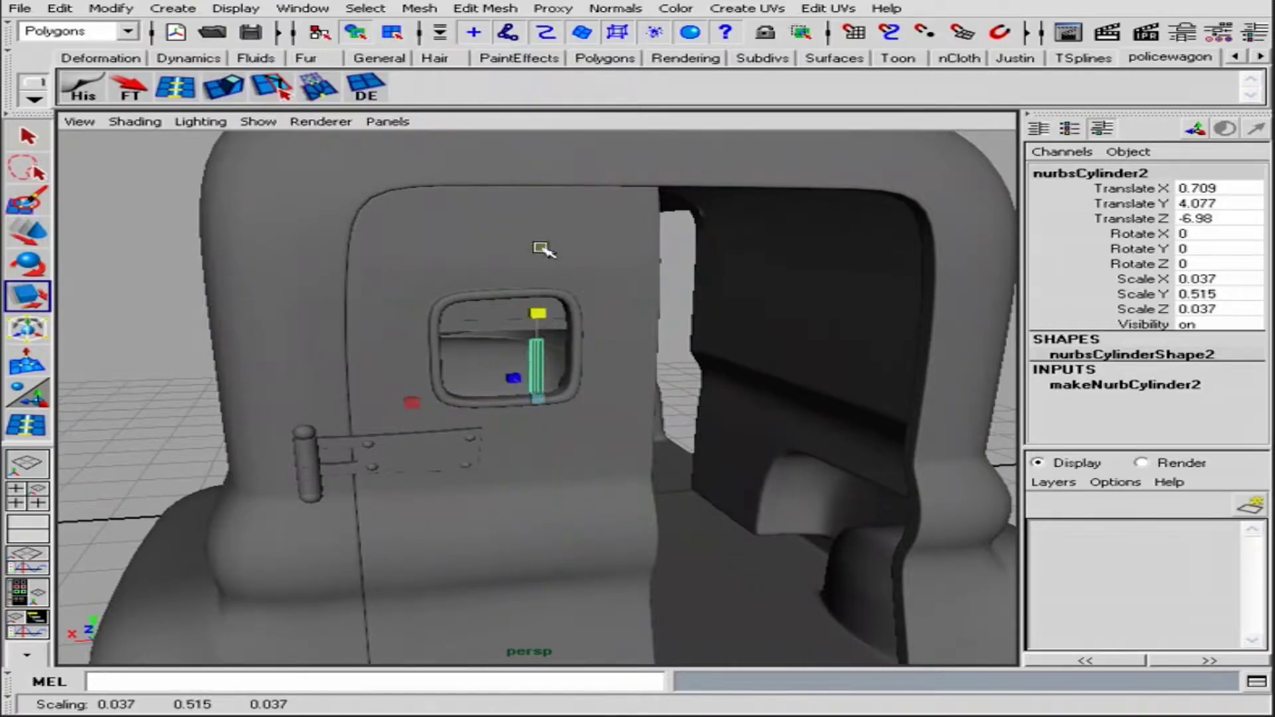
alt+right_drag(542, 272, 524, 364)
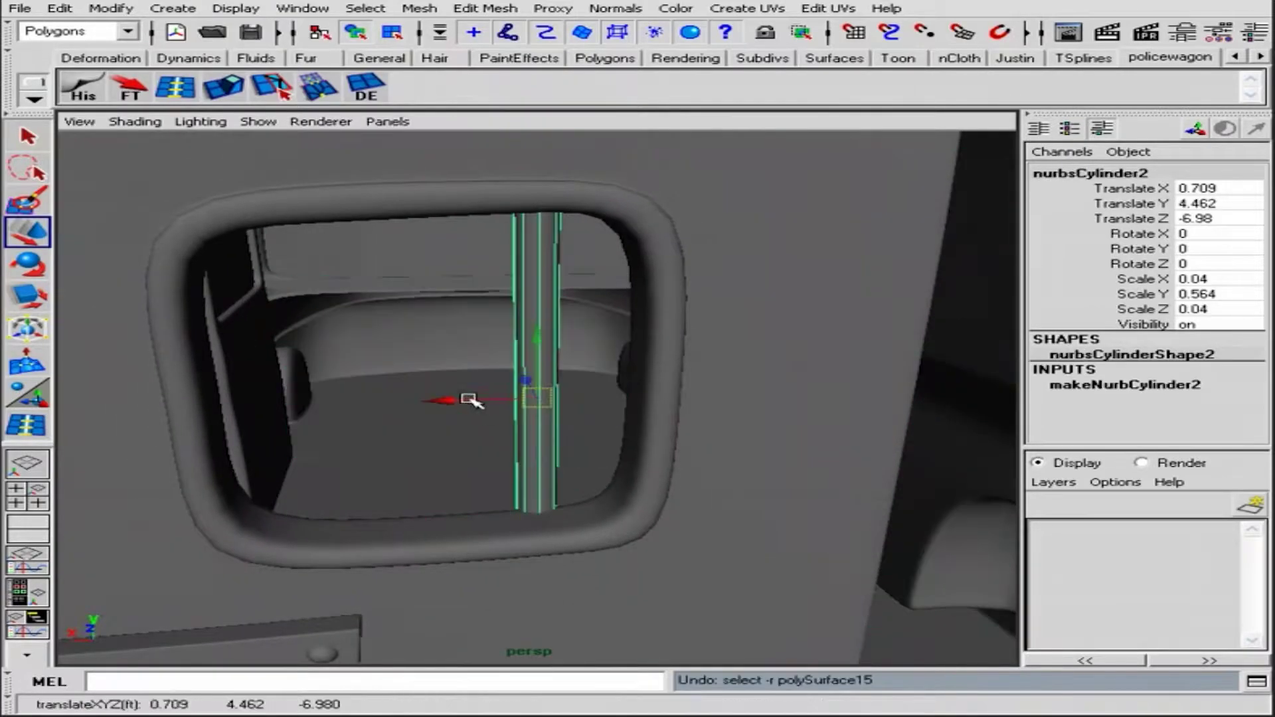
drag(469, 399, 405, 399)
alt+drag(405, 398, 392, 370)
key(4)
click(129, 121)
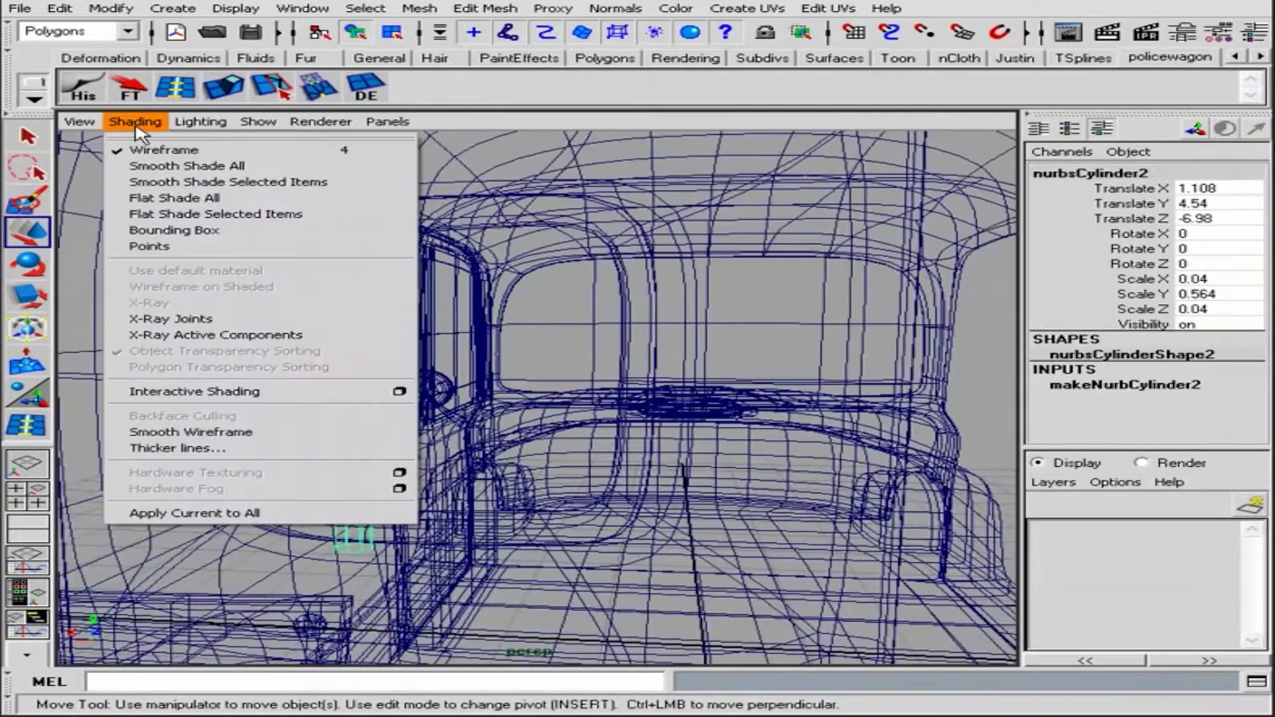
click(143, 165)
Taper the bar by scaling a row of its control vertices
click(1125, 384)
drag(1259, 293, 1265, 387)
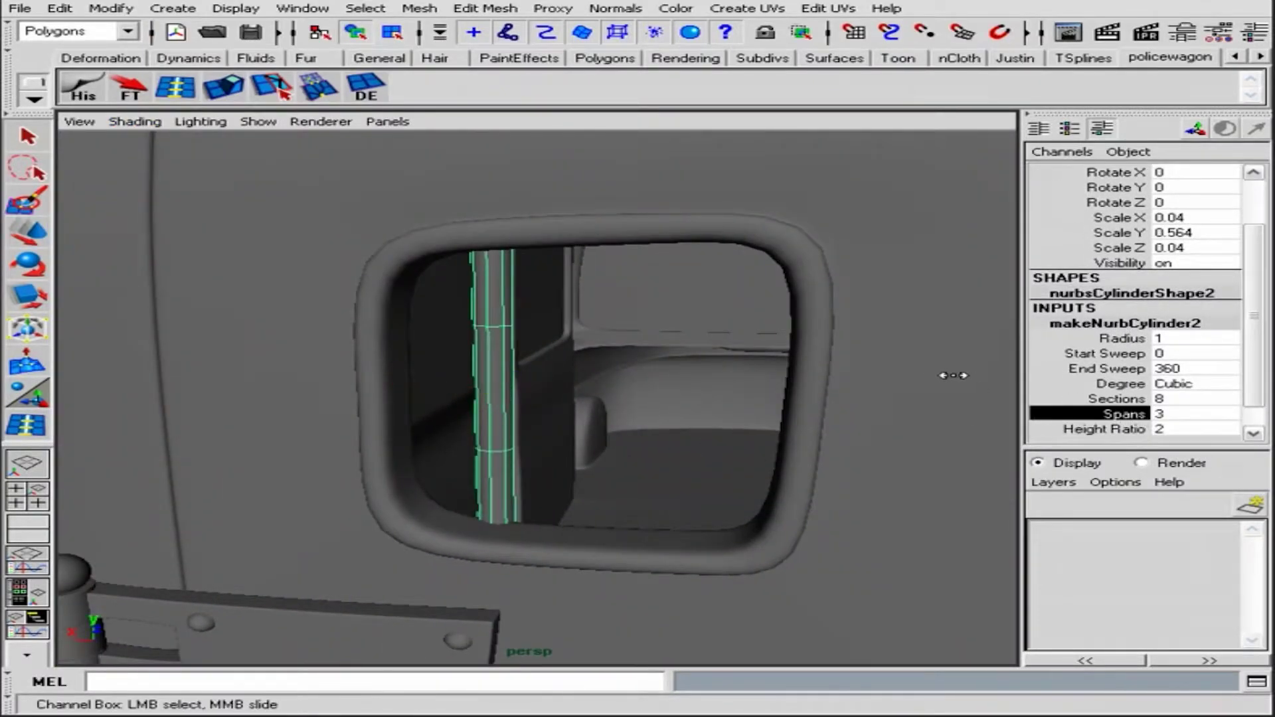
right_drag(498, 350, 362, 350)
key(r)
mouse_move(452, 309)
mouse_down()
mouse_move(532, 342)
mouse_move(505, 327)
mouse_up()
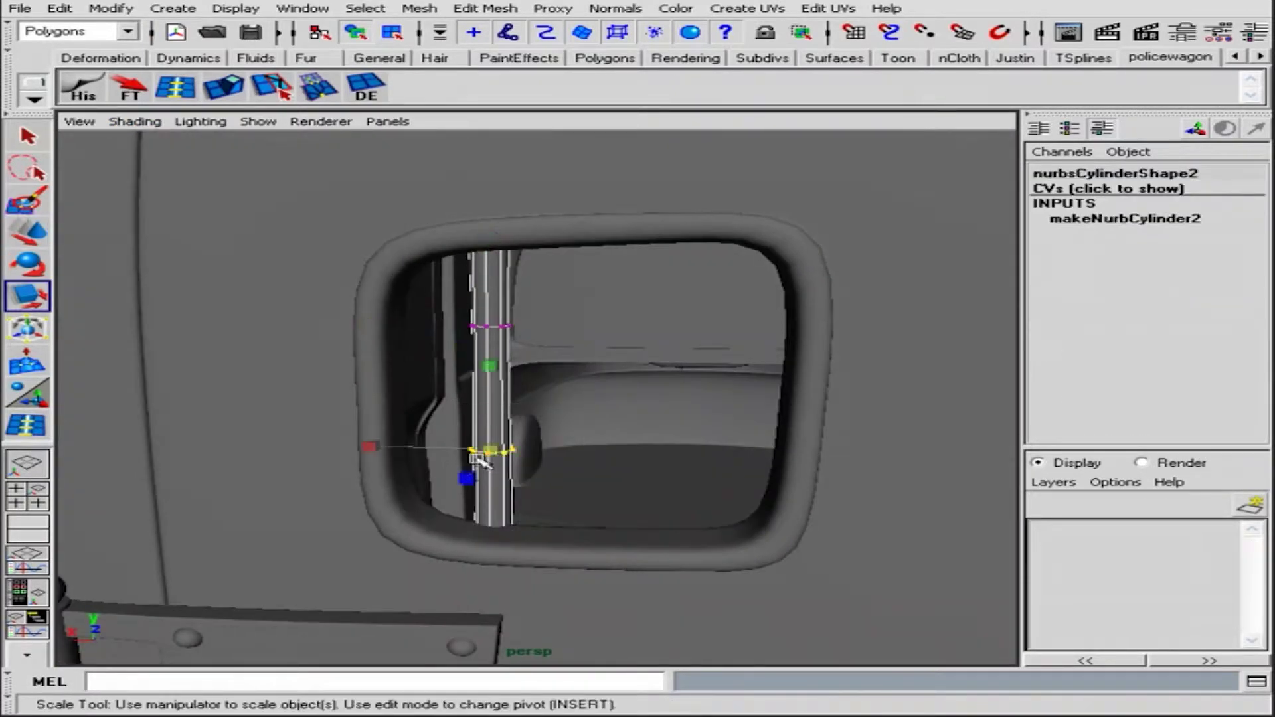
mouse_move(413, 549)
mouse_down()
mouse_move(447, 512)
mouse_move(616, 447)
mouse_up()
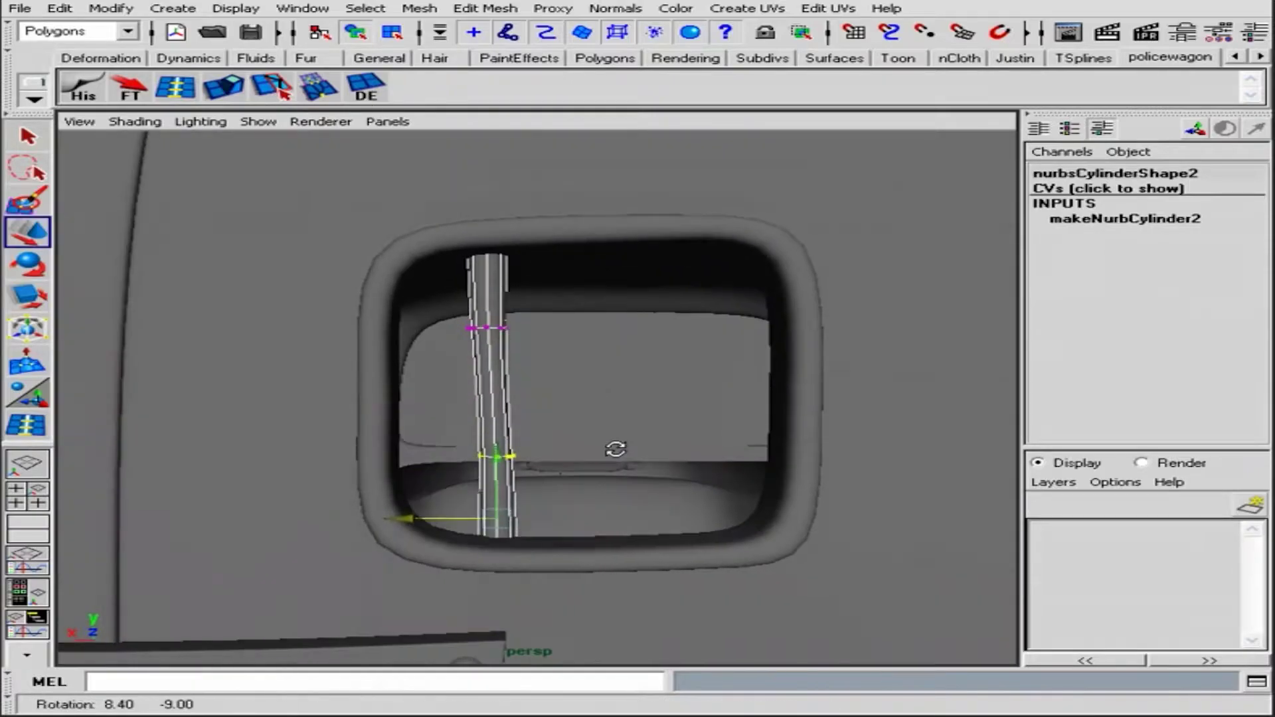
key(F8)
Nudge the bar along X and lengthen it slightly to fit the window
key(w)
drag(412, 392, 440, 395)
alt+drag(440, 394, 515, 373)
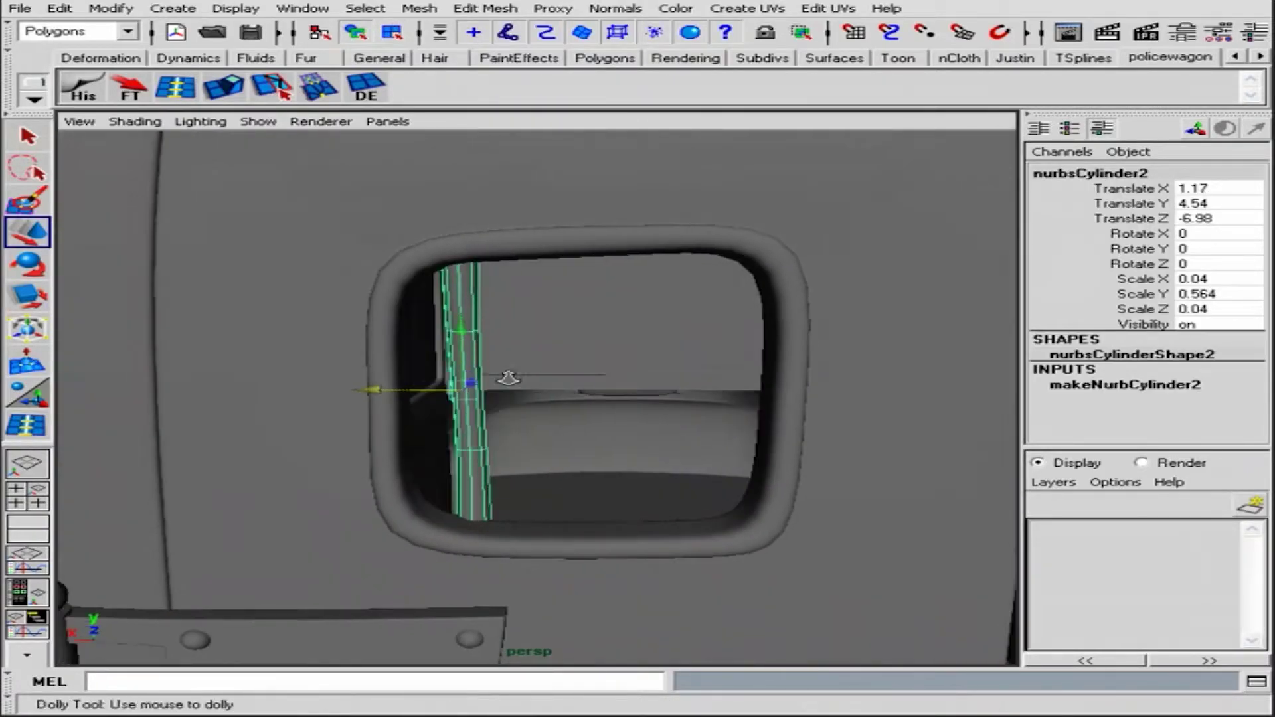
alt+right_drag(507, 373, 371, 395)
mouse_move(525, 377)
alt+mouse_down()
mouse_move(649, 404)
mouse_move(602, 342)
alt+mouse_up()
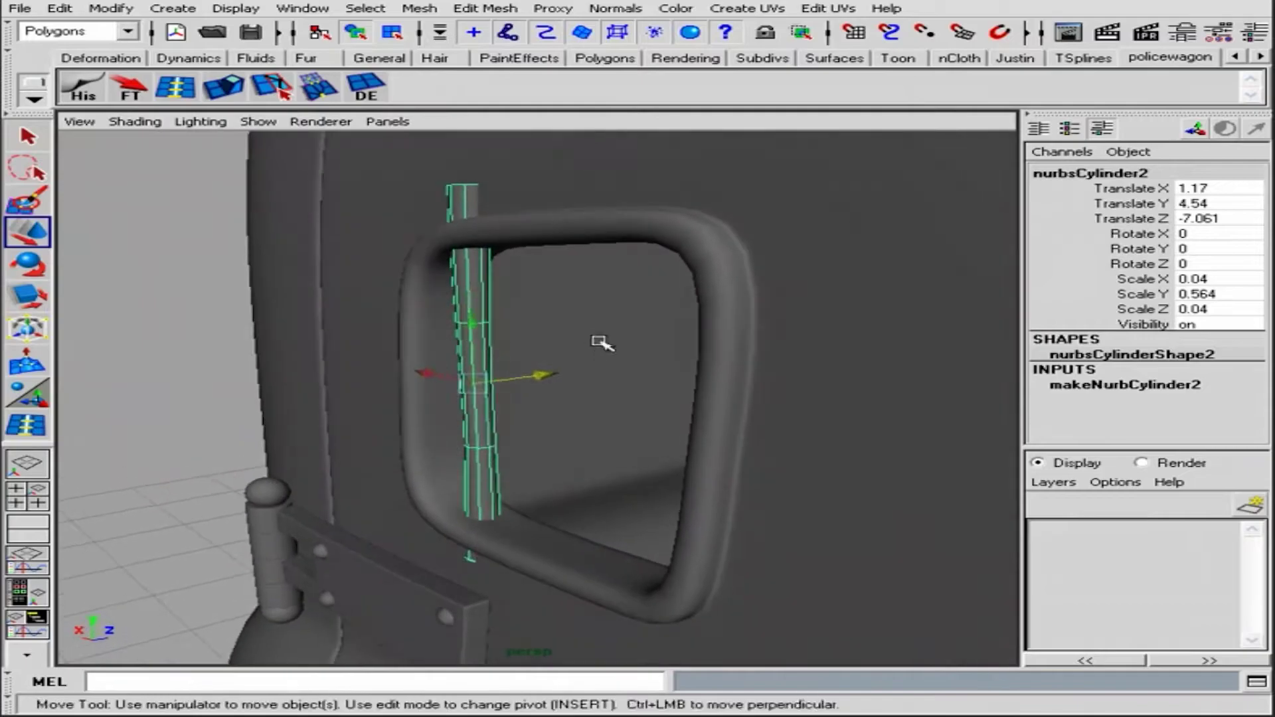
mouse_move(478, 318)
alt+mouse_down()
mouse_move(672, 313)
mouse_move(477, 396)
alt+mouse_up()
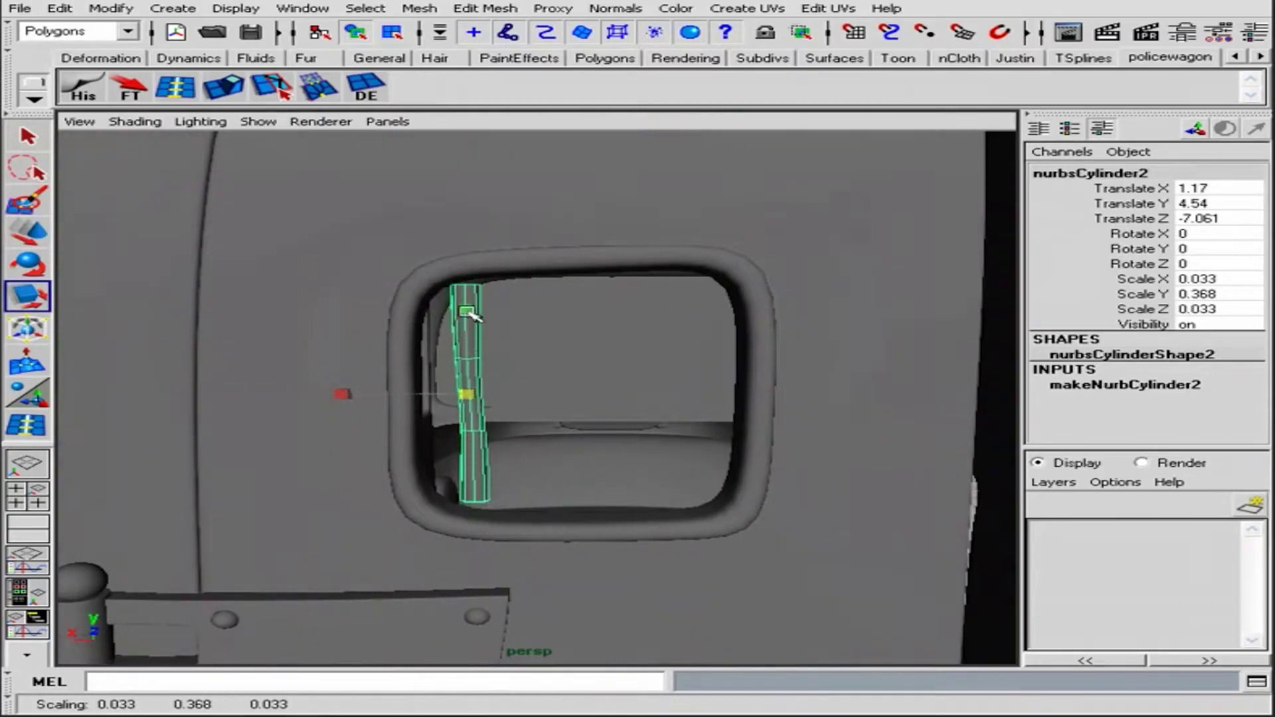
drag(480, 296, 643, 299)
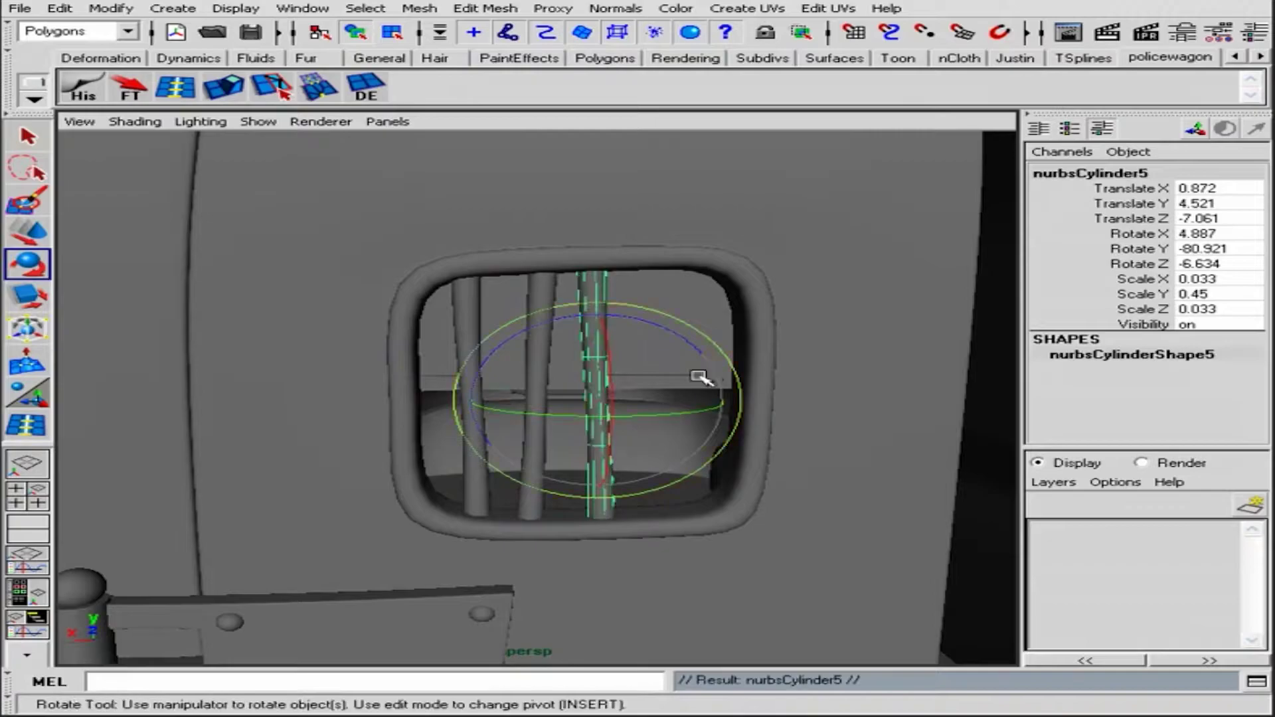
Adjust the last bar's tilt and position, then zoom out to the whole truck
key(e)
key(w)
mouse_move(744, 336)
mouse_down()
mouse_move(746, 361)
mouse_move(684, 421)
mouse_move(587, 404)
mouse_move(883, 379)
mouse_up()
click(882, 379)
mouse_move(883, 379)
alt+right_down()
mouse_move(960, 418)
mouse_move(450, 401)
alt+right_up()
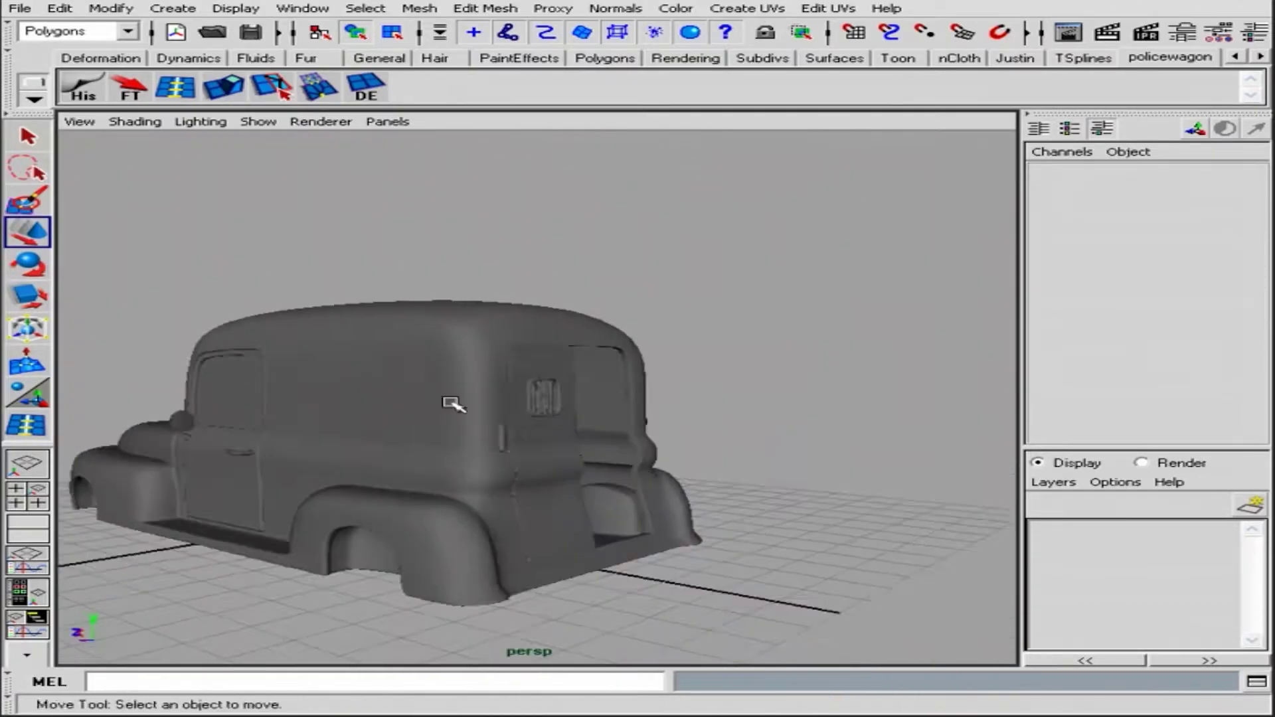
Orbit to the rear of the truck and select the back door
mouse_move(450, 401)
alt+mouse_down()
mouse_move(663, 462)
mouse_move(664, 396)
alt+mouse_up()
alt+right_drag(664, 396, 560, 362)
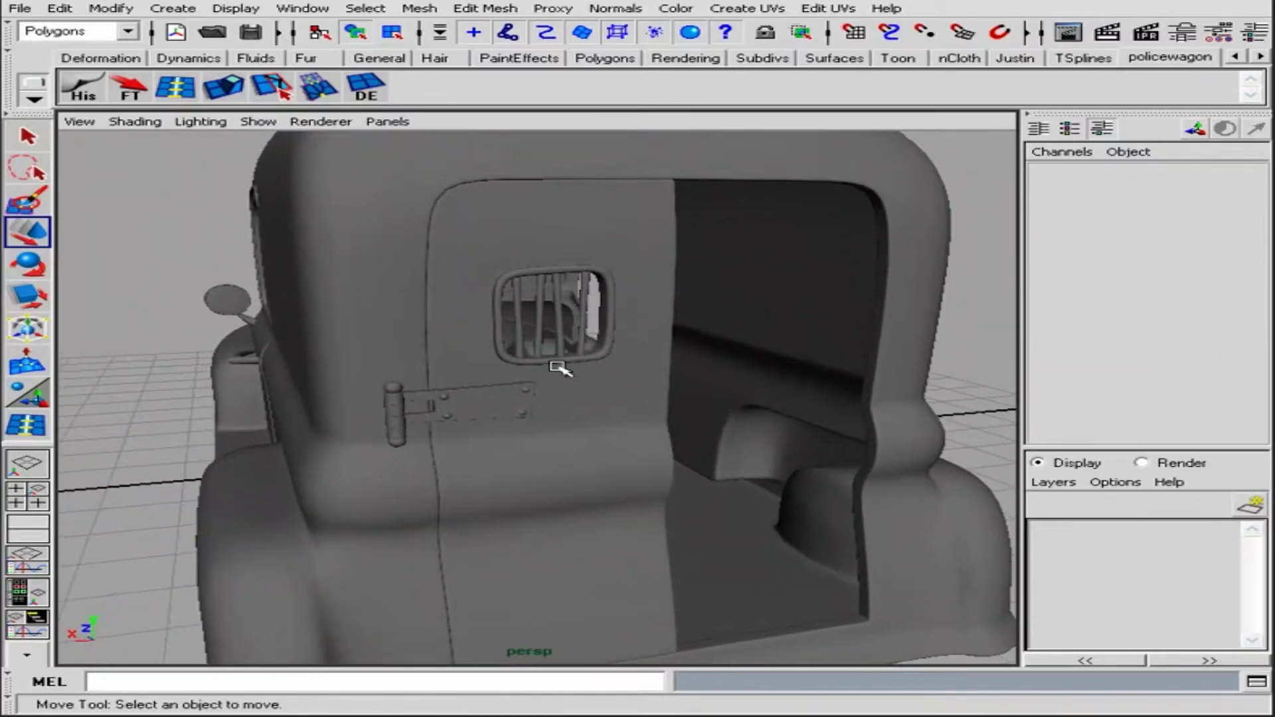
alt+drag(560, 361, 550, 438)
click(571, 431)
mouse_move(577, 353)
alt+mouse_down()
mouse_move(285, 265)
mouse_move(170, 369)
mouse_move(532, 427)
mouse_move(399, 332)
alt+mouse_up()
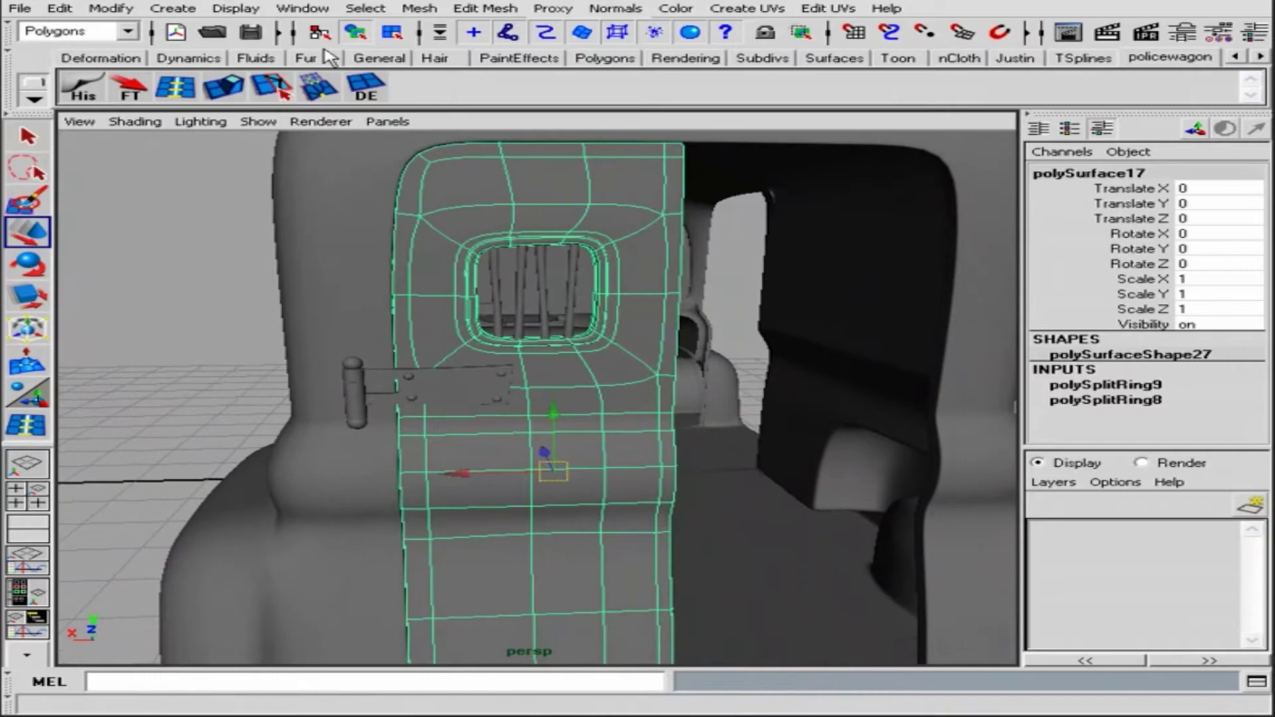
Open the Outliner, move it aside and frame the door grille
click(302, 7)
click(325, 133)
drag(844, 95, 1038, 97)
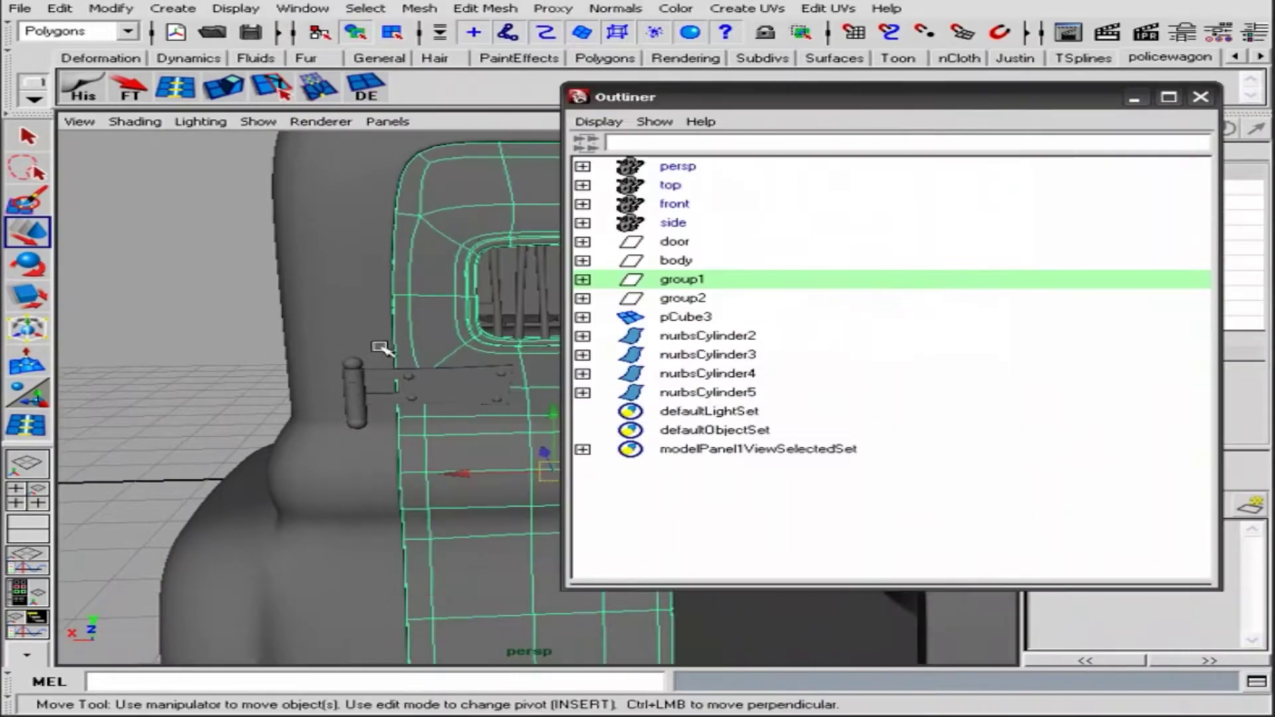
alt+right_drag(465, 398, 505, 372)
mouse_move(505, 372)
alt+mouse_down()
mouse_move(490, 445)
mouse_move(484, 321)
alt+mouse_up()
Select window bars nurbsCylinder2–5 and the hinge plate pCube3
click(489, 300)
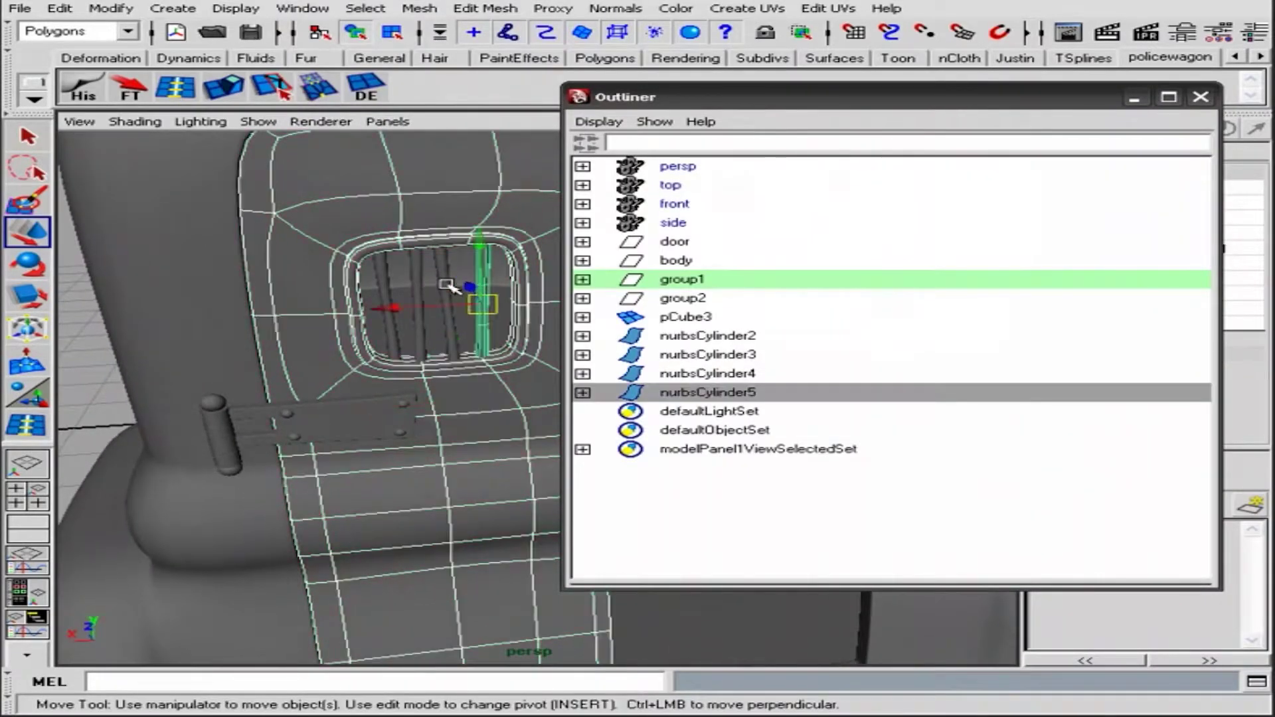
shift+click(435, 312)
shift+click(386, 319)
shift+click(322, 425)
alt+right_drag(322, 426, 251, 370)
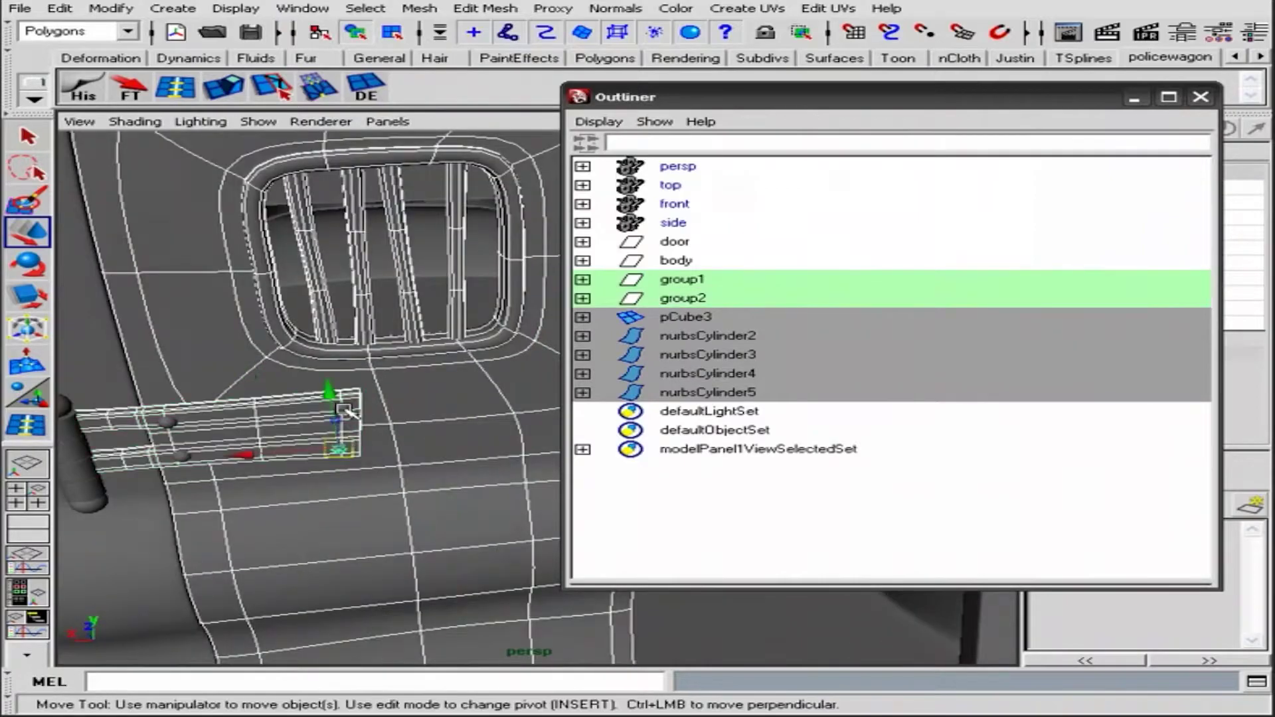
shift+click(348, 432)
mouse_move(347, 432)
alt+right_down()
mouse_move(367, 419)
mouse_move(332, 399)
mouse_move(233, 428)
alt+right_up()
alt+drag(168, 423, 274, 420)
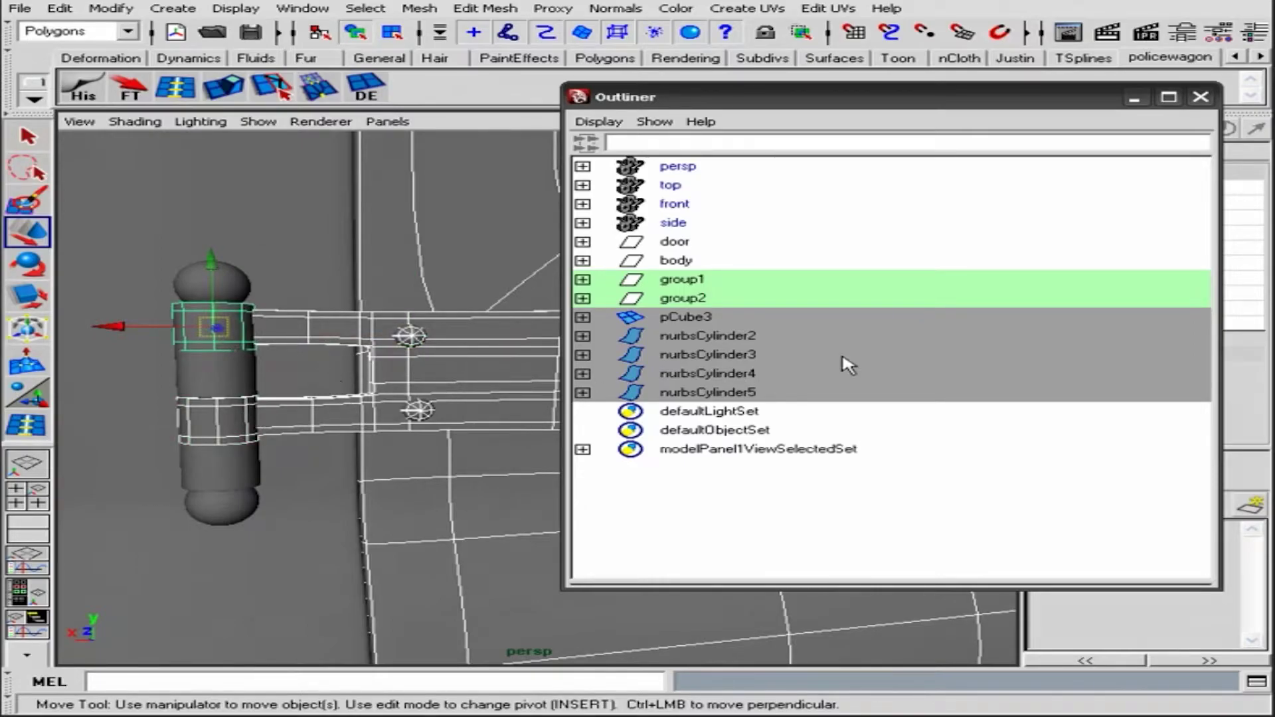
Group the selection and start renaming the group backdoor_lf
key(ctrl+g)
double_click(689, 317)
text(backdoor_lf)
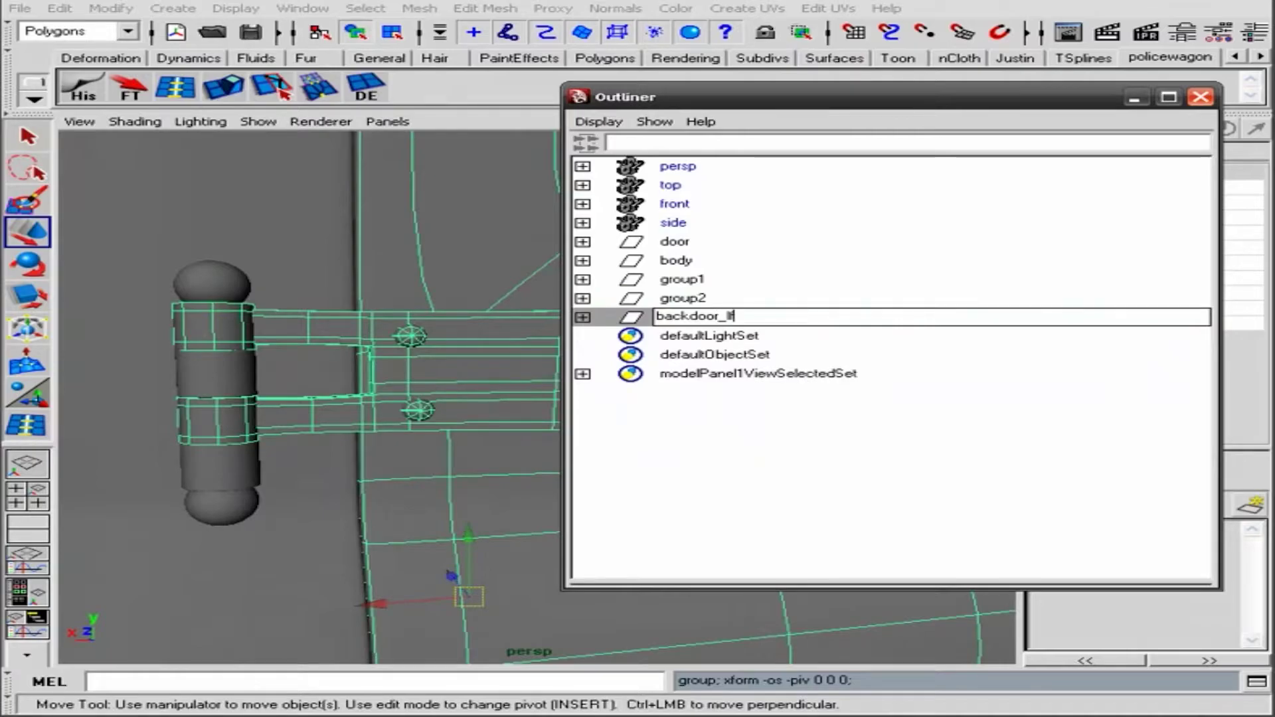
Confirm the backdoor_lf name, close the Outliner and test-rotate the door, then undo
key(Return)
click(1201, 97)
alt+drag(606, 373, 219, 279)
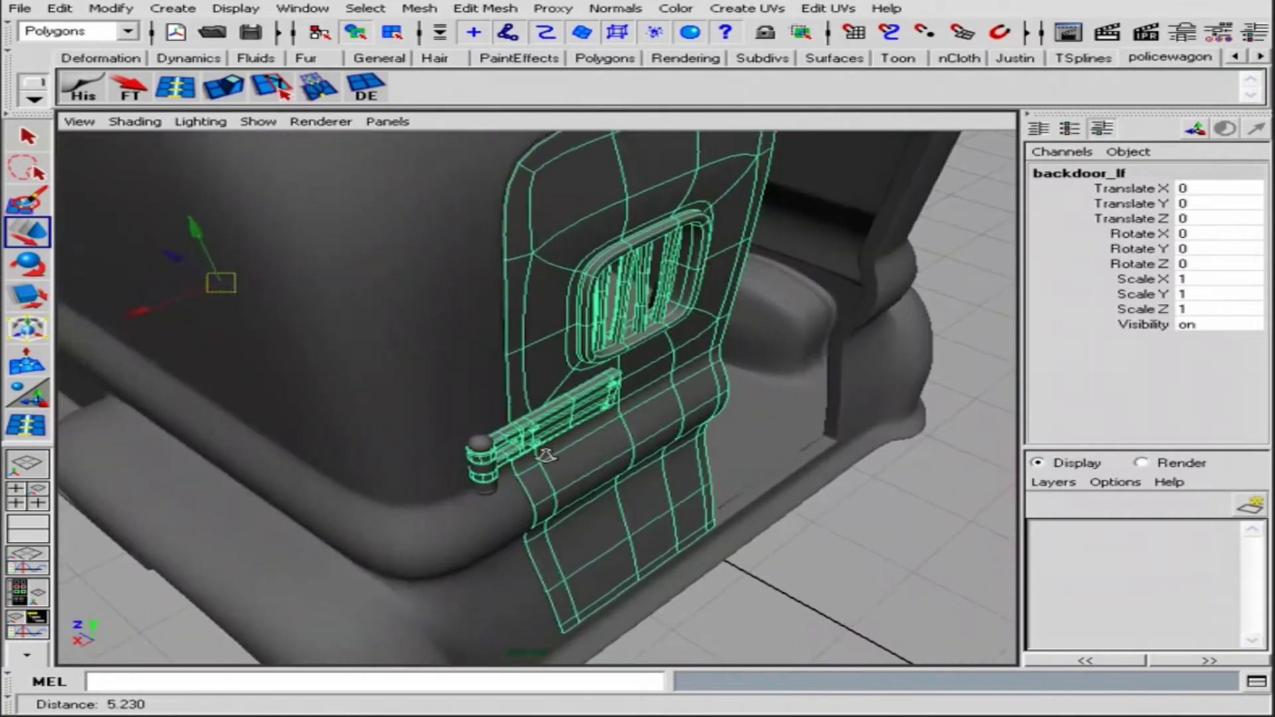
key(e)
drag(355, 348, 399, 356)
key(ctrl+z)
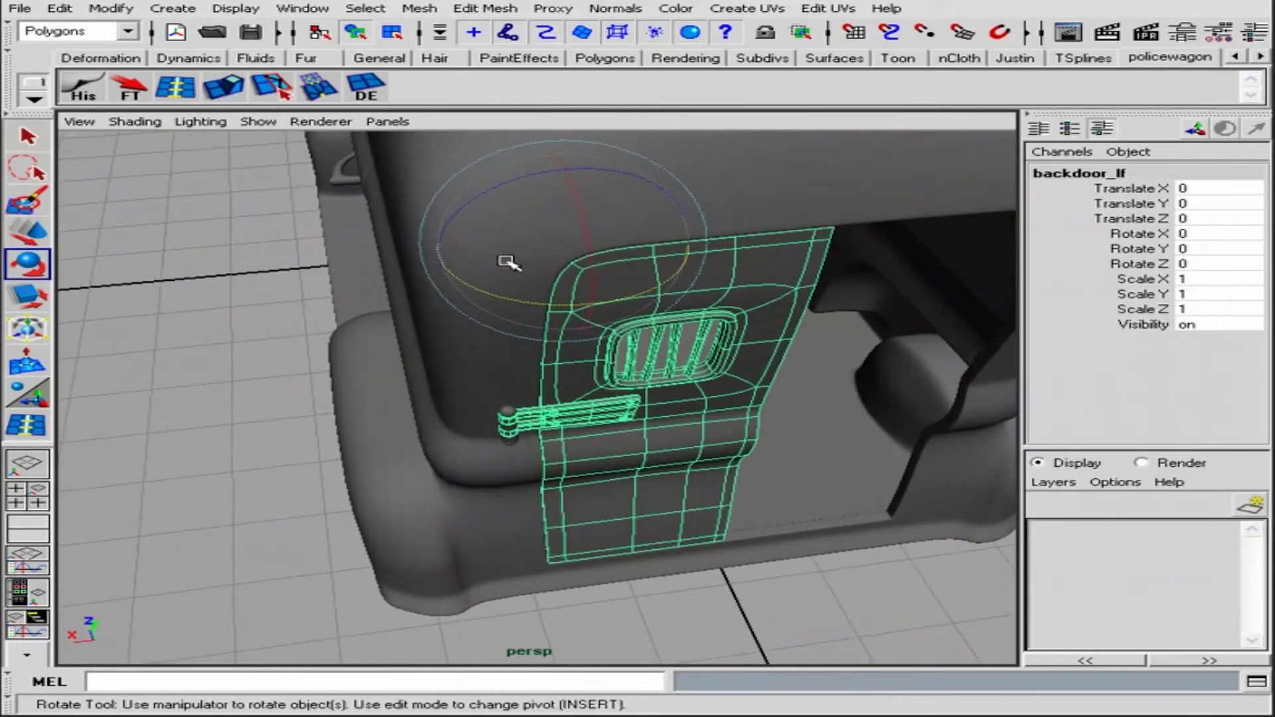
Move the backdoor_lf pivot onto the hinge pin centre in the top view
key(space)
key(space)
key(f)
scroll(512, 301, down, 2)
scroll(508, 272, down, 3)
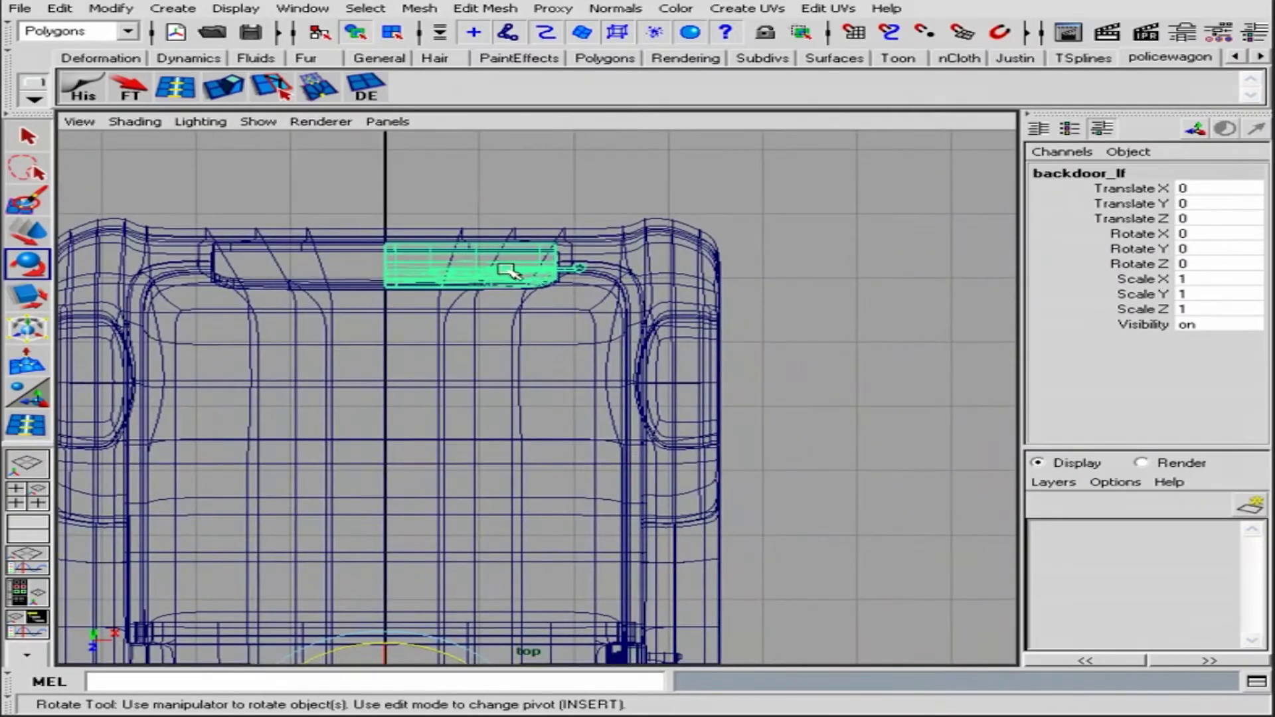
alt+middle_drag(532, 431, 566, 319)
alt+right_drag(648, 193, 507, 401)
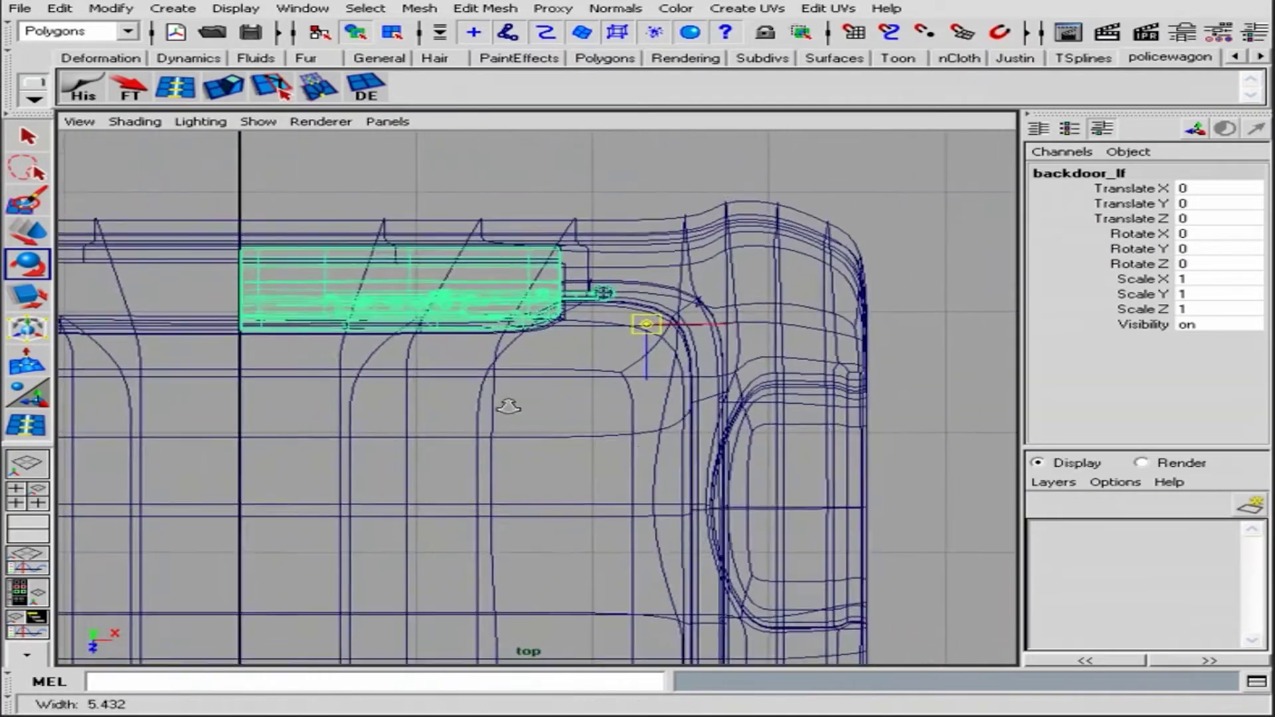
alt+middle_drag(507, 401, 478, 393)
drag(478, 392, 489, 342)
mouse_move(490, 341)
alt+middle_down()
mouse_move(679, 377)
mouse_move(664, 322)
alt+middle_up()
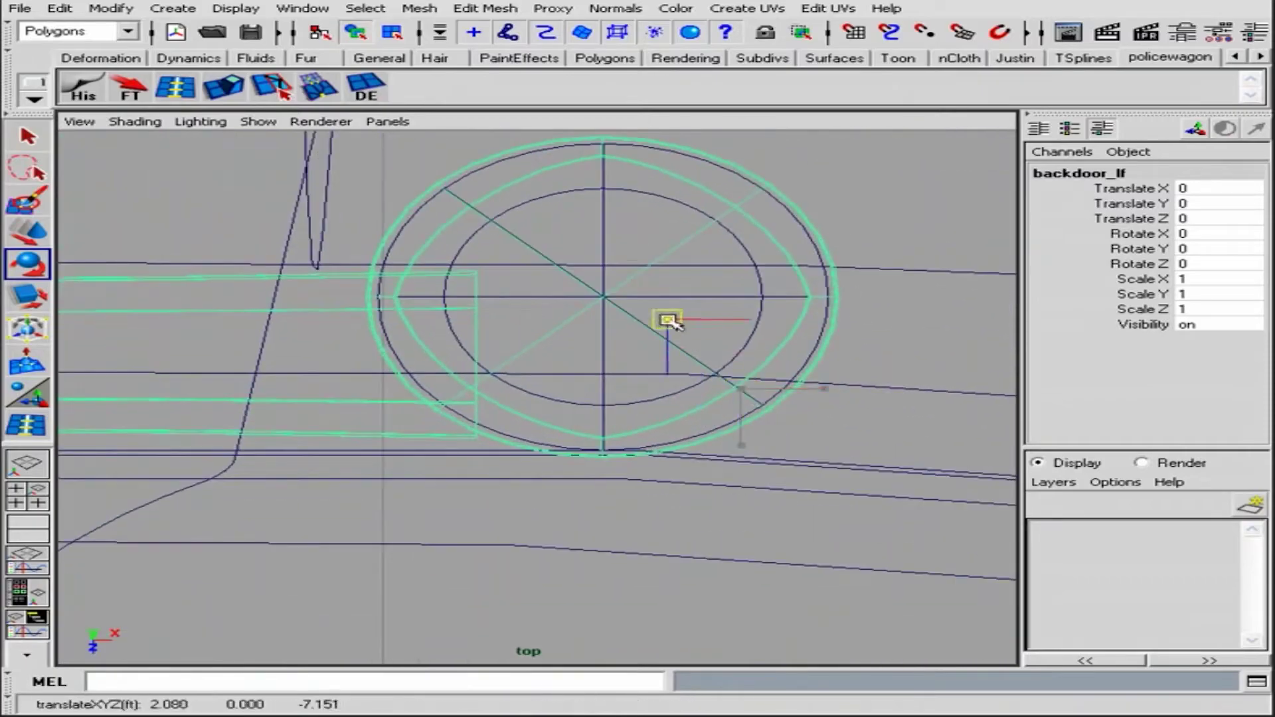
drag(665, 323, 612, 319)
alt+right_drag(613, 319, 684, 276)
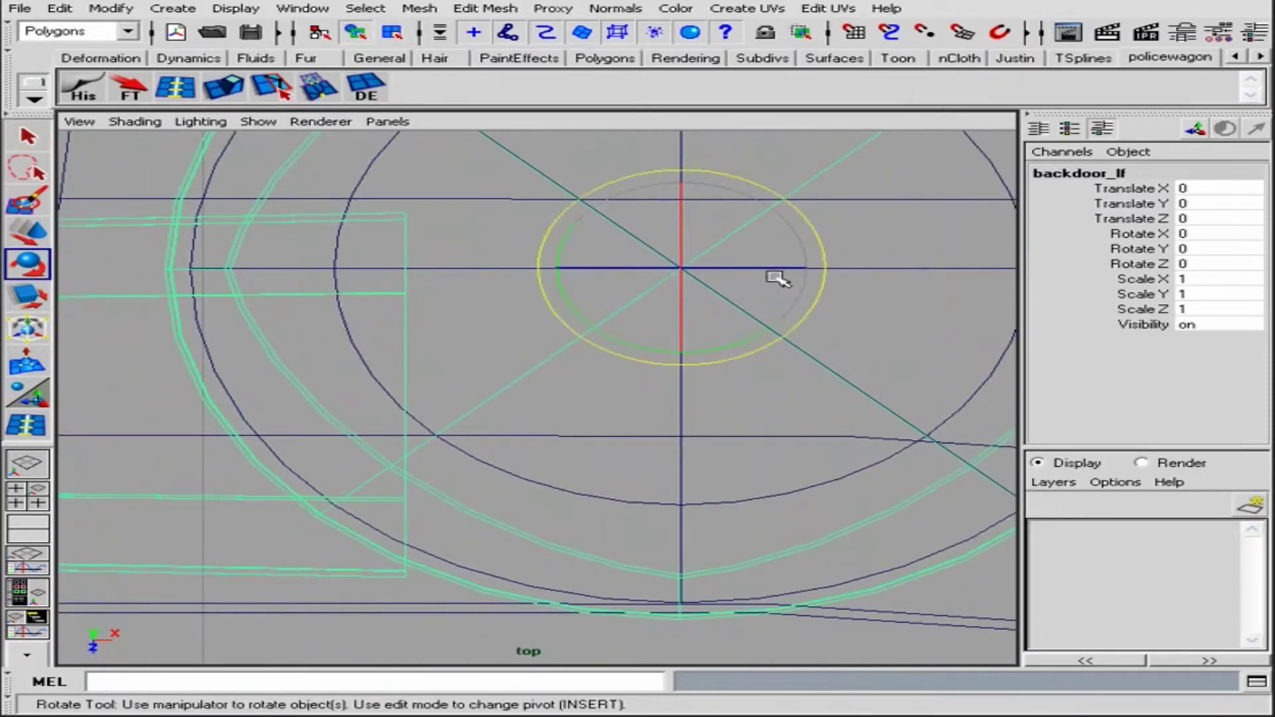
key(f)
Check the door in perspective and side views, undoing an accidental selection
key(space)
key(space)
alt+drag(792, 313, 855, 508)
key(space)
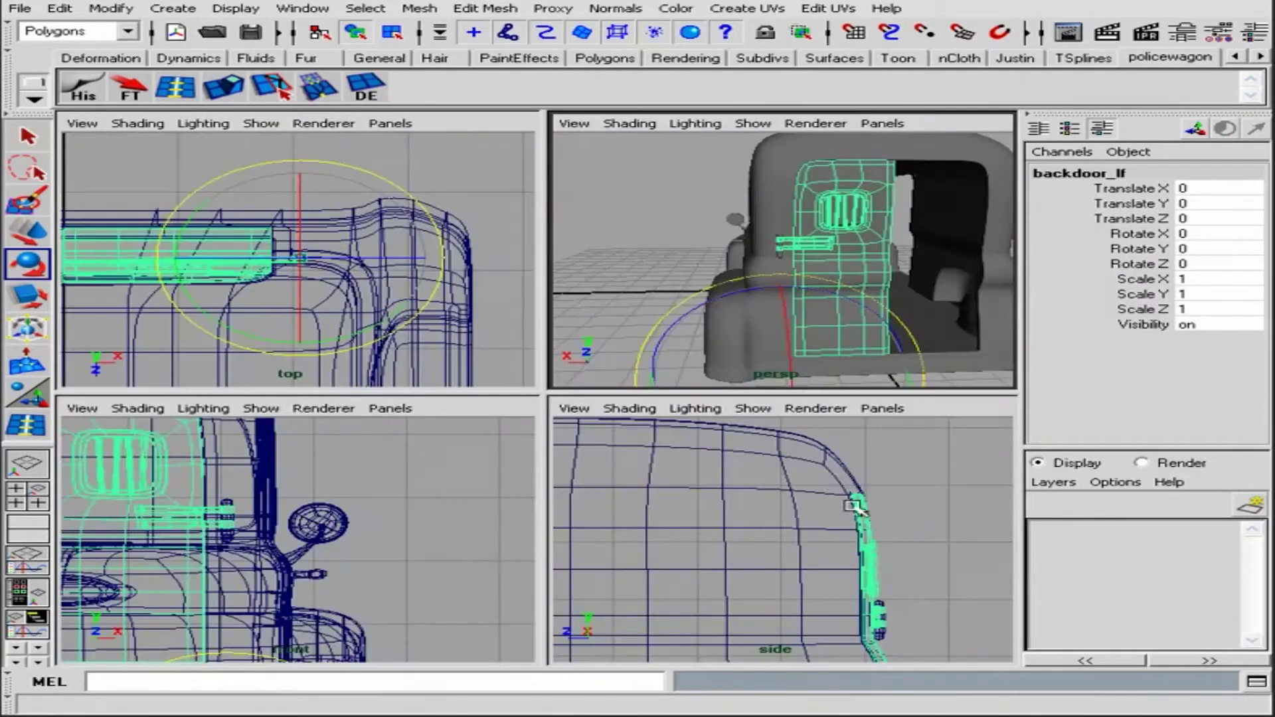
key(space)
alt+middle_drag(797, 518, 698, 400)
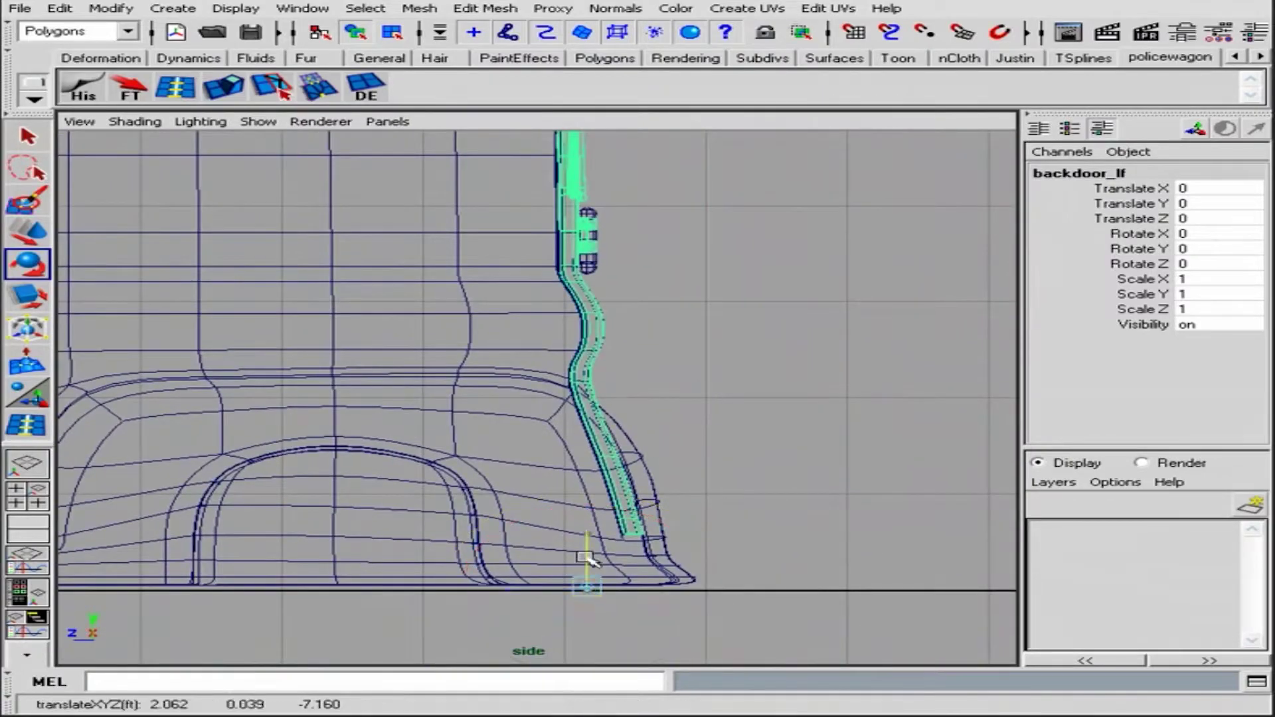
click(583, 195)
key(ctrl+z)
key(space)
key(space)
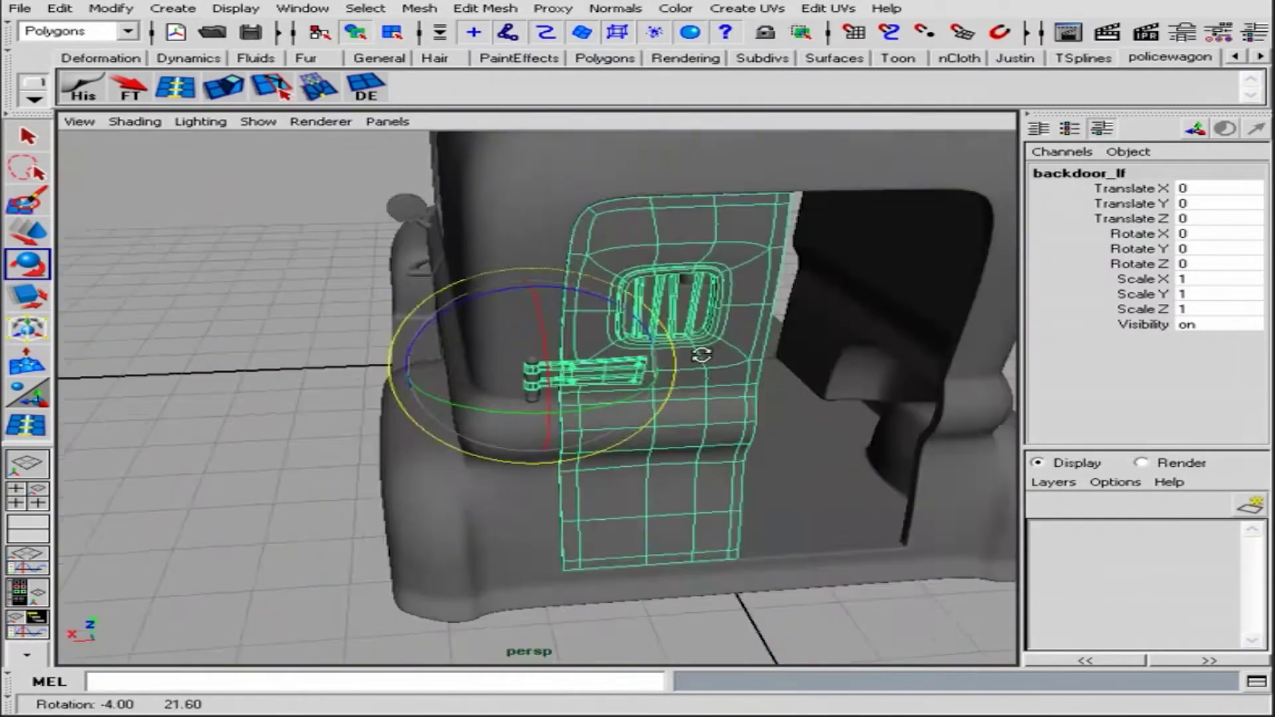
Swing the door open around the hinge to test the pivot, then undo
mouse_move(541, 419)
alt+mouse_down()
mouse_move(726, 370)
mouse_move(629, 364)
alt+mouse_up()
alt+right_drag(629, 365, 652, 385)
alt+middle_drag(652, 385, 618, 279)
mouse_move(618, 279)
mouse_down()
mouse_move(660, 555)
mouse_move(555, 498)
mouse_move(341, 451)
mouse_up()
alt+right_drag(341, 450, 672, 462)
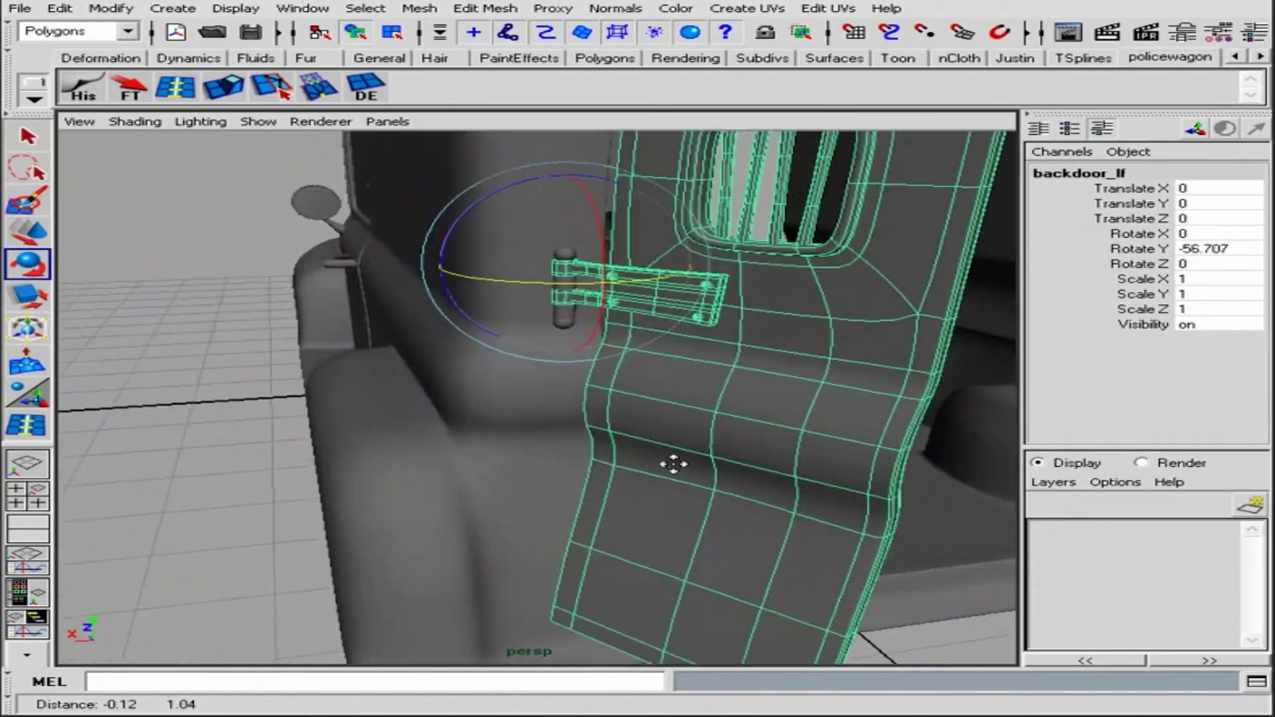
mouse_move(672, 462)
alt+mouse_down()
mouse_move(735, 336)
mouse_move(604, 325)
alt+mouse_up()
key(ctrl+z)
key(ctrl+z)
Swing the door open again to recheck the hinge, undo, and inspect it closely
alt+right_drag(604, 325, 578, 309)
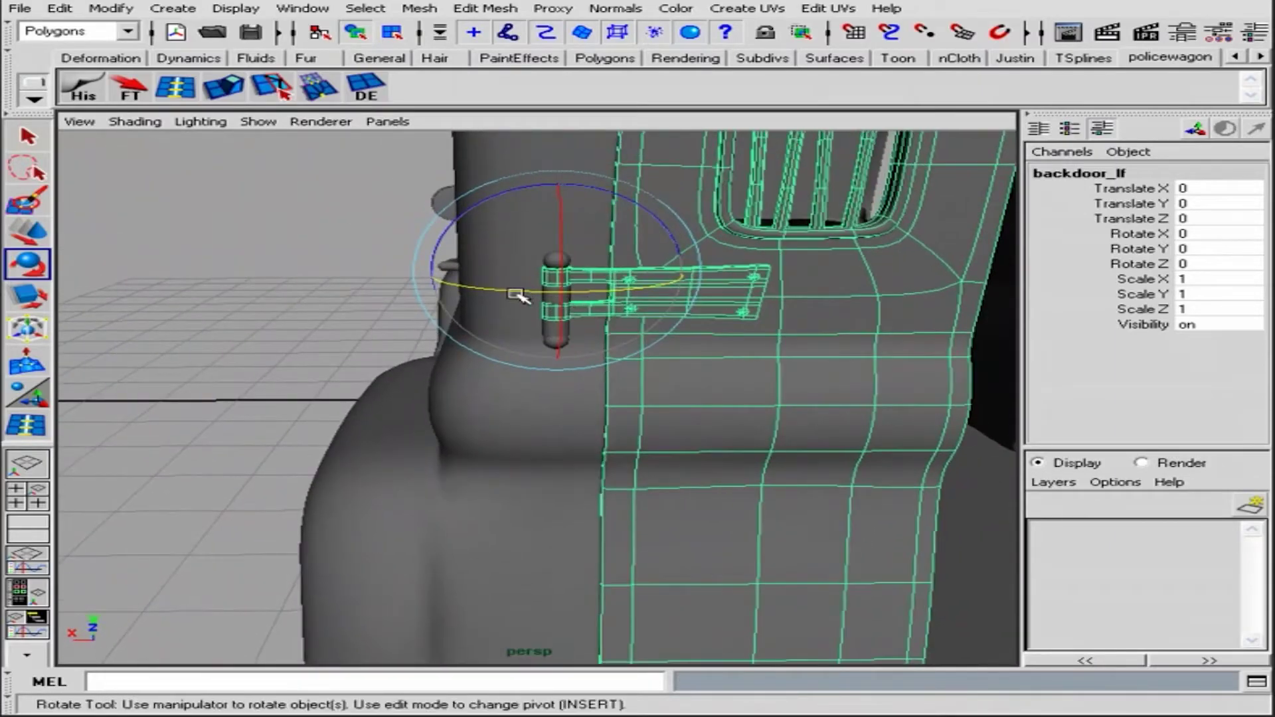
mouse_move(473, 289)
alt+mouse_down()
mouse_move(674, 310)
mouse_move(806, 293)
mouse_move(501, 288)
alt+mouse_up()
alt+right_drag(501, 288, 667, 312)
mouse_move(666, 312)
mouse_down()
mouse_move(569, 335)
mouse_move(549, 313)
mouse_move(739, 285)
mouse_up()
key(ctrl+z)
mouse_move(739, 285)
alt+right_down()
mouse_move(749, 316)
mouse_move(720, 336)
mouse_move(780, 316)
alt+right_up()
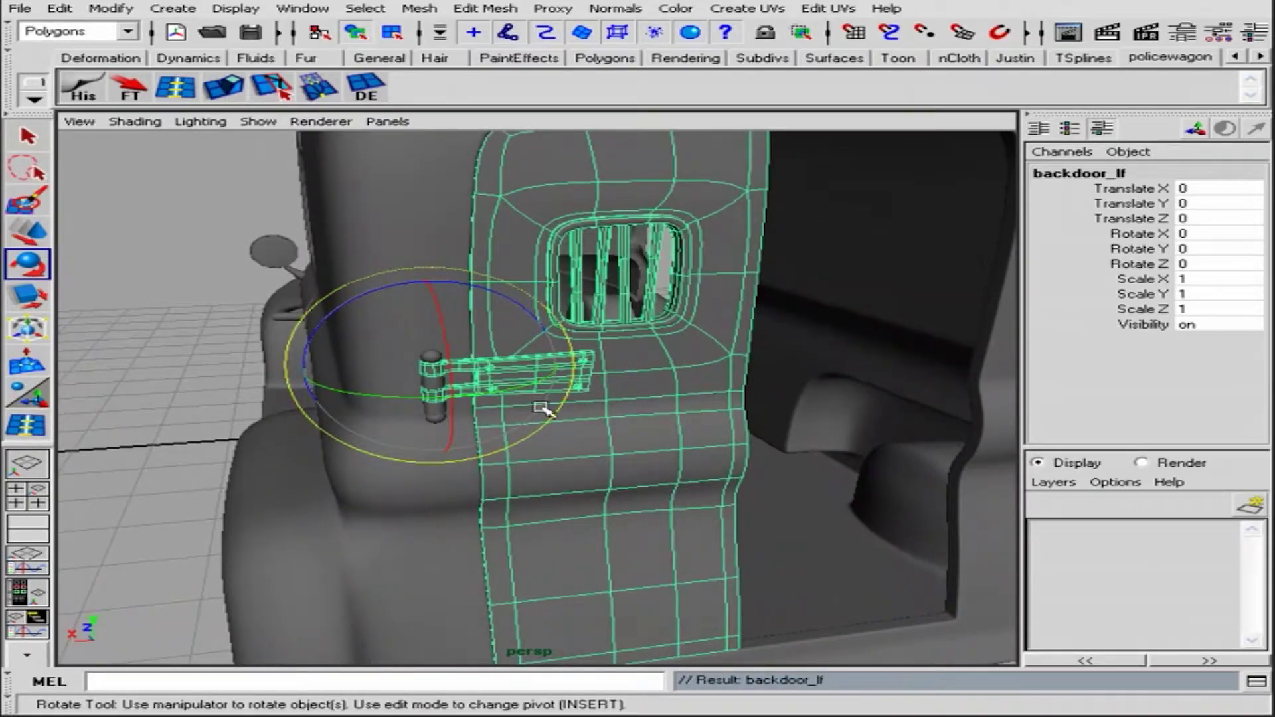
mouse_move(650, 384)
alt+mouse_down()
mouse_move(663, 416)
mouse_move(607, 427)
mouse_move(632, 398)
mouse_move(744, 431)
mouse_move(790, 426)
alt+mouse_up()
Mirror the duplicated door group (group4) to the right rear by setting Scale X to -1
key(Up)
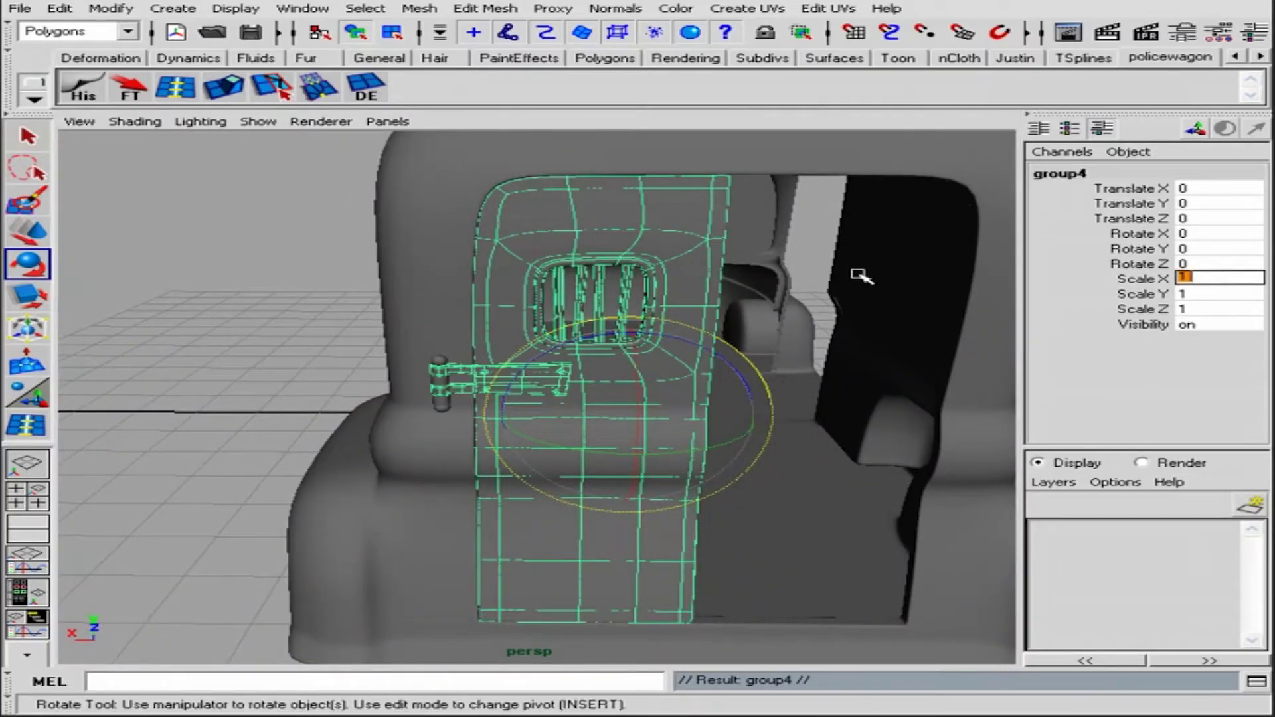
text(-1)
key(Return)
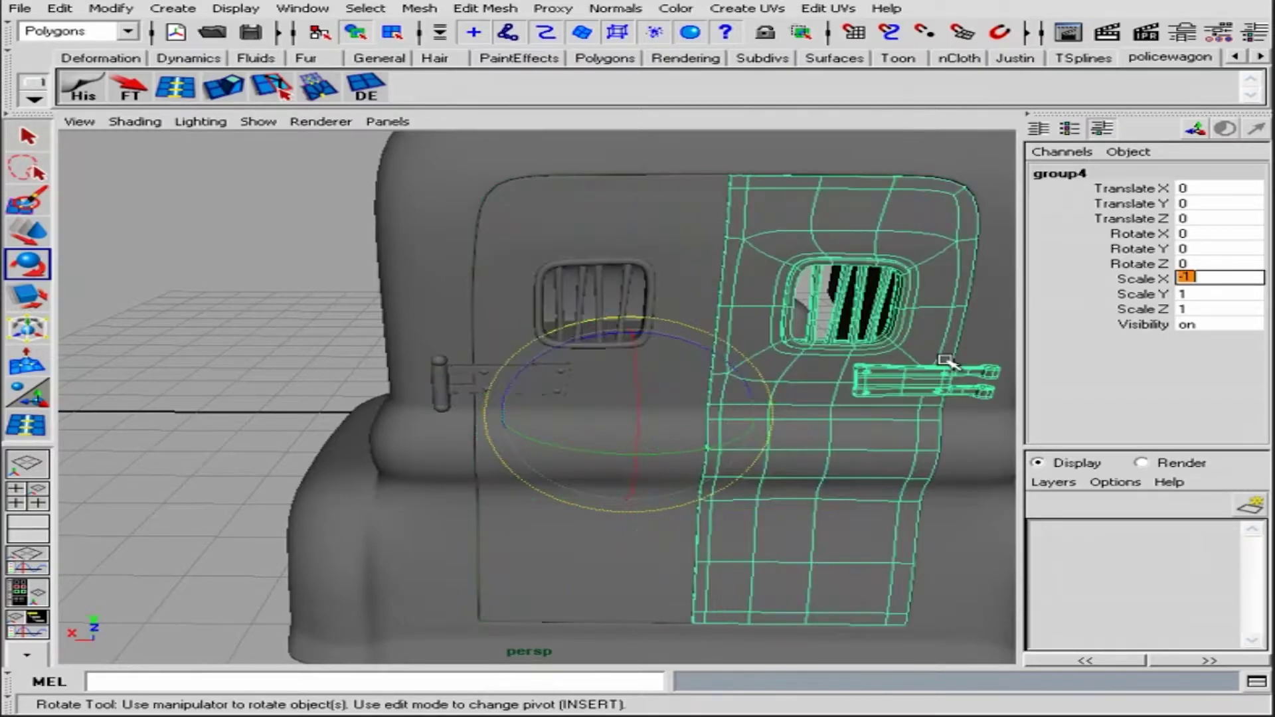
mouse_move(943, 359)
alt+mouse_down()
mouse_move(760, 373)
mouse_move(857, 380)
alt+mouse_up()
mouse_move(419, 445)
alt+mouse_down()
mouse_move(711, 421)
mouse_move(365, 352)
mouse_move(726, 378)
mouse_move(917, 359)
alt+mouse_up()
key(r)
alt+right_drag(863, 372, 963, 366)
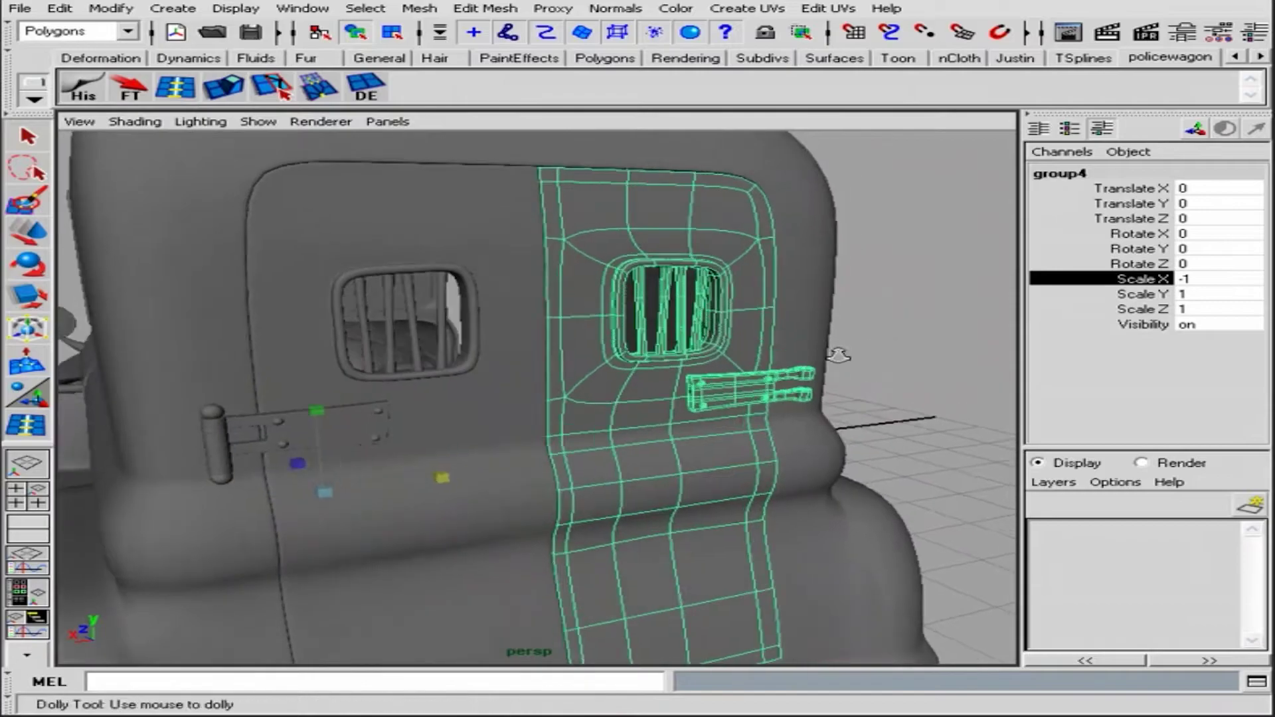
alt+drag(963, 365, 991, 364)
mouse_move(991, 364)
alt+right_down()
mouse_move(920, 364)
mouse_move(930, 365)
alt+right_up()
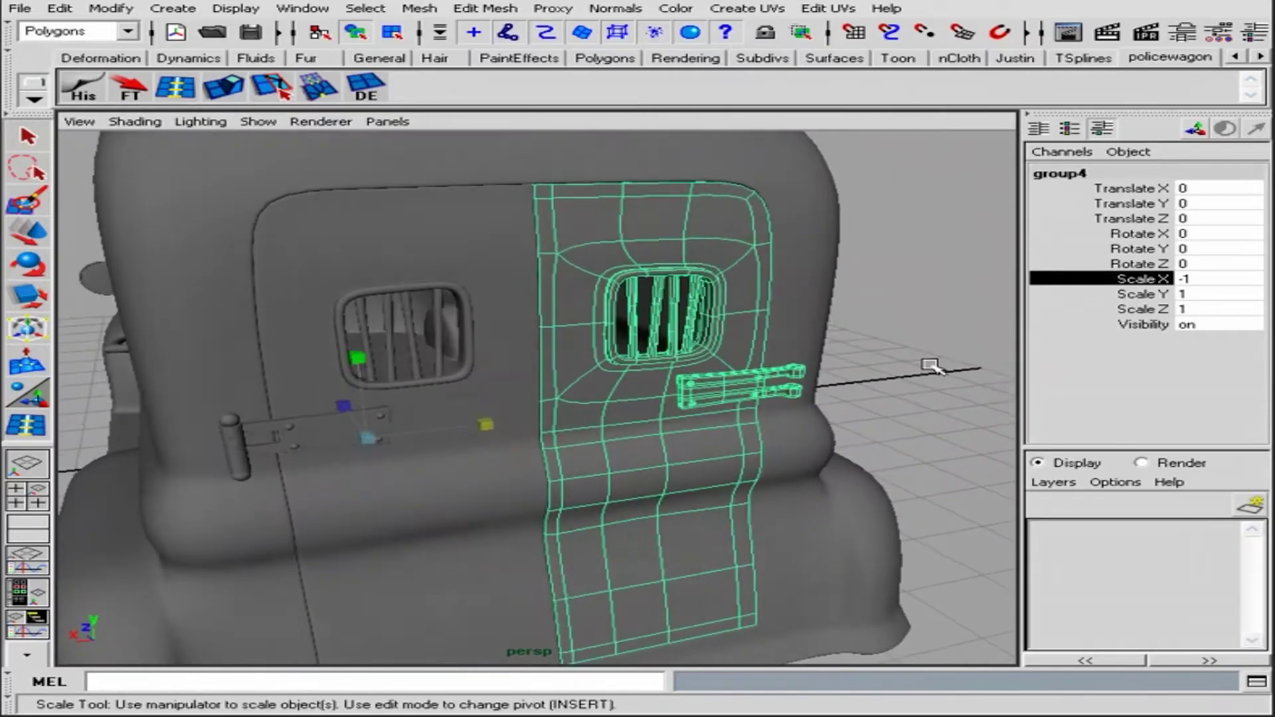
Freeze the mirrored group's transforms and turn off two-sided lighting to reveal flipped surfaces
click(129, 98)
click(258, 121)
click(222, 251)
alt+drag(664, 312, 945, 327)
click(665, 398)
Select the mirrored door's handle and inspect the black-shaded rear door up close
key(e)
alt+drag(675, 427, 709, 336)
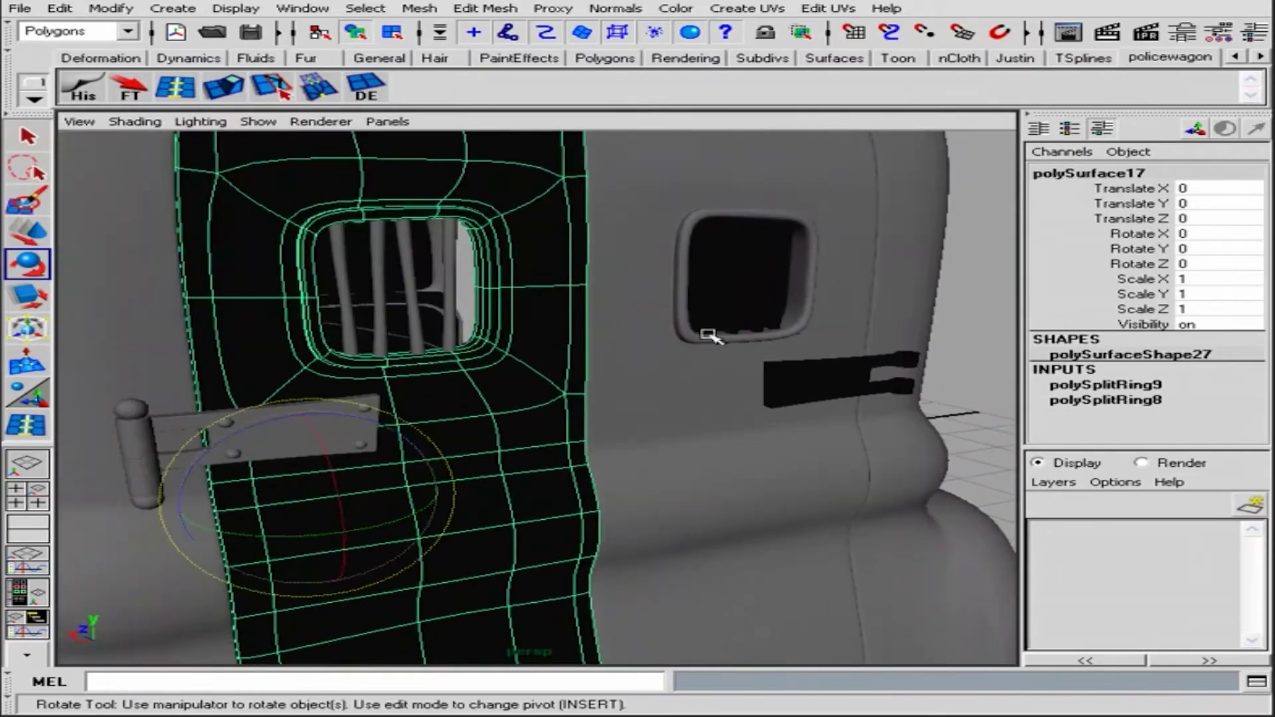
key(ctrl+z)
key(ctrl+z)
click(857, 392)
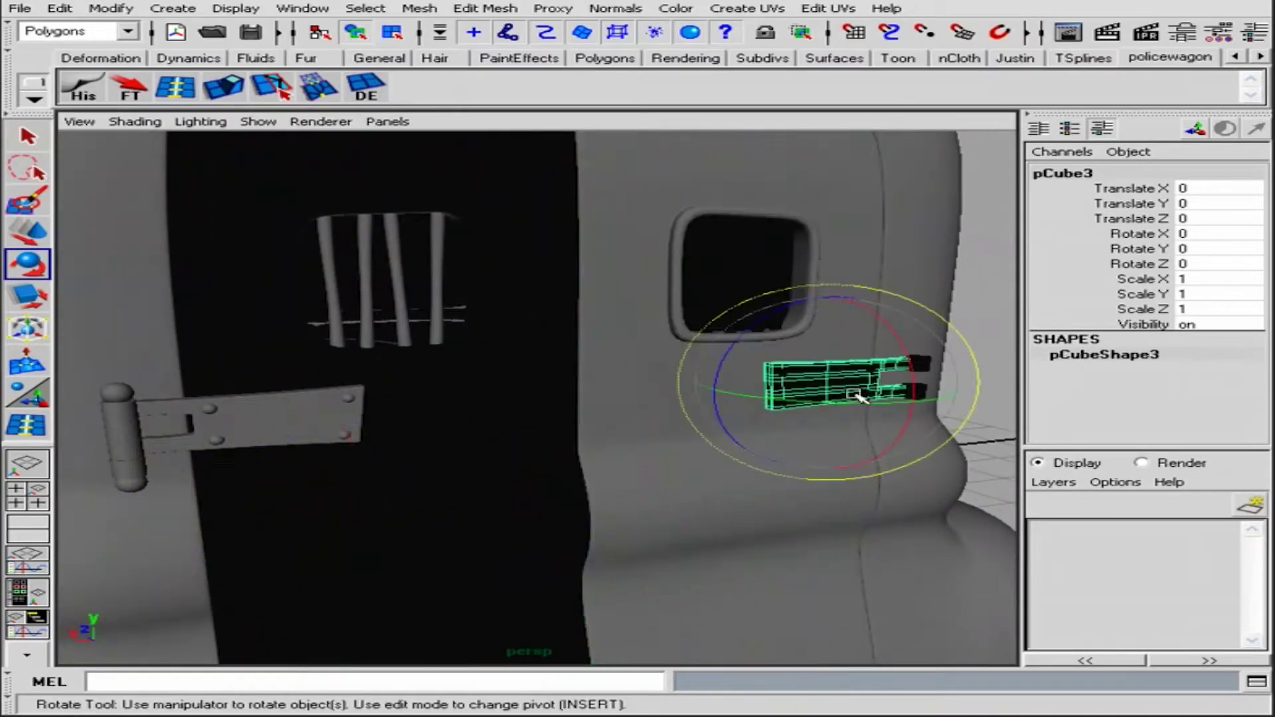
mouse_move(860, 392)
alt+mouse_down()
mouse_move(535, 370)
mouse_move(393, 405)
alt+mouse_up()
alt+right_drag(393, 405, 540, 425)
mouse_move(541, 425)
alt+mouse_down()
mouse_move(652, 432)
mouse_move(288, 407)
mouse_move(481, 421)
alt+mouse_up()
alt+right_drag(481, 421, 390, 240)
click(200, 122)
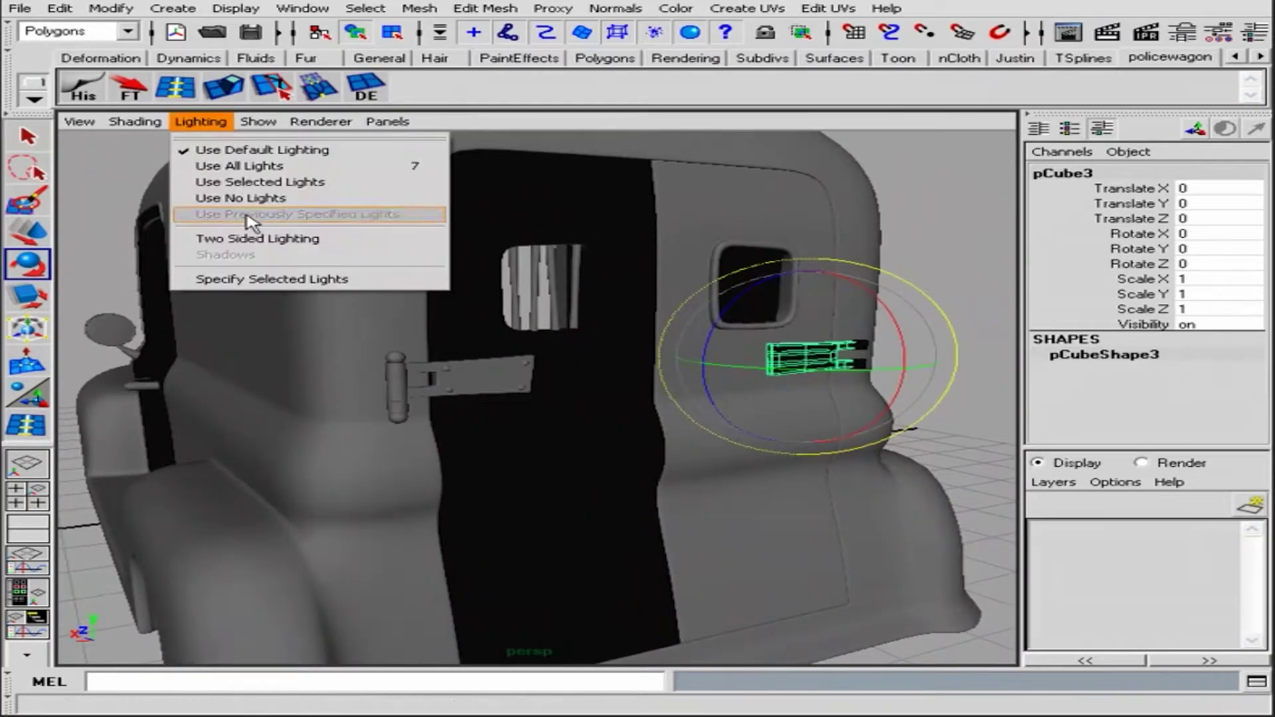
click(584, 365)
Reverse the normals of the black mirrored door panel so it shades correctly
click(617, 409)
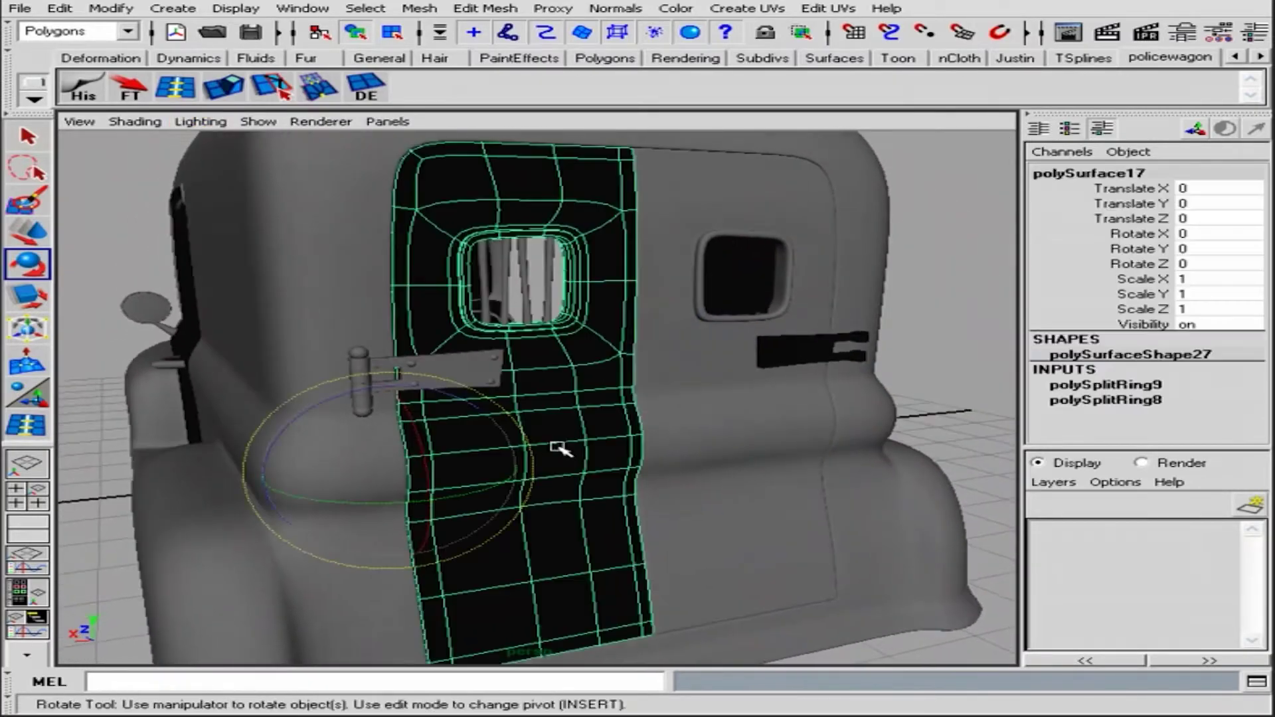
alt+drag(561, 447, 583, 427)
key(3)
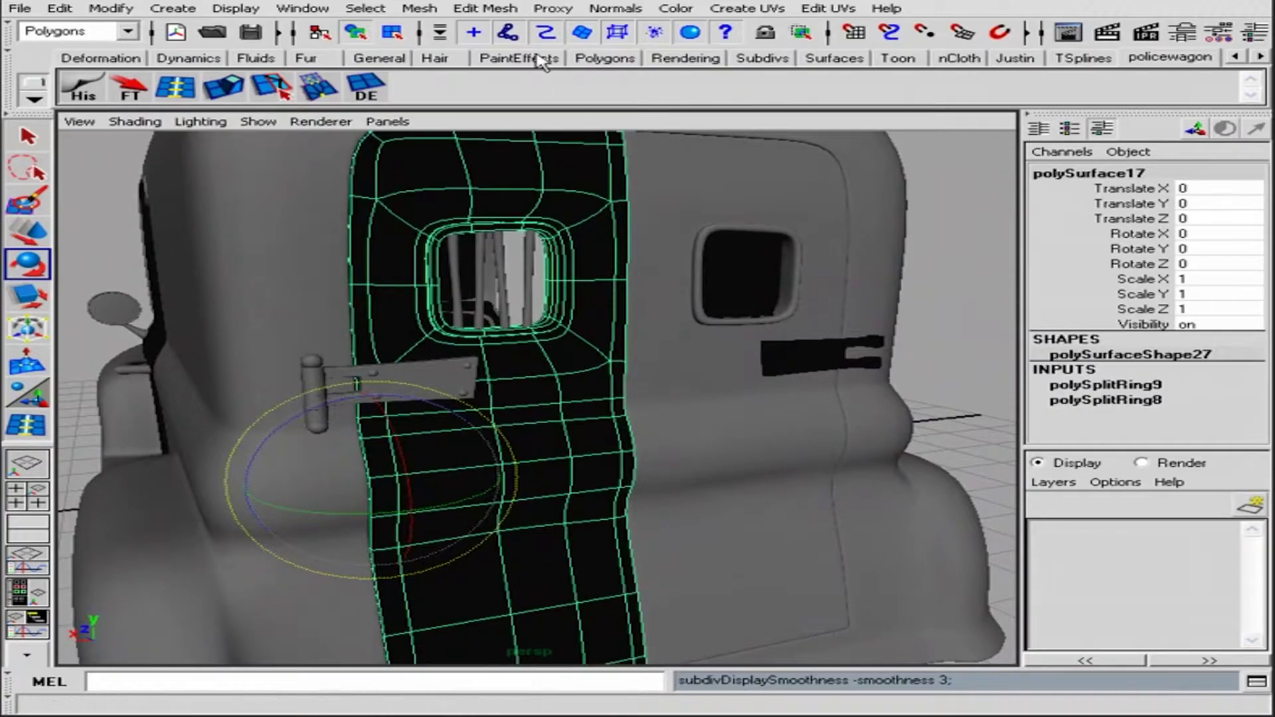
click(616, 8)
click(650, 151)
Reverse the surface direction of the NURBS hinge screws on the mirrored door
key(w)
alt+drag(649, 151, 899, 293)
scroll(826, 370, up, 3)
click(821, 391)
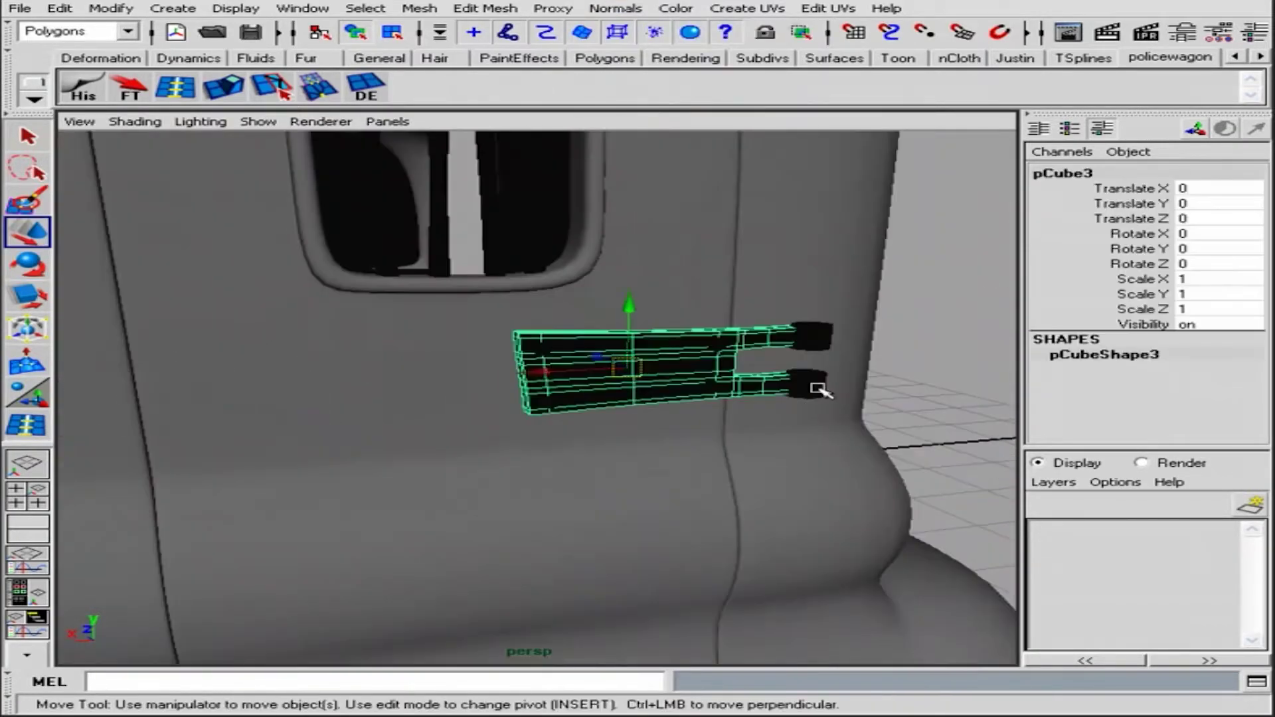
click(920, 342)
click(711, 385)
scroll(861, 384, up, 2)
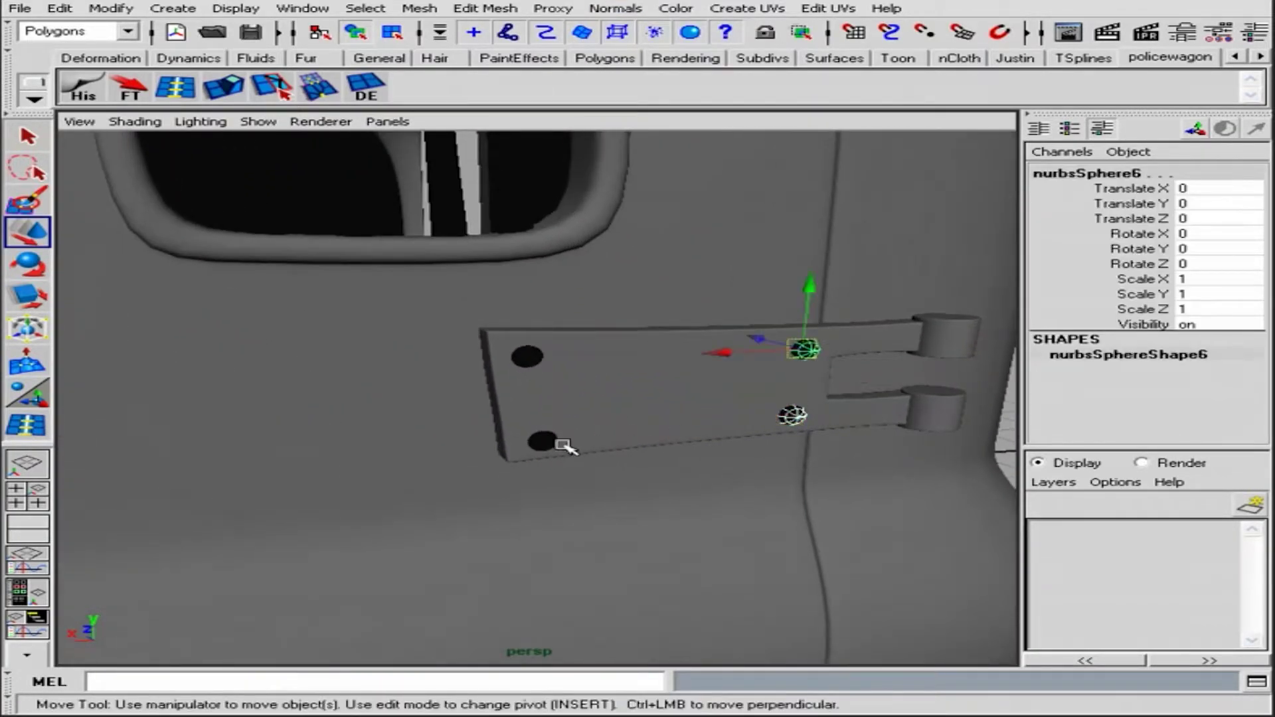
click(127, 31)
click(93, 79)
click(550, 8)
click(706, 310)
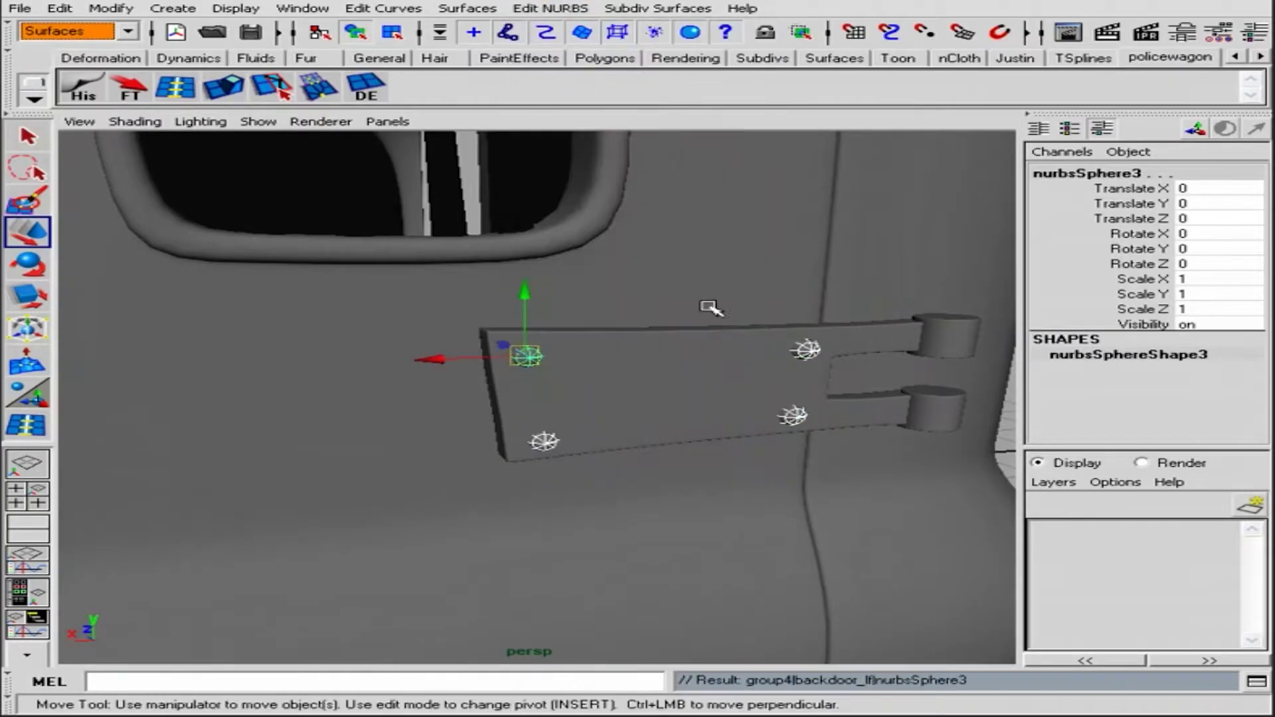
alt+drag(706, 308, 581, 362)
click(382, 359)
Reverse the normals of the side door panel and the side window glass
mouse_move(663, 355)
alt+mouse_down()
mouse_move(869, 396)
mouse_move(843, 385)
alt+mouse_up()
click(171, 313)
alt+middle_drag(465, 372, 619, 431)
scroll(619, 430, down, 2)
click(127, 32)
click(93, 64)
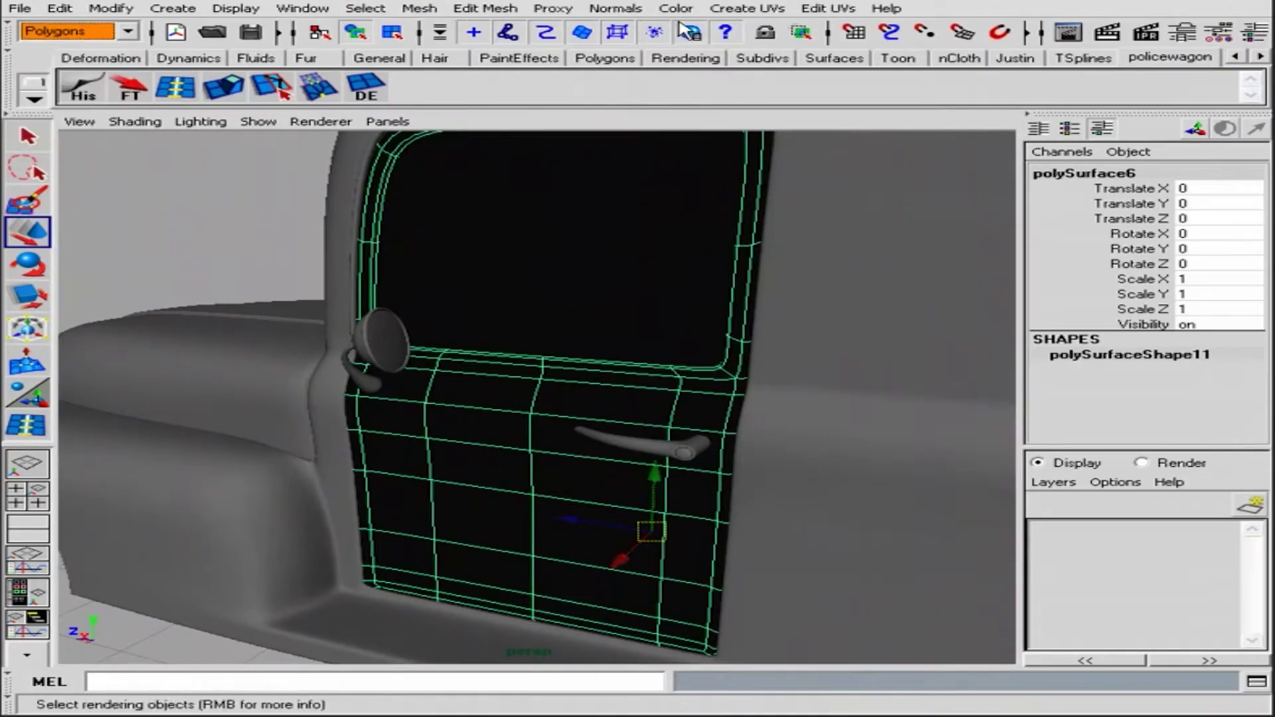
click(616, 8)
click(698, 153)
scroll(715, 274, down, 3)
click(598, 288)
key(g)
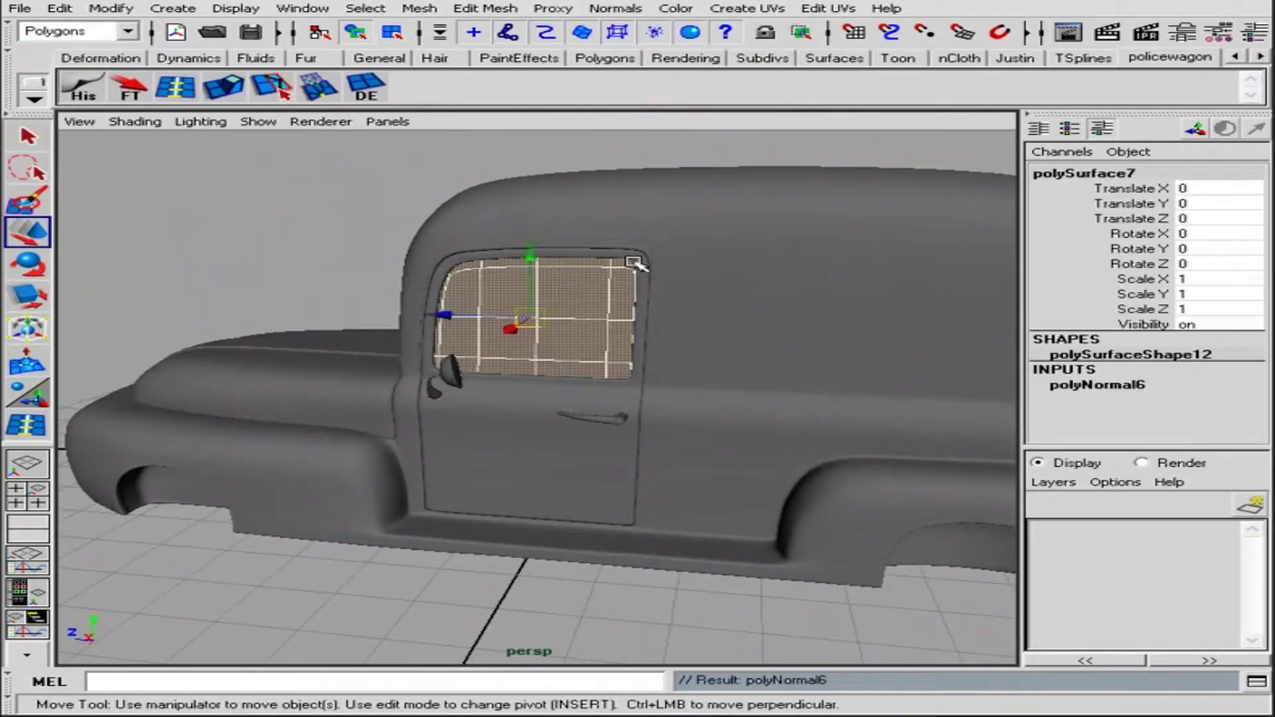
Switch to the Surfaces menus and selection tool, and orbit back to face the rear doors
mouse_move(632, 265)
alt+mouse_down()
mouse_move(823, 288)
mouse_move(641, 336)
mouse_move(784, 382)
alt+mouse_up()
scroll(734, 299, up, 2)
key(F4)
key(q)
alt+drag(478, 239, 740, 501)
scroll(718, 440, up, 3)
Create a new polygon cylinder and check its creation settings
scroll(719, 440, up, 1)
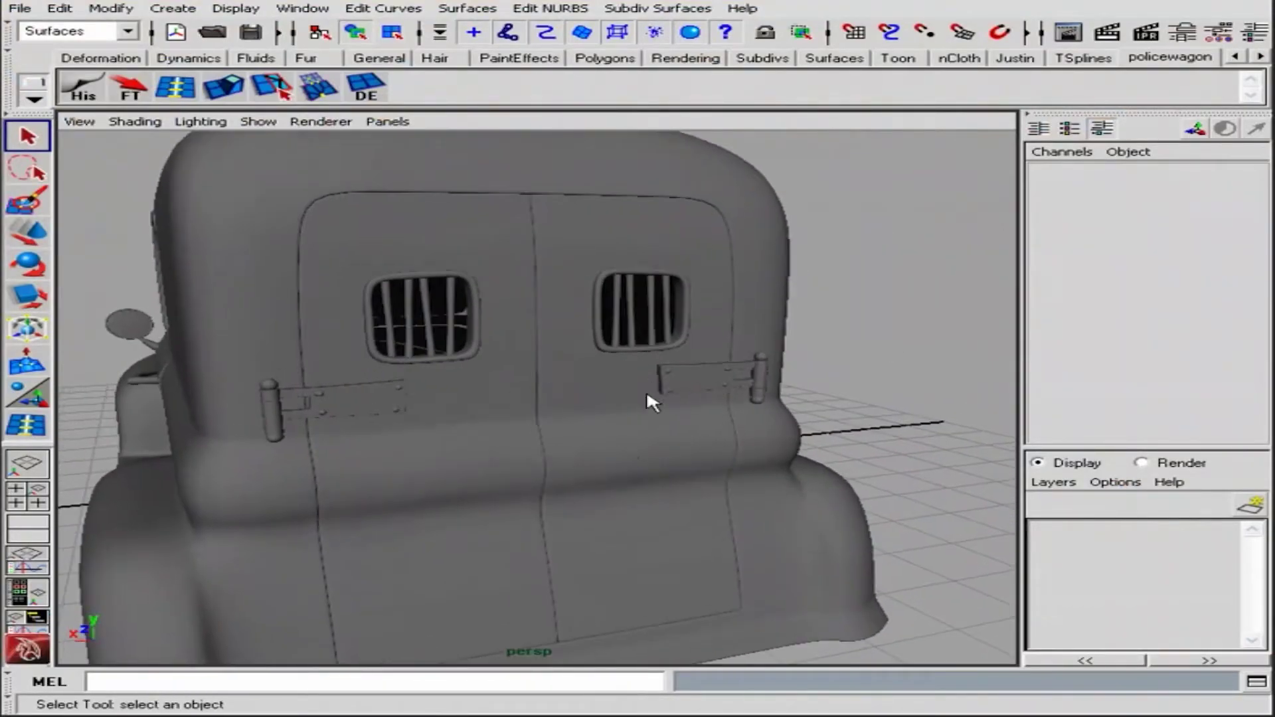
mouse_move(669, 431)
alt+mouse_down()
mouse_move(603, 346)
mouse_move(512, 364)
alt+mouse_up()
scroll(512, 365, down, 4)
mouse_move(541, 408)
alt+mouse_down()
mouse_move(584, 427)
mouse_move(669, 401)
mouse_move(637, 391)
alt+mouse_up()
click(138, 9)
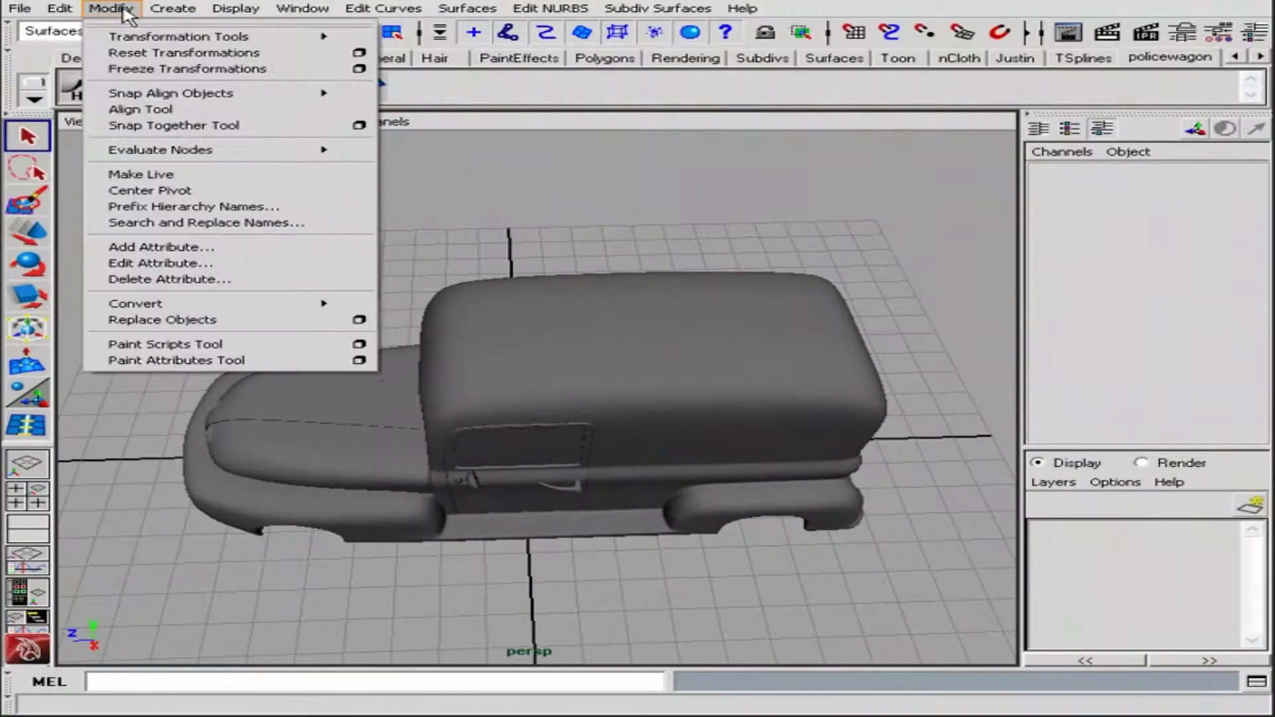
click(614, 93)
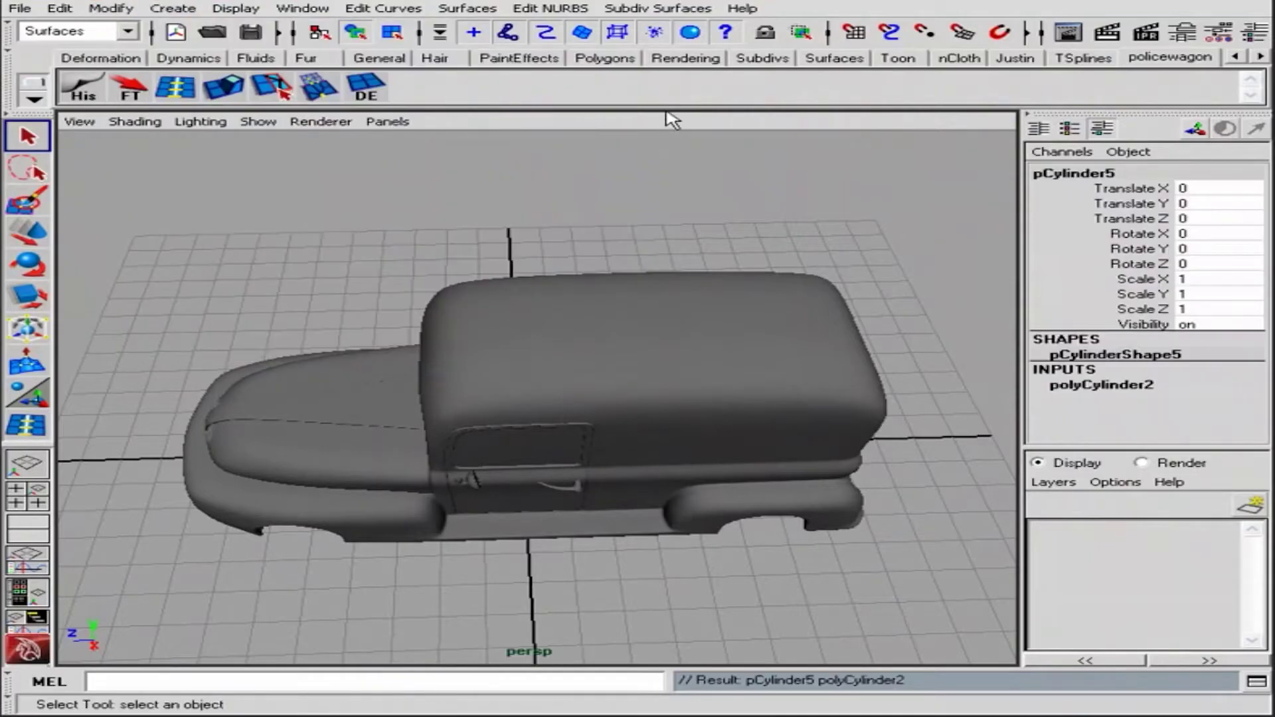
key(space)
key(space)
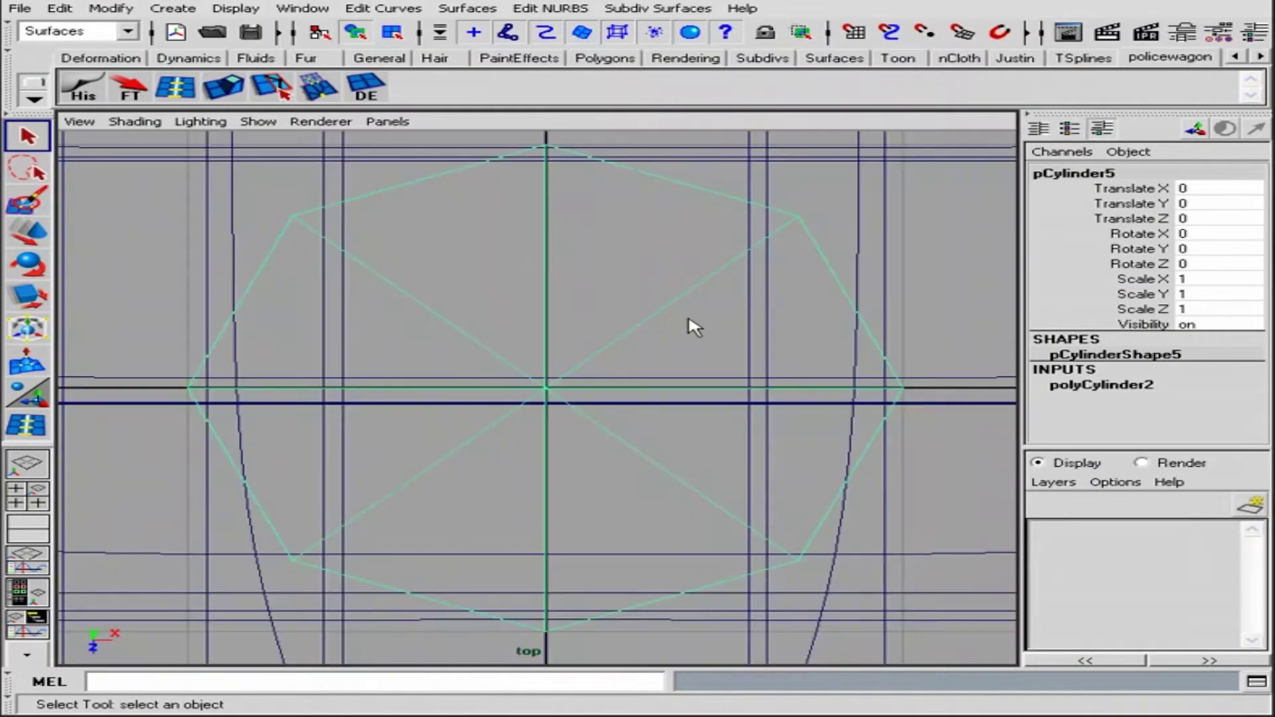
scroll(691, 311, down, 3)
scroll(691, 310, up, 2)
click(1101, 384)
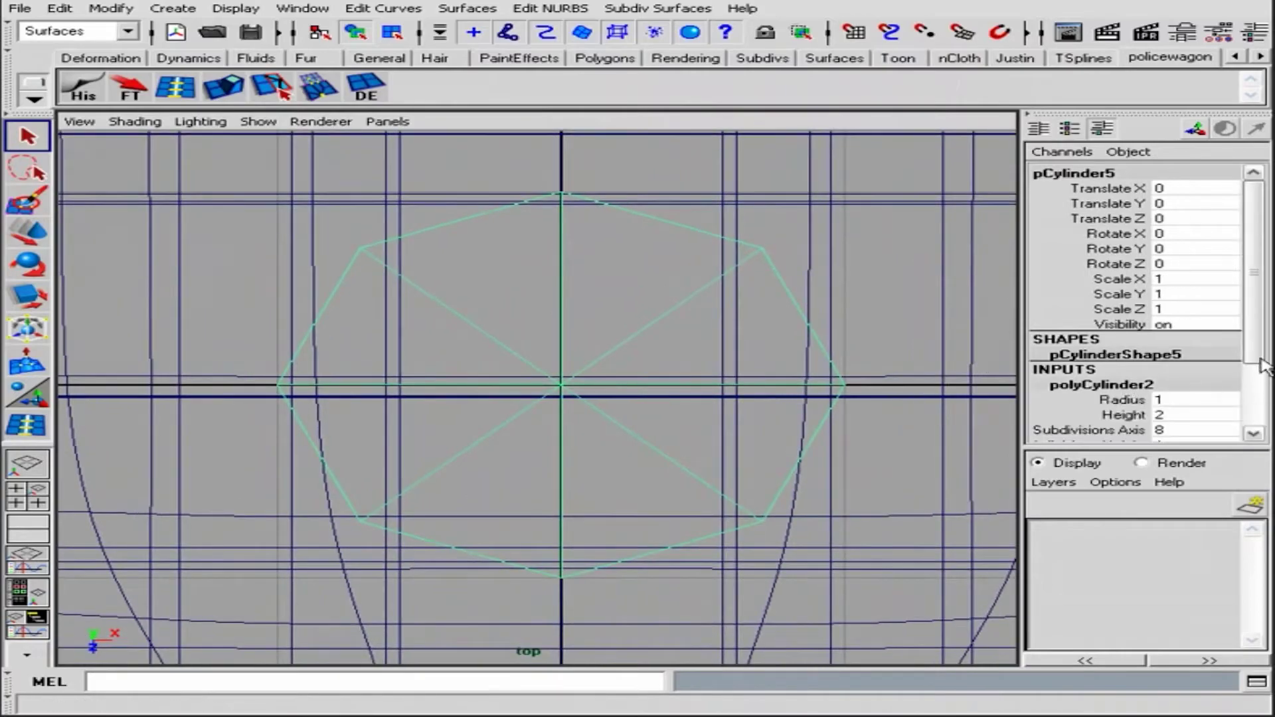
Isolate the cylinder on its own, frame it, and squash it in Y into a thin disc
scroll(1226, 385, down, 1)
click(257, 121)
mouse_move(306, 149)
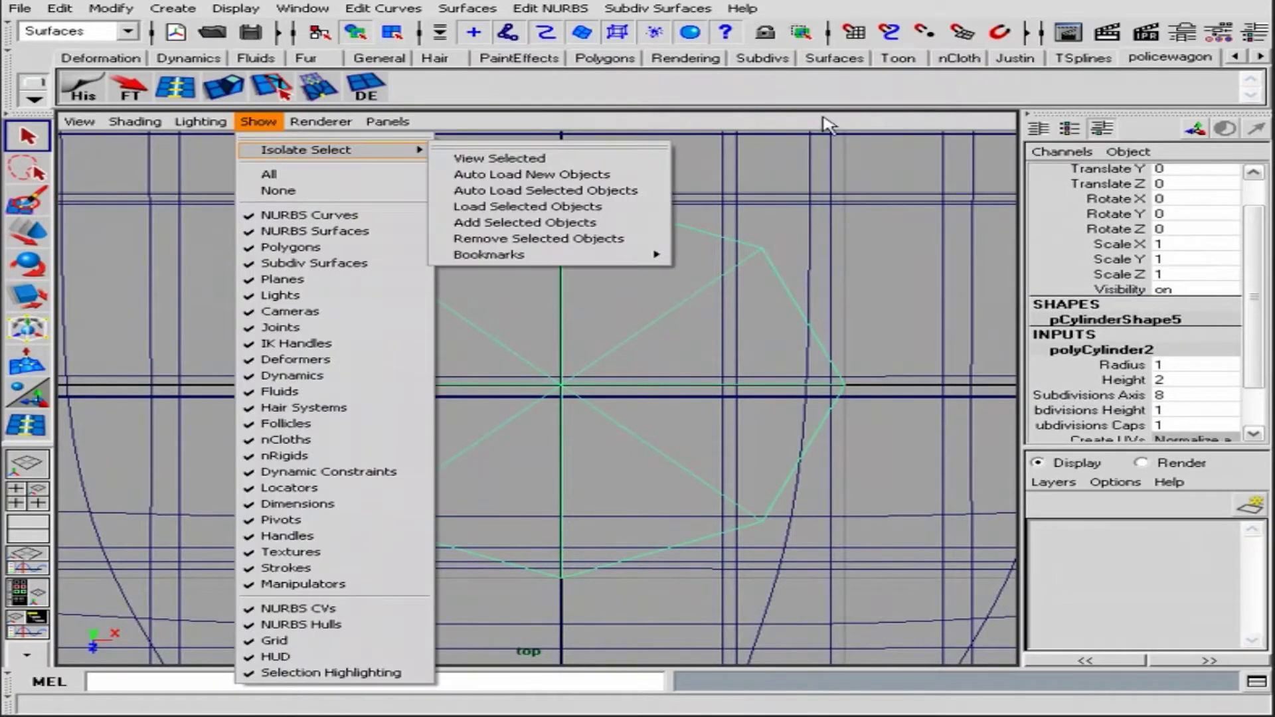
key(space)
key(space)
click(285, 125)
click(495, 153)
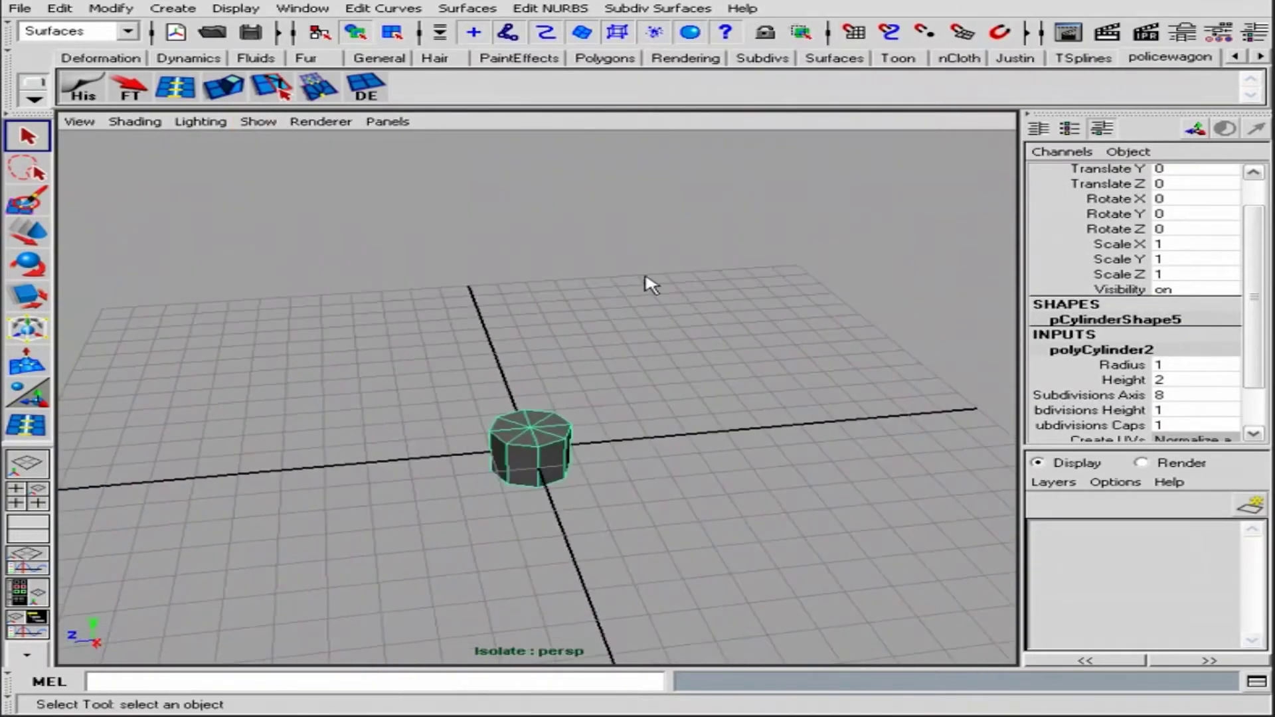
key(f)
mouse_move(545, 322)
mouse_down()
mouse_move(532, 382)
mouse_move(621, 447)
mouse_move(535, 399)
mouse_move(641, 427)
mouse_up()
Select the disc's top faces and extrude them into inset rings, scaling the last to 0.9
right_drag(646, 423, 647, 464)
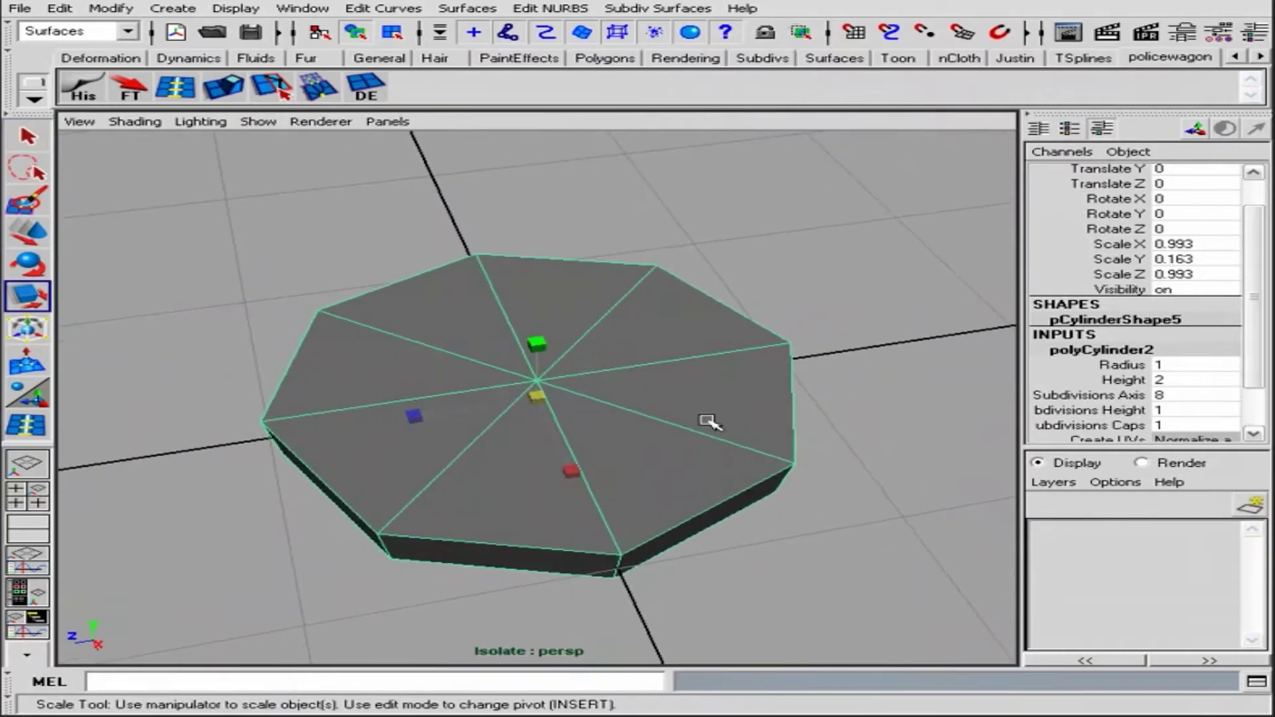
click(694, 403)
shift+click(655, 455)
alt+drag(655, 456, 495, 470)
shift+click(495, 470)
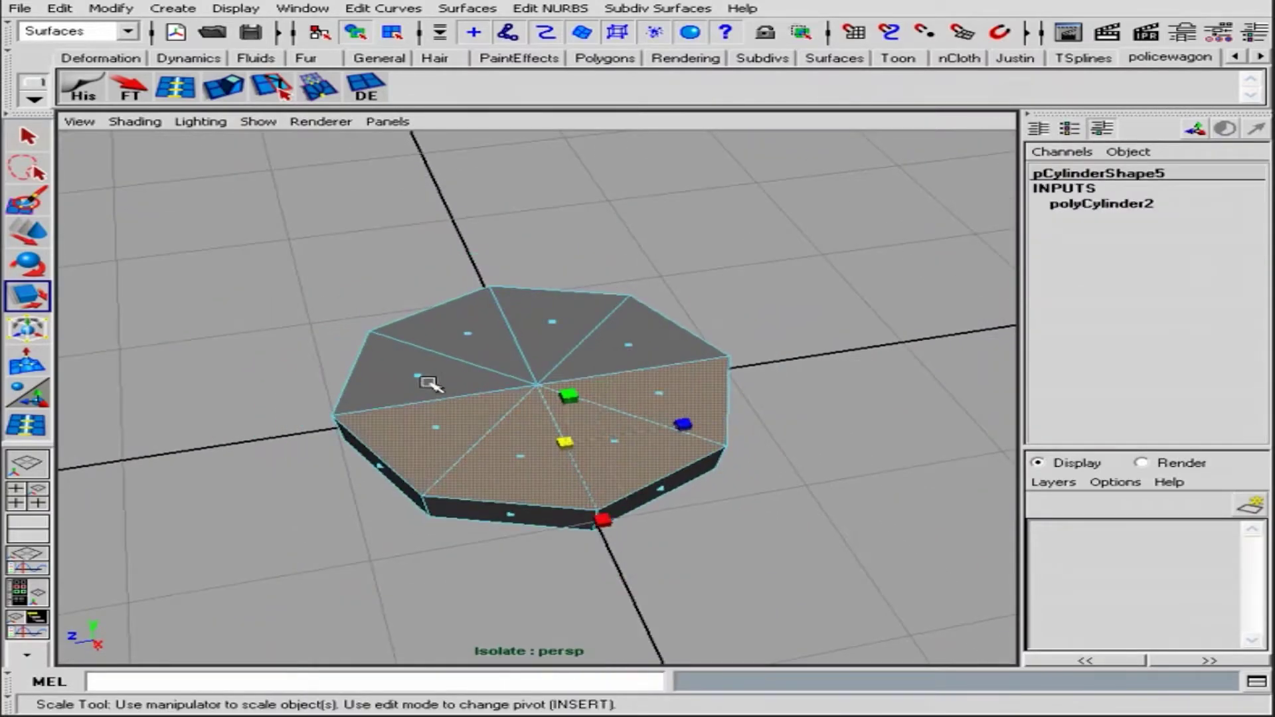
mouse_move(672, 388)
alt+right_down()
mouse_move(709, 416)
mouse_move(735, 402)
alt+right_up()
alt+drag(679, 406, 677, 401)
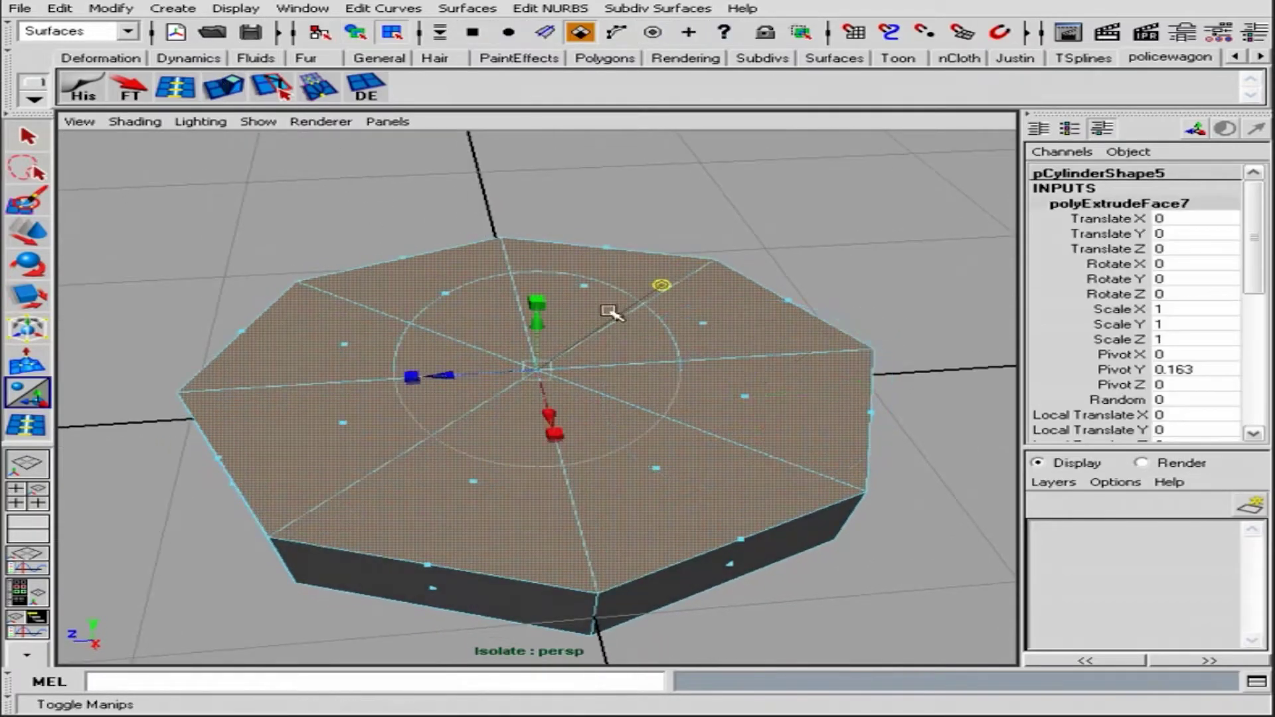
drag(611, 312, 588, 325)
key(g)
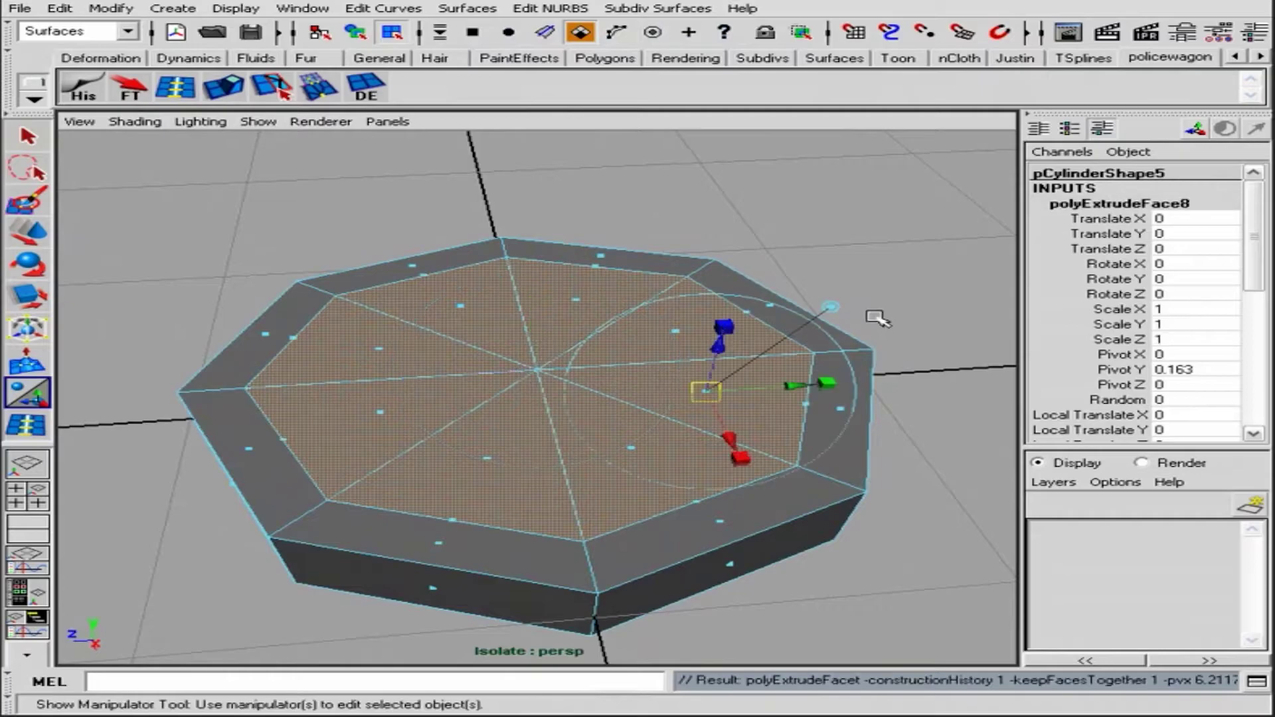
drag(537, 367, 520, 369)
key(g)
click(661, 286)
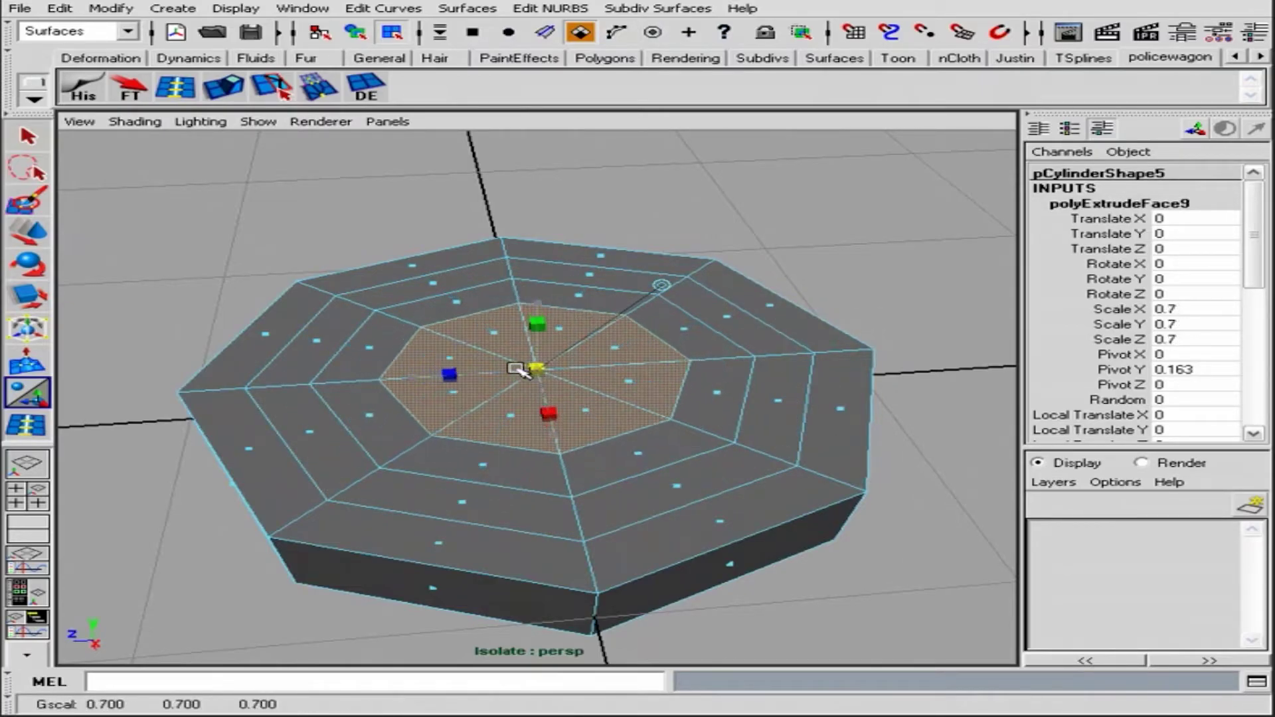
Extrude the centre face further, shrinking it to 0.7 and smaller to form a sunken dish
key(g)
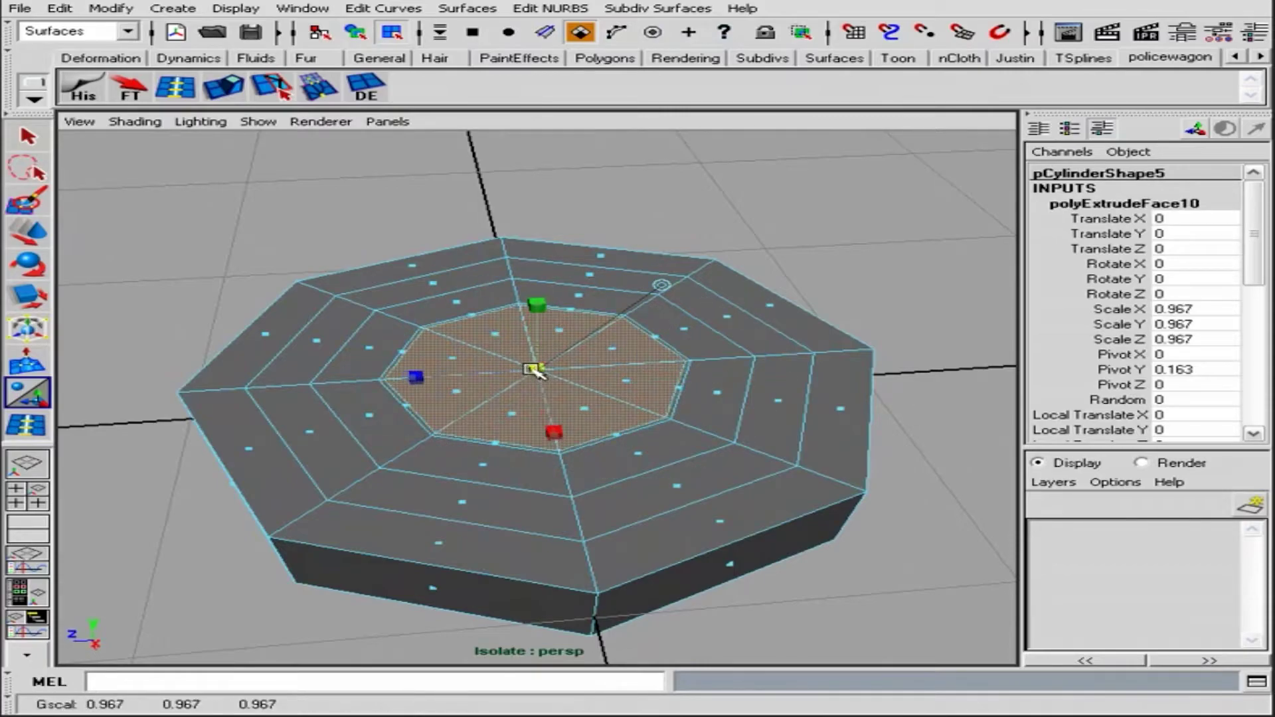
key(g)
drag(537, 319, 537, 292)
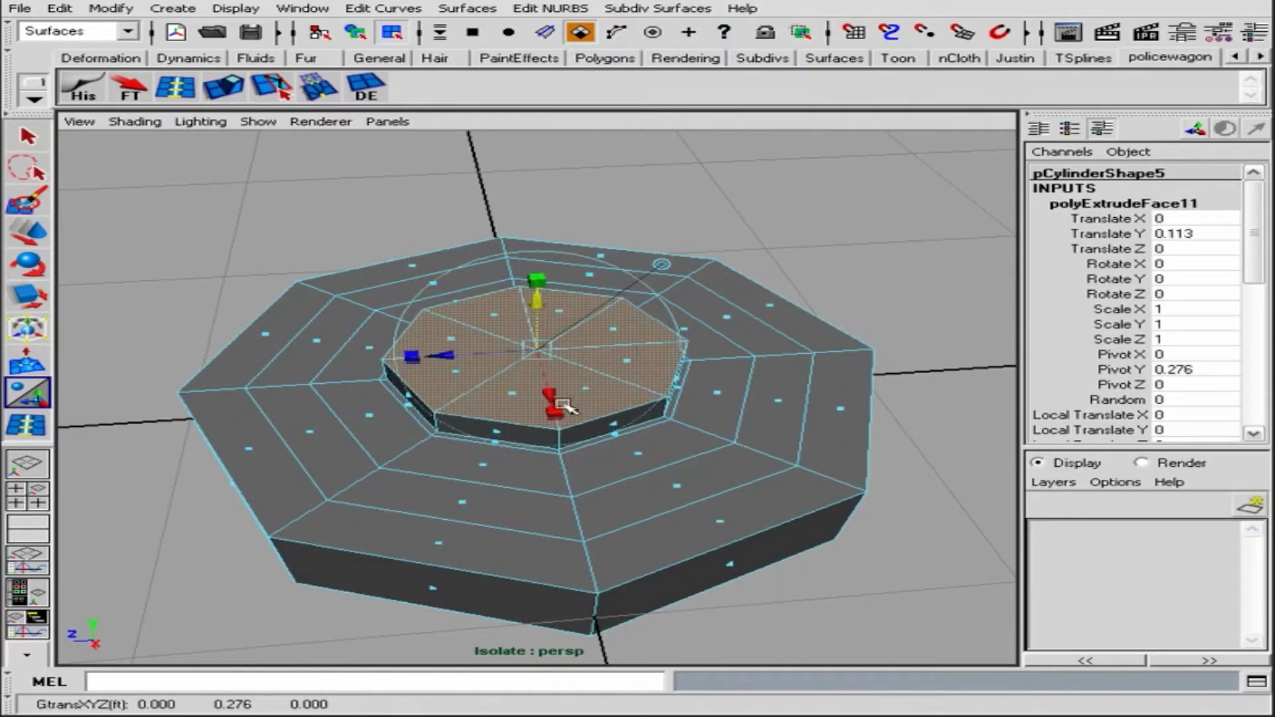
drag(547, 358, 524, 356)
key(g)
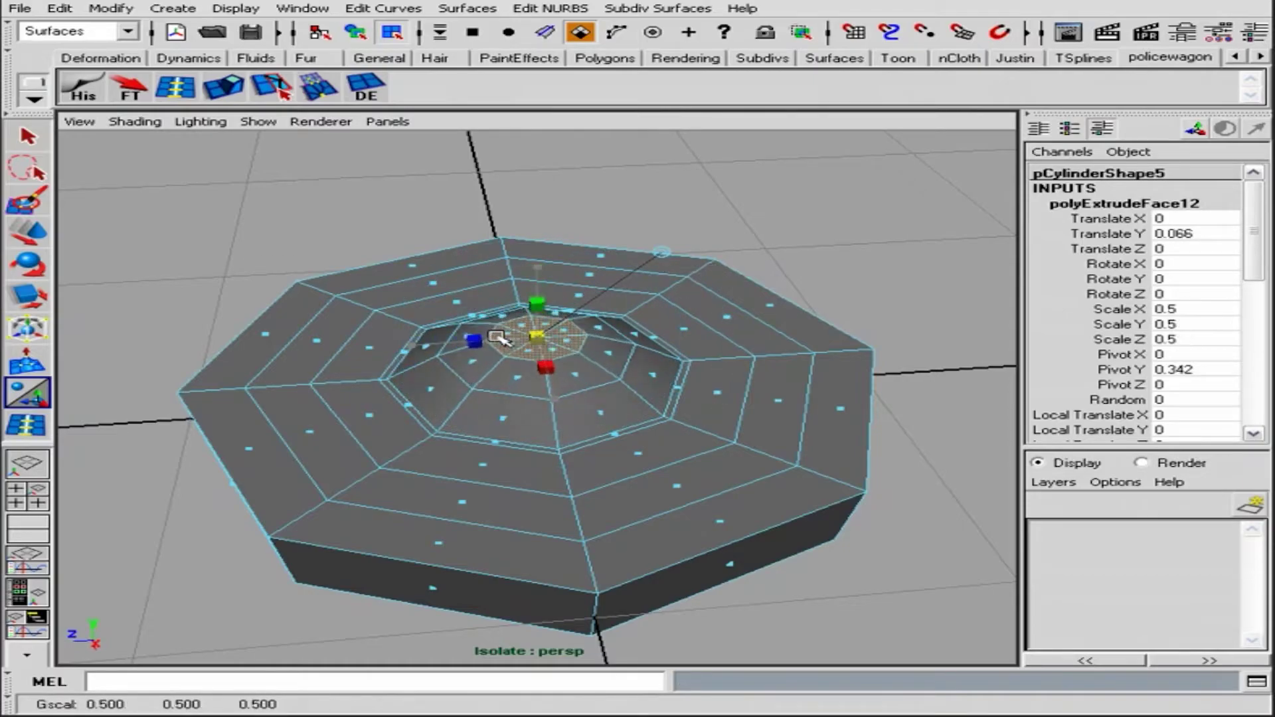
mouse_move(500, 338)
mouse_down()
mouse_move(482, 340)
mouse_move(531, 359)
mouse_up()
alt+right_drag(531, 359, 598, 412)
key(t)
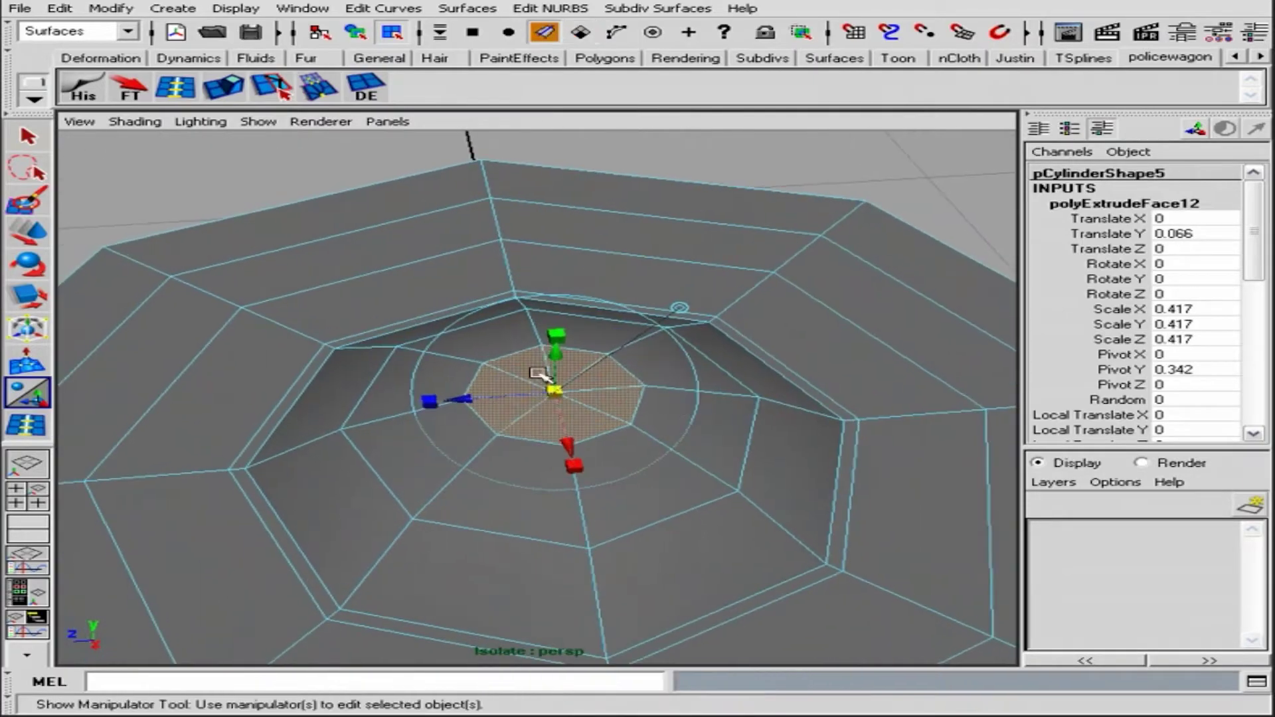
click(584, 368)
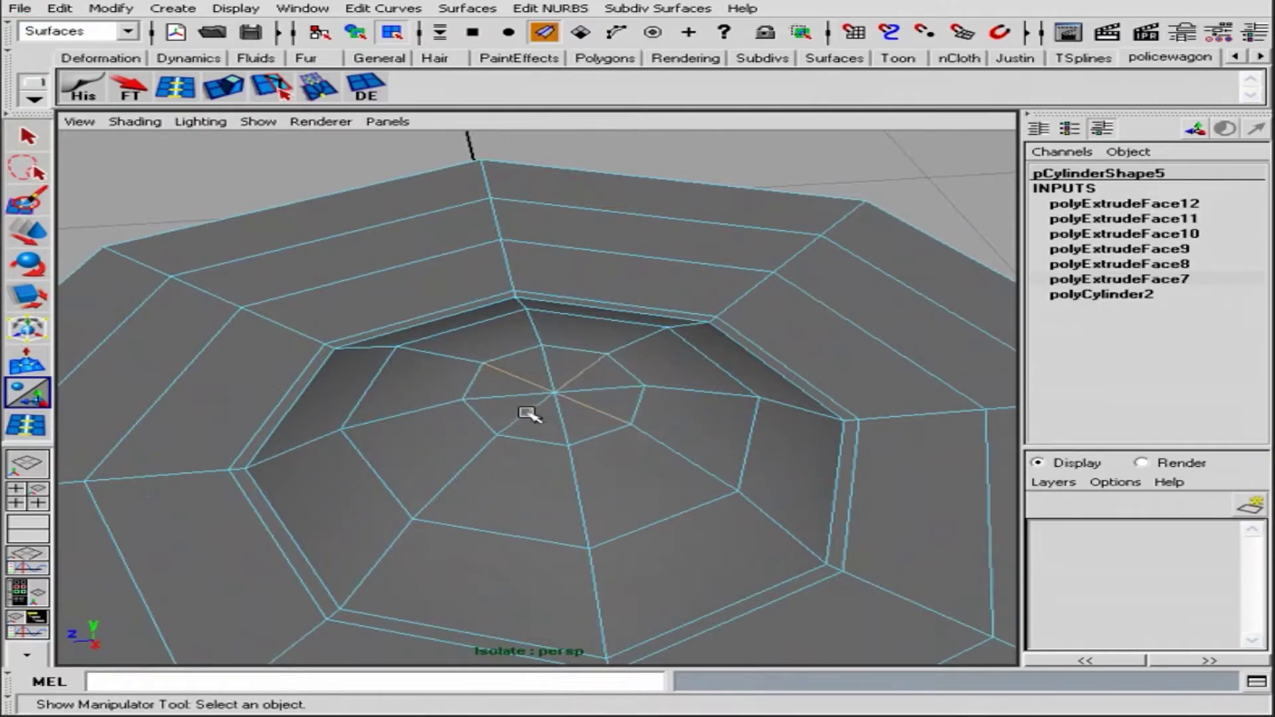
click(746, 427)
Select the outer ring band faces and extrude them upward into a raised ridge
alt+drag(746, 427, 933, 494)
click(947, 469)
shift+click(828, 331)
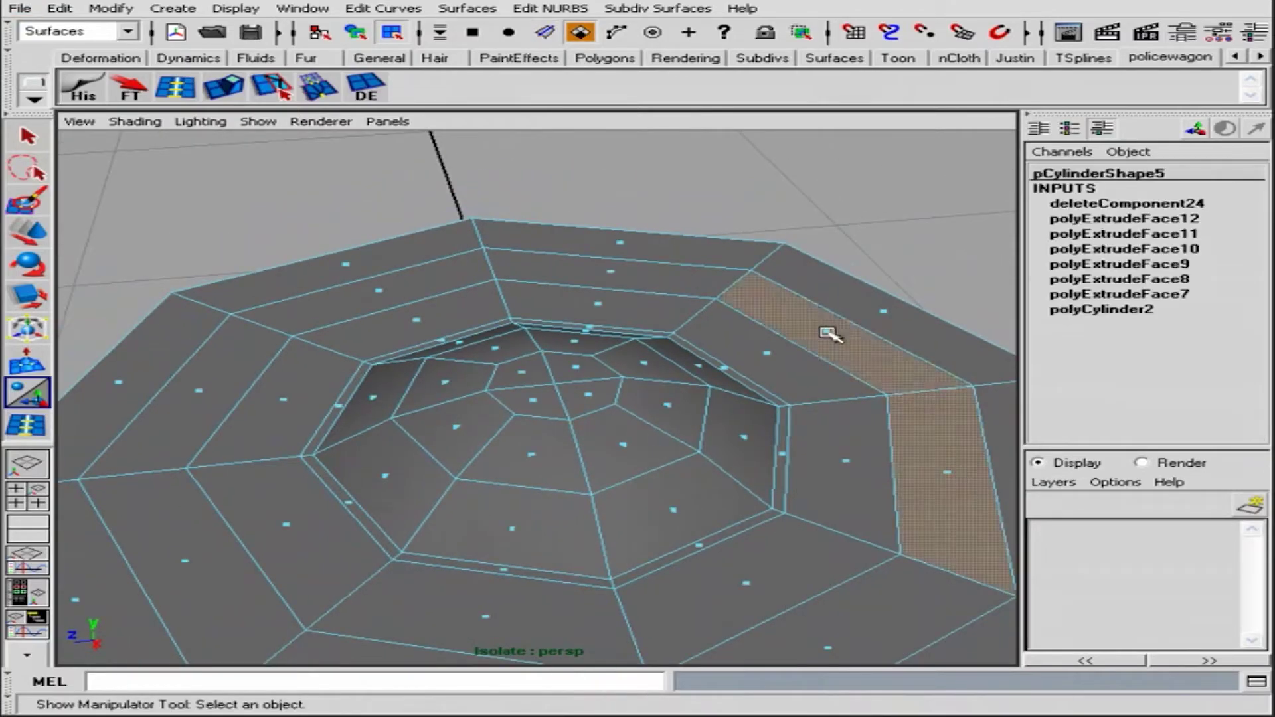
shift+click(446, 277)
alt+drag(446, 278, 319, 347)
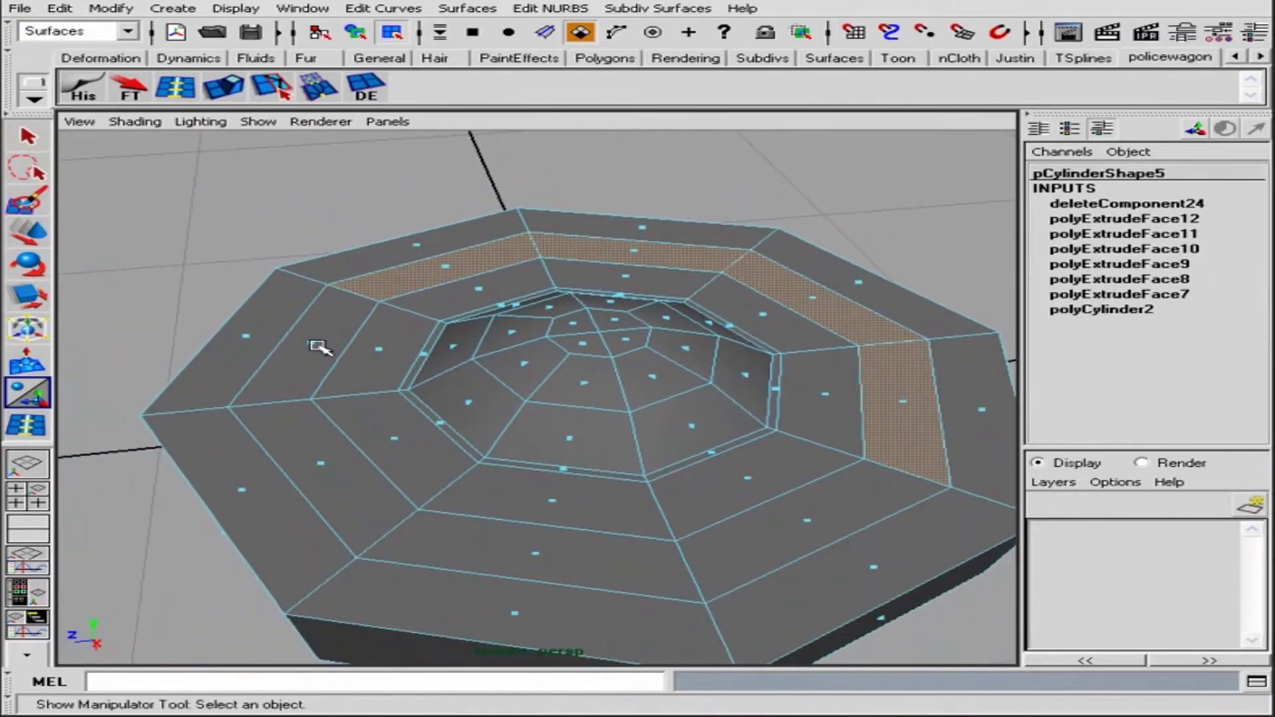
shift+click(322, 465)
shift+click(541, 556)
click(219, 87)
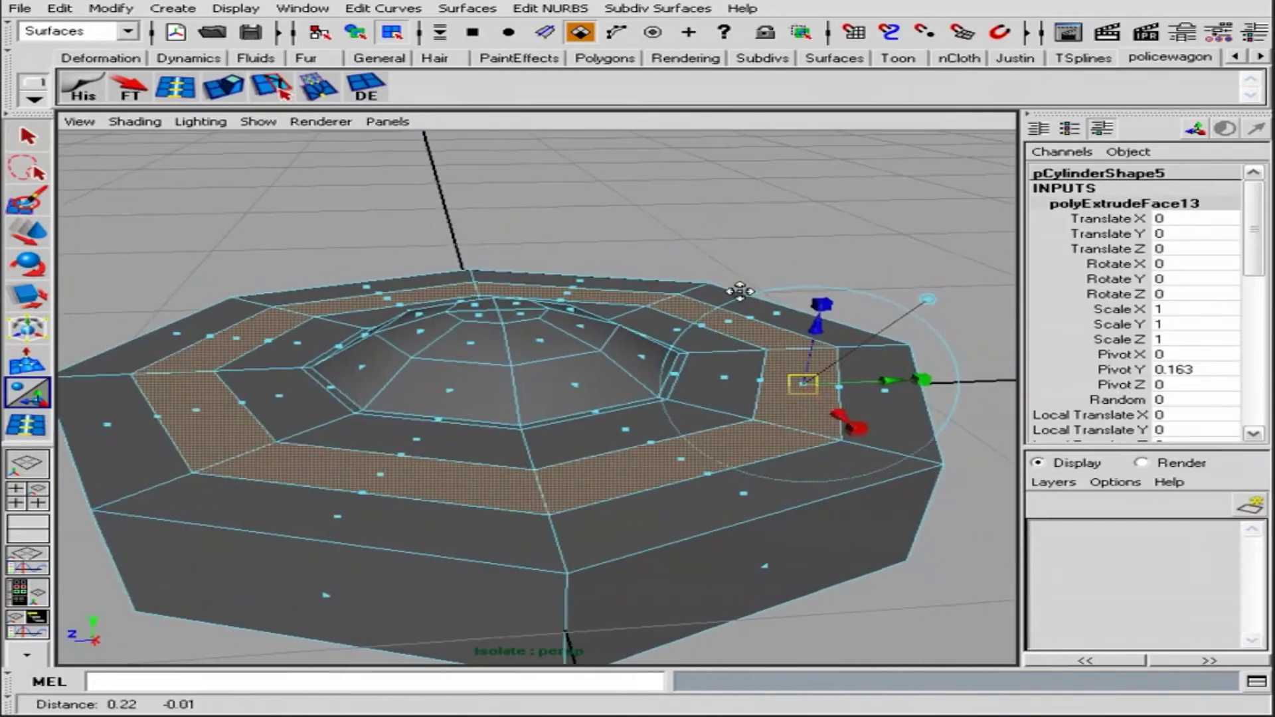
key(g)
click(923, 294)
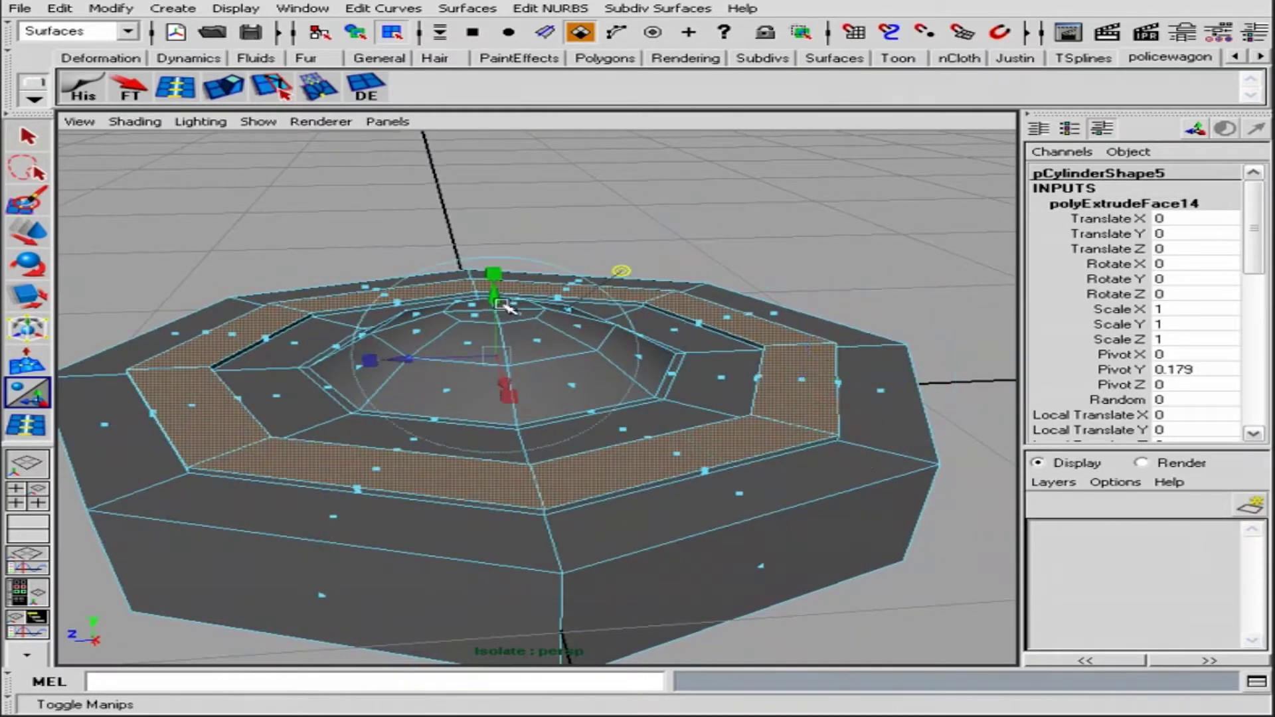
drag(493, 296, 498, 275)
click(219, 86)
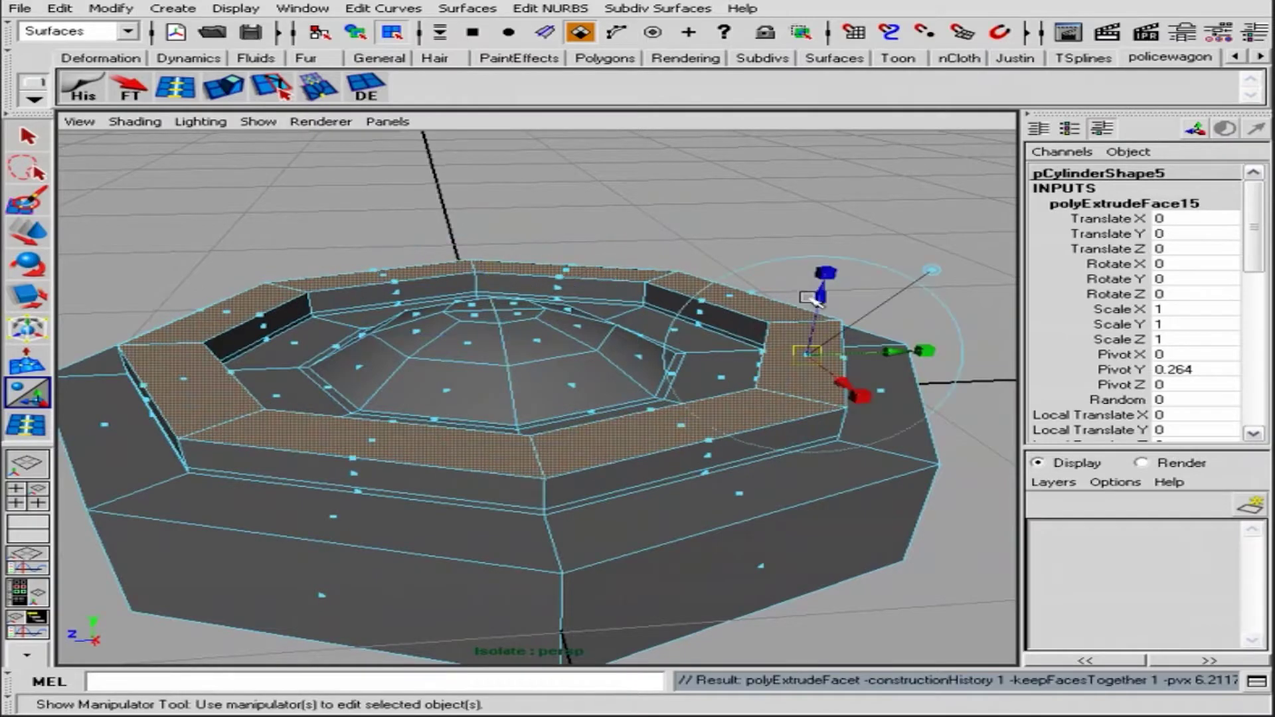
alt+drag(818, 296, 754, 290)
Insert supporting edge loops around the ridge and near the disc's bottom edge
click(174, 87)
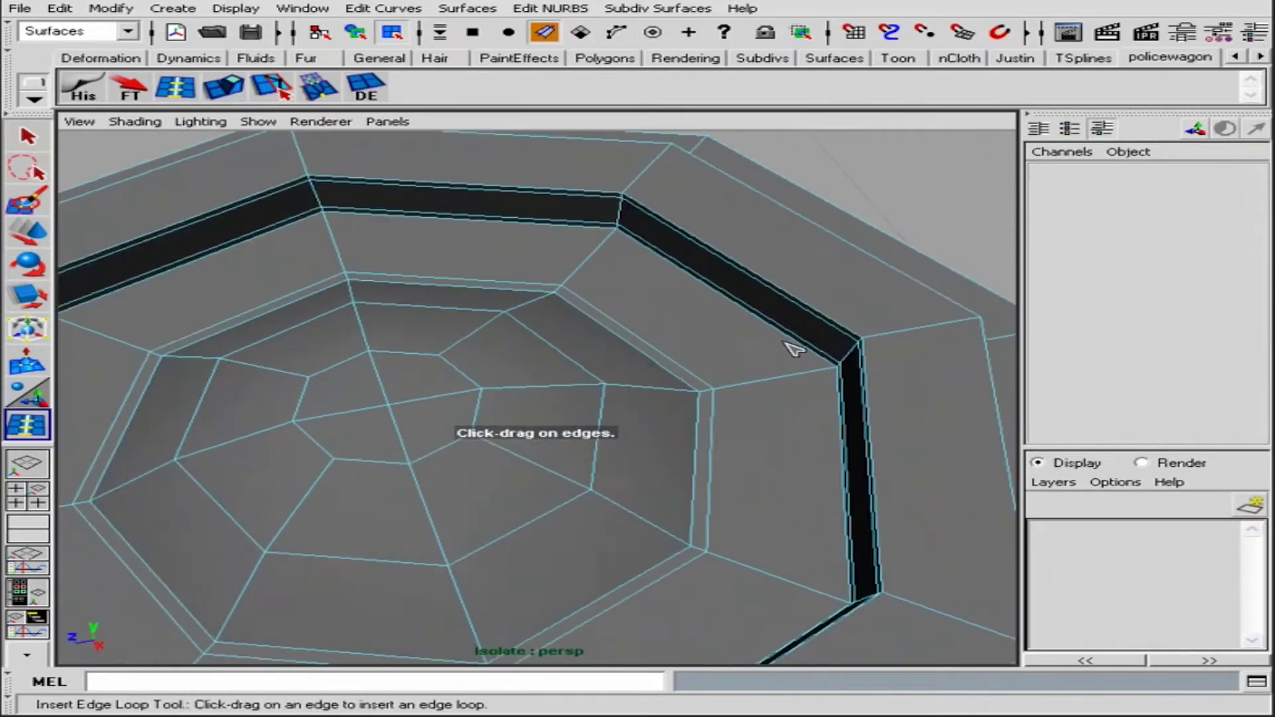
drag(730, 410, 719, 419)
mouse_move(720, 418)
alt+mouse_down()
mouse_move(769, 342)
mouse_move(547, 489)
mouse_move(666, 520)
mouse_move(920, 452)
mouse_move(894, 392)
mouse_move(788, 392)
mouse_move(804, 348)
alt+mouse_up()
click(923, 420)
click(894, 393)
click(744, 354)
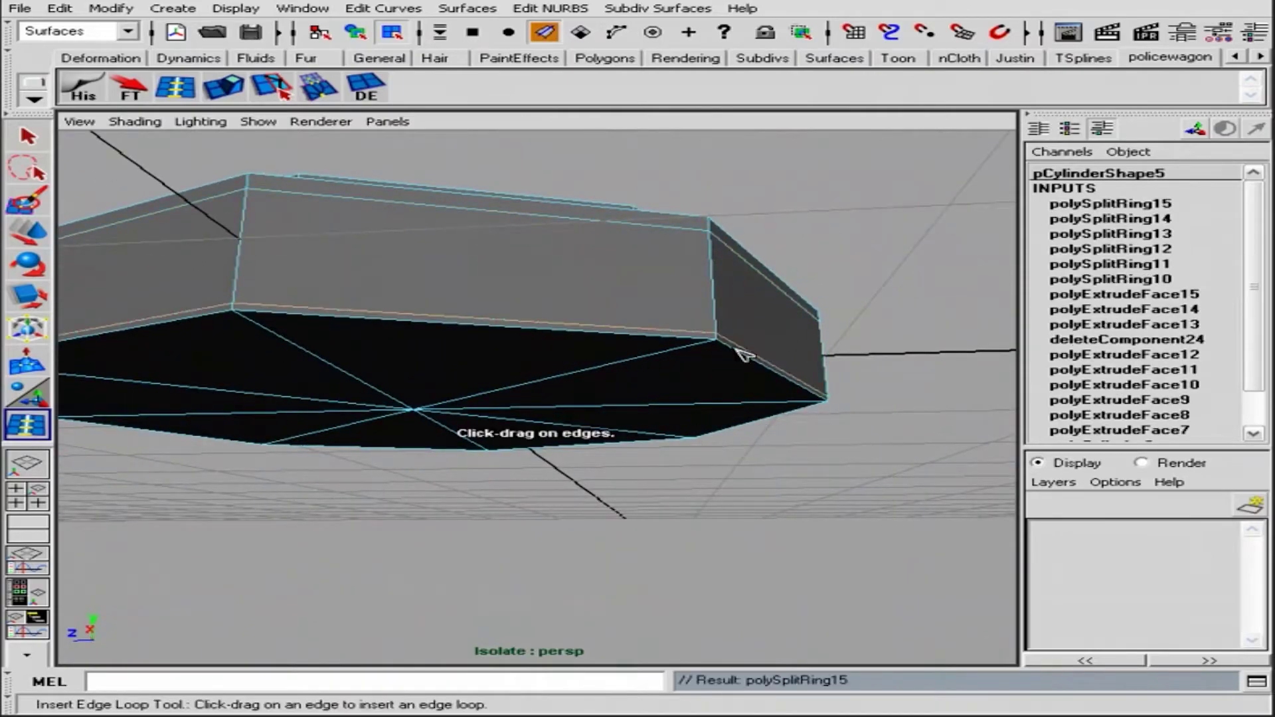
key(F11)
alt+drag(319, 372, 436, 322)
Extrude the bottom faces, inset them slightly to 0.983, then delete them to open the underside
click(436, 322)
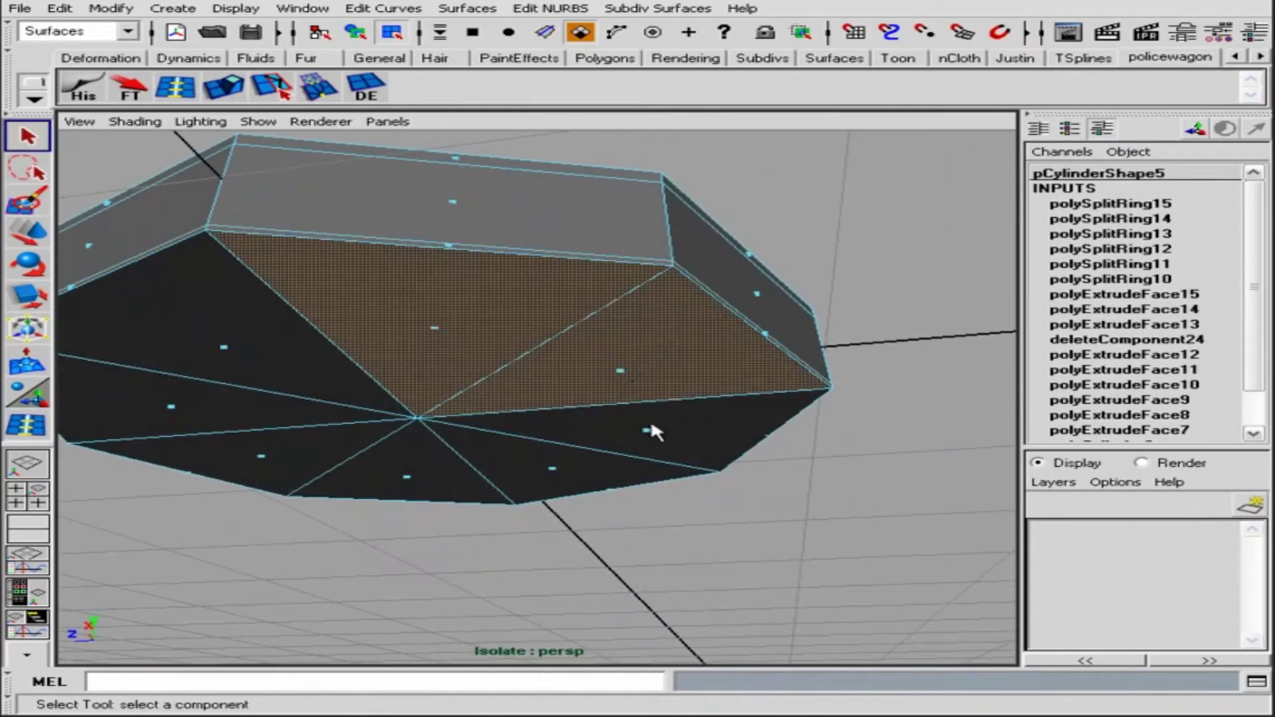
shift+click(272, 463)
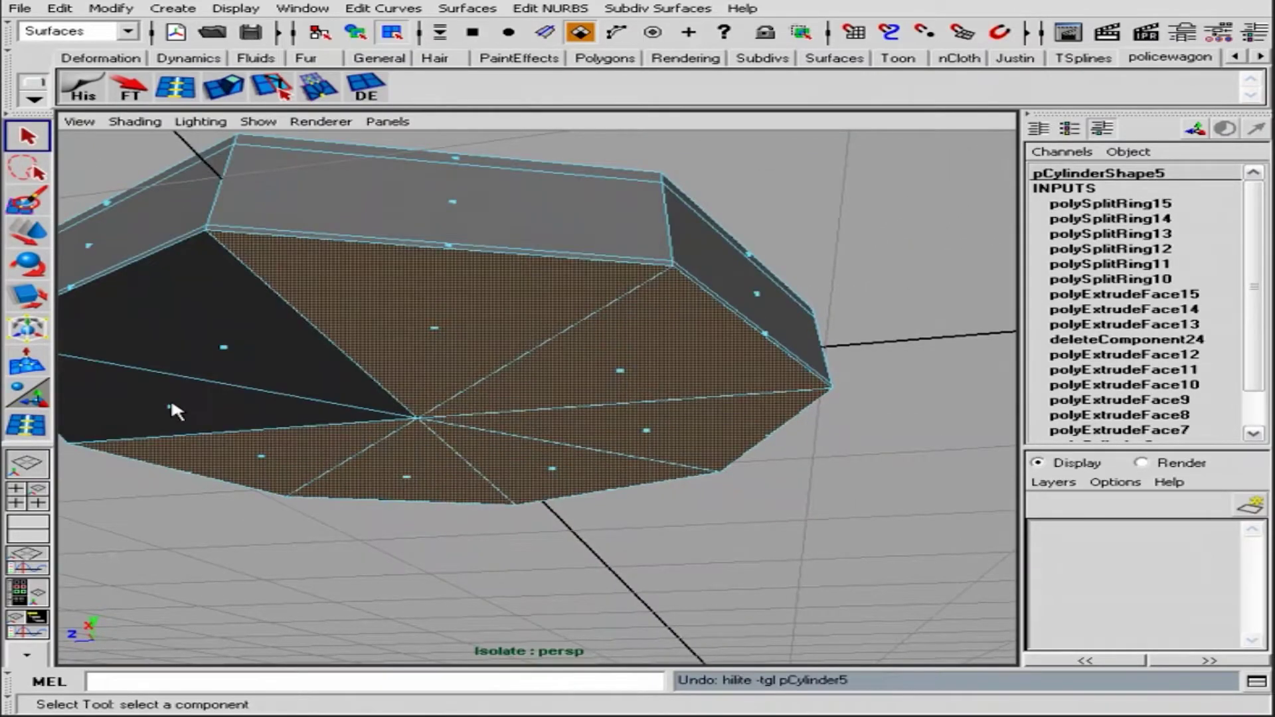
shift+click(171, 407)
shift+click(223, 346)
click(223, 86)
alt+drag(634, 402, 464, 344)
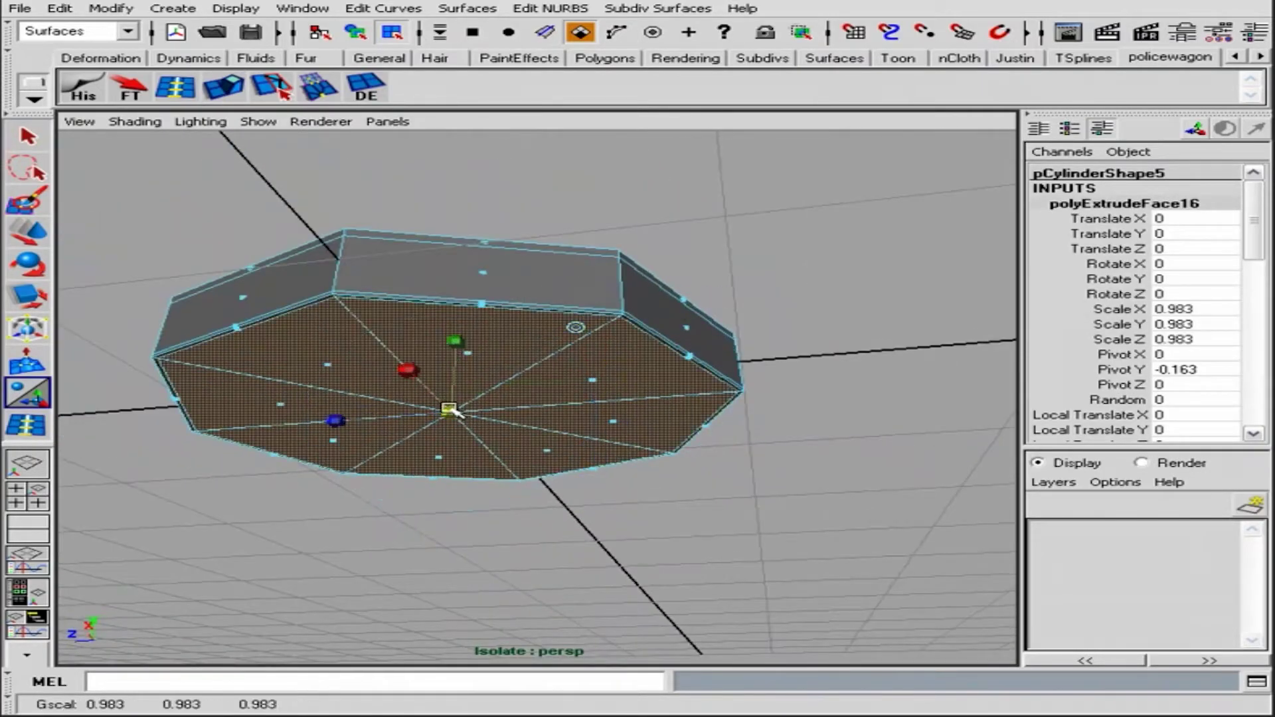
drag(453, 411, 365, 398)
key(F8)
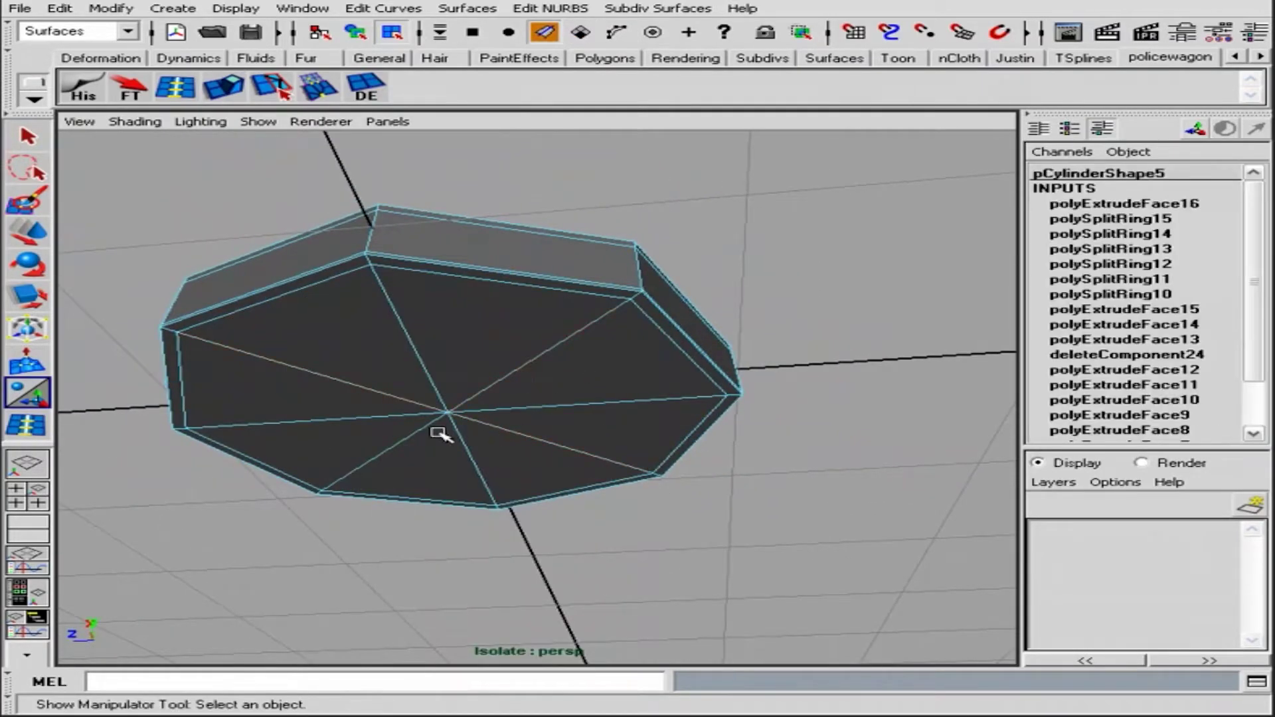
key(Delete)
Preview the disc smoothed from above and select the lock disc pCylinder5
alt+drag(798, 392, 624, 362)
mouse_move(624, 361)
alt+right_down()
mouse_move(604, 421)
mouse_move(717, 402)
alt+right_up()
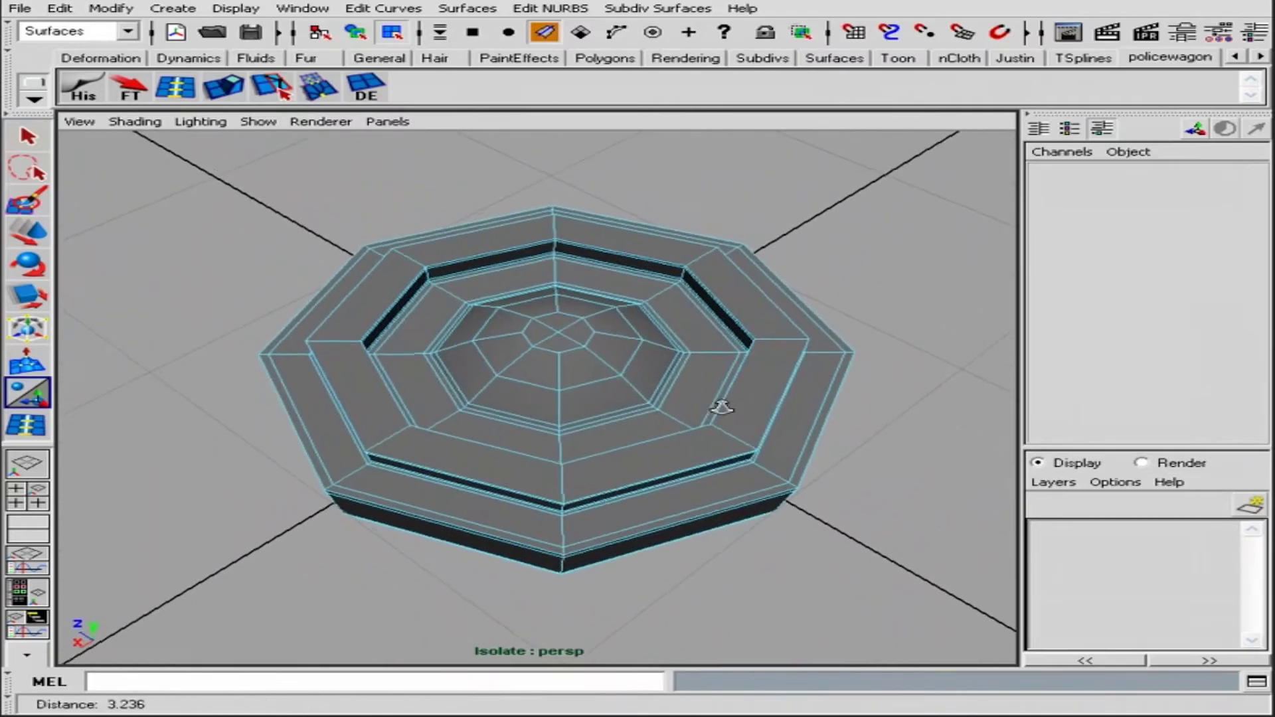
key(3)
click(734, 279)
mouse_move(734, 279)
alt+mouse_down()
mouse_move(786, 276)
mouse_move(758, 376)
mouse_move(696, 316)
mouse_move(731, 305)
mouse_move(703, 376)
mouse_move(677, 328)
mouse_move(827, 370)
alt+mouse_up()
click(731, 304)
mouse_move(827, 370)
alt+right_down()
mouse_move(649, 413)
mouse_move(583, 278)
alt+right_up()
click(649, 412)
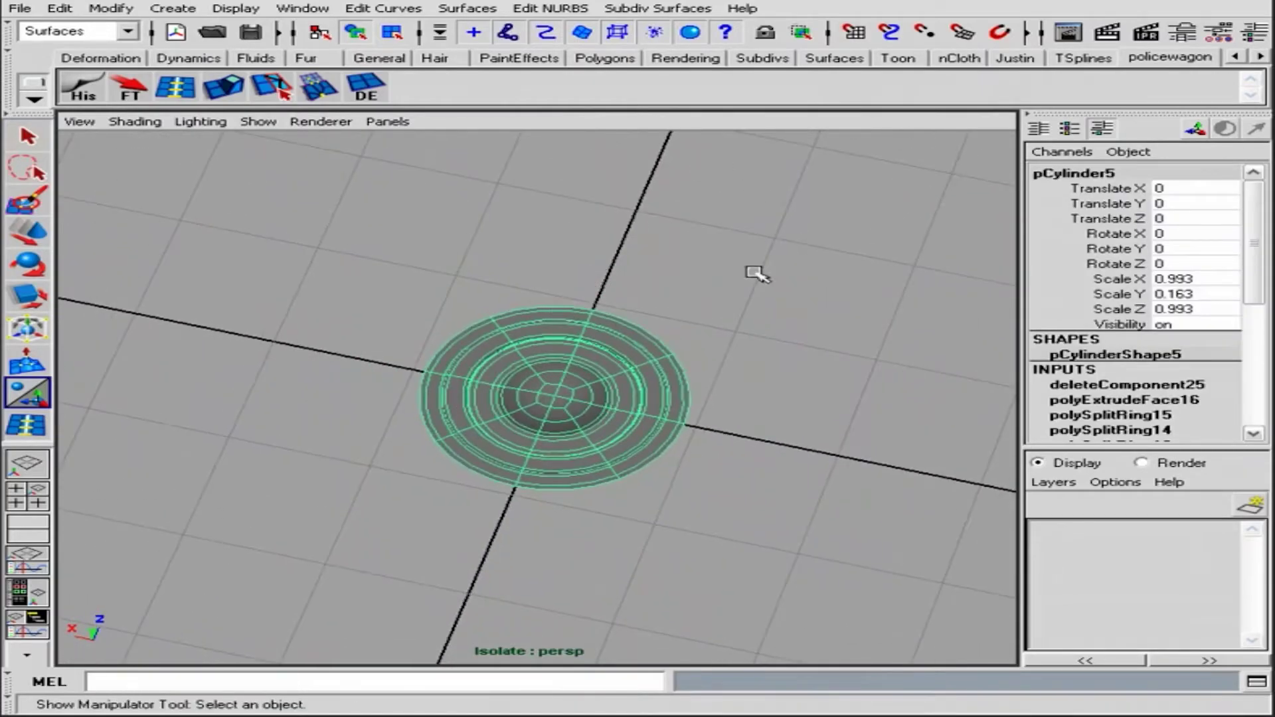
Isolate the disc and enlarge the top view
key(space)
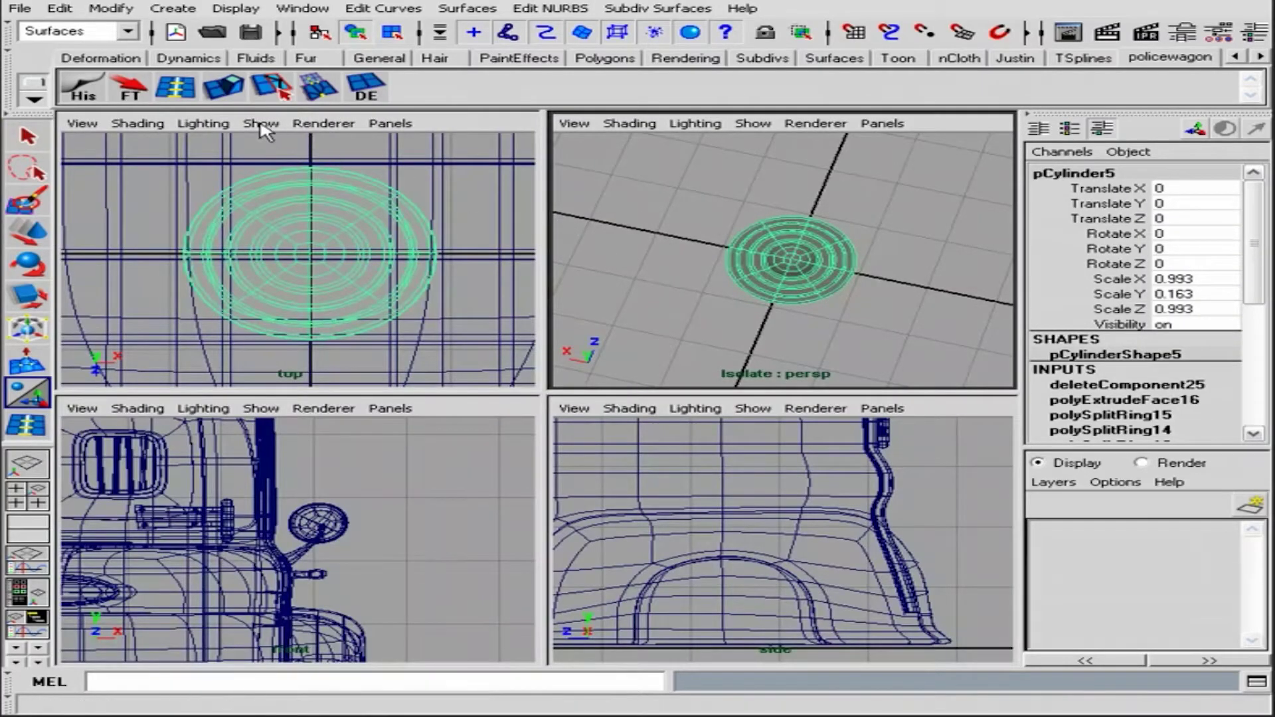
click(261, 123)
click(465, 159)
key(space)
scroll(846, 302, down, 5)
click(321, 121)
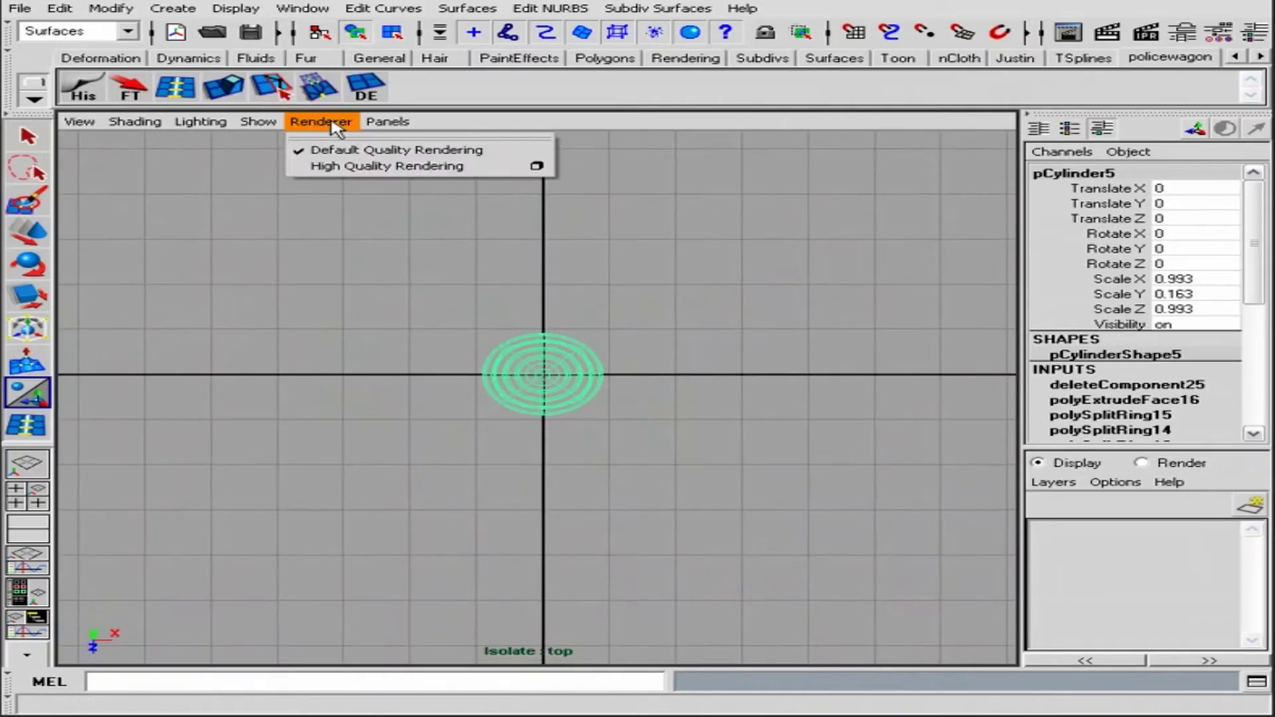
click(629, 175)
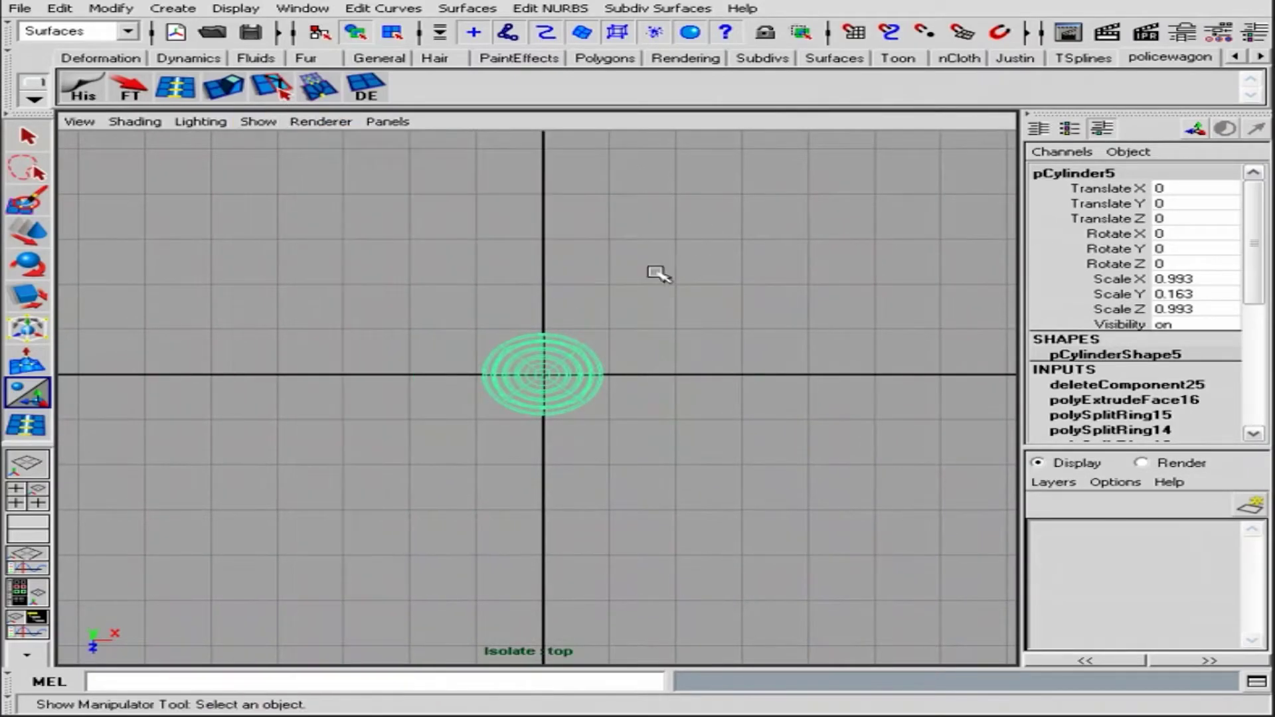
Create a NURBS cylinder and set its X rotation to 90
click(174, 9)
click(484, 78)
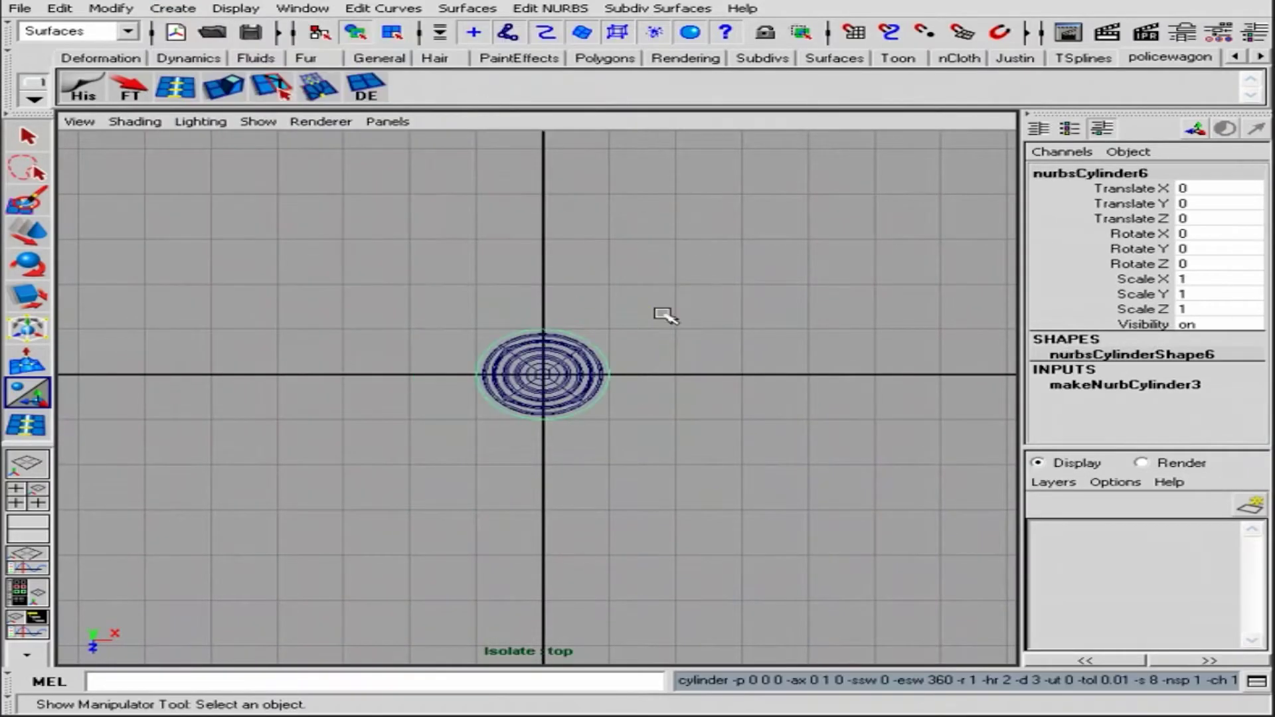
key(e)
drag(543, 310, 551, 432)
click(1219, 233)
text(9)
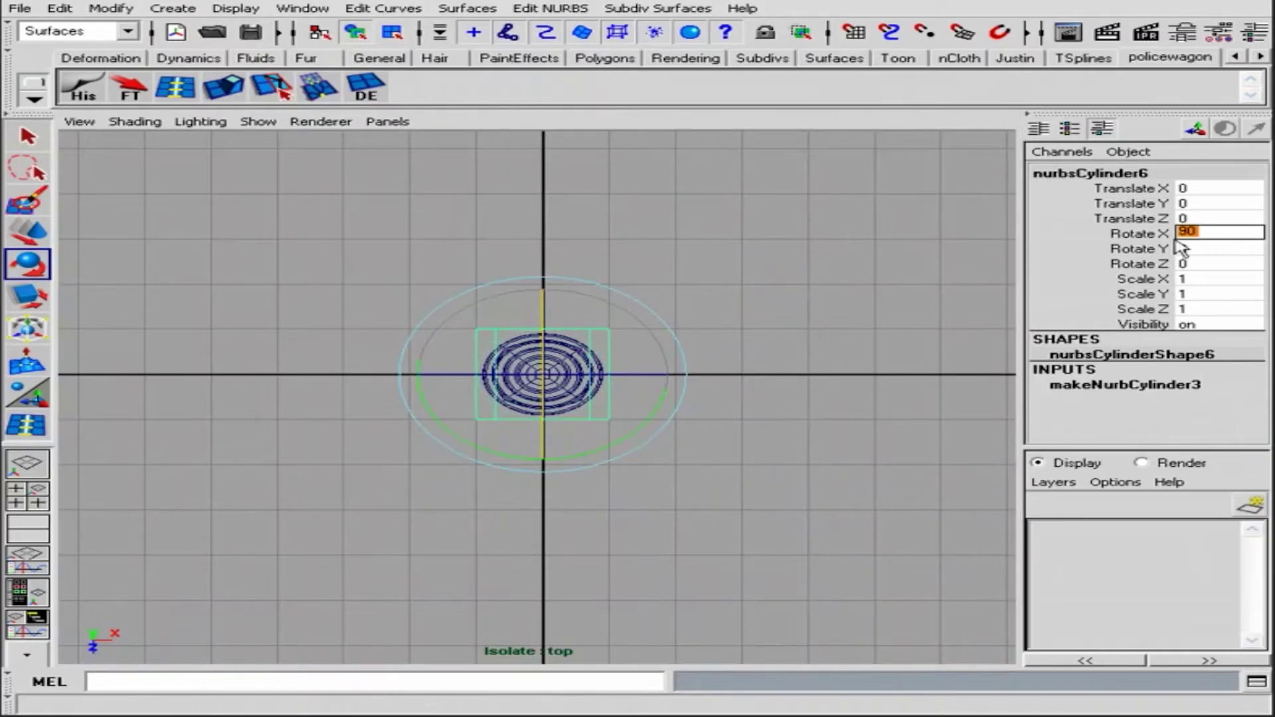
key(Return)
Scale the cylinder into a thin rod extending up from the disc centre
key(r)
drag(544, 374, 457, 374)
drag(543, 471, 562, 524)
key(w)
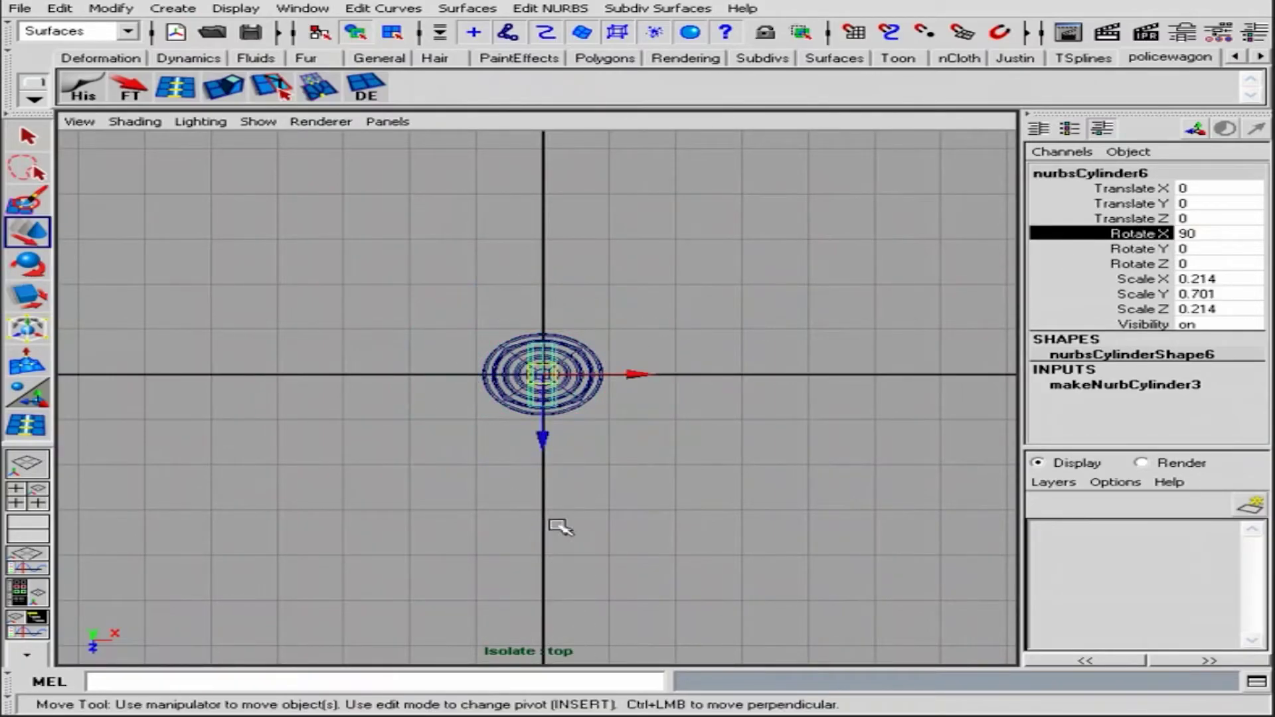
mouse_move(543, 405)
mouse_down()
mouse_move(545, 299)
mouse_move(504, 275)
mouse_up()
scroll(545, 286, up, 3)
key(w)
drag(542, 336, 541, 370)
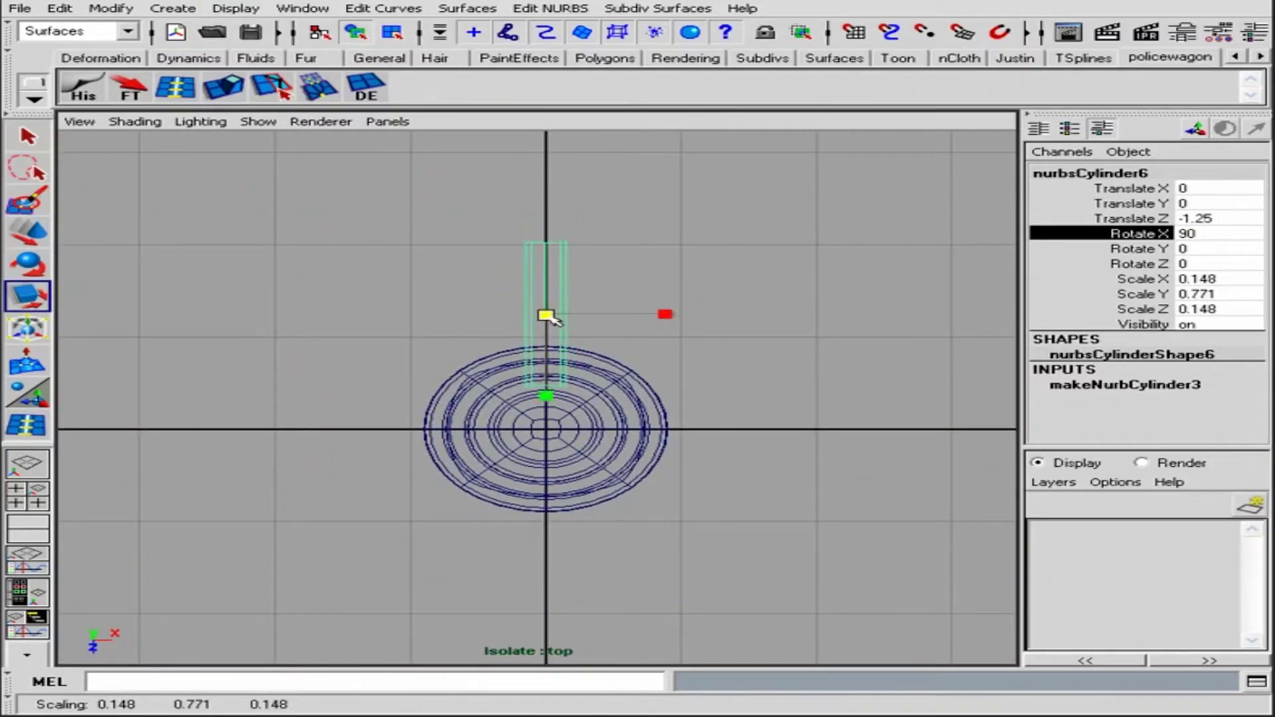
drag(549, 318, 535, 318)
Isolate the selection in perspective and shrink the rod slightly from a low side view
key(space)
key(space)
click(259, 122)
mouse_move(305, 149)
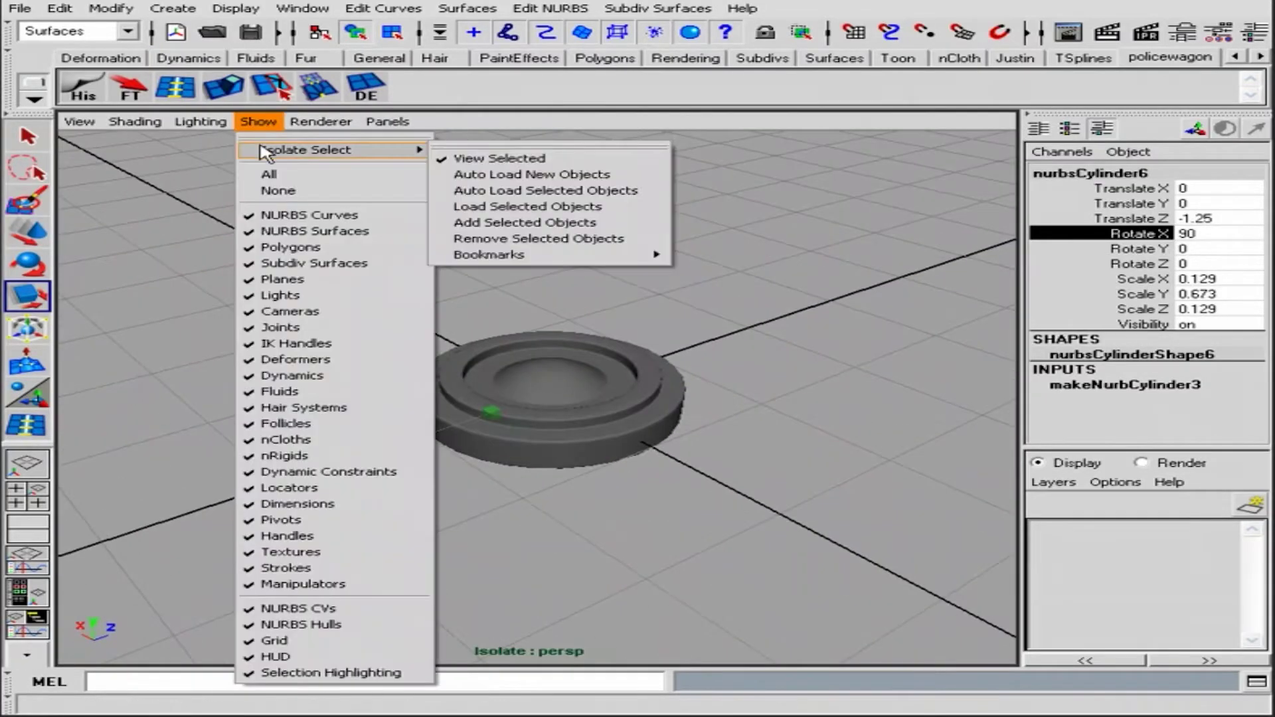
click(525, 207)
alt+drag(561, 365, 585, 350)
alt+right_drag(585, 350, 384, 383)
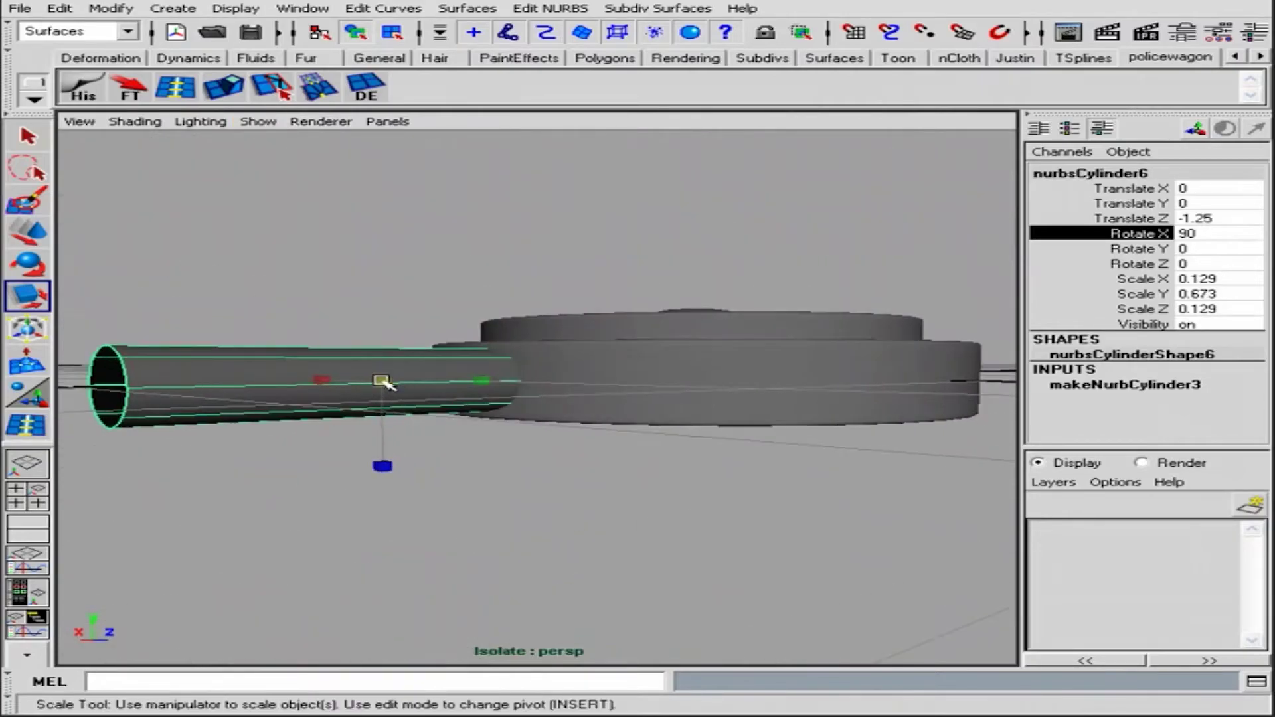
drag(384, 383, 369, 383)
Taper the rod by scaling a ring of control vertices inward, then return to object mode
key(space)
key(space)
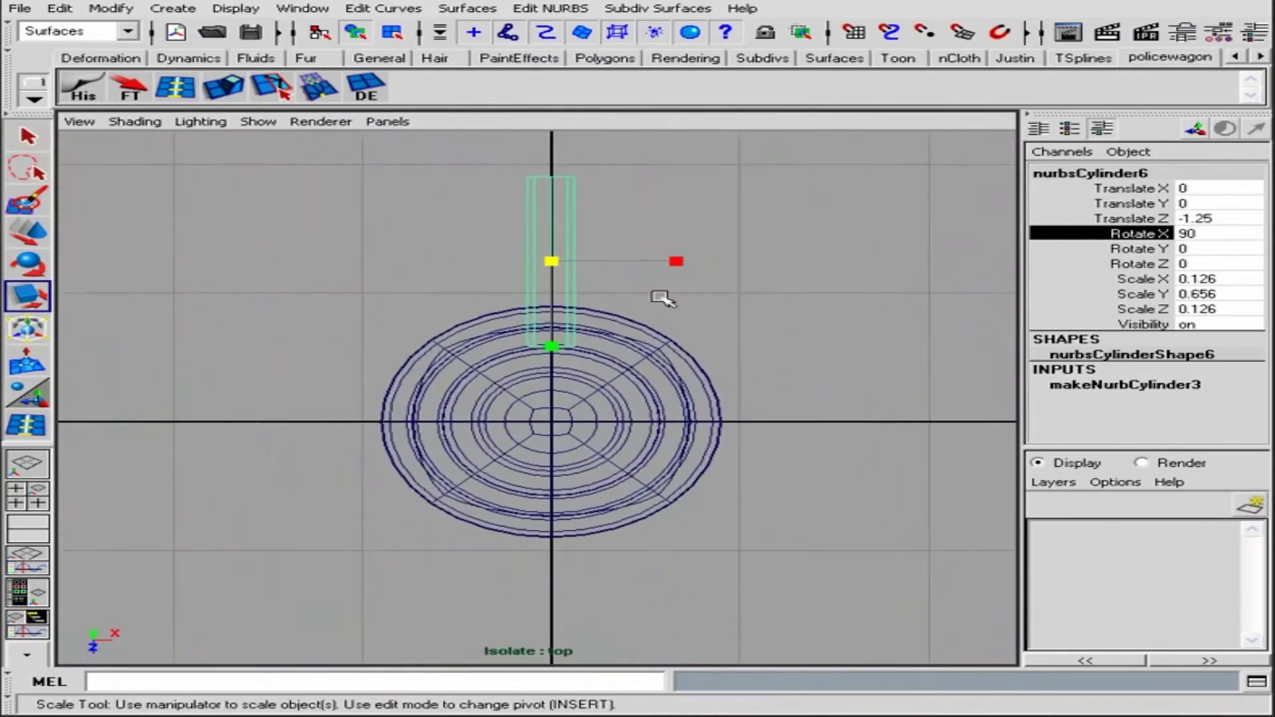
scroll(663, 299, up, 1)
click(1125, 385)
scroll(1189, 396, down, 2)
right_drag(540, 276, 415, 278)
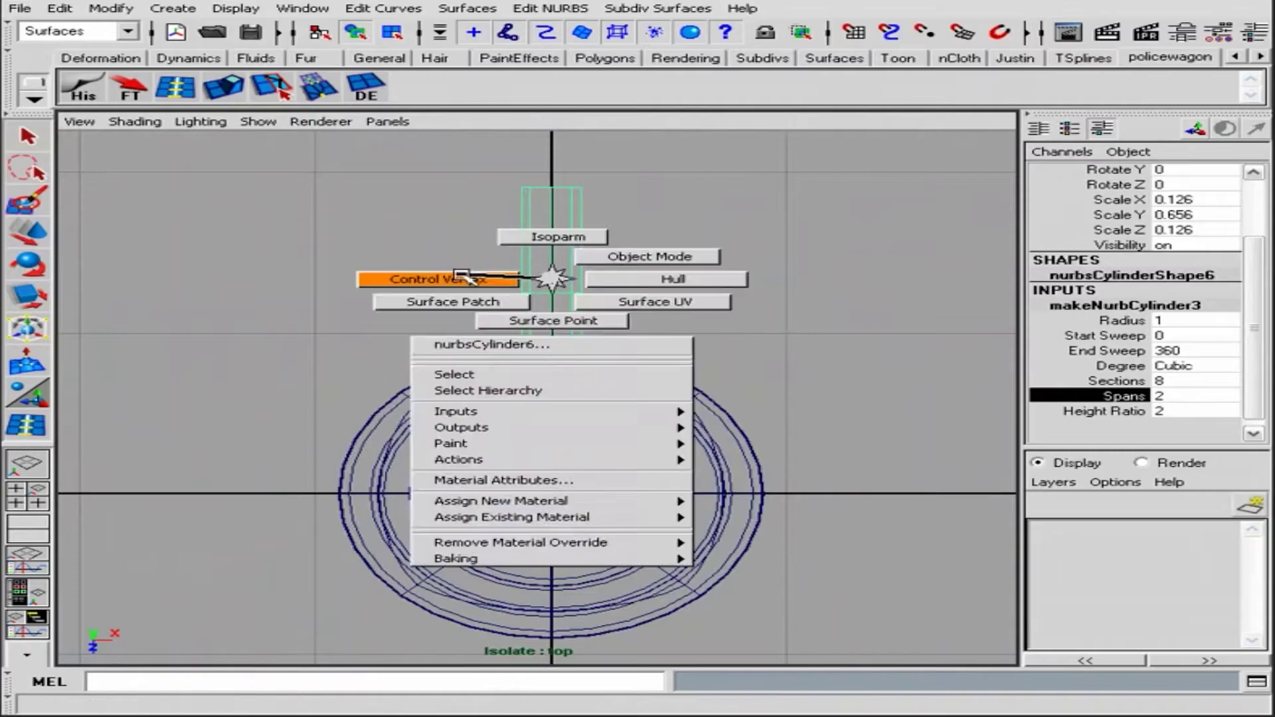
click(548, 293)
key(r)
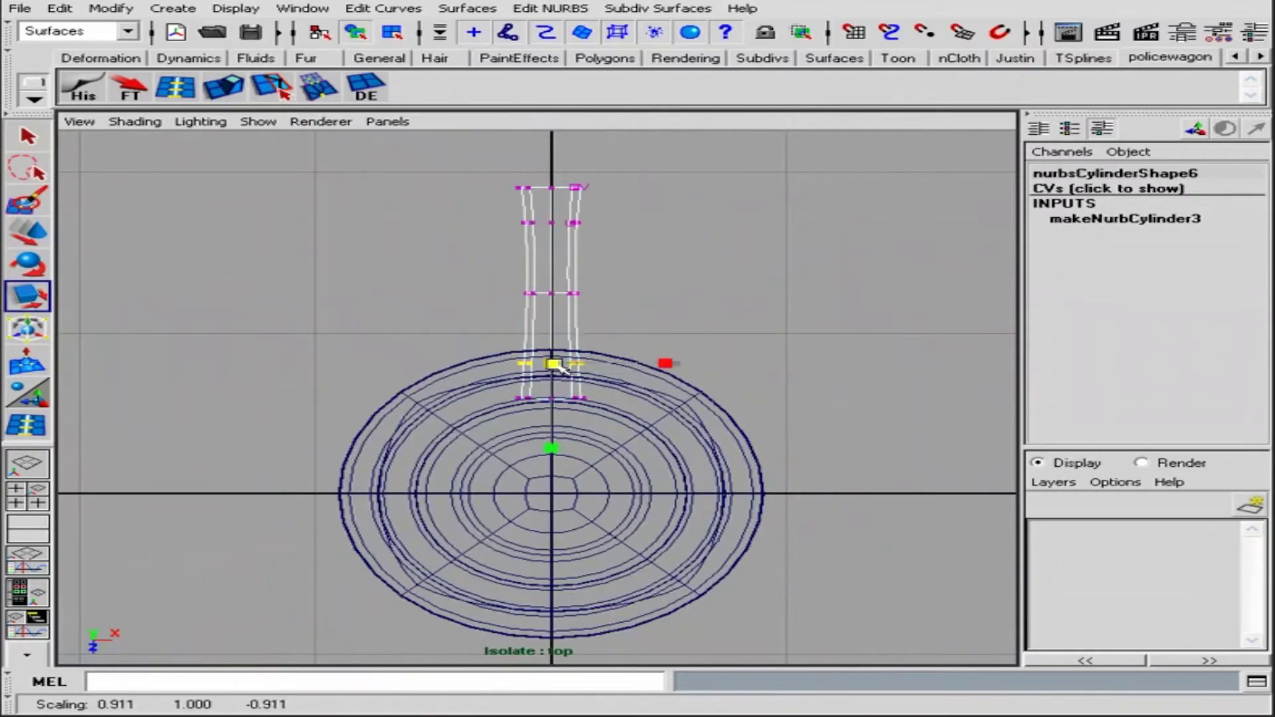
key(F8)
click(173, 8)
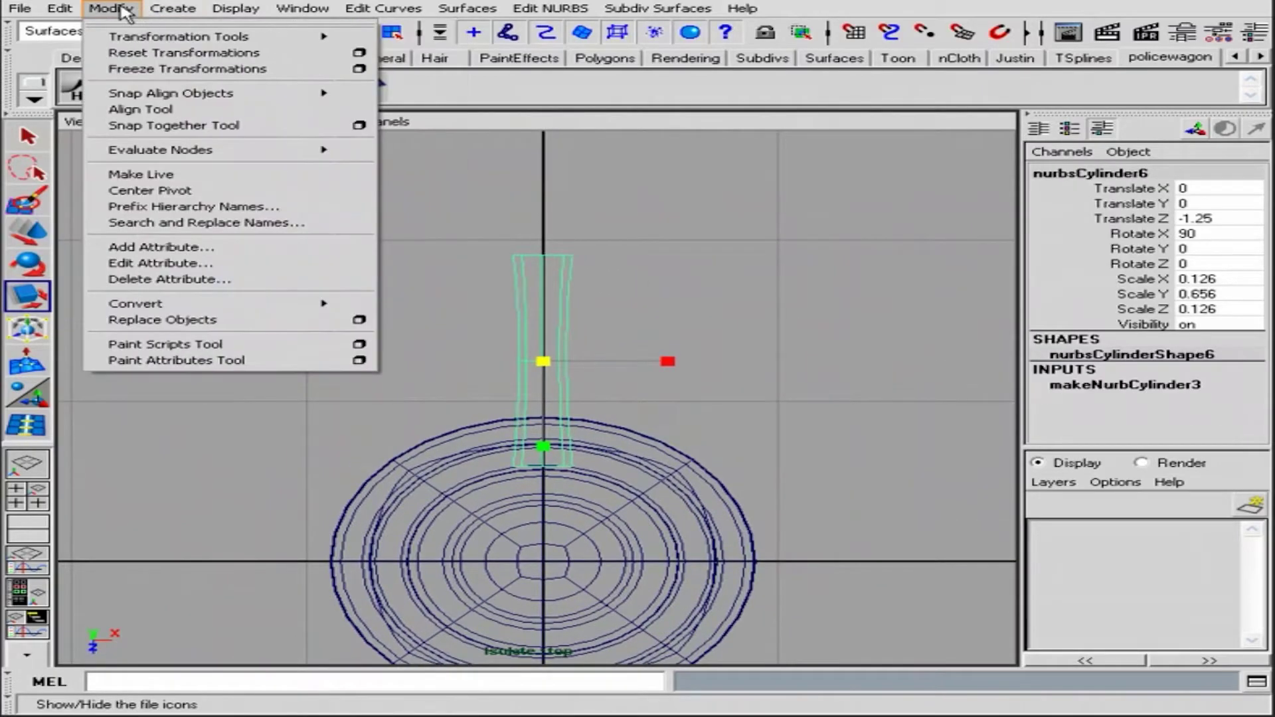
Create a NURBS sphere at the handle's end with Rotate X set to 90
click(492, 36)
scroll(540, 399, down, 2)
key(w)
drag(541, 520, 542, 303)
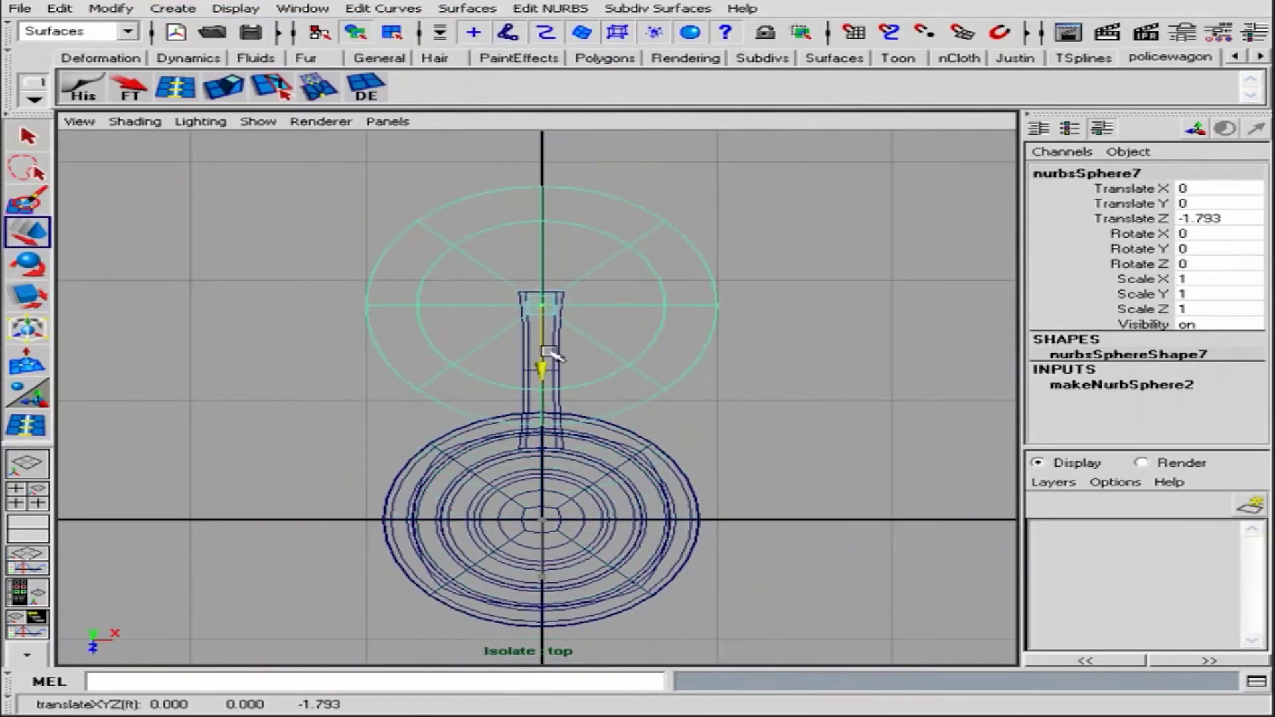
key(e)
click(1229, 232)
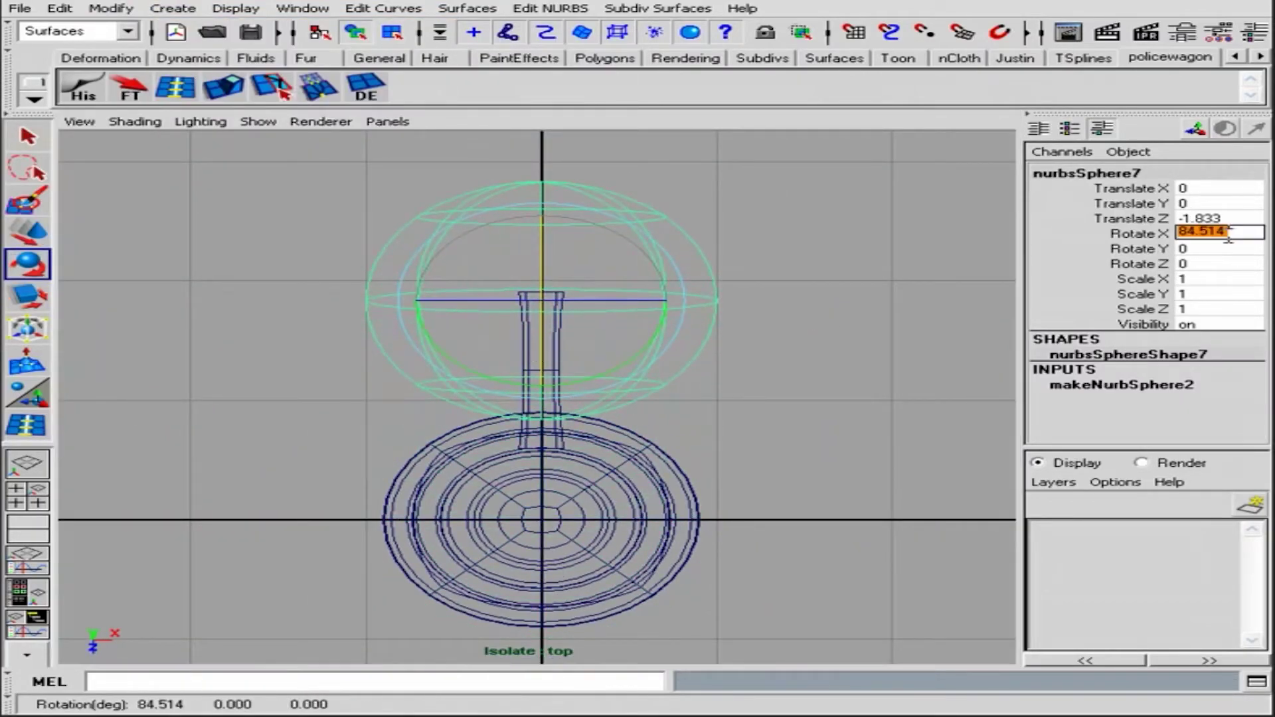
key(Return)
Shrink the sphere into a knob on the handle tip and smooth shade everything
key(r)
drag(542, 291, 326, 306)
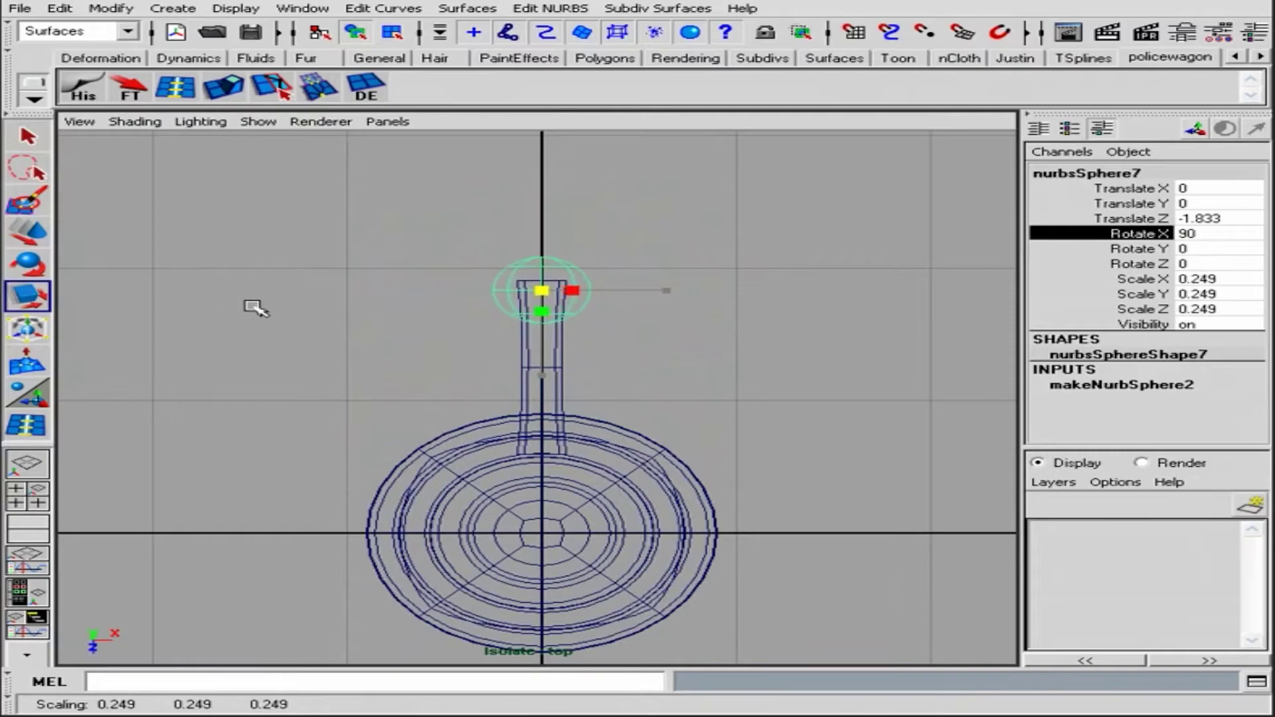
key(w)
drag(540, 345, 539, 328)
click(332, 200)
click(135, 122)
click(171, 163)
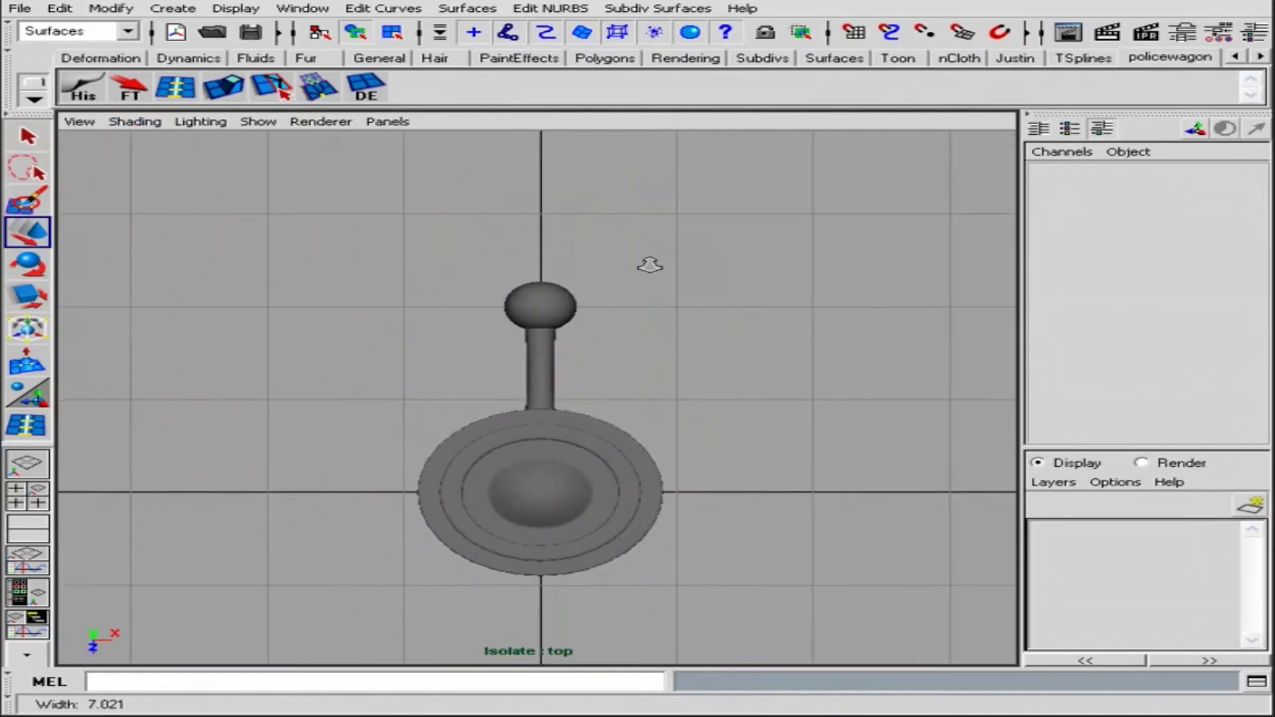
Make the sphere knob slightly smaller
scroll(806, 277, up, 2)
scroll(567, 361, up, 3)
click(567, 361)
key(r)
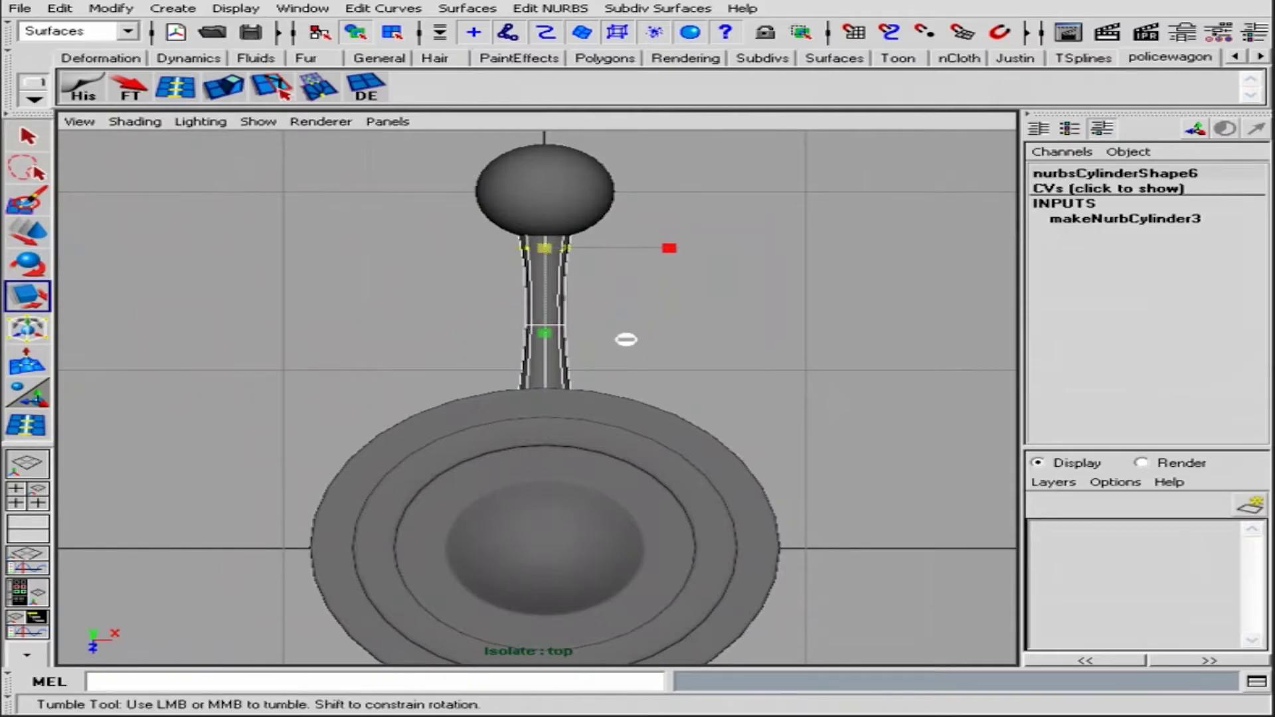
click(561, 191)
key(w)
mouse_move(561, 191)
mouse_down()
mouse_move(549, 190)
mouse_move(541, 251)
mouse_up()
click(841, 289)
Zoom around the model and select the handle cylinder
scroll(841, 289, down, 1)
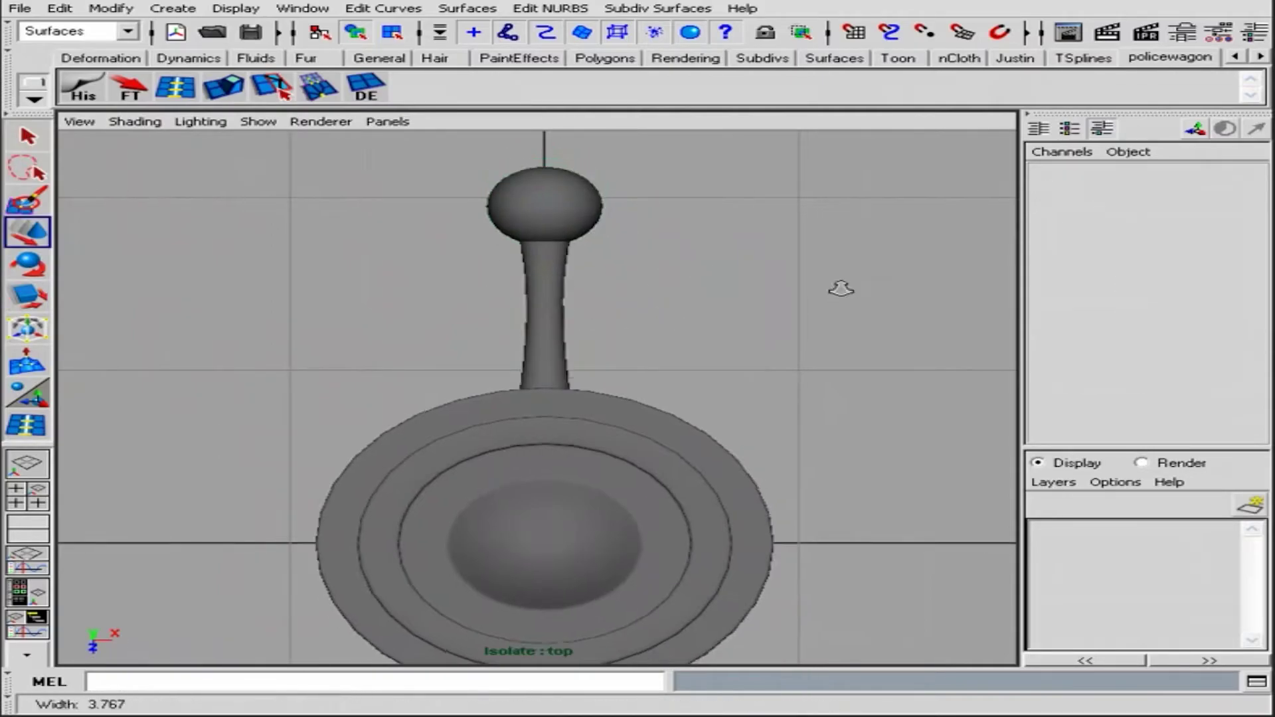
scroll(841, 289, down, 2)
scroll(848, 321, up, 1)
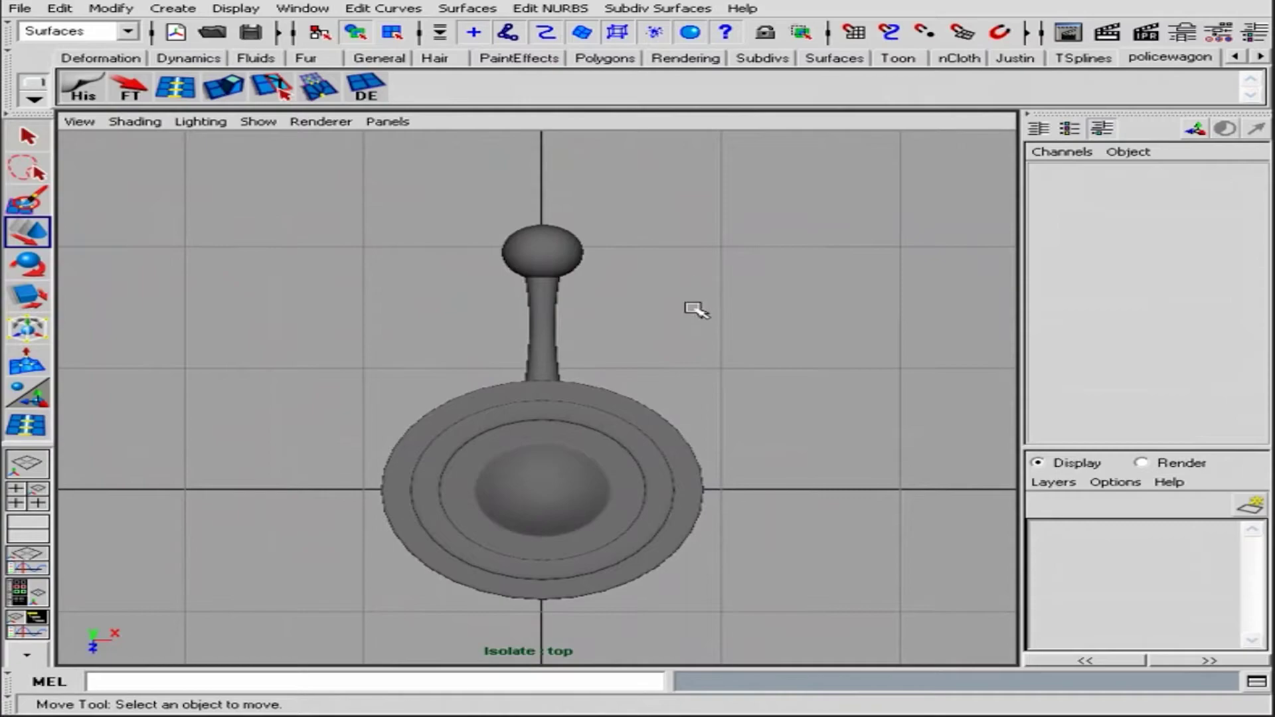
scroll(666, 403, up, 1)
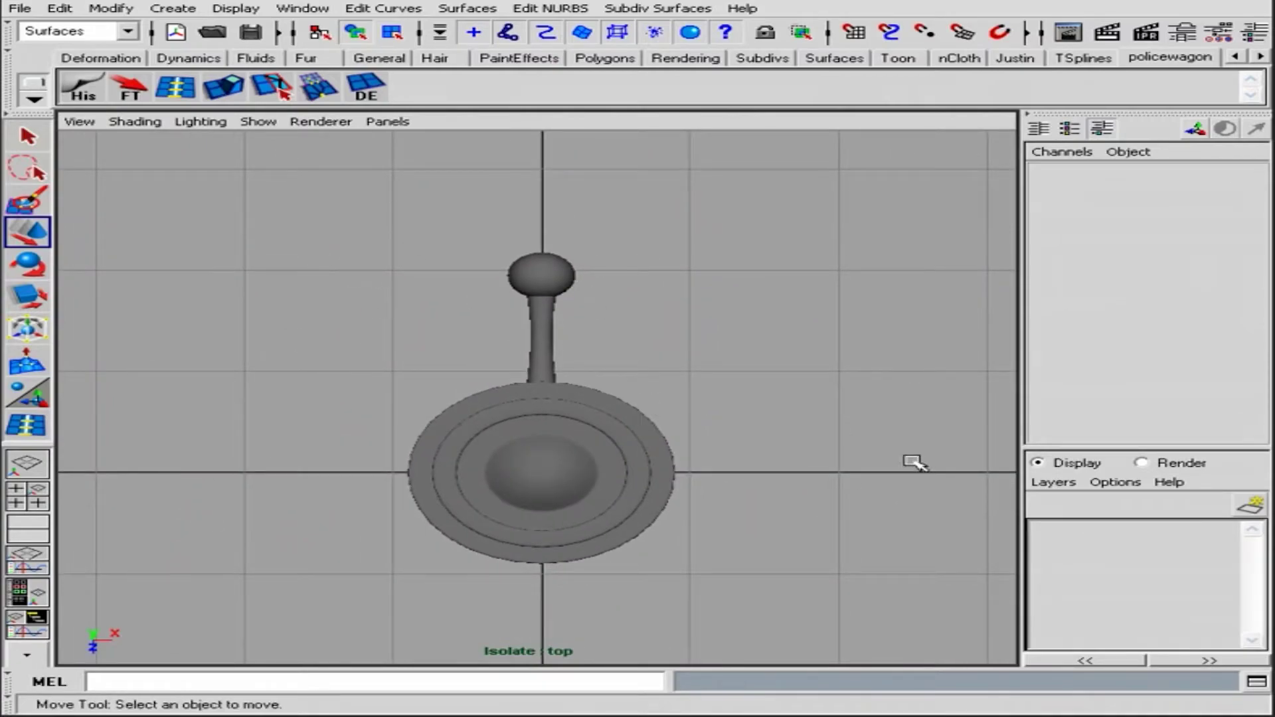
scroll(584, 470, up, 1)
scroll(569, 479, up, 1)
click(551, 311)
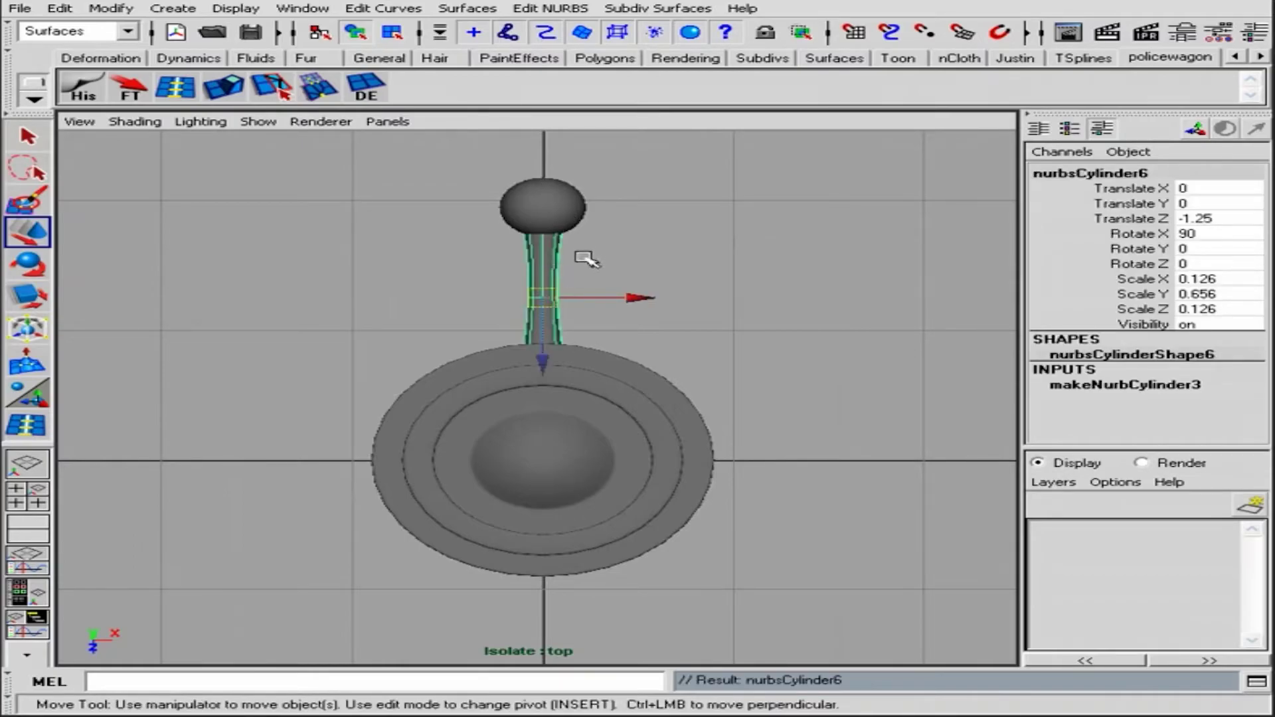
Group the sphere knob and handle cylinder as group7, then test swinging it around the hub
click(542, 209)
shift+click(544, 305)
key(ctrl+g)
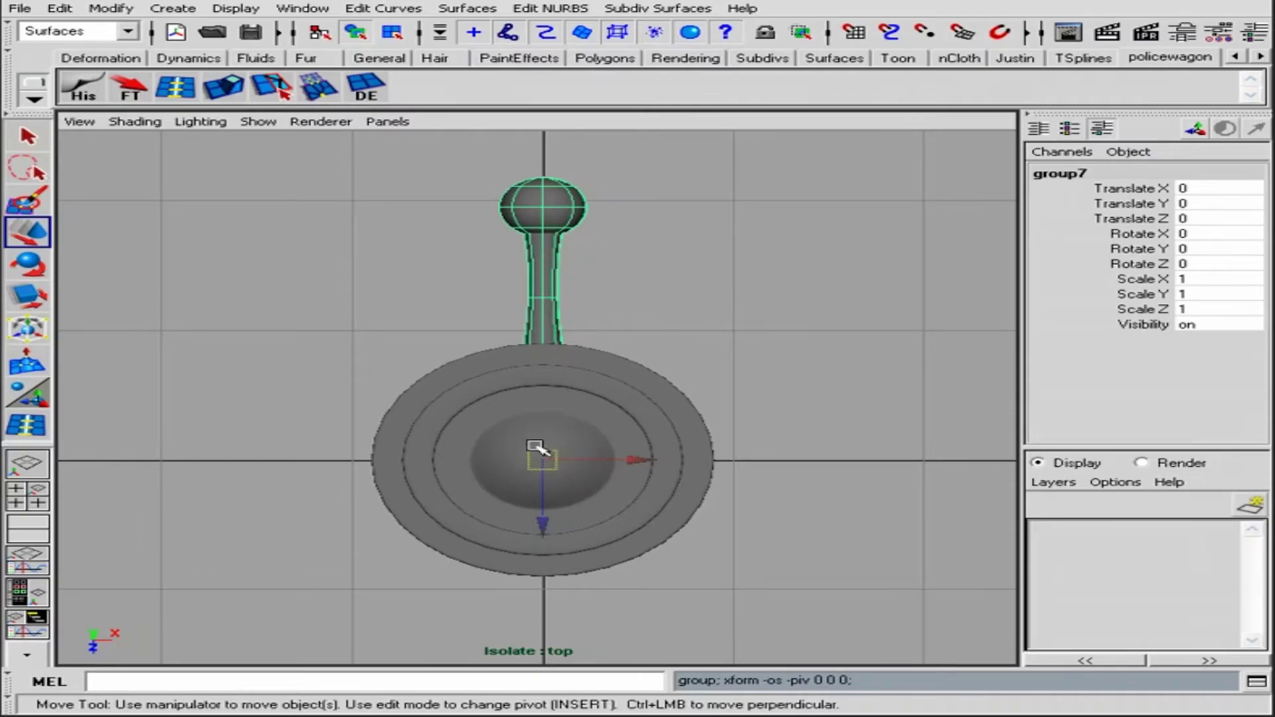
key(e)
drag(631, 412, 632, 421)
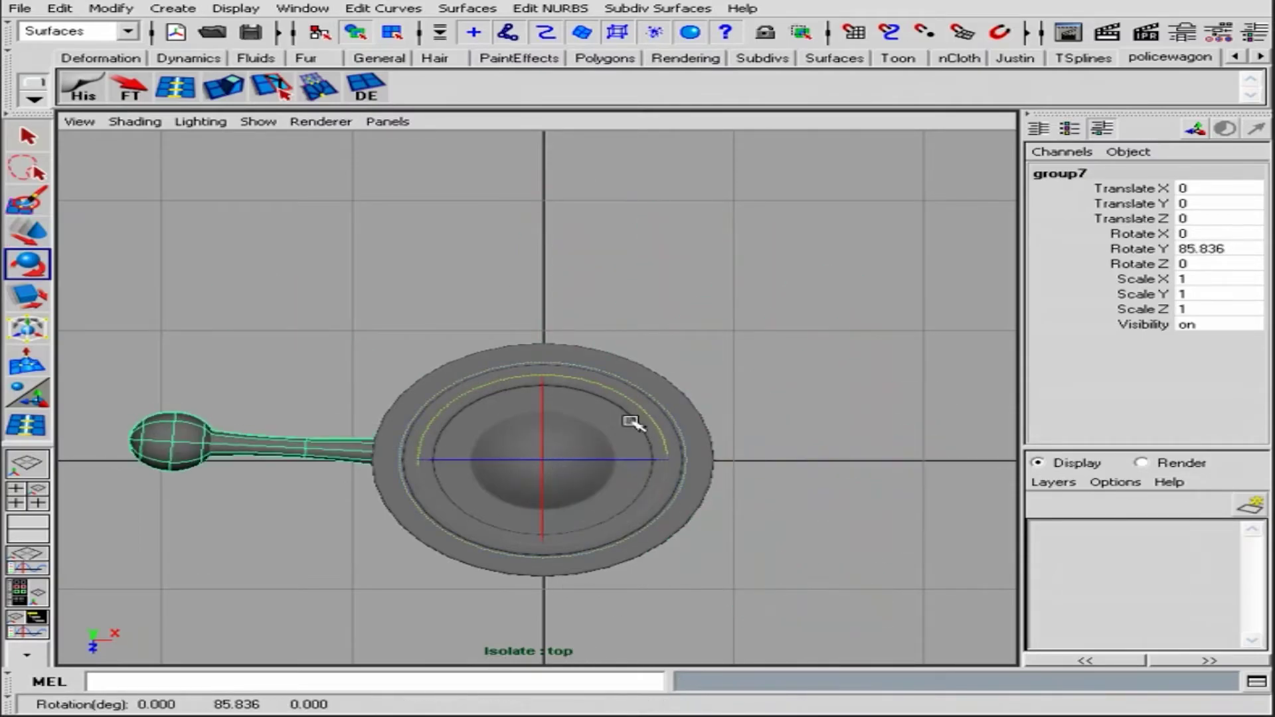
Undo the test rotation, then Duplicate Special the arm with Rotate Y 60 and 5 copies
key(ctrl+z)
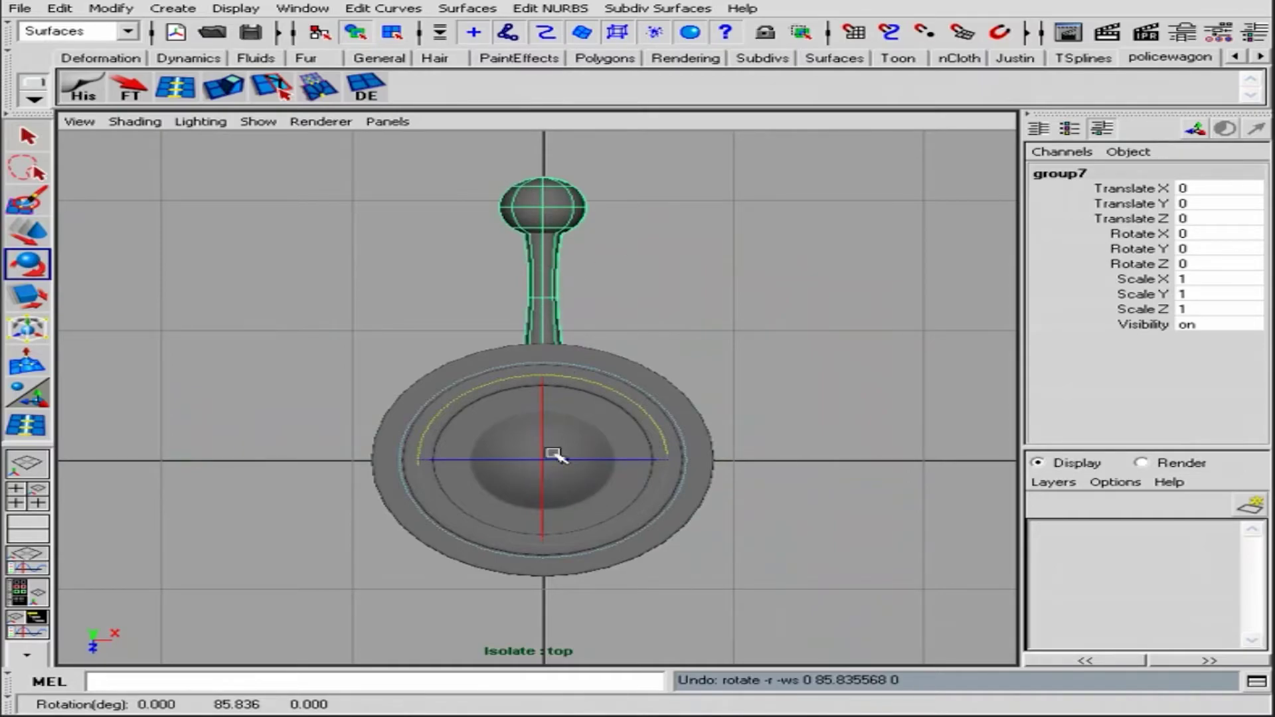
click(59, 8)
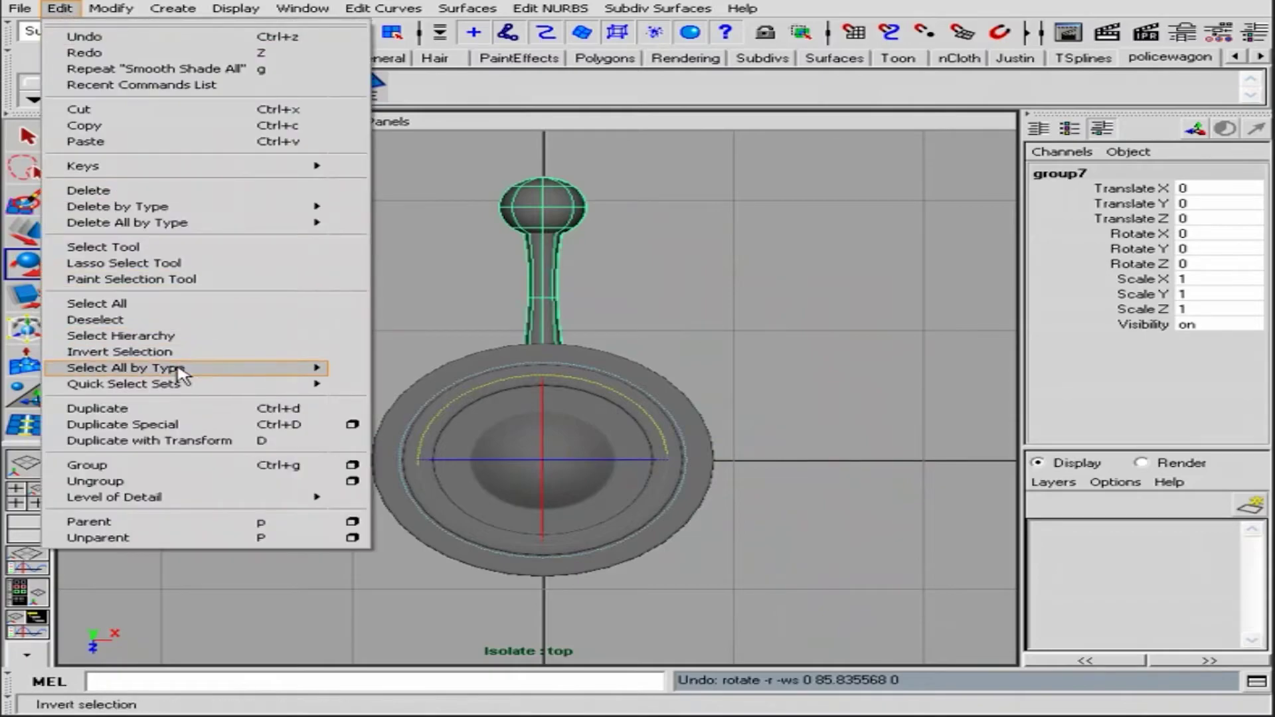
click(354, 423)
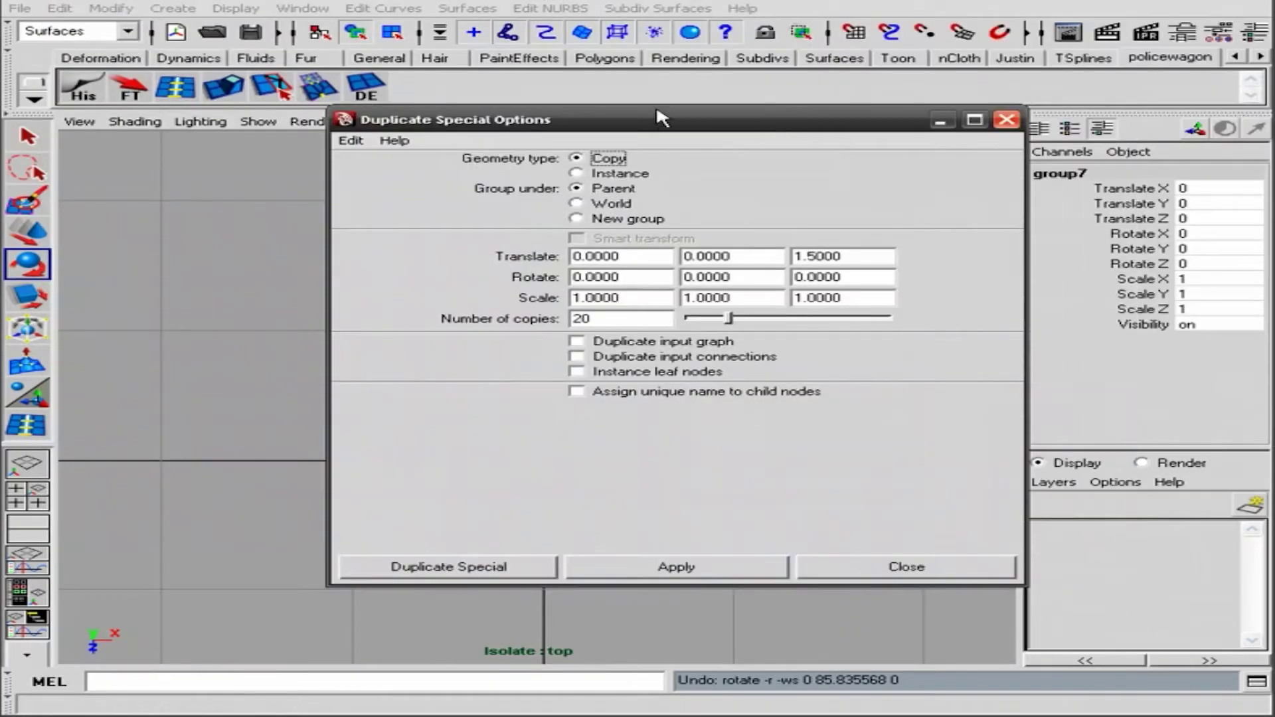
drag(663, 116, 845, 146)
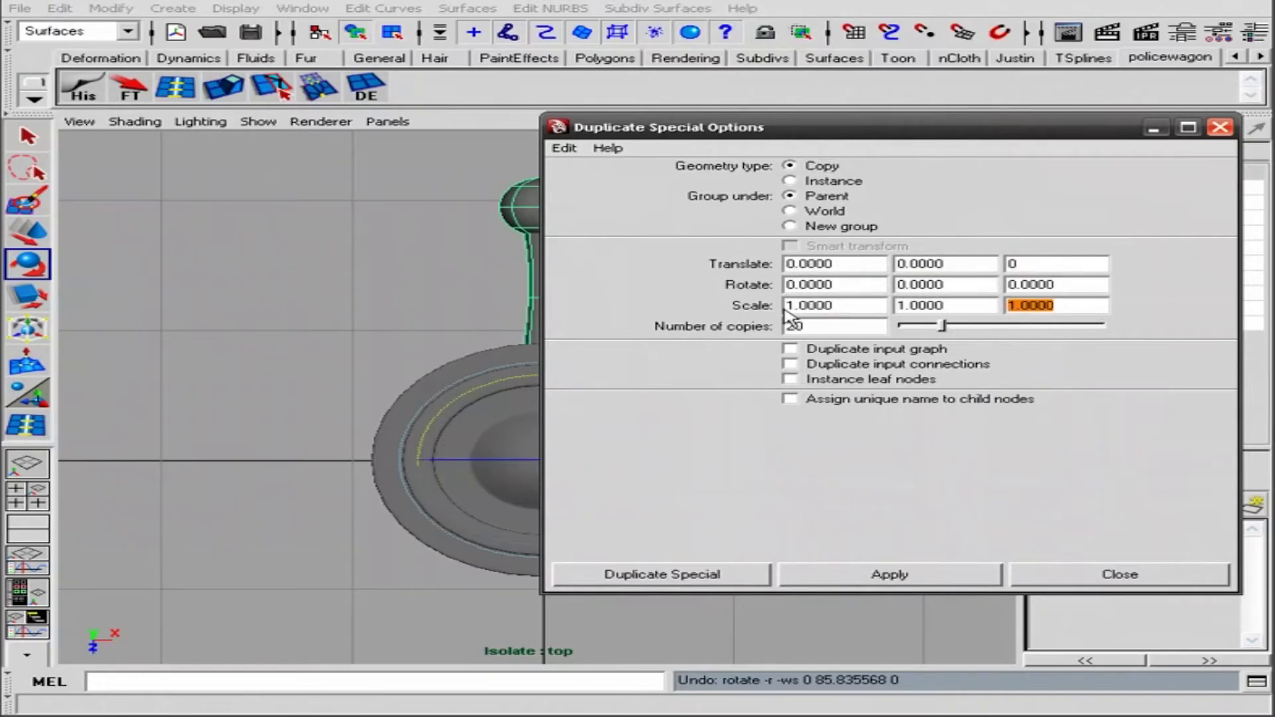
drag(819, 143, 904, 122)
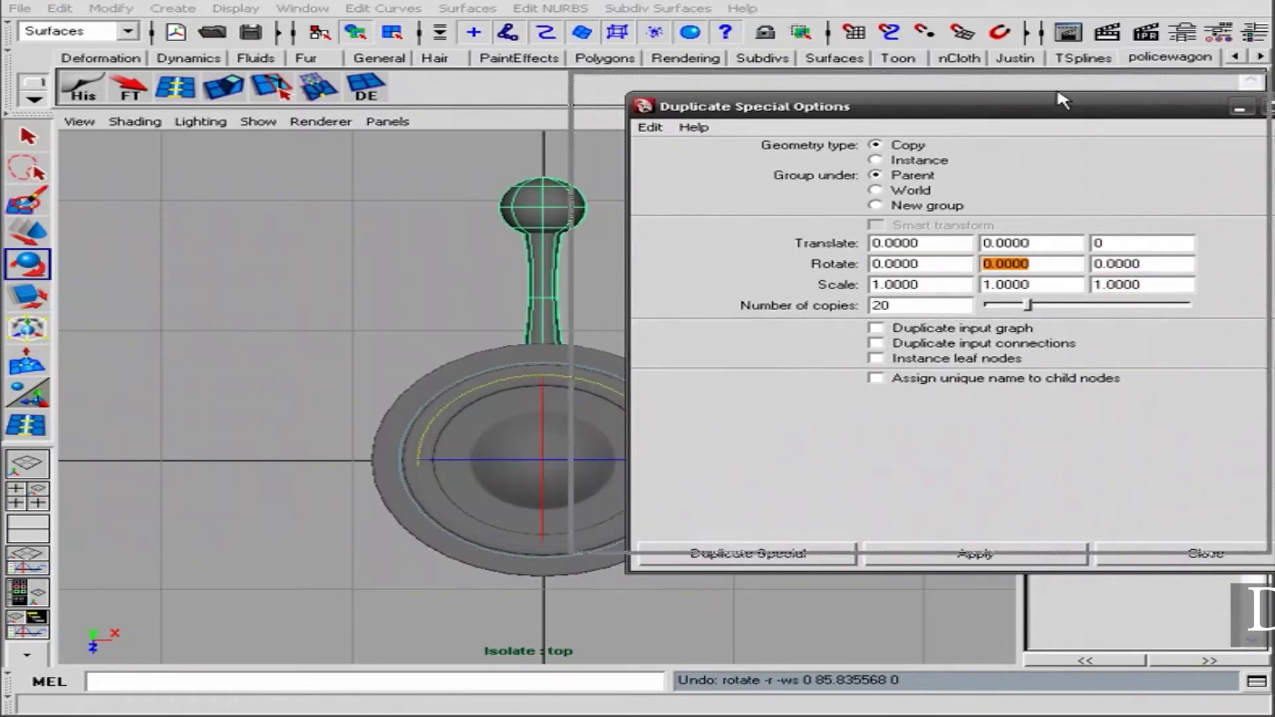
drag(1063, 106, 911, 84)
text(60)
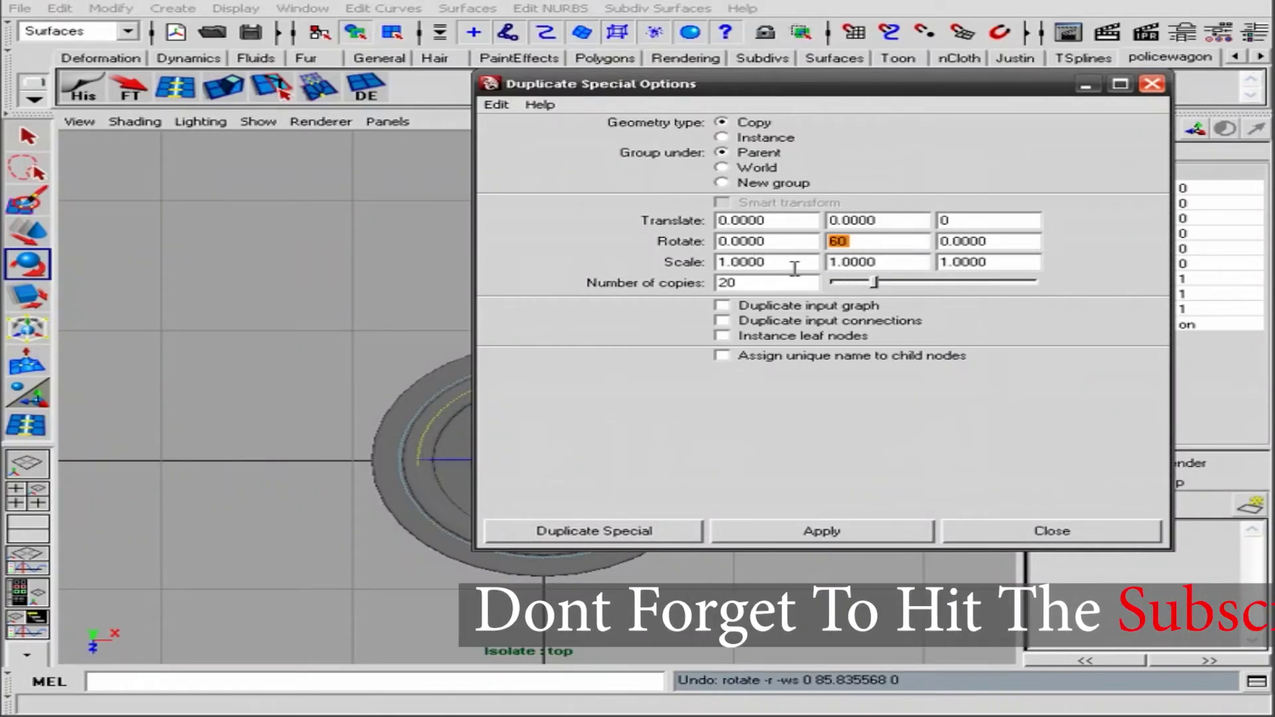
click(767, 282)
text(5)
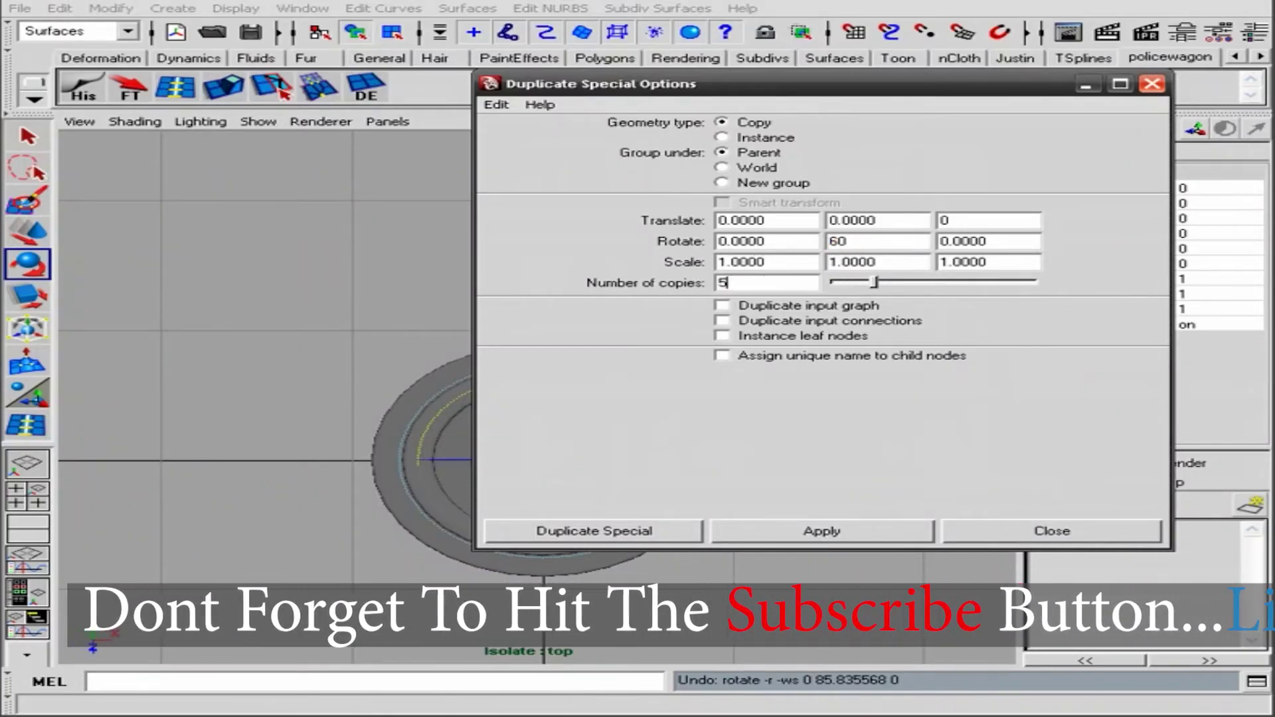
key(Return)
click(595, 531)
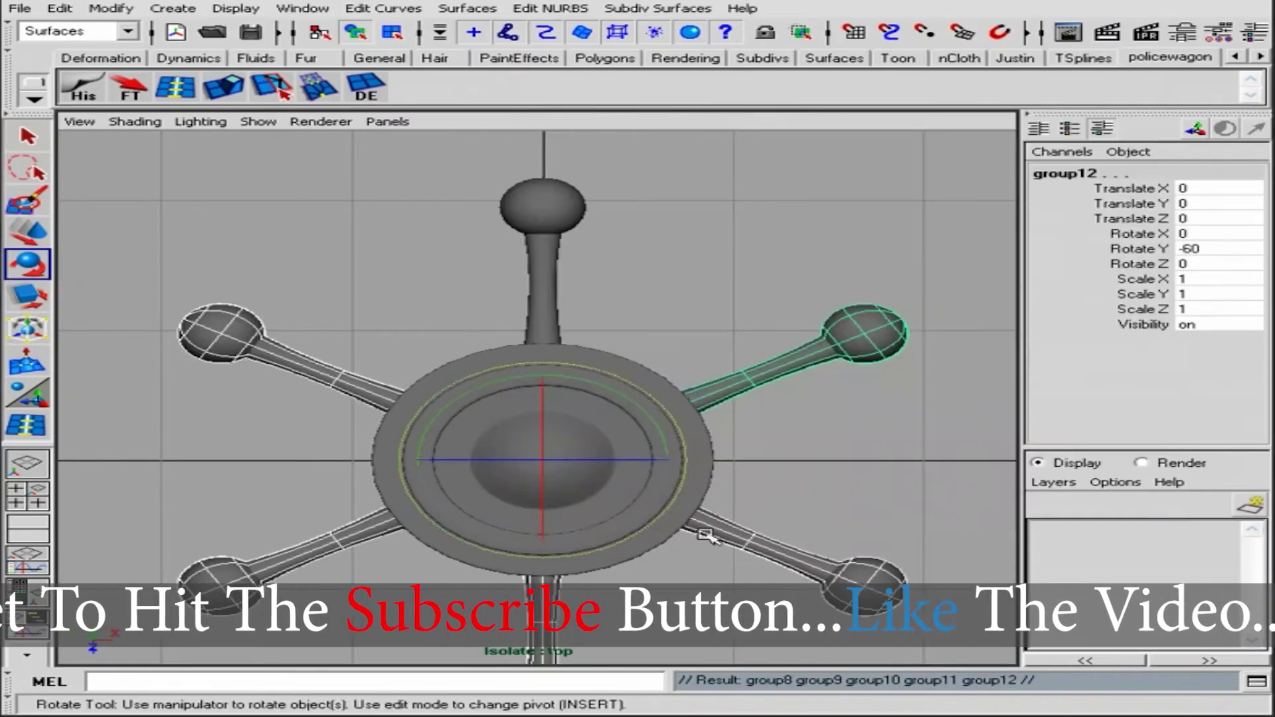
scroll(569, 511, down, 3)
scroll(583, 318, up, 1)
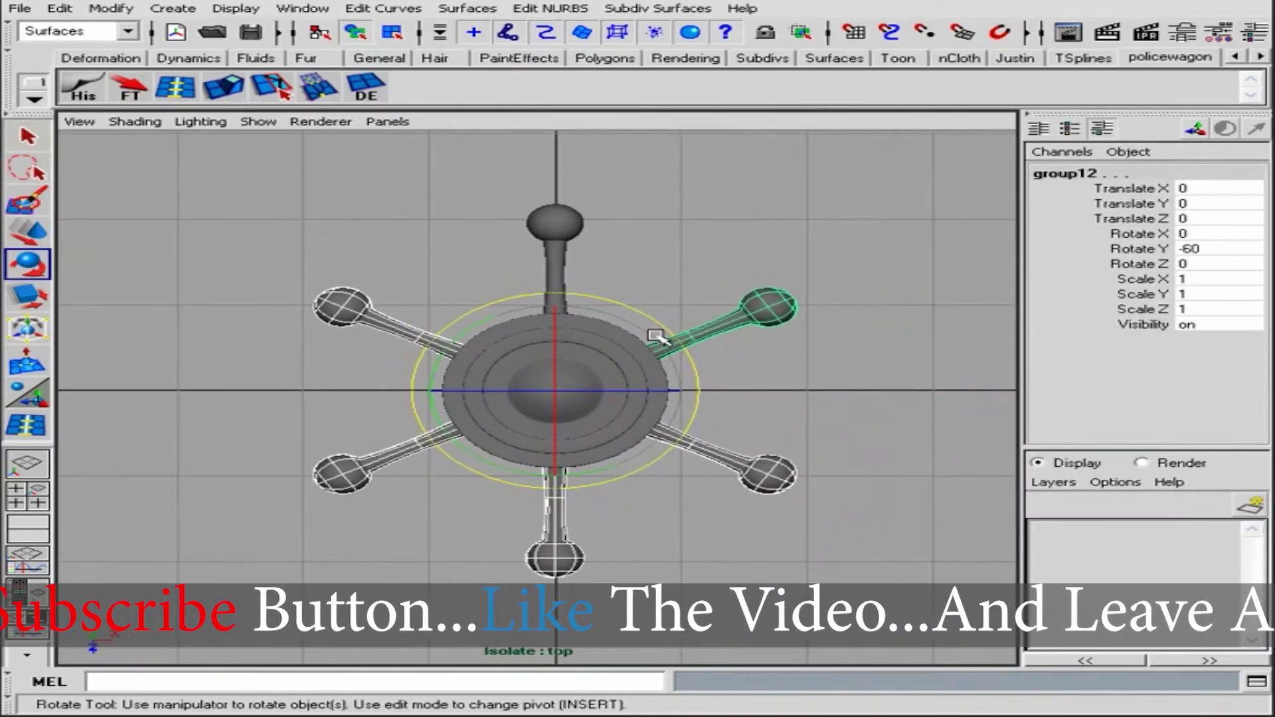
Group group8 through group12 in the Outliner and name the group 'lock'
click(425, 230)
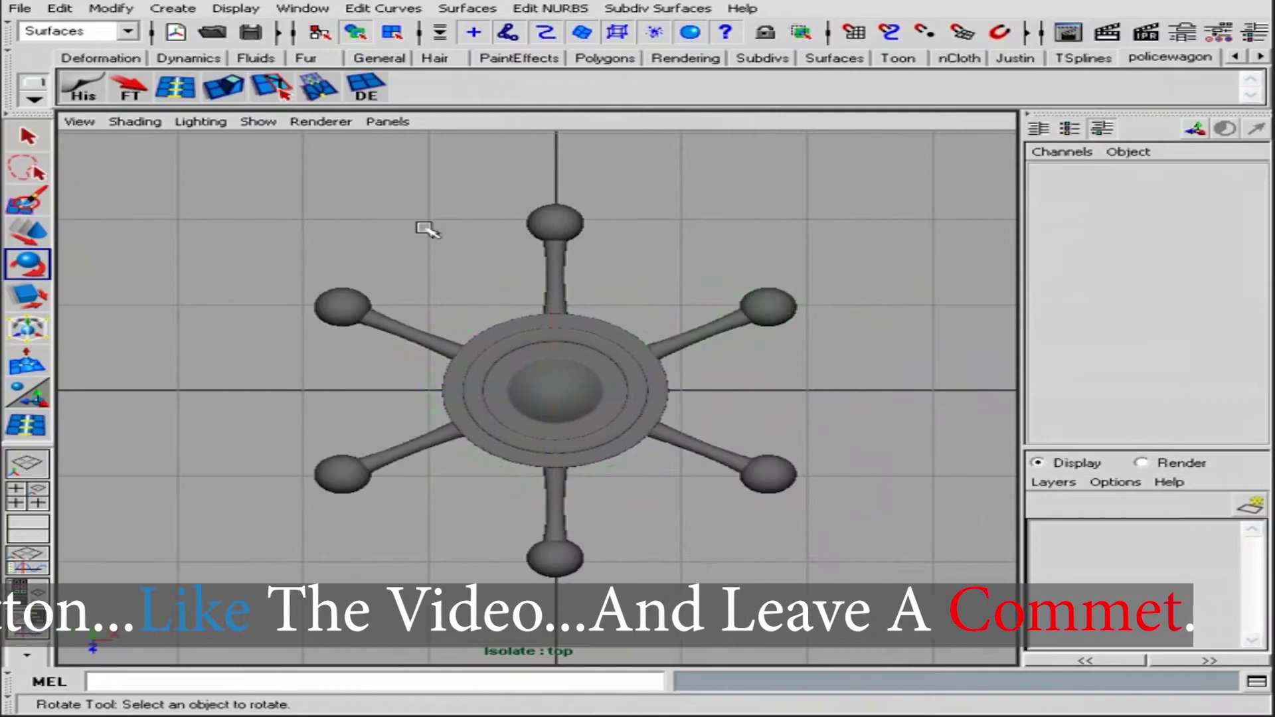
click(303, 8)
click(326, 140)
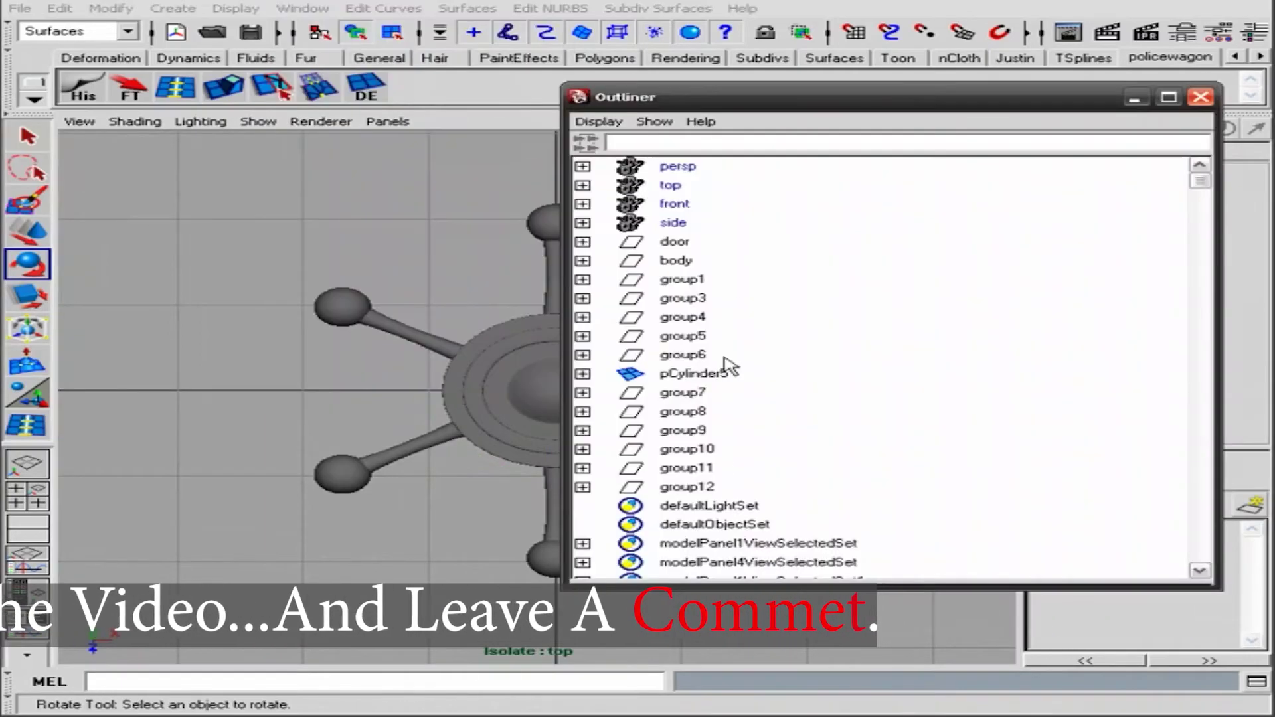
drag(691, 491, 688, 375)
key(ctrl+g)
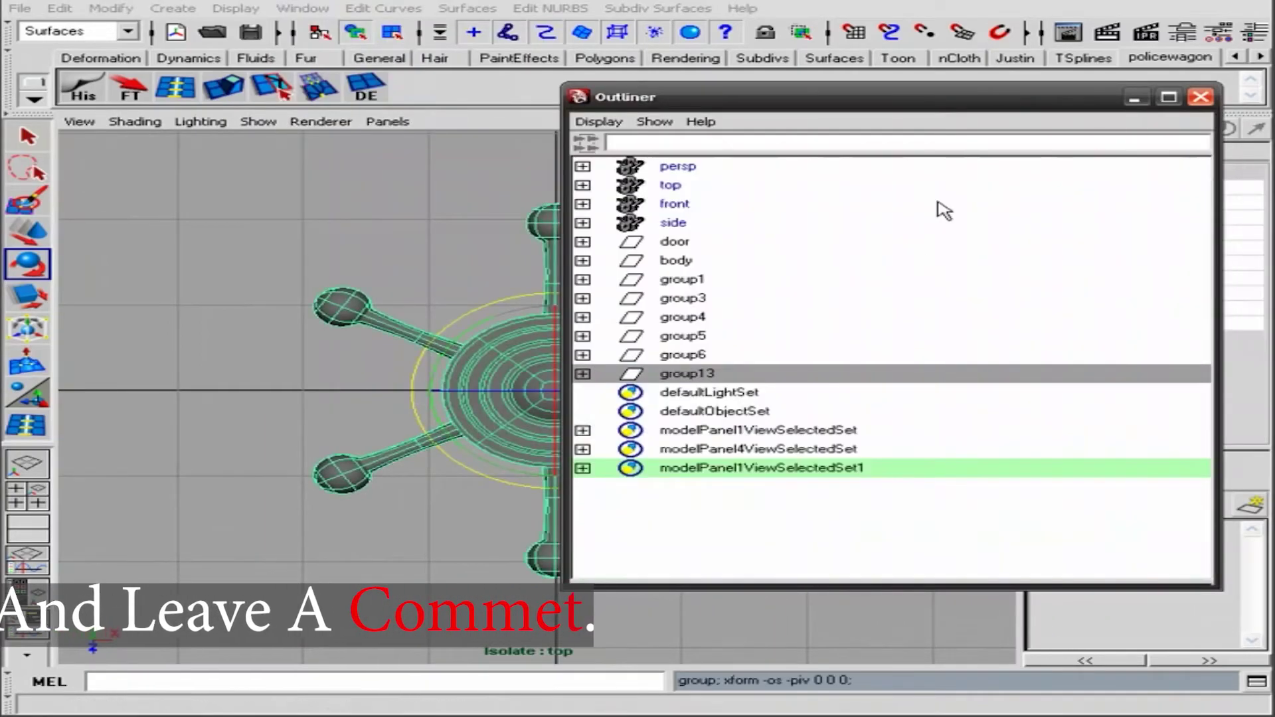
double_click(684, 374)
text(k)
key(Return)
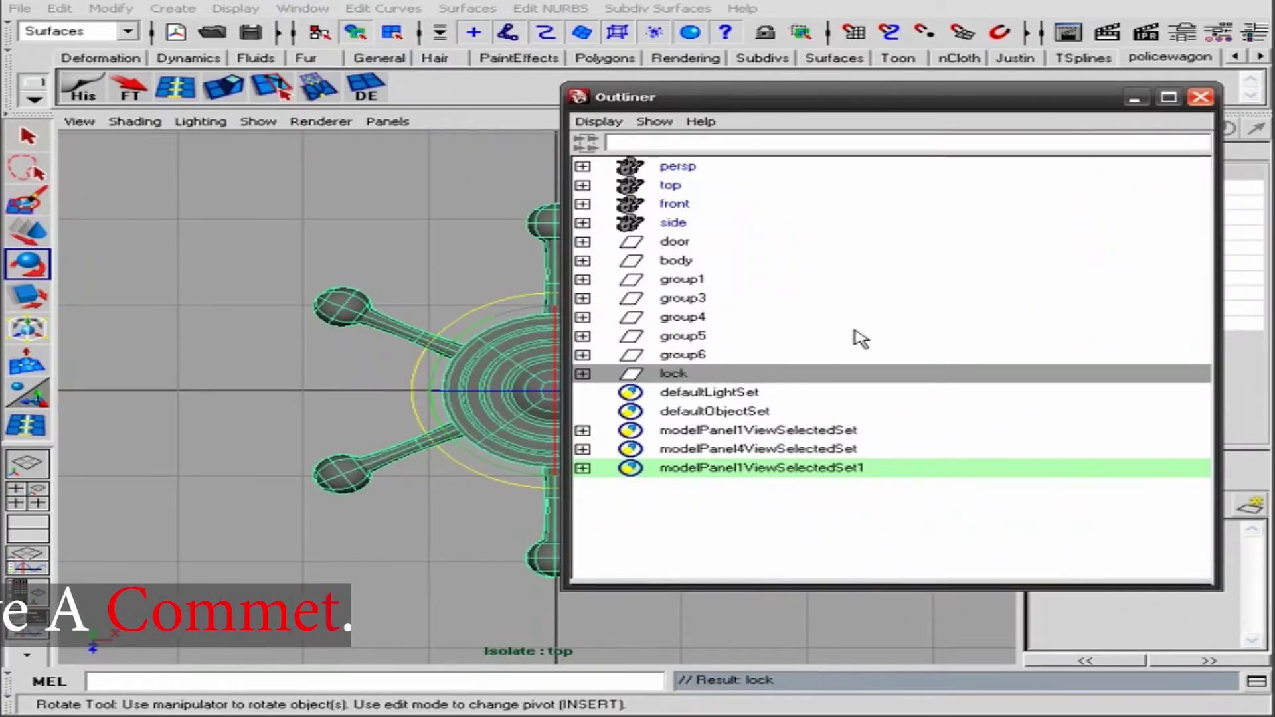
click(1201, 97)
Show the whole police wagon again and move the lock out behind the wagon
scroll(569, 307, down, 3)
alt+drag(570, 307, 645, 307)
scroll(645, 307, down, 3)
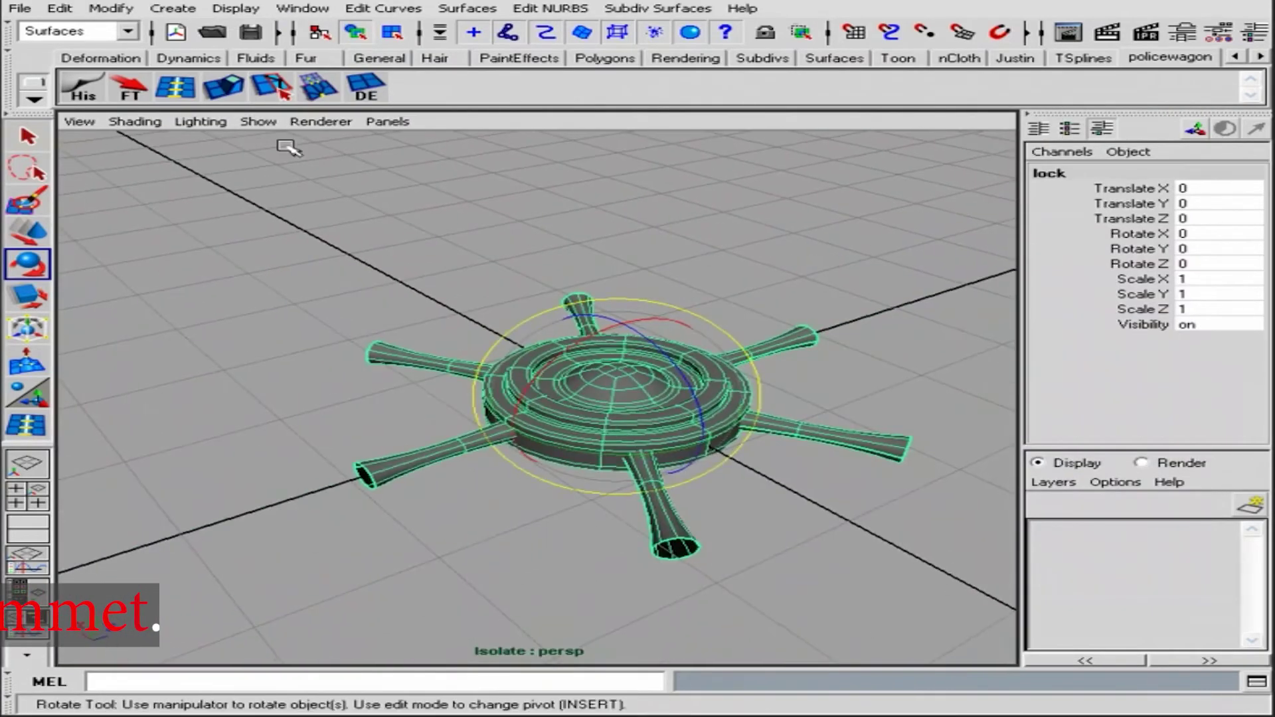
click(258, 120)
click(284, 148)
scroll(748, 393, down, 3)
key(w)
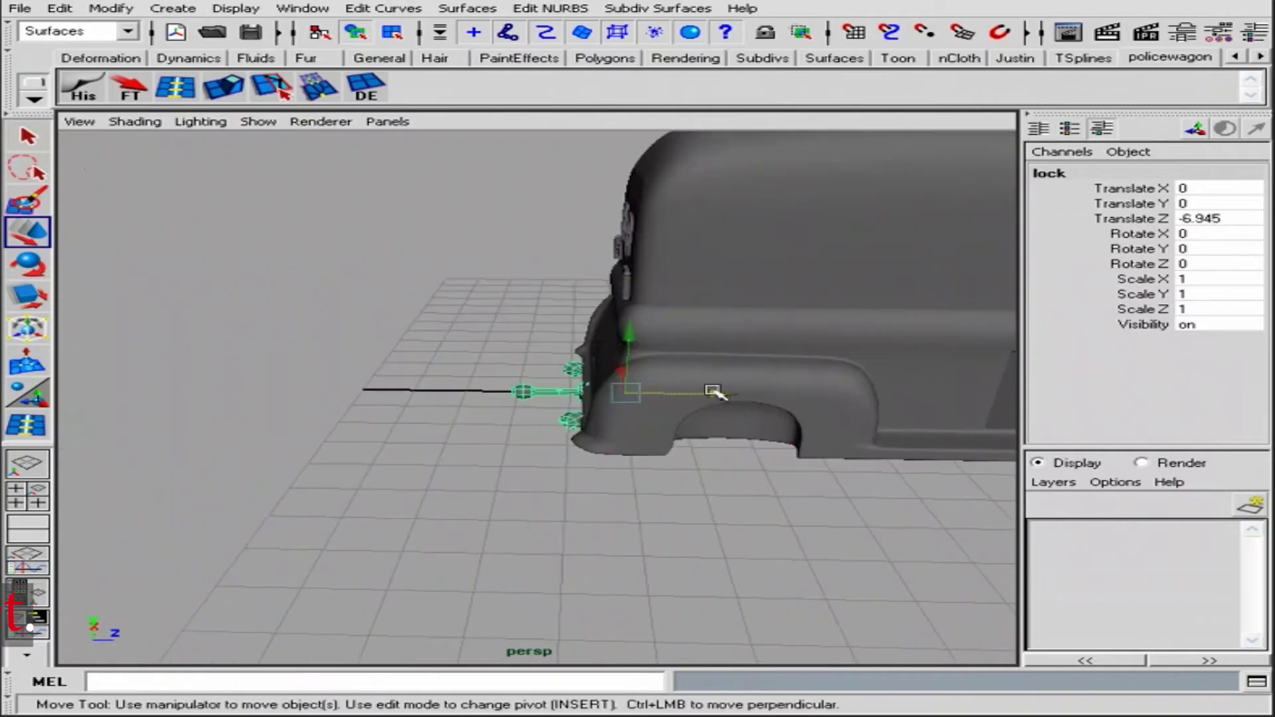
drag(711, 393, 553, 344)
alt+drag(575, 218, 1003, 427)
Stand the lock upright facing the doors and scale it down to about 0.214
key(e)
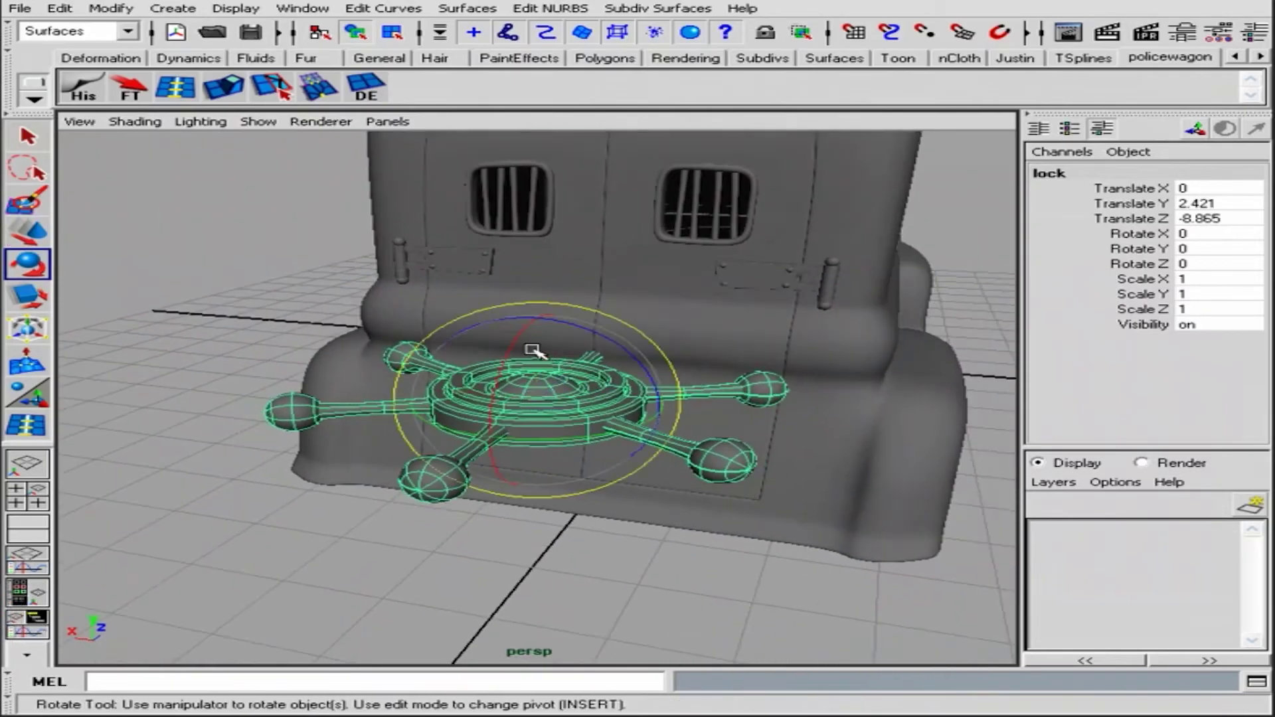
drag(532, 352, 477, 461)
key(r)
drag(534, 401, 478, 401)
key(w)
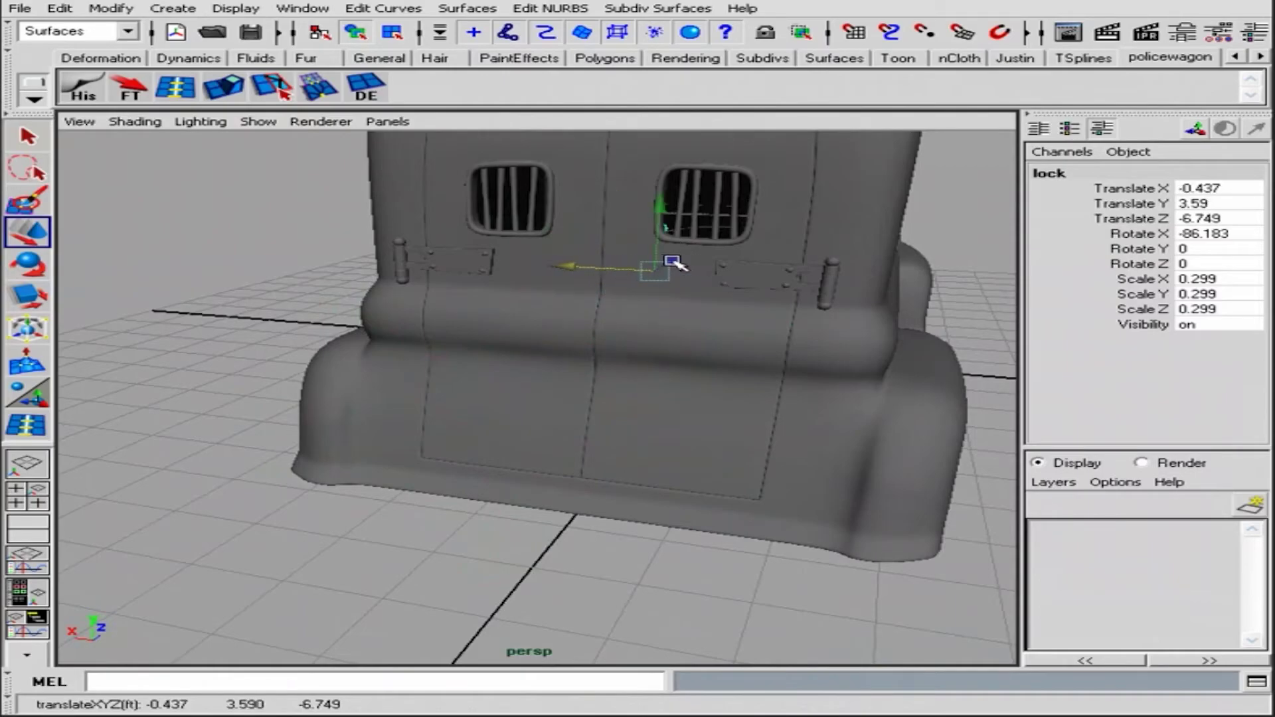
key(f)
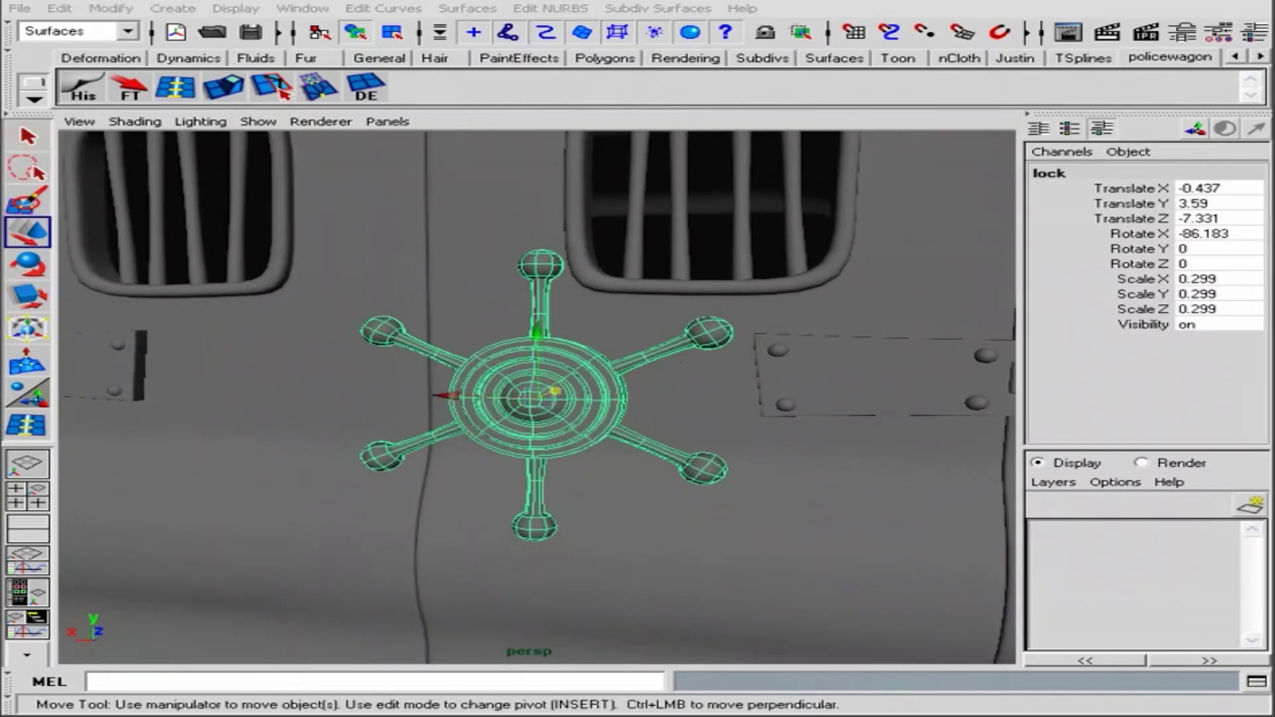
key(r)
mouse_move(717, 332)
mouse_down()
mouse_move(637, 352)
mouse_move(817, 327)
mouse_up()
key(w)
Push the lock closer against the door and select its central hub for face editing
alt+right_drag(817, 327, 784, 372)
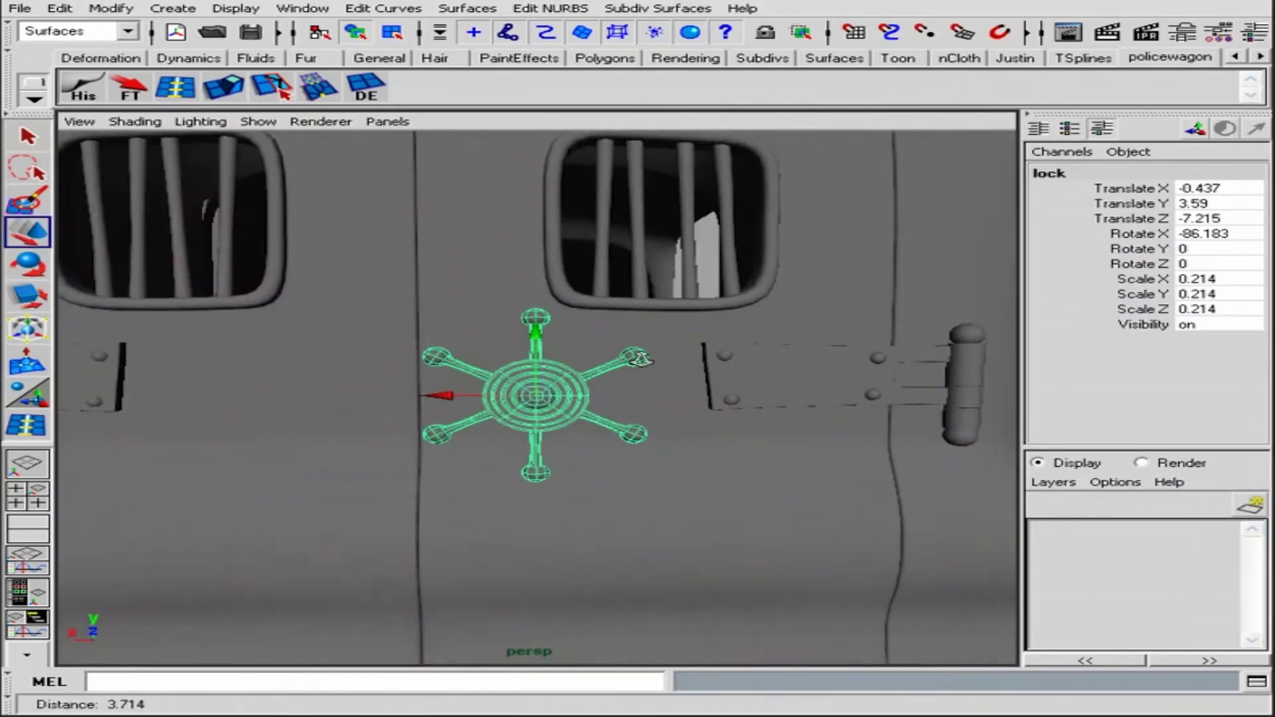
mouse_move(784, 372)
alt+mouse_down()
mouse_move(840, 398)
mouse_move(685, 412)
mouse_move(726, 441)
alt+mouse_up()
click(456, 370)
alt+drag(456, 370, 621, 421)
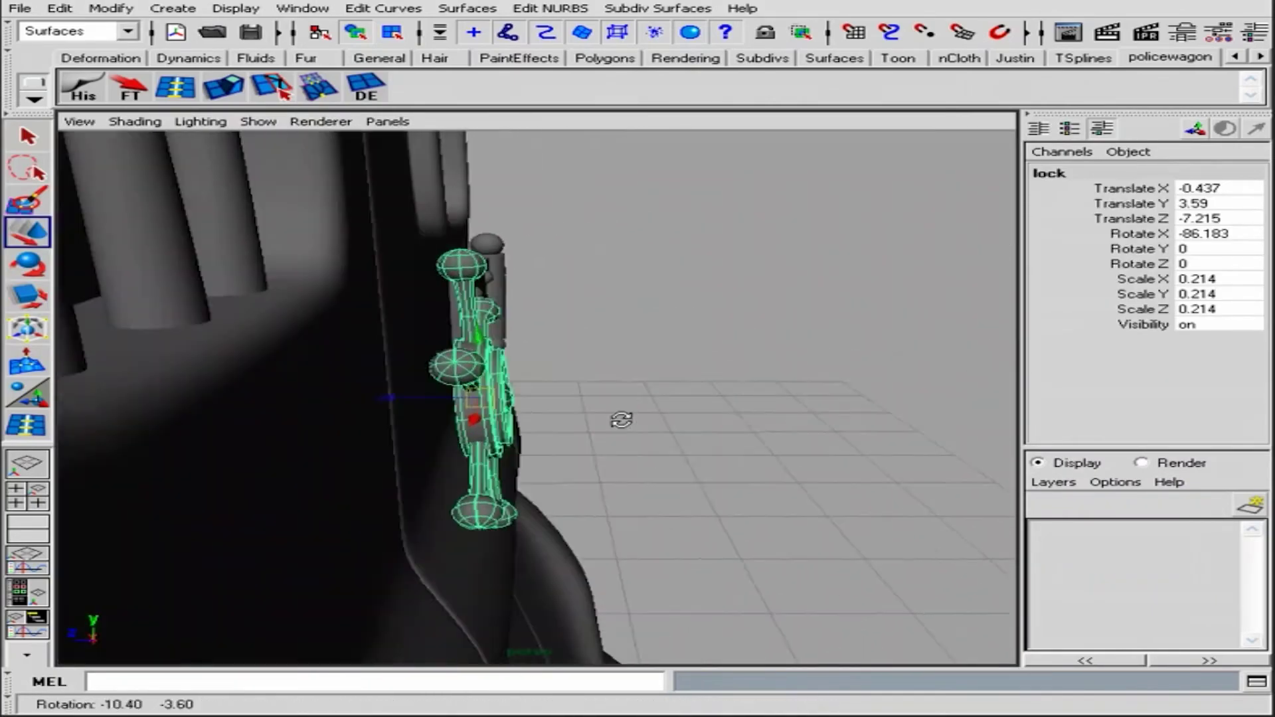
drag(405, 398, 390, 398)
alt+right_drag(390, 398, 891, 441)
mouse_move(891, 441)
alt+mouse_down()
mouse_move(933, 433)
mouse_move(897, 428)
alt+mouse_up()
click(883, 420)
right_drag(883, 420, 883, 478)
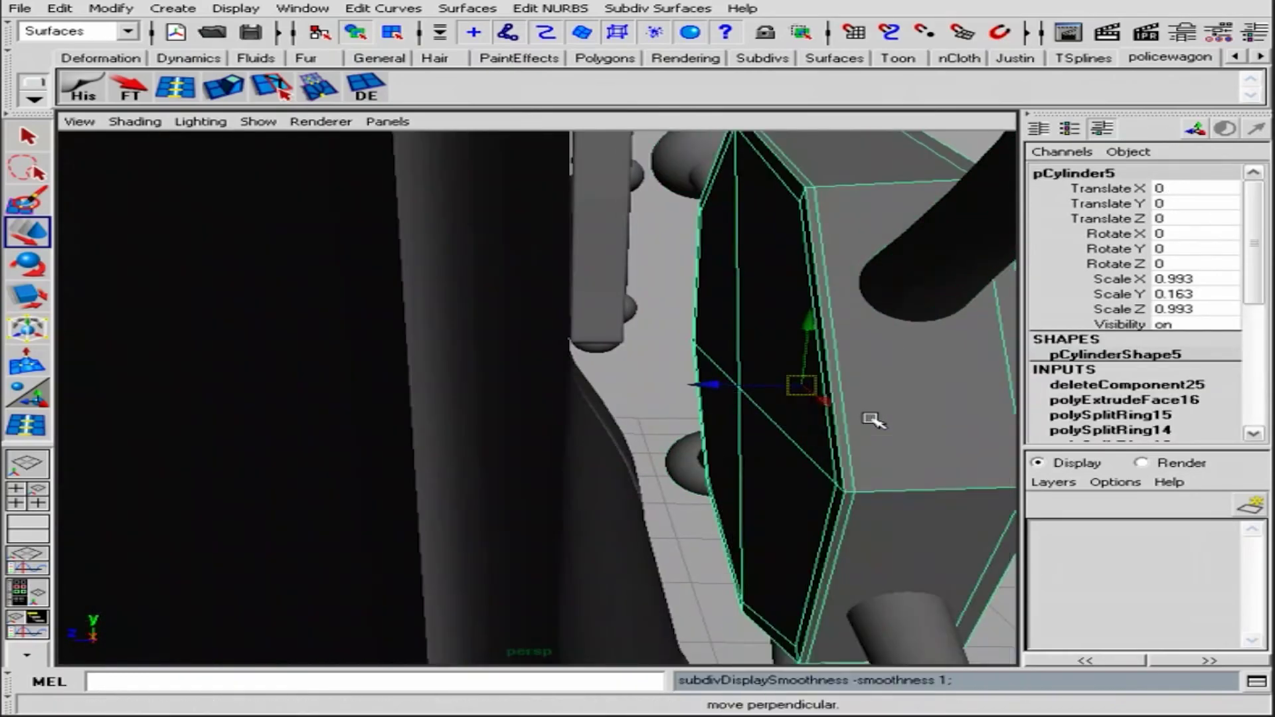
Select both end faces of the hub cylinder, extrude them and scale them inward
click(770, 285)
click(771, 525)
key(ctrl+z)
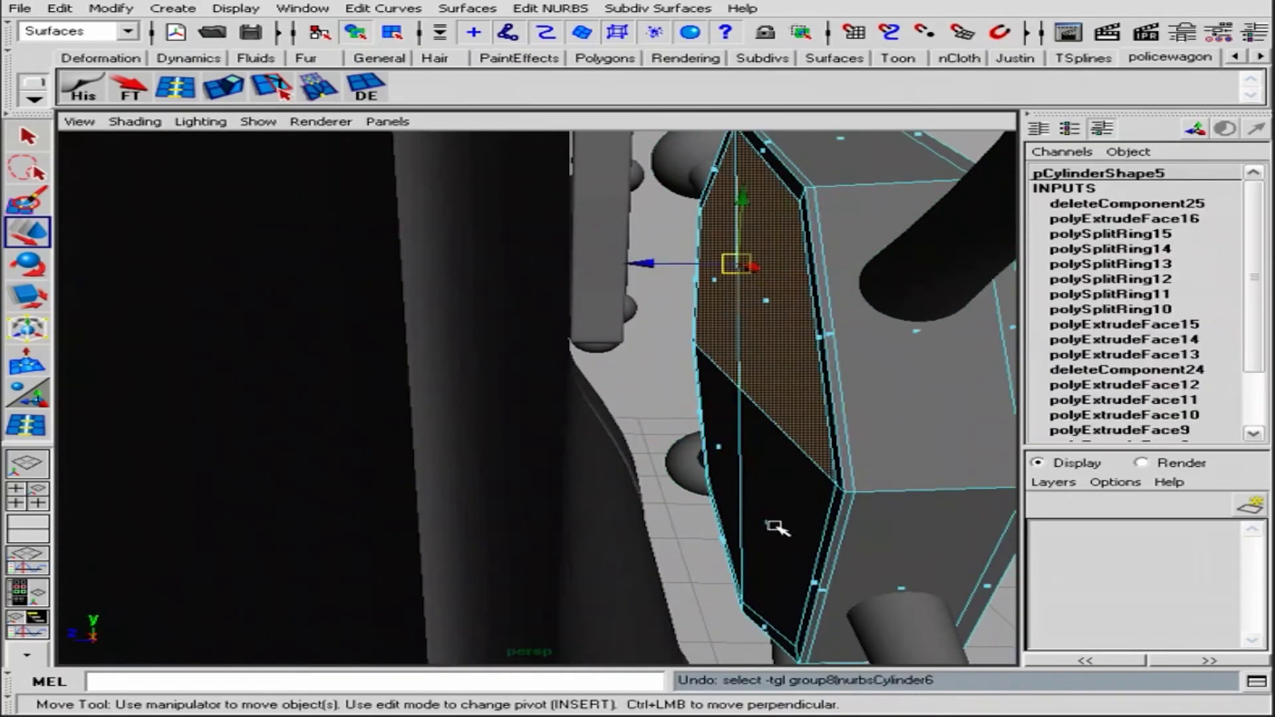
shift+click(771, 524)
mouse_move(777, 437)
alt+mouse_down()
mouse_move(387, 182)
mouse_move(211, 250)
mouse_move(854, 302)
mouse_move(797, 332)
alt+mouse_up()
click(241, 73)
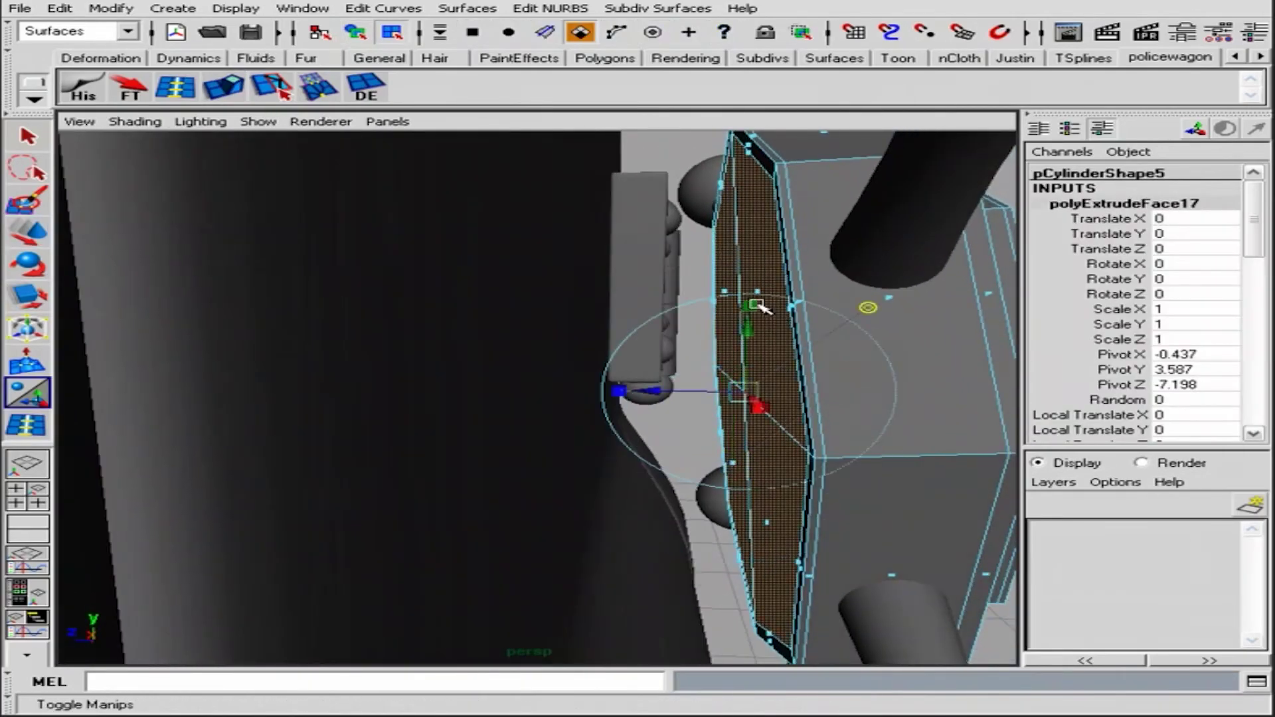
drag(744, 393, 728, 378)
Extrude the hub faces three more times and delete the inner faces
key(ctrl+e)
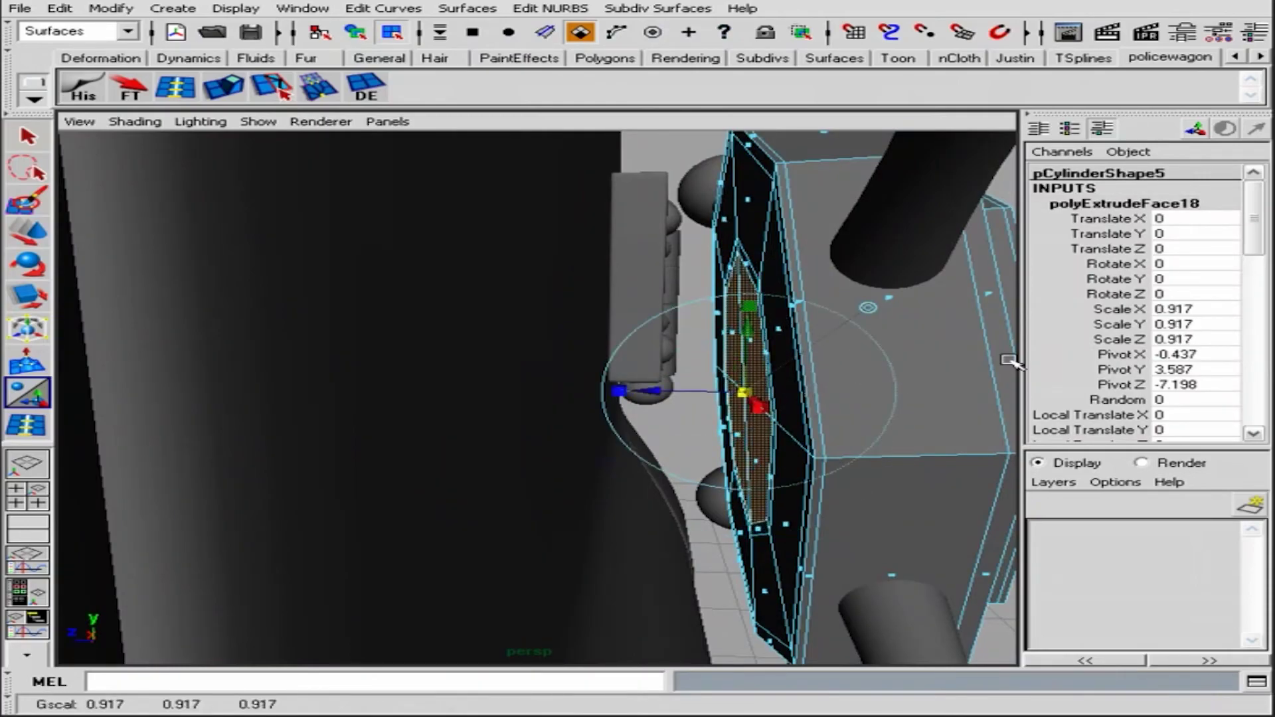
key(ctrl+e)
click(869, 307)
key(ctrl+e)
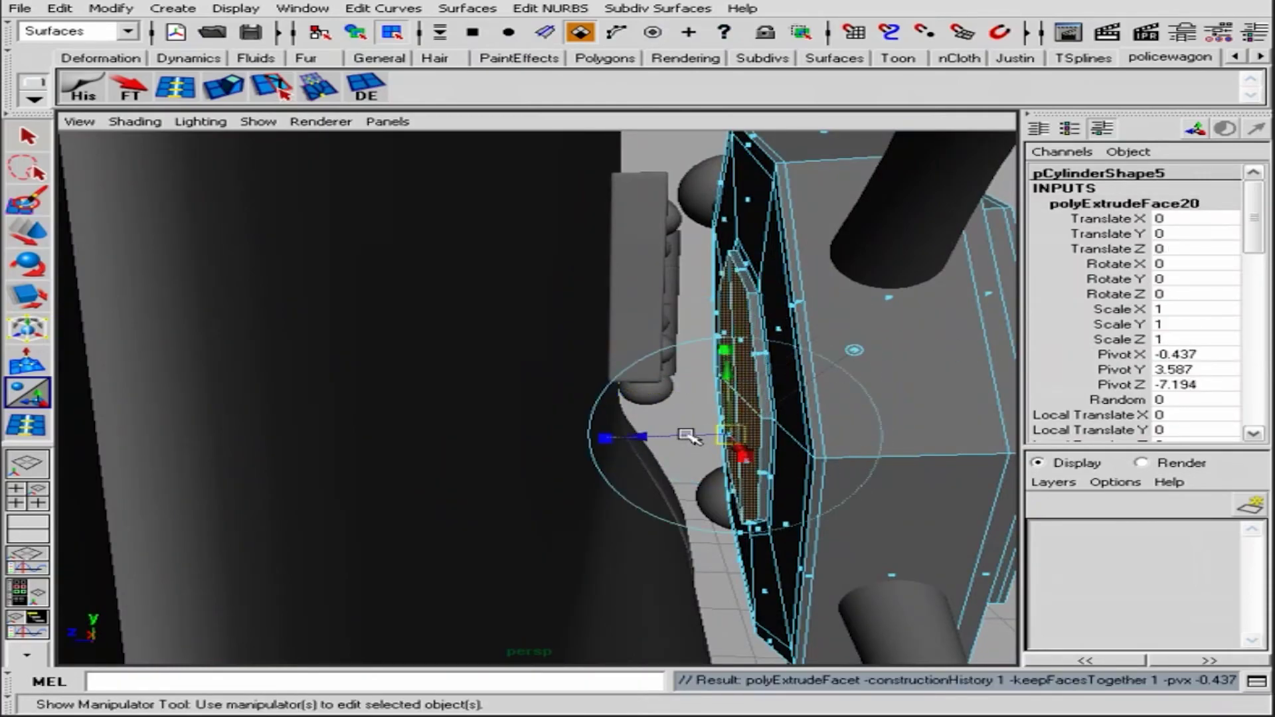
alt+drag(689, 438, 604, 433)
key(Delete)
Reselect the hub and select the whole lock group
scroll(738, 416, down, 5)
click(355, 32)
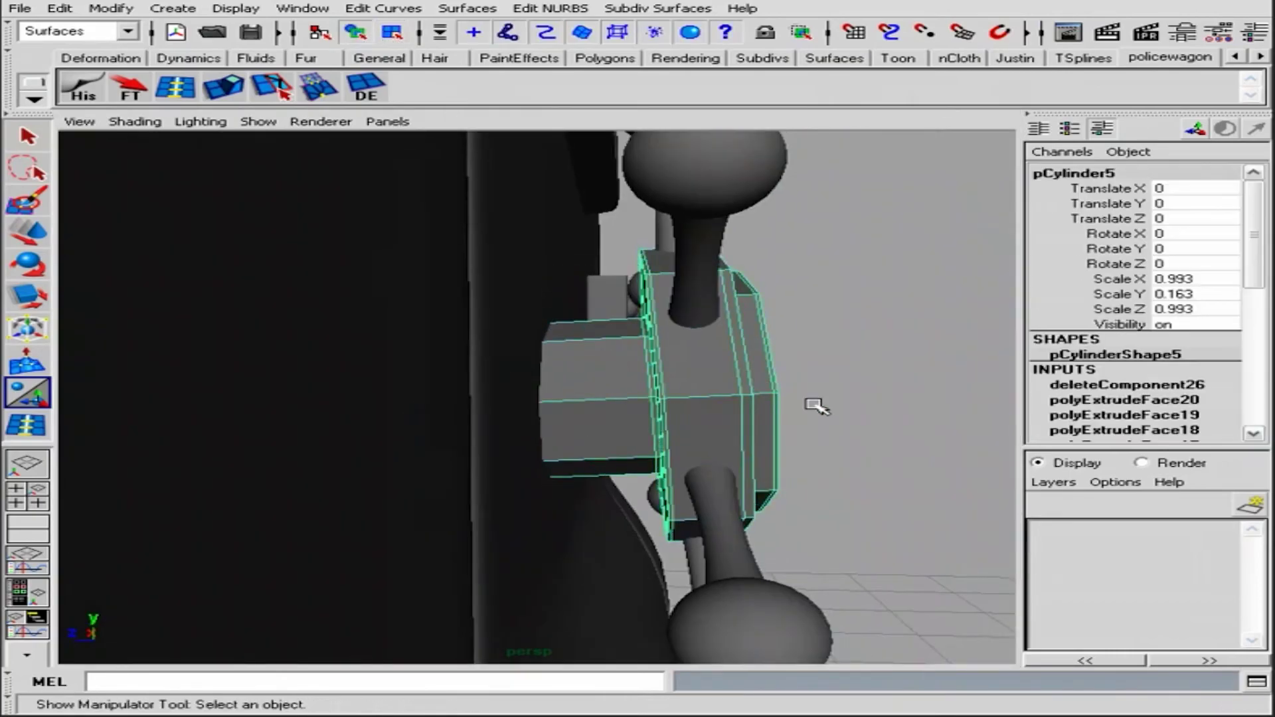
click(816, 407)
mouse_move(755, 422)
alt+mouse_down()
mouse_move(826, 413)
mouse_move(353, 418)
mouse_move(843, 438)
mouse_move(797, 428)
alt+mouse_up()
key(ctrl+z)
key(Up)
Stand the lock upright with a Rotate X value of -90 degrees
click(1236, 233)
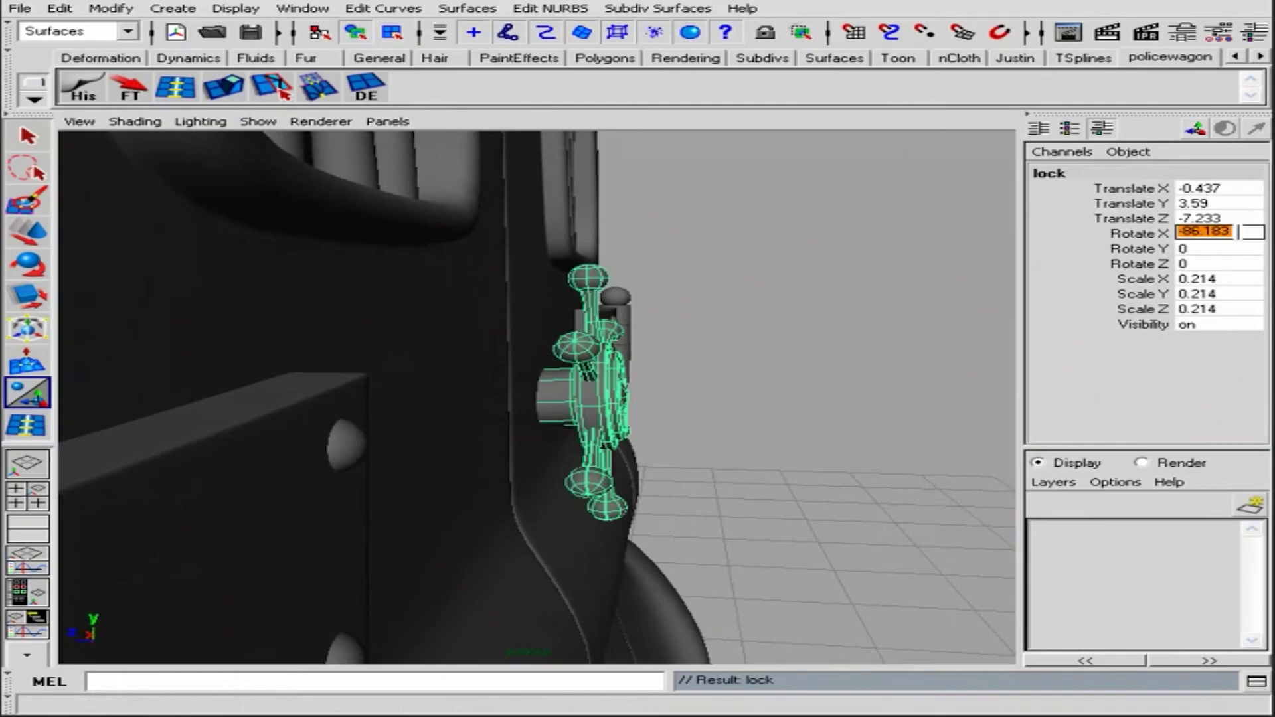
text(-90)
key(Return)
key(e)
mouse_move(677, 368)
alt+mouse_down()
mouse_move(831, 370)
mouse_move(842, 347)
alt+mouse_up()
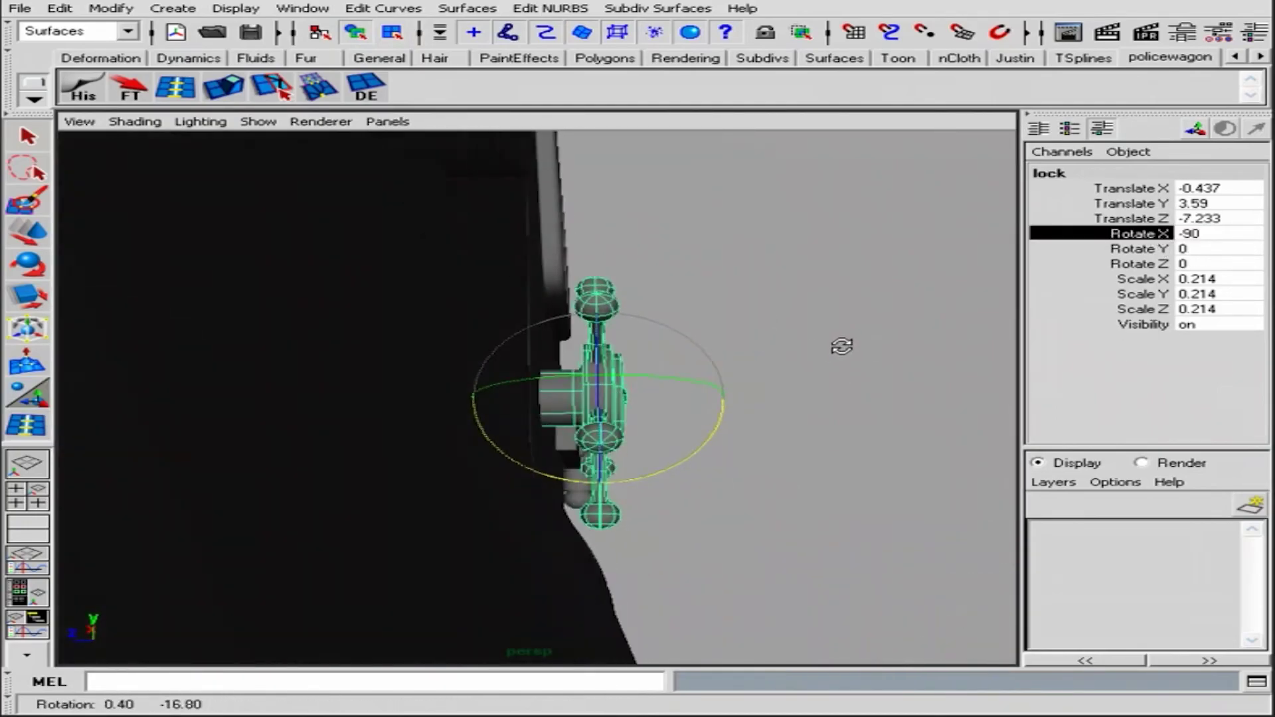
mouse_move(571, 319)
mouse_down()
mouse_move(550, 357)
mouse_move(407, 396)
mouse_move(412, 332)
mouse_up()
key(ctrl+z)
Nudge the lock sideways to X -0.494, centred between the rear doors
key(ctrl+z)
mouse_move(412, 333)
alt+right_down()
mouse_move(364, 446)
mouse_move(412, 418)
alt+right_up()
key(w)
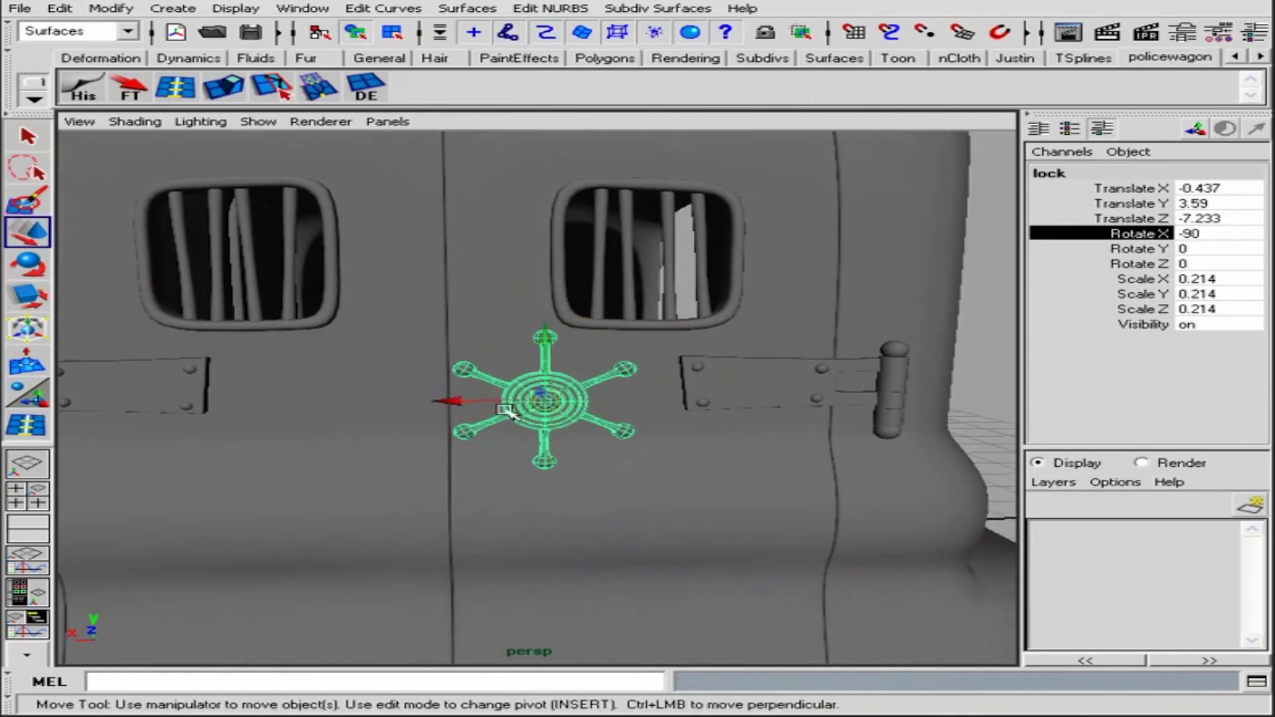
click(507, 399)
key(ctrl+z)
drag(517, 401, 508, 402)
scroll(509, 402, down, 3)
click(925, 428)
mouse_move(925, 427)
alt+mouse_down()
mouse_move(760, 393)
mouse_move(598, 392)
alt+mouse_up()
scroll(755, 379, up, 3)
scroll(749, 382, up, 2)
scroll(750, 382, down, 3)
In the Outliner, rename group4, the right rear door, to backdoor_rt
click(303, 8)
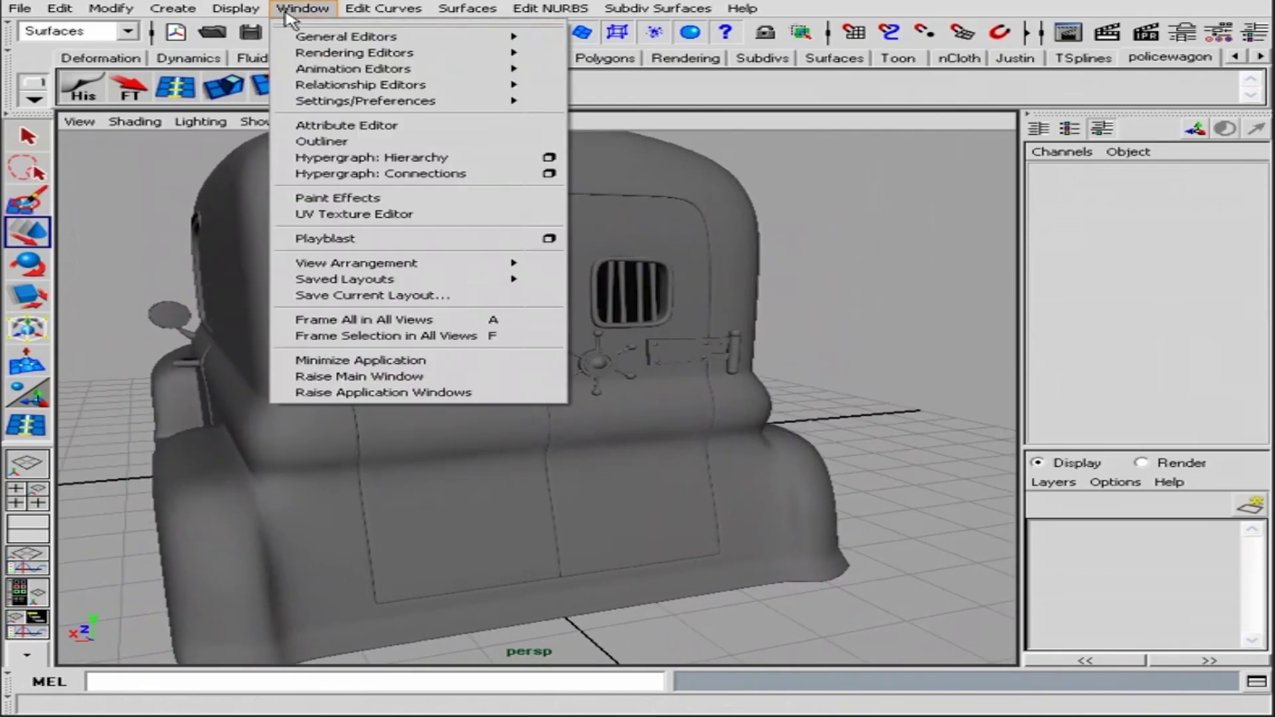
click(306, 145)
click(673, 373)
drag(851, 109, 978, 118)
click(811, 364)
click(807, 325)
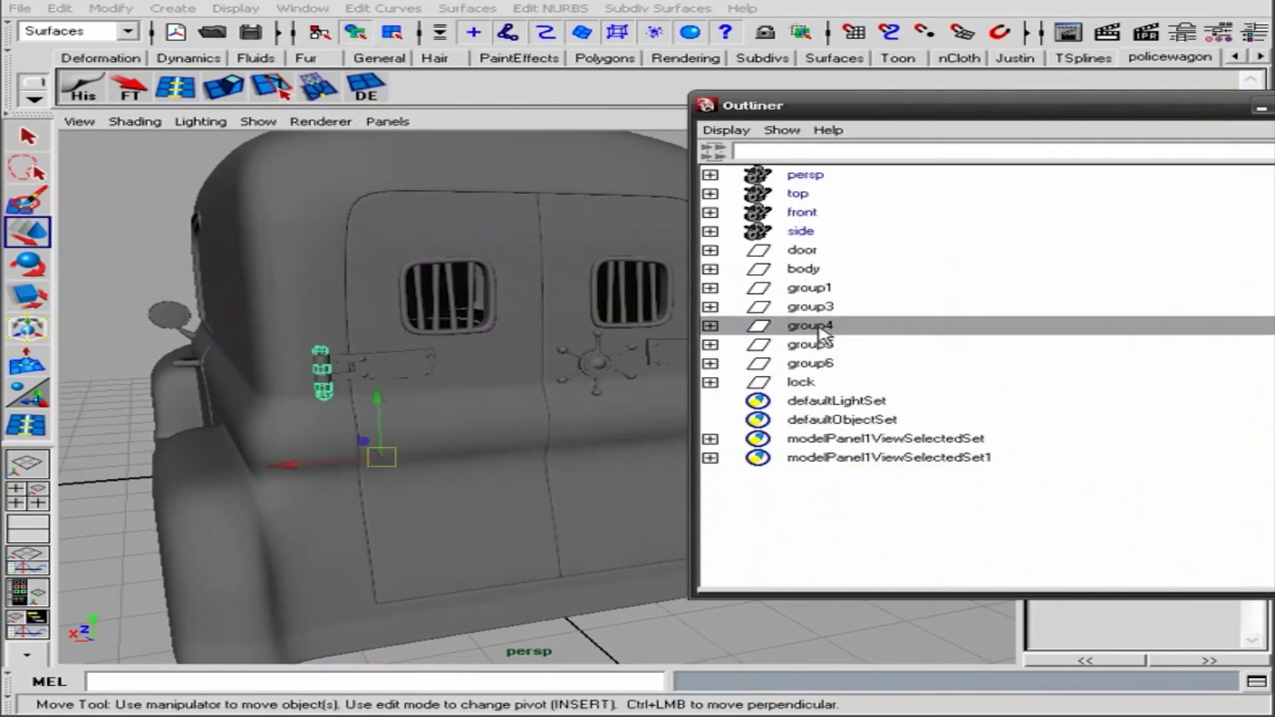
double_click(754, 327)
text(backd)
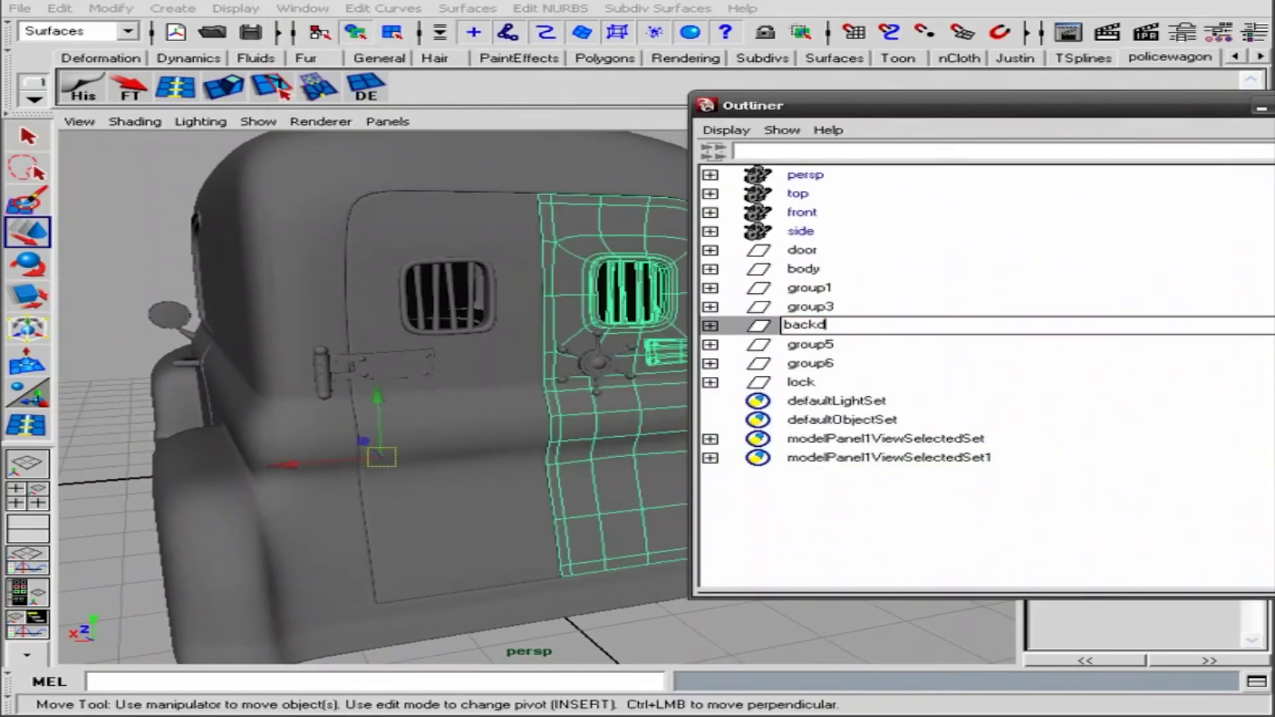
text(oor_rt)
key(Return)
Parent the lock under backdoor_rt and expand the group to show its children
click(801, 382)
middle_drag(800, 382, 806, 327)
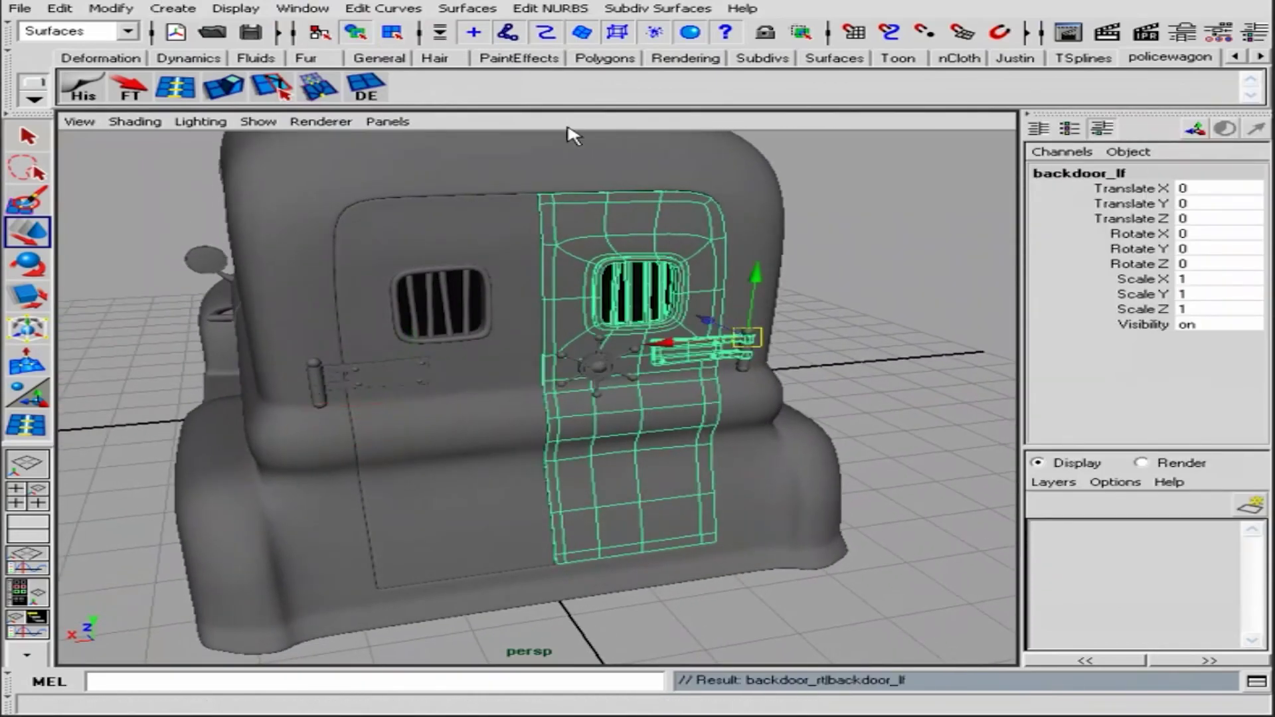
click(302, 8)
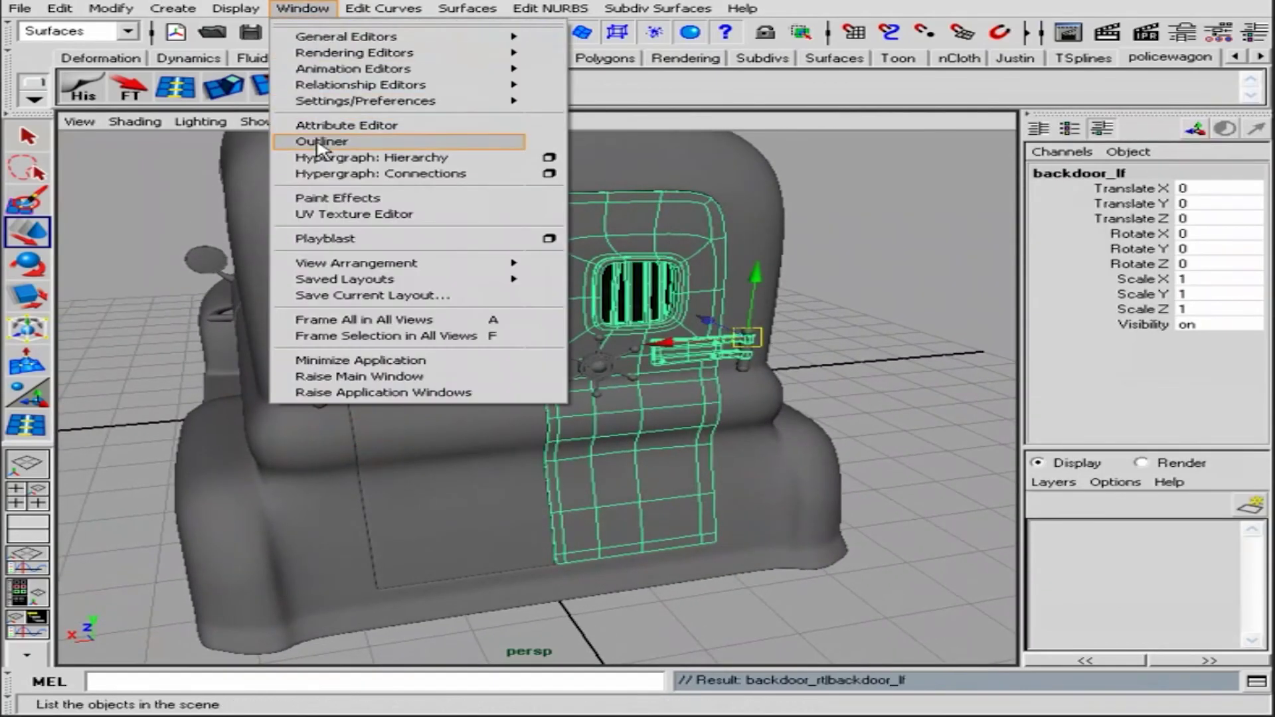
click(591, 137)
click(710, 326)
Rename the nested door group backdoor_rt, unparent it, and delete the leftover backdoor_rt1
double_click(854, 344)
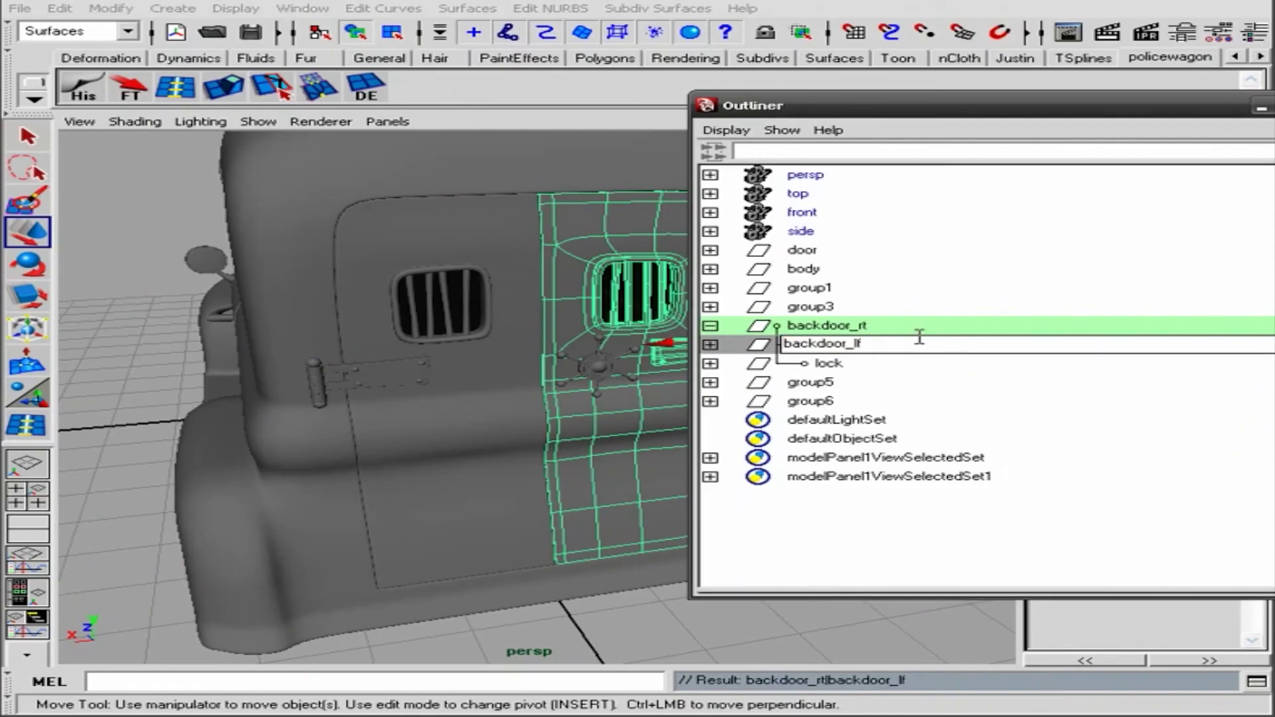
text(backdoor_rt)
key(Return)
click(830, 362)
middle_drag(846, 365, 867, 349)
key(shift+p)
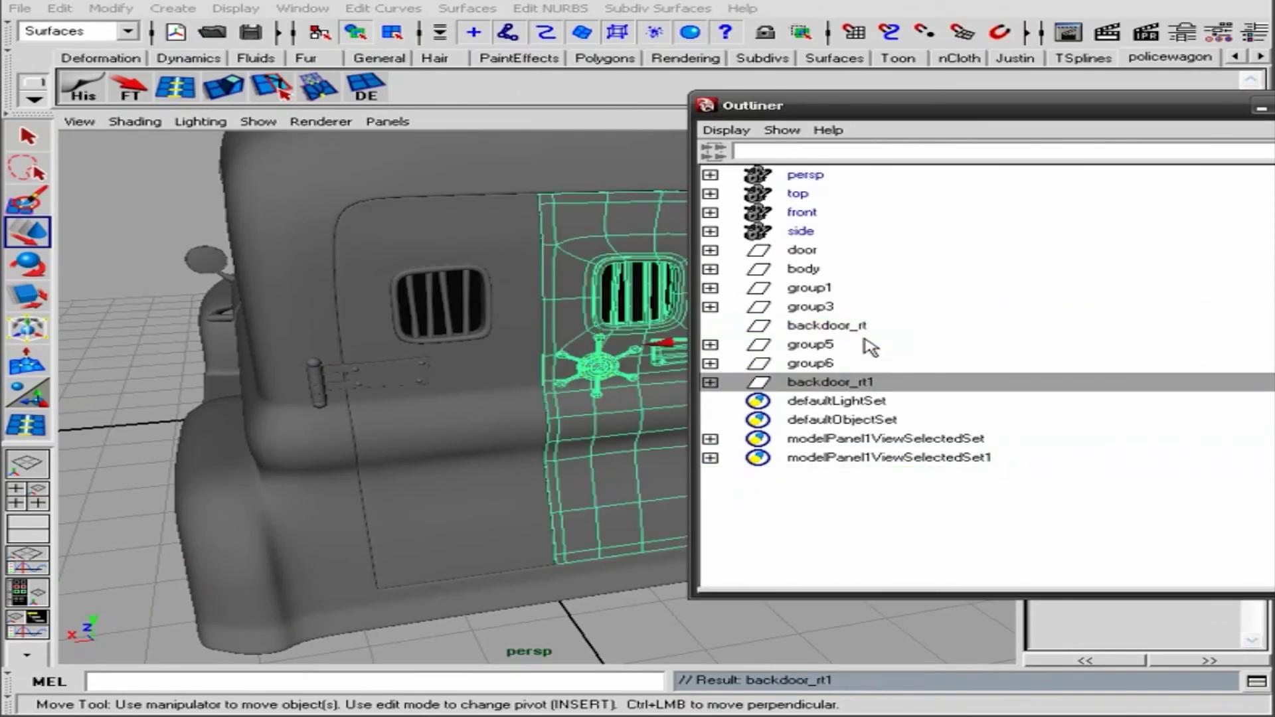
click(849, 326)
key(Delete)
Test-swing the right rear door open, then undo the swing
click(867, 363)
key(e)
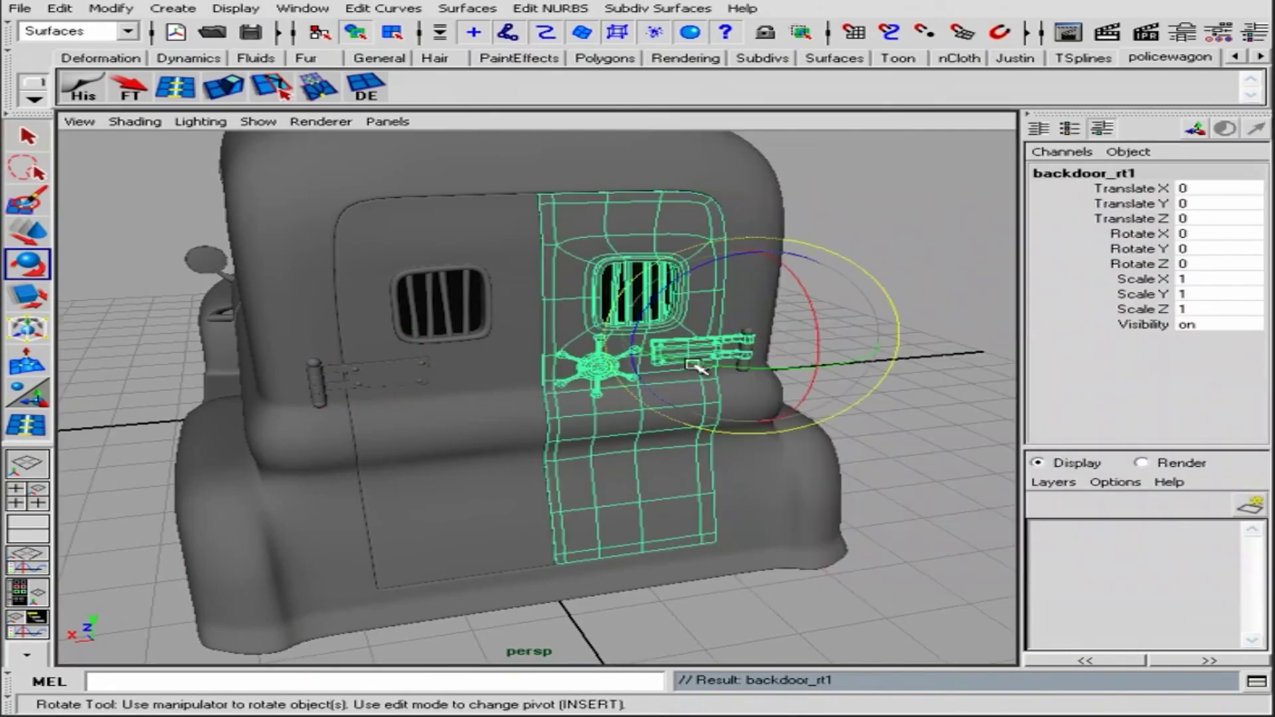
drag(727, 376, 774, 362)
key(ctrl+z)
Select the whole lock from its hub and turn it around its axis
click(594, 375)
key(Up)
drag(560, 290, 517, 319)
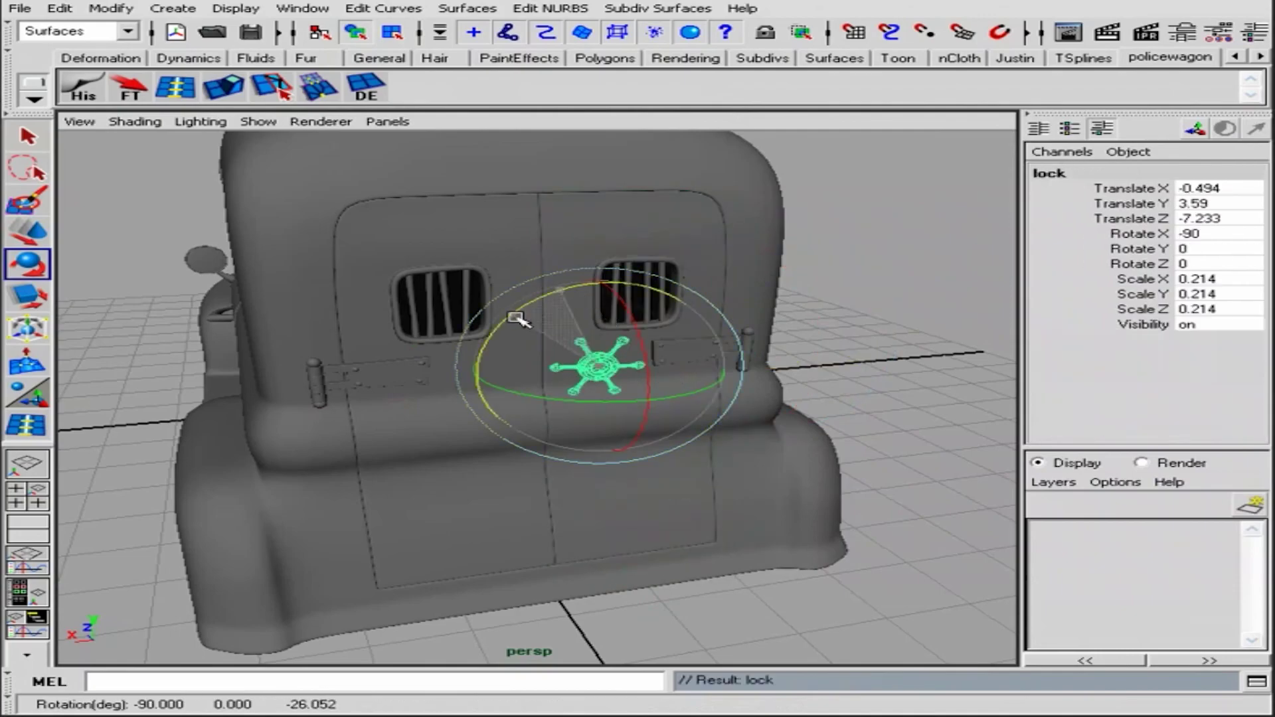
click(857, 335)
alt+right_drag(857, 334, 490, 394)
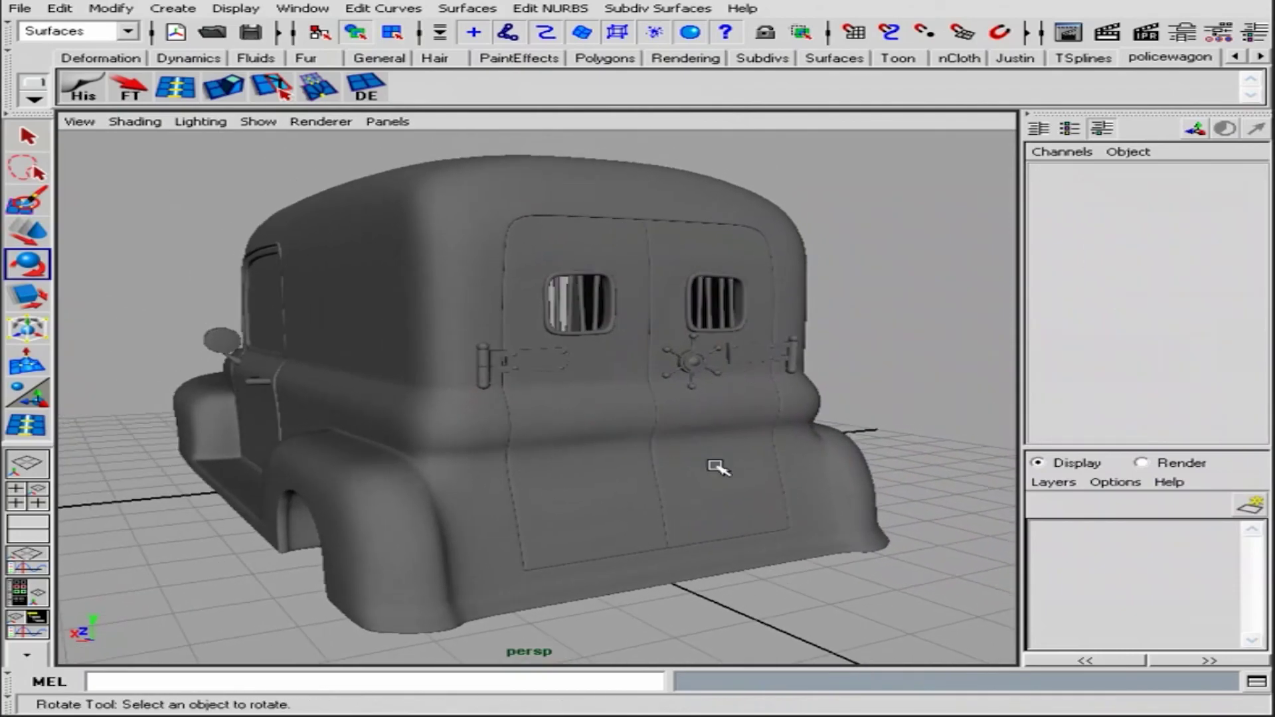
mouse_move(667, 375)
alt+mouse_down()
mouse_move(854, 432)
mouse_move(678, 447)
mouse_move(644, 487)
alt+mouse_up()
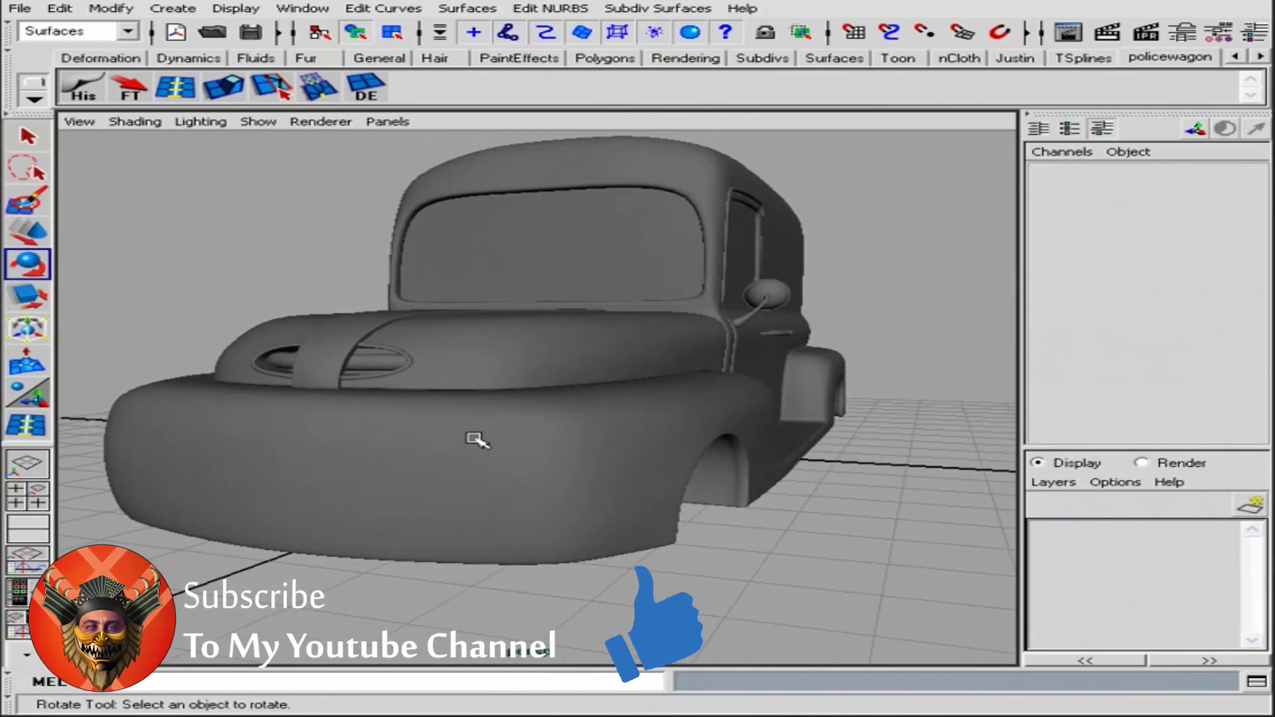
alt+drag(775, 441, 689, 456)
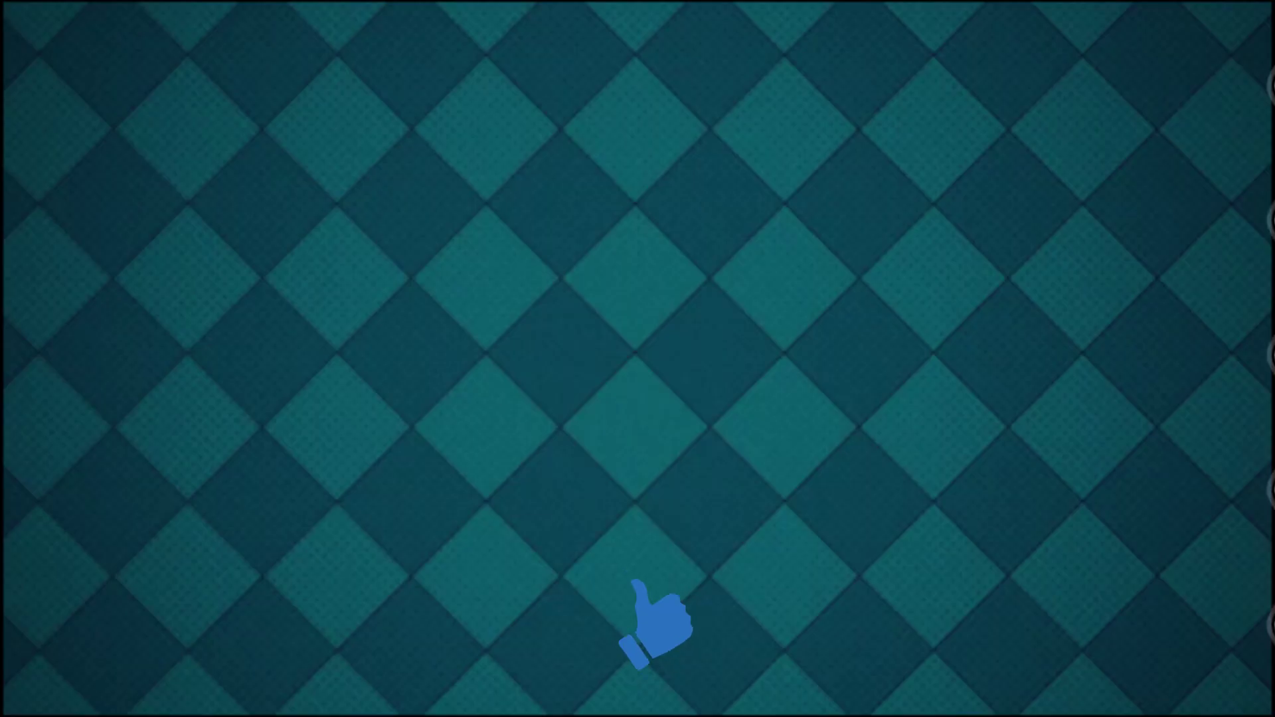